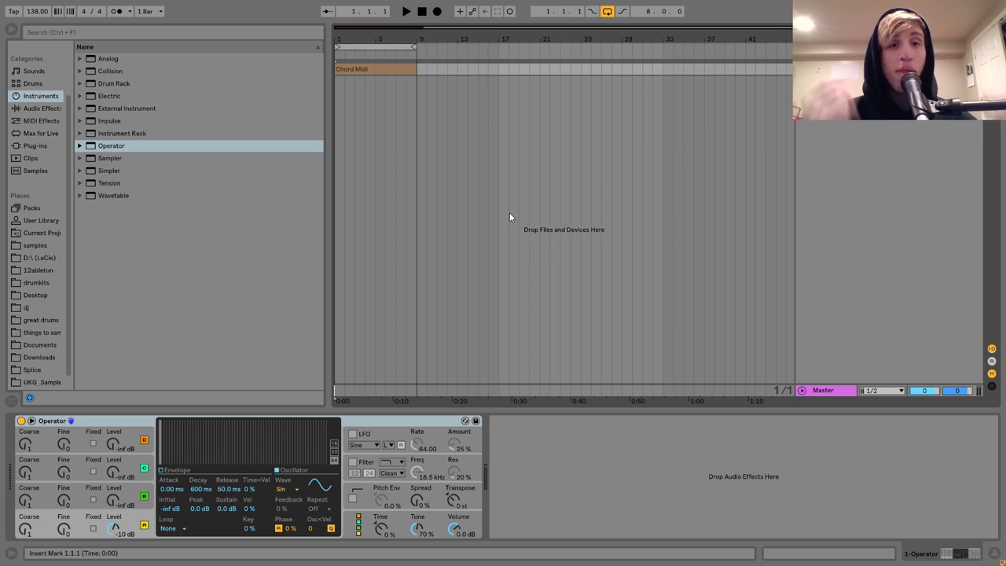
Expand the Chord Midi track, turn off arrangement looping, and play the clip to hear the chords
{"action": "left_click", "coordinate": [801, 69]}
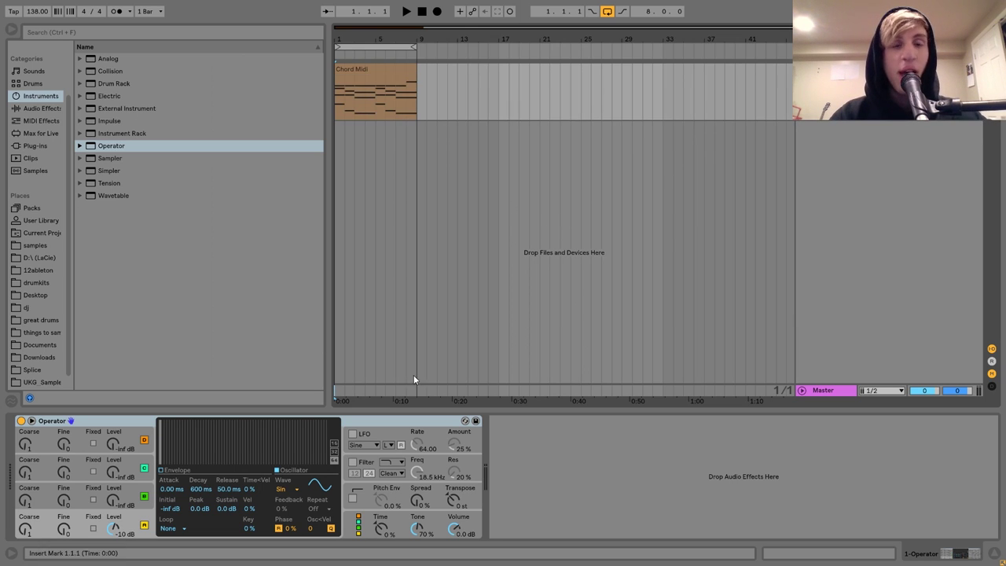
{"action": "left_click", "coordinate": [369, 96]}
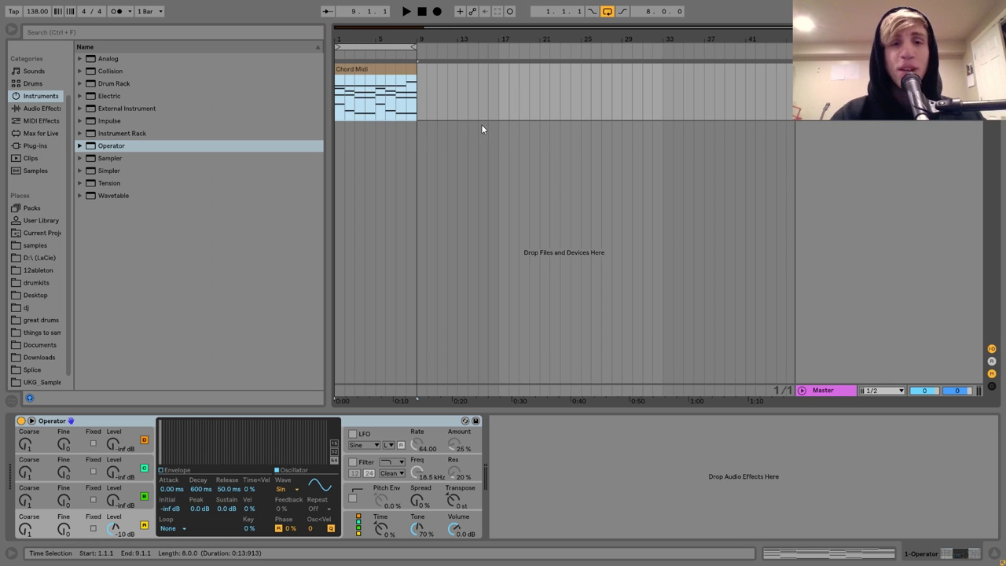
{"action": "key", "text": "space"}
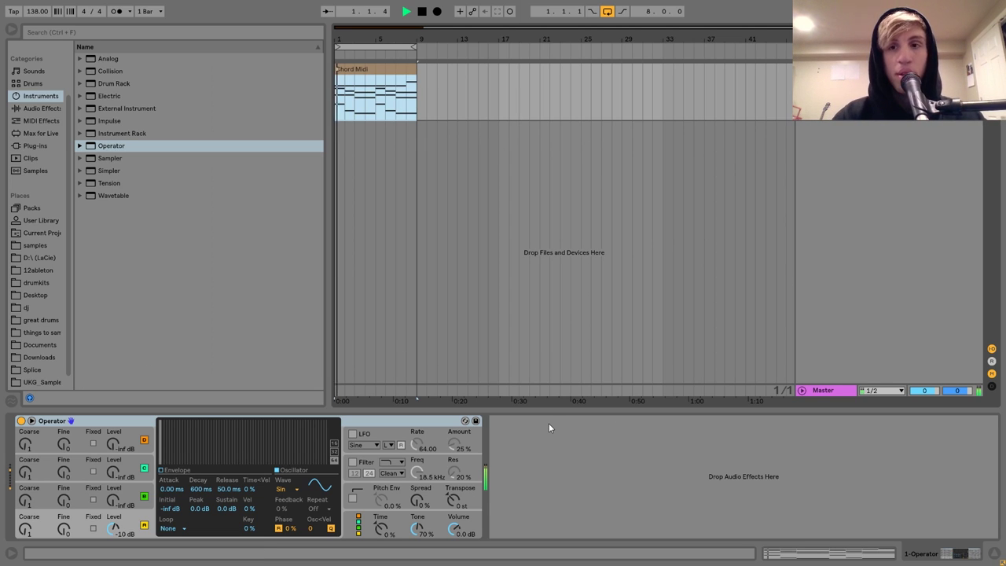
{"action": "left_click", "coordinate": [606, 11]}
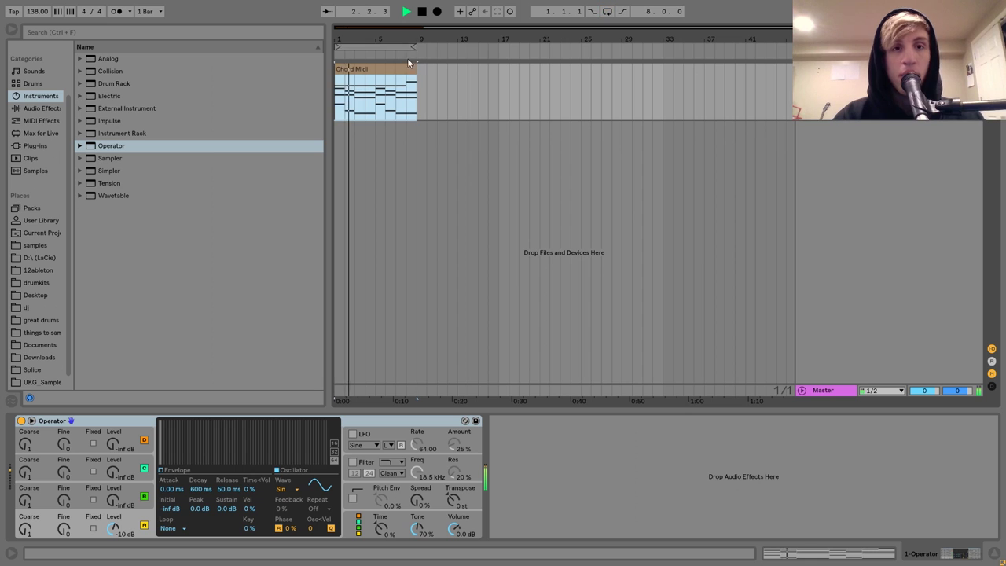
{"action": "key", "text": "plus"}
{"action": "left_click_drag", "start_coordinate": [373, 31], "coordinate": [362, 39]}
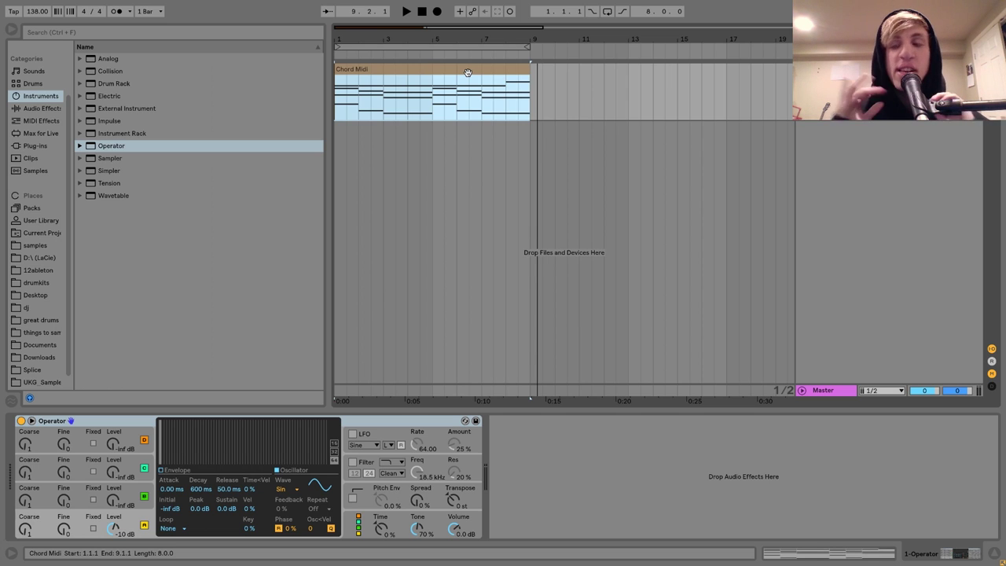
{"action": "left_click_drag", "start_coordinate": [531, 99], "coordinate": [328, 101]}
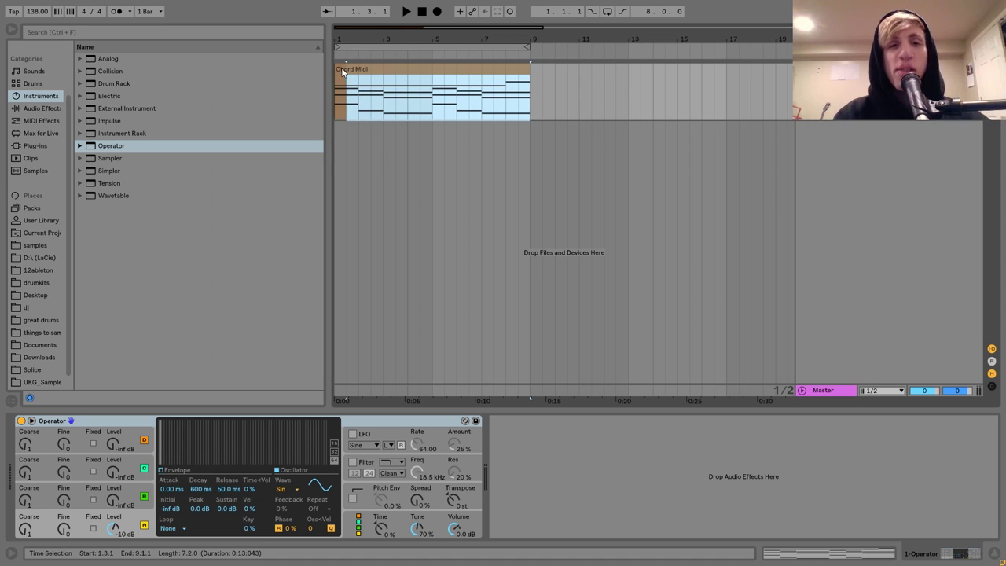
{"action": "left_click", "coordinate": [341, 71]}
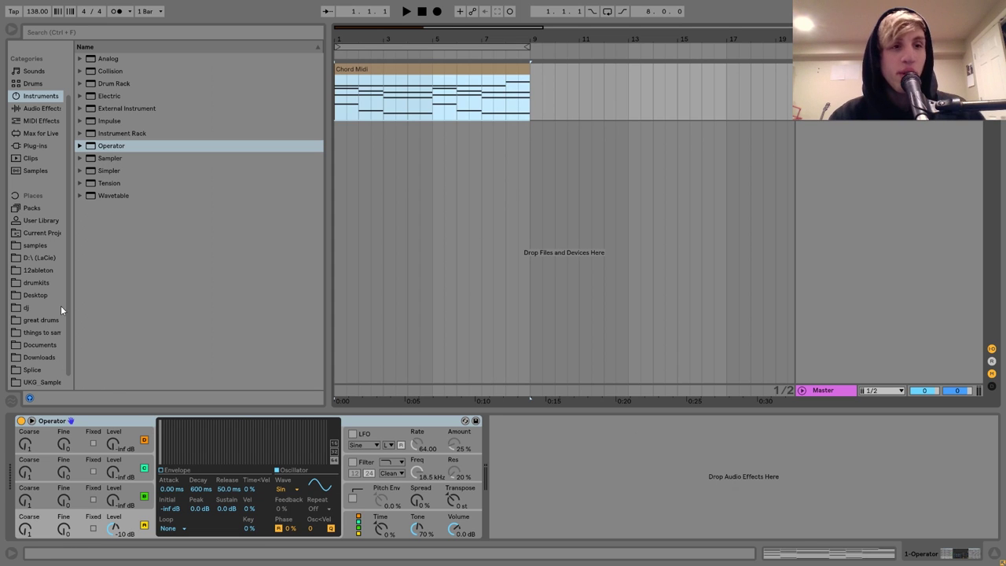
Replace Operator with Analog and set its Amp1 envelope to 146 ms decay, 1.00 sustain and 5 ms release
{"action": "double_click", "coordinate": [109, 60]}
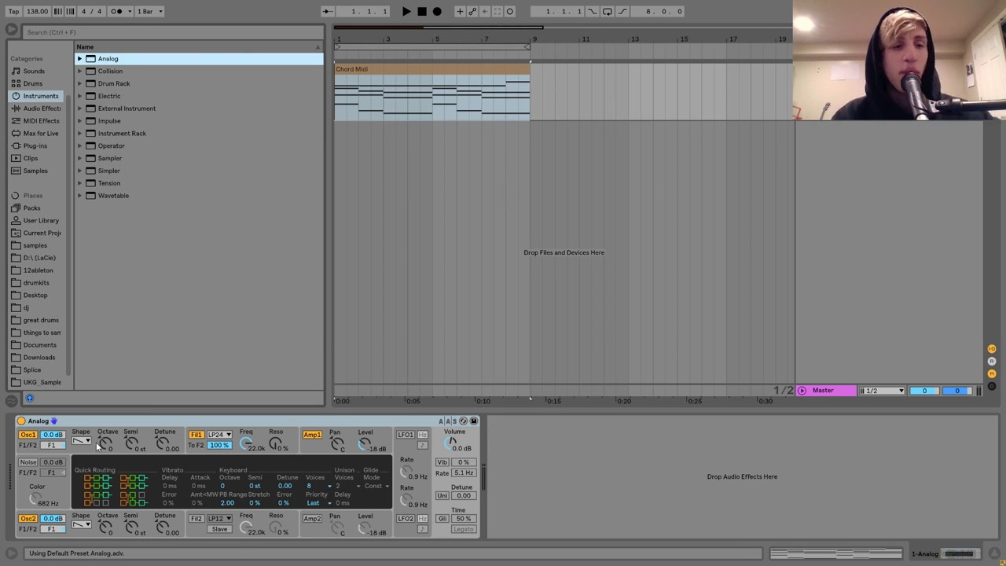
{"action": "left_click", "coordinate": [312, 449]}
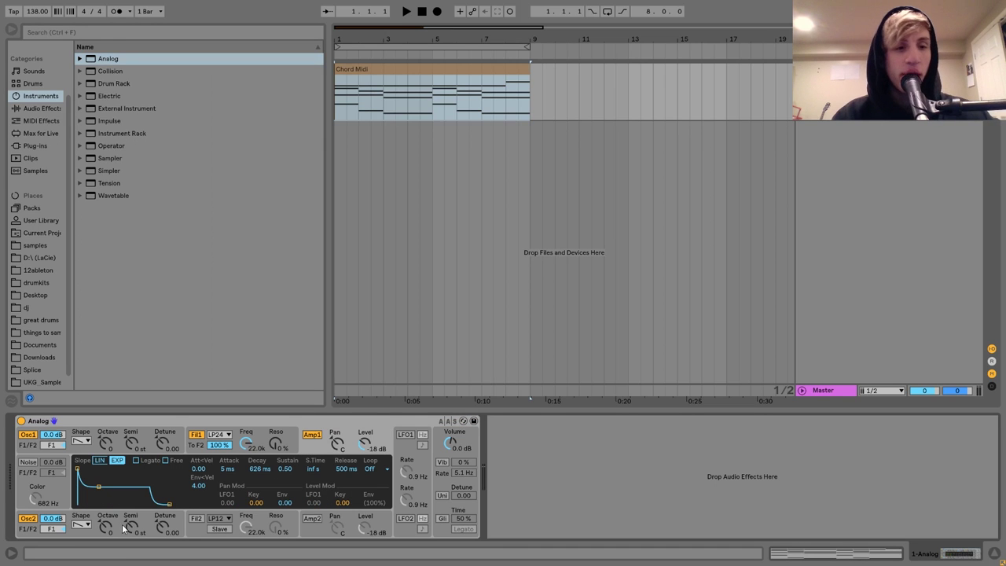
{"action": "left_click_drag", "start_coordinate": [169, 503], "coordinate": [93, 548]}
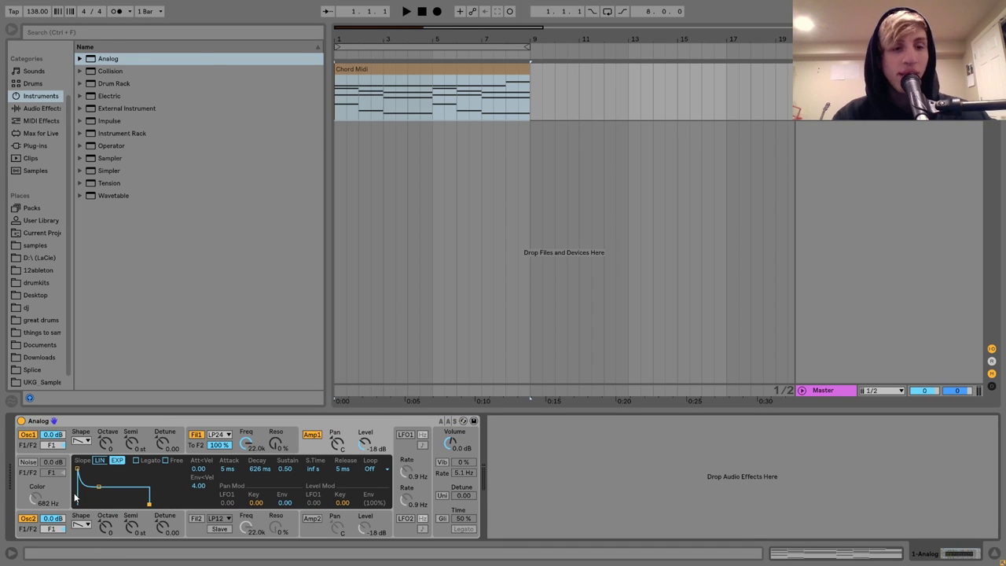
{"action": "left_click_drag", "start_coordinate": [98, 487], "coordinate": [94, 468]}
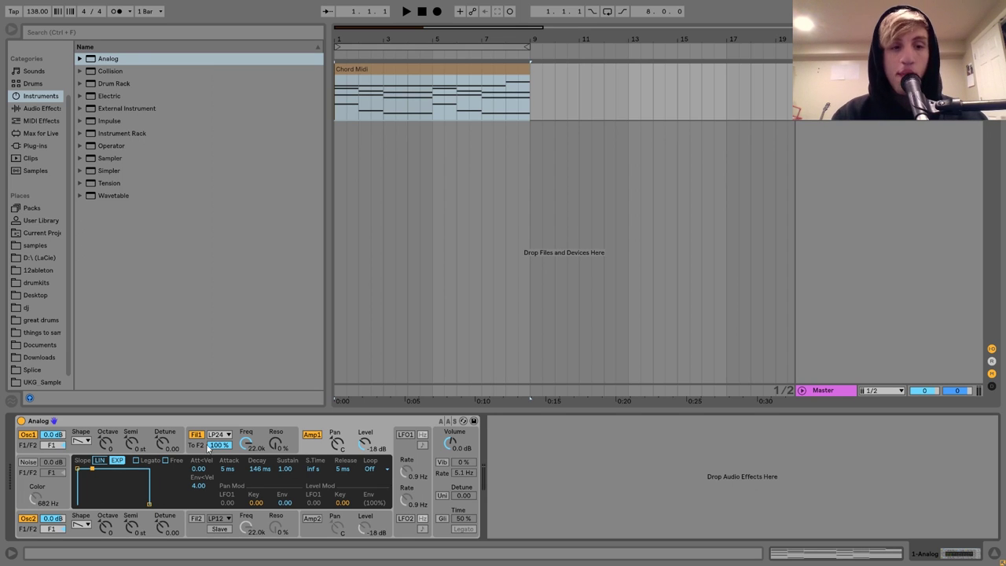
Lower filter 1's frequency to 171 and make oscillator 1 a square wave at octave 1, with 0.11 detune and 80% pulse width
{"action": "left_click", "coordinate": [245, 433]}
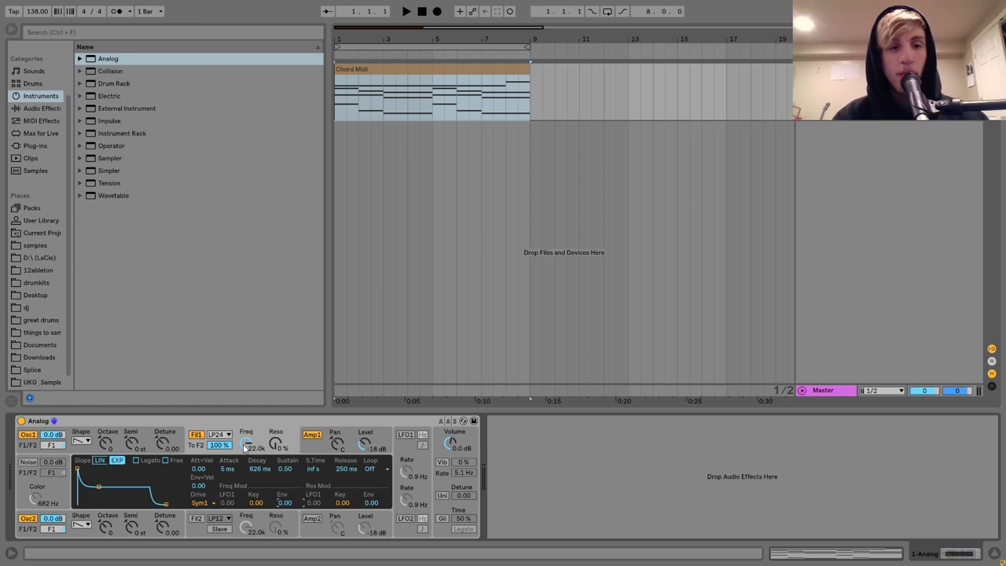
{"action": "left_click_drag", "start_coordinate": [245, 447], "coordinate": [245, 480]}
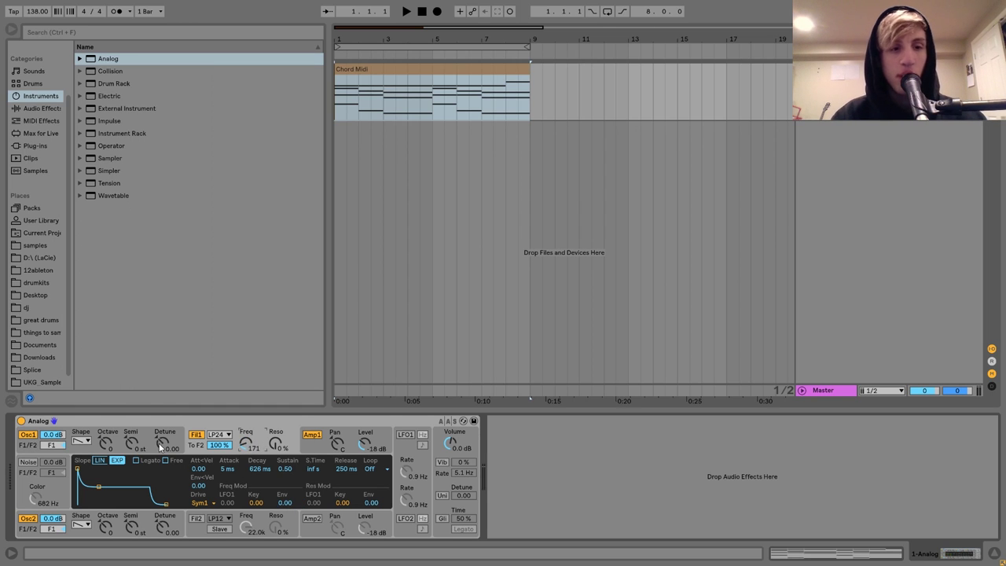
{"action": "left_click_drag", "start_coordinate": [164, 445], "coordinate": [163, 443]}
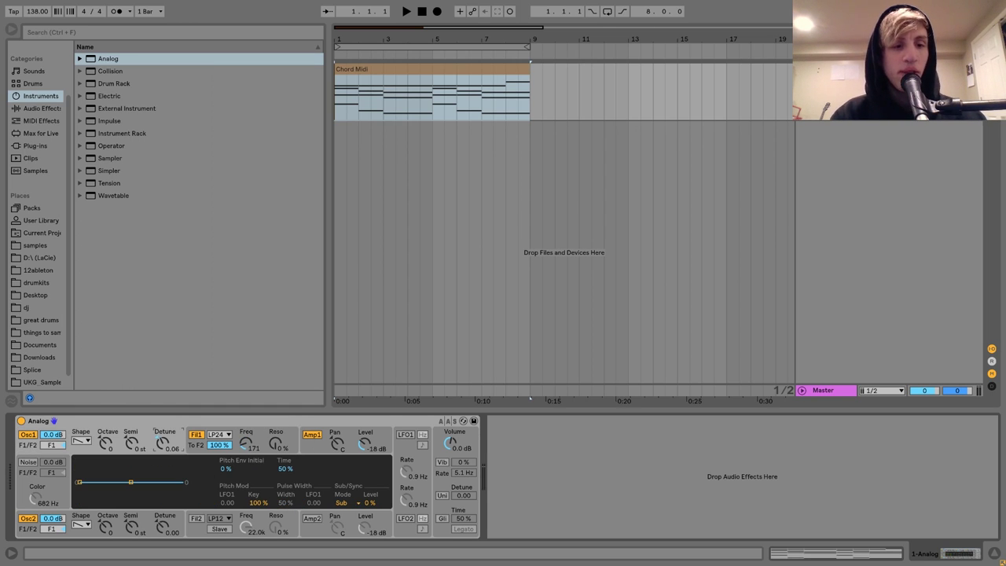
{"action": "left_click", "coordinate": [81, 440]}
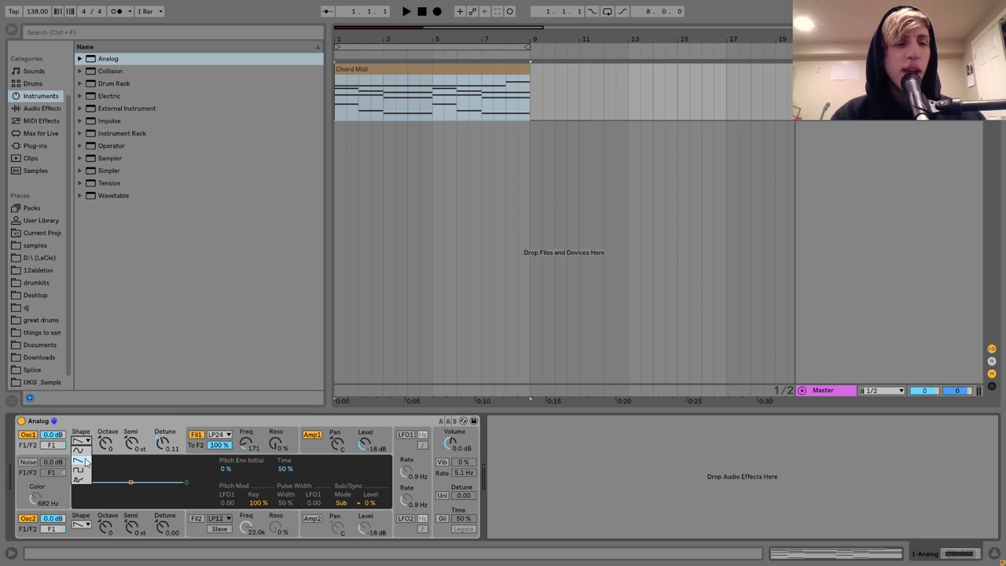
{"action": "left_click", "coordinate": [82, 472]}
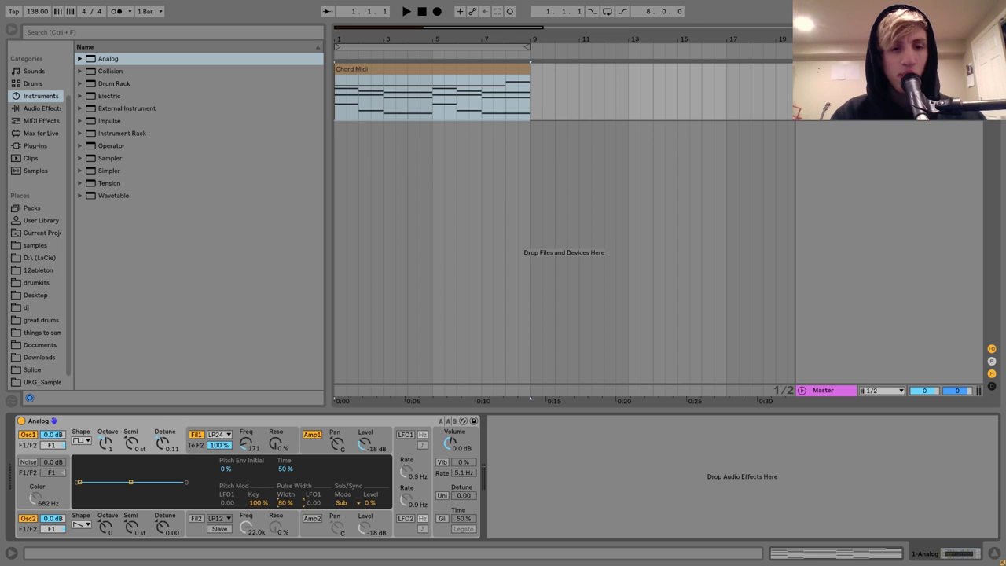
Enable LFO1 at 1.5 Hz and set its modulation of oscillator 1's pulse width to 0.67
{"action": "left_click", "coordinate": [405, 435]}
{"action": "left_click_drag", "start_coordinate": [406, 471], "coordinate": [407, 465]}
{"action": "left_click", "coordinate": [154, 437]}
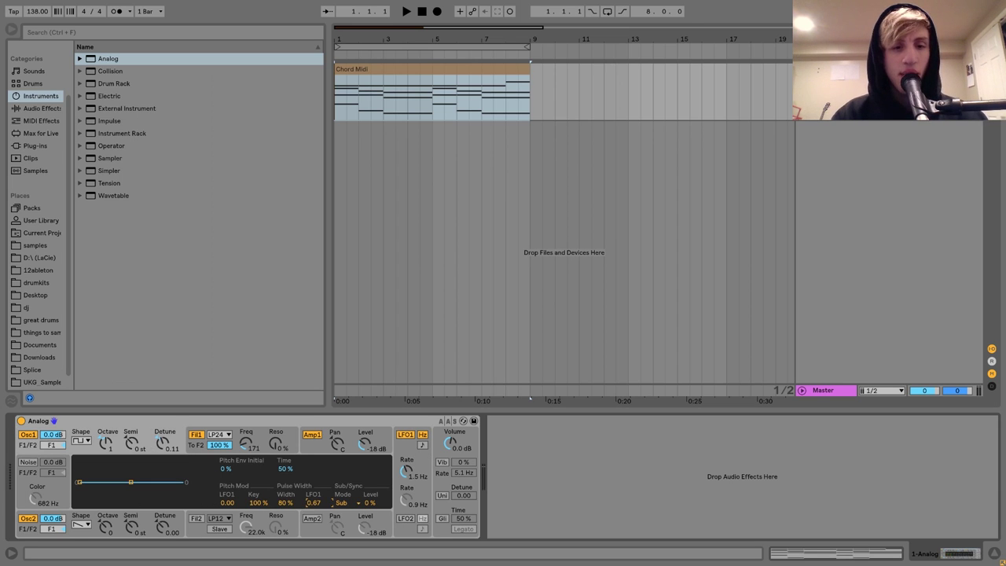
Sweep filter 1 while playing the chords, settling on a frequency of 340 and 48% resonance
{"action": "key", "text": "space"}
{"action": "left_click_drag", "start_coordinate": [247, 450], "coordinate": [246, 407]}
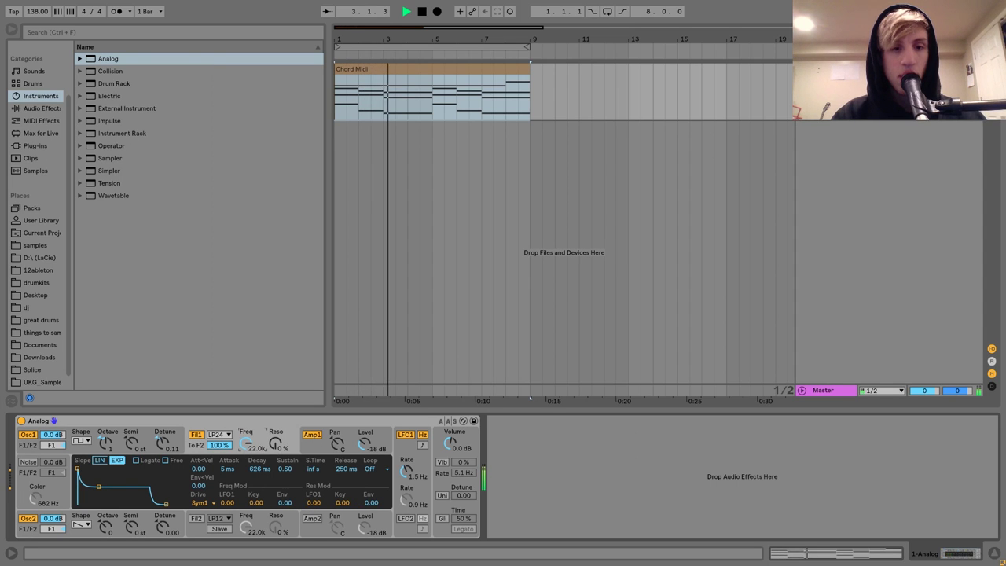
{"action": "left_click_drag", "start_coordinate": [275, 444], "coordinate": [275, 428]}
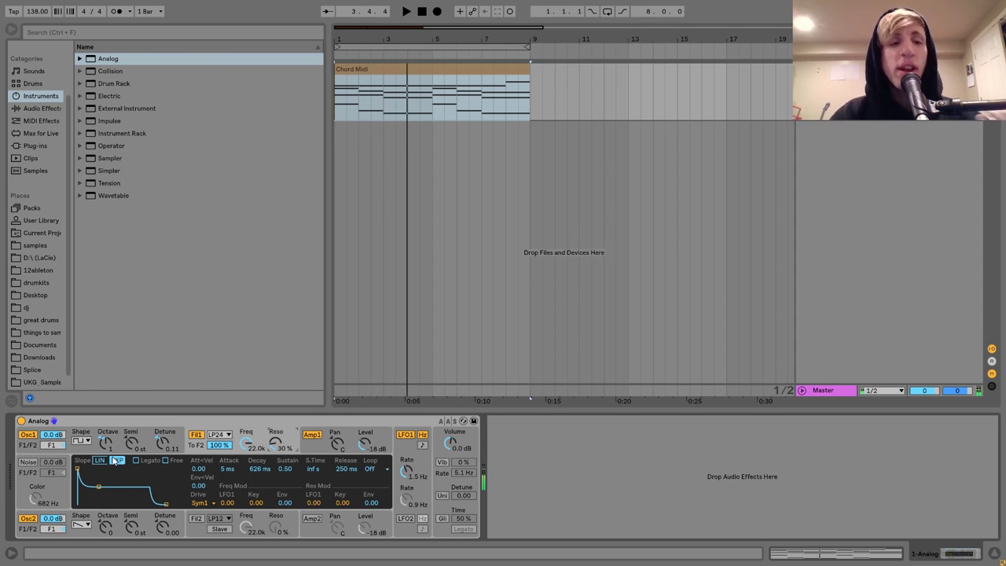
{"action": "key", "text": "space"}
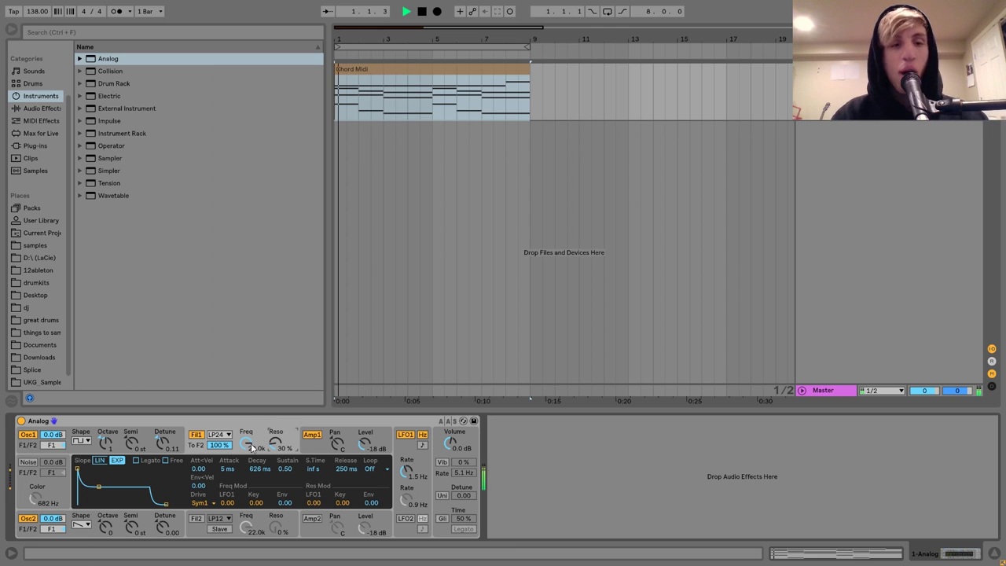
{"action": "key", "text": "space"}
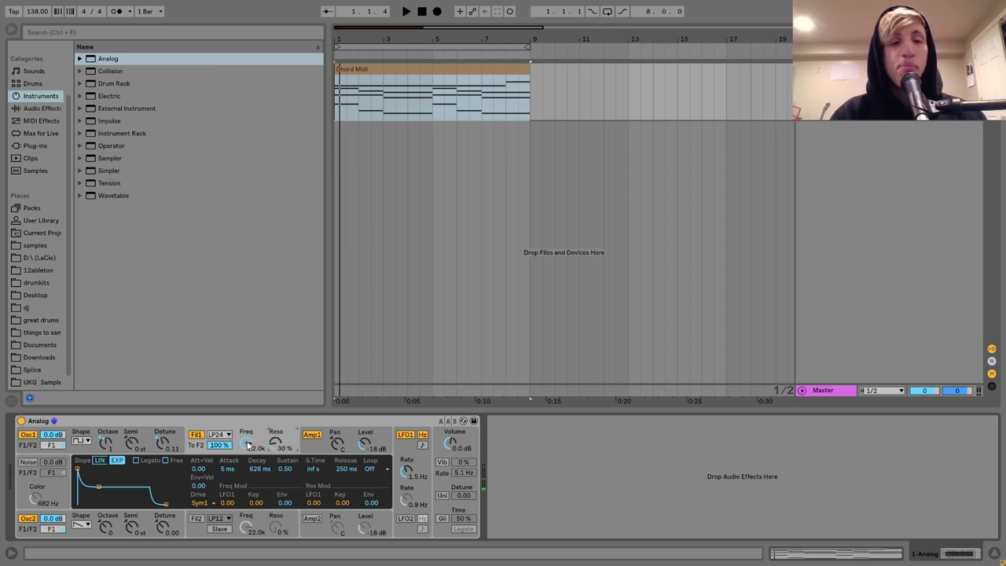
{"action": "key", "text": "space"}
{"action": "left_click_drag", "start_coordinate": [246, 442], "coordinate": [246, 479]}
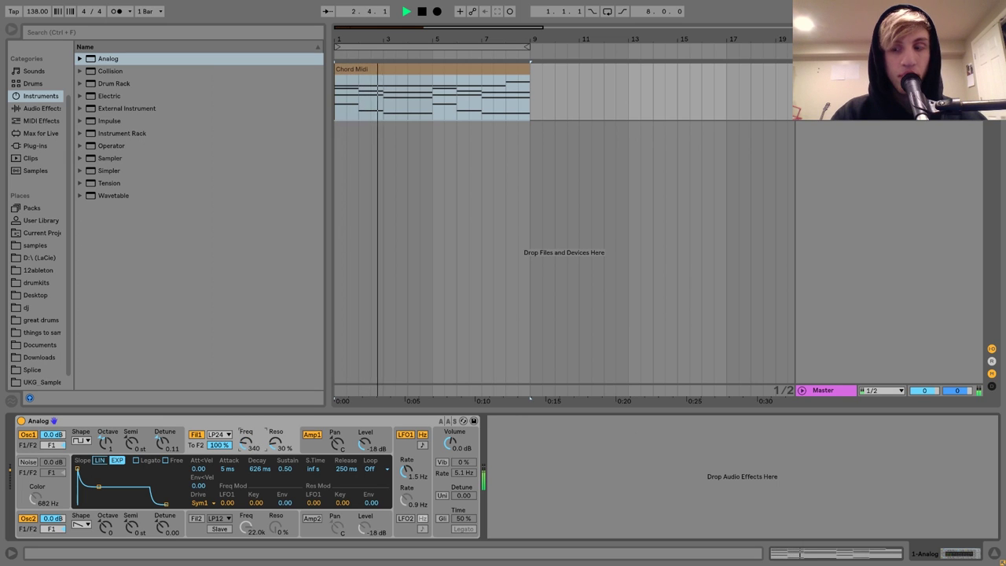
{"action": "left_click_drag", "start_coordinate": [246, 479], "coordinate": [241, 448]}
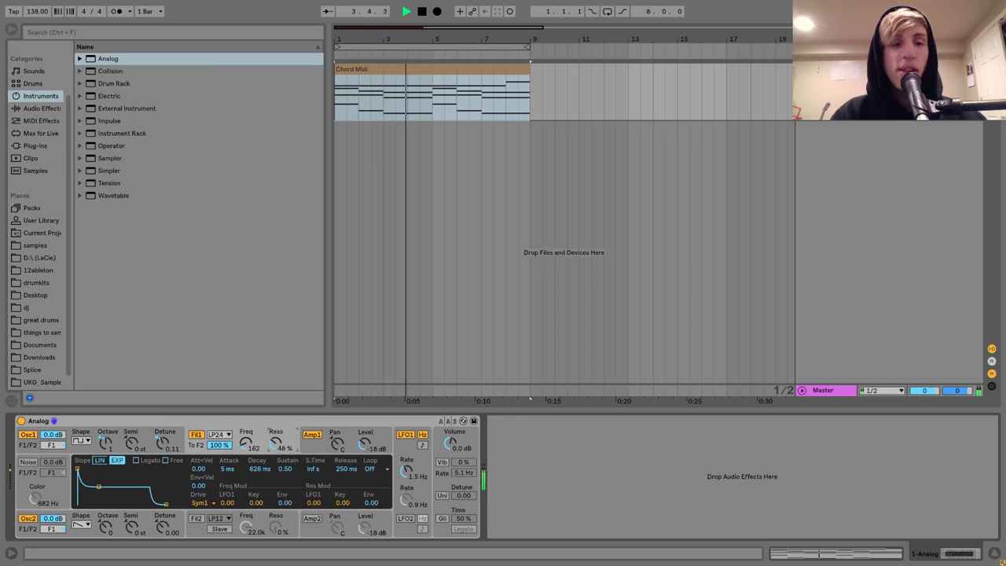
{"action": "mouse_move", "coordinate": [244, 445]}
{"action": "left_mouse_down"}
{"action": "mouse_move", "coordinate": [244, 421]}
{"action": "mouse_move", "coordinate": [246, 463]}
{"action": "left_mouse_up"}
Add a Reverb with a 3.46 s decay time after Analog, and audition it with filter 1's frequency at 608
{"action": "left_click", "coordinate": [45, 107]}
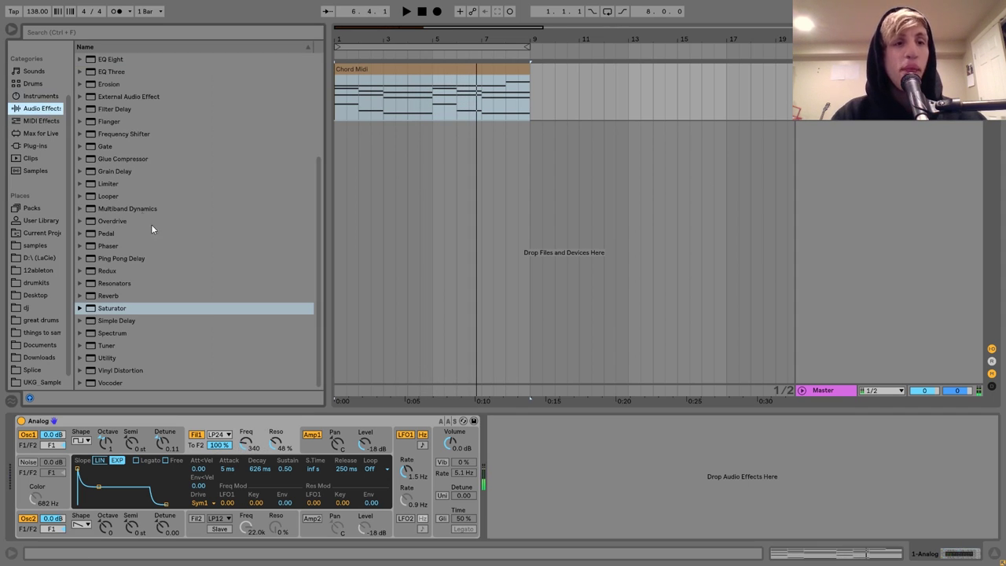
{"action": "double_click", "coordinate": [105, 298]}
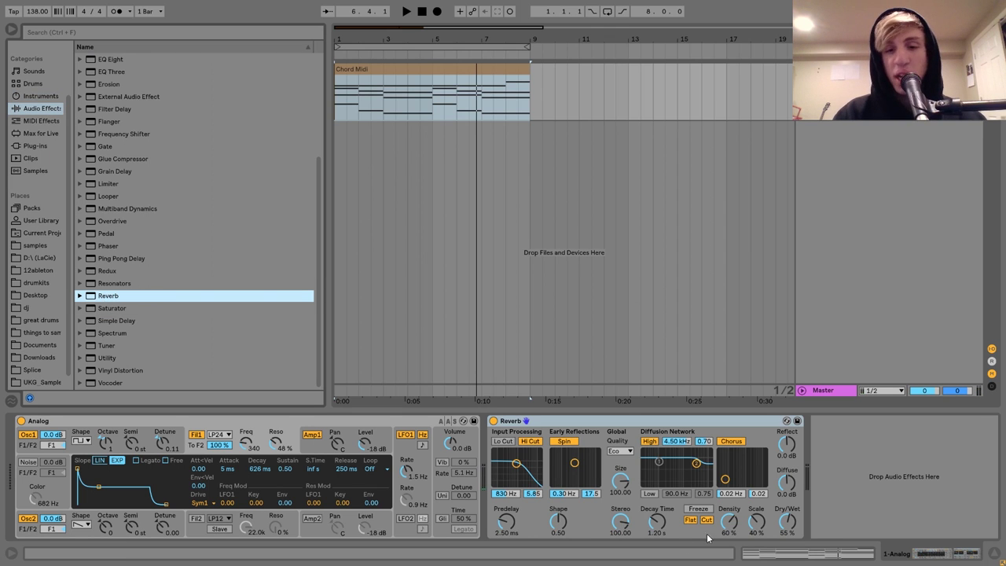
{"action": "mouse_move", "coordinate": [657, 521]}
{"action": "left_mouse_down"}
{"action": "mouse_move", "coordinate": [657, 496]}
{"action": "mouse_move", "coordinate": [657, 527]}
{"action": "left_mouse_up"}
{"action": "key", "text": "space"}
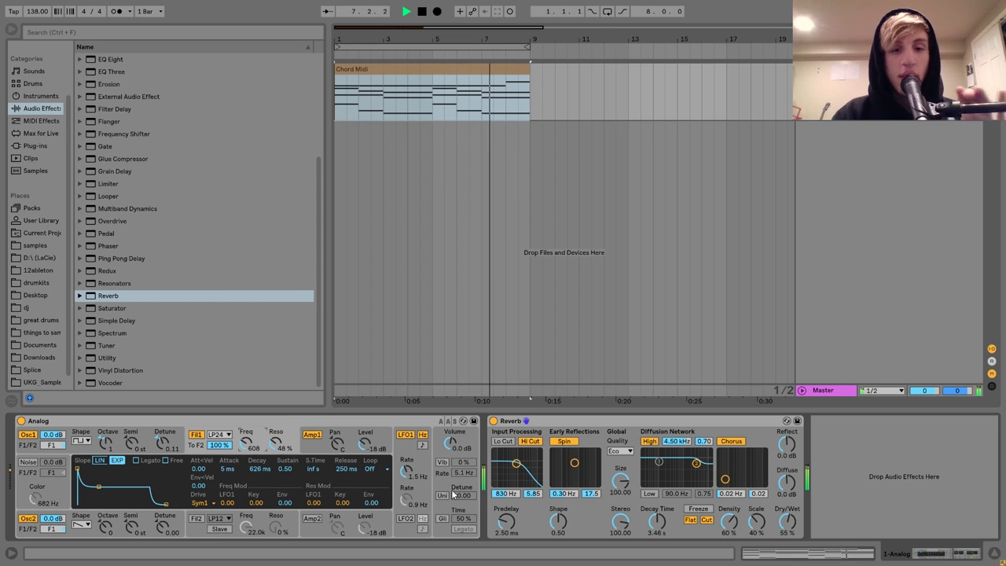
{"action": "key", "text": "space"}
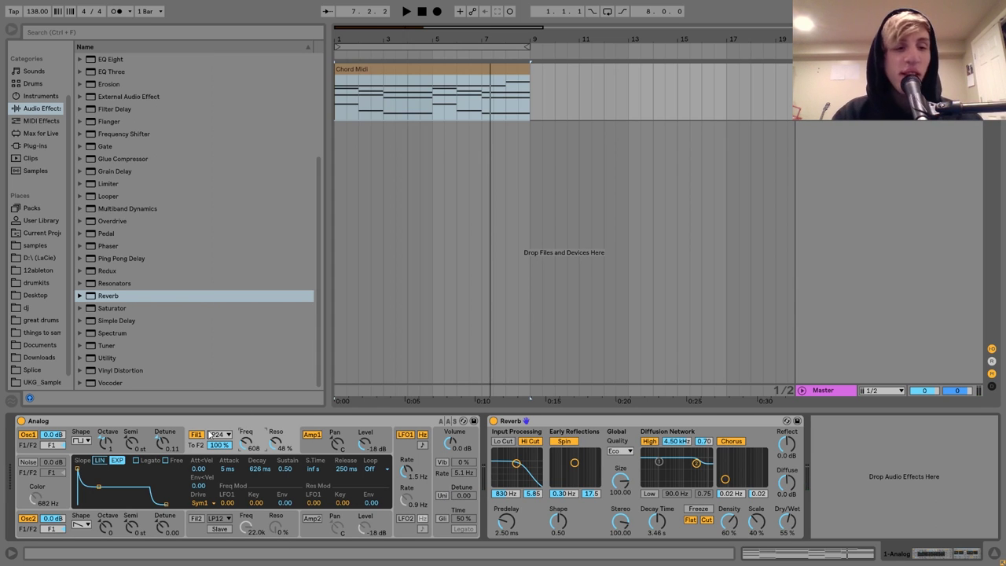
Compare the chord sound with LFO1 on and off, leaving LFO1 enabled
{"action": "left_click", "coordinate": [420, 507]}
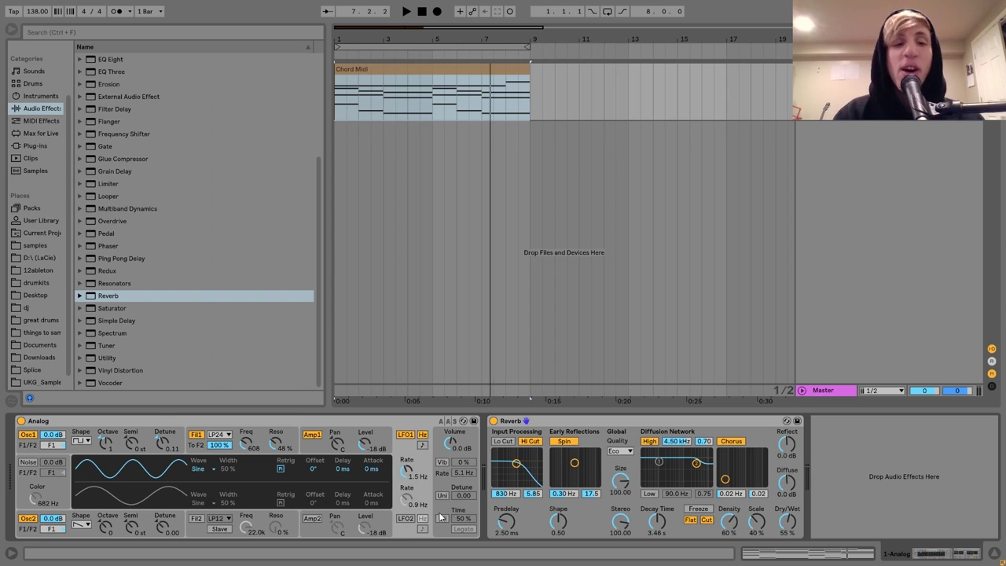
{"action": "left_click", "coordinate": [116, 439]}
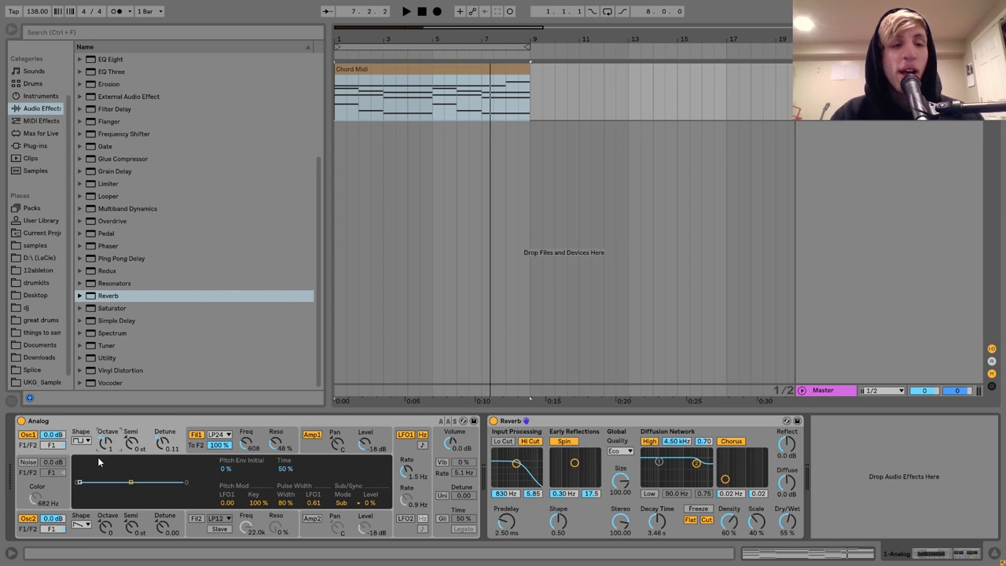
{"action": "key", "text": "space"}
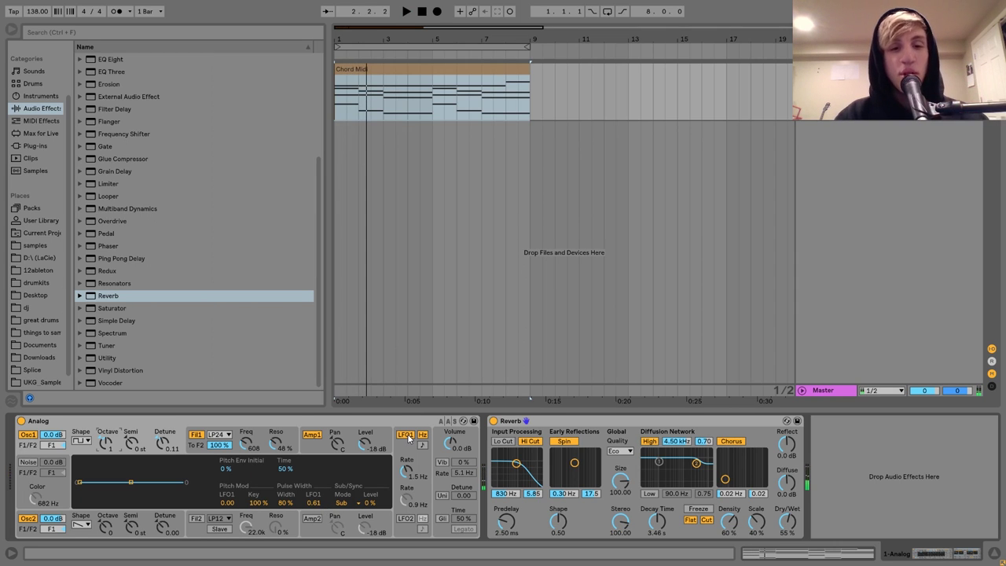
{"action": "left_click", "coordinate": [406, 435]}
{"action": "key", "text": "space"}
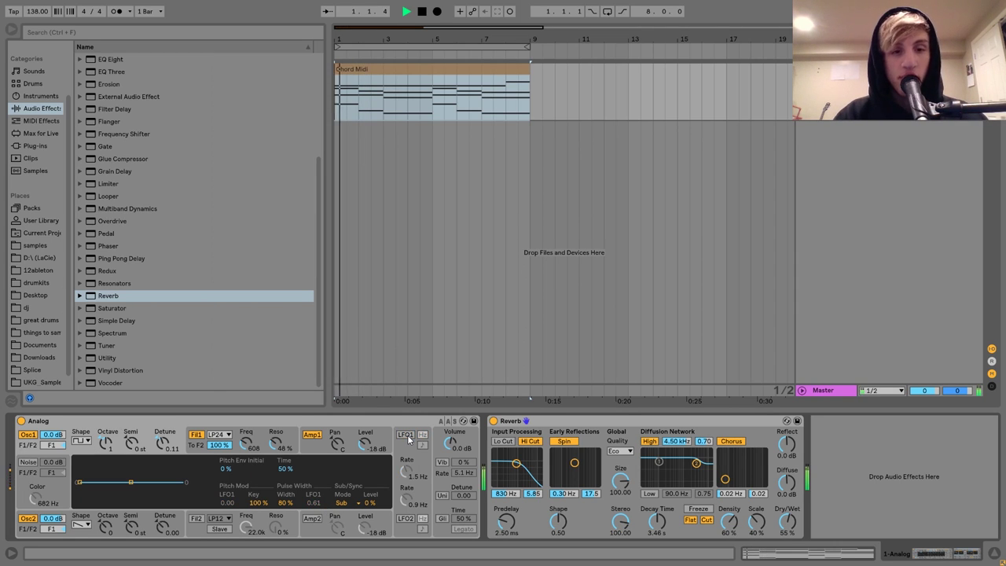
{"action": "key", "text": "space"}
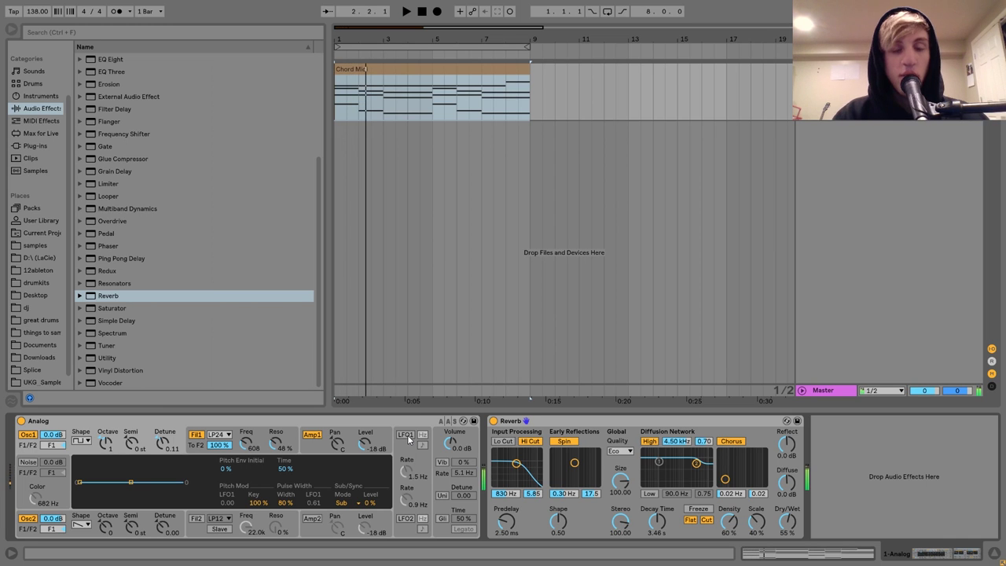
{"action": "left_click", "coordinate": [407, 438]}
Adjust filter 1 during playback to a frequency of 576 and 38% resonance
{"action": "key", "text": "space"}
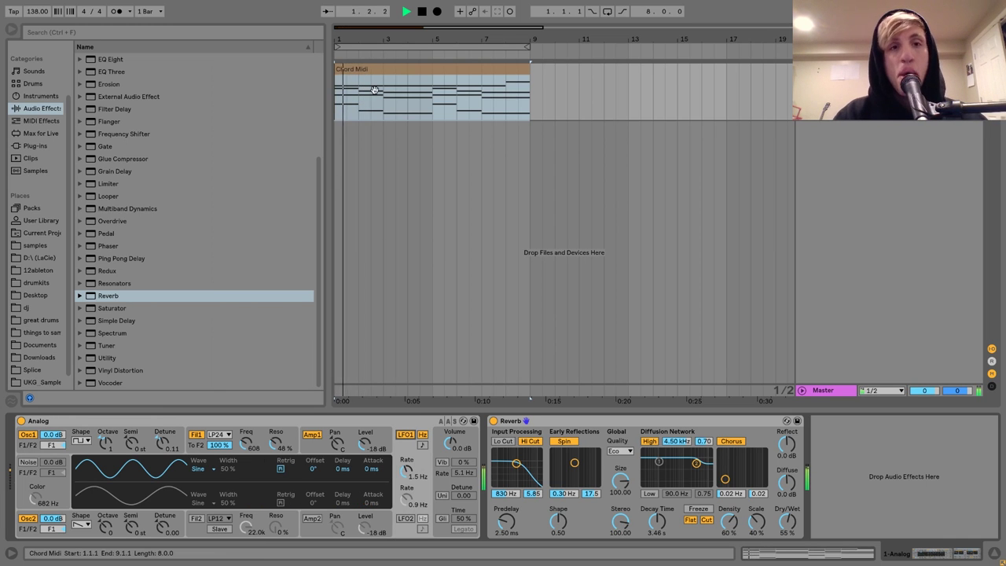
{"action": "left_click_drag", "start_coordinate": [275, 441], "coordinate": [247, 448]}
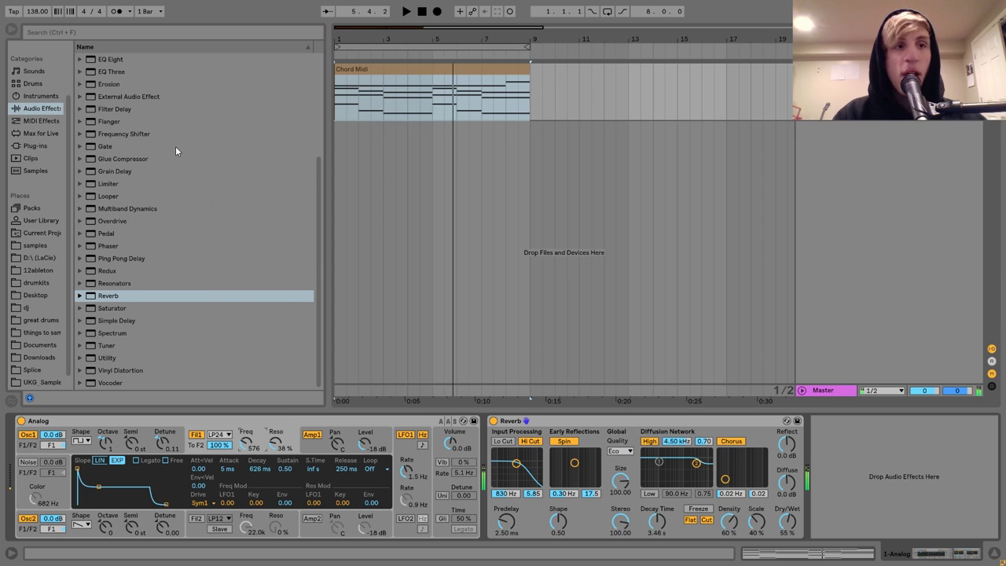
{"action": "key", "text": "space"}
Insert a Chorus between Analog and Reverb, and place an Erosion before it in Sine mode at 2.51 kHz with amount 8.60
{"action": "scroll", "coordinate": [174, 147], "scroll_direction": "up", "scroll_amount": 5}
{"action": "left_click", "coordinate": [109, 133]}
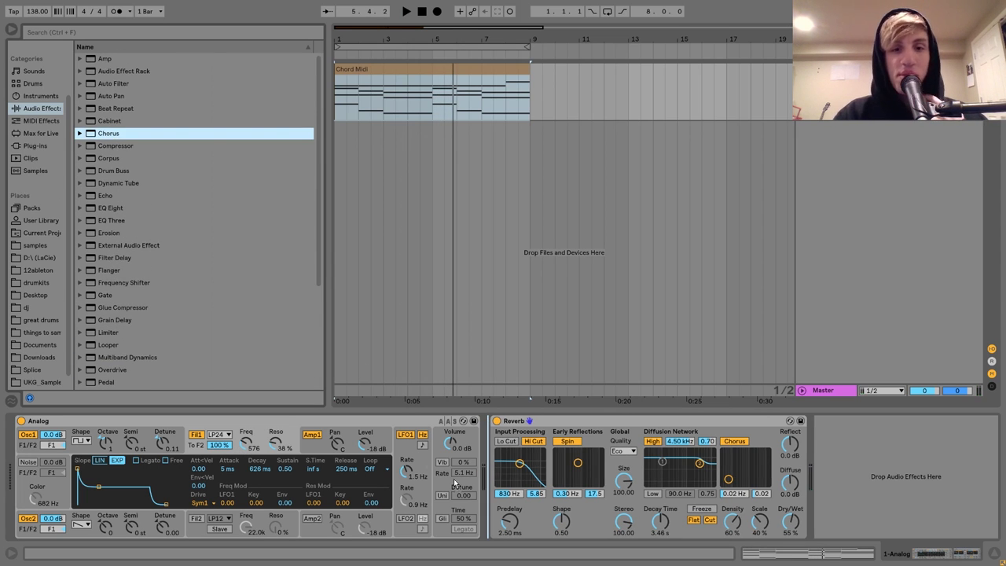
{"action": "left_click_drag", "start_coordinate": [613, 503], "coordinate": [614, 504]}
{"action": "key", "text": "space"}
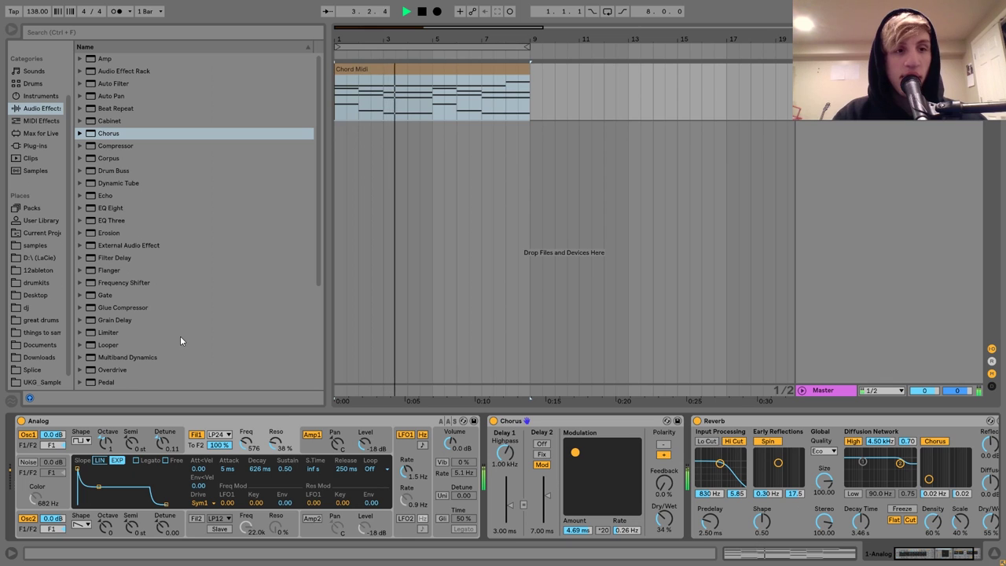
{"action": "left_click_drag", "start_coordinate": [106, 232], "coordinate": [540, 478]}
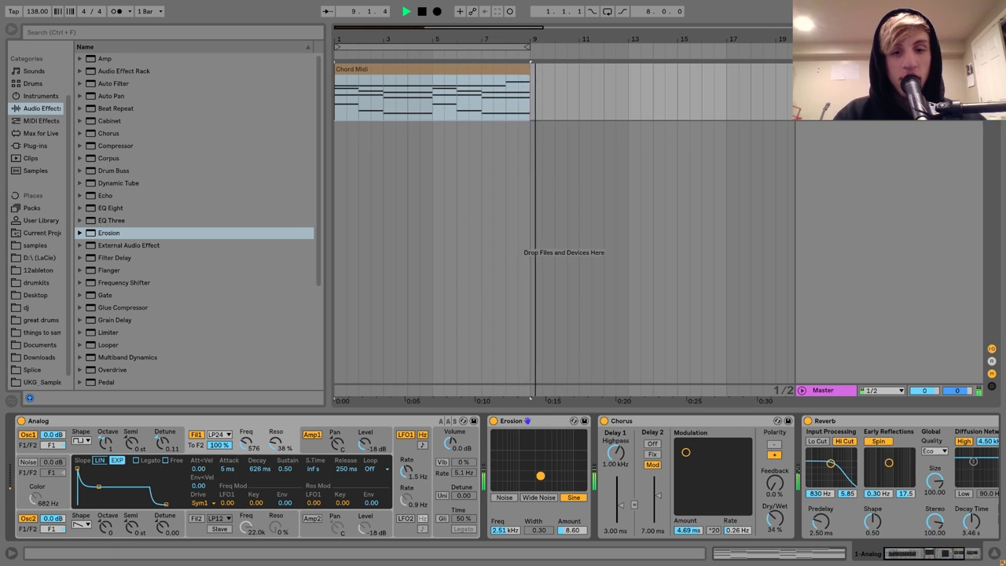
{"action": "key", "text": "space"}
Loop the arrangement over the Chord Midi clip and open the clip's notes for editing
{"action": "left_click", "coordinate": [443, 70]}
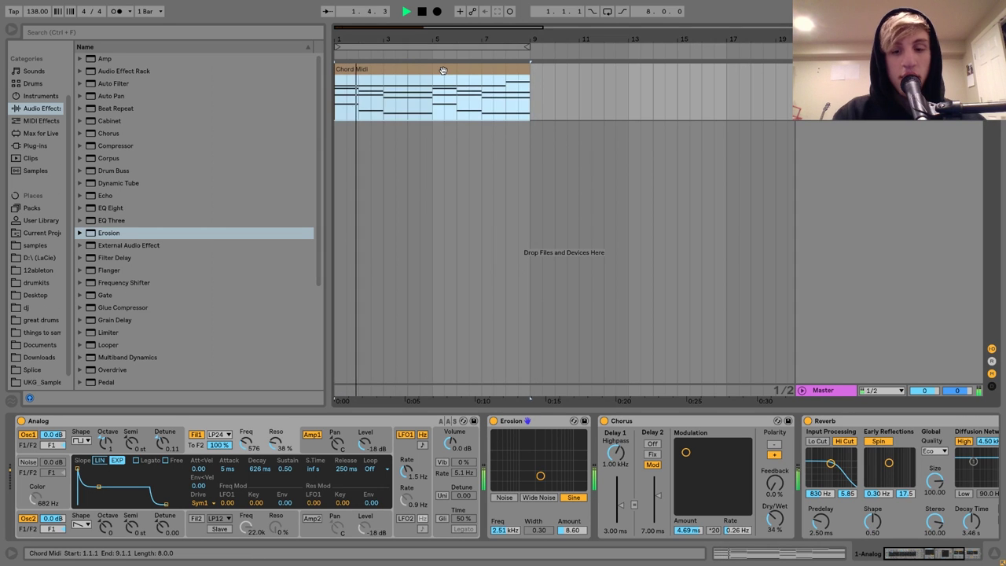
{"action": "key", "text": "ctrl+l"}
{"action": "double_click", "coordinate": [442, 73]}
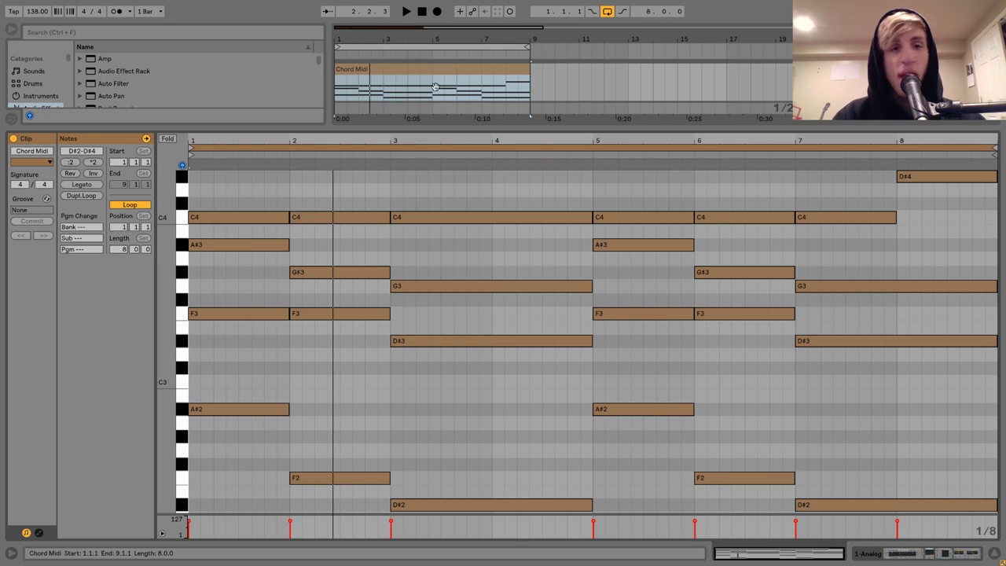
{"action": "scroll", "coordinate": [249, 394], "scroll_direction": "down", "scroll_amount": 4}
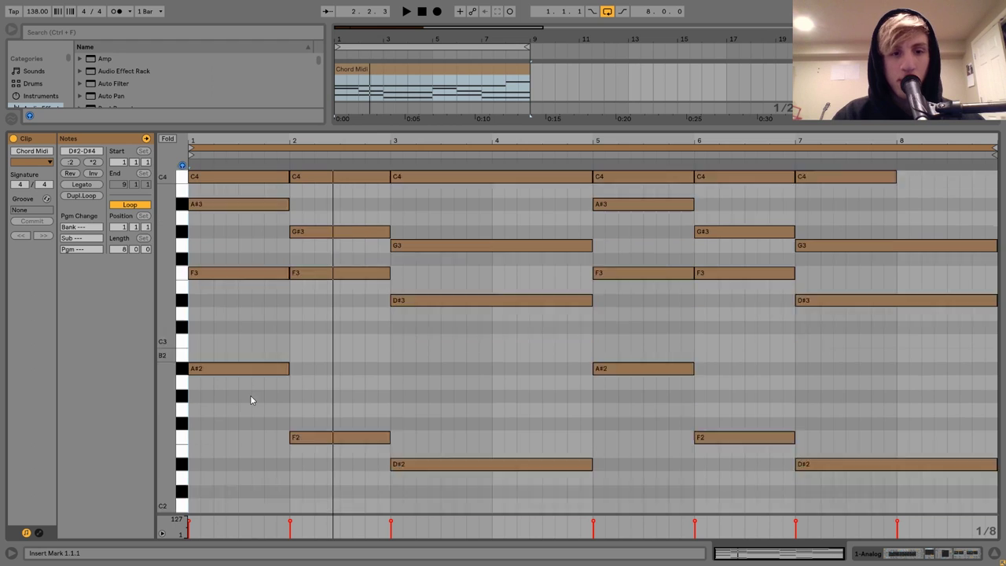
{"action": "scroll", "coordinate": [249, 389], "scroll_direction": "up", "scroll_amount": 4}
{"action": "key", "text": "space"}
Duplicate the lowest note of every chord one octave down, aligned with the original note starts, and audition the added bass
{"action": "left_click_drag", "start_coordinate": [243, 393], "coordinate": [456, 514]}
{"action": "left_click_drag", "start_coordinate": [622, 377], "coordinate": [764, 497]}
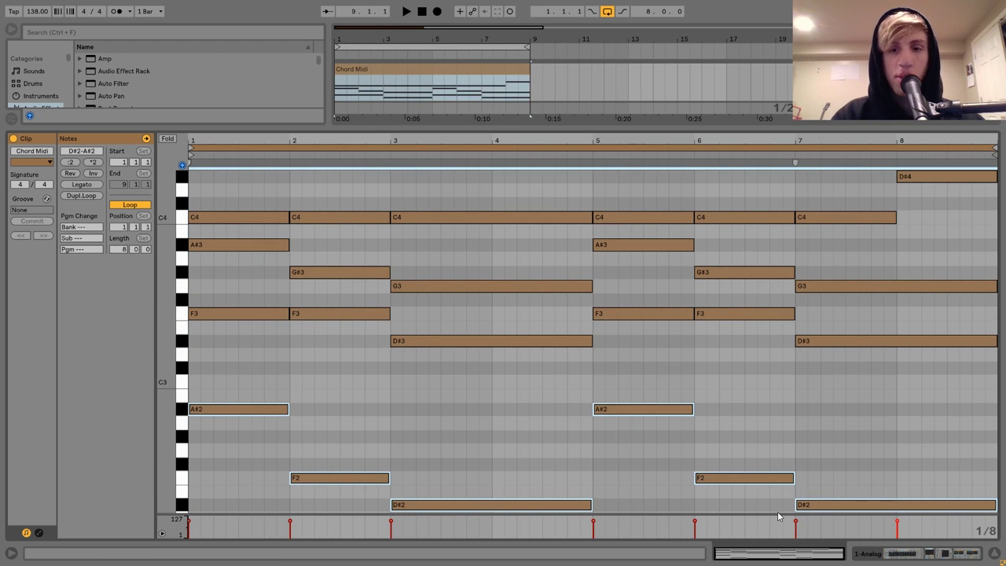
{"action": "left_click_drag", "start_coordinate": [637, 413], "coordinate": [674, 411]}
{"action": "key", "text": "shift+Down"}
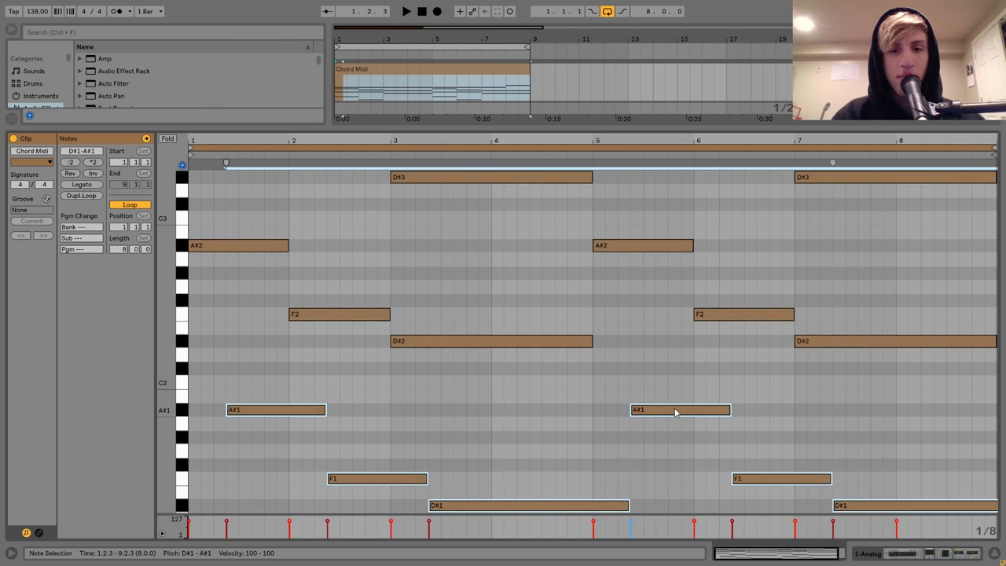
{"action": "key", "text": "Left"}
{"action": "key", "text": "Left"}
{"action": "key", "text": "Left"}
{"action": "key", "text": "space"}
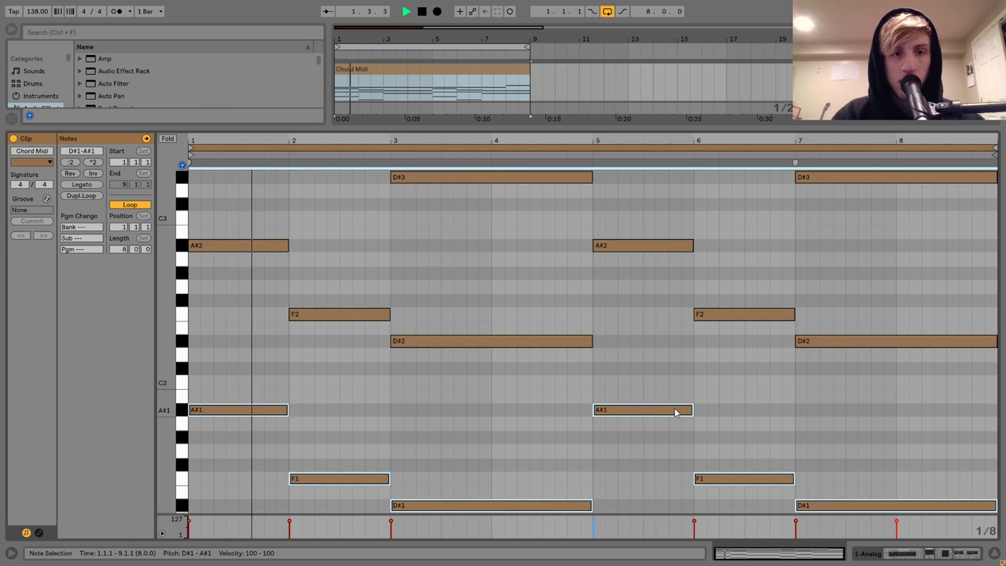
{"action": "left_click_drag", "start_coordinate": [179, 409], "coordinate": [161, 409]}
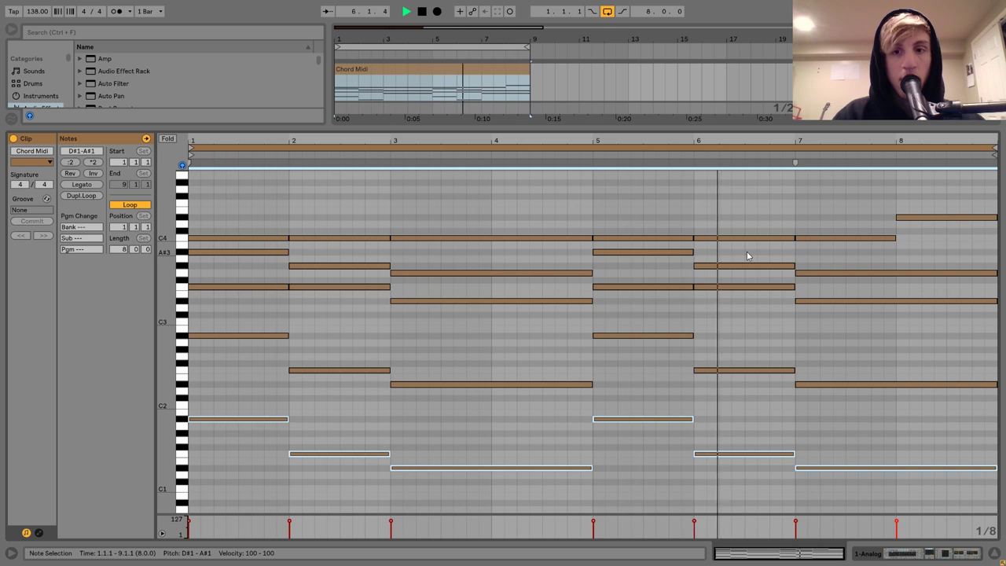
Add an EQ Eight after the Reverb and make band 1 a low cut at 199 Hz during playback
{"action": "left_click", "coordinate": [896, 558]}
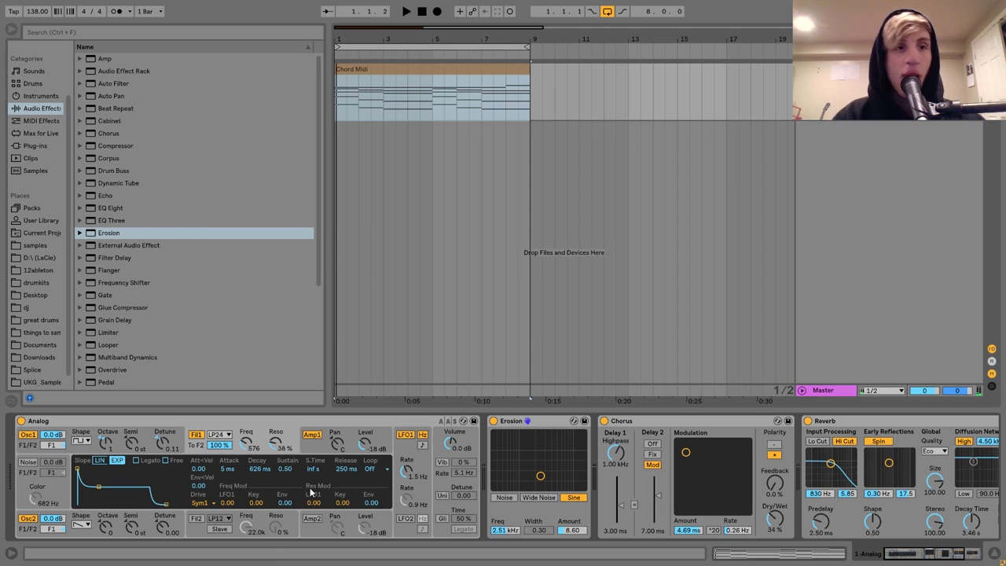
{"action": "double_click", "coordinate": [114, 209]}
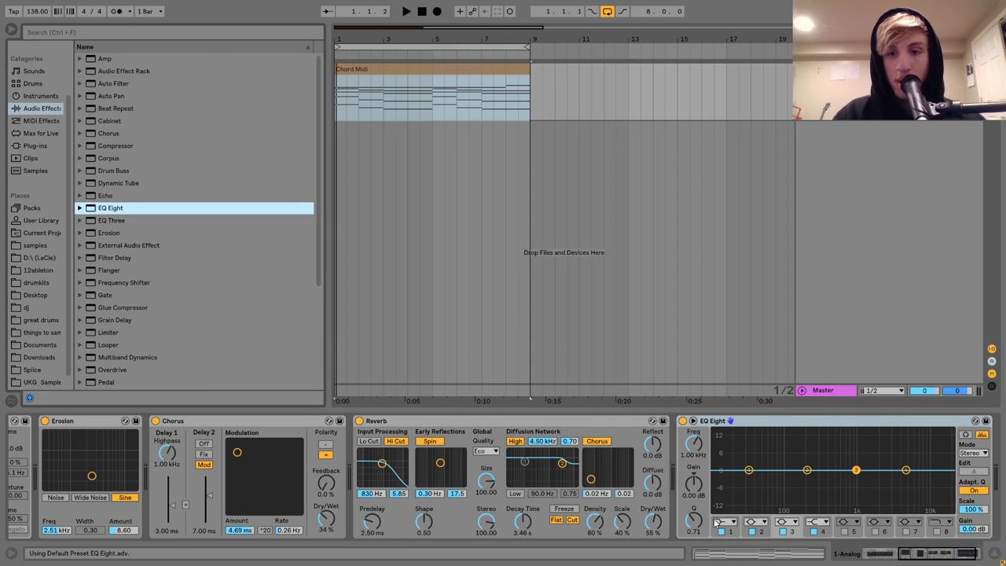
{"action": "left_click", "coordinate": [719, 522]}
{"action": "left_click", "coordinate": [727, 454]}
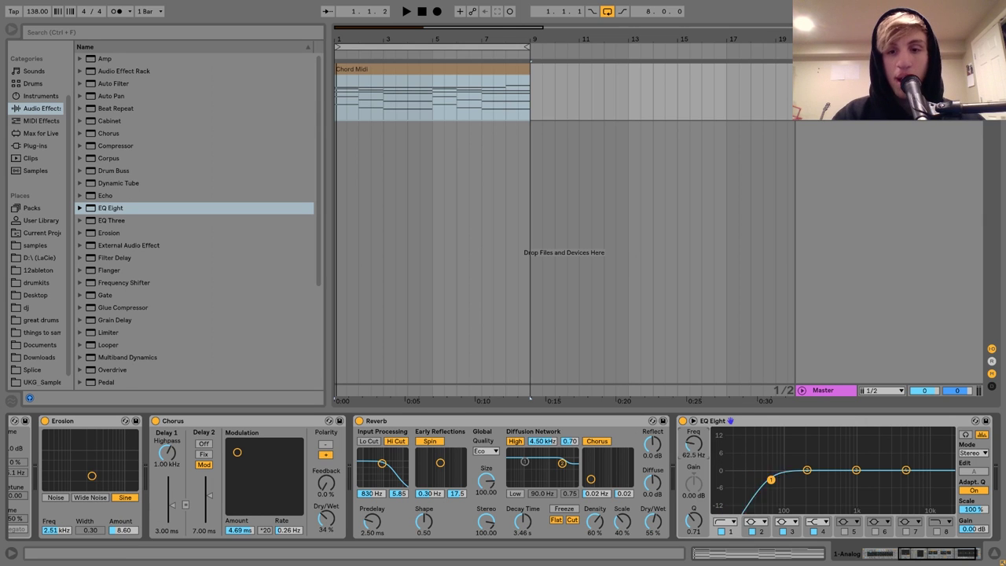
{"action": "key", "text": "space"}
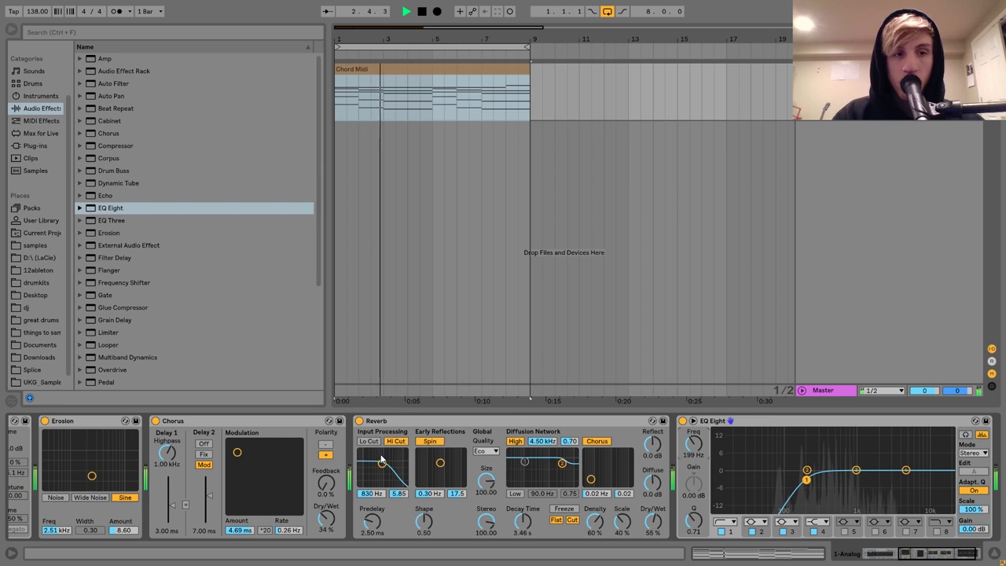
Set Erosion to 2.66 kHz with an amount of 4.28 while the chords play
{"action": "scroll", "coordinate": [382, 460], "scroll_direction": "left", "scroll_amount": 3}
{"action": "scroll", "coordinate": [381, 460], "scroll_direction": "left", "scroll_amount": 2}
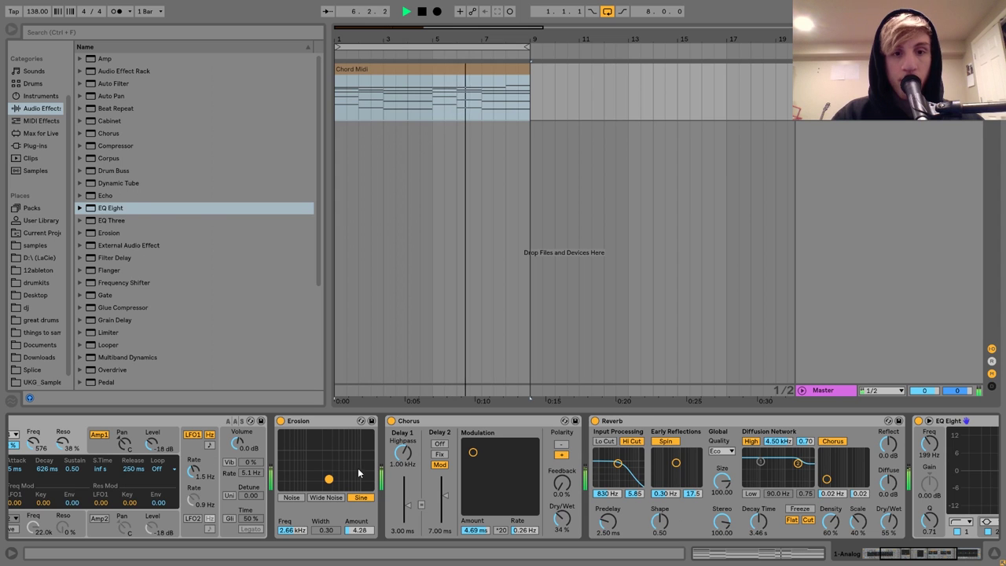
Add a Saturator before EQ Eight with 6.86 dB drive and -5.14 base, and set the chord track's volume to -10.9 dB
{"action": "scroll", "coordinate": [152, 312], "scroll_direction": "down", "scroll_amount": 6}
{"action": "left_click_drag", "start_coordinate": [106, 308], "coordinate": [915, 460]}
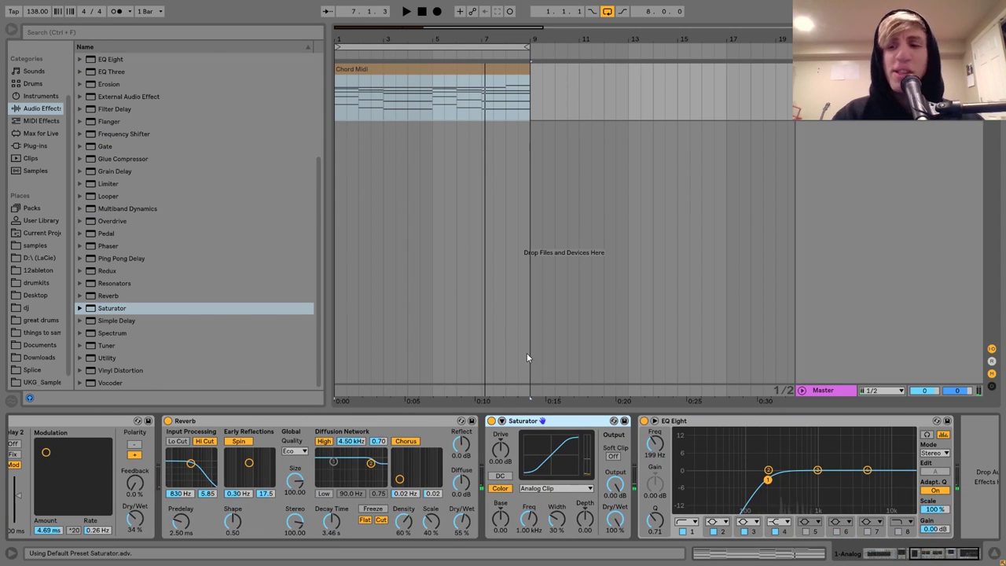
{"action": "left_click", "coordinate": [737, 203]}
{"action": "key", "text": "space"}
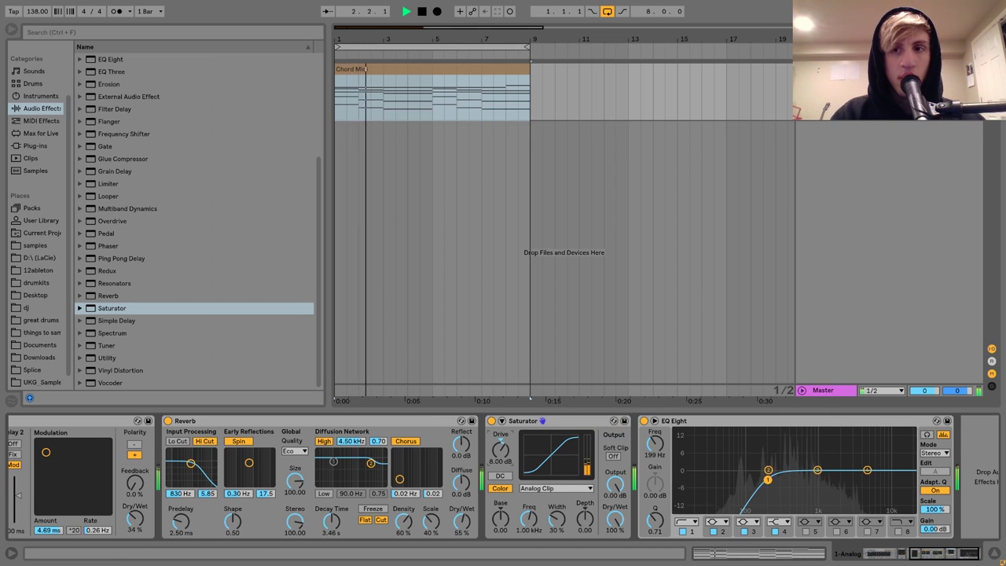
{"action": "left_click_drag", "start_coordinate": [864, 120], "coordinate": [881, 134]}
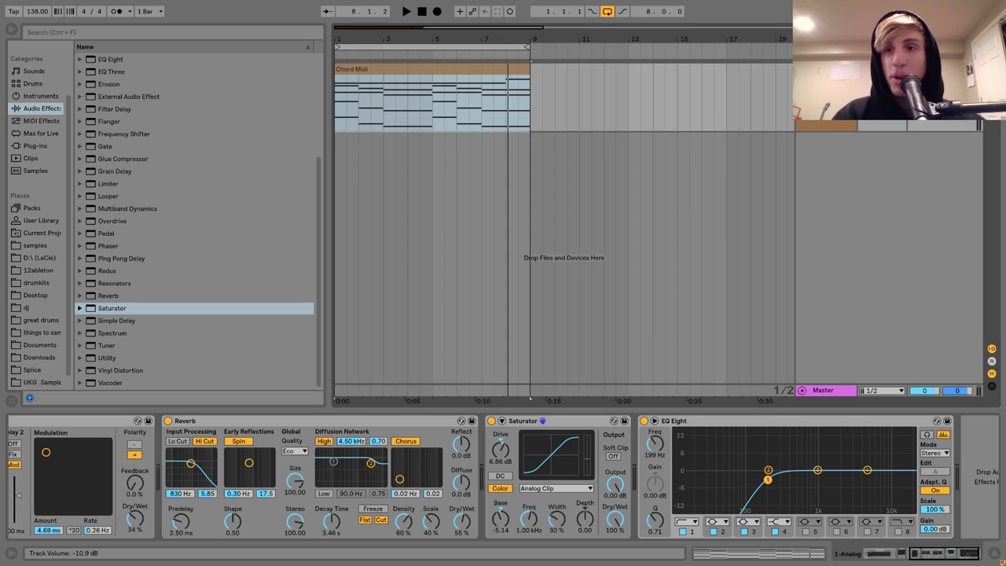
Search the Desktop folder for "vinyl" and place Vinyl Noise.wav on a new audio track at bar 1
{"action": "left_click", "coordinate": [36, 295]}
{"action": "left_click", "coordinate": [91, 31]}
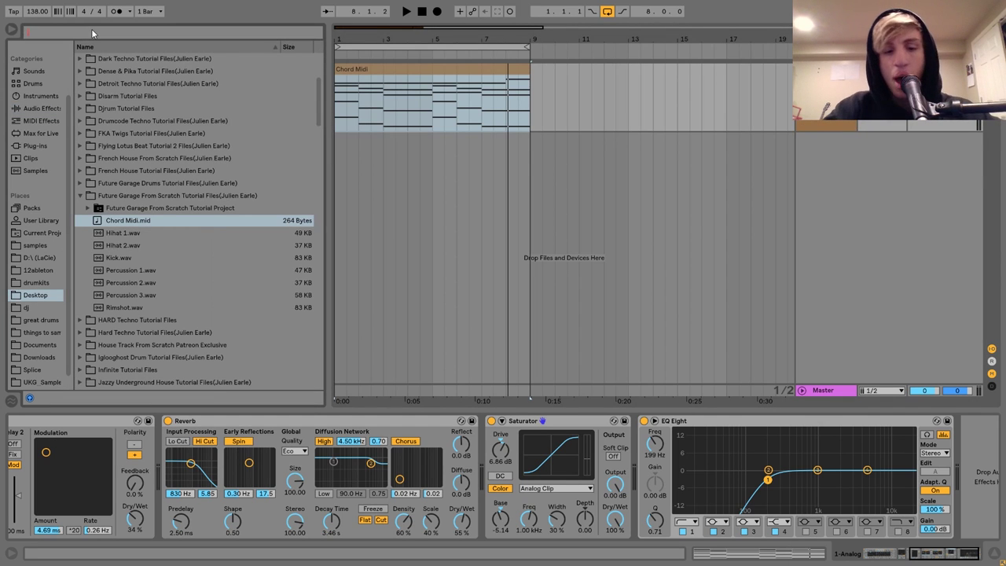
{"action": "type", "text": "vinyl"}
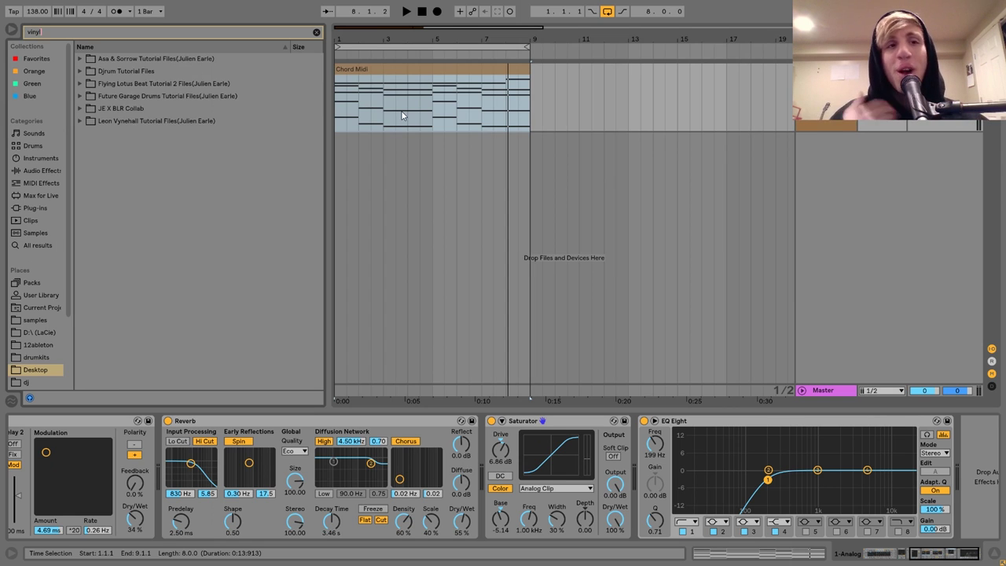
{"action": "left_click", "coordinate": [188, 60]}
{"action": "key", "text": "Right"}
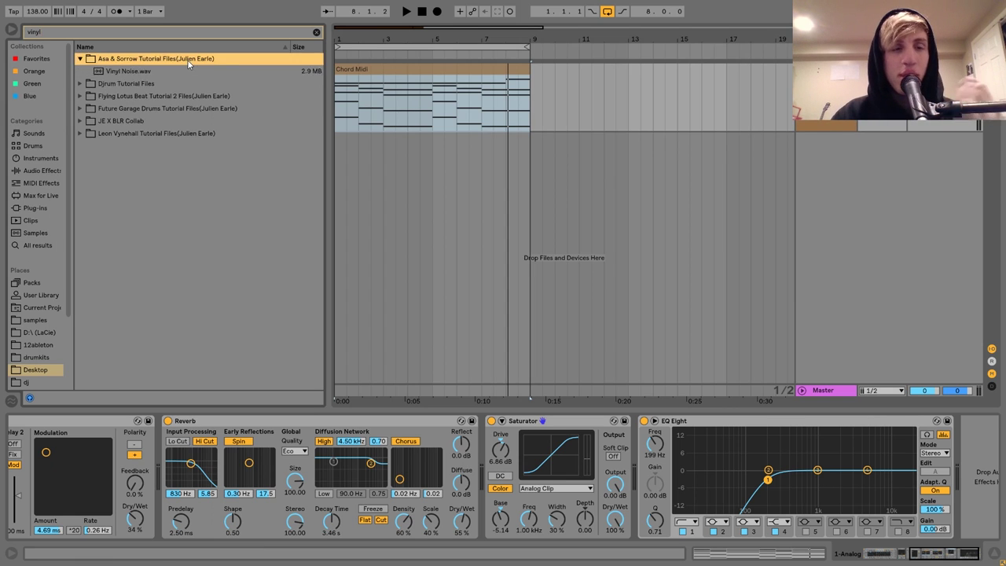
{"action": "key", "text": "Down"}
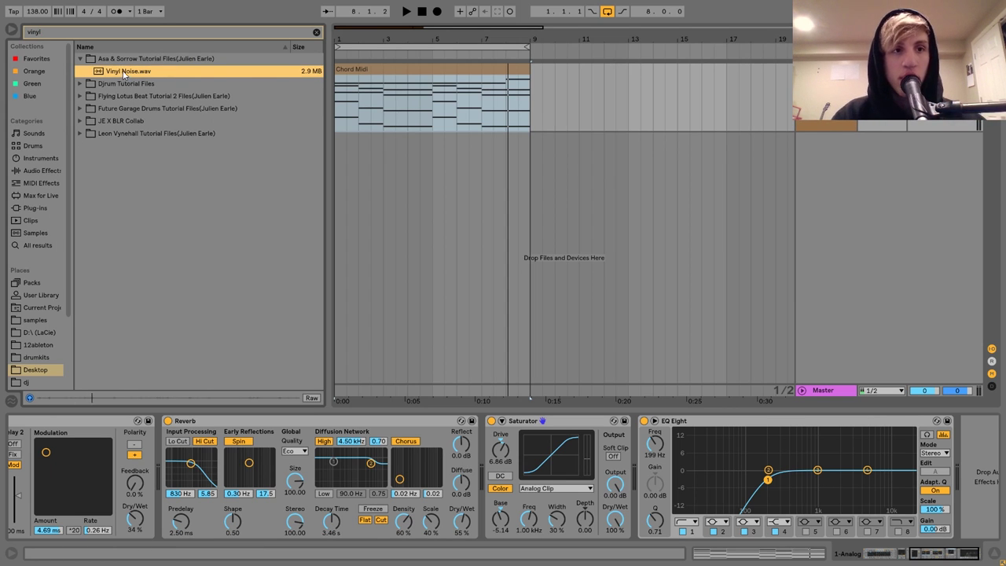
{"action": "left_click_drag", "start_coordinate": [340, 173], "coordinate": [339, 157]}
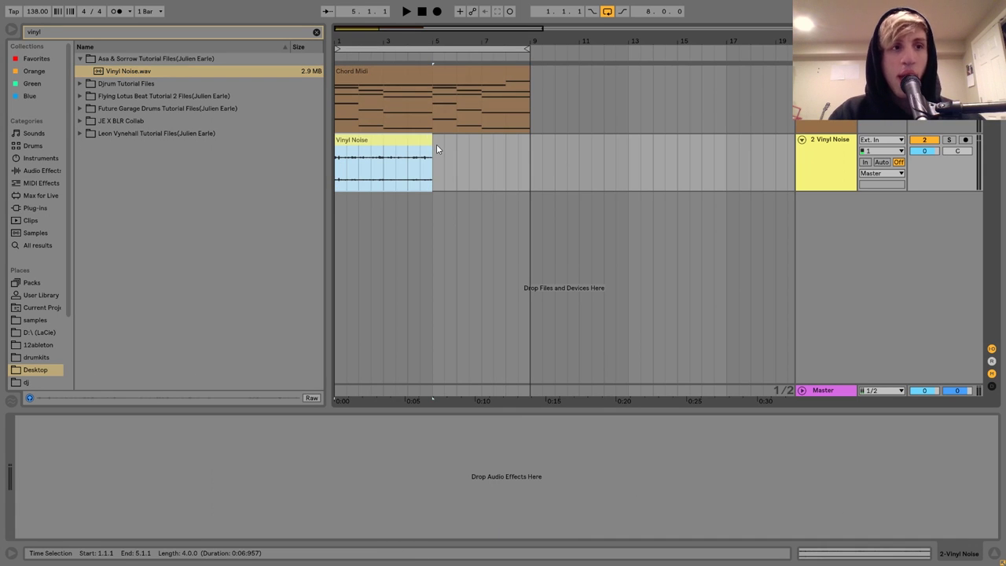
Extend the Vinyl Noise clip to the start of bar 9 and open its warp mode options
{"action": "left_click_drag", "start_coordinate": [428, 144], "coordinate": [530, 144]}
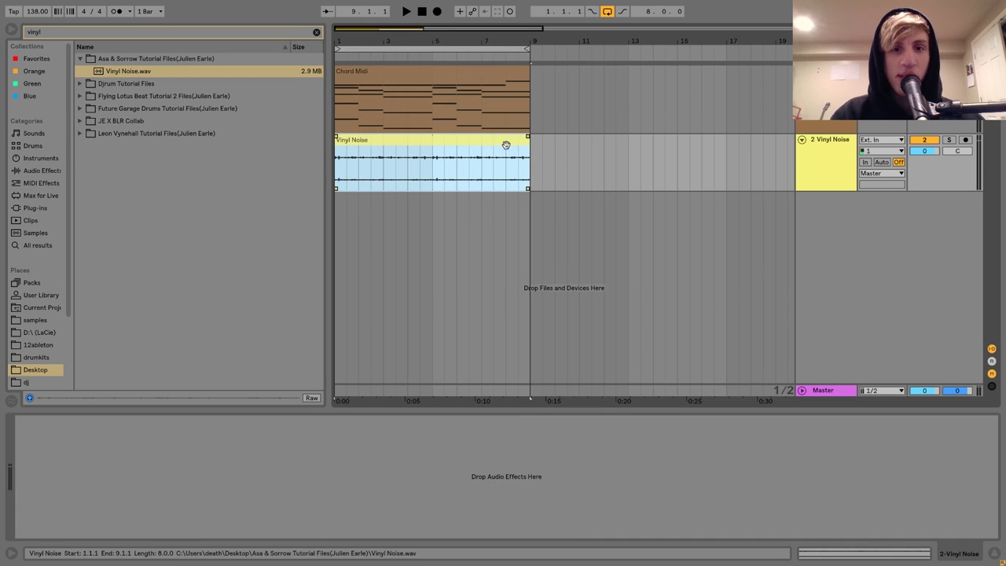
{"action": "double_click", "coordinate": [505, 144]}
{"action": "left_click", "coordinate": [140, 211]}
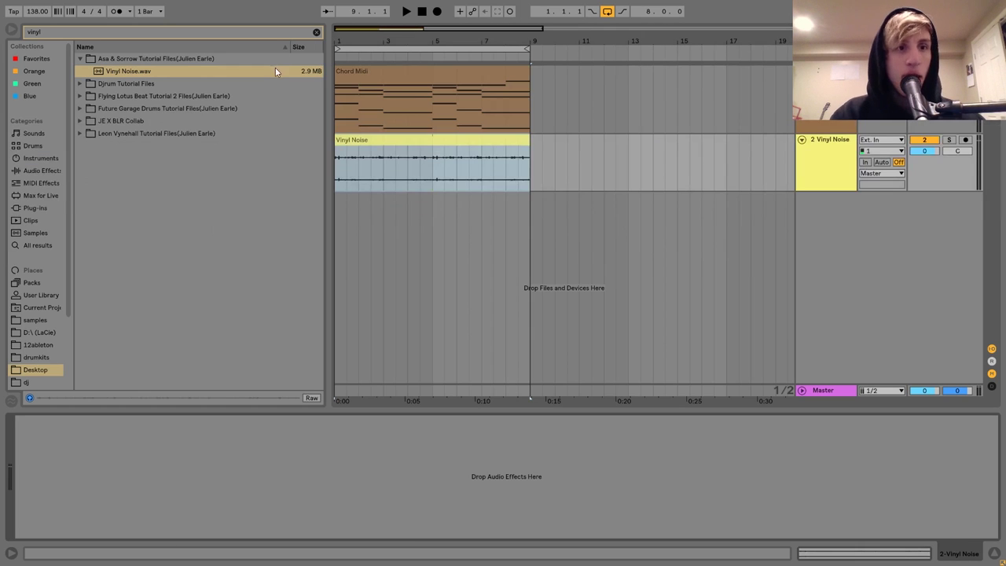
Place Vinyl Dirt 2.wav from the Future Garage Drums tutorial files on a new track below Vinyl Noise at bar 1
{"action": "left_click", "coordinate": [194, 98]}
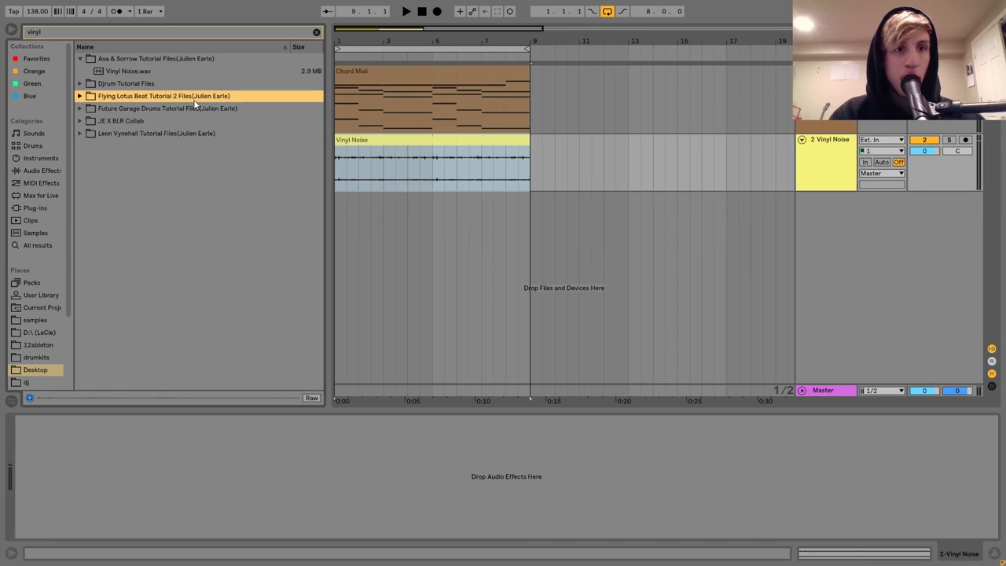
{"action": "key", "text": "Down"}
{"action": "key", "text": "Right"}
{"action": "key", "text": "Down"}
{"action": "key", "text": "Down"}
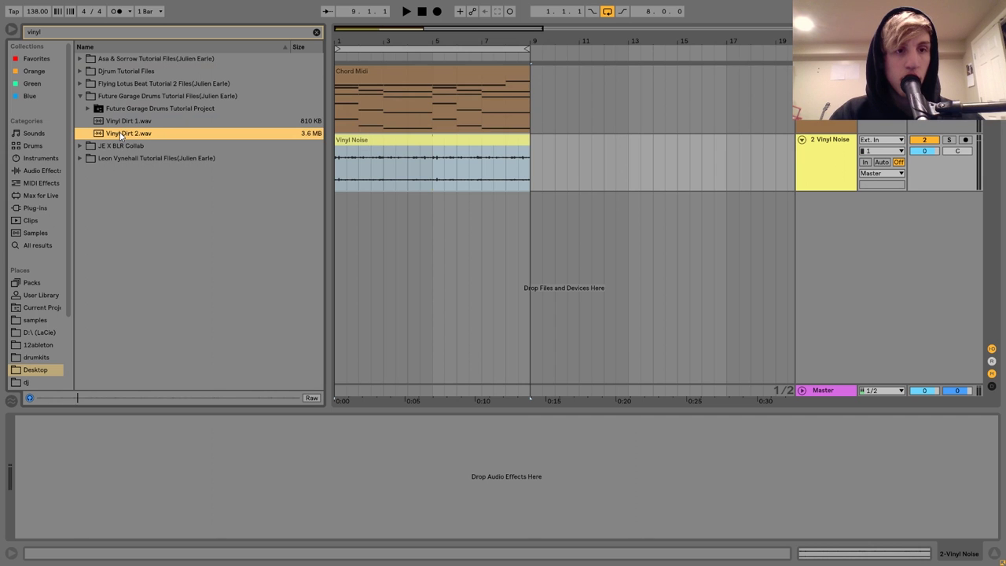
{"action": "left_click_drag", "start_coordinate": [126, 134], "coordinate": [364, 201]}
Change the warp mode of the Vinyl Dirt 2 clip
{"action": "double_click", "coordinate": [391, 202]}
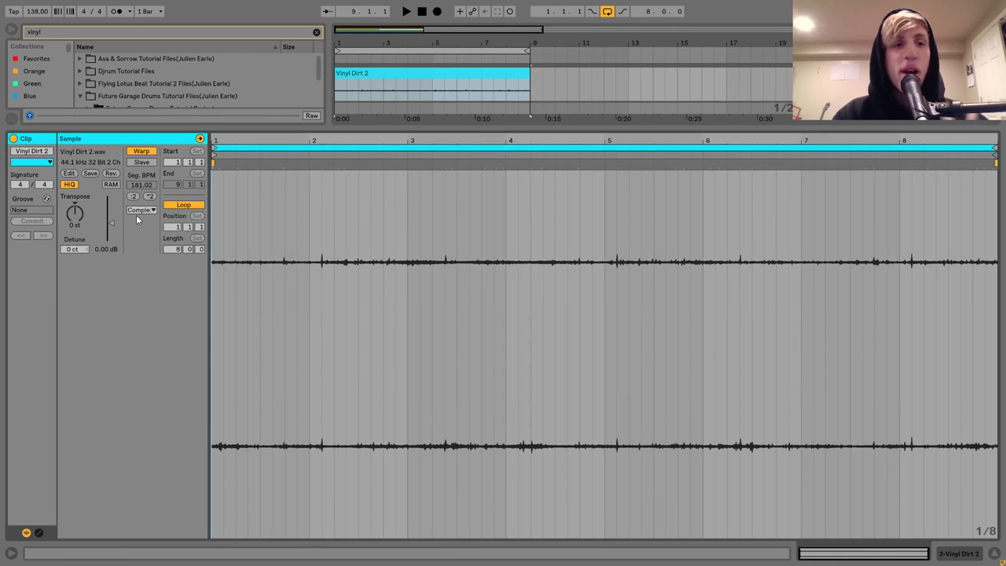
{"action": "left_click", "coordinate": [140, 210]}
{"action": "left_click", "coordinate": [141, 249]}
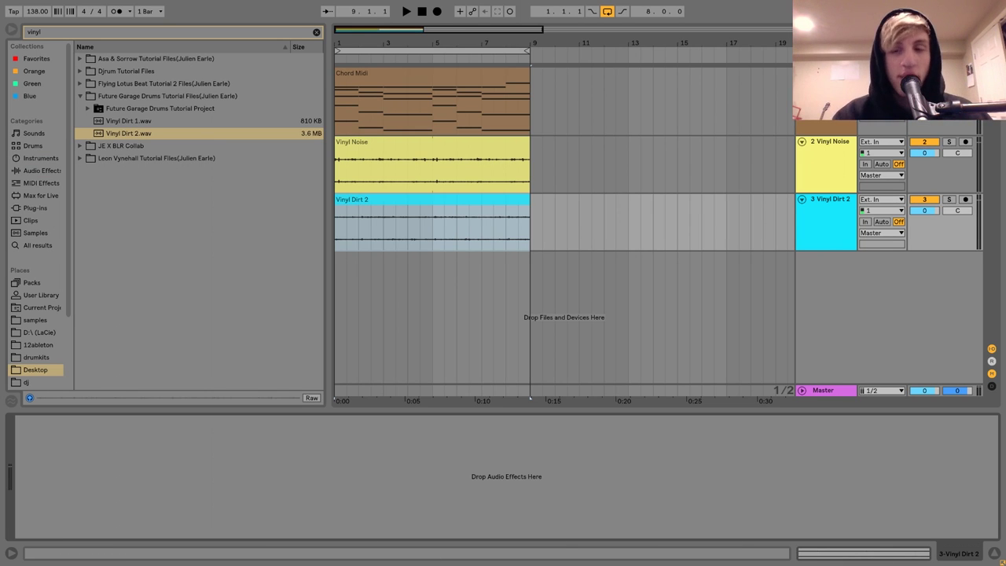
Set the volume of both the Vinyl Noise and Vinyl Dirt 2 tracks to -4.7 dB during playback
{"action": "key", "text": "space"}
{"action": "left_click", "coordinate": [822, 167]}
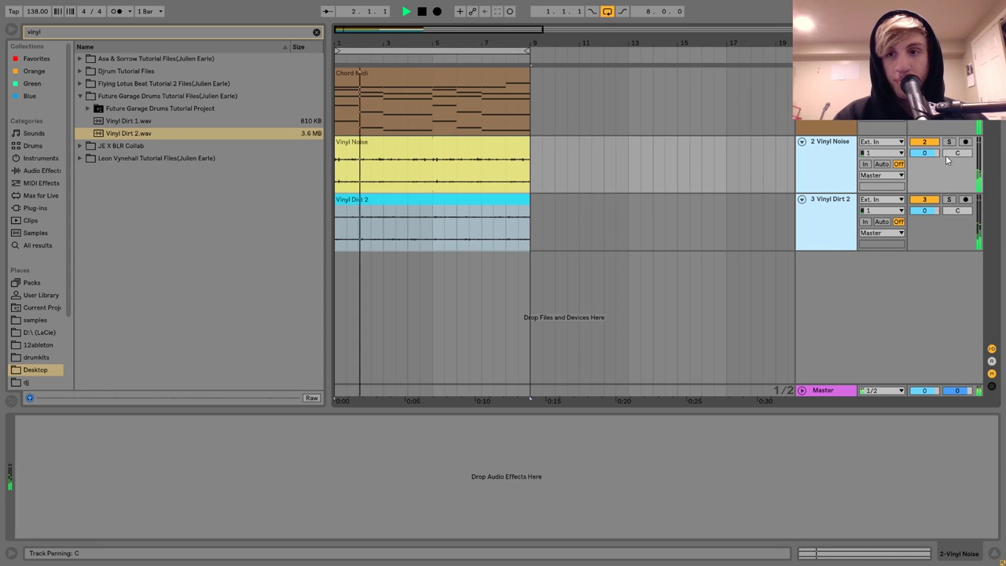
{"action": "left_click_drag", "start_coordinate": [924, 153], "coordinate": [965, 178]}
{"action": "key", "text": "space"}
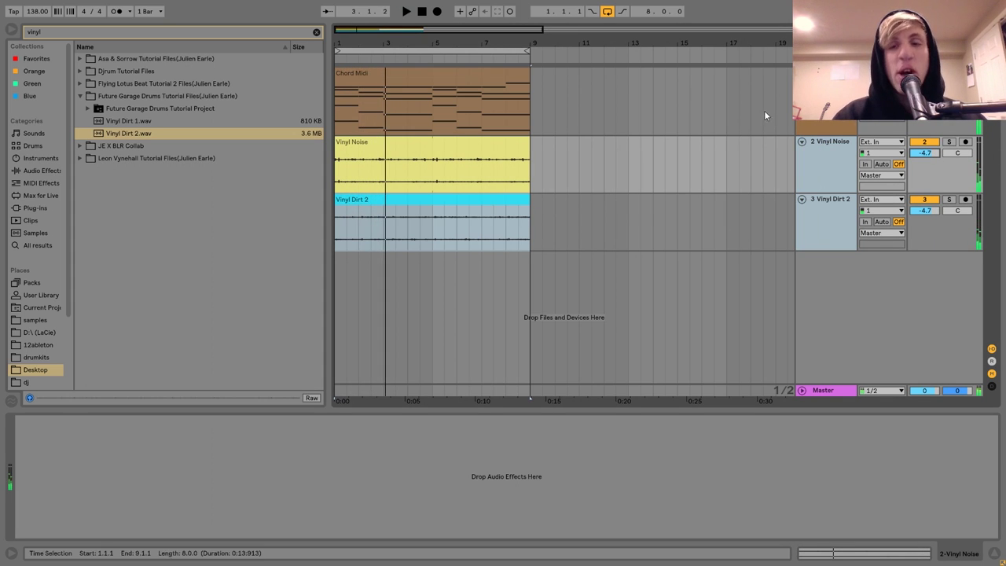
Audition the chords with both vinyl layers and clear the browser's "vinyl" search
{"action": "key", "text": "space"}
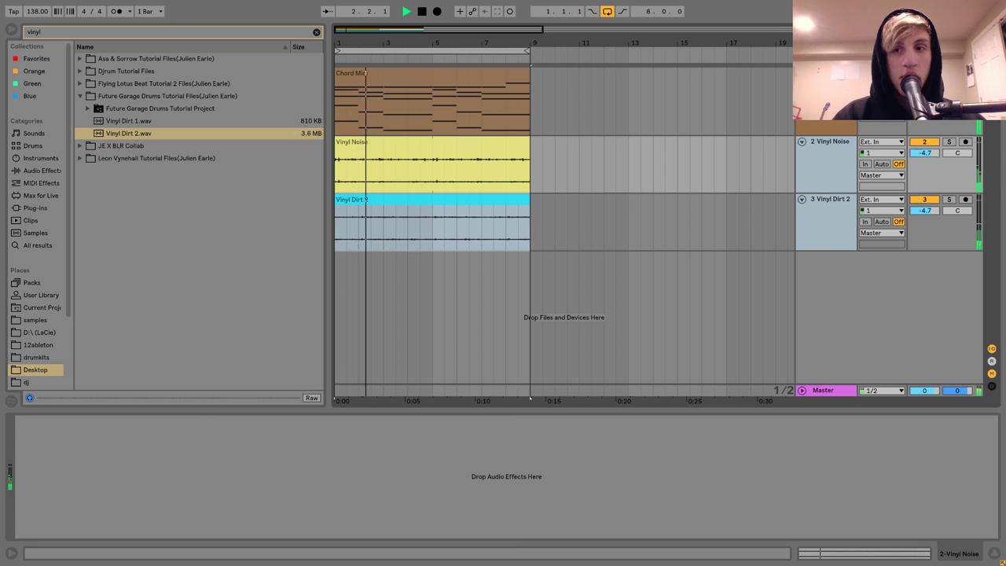
{"action": "left_click", "coordinate": [823, 182]}
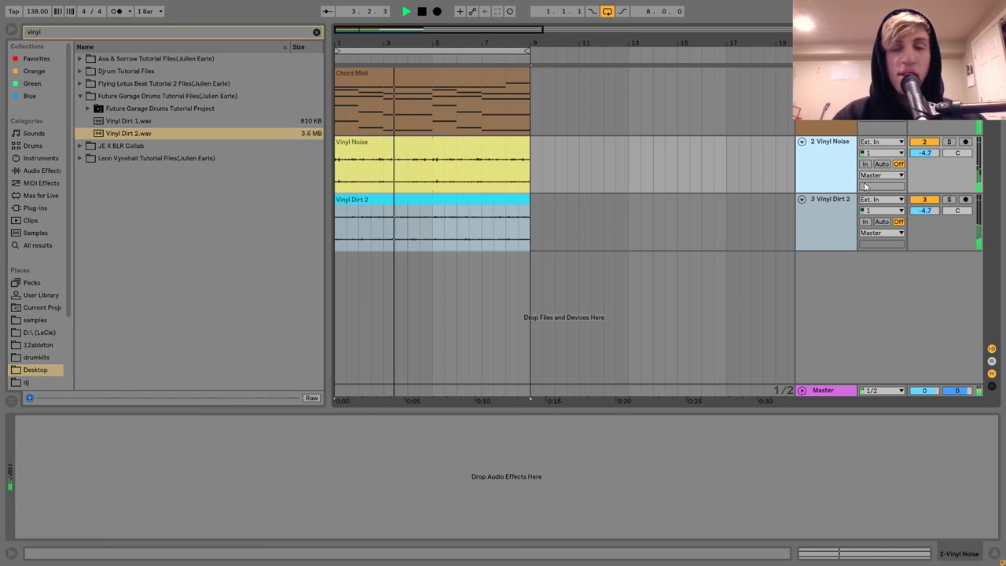
{"action": "left_click", "coordinate": [819, 213]}
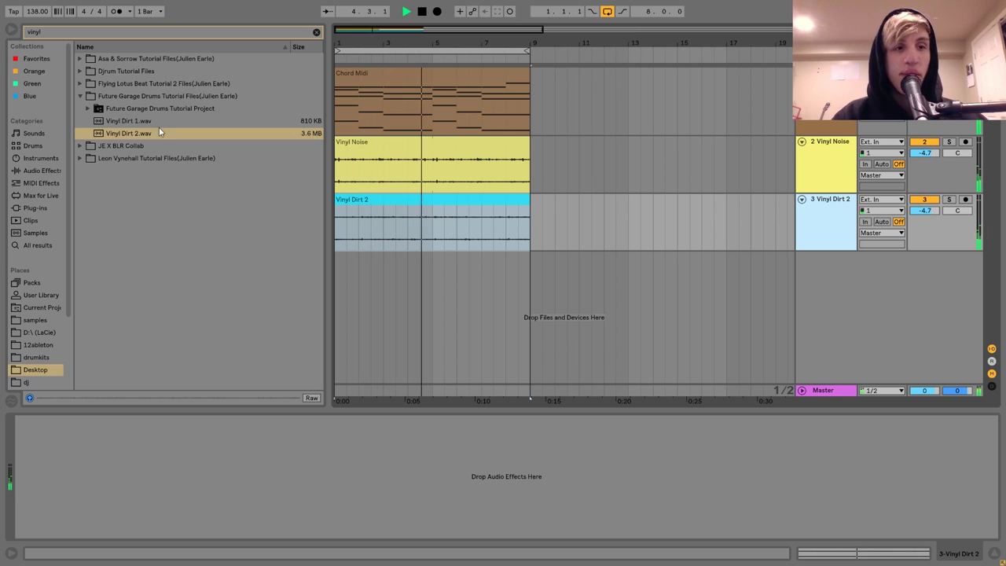
{"action": "left_click", "coordinate": [316, 34]}
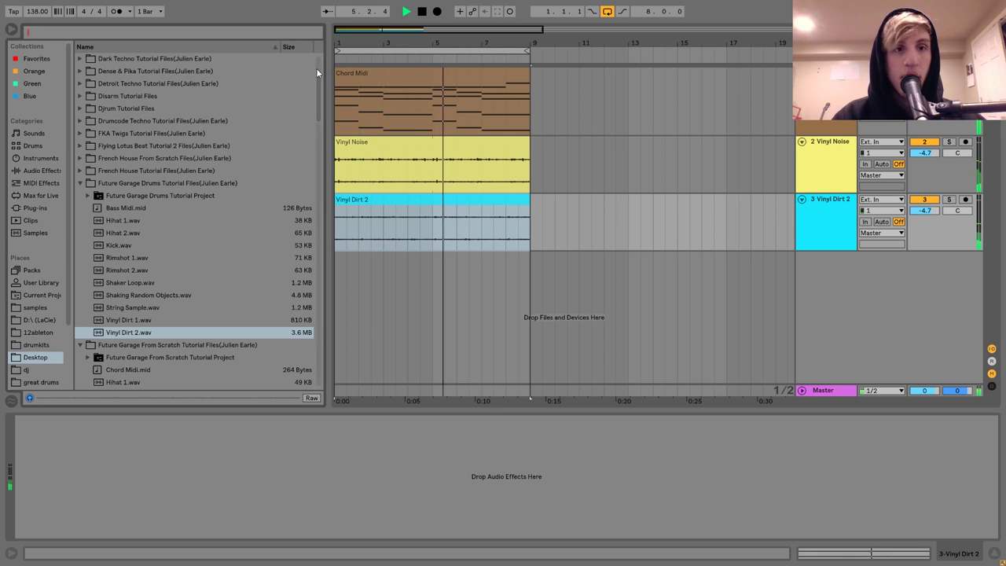
Solo the Vinyl Dirt 2 track and add an Auto Filter to it
{"action": "left_click", "coordinate": [189, 157]}
{"action": "left_click", "coordinate": [822, 228]}
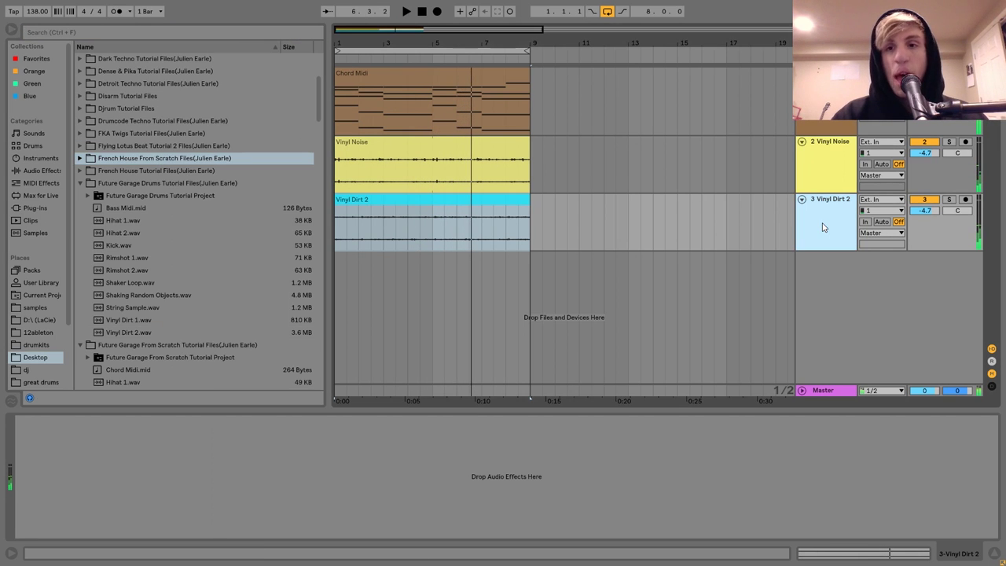
{"action": "left_click", "coordinate": [948, 200]}
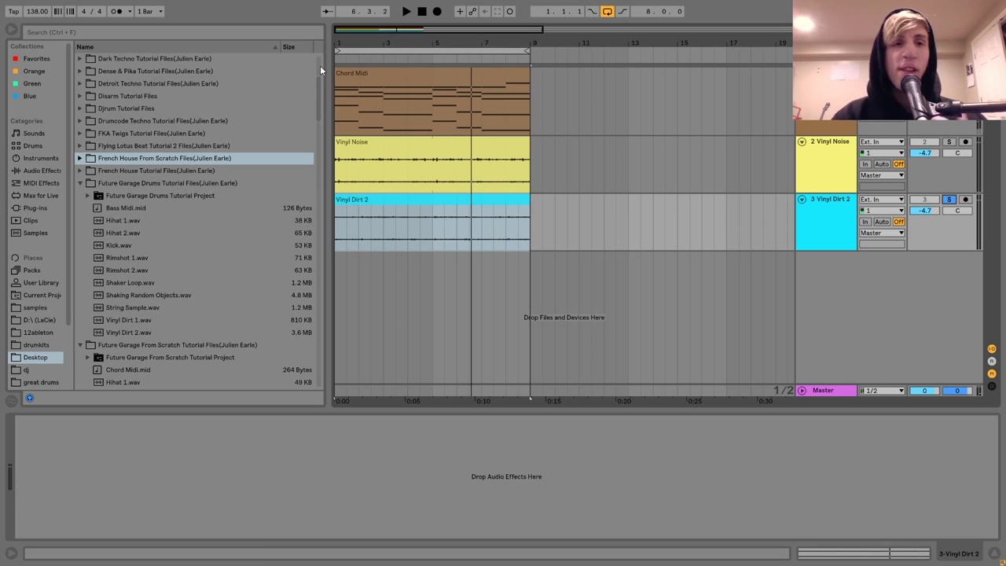
{"action": "left_click", "coordinate": [38, 171]}
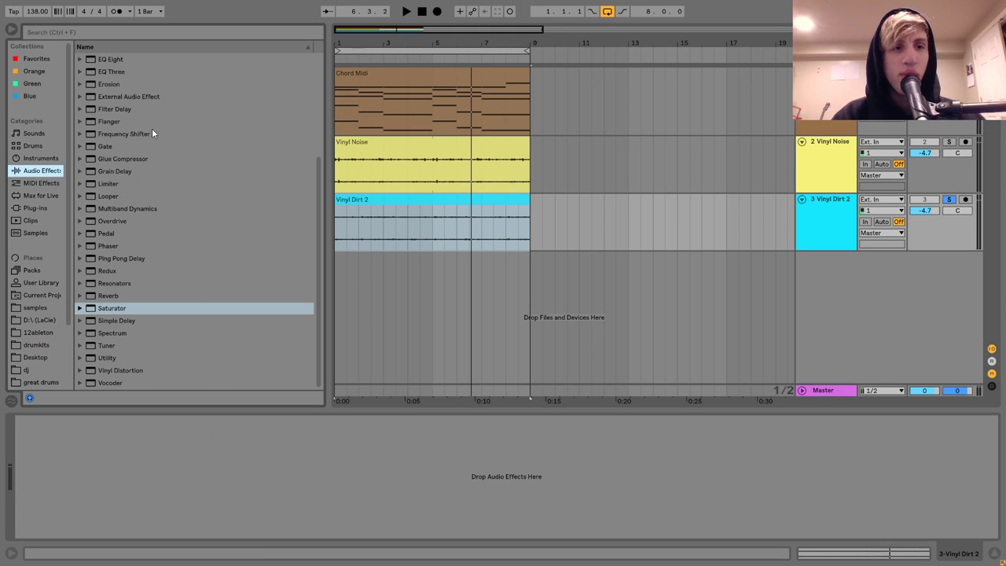
{"action": "scroll", "coordinate": [150, 125], "scroll_direction": "up", "scroll_amount": 4}
{"action": "double_click", "coordinate": [110, 84]}
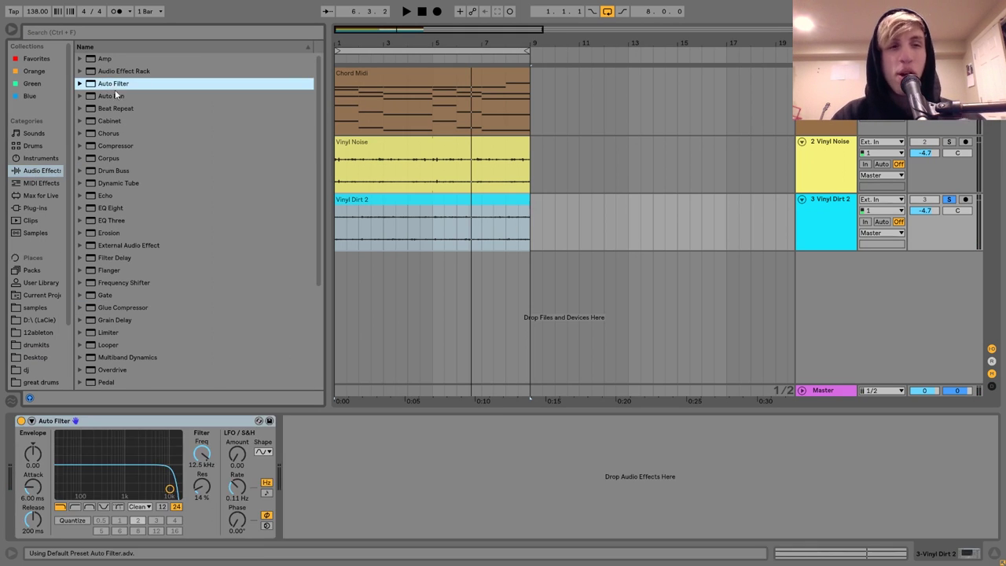
Set the Vinyl Dirt 2 Auto Filter to a 12 dB band-pass at about 1.57 kHz with 70% resonance during playback
{"action": "left_click", "coordinate": [89, 508]}
{"action": "key", "text": "space"}
{"action": "mouse_move", "coordinate": [146, 471]}
{"action": "left_mouse_down"}
{"action": "mouse_move", "coordinate": [139, 456]}
{"action": "mouse_move", "coordinate": [123, 456]}
{"action": "mouse_move", "coordinate": [139, 462]}
{"action": "mouse_move", "coordinate": [132, 459]}
{"action": "left_mouse_up"}
{"action": "left_click", "coordinate": [163, 507]}
Add a Saturator after the Auto Filter on Vinyl Dirt 2 with about 15.8 dB of drive
{"action": "scroll", "coordinate": [162, 361], "scroll_direction": "down", "scroll_amount": 4}
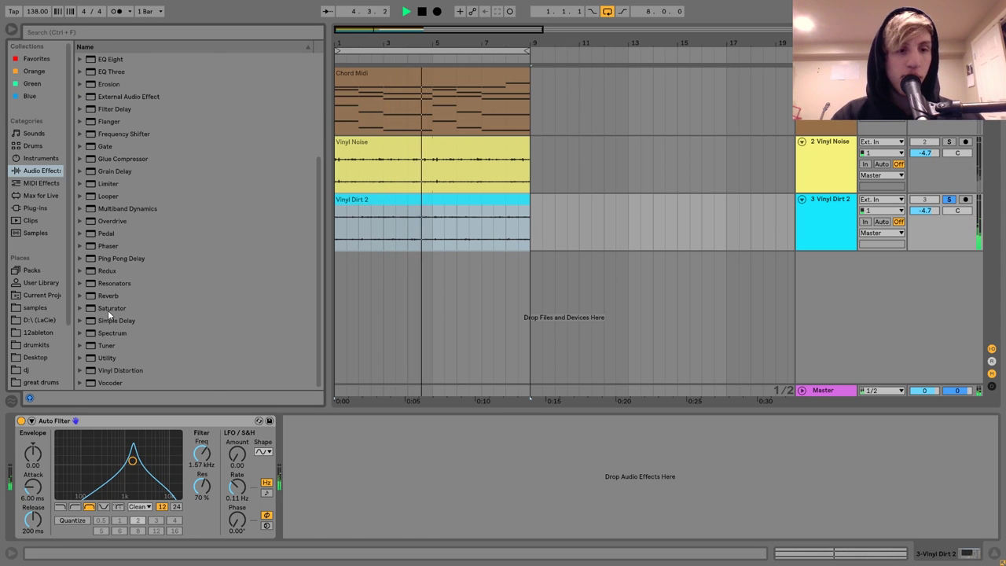
{"action": "left_click_drag", "start_coordinate": [108, 310], "coordinate": [301, 464]}
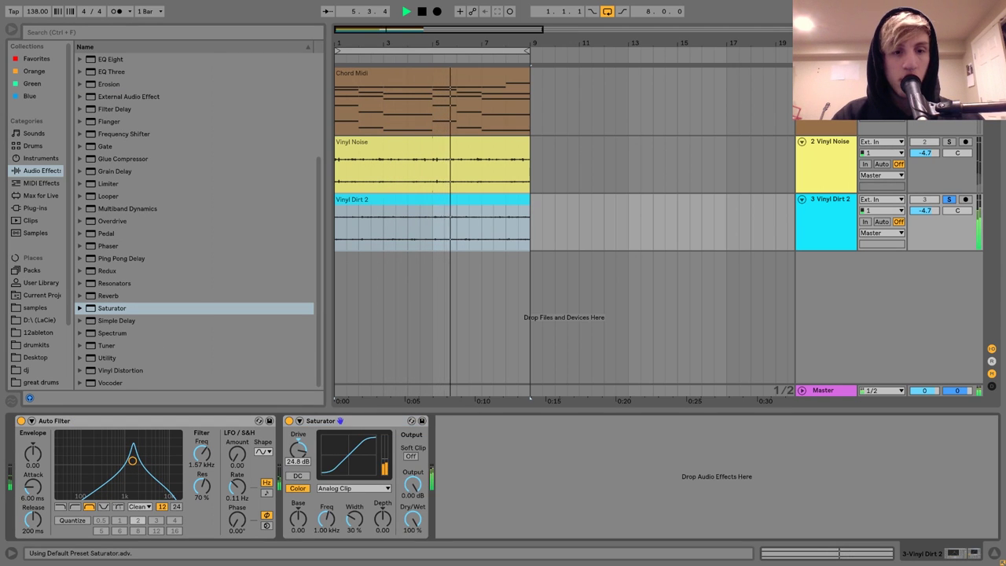
Unsolo Vinyl Dirt 2 and lower its track volume to about -18.3 dB against the full mix
{"action": "left_click_drag", "start_coordinate": [926, 211], "coordinate": [927, 229]}
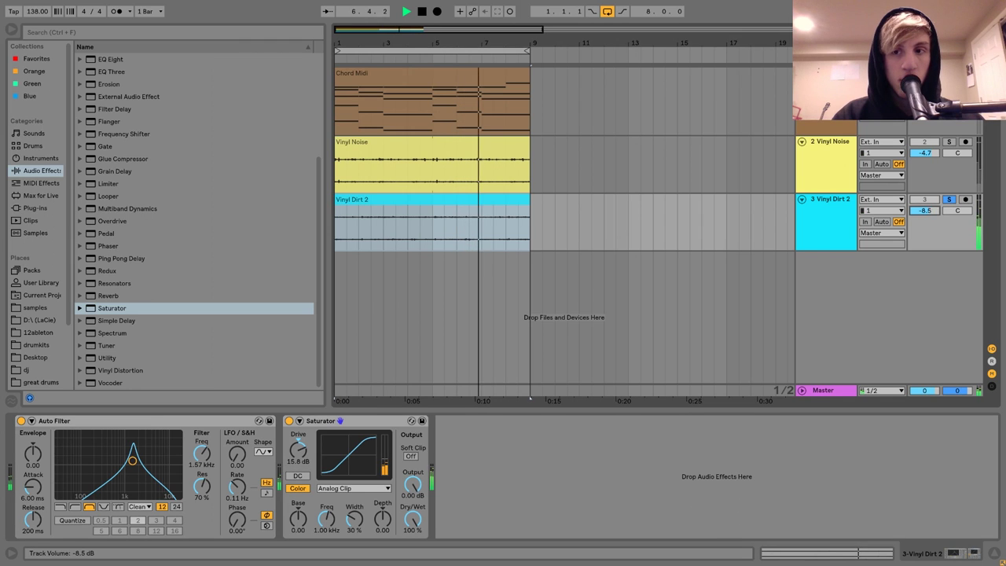
{"action": "left_click", "coordinate": [947, 143]}
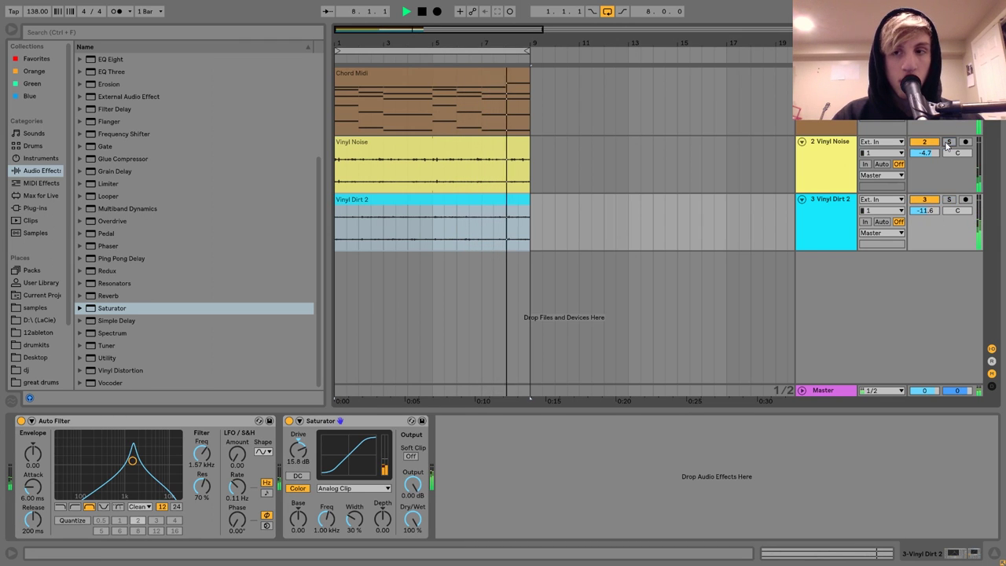
{"action": "left_click_drag", "start_coordinate": [926, 211], "coordinate": [927, 236]}
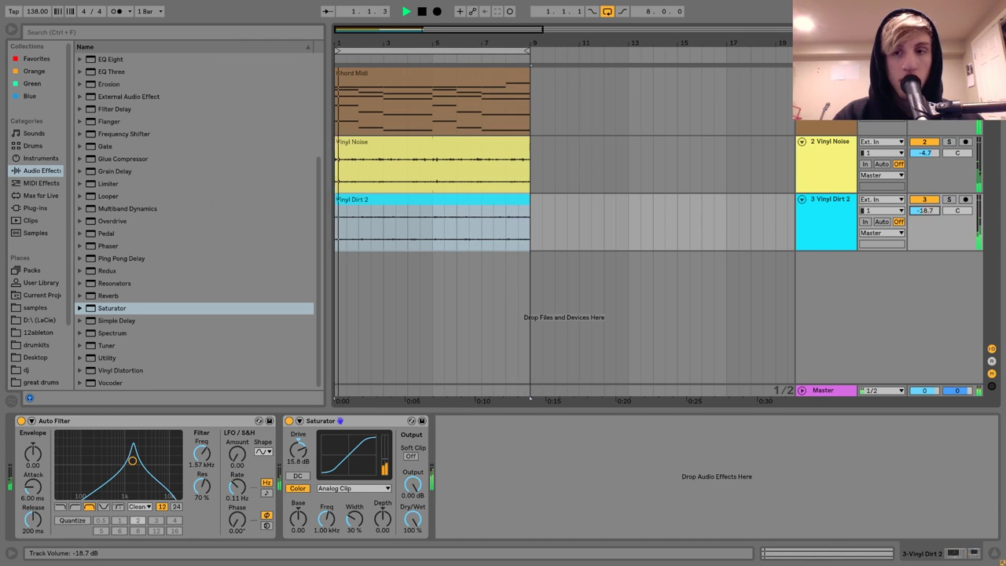
Solo Vinyl Noise and add an Auto Filter set to high-pass at about 318 Hz with 8% resonance, auditioning it
{"action": "left_click", "coordinate": [825, 165]}
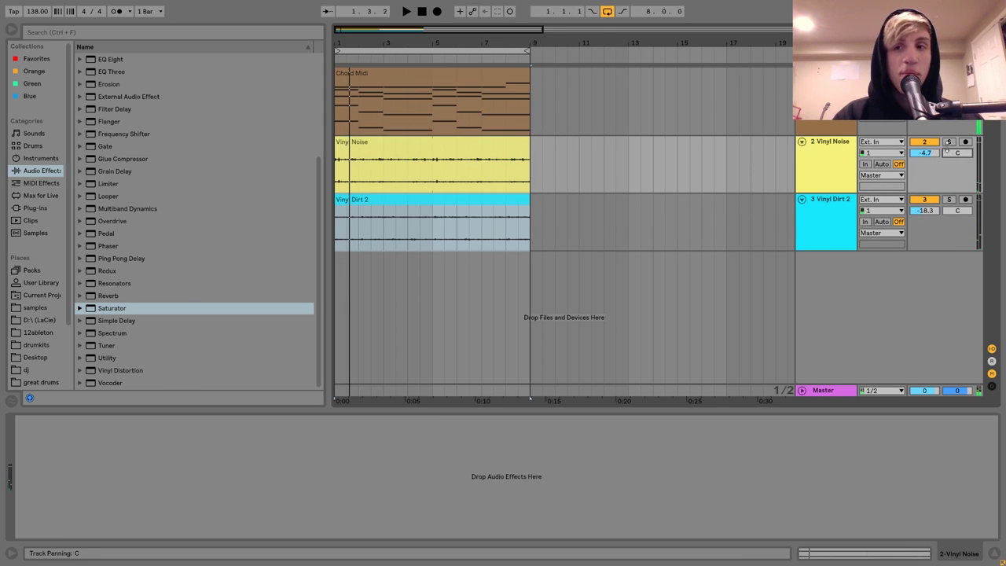
{"action": "scroll", "coordinate": [252, 140], "scroll_direction": "up", "scroll_amount": 5}
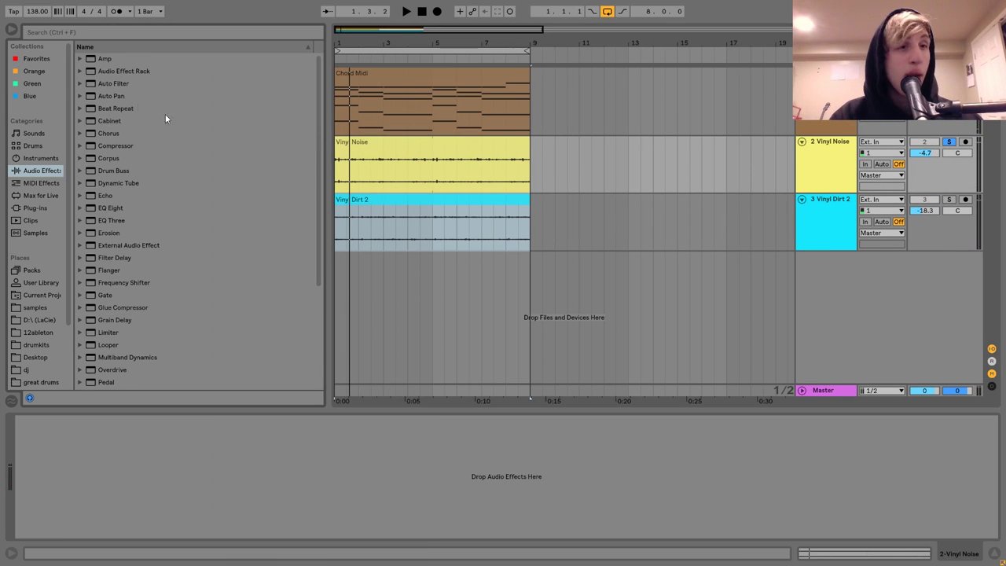
{"action": "double_click", "coordinate": [114, 83]}
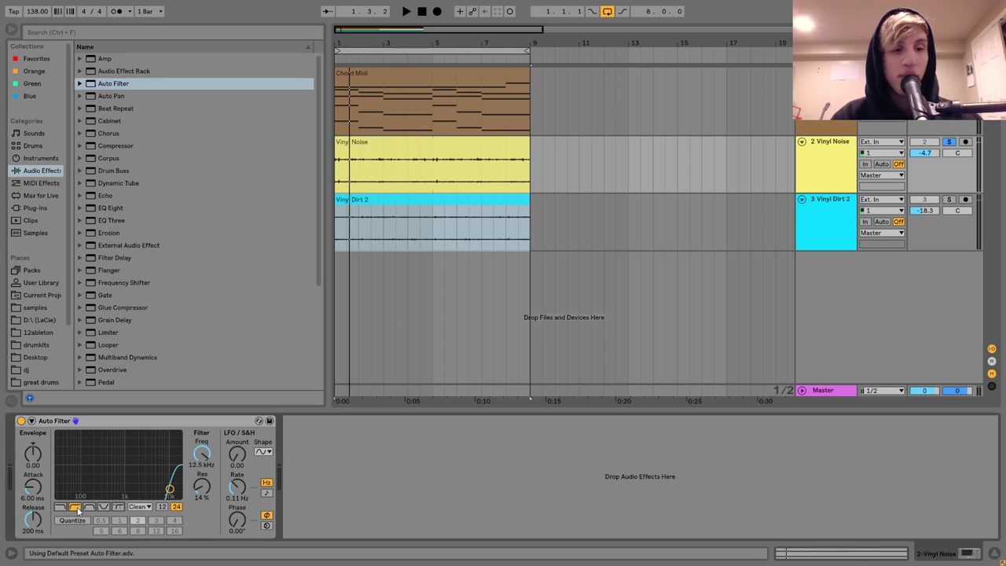
{"action": "left_click", "coordinate": [75, 507]}
{"action": "left_click", "coordinate": [102, 491]}
{"action": "key", "text": "space"}
Add Erosion to Vinyl Noise at about 5.04 kHz with amount 118, set the track volume to about -0.9 dB and unsolo it
{"action": "scroll", "coordinate": [122, 366], "scroll_direction": "down", "scroll_amount": 3}
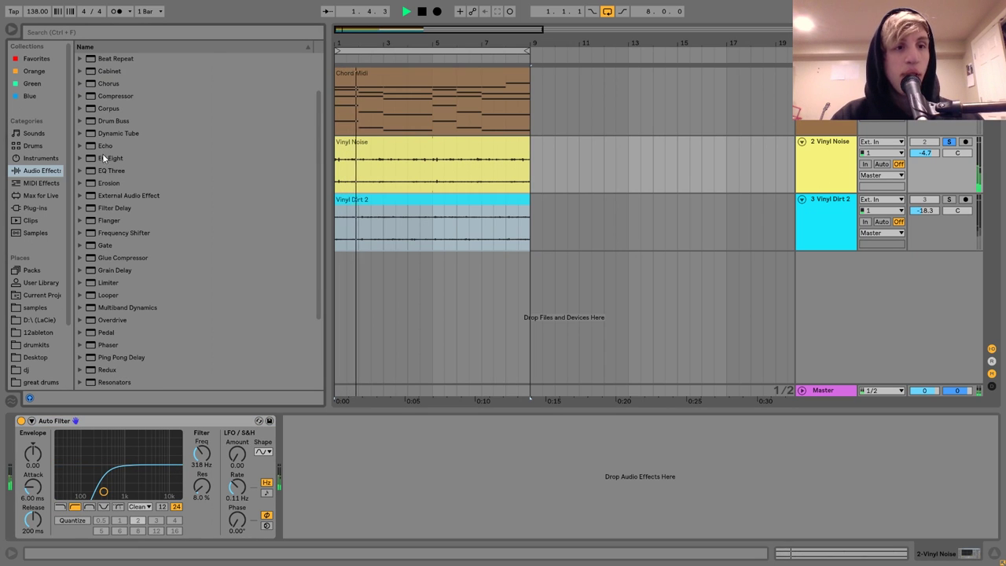
{"action": "double_click", "coordinate": [107, 183]}
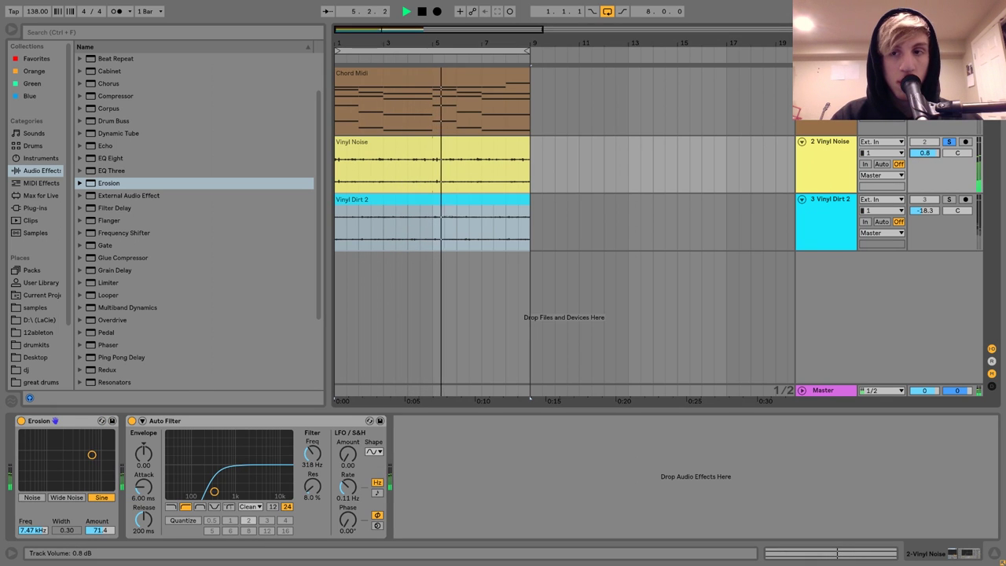
{"action": "left_click", "coordinate": [949, 141]}
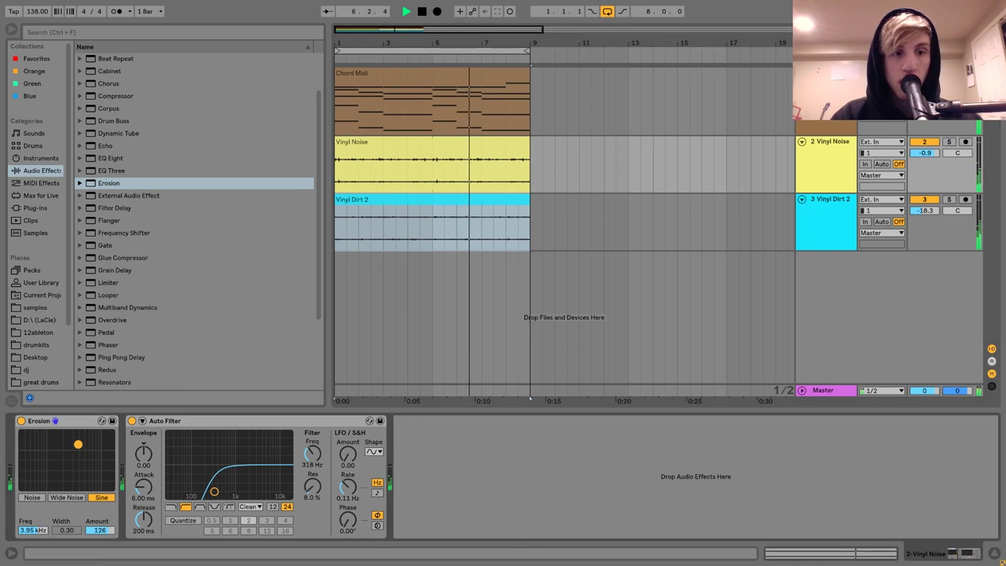
Soften the Vinyl Dirt 2 band-pass filter to about 1.81 kHz with 36% resonance
{"action": "left_click", "coordinate": [815, 233]}
{"action": "left_click_drag", "start_coordinate": [132, 460], "coordinate": [135, 478]}
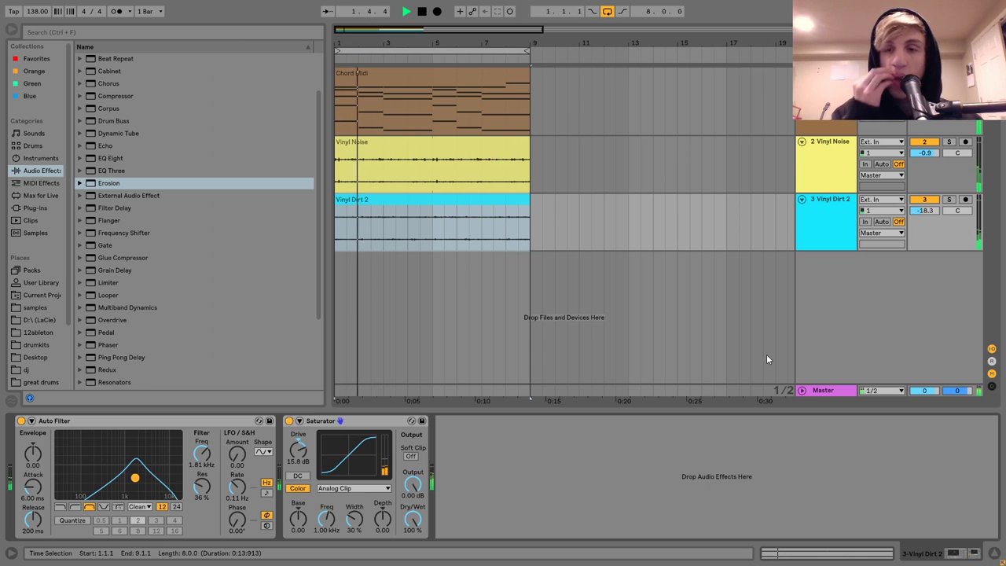
Change the Vinyl Noise Auto Filter to a band-pass at about 5.59 kHz with 45% resonance
{"action": "left_click", "coordinate": [831, 166]}
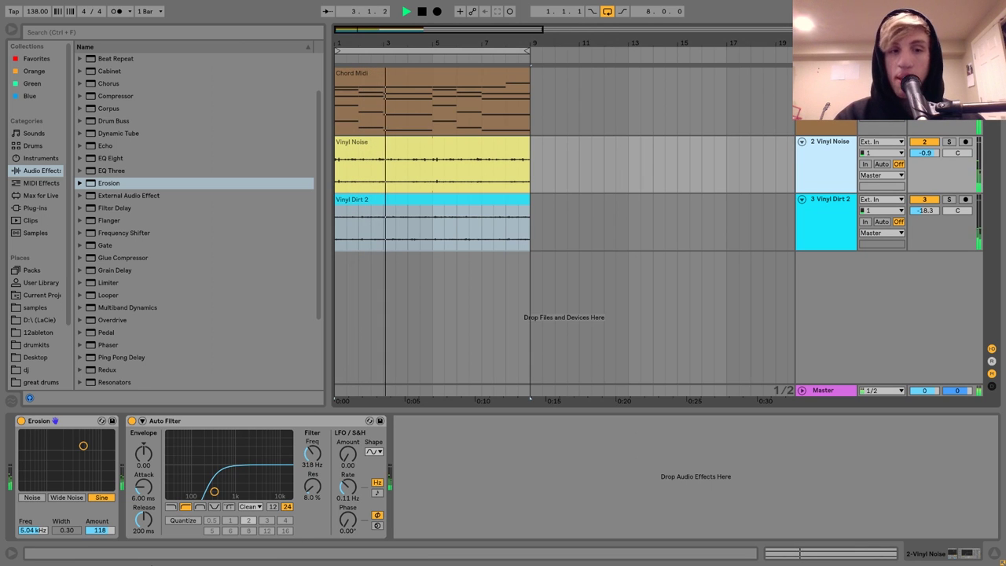
{"action": "left_click", "coordinate": [200, 506]}
{"action": "left_click_drag", "start_coordinate": [214, 491], "coordinate": [266, 474]}
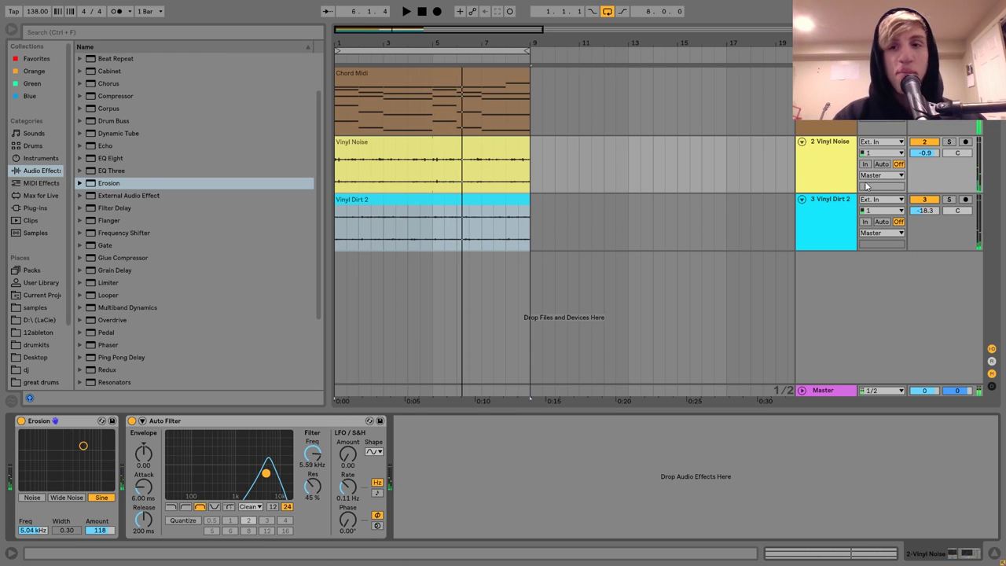
Audition the filtered Vinyl Noise in solo and in the full mix, and review the Analog chord track's effect chain
{"action": "left_click", "coordinate": [951, 142]}
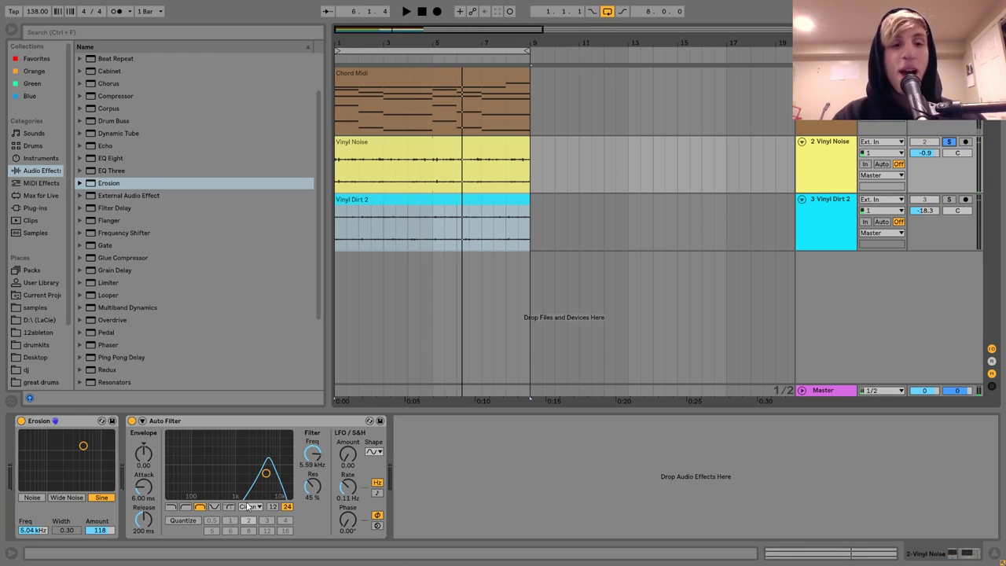
{"action": "key", "text": "space"}
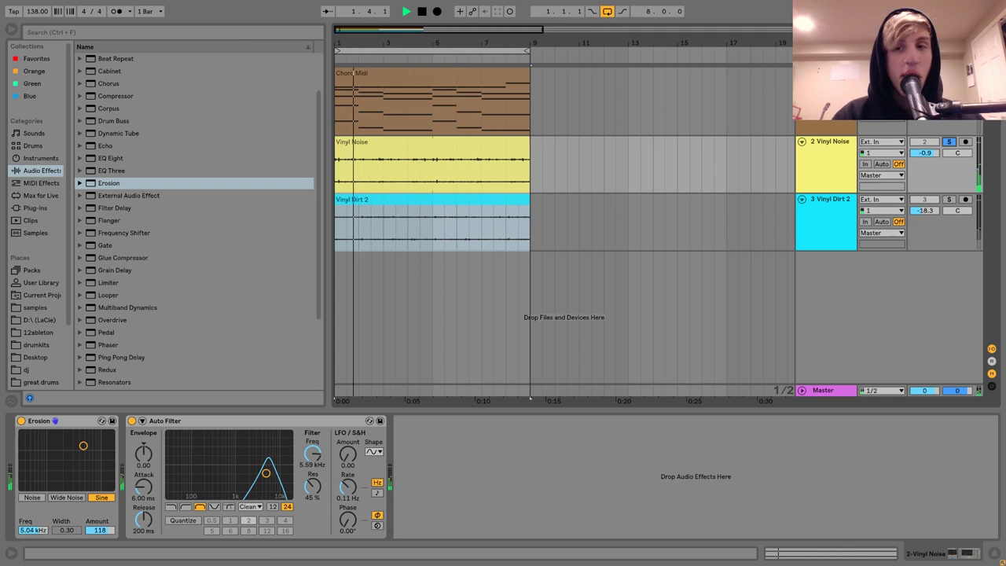
{"action": "left_click", "coordinate": [950, 142]}
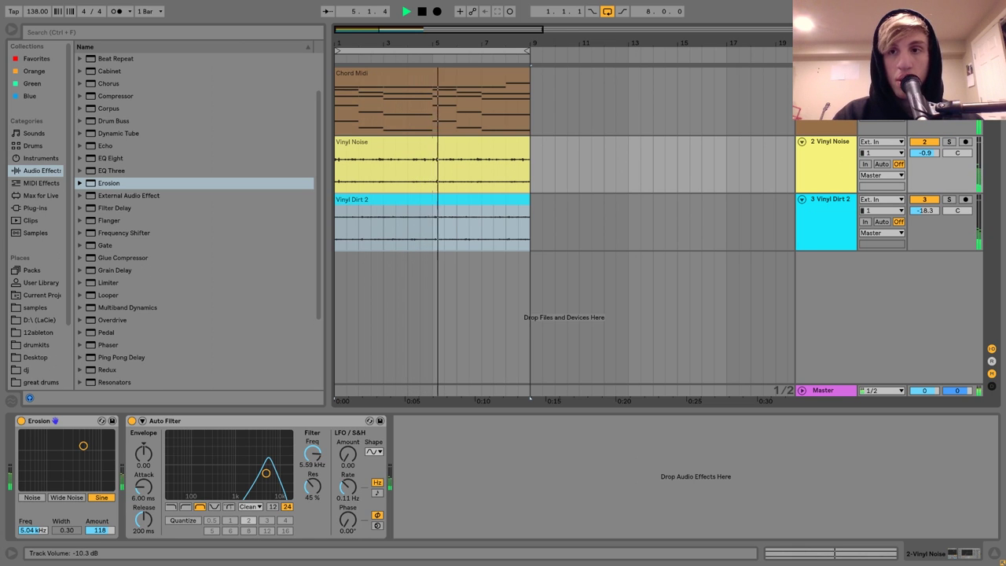
{"action": "key", "text": "Up"}
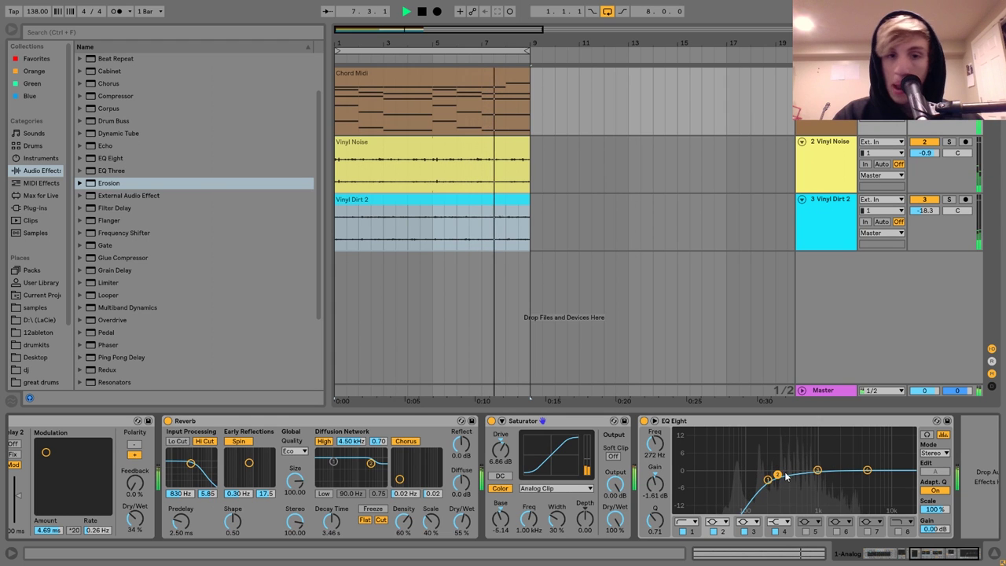
{"action": "scroll", "coordinate": [530, 538], "scroll_direction": "left", "scroll_amount": 10}
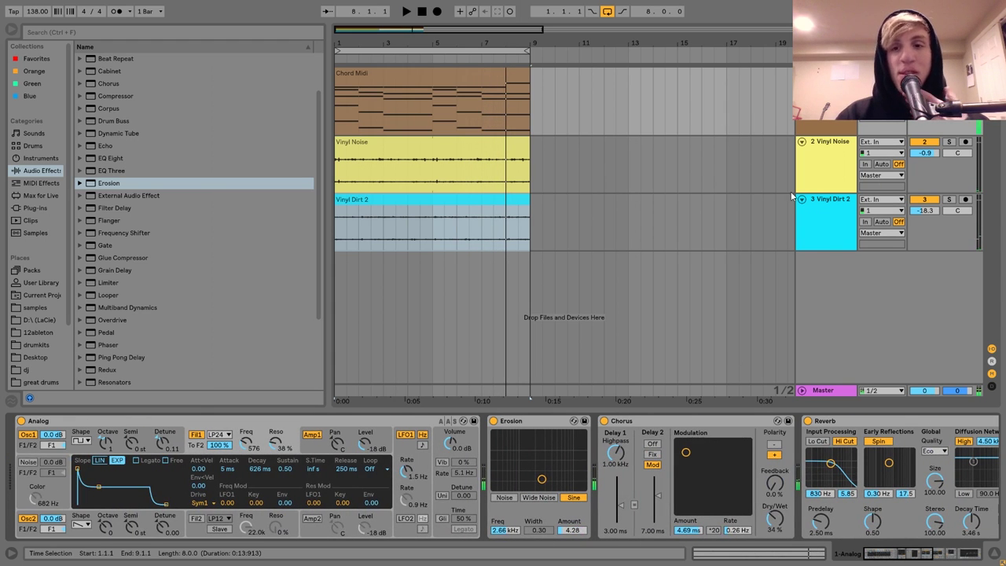
Insert a MIDI track below the Analog chord track and copy the Chord Midi clip onto it at bar 1
{"action": "left_click", "coordinate": [834, 224]}
{"action": "left_click", "coordinate": [825, 128]}
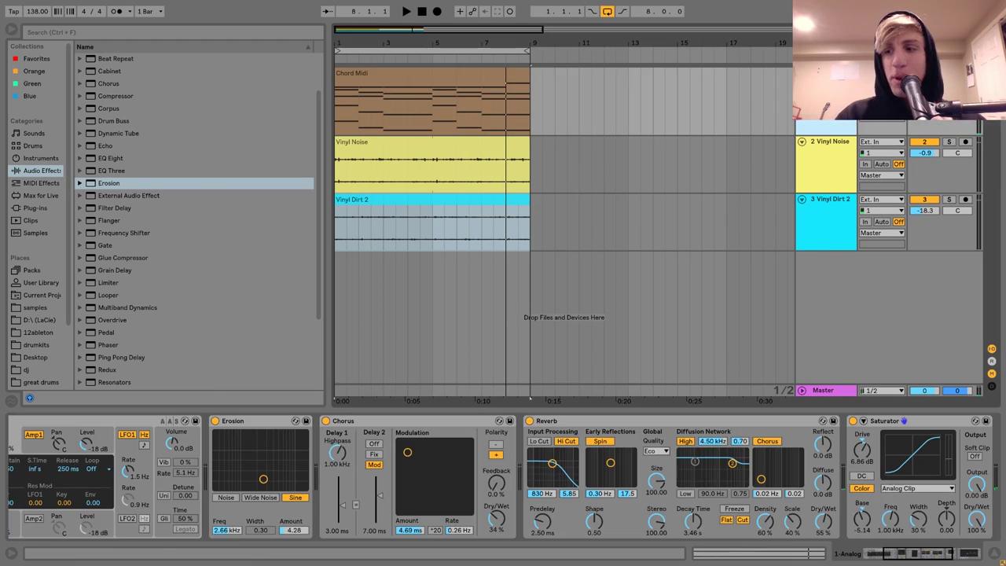
{"action": "key", "text": "ctrl+shift+t"}
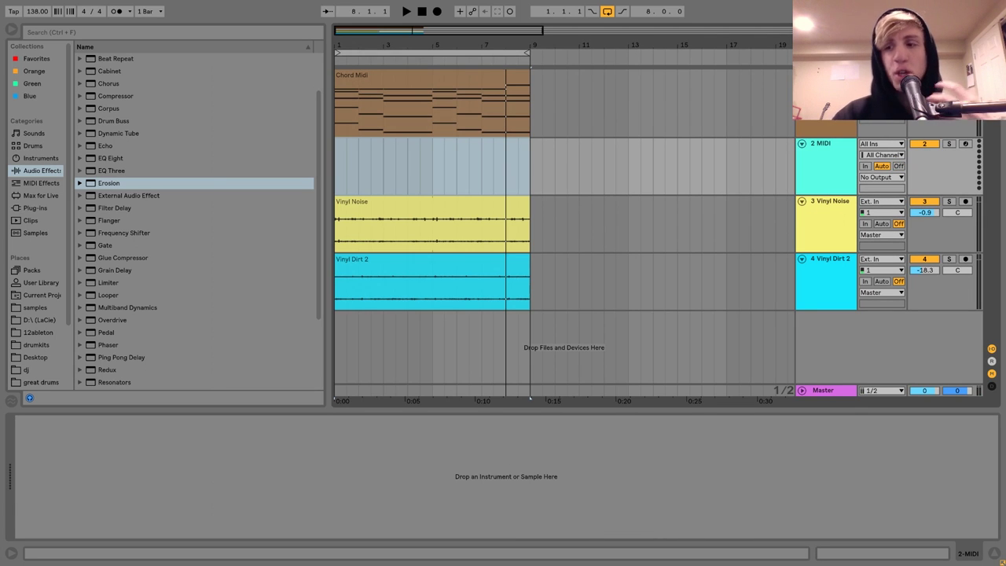
{"action": "left_click_drag", "start_coordinate": [453, 95], "coordinate": [407, 151]}
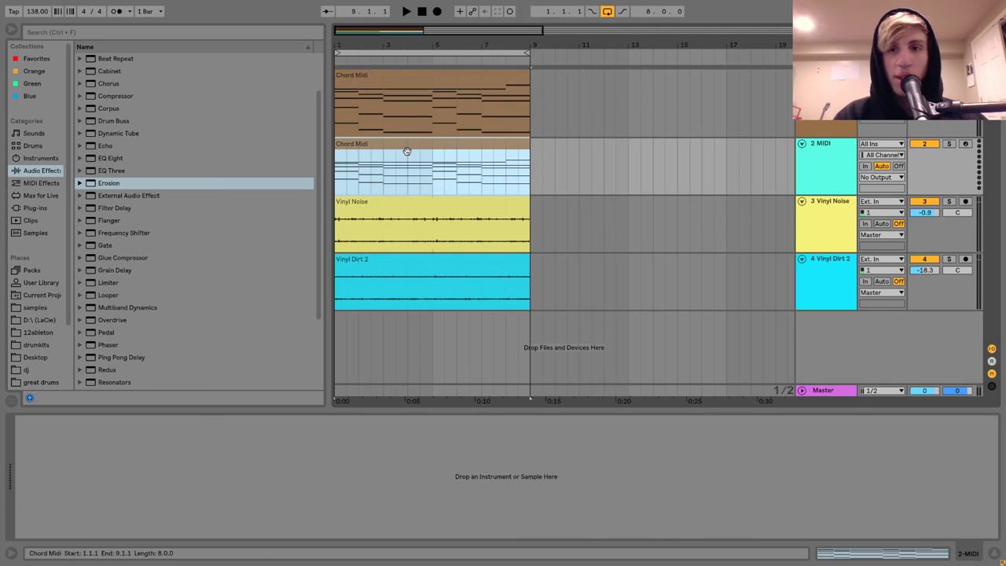
Load Operator as the instrument on the new MIDI track
{"action": "left_click", "coordinate": [41, 160]}
{"action": "double_click", "coordinate": [111, 145]}
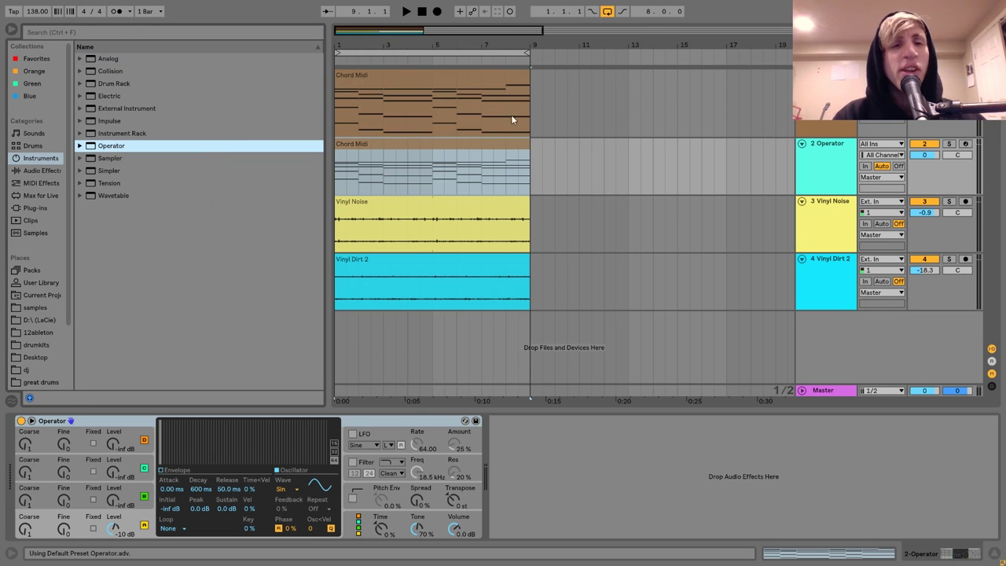
Delete the lowest octave bass notes below C2 from the copied Chord Midi clip and mute the Operator track
{"action": "double_click", "coordinate": [438, 146]}
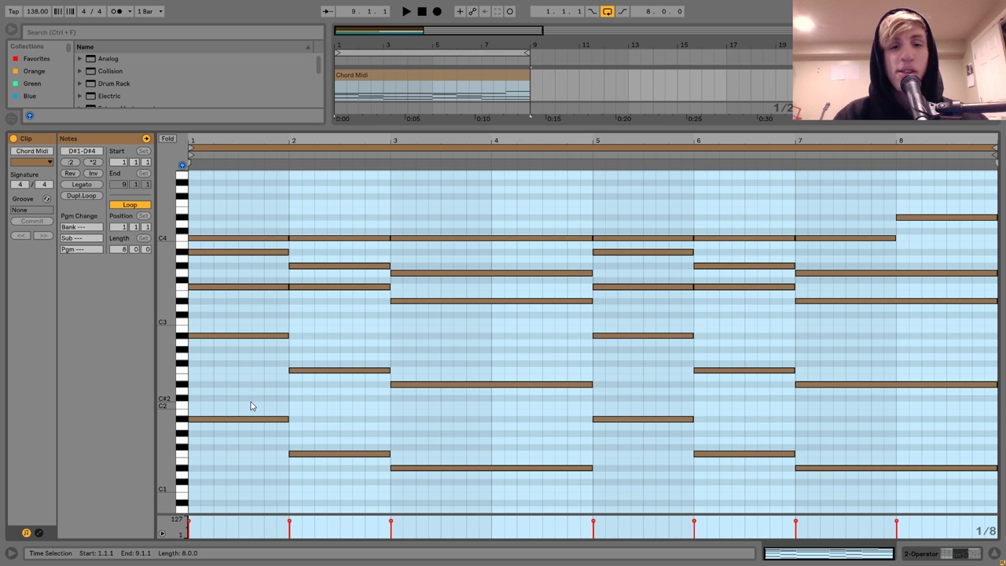
{"action": "left_click_drag", "start_coordinate": [251, 407], "coordinate": [850, 507]}
{"action": "key", "text": "Delete"}
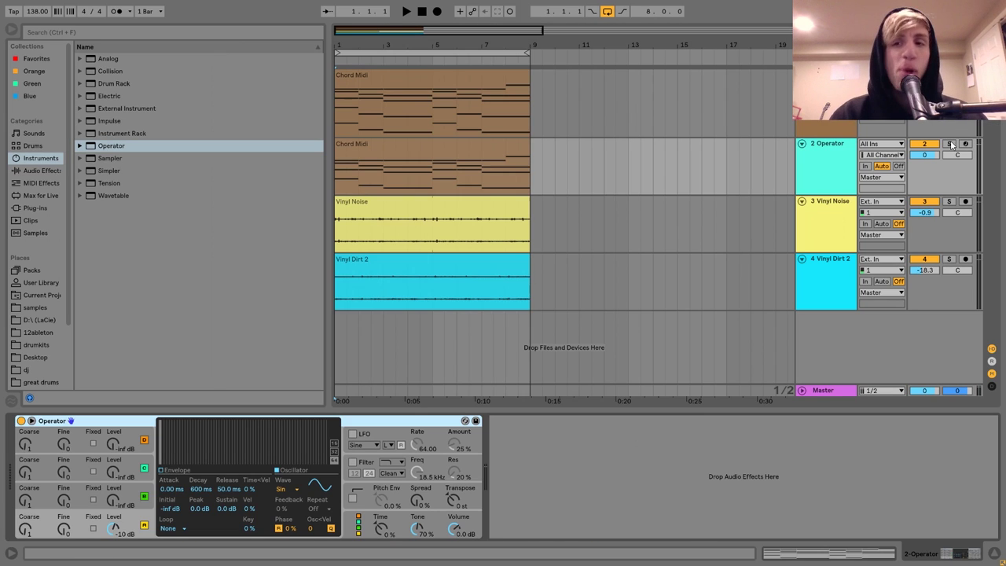
{"action": "left_click", "coordinate": [925, 144]}
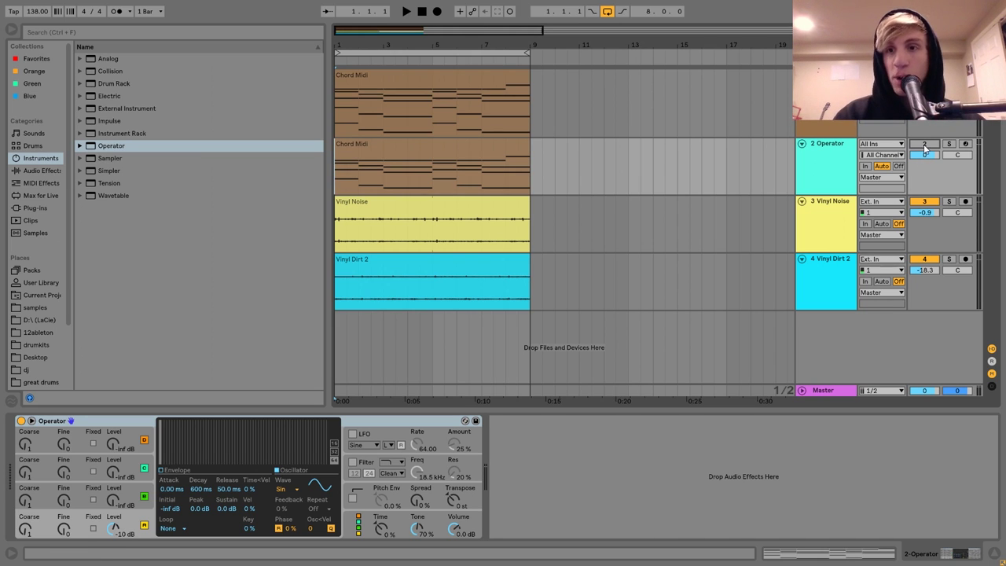
Add a one-bar D3 note at bar 1 in the Operator track's Chord Midi clip
{"action": "double_click", "coordinate": [481, 148]}
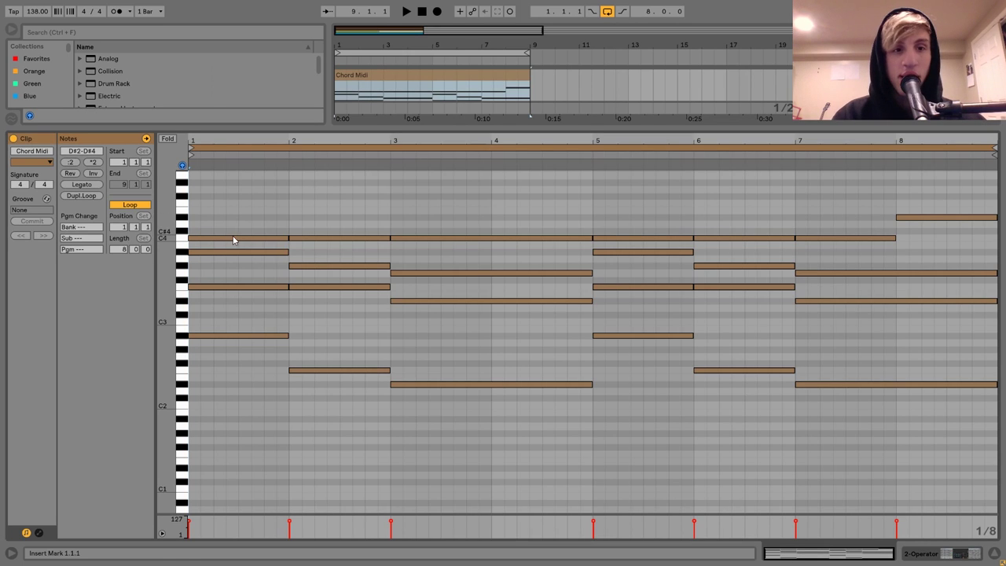
{"action": "left_click", "coordinate": [242, 336]}
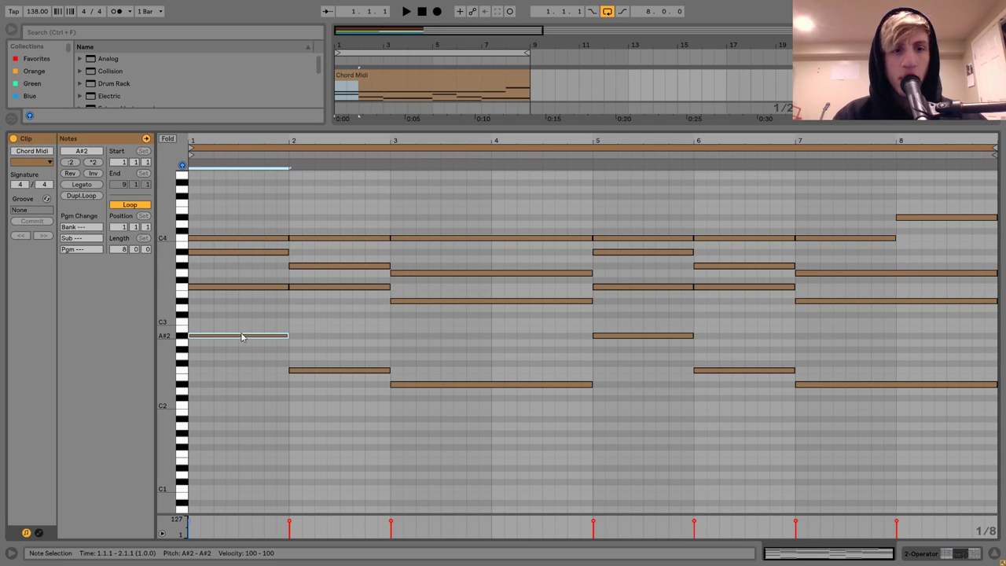
{"action": "double_click", "coordinate": [194, 316]}
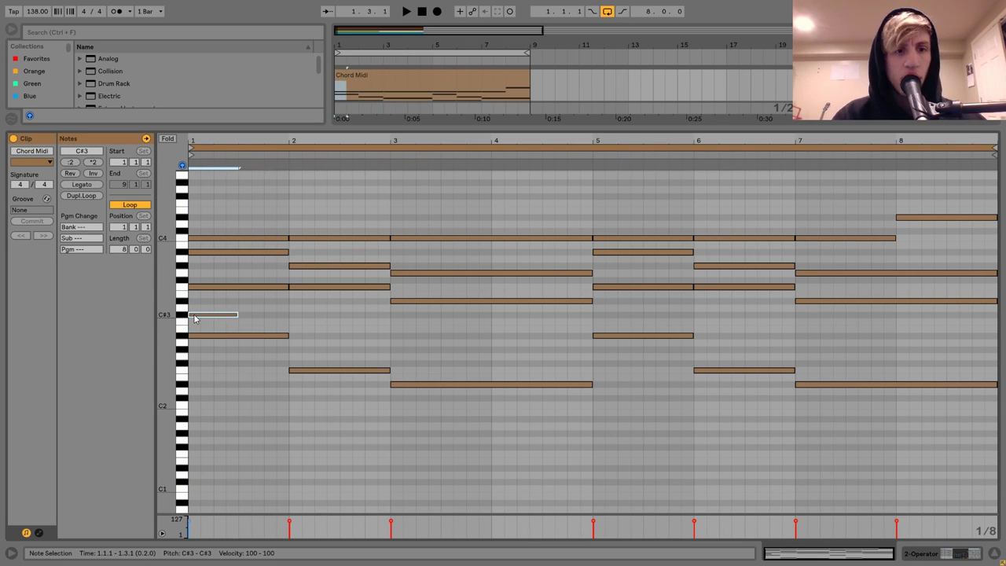
{"action": "key", "text": "Up"}
{"action": "key", "text": "shift+Right"}
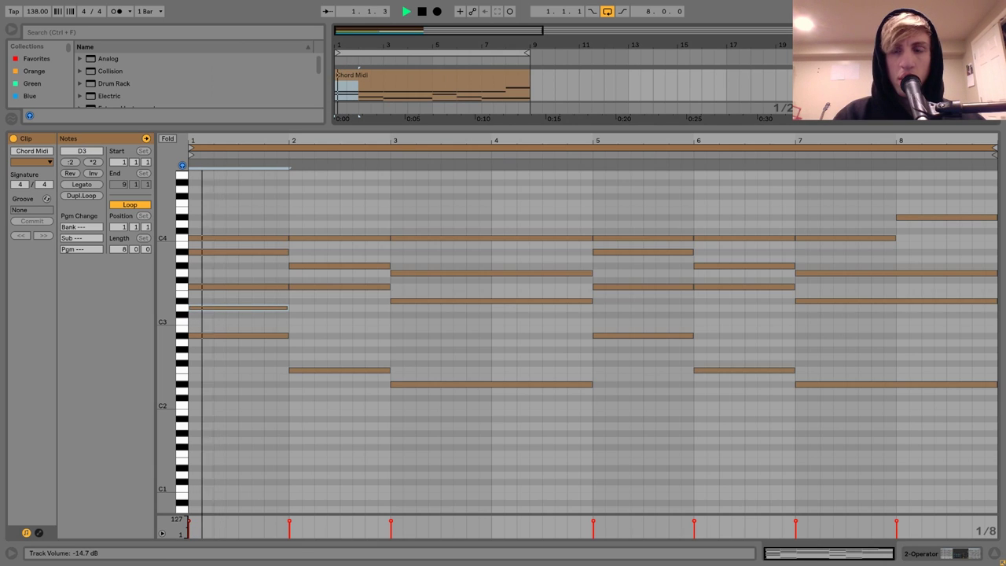
Try the one-bar note at bar 1 at higher pitches, from E3 up through A3 to A#3
{"action": "key", "text": "space"}
{"action": "left_click", "coordinate": [225, 308]}
{"action": "key", "text": "Up"}
{"action": "key", "text": "Up"}
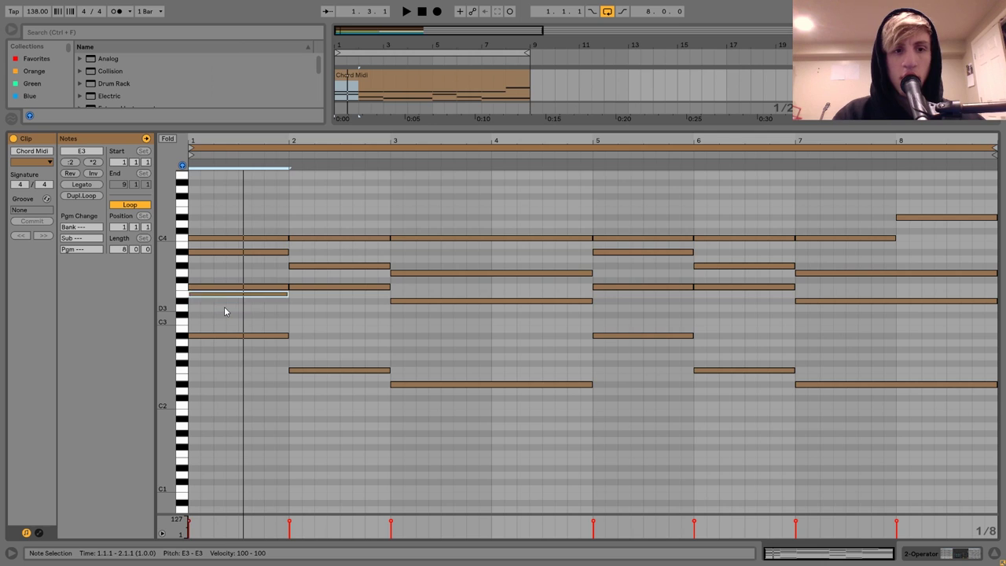
{"action": "key", "text": "space"}
{"action": "key", "text": "space"}
{"action": "key", "text": "Up"}
{"action": "key", "text": "Up"}
{"action": "key", "text": "Up"}
{"action": "key", "text": "Up"}
{"action": "key", "text": "Up"}
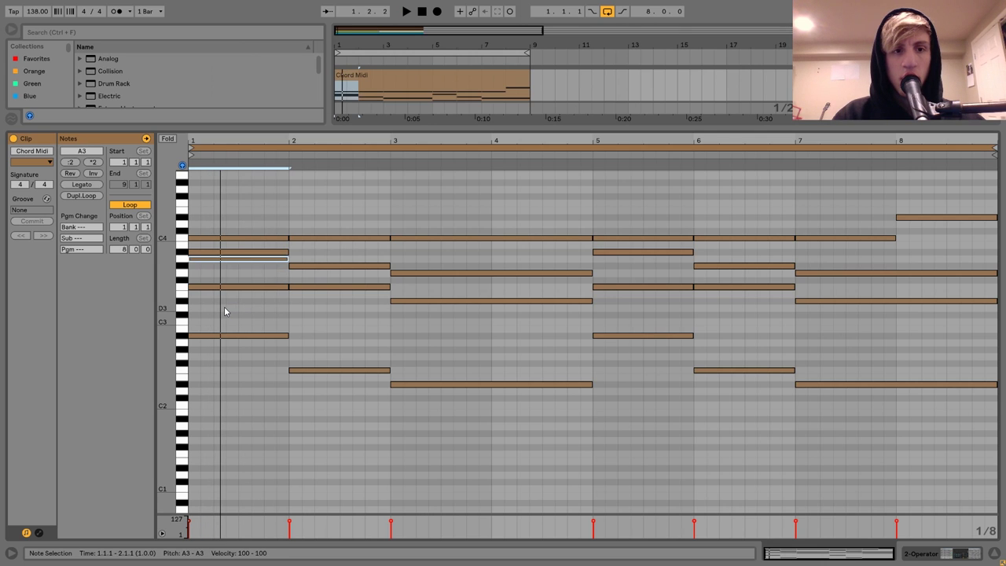
{"action": "key", "text": "Up"}
{"action": "key", "text": "space"}
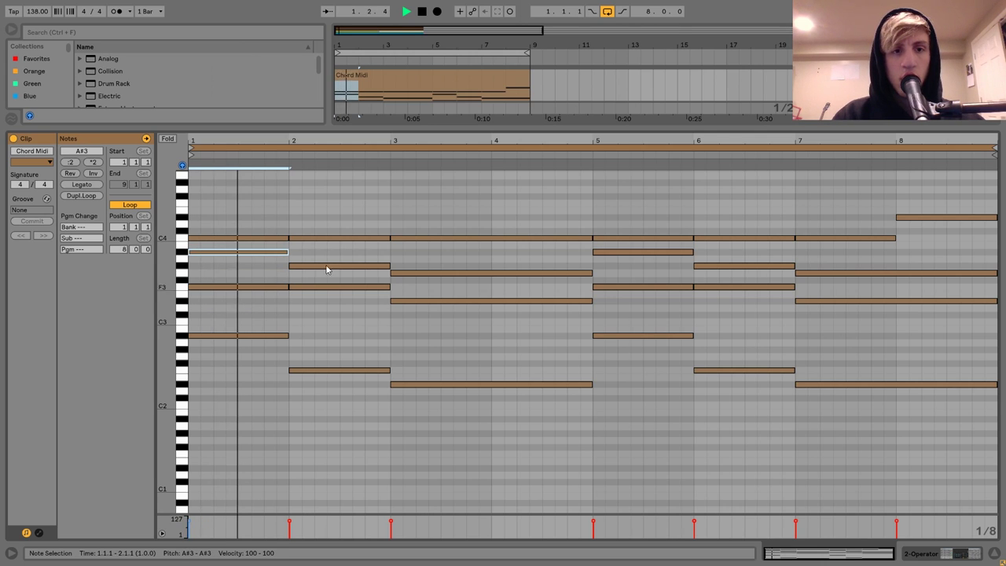
Replace all notes in the Operator clip with a single A#3 note extended across the full eight bars
{"action": "key", "text": "ctrl+a"}
{"action": "key", "text": "Delete"}
{"action": "key", "text": "space"}
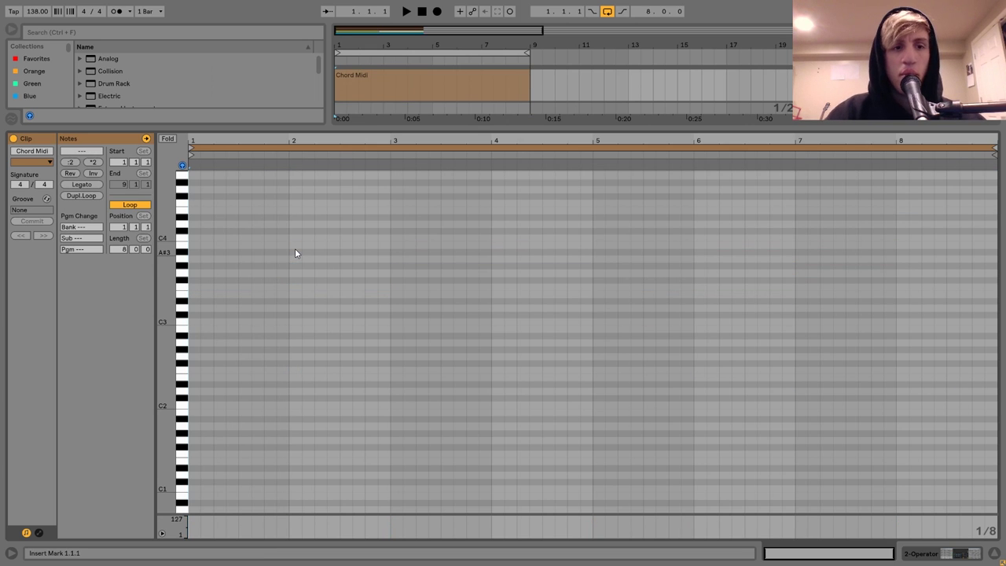
{"action": "key", "text": "space"}
{"action": "double_click", "coordinate": [193, 252]}
{"action": "left_click", "coordinate": [81, 185]}
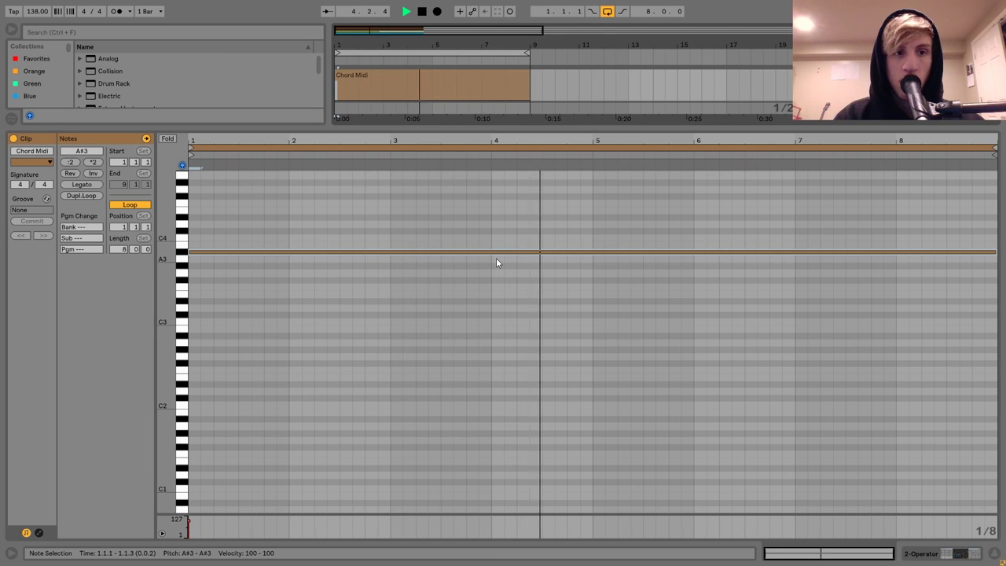
Try the held note at lower pitches, stepping it down to F3 and listening to it with the chords
{"action": "key", "text": "space"}
{"action": "key", "text": "ctrl+a"}
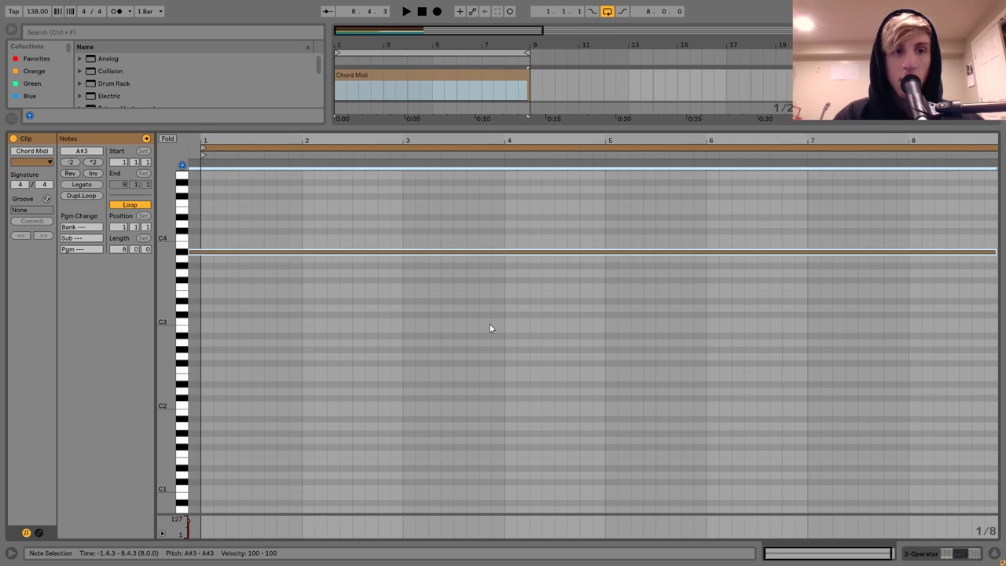
{"action": "key", "text": "Down"}
{"action": "key", "text": "Down"}
{"action": "key", "text": "Down"}
{"action": "key", "text": "space"}
{"action": "key", "text": "space"}
{"action": "key", "text": "Down"}
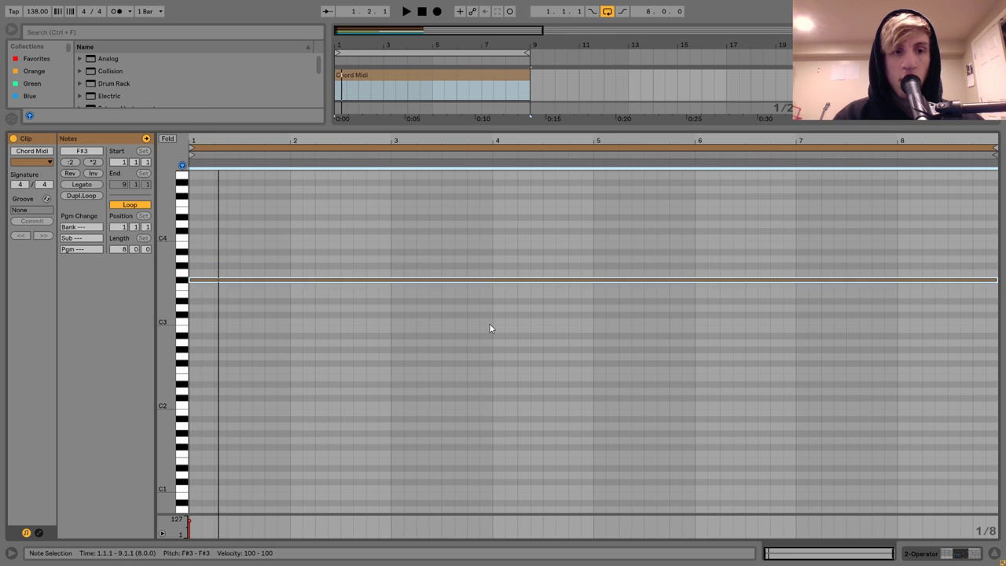
{"action": "key", "text": "space"}
{"action": "key", "text": "Down"}
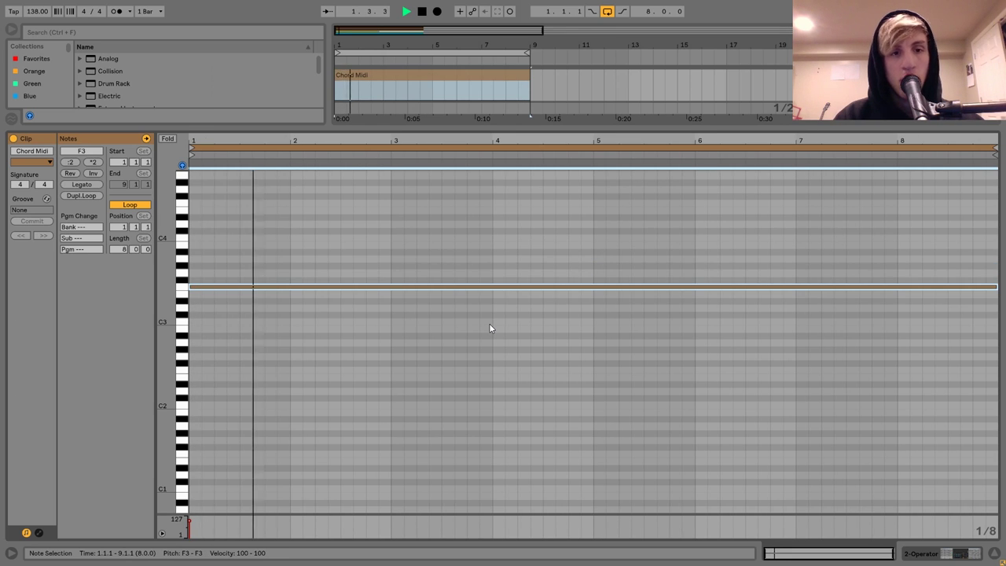
{"action": "key", "text": "Escape"}
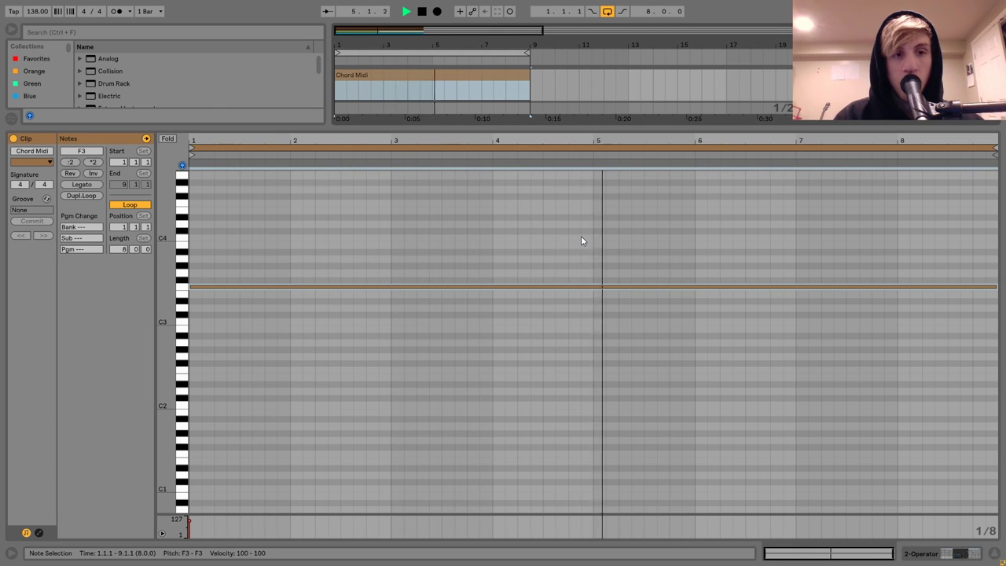
Raise the eight-bar note by an octave and step it down to C4
{"action": "key", "text": "space"}
{"action": "key", "text": "shift+Up"}
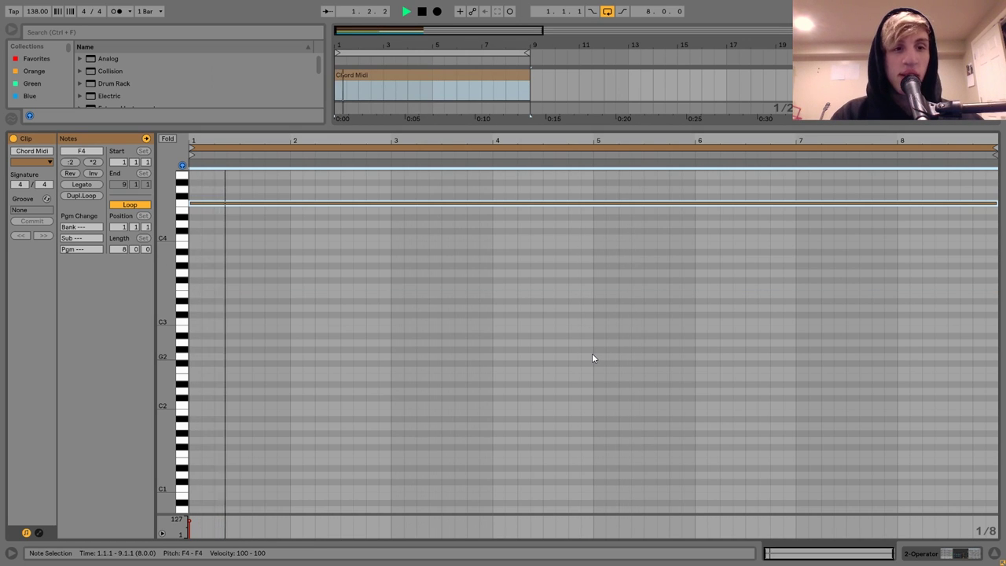
{"action": "key", "text": "Down"}
{"action": "key", "text": "Down"}
{"action": "key", "text": "Down"}
{"action": "key", "text": "Down"}
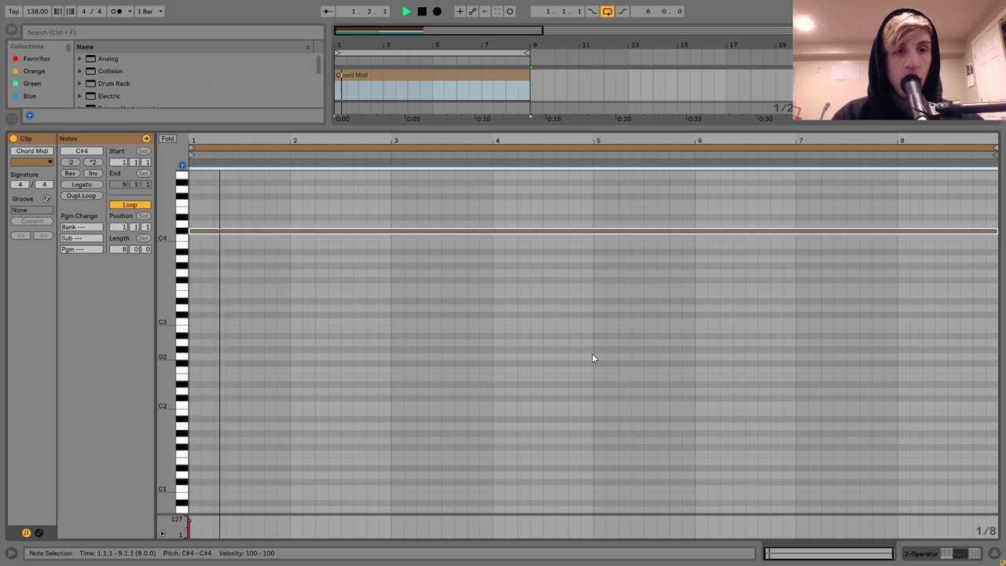
{"action": "key", "text": "Down"}
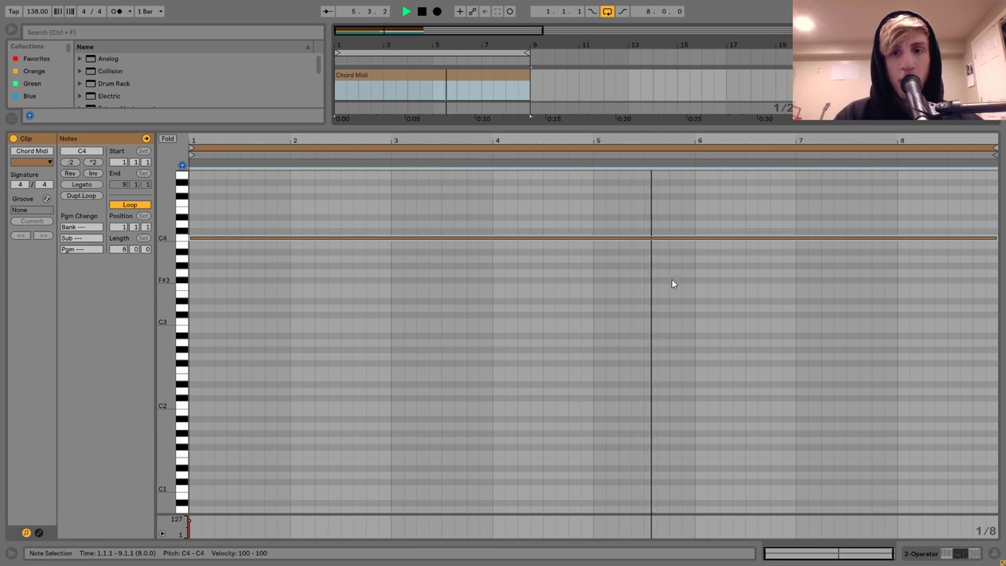
Show the Operator device in place of the clip notes and solo the Operator track
{"action": "key", "text": "shift+Tab"}
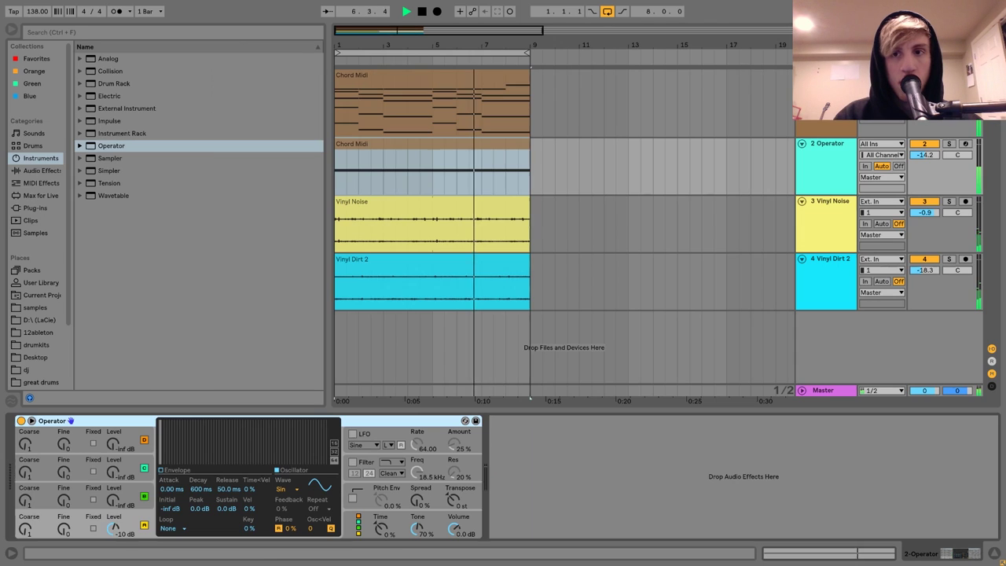
{"action": "key", "text": "space"}
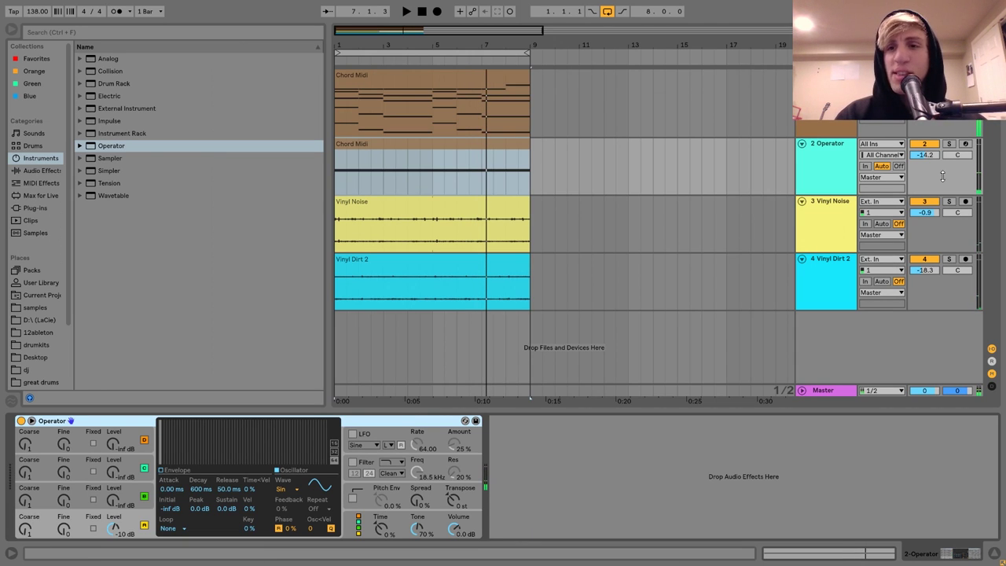
{"action": "left_click", "coordinate": [949, 145]}
{"action": "key", "text": "space"}
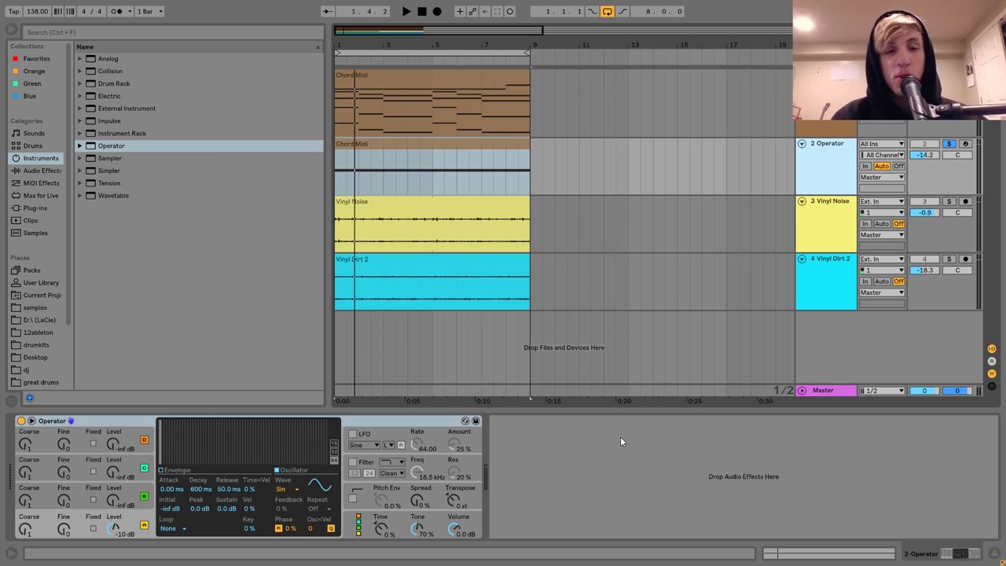
Set oscillator B's level to -18 dB and try Operator's LFO at rate 95.25 and amount 5.6 %, leaving it off
{"action": "left_click", "coordinate": [352, 434]}
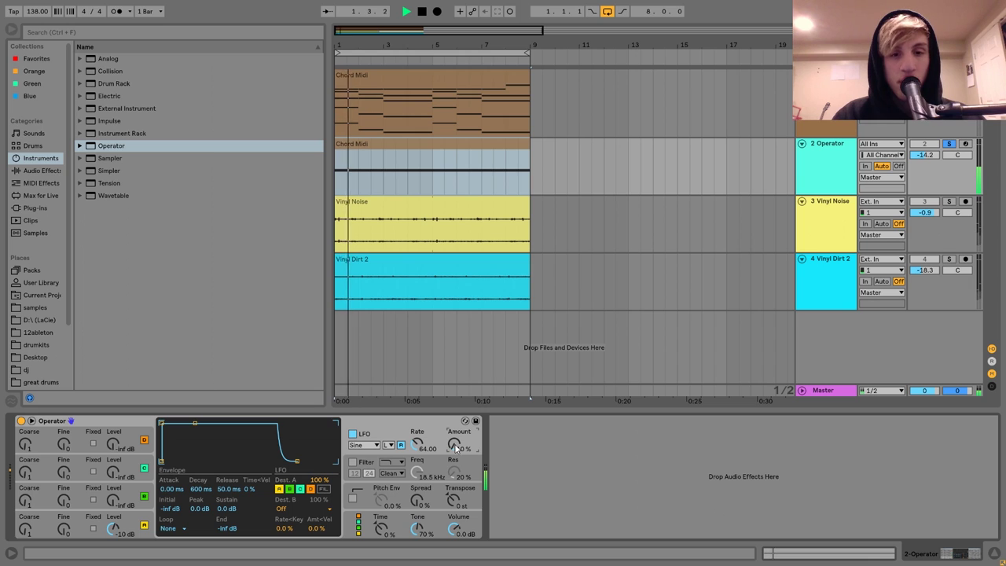
{"action": "mouse_move", "coordinate": [454, 444]}
{"action": "left_mouse_down"}
{"action": "mouse_move", "coordinate": [455, 460]}
{"action": "mouse_move", "coordinate": [416, 432]}
{"action": "mouse_move", "coordinate": [457, 443]}
{"action": "left_mouse_up"}
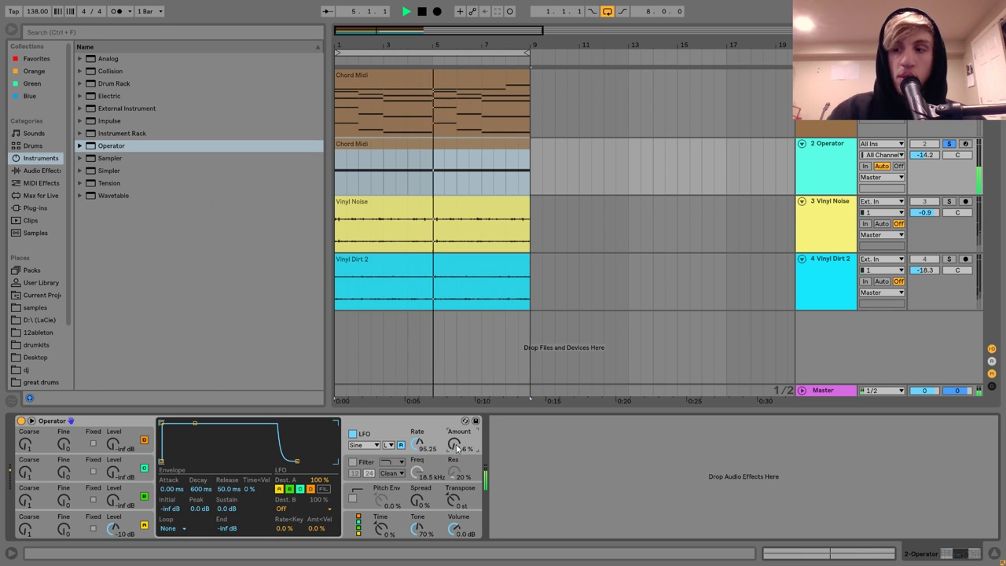
{"action": "left_click_drag", "start_coordinate": [114, 501], "coordinate": [114, 490]}
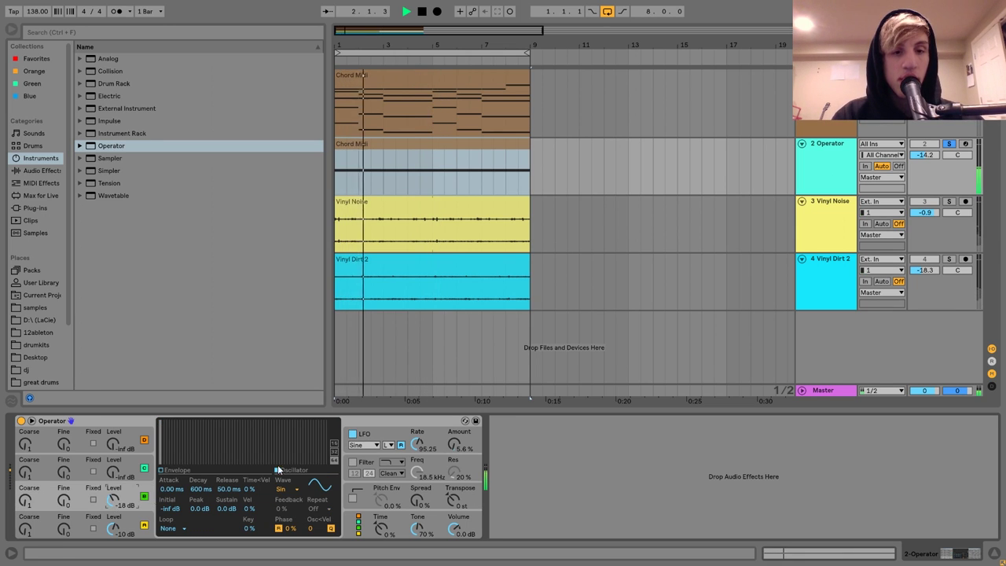
{"action": "left_click", "coordinate": [355, 437]}
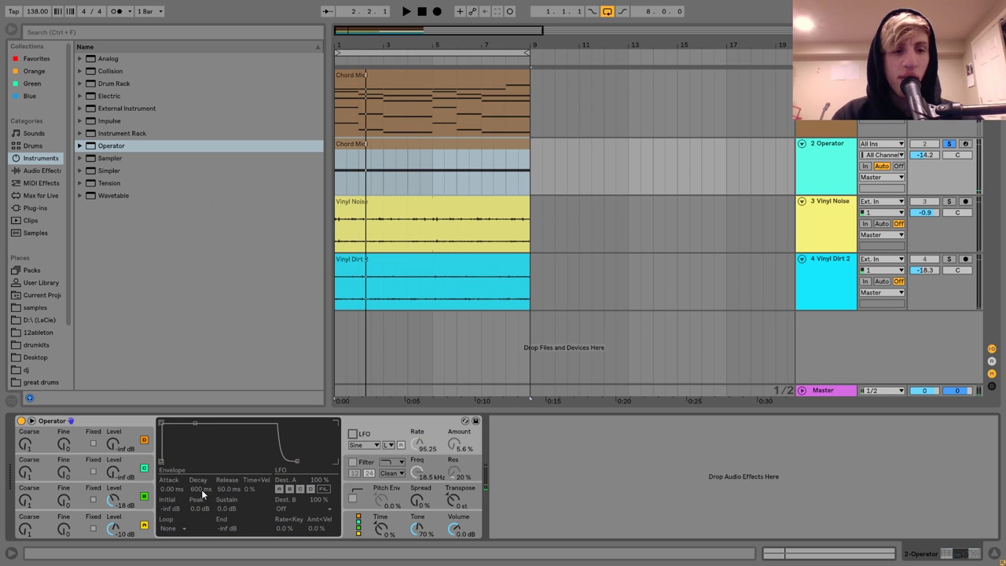
Set Operator's transpose to +12 st and lower the Operator track's volume to -18.0 dB
{"action": "key", "text": "space"}
{"action": "left_click", "coordinate": [41, 509]}
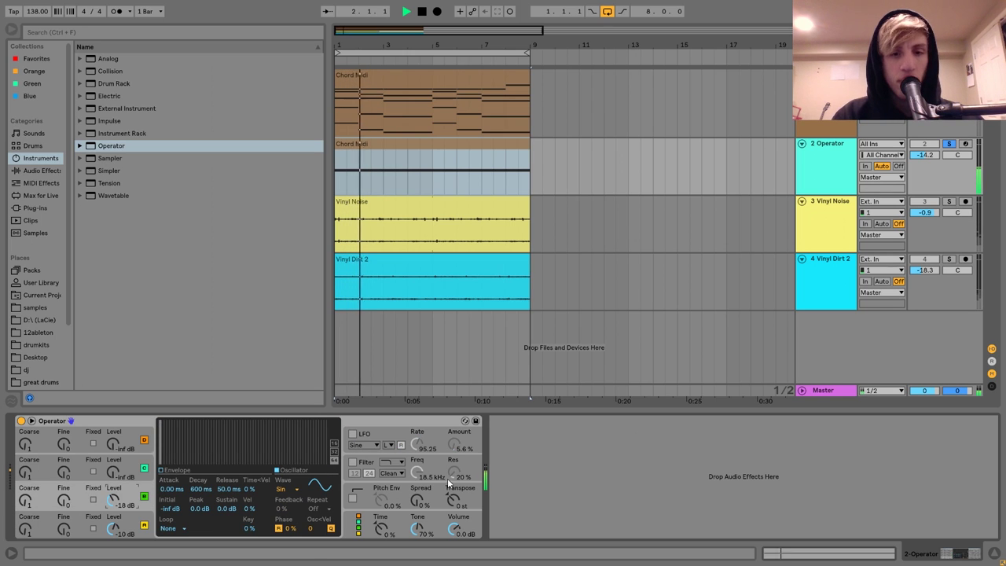
{"action": "left_click_drag", "start_coordinate": [455, 495], "coordinate": [456, 464]}
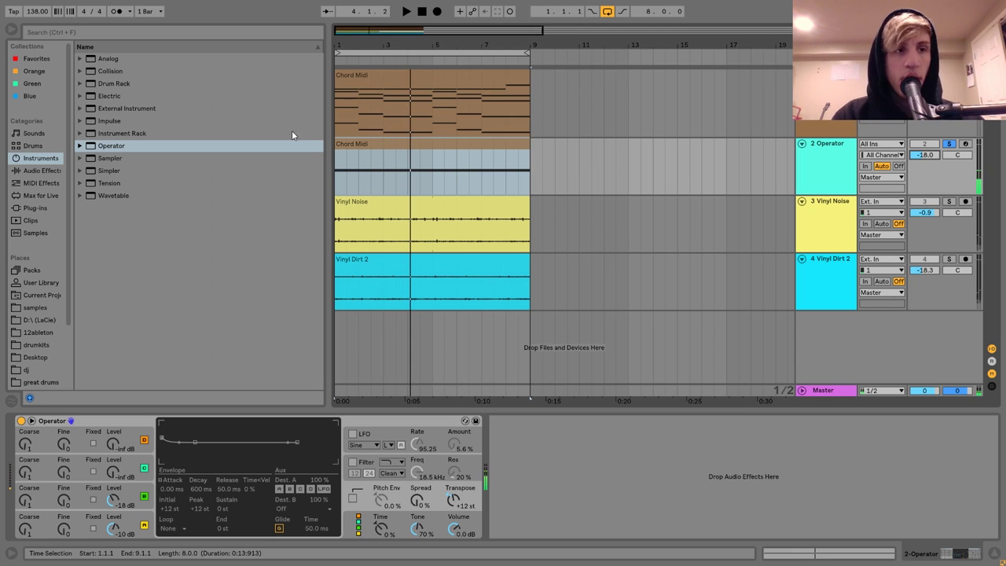
Add a Reverb to the Operator track with decay time 6.83 s, predelay 5.34 ms and dry/wet 62 %
{"action": "left_click", "coordinate": [39, 170]}
{"action": "scroll", "coordinate": [135, 259], "scroll_direction": "down", "scroll_amount": 3}
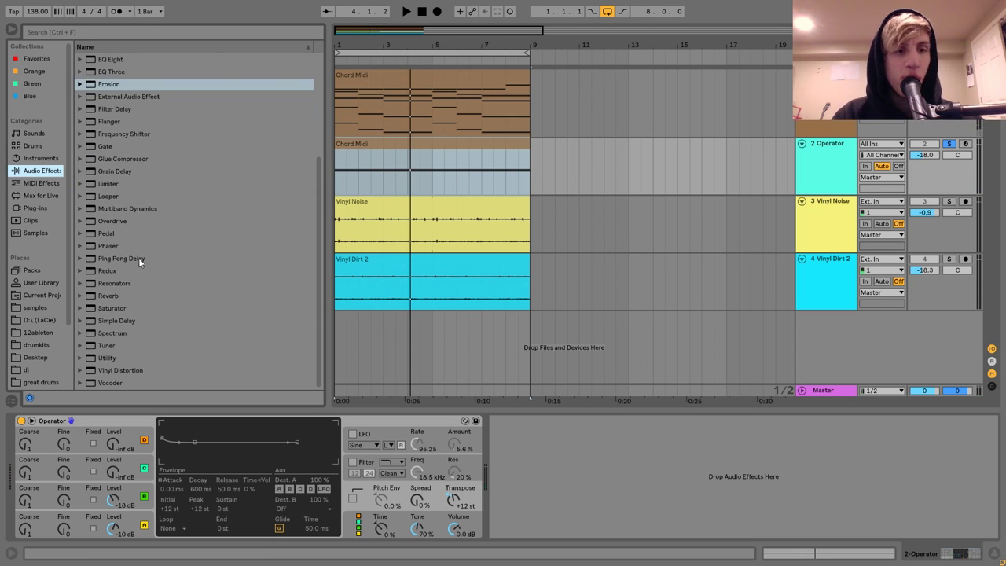
{"action": "double_click", "coordinate": [123, 295]}
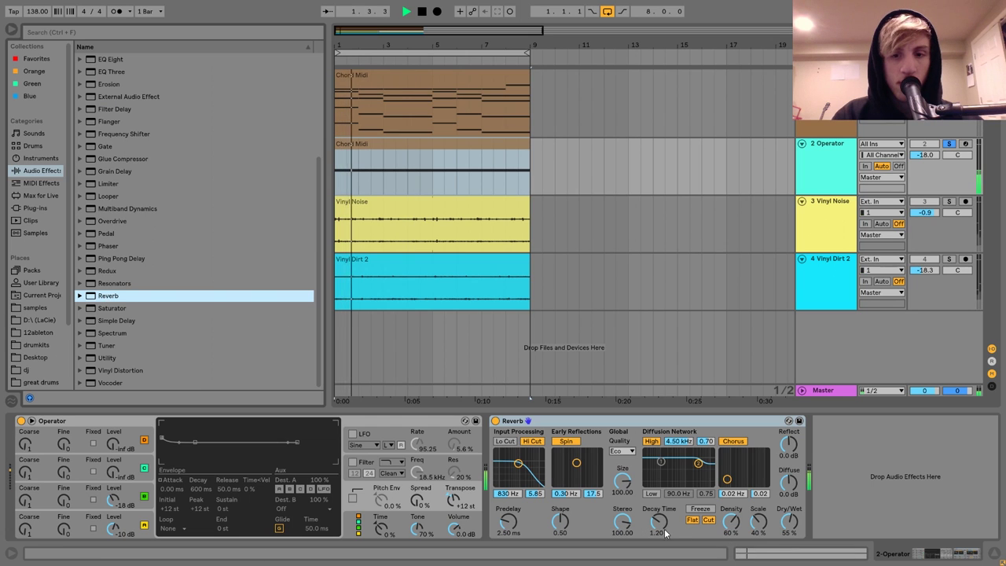
{"action": "left_click_drag", "start_coordinate": [658, 521], "coordinate": [659, 472]}
{"action": "left_click_drag", "start_coordinate": [509, 521], "coordinate": [508, 511]}
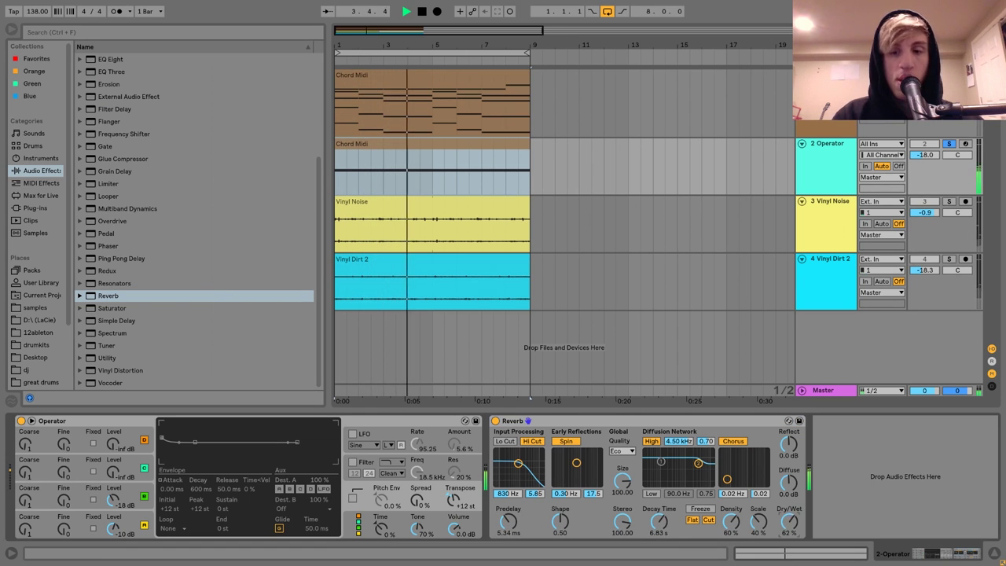
{"action": "left_click_drag", "start_coordinate": [792, 537], "coordinate": [794, 532]}
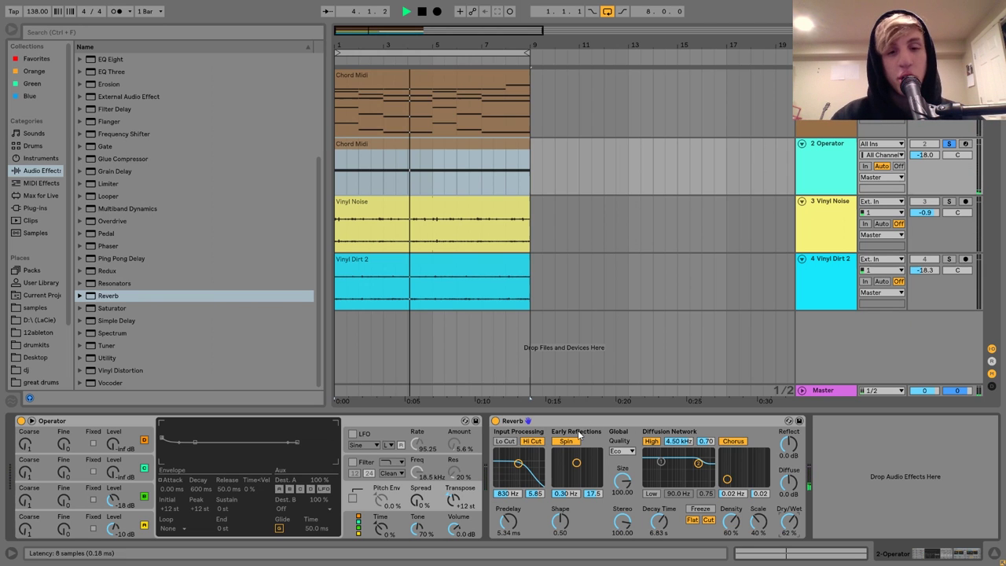
Compare the Operator sound with the Reverb bypassed and enabled
{"action": "key", "text": "space"}
{"action": "key", "text": "space"}
{"action": "left_click", "coordinate": [495, 420]}
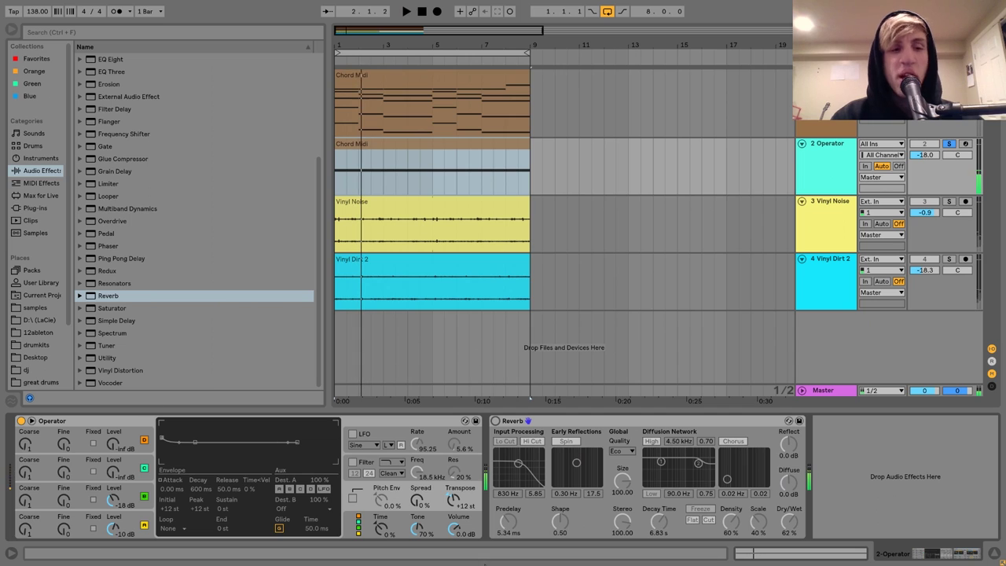
{"action": "left_click", "coordinate": [494, 421]}
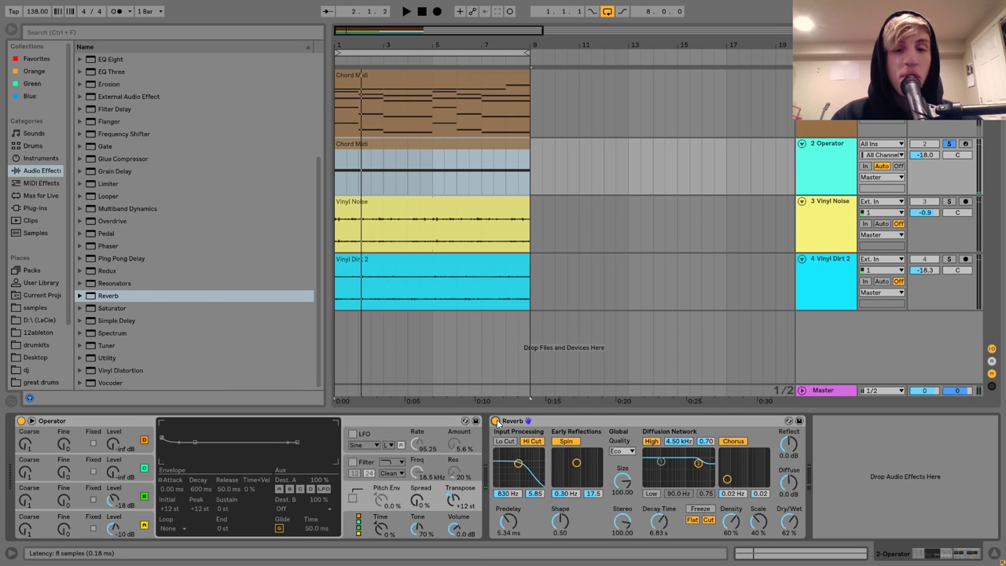
{"action": "key", "text": "space"}
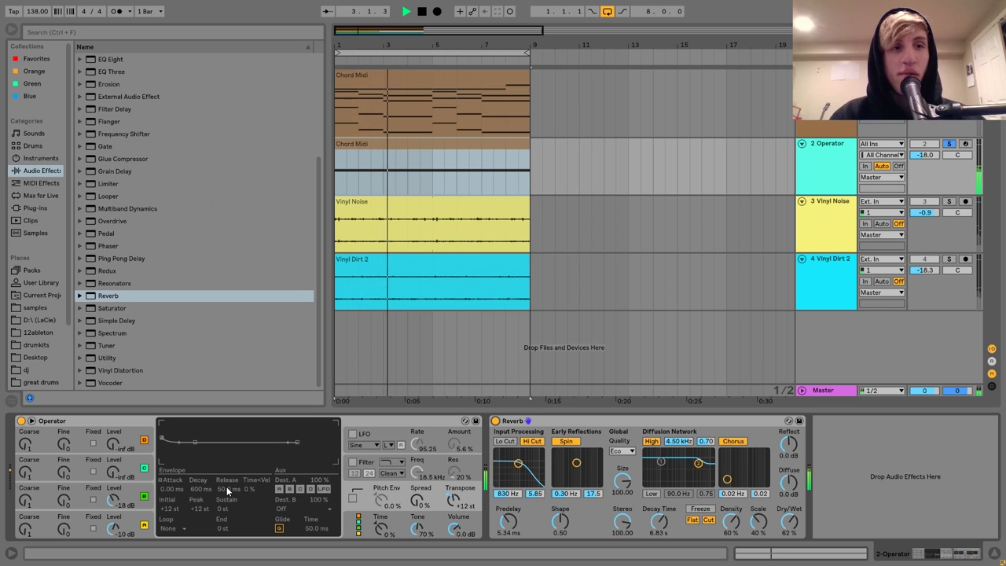
Set oscillator B's coarse tuning to 2 in Operator and play the soloed track
{"action": "left_click", "coordinate": [35, 500]}
{"action": "key", "text": "space"}
{"action": "key", "text": "space"}
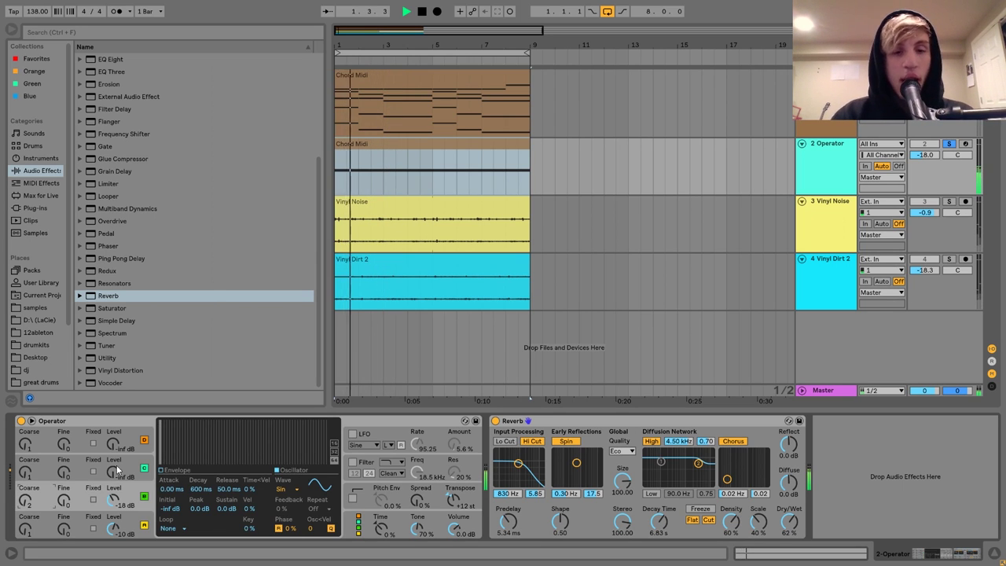
Enable Operator's LFO with rate 41.67, amount 94 % and destination A at 17 %
{"action": "left_click", "coordinate": [392, 438]}
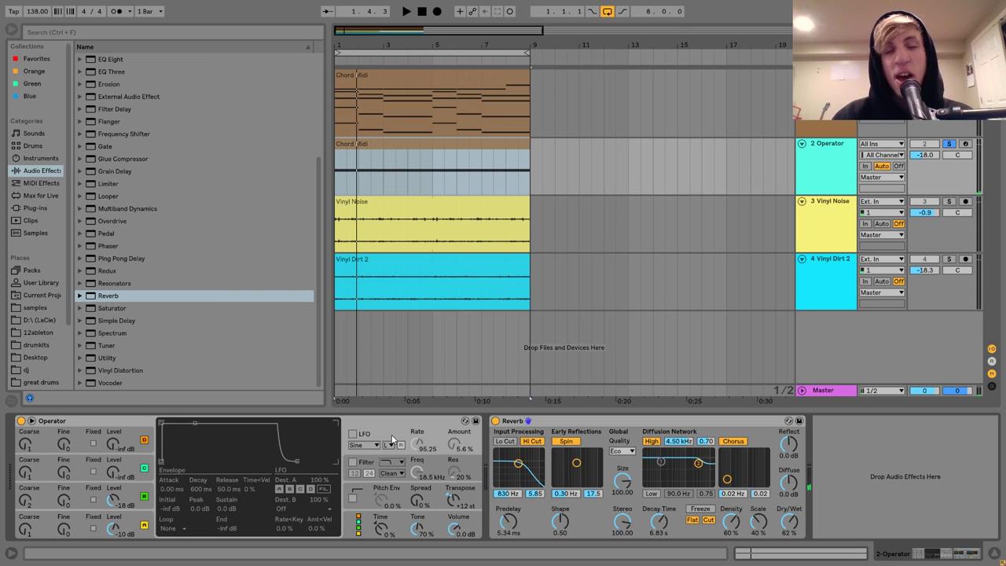
{"action": "left_click", "coordinate": [352, 434]}
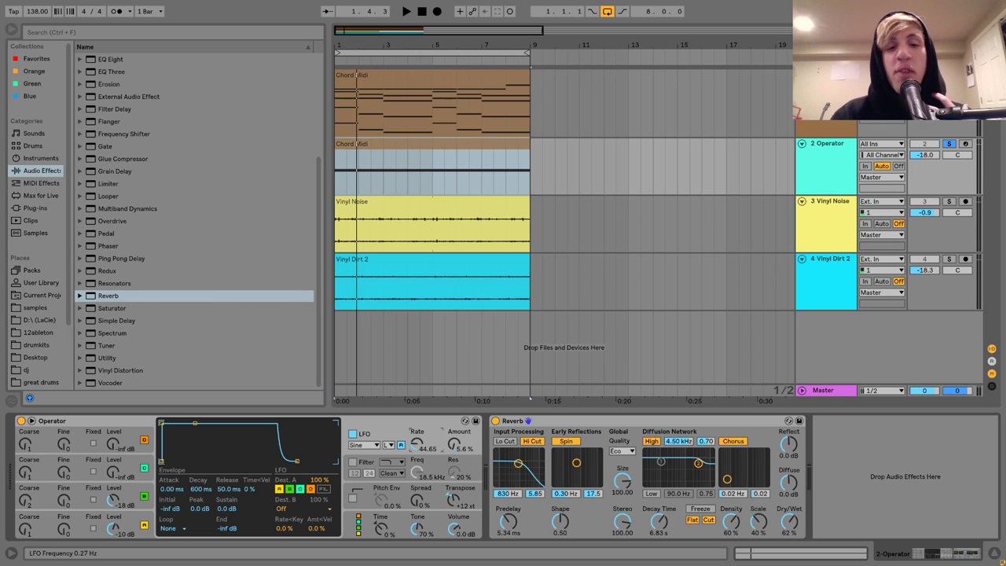
{"action": "key", "text": "space"}
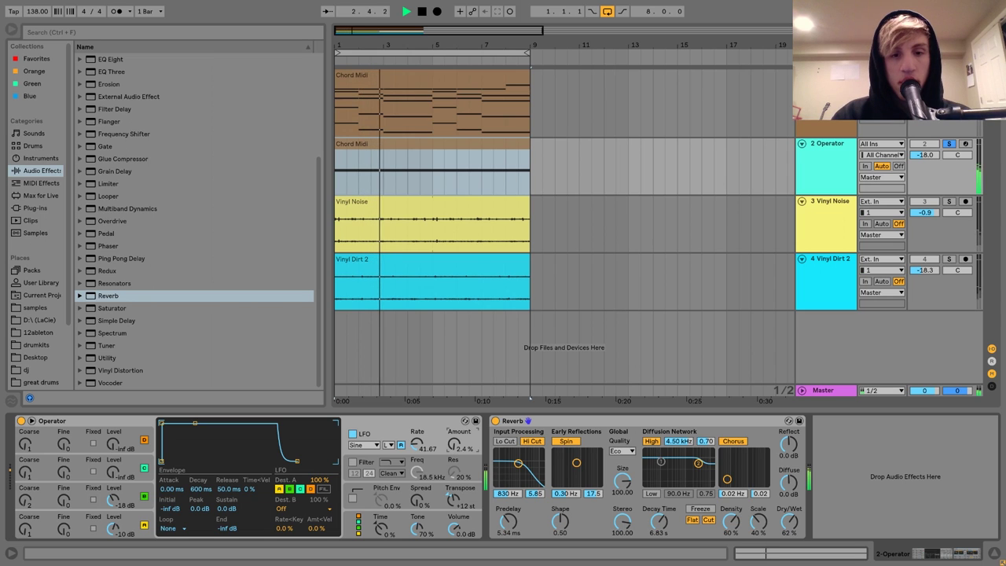
{"action": "key", "text": "space"}
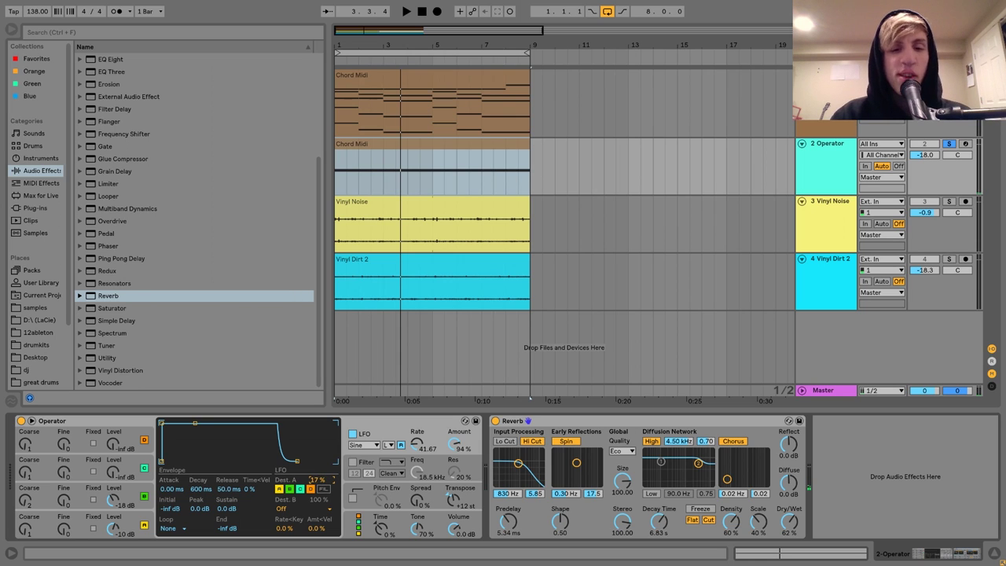
Set Operator's LFO amount to 69 %, assign LFO destination B to OSC Volume B, and play the result
{"action": "key", "text": "space"}
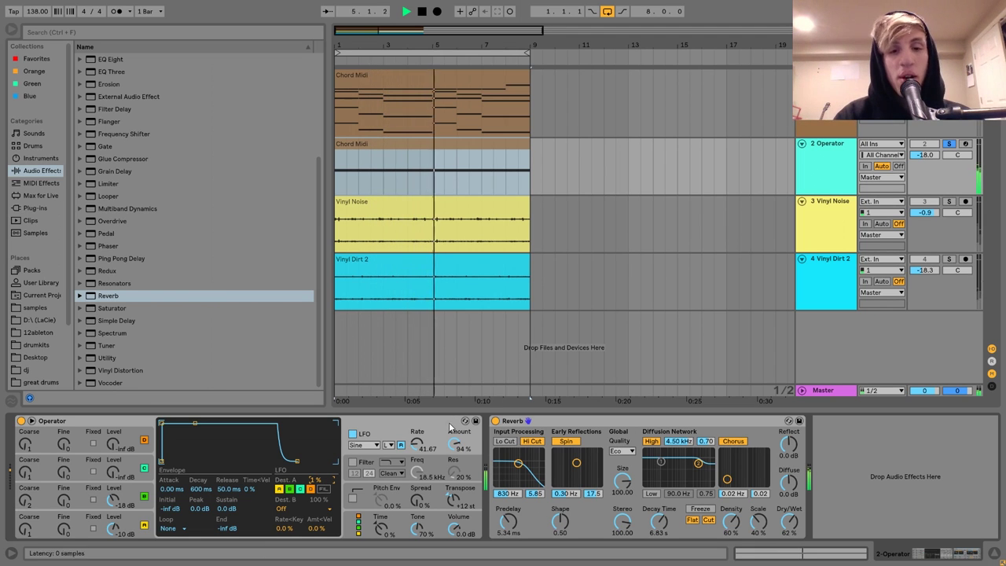
{"action": "left_click_drag", "start_coordinate": [455, 452], "coordinate": [449, 438]}
{"action": "left_click", "coordinate": [332, 509]}
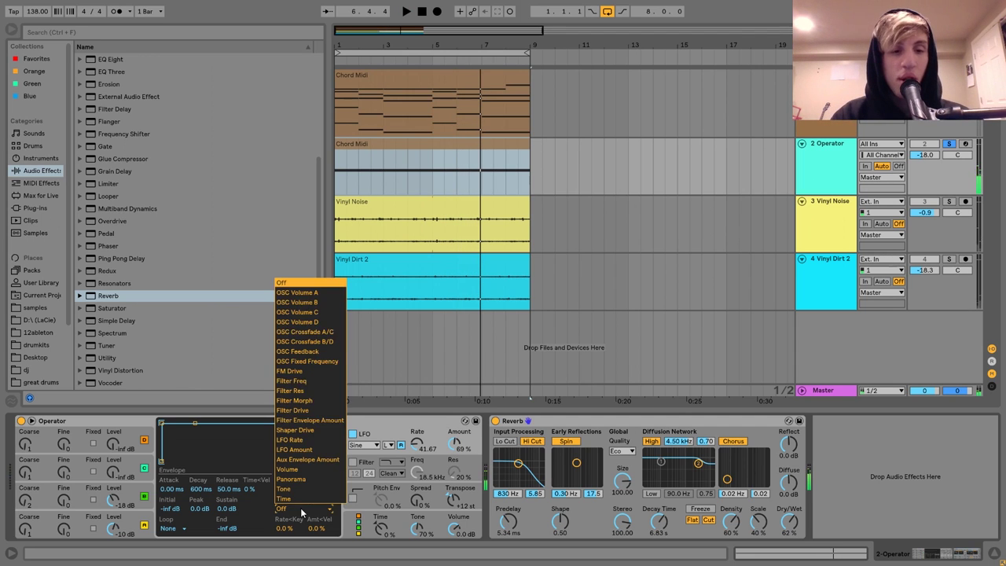
{"action": "left_click", "coordinate": [295, 302]}
{"action": "key", "text": "space"}
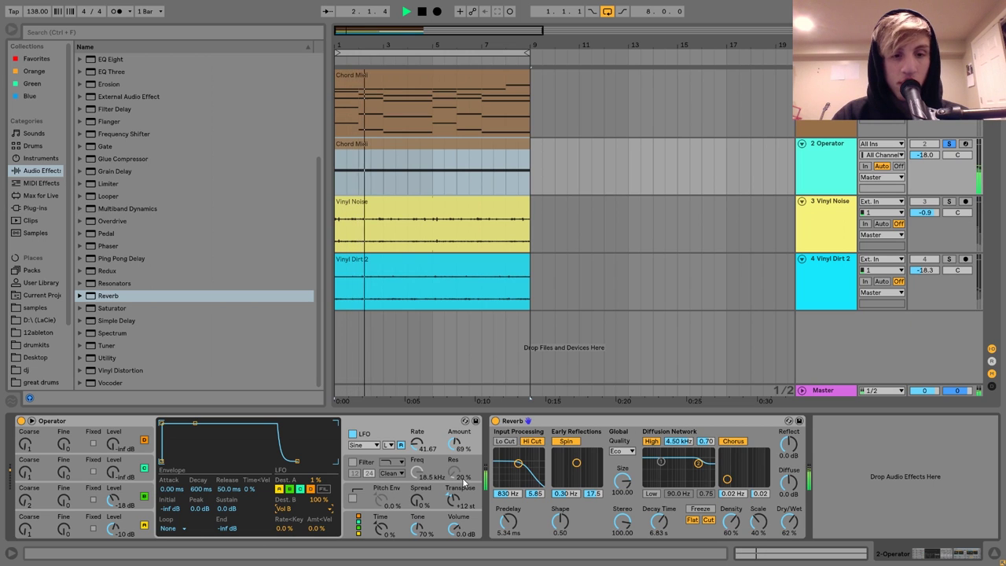
Raise oscillator C's level to -33 dB and set oscillator A's coarse tuning to 2 in Operator
{"action": "left_click", "coordinate": [114, 472]}
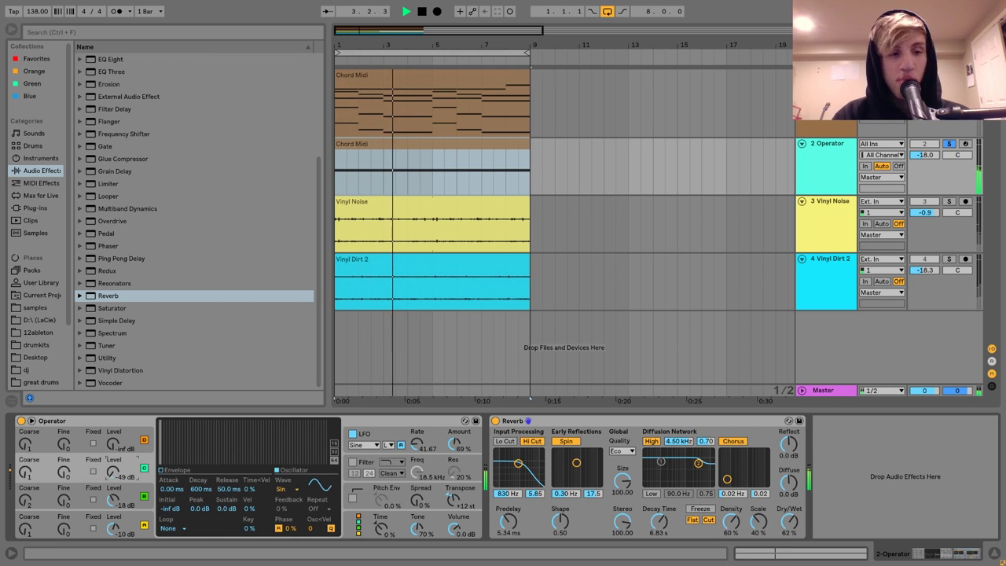
{"action": "left_click_drag", "start_coordinate": [114, 472], "coordinate": [114, 464]}
{"action": "left_click", "coordinate": [22, 533]}
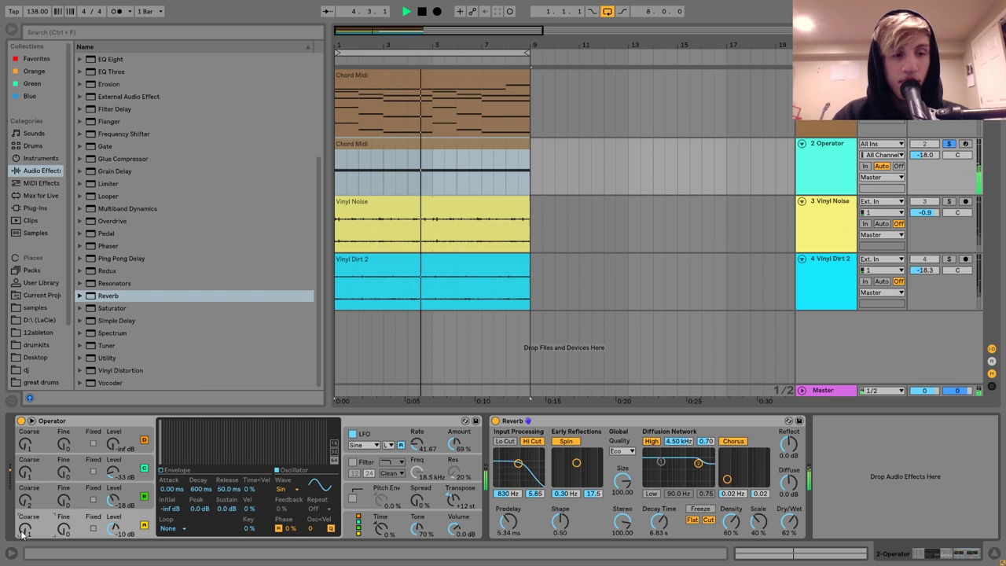
{"action": "left_click", "coordinate": [460, 501]}
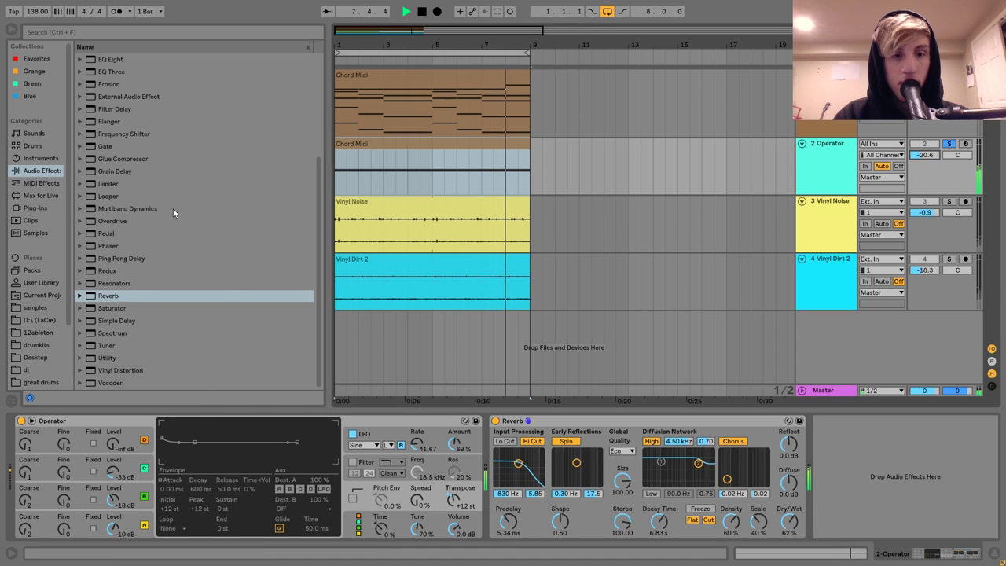
Enable Operator's filter, set its frequency to 4.22 kHz, and play the soloed track
{"action": "left_click", "coordinate": [354, 462]}
{"action": "left_click_drag", "start_coordinate": [434, 481], "coordinate": [434, 511]}
{"action": "left_click_drag", "start_coordinate": [421, 474], "coordinate": [421, 466]}
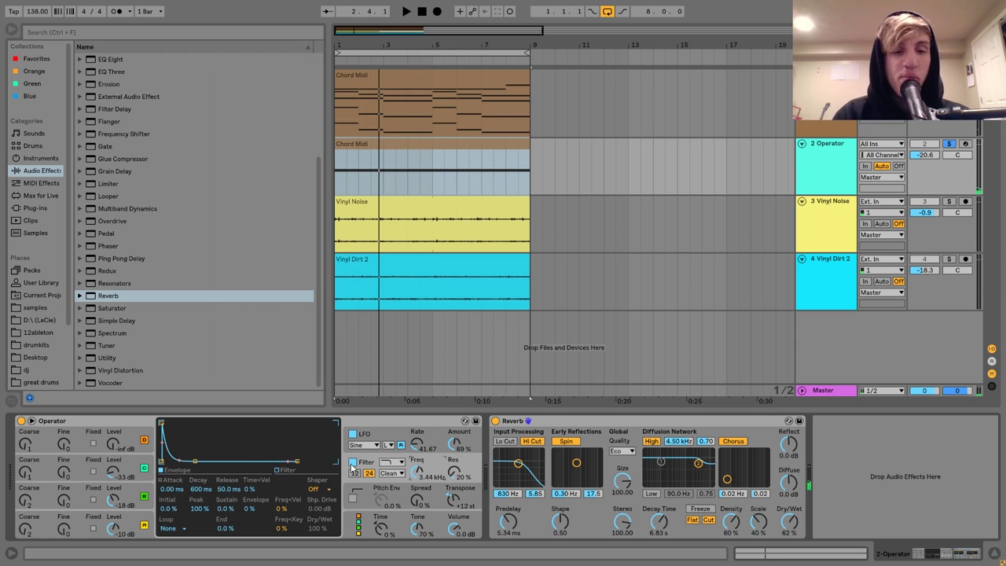
{"action": "key", "text": "space"}
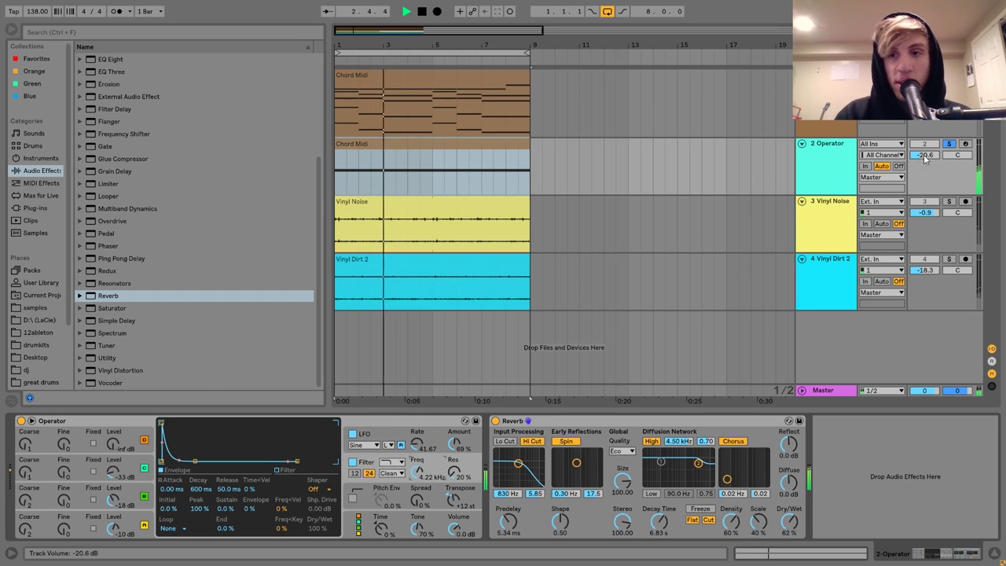
Unsolo the Operator track and set its volume to -23.0 dB while the whole mix plays
{"action": "left_click", "coordinate": [949, 143]}
{"action": "left_click_drag", "start_coordinate": [935, 154], "coordinate": [935, 165]}
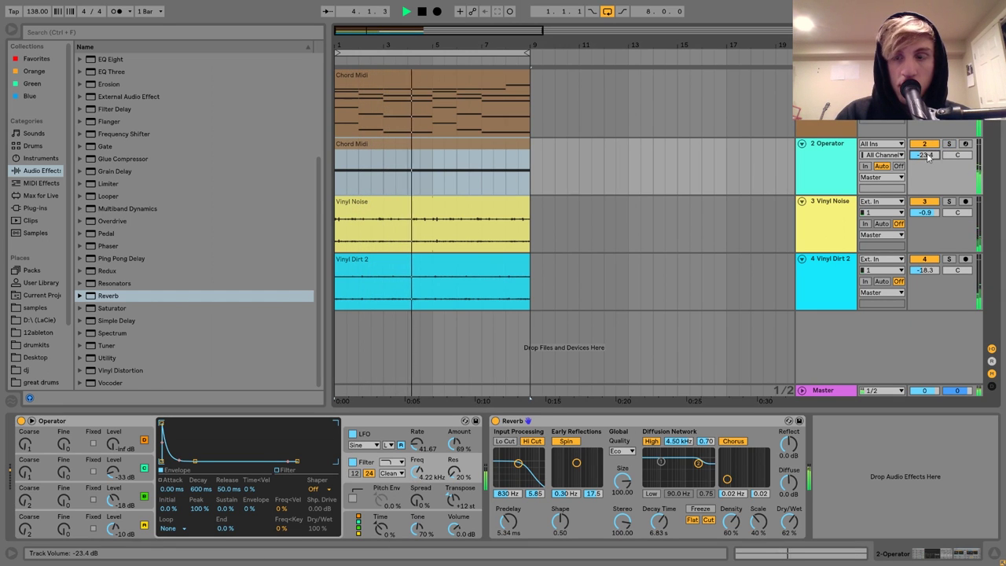
{"action": "left_click", "coordinate": [454, 506]}
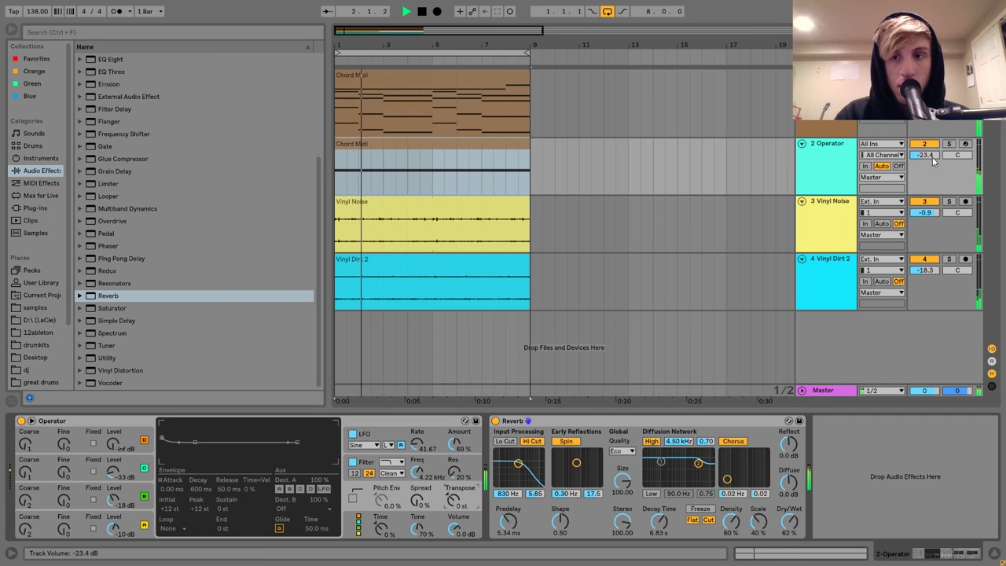
{"action": "mouse_move", "coordinate": [924, 154]}
{"action": "left_mouse_down"}
{"action": "mouse_move", "coordinate": [924, 169]}
{"action": "mouse_move", "coordinate": [924, 138]}
{"action": "left_mouse_up"}
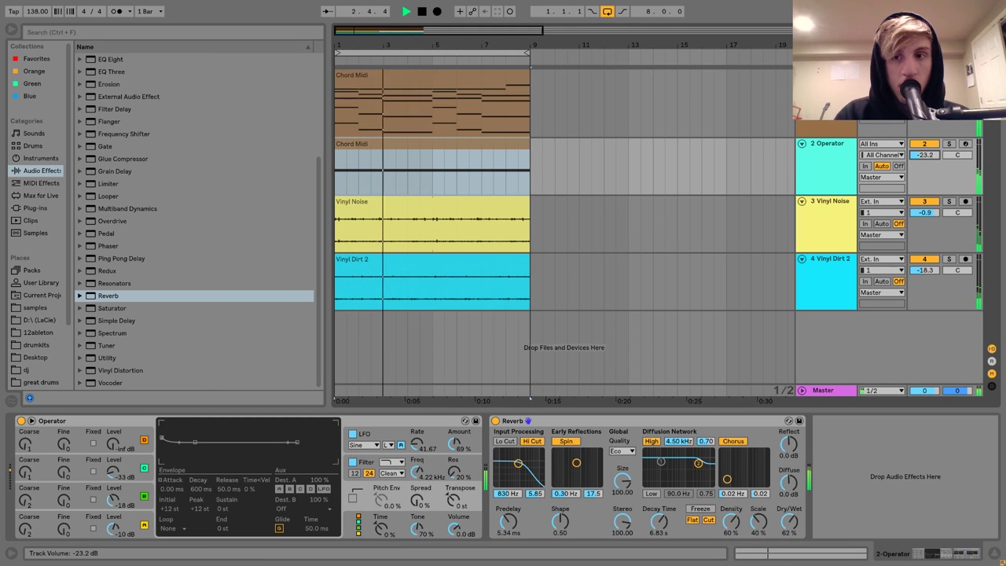
{"action": "left_click", "coordinate": [928, 157]}
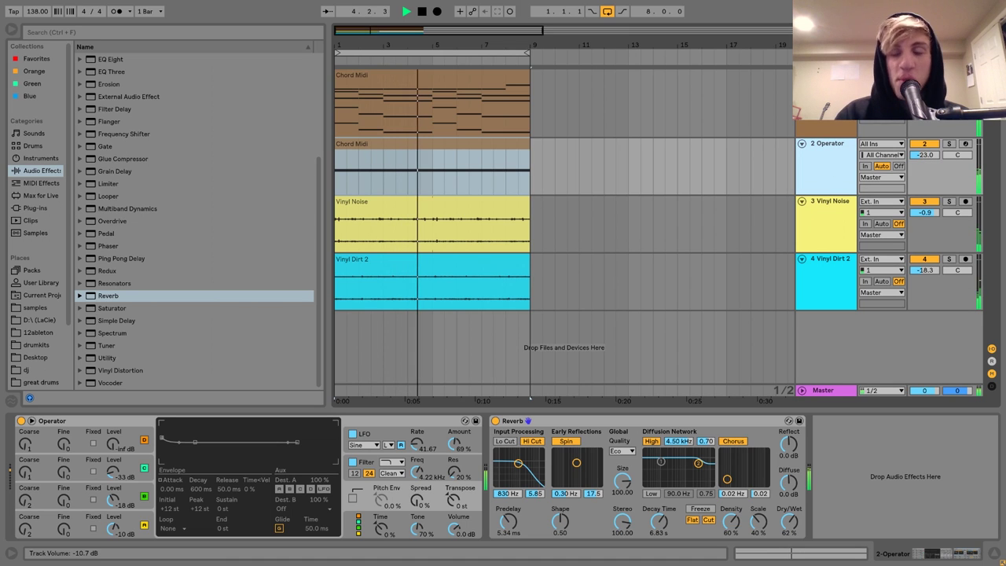
Raise oscillator C's level to -21 dB in Operator and draw additional harmonics into its waveform
{"action": "left_click", "coordinate": [25, 531]}
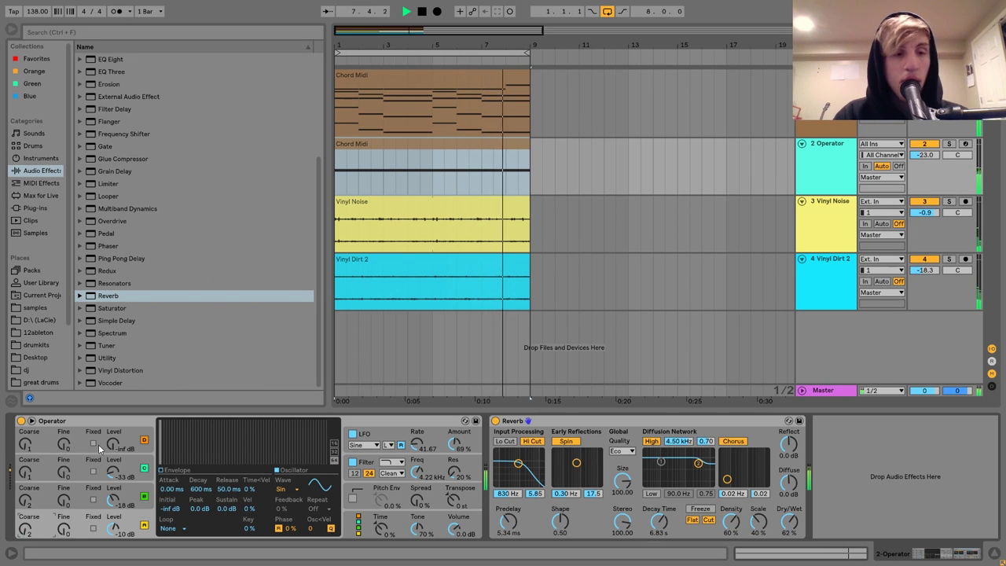
{"action": "left_click_drag", "start_coordinate": [100, 449], "coordinate": [113, 465]}
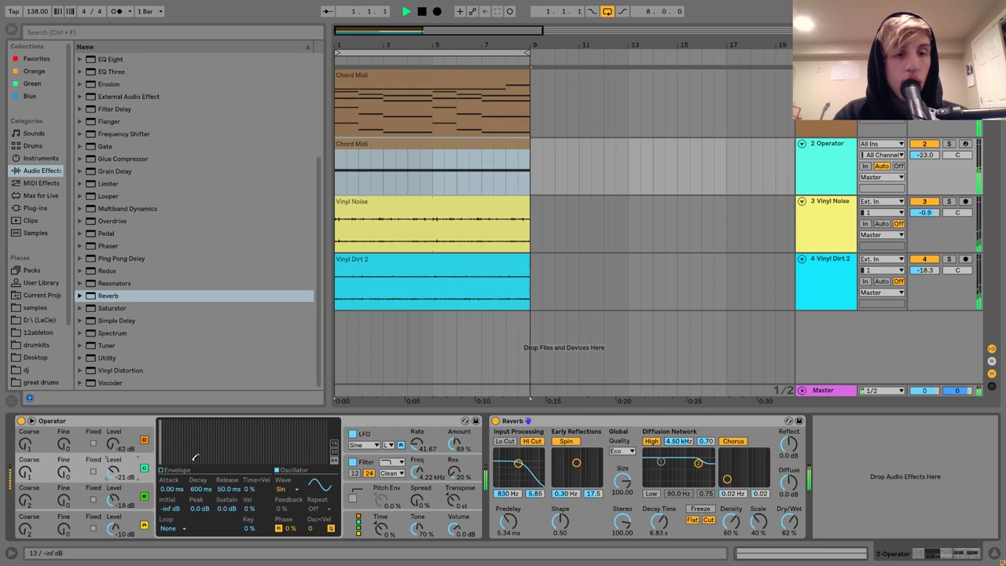
{"action": "left_click_drag", "start_coordinate": [195, 457], "coordinate": [180, 425]}
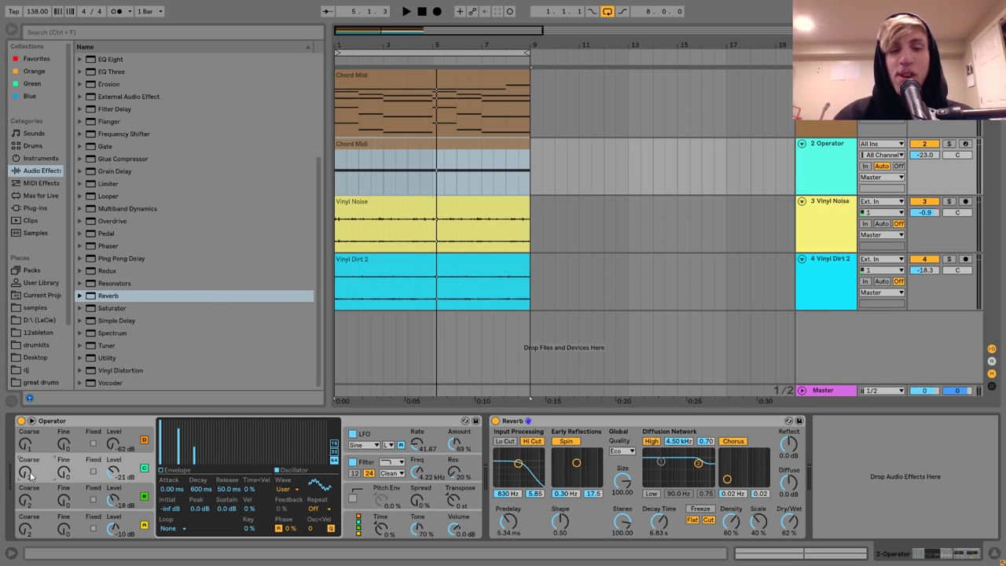
Lower oscillator C's level to -28 dB and set its coarse tuning to 4 while the mix plays
{"action": "key", "text": "space"}
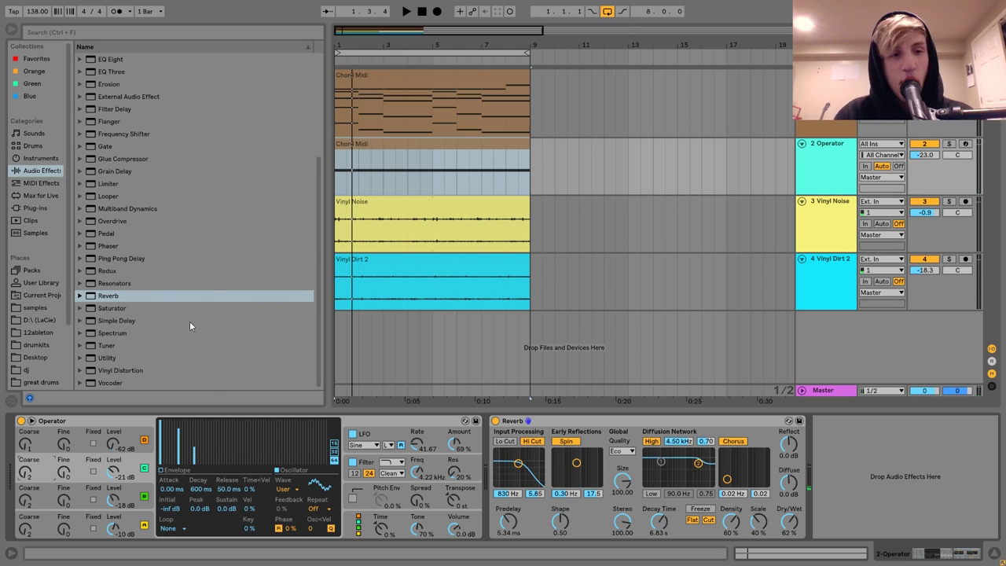
{"action": "scroll", "coordinate": [148, 322], "scroll_direction": "up", "scroll_amount": 3}
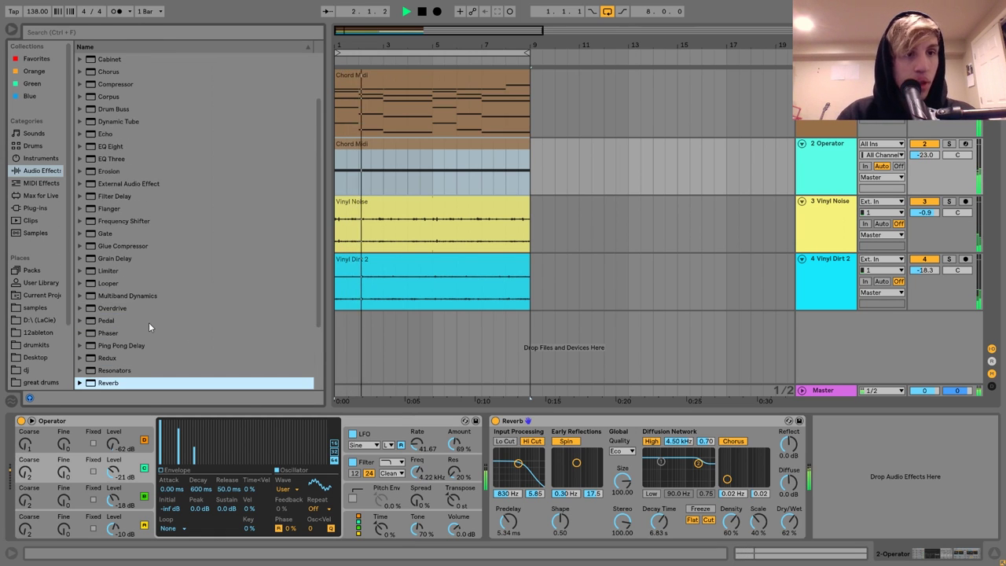
{"action": "scroll", "coordinate": [149, 322], "scroll_direction": "up", "scroll_amount": 2}
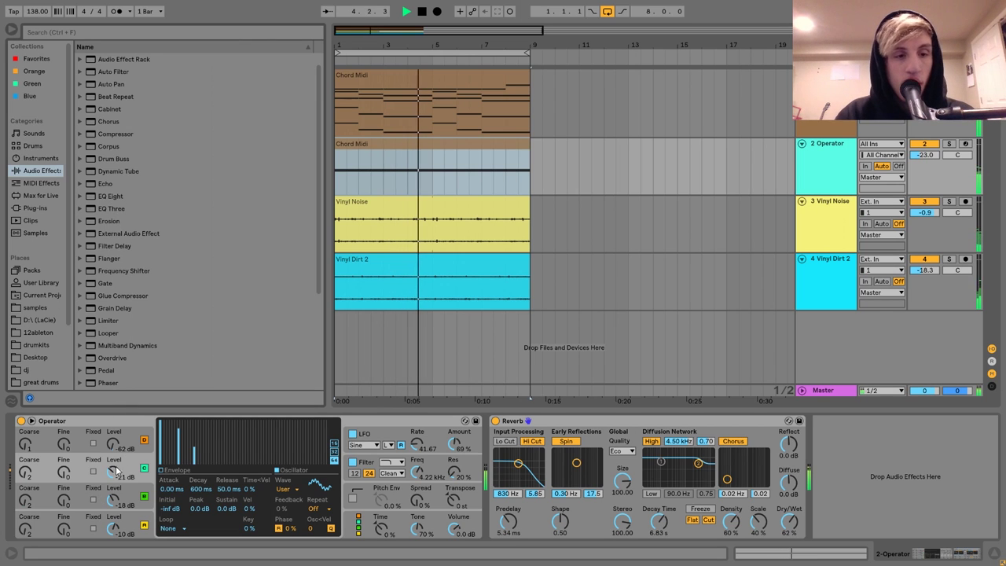
{"action": "left_click_drag", "start_coordinate": [114, 471], "coordinate": [113, 479]}
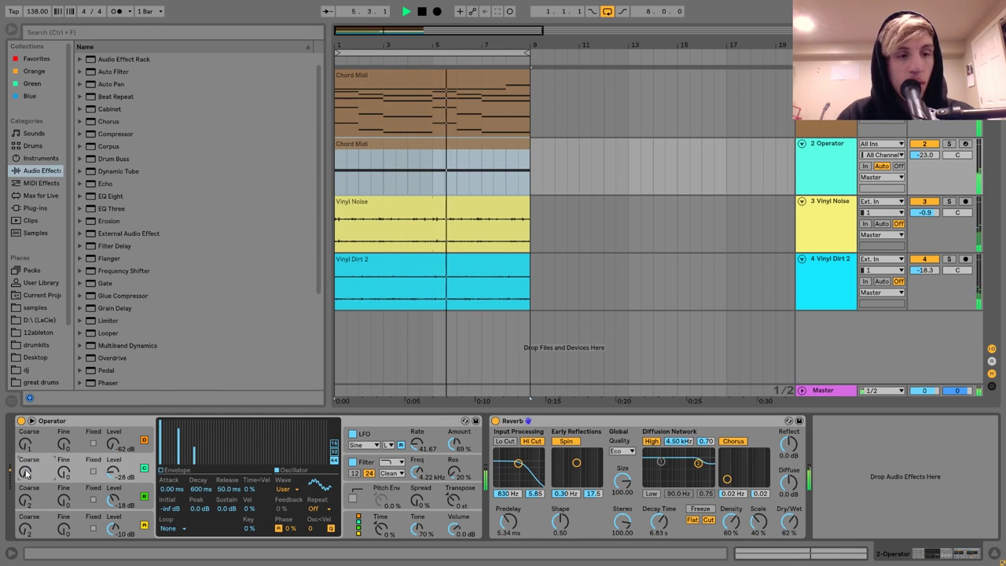
{"action": "left_click_drag", "start_coordinate": [25, 471], "coordinate": [25, 460]}
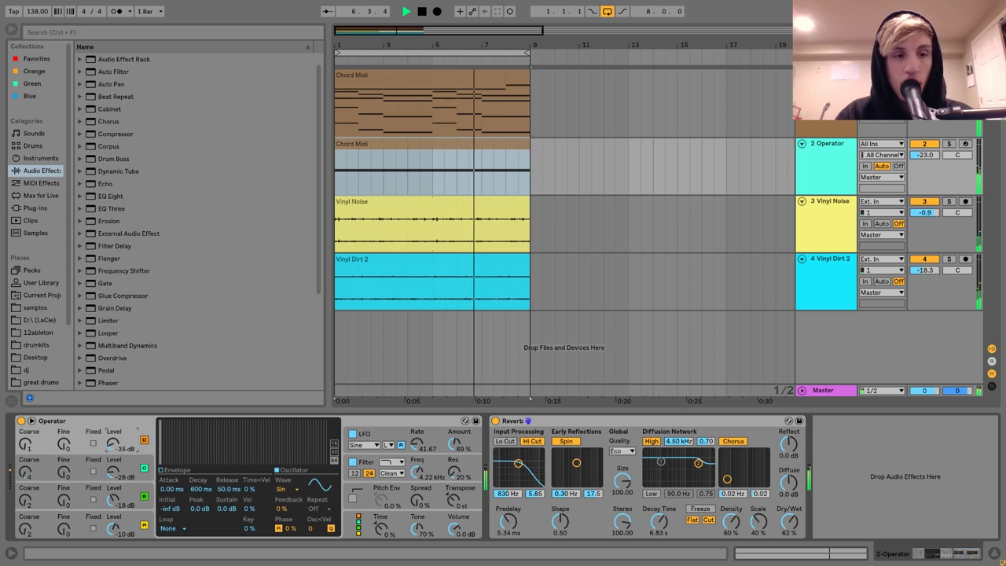
Raise oscillator D's level to 0.0 dB and oscillator C's to -13 dB, adding one higher harmonic to oscillator C's waveform
{"action": "left_click_drag", "start_coordinate": [113, 442], "coordinate": [113, 417]}
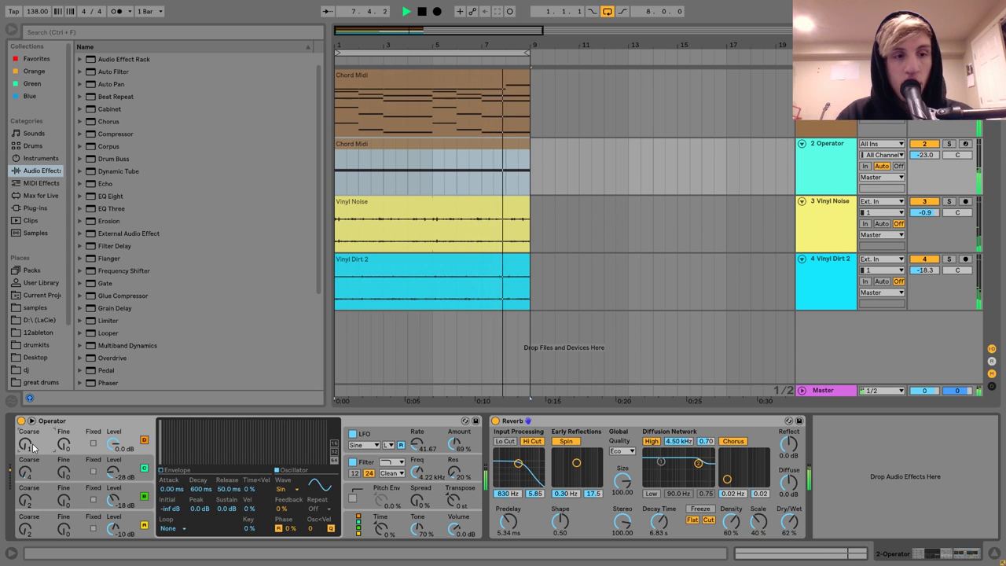
{"action": "left_click_drag", "start_coordinate": [113, 471], "coordinate": [113, 457]}
{"action": "left_click", "coordinate": [228, 433]}
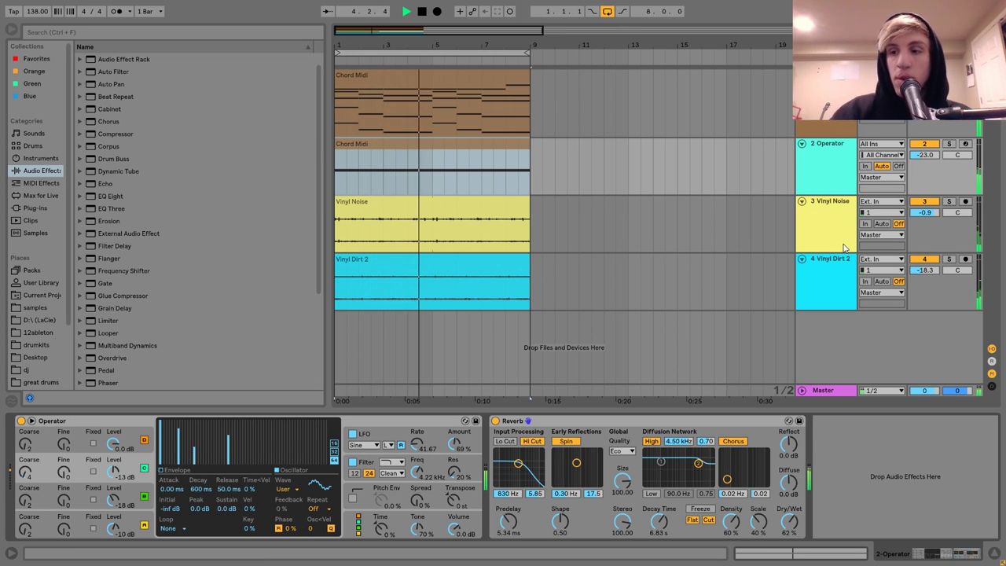
Lower Operator's filter frequency to 3.27 kHz and stop playback
{"action": "left_click", "coordinate": [445, 458]}
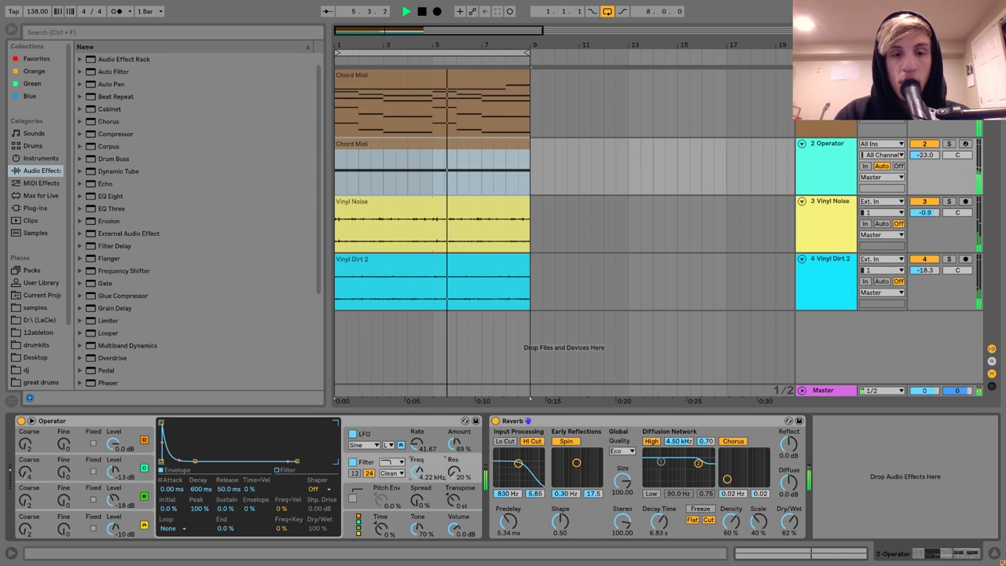
{"action": "left_click_drag", "start_coordinate": [417, 474], "coordinate": [417, 491]}
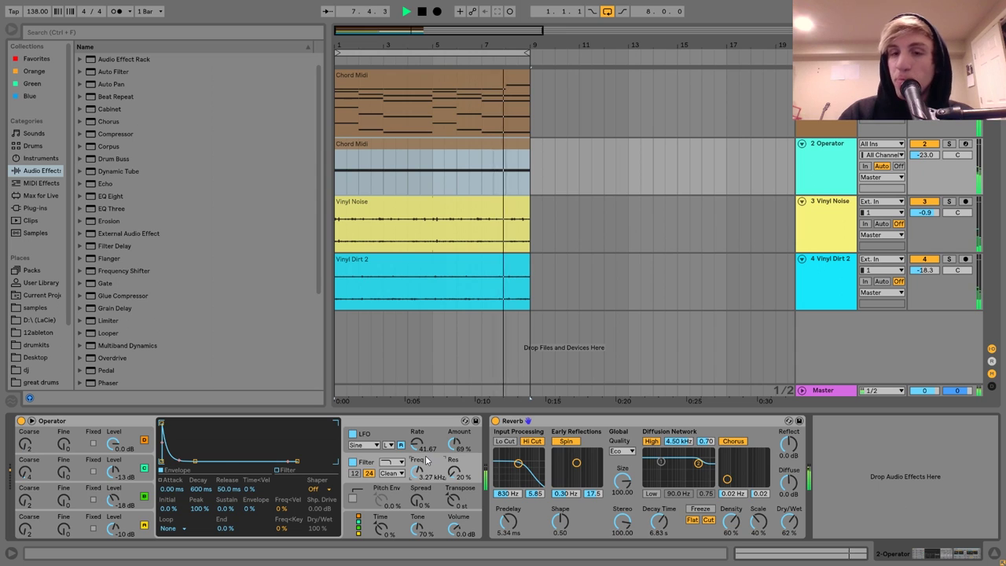
{"action": "key", "text": "space"}
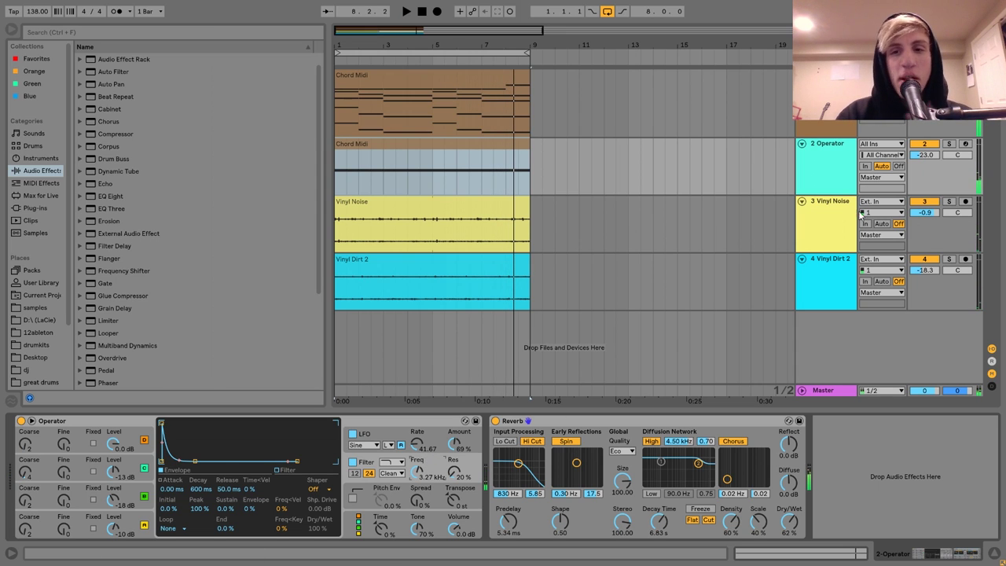
Insert a MIDI track below Vinyl Dirt 2 and open the Kick Drums folder of the UKG_Samples library
{"action": "left_click", "coordinate": [814, 282]}
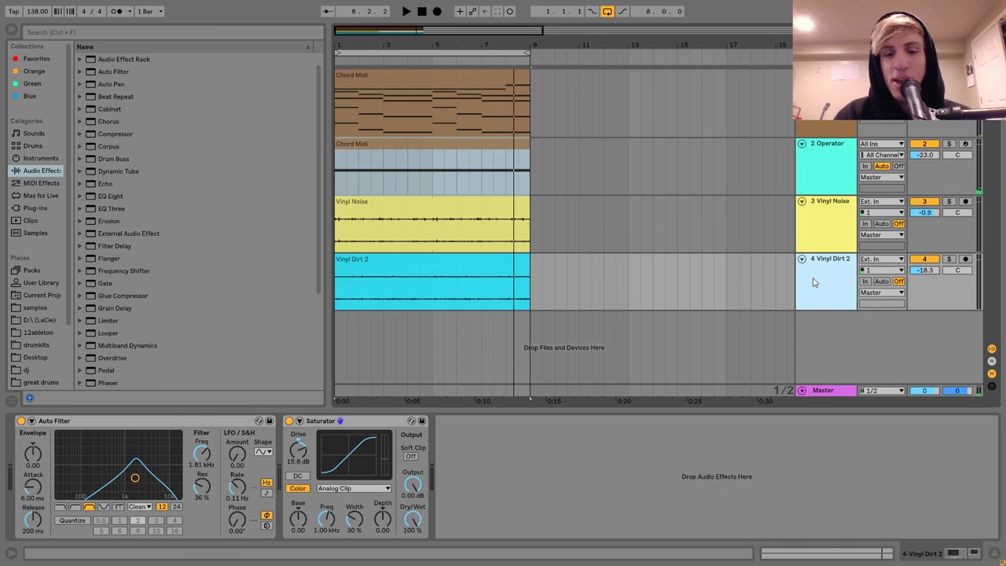
{"action": "key", "text": "ctrl+shift+t"}
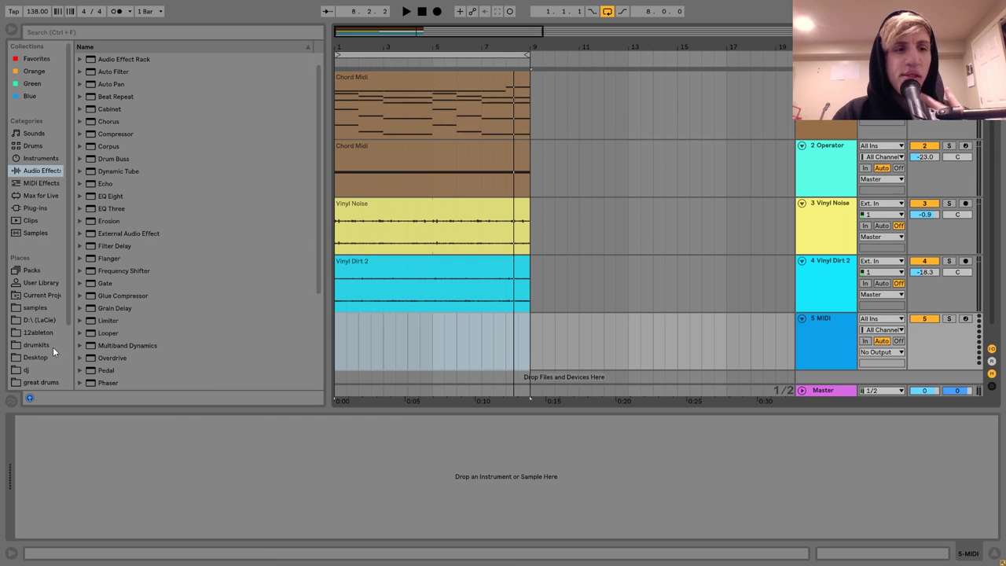
{"action": "left_click", "coordinate": [29, 308]}
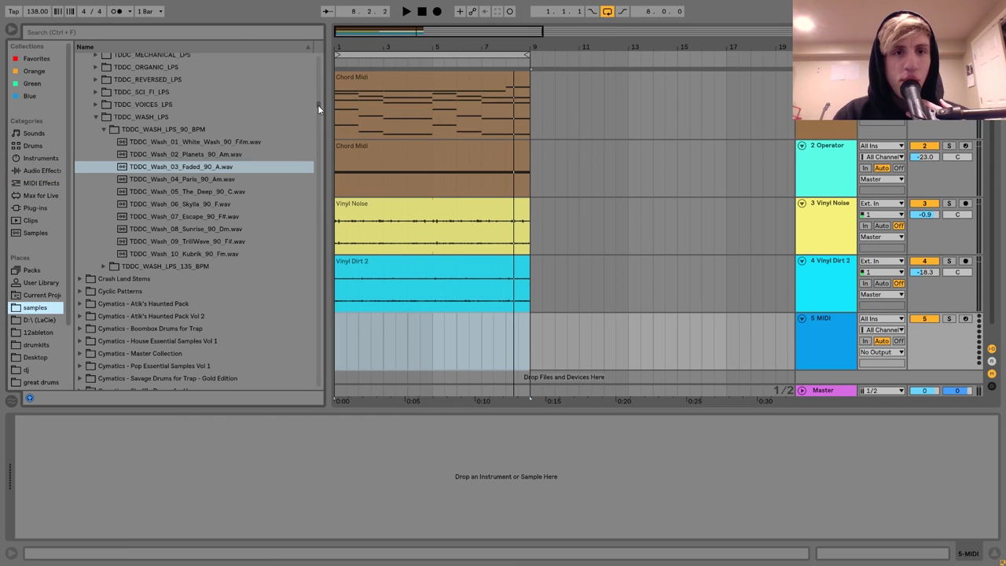
{"action": "left_click_drag", "start_coordinate": [317, 104], "coordinate": [324, 226]}
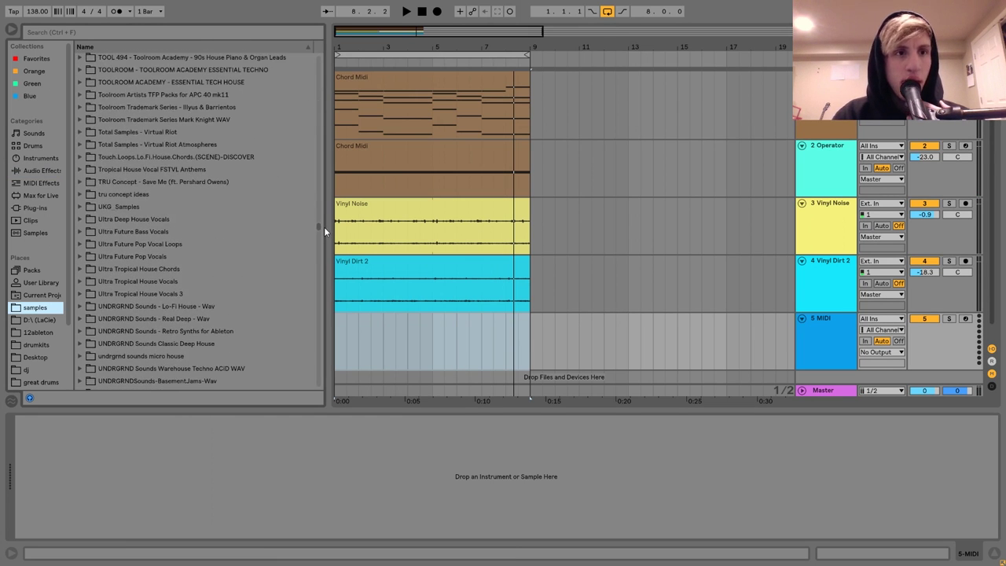
{"action": "scroll", "coordinate": [47, 362], "scroll_direction": "down", "scroll_amount": 3}
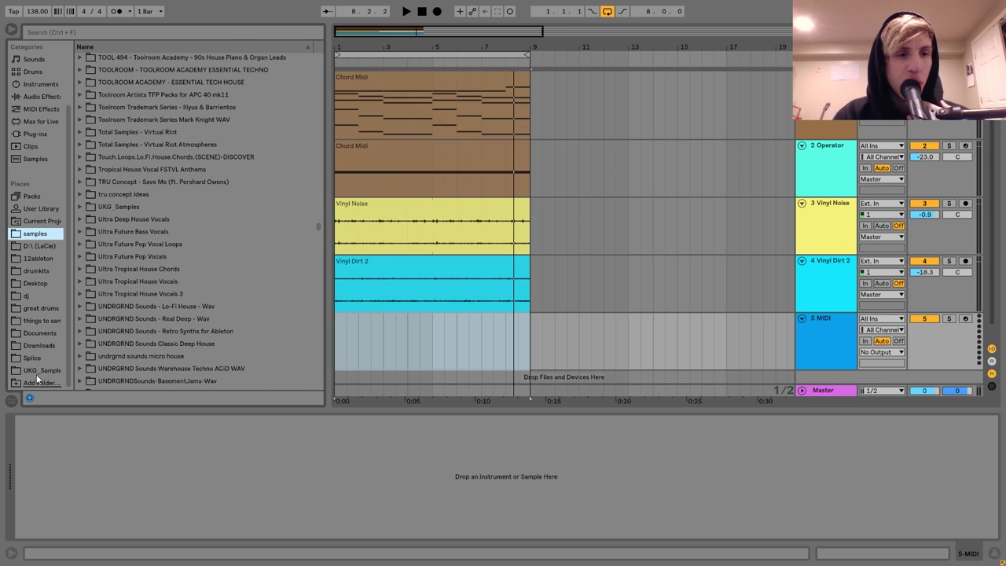
{"action": "left_click", "coordinate": [36, 371]}
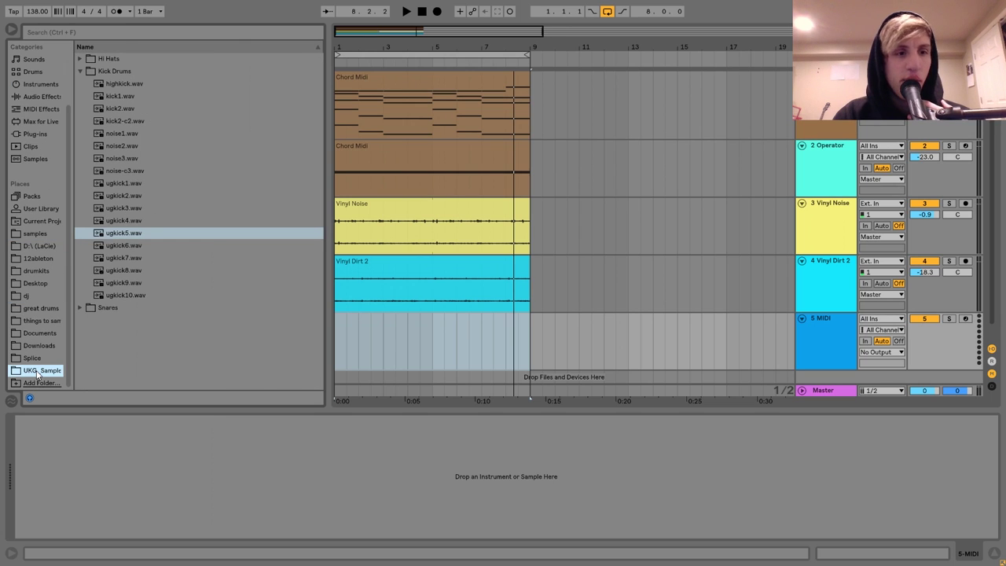
{"action": "left_click", "coordinate": [80, 71]}
{"action": "left_click", "coordinate": [80, 71]}
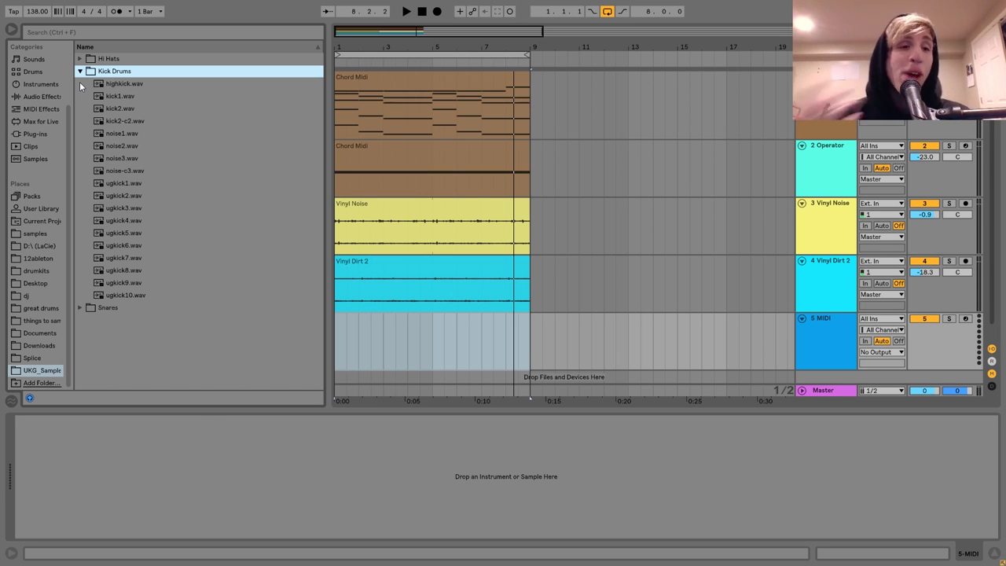
Audition the kicks from ugkick1.wav to ugkick6.wav, lower the cue volume to -4.5, and select ugkick5.wav
{"action": "left_click", "coordinate": [122, 182]}
{"action": "key", "text": "Down"}
{"action": "key", "text": "Down"}
{"action": "key", "text": "Down"}
{"action": "key", "text": "Down"}
{"action": "key", "text": "Down"}
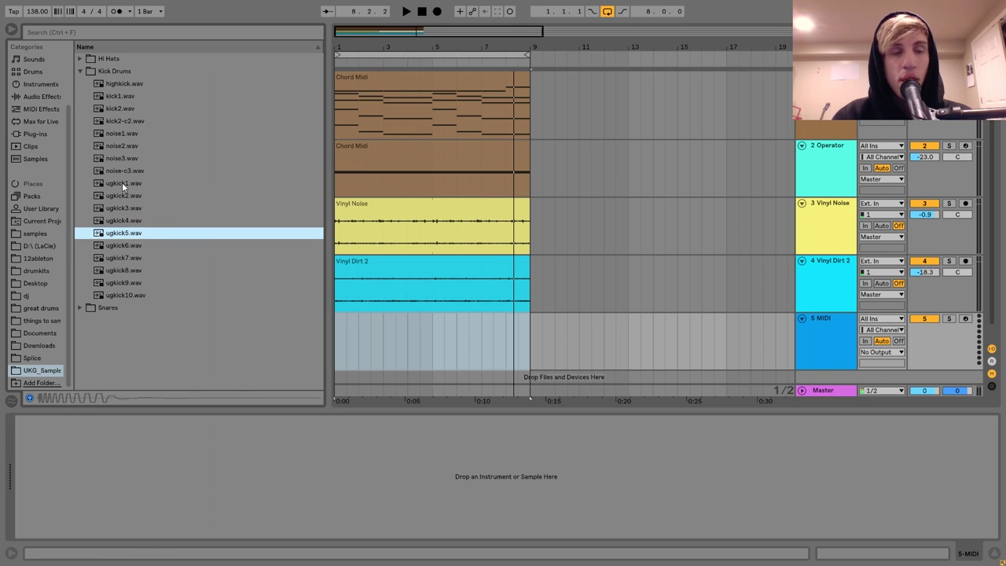
{"action": "left_click", "coordinate": [933, 379]}
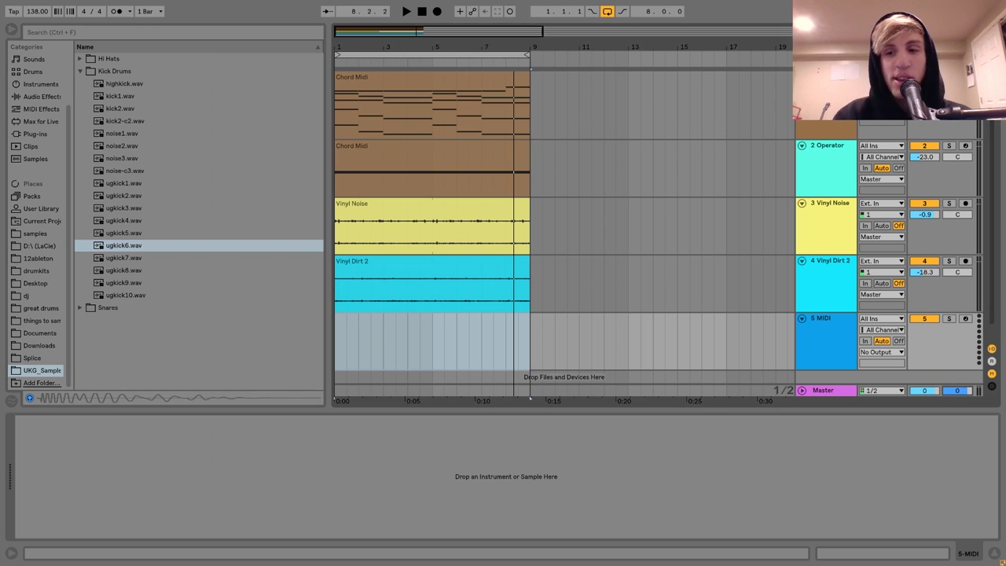
{"action": "left_click", "coordinate": [124, 247]}
{"action": "key", "text": "Up"}
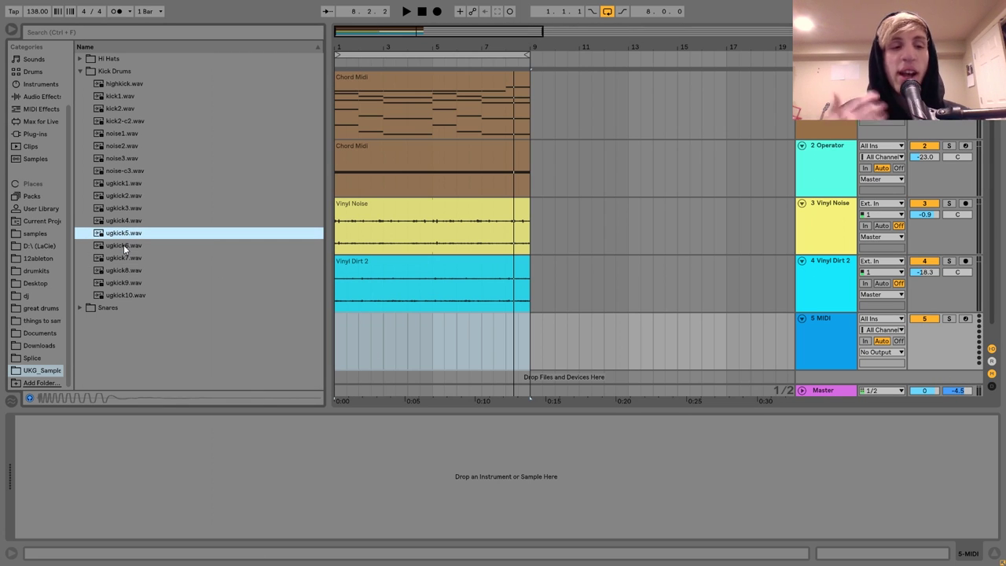
Audition the kicks between ugkick10.wav and ugkick1.wav, comparing them back and forth, and load ugkick2.wav onto the empty MIDI track
{"action": "left_click", "coordinate": [137, 297]}
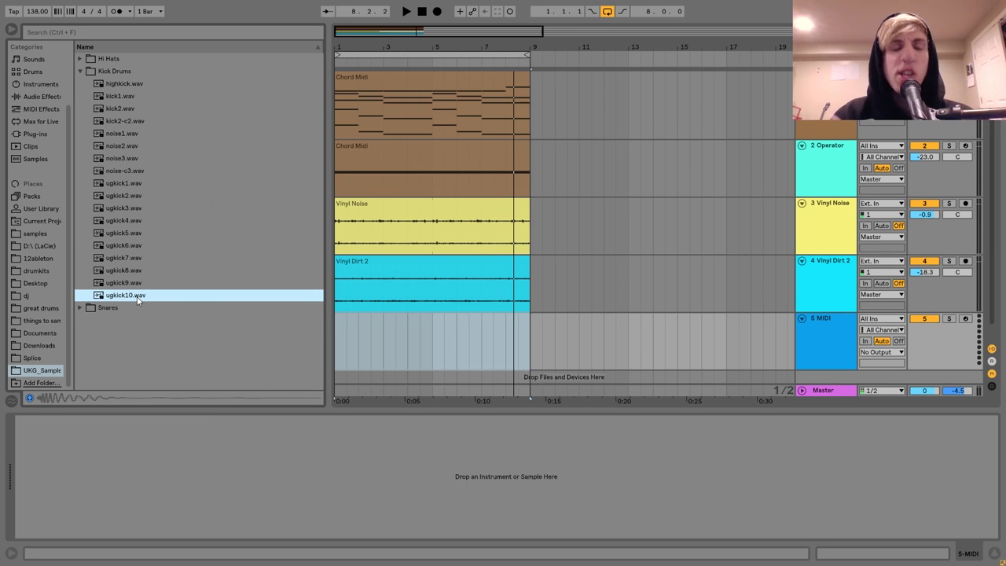
{"action": "key", "text": "Up"}
{"action": "key", "text": "Up"}
{"action": "key", "text": "Up"}
{"action": "key", "text": "Up"}
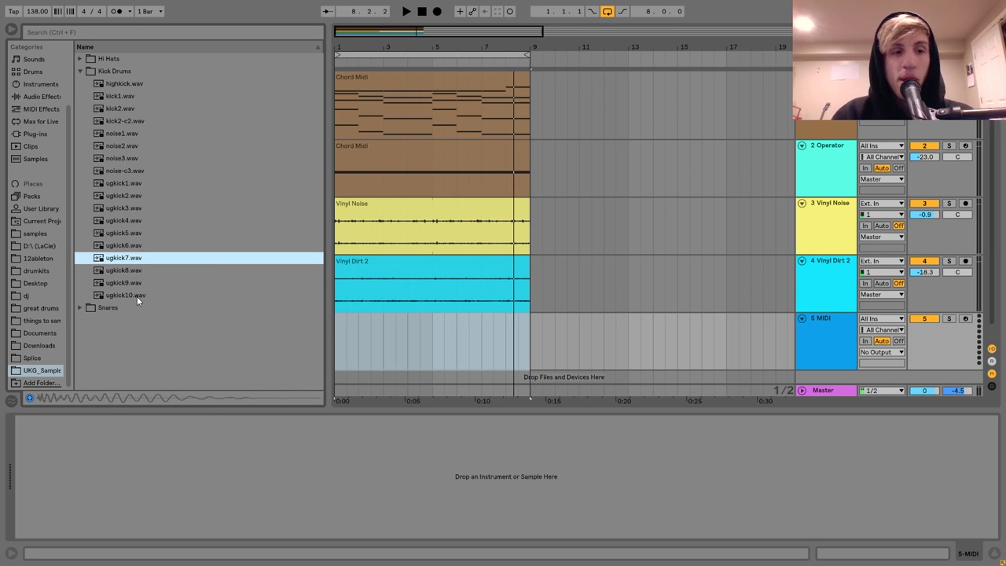
{"action": "key", "text": "Up"}
{"action": "key", "text": "Up"}
{"action": "key", "text": "Up"}
{"action": "key", "text": "Up"}
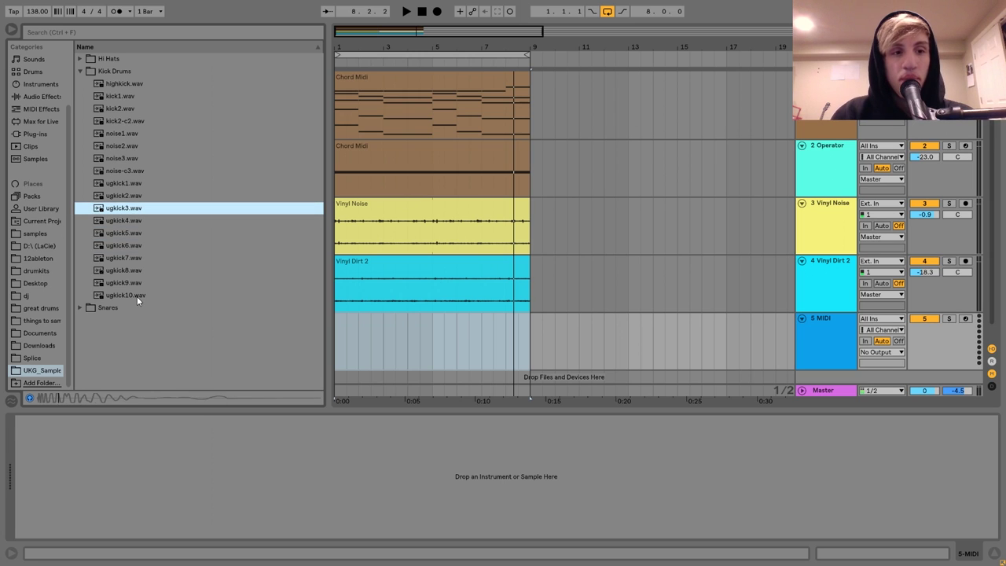
{"action": "key", "text": "Up"}
{"action": "key", "text": "Down"}
{"action": "key", "text": "Up"}
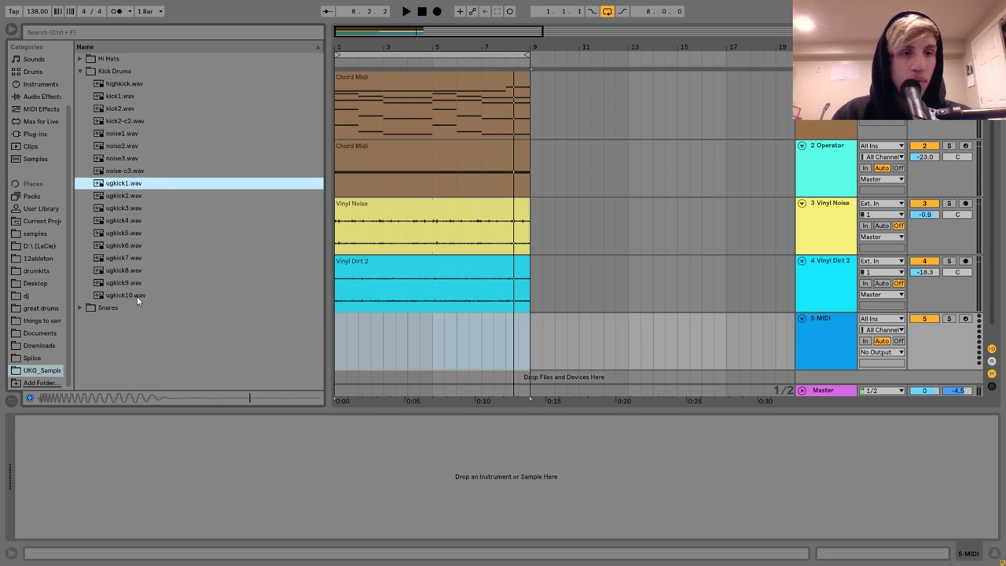
{"action": "key", "text": "Down"}
{"action": "key", "text": "Down"}
{"action": "key", "text": "Up"}
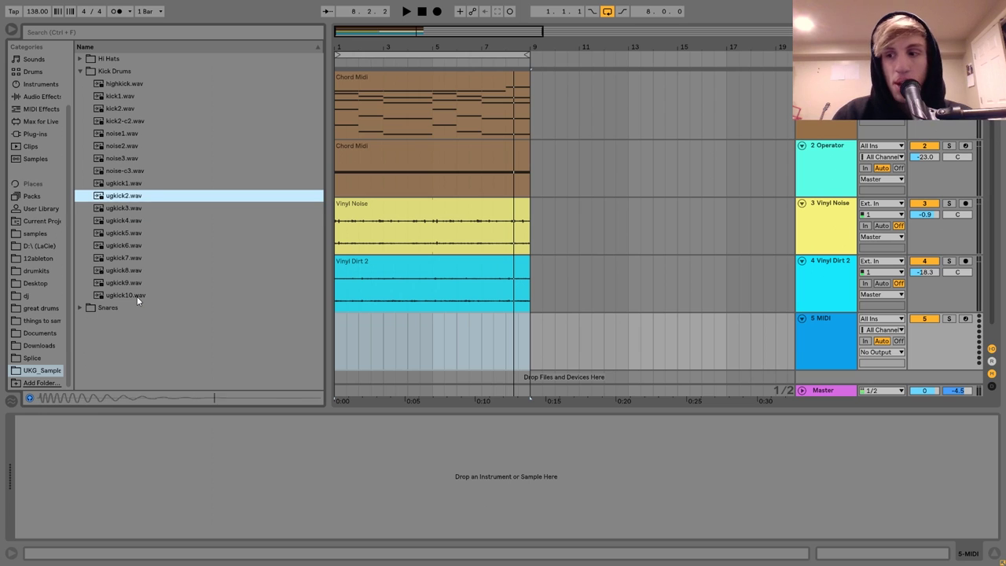
{"action": "key", "text": "Down"}
{"action": "key", "text": "Up"}
{"action": "key", "text": "Down"}
{"action": "key", "text": "Down"}
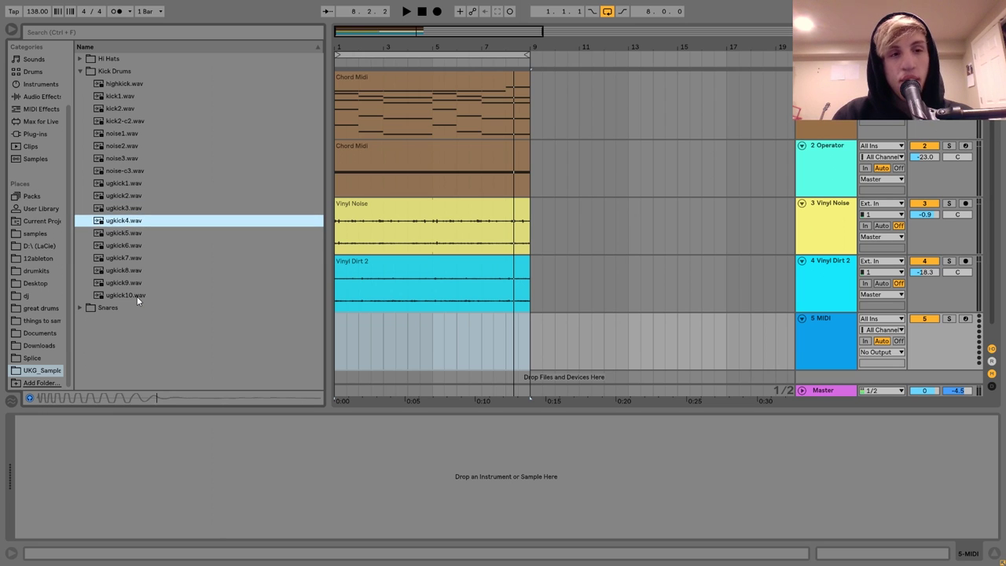
{"action": "key", "text": "Down"}
{"action": "key", "text": "Down"}
{"action": "key", "text": "Down"}
{"action": "key", "text": "Down"}
{"action": "key", "text": "Down"}
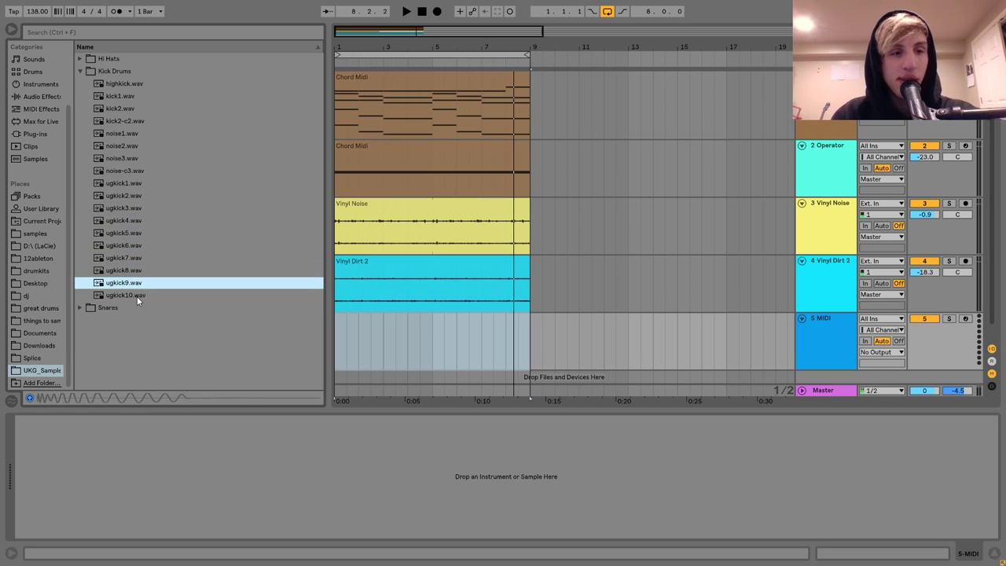
{"action": "key", "text": "Down"}
{"action": "key", "text": "Up"}
{"action": "key", "text": "Up"}
{"action": "key", "text": "Up"}
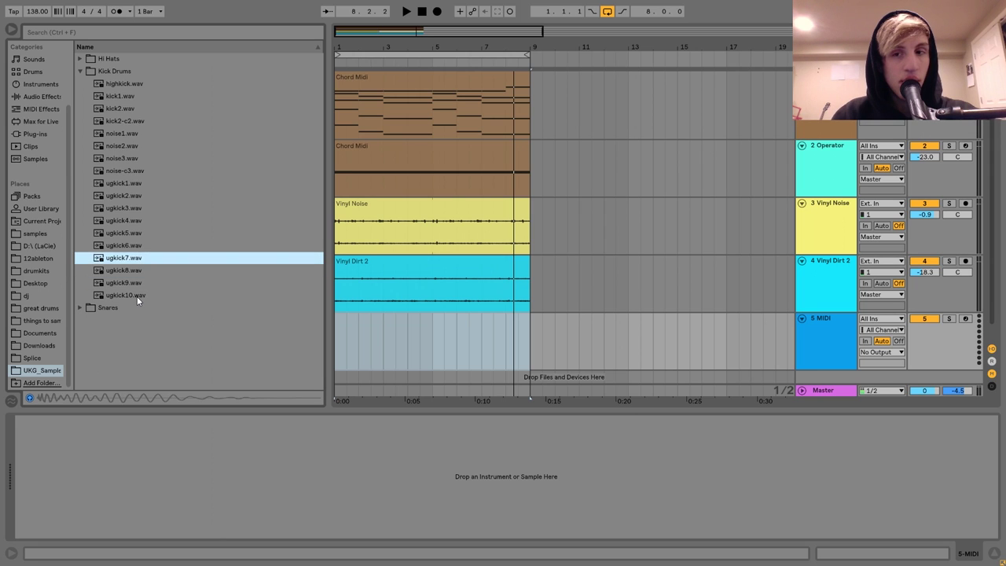
{"action": "key", "text": "Up"}
{"action": "key", "text": "Up"}
{"action": "key", "text": "Up"}
{"action": "key", "text": "Up"}
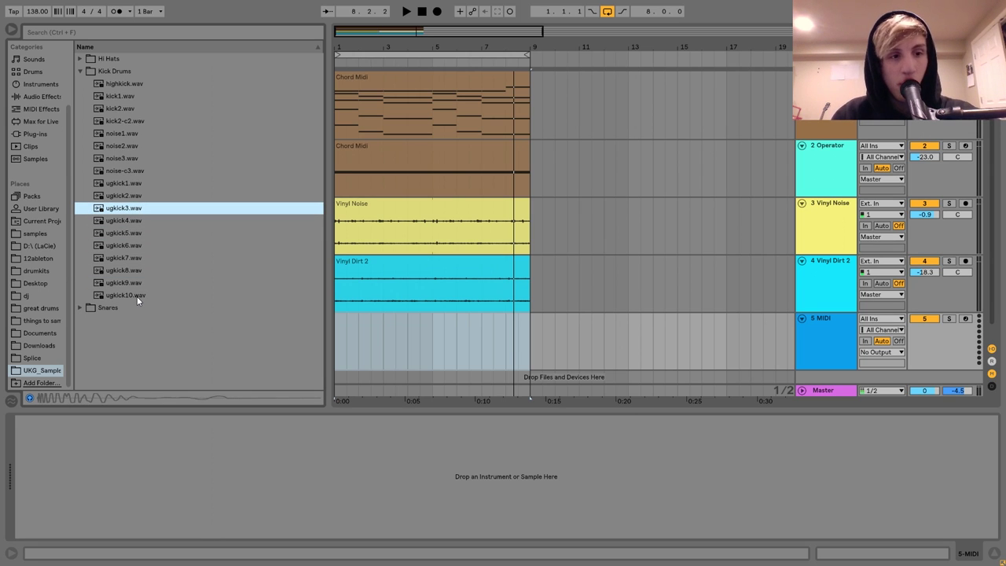
{"action": "key", "text": "Up"}
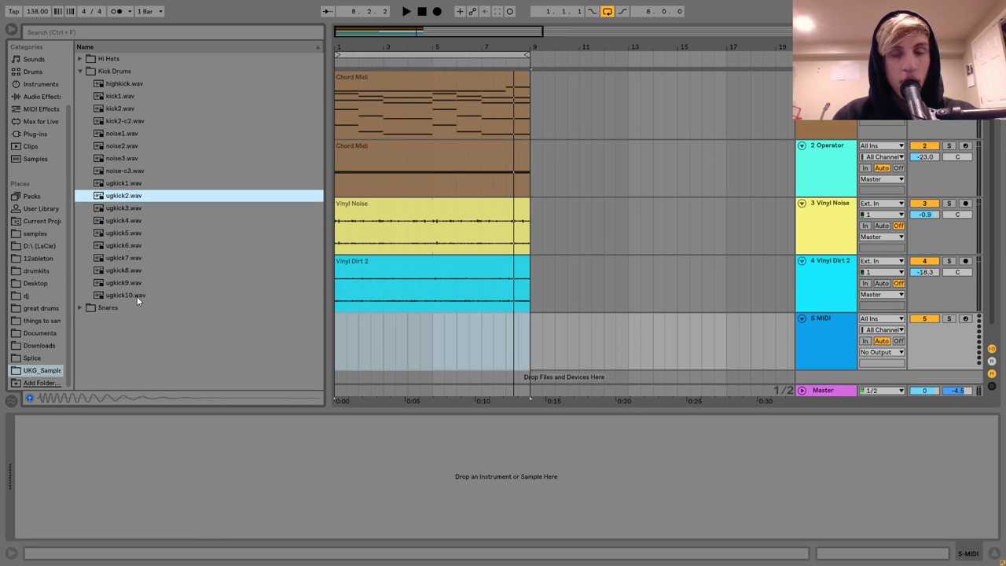
{"action": "key", "text": "Return"}
Insert another MIDI track, audition the first samples in the Snares folder, and load 33_05_SD.WAV onto the new track
{"action": "key", "text": "ctrl+shift+t"}
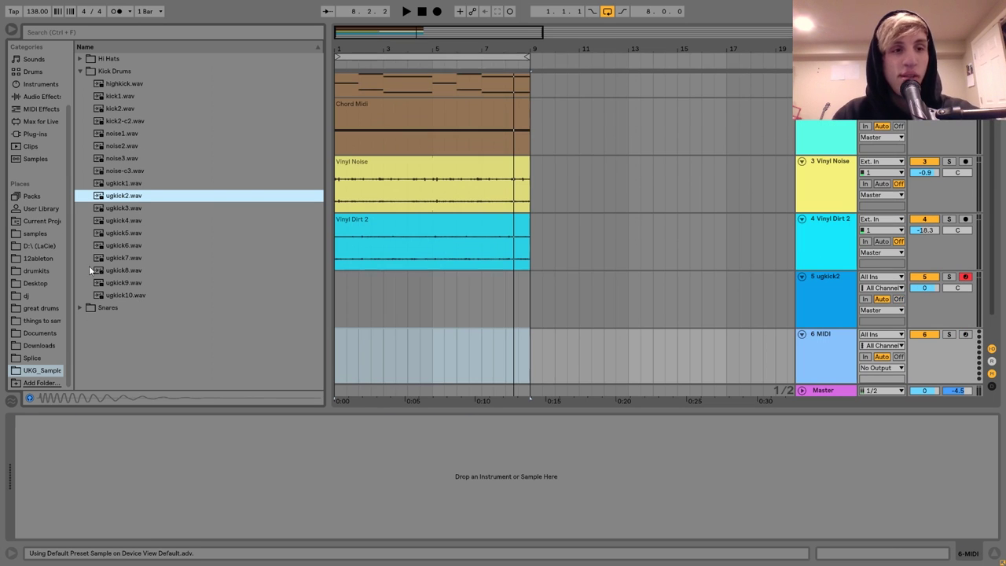
{"action": "left_click", "coordinate": [79, 308]}
{"action": "key", "text": "Down"}
{"action": "key", "text": "Down"}
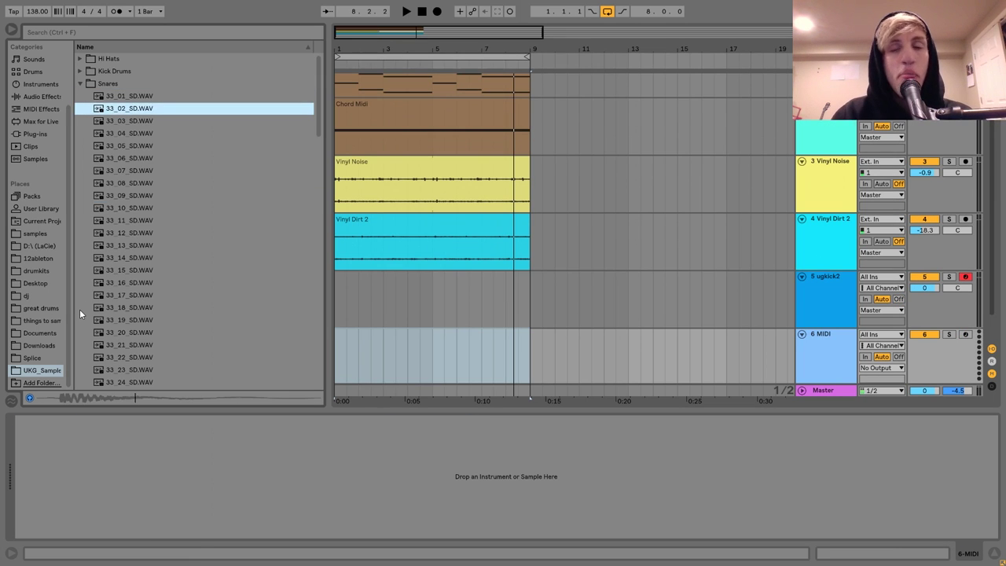
{"action": "key", "text": "Down"}
{"action": "key", "text": "Down"}
{"action": "key", "text": "Down"}
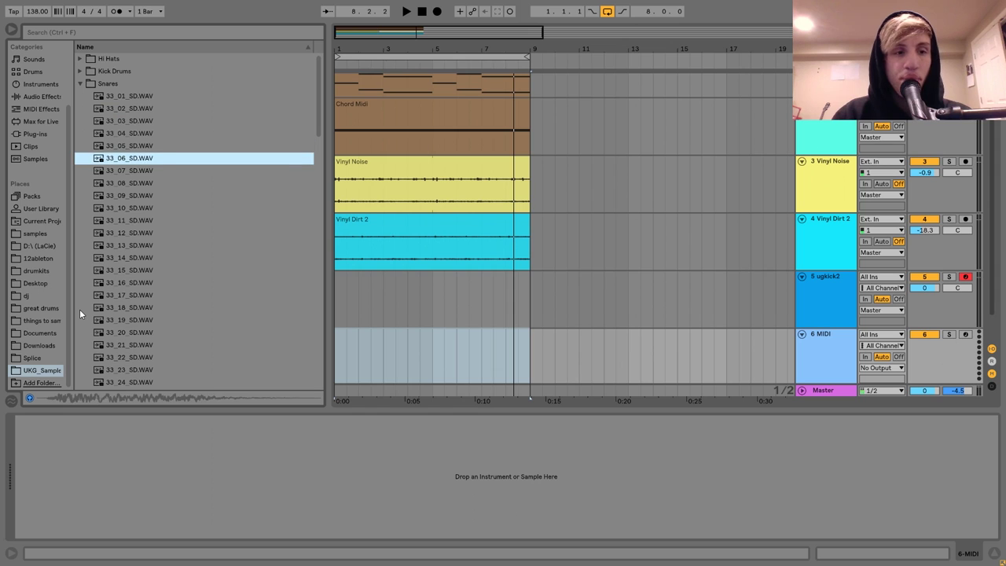
{"action": "key", "text": "Return"}
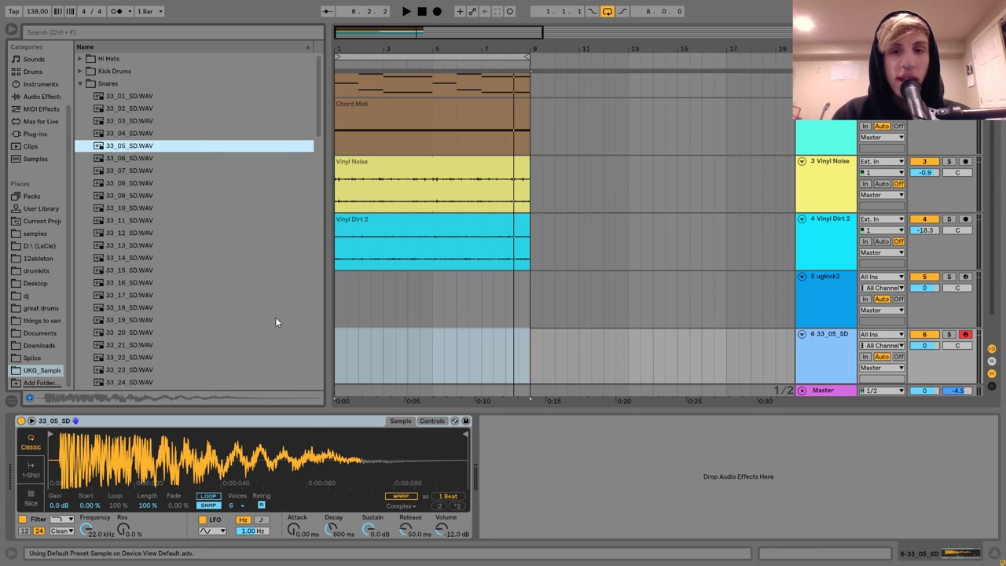
Create a four-bar MIDI clip from bar 1 on the ugkick2 track and add a C3 note at 1.1.1
{"action": "left_click_drag", "start_coordinate": [430, 314], "coordinate": [317, 292]}
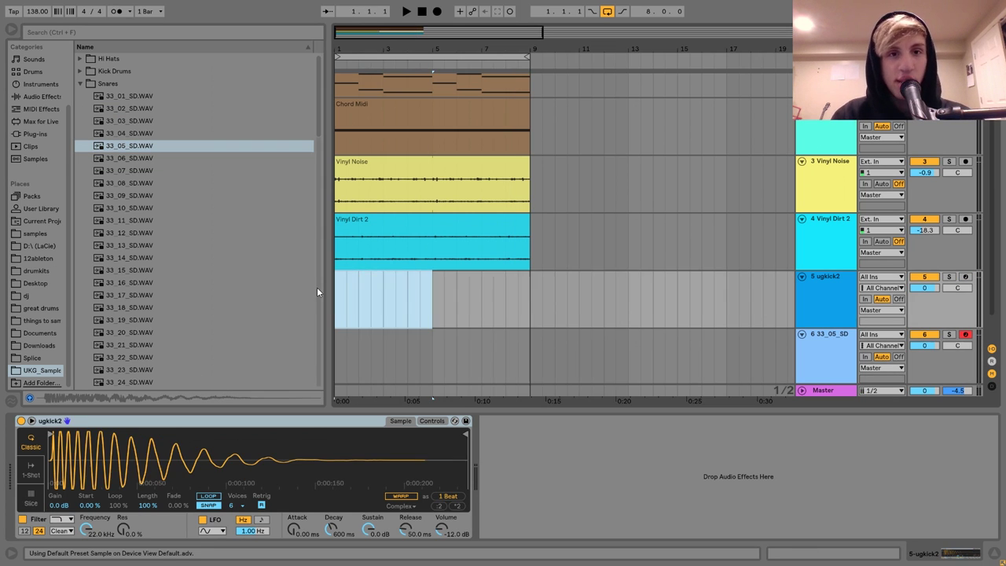
{"action": "key", "text": "ctrl+shift+m"}
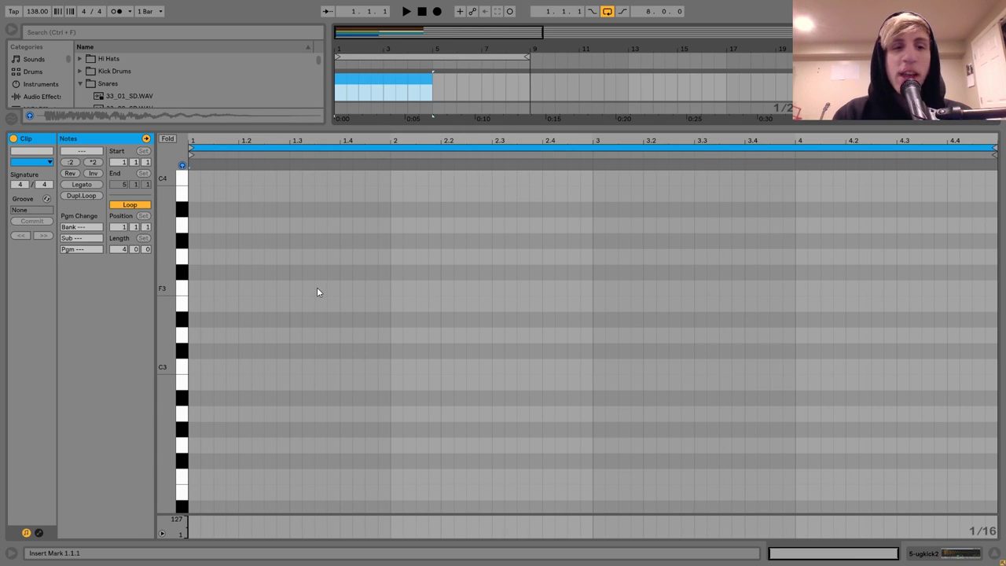
{"action": "double_click", "coordinate": [194, 367]}
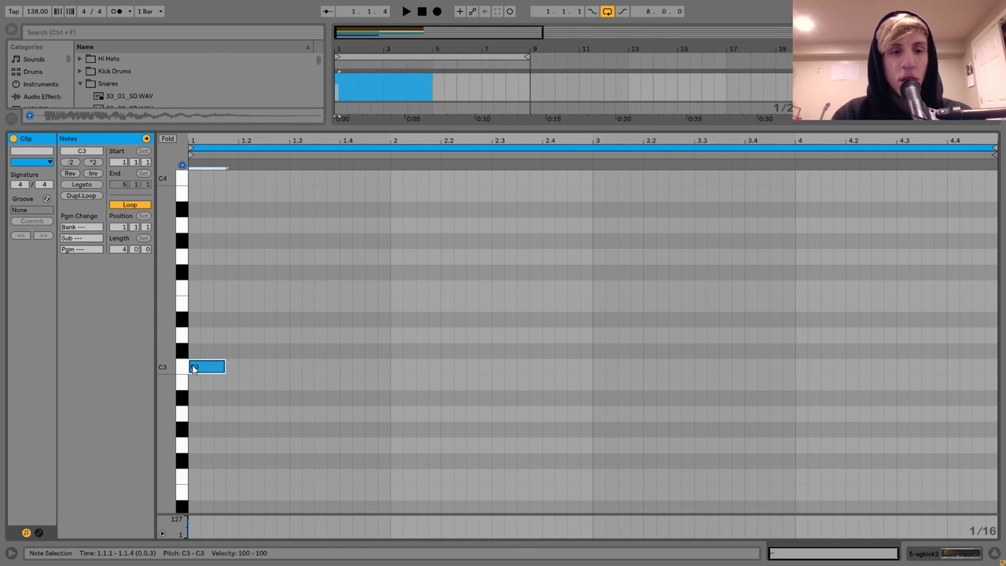
Duplicate the C3 kick note and shift the copy to 1.3.3, starting playback to check the rhythm
{"action": "key", "text": "ctrl+d"}
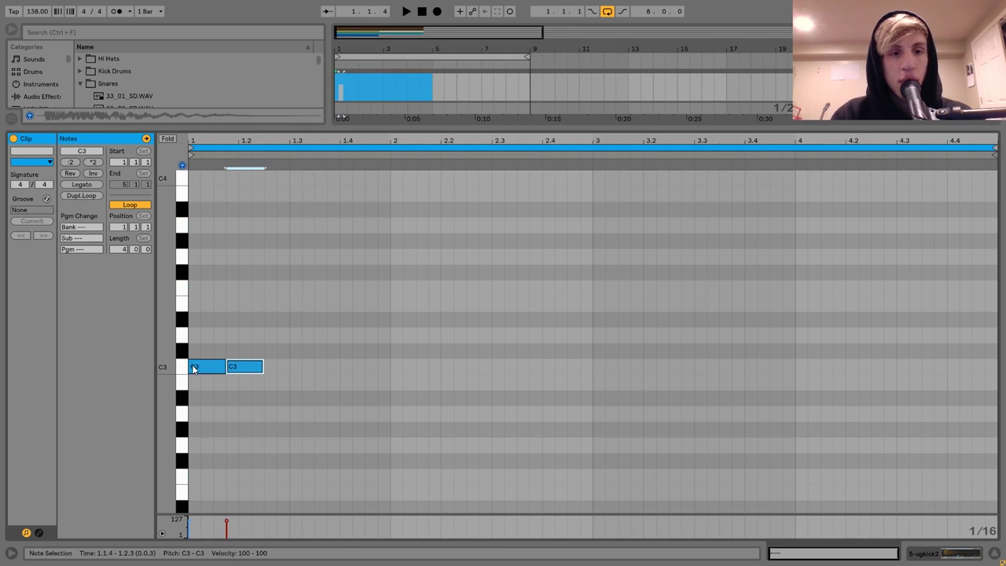
{"action": "key", "text": "Right"}
{"action": "key", "text": "Right"}
{"action": "key", "text": "Right"}
{"action": "key", "text": "space"}
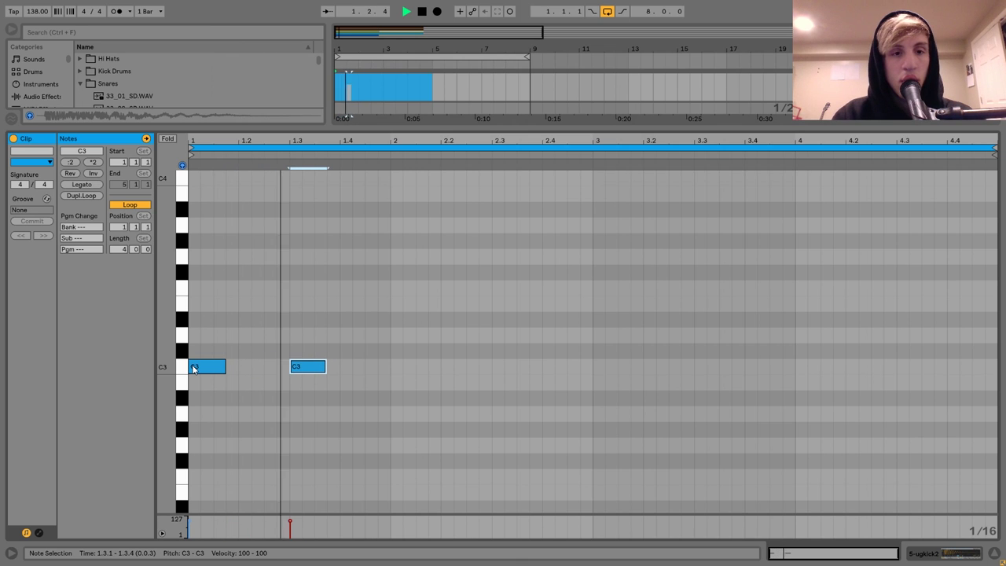
{"action": "key", "text": "Right"}
{"action": "key", "text": "Right"}
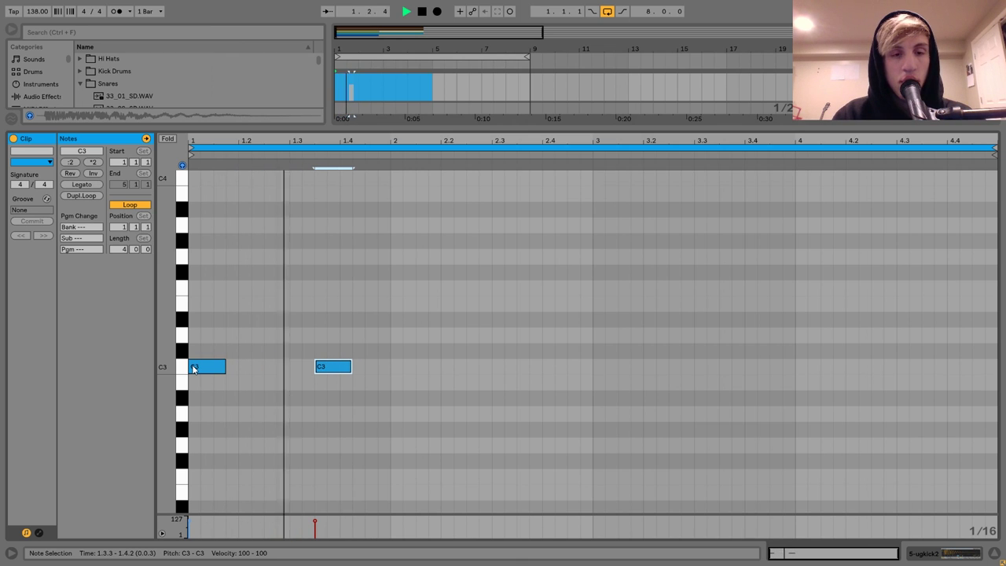
Duplicate the kick note twice more, placing the copies at 2.1.1 and 2.2.1
{"action": "key", "text": "ctrl+d"}
{"action": "key", "text": "Right"}
{"action": "key", "text": "Right"}
{"action": "key", "text": "Right"}
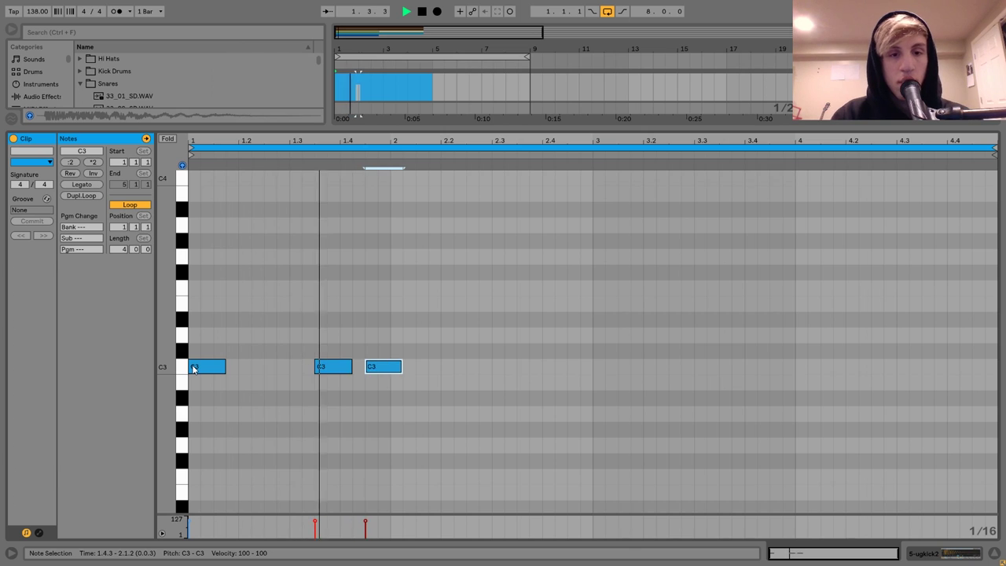
{"action": "key", "text": "ctrl+d"}
{"action": "key", "text": "Right"}
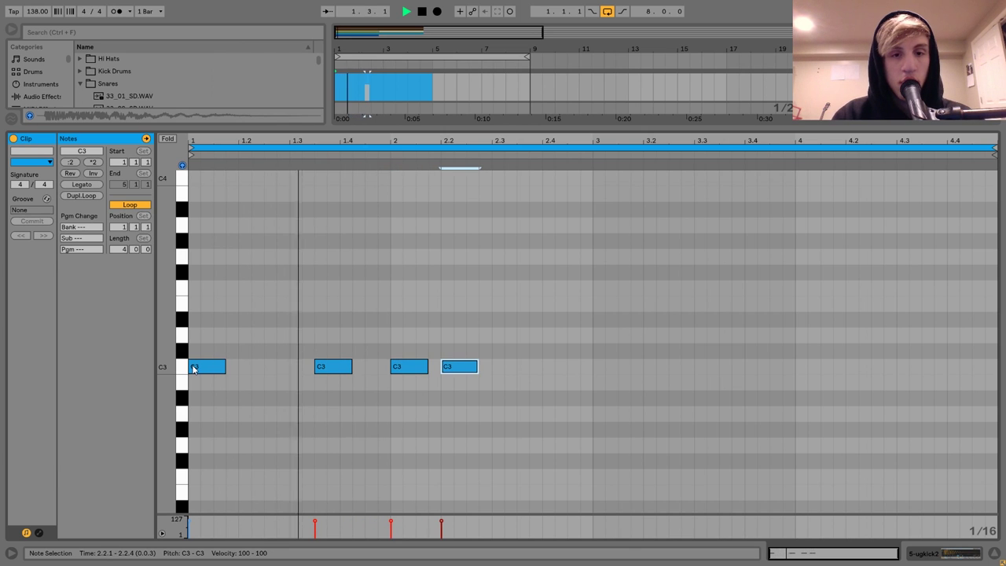
Add a fifth kick note at 2.3.3 by duplicating the previous one, and shorten it to two sixteenths
{"action": "key", "text": "ctrl+d"}
{"action": "key", "text": "Right"}
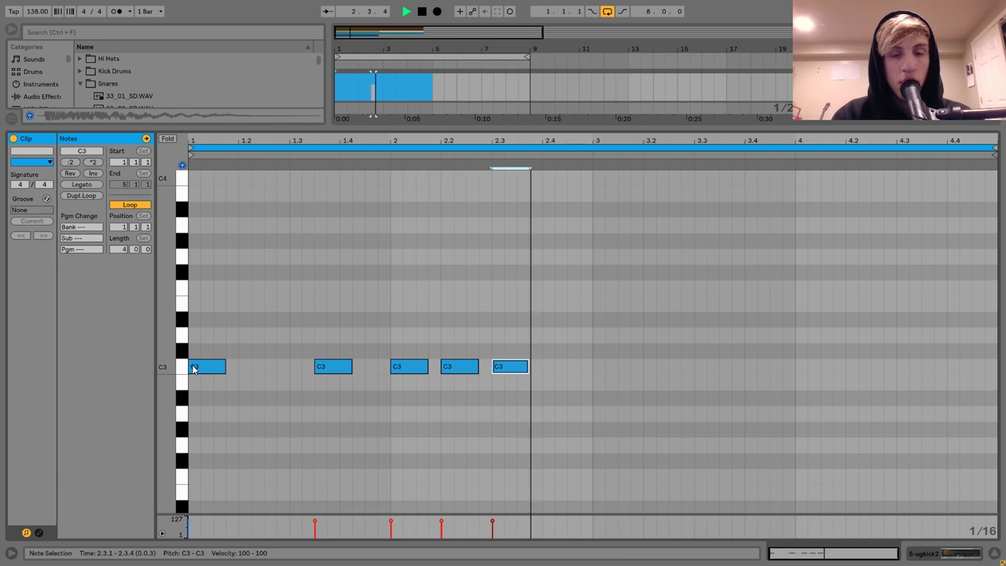
{"action": "key", "text": "Right"}
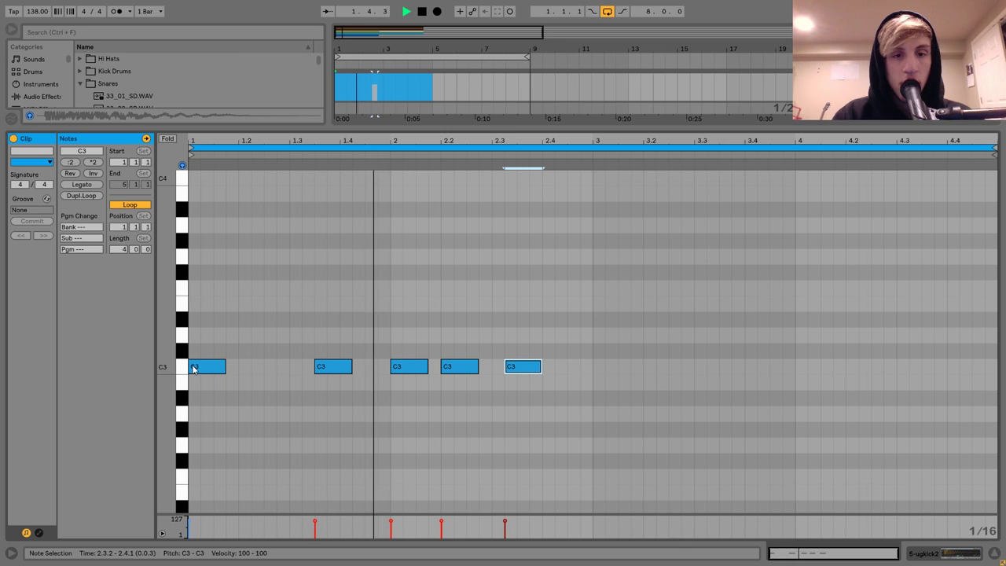
{"action": "key", "text": "Right"}
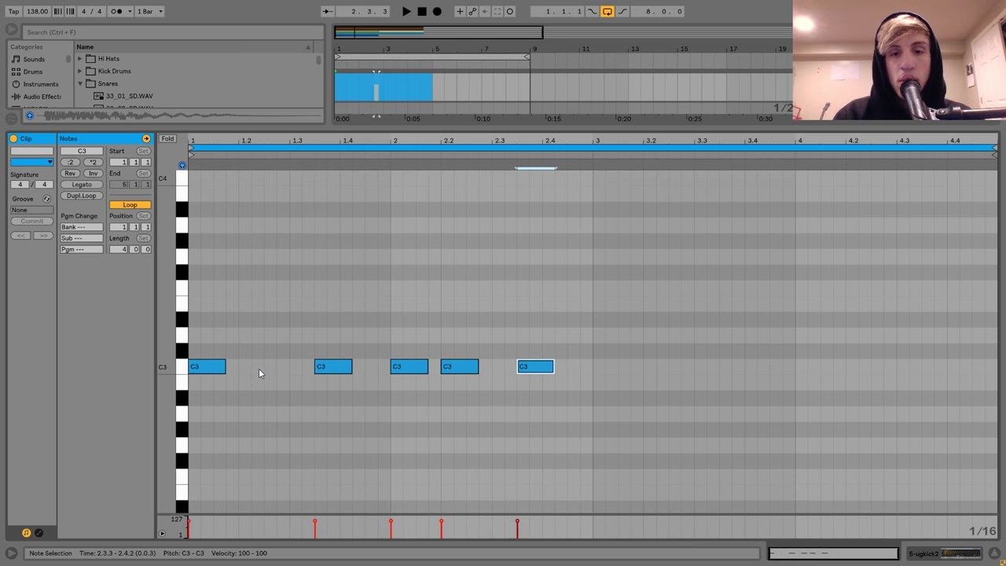
{"action": "key", "text": "shift+Left"}
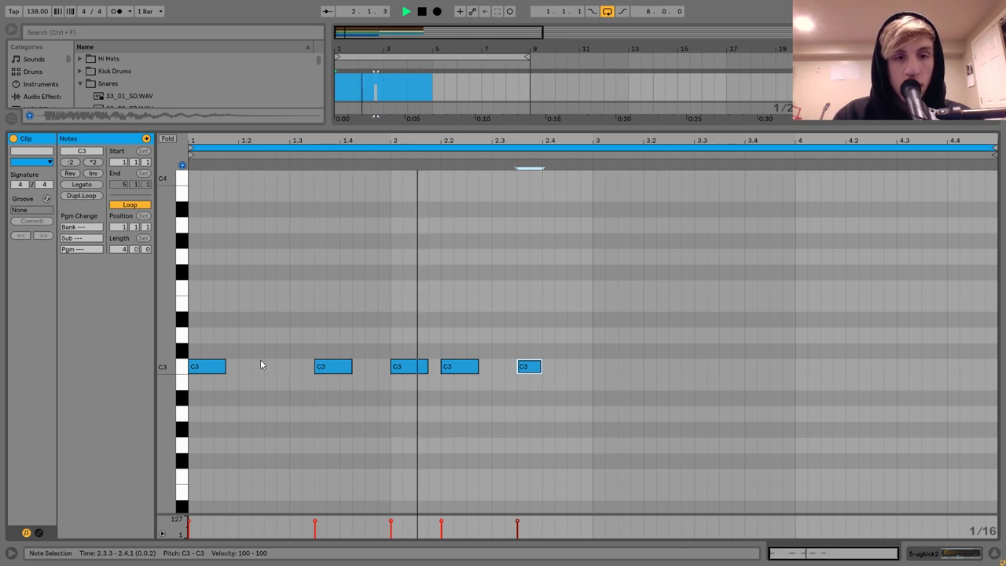
Move the second kick to 1.3.1 and the last kick to 2.3.2, lengthening the last one to three sixteenths
{"action": "left_click", "coordinate": [329, 369]}
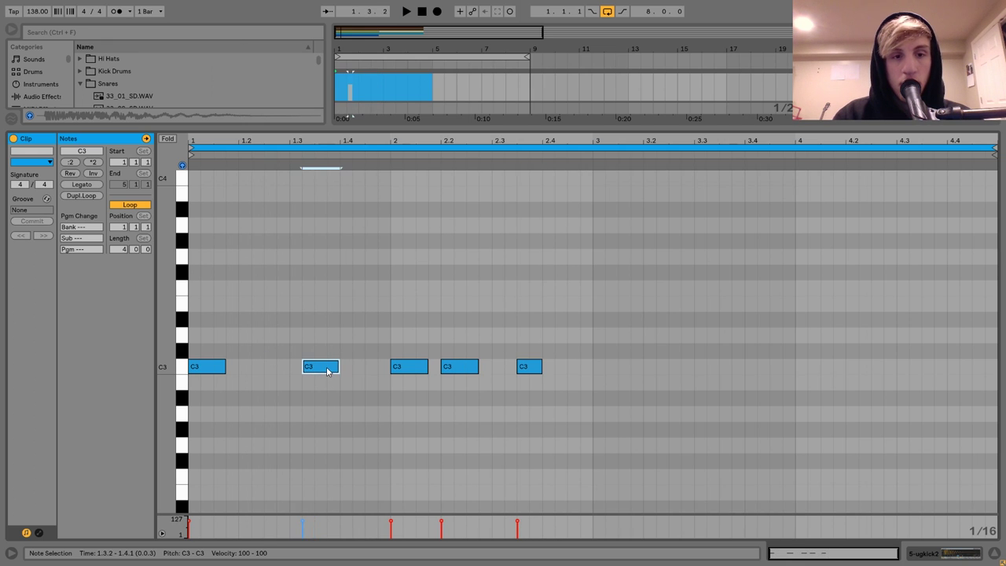
{"action": "key", "text": "Left"}
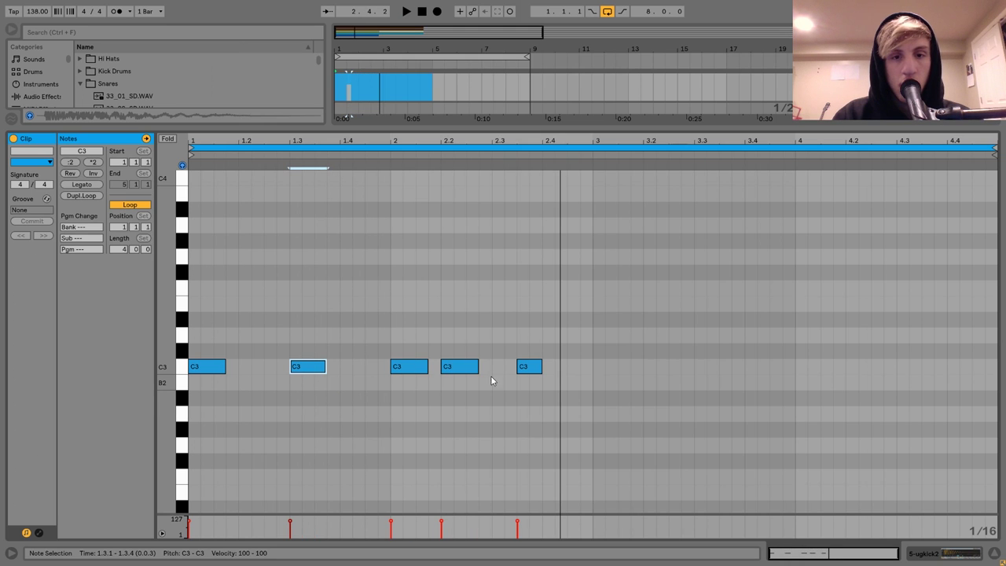
{"action": "left_click", "coordinate": [531, 367]}
{"action": "key", "text": "Left"}
{"action": "key", "text": "space"}
{"action": "key", "text": "shift+Right"}
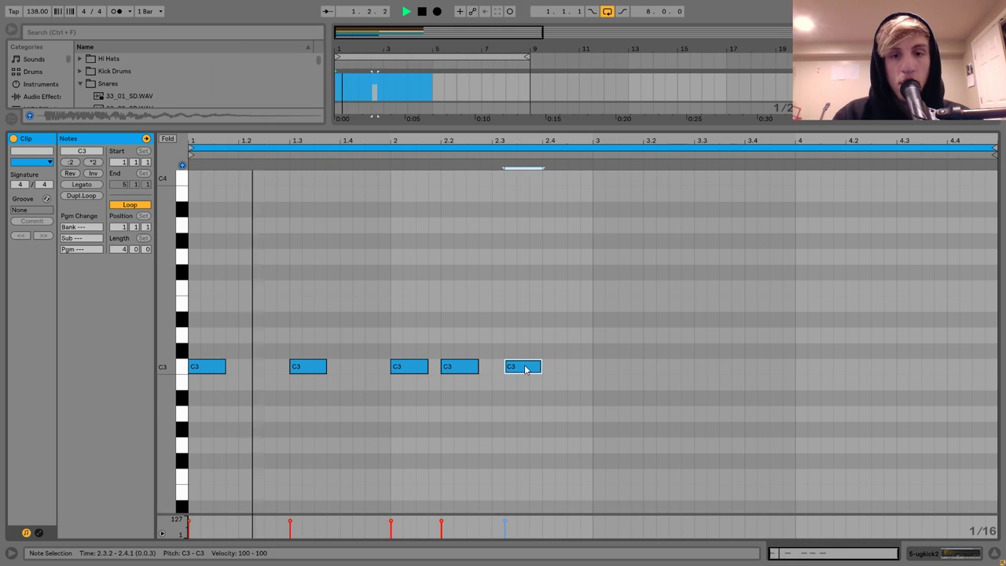
{"action": "key", "text": "space"}
Duplicate the whole kick pattern so the copy starts at bar 3, and extend the looped kick clip to bar 9
{"action": "left_click", "coordinate": [203, 337]}
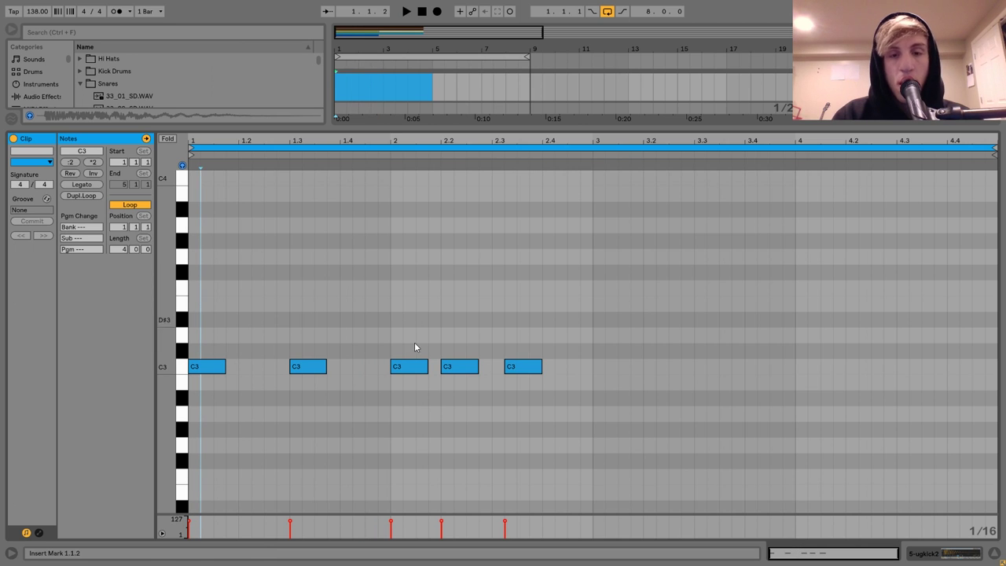
{"action": "left_click", "coordinate": [534, 366]}
{"action": "key", "text": "shift+Left"}
{"action": "key", "text": "ctrl+a"}
{"action": "key", "text": "ctrl+d"}
{"action": "key", "text": "Right"}
{"action": "key", "text": "Right"}
{"action": "key", "text": "Right"}
{"action": "key", "text": "Right"}
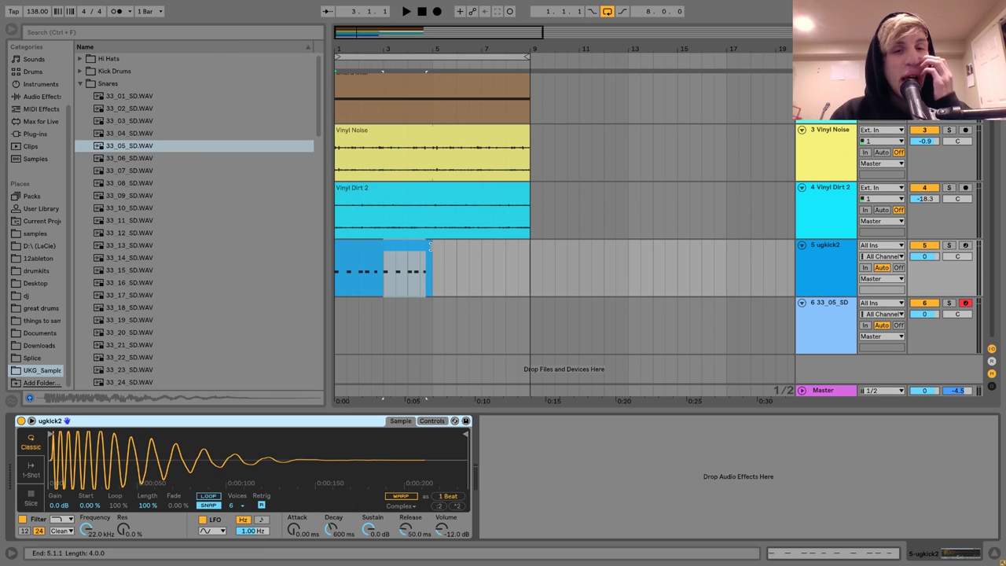
{"action": "left_click_drag", "start_coordinate": [429, 246], "coordinate": [531, 264]}
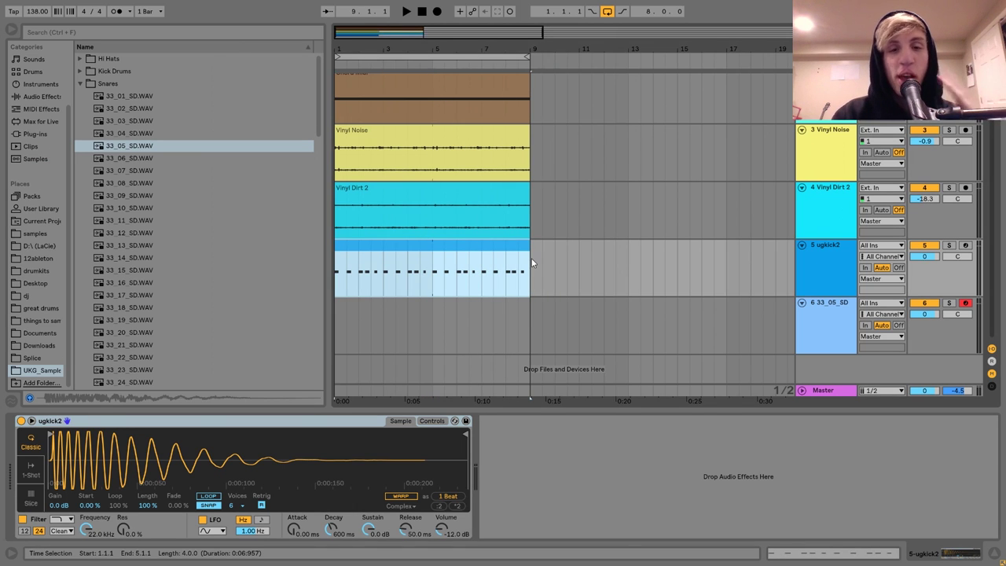
Create a four-bar MIDI clip from bar 1 on the 33_05_SD track and add a one-beat C3 note at 1.2.1
{"action": "left_click", "coordinate": [493, 323]}
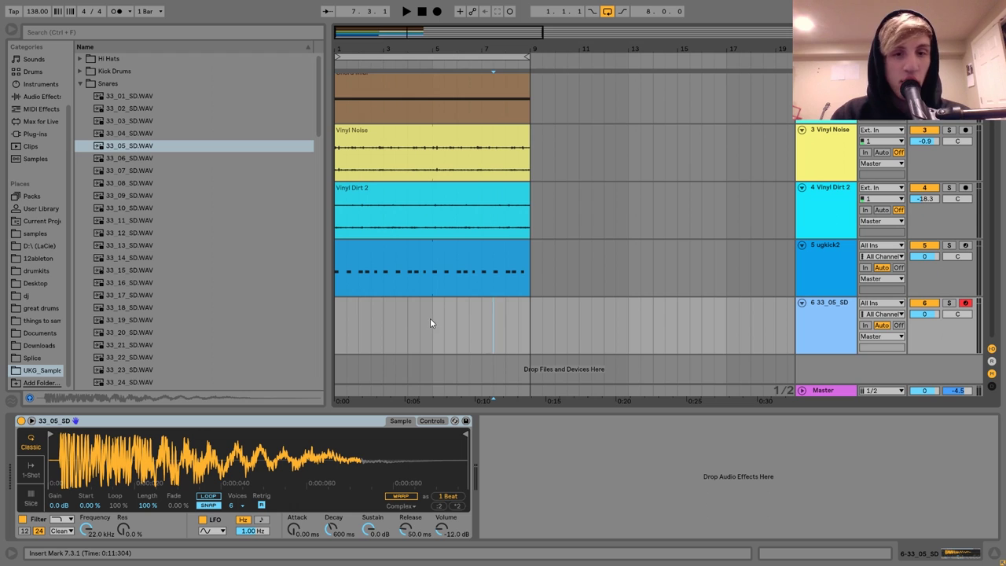
{"action": "left_click_drag", "start_coordinate": [430, 319], "coordinate": [330, 317]}
{"action": "key", "text": "ctrl+shift+m"}
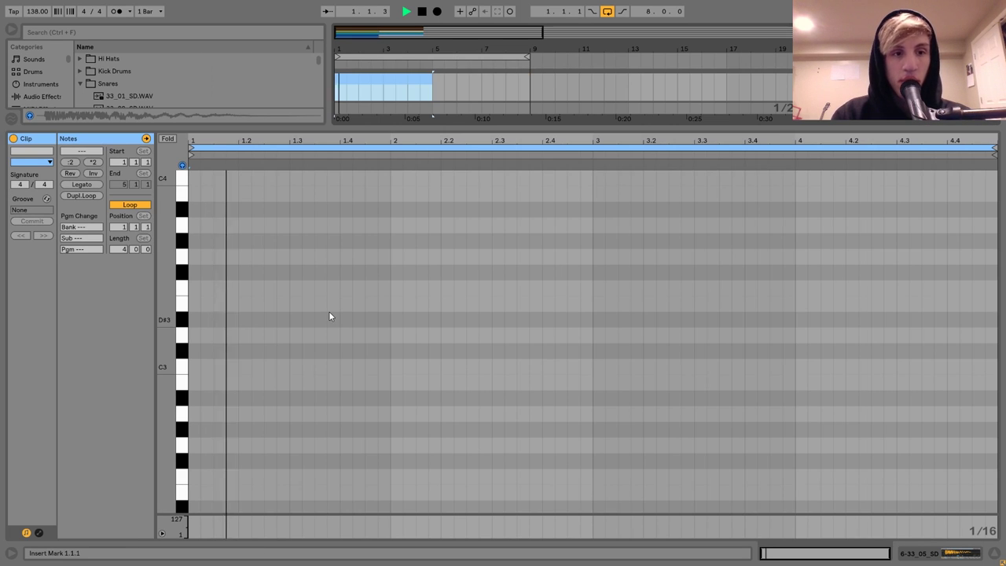
{"action": "left_click", "coordinate": [239, 373]}
{"action": "double_click", "coordinate": [239, 369]}
{"action": "key", "text": "shift+Right"}
{"action": "key", "text": "shift+Right"}
{"action": "key", "text": "shift+Right"}
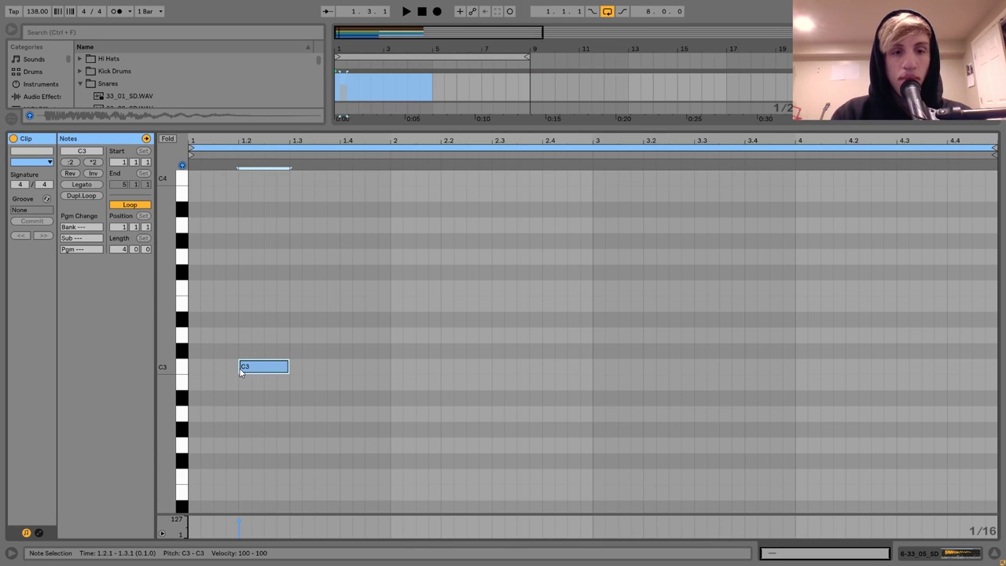
Duplicate the snare note and shift the copy to start at 1.3.4
{"action": "key", "text": "ctrl+d"}
{"action": "key", "text": "Right"}
{"action": "key", "text": "Right"}
{"action": "key", "text": "Right"}
{"action": "key", "text": "Right"}
{"action": "key", "text": "space"}
{"action": "key", "text": "Left"}
{"action": "key", "text": "Left"}
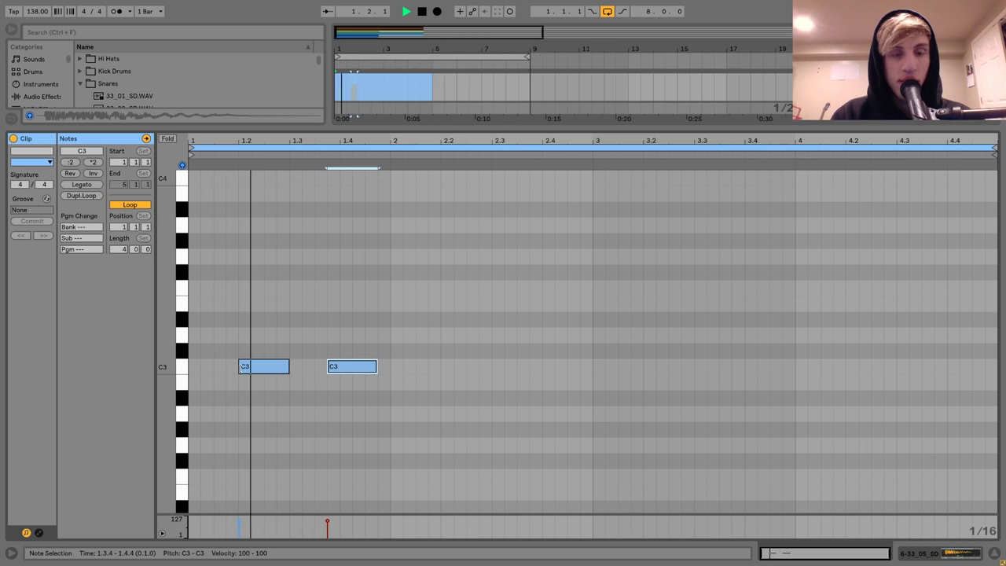
Add a third snare note at 2.2.2 by duplicating the second one and shifting the copy
{"action": "key", "text": "space"}
{"action": "key", "text": "ctrl+d"}
{"action": "key", "text": "Right"}
{"action": "key", "text": "Right"}
{"action": "key", "text": "Right"}
{"action": "key", "text": "Right"}
{"action": "key", "text": "Right"}
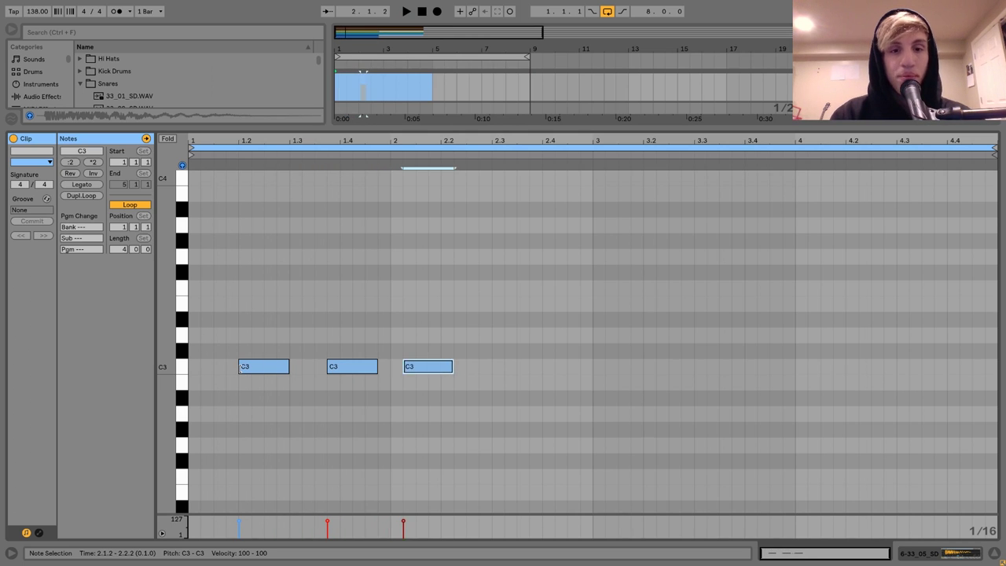
{"action": "key", "text": "space"}
{"action": "key", "text": "Right"}
Add a fourth snare note at 2.4.1 by duplicating the third one and shifting the copy
{"action": "key", "text": "ctrl+d"}
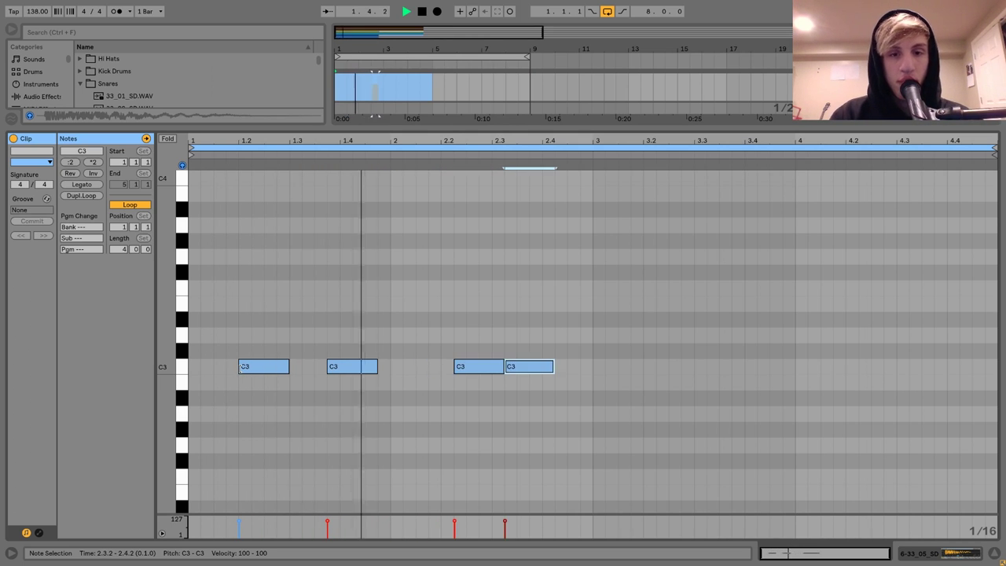
{"action": "key", "text": "Right"}
{"action": "key", "text": "Right"}
{"action": "key", "text": "Right"}
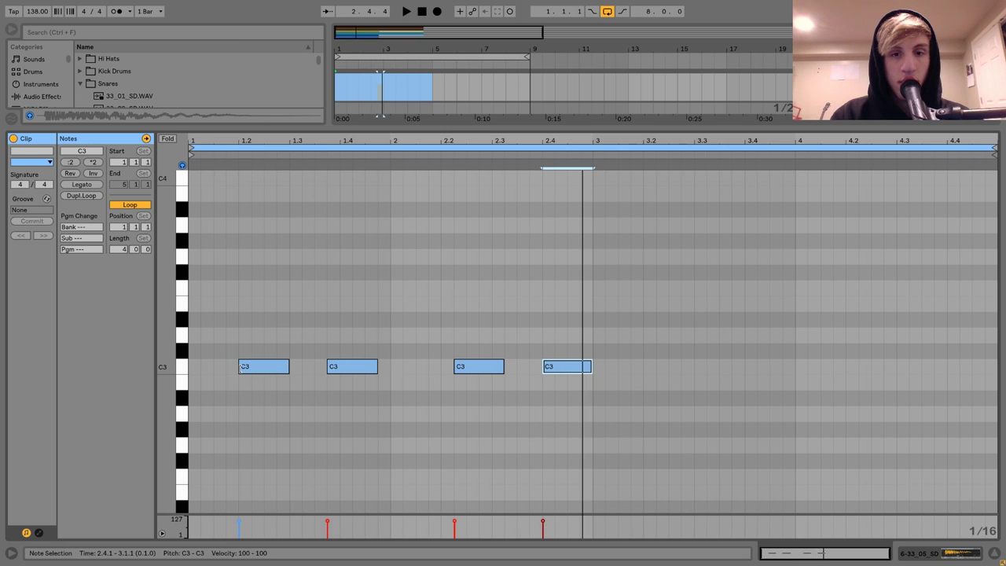
In the kick clip, move the note at 2.3.3 to 2.3.1 and duplicate it so the copy starts at 2.3.2
{"action": "left_click", "coordinate": [378, 83]}
{"action": "key", "text": "Up"}
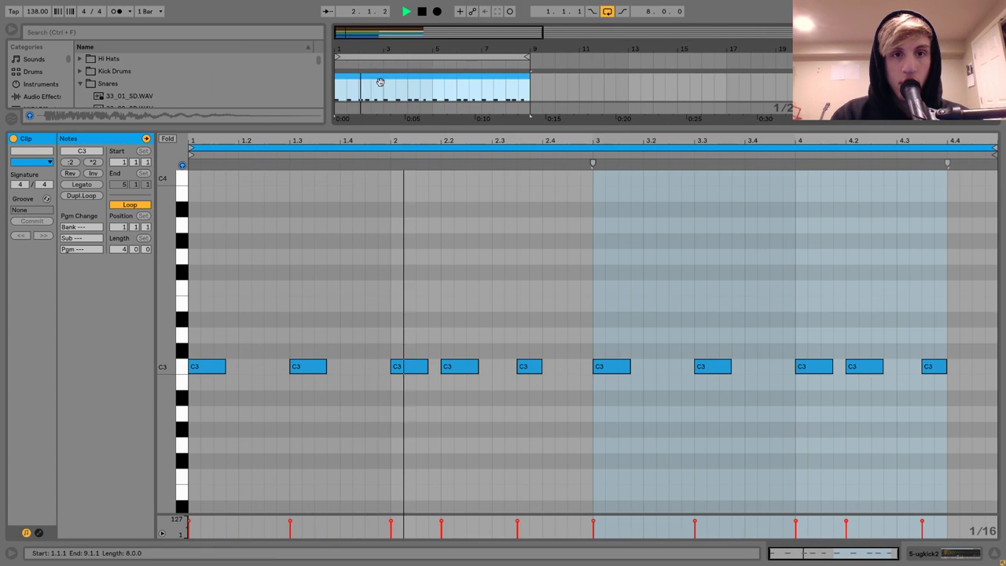
{"action": "left_click", "coordinate": [530, 366]}
{"action": "key", "text": "Left"}
{"action": "key", "text": "Left"}
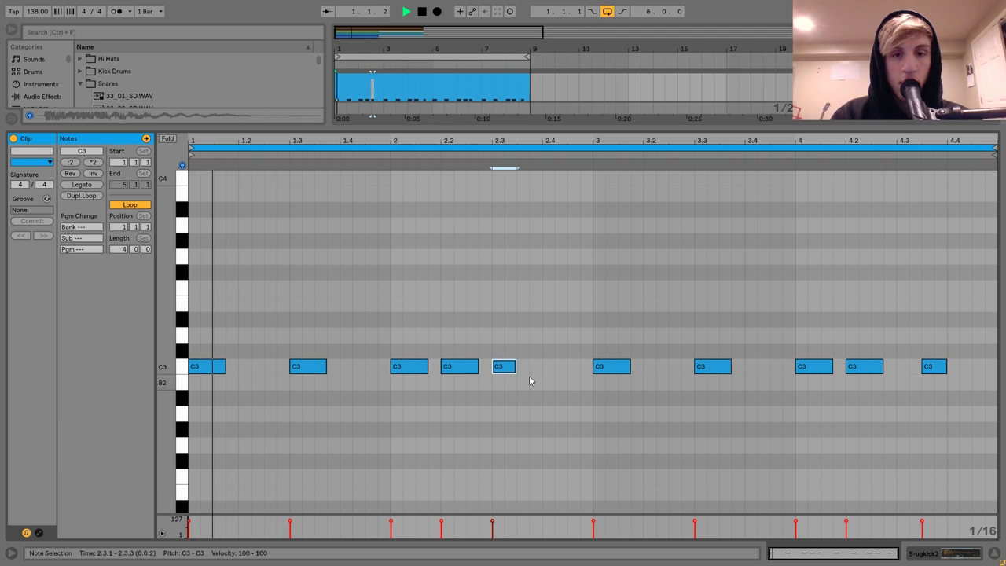
{"action": "key", "text": "ctrl+d"}
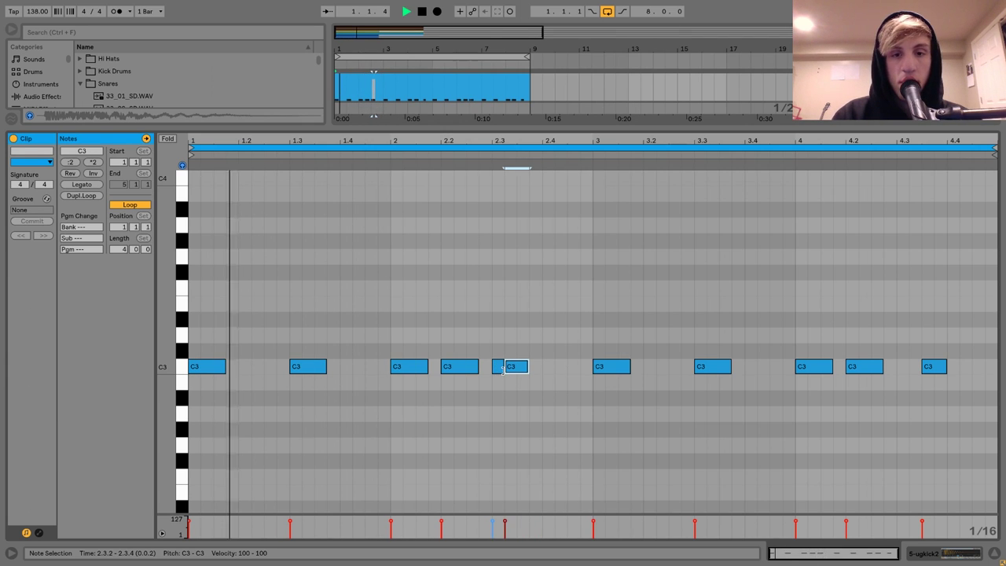
Reopen the snare clip, select the range from 2.4.1 to 3.1.1, and play back the pattern
{"action": "left_click", "coordinate": [422, 81]}
{"action": "key", "text": "space"}
{"action": "left_click", "coordinate": [422, 93]}
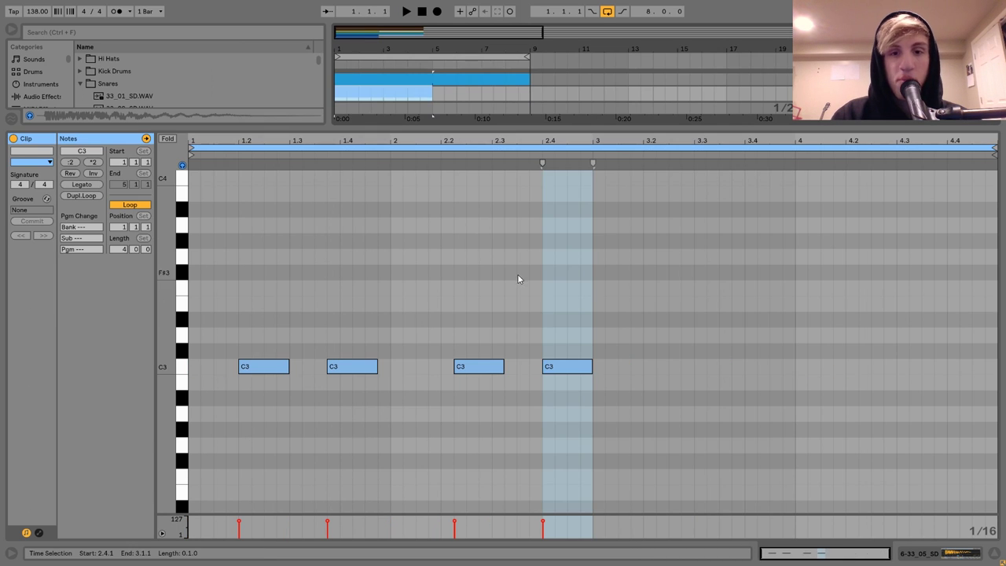
{"action": "left_click_drag", "start_coordinate": [536, 289], "coordinate": [565, 390]}
{"action": "key", "text": "space"}
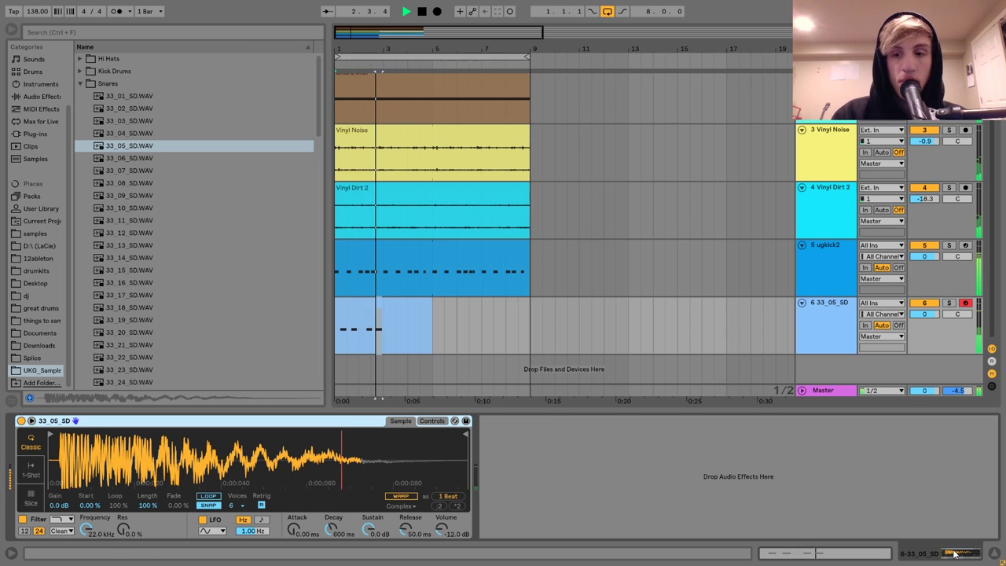
Repeat the first two bars of the snare clip along its track up to bar 9, and play the result
{"action": "key", "text": "shift+Tab"}
{"action": "left_click", "coordinate": [385, 337]}
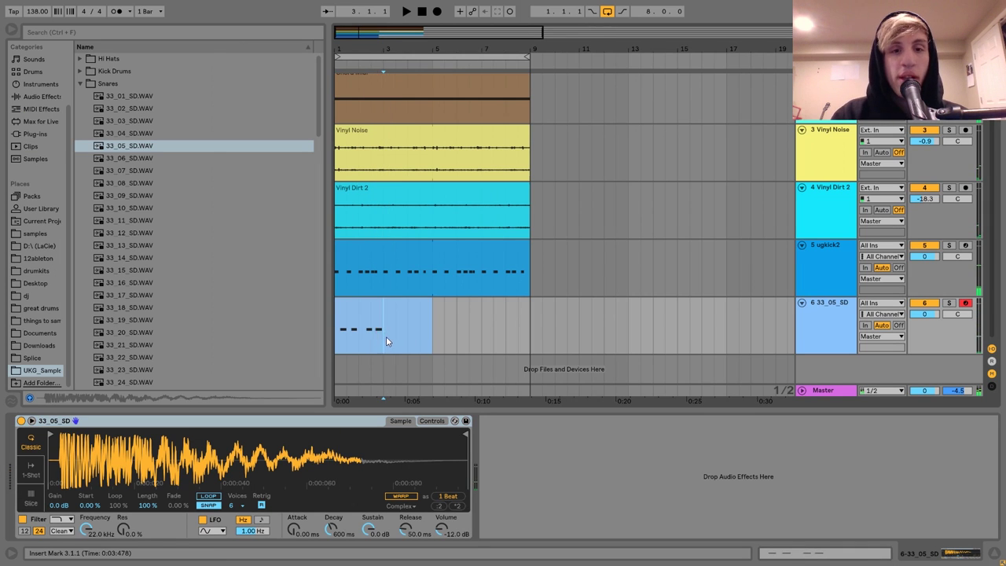
{"action": "key", "text": "ctrl+d"}
{"action": "key", "text": "ctrl+d"}
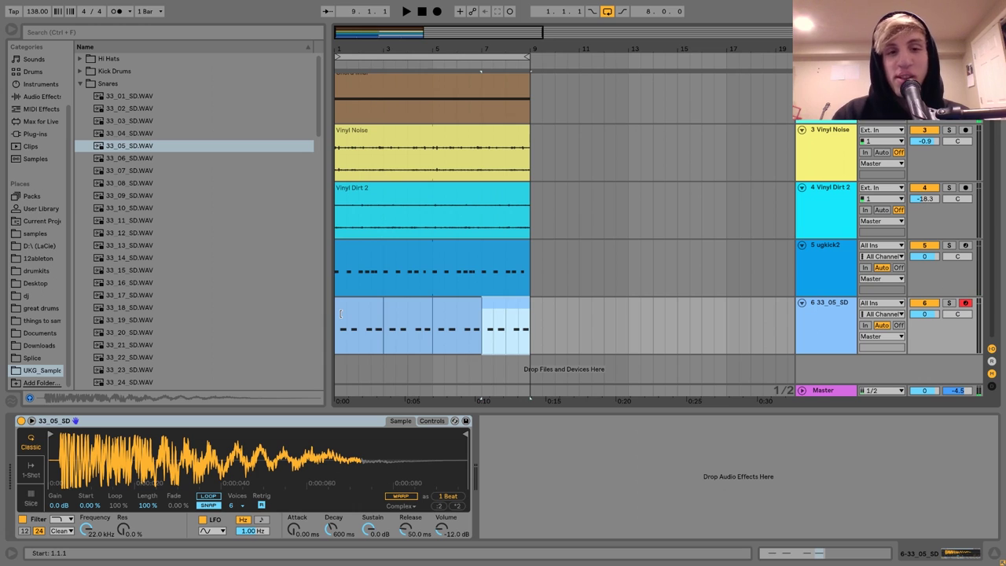
{"action": "left_click", "coordinate": [340, 313]}
{"action": "key", "text": "space"}
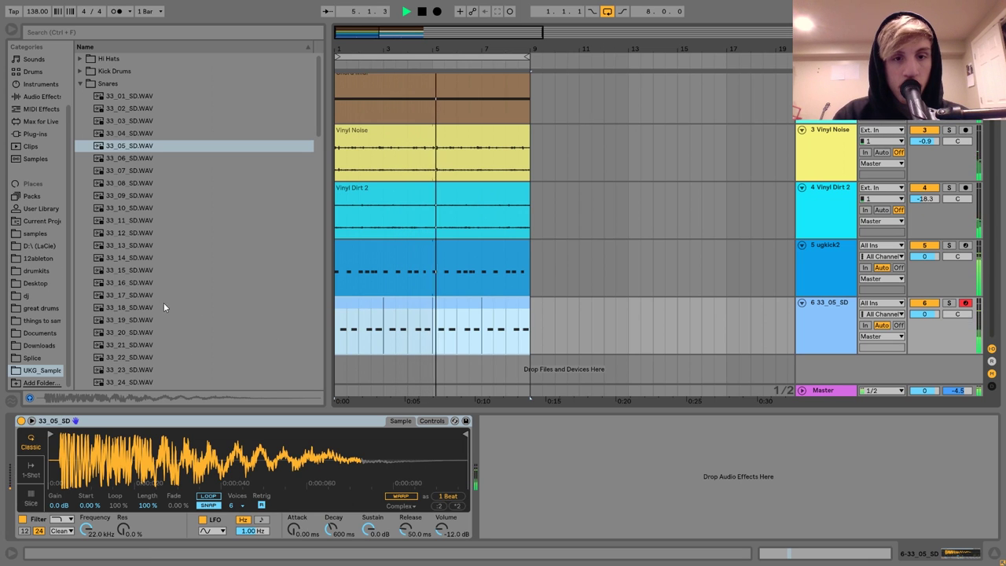
Duplicate bars 1 to 3 of the kick and snare tracks together three times up to bar 9, then select all the copies
{"action": "left_click_drag", "start_coordinate": [382, 292], "coordinate": [336, 330]}
{"action": "key", "text": "space"}
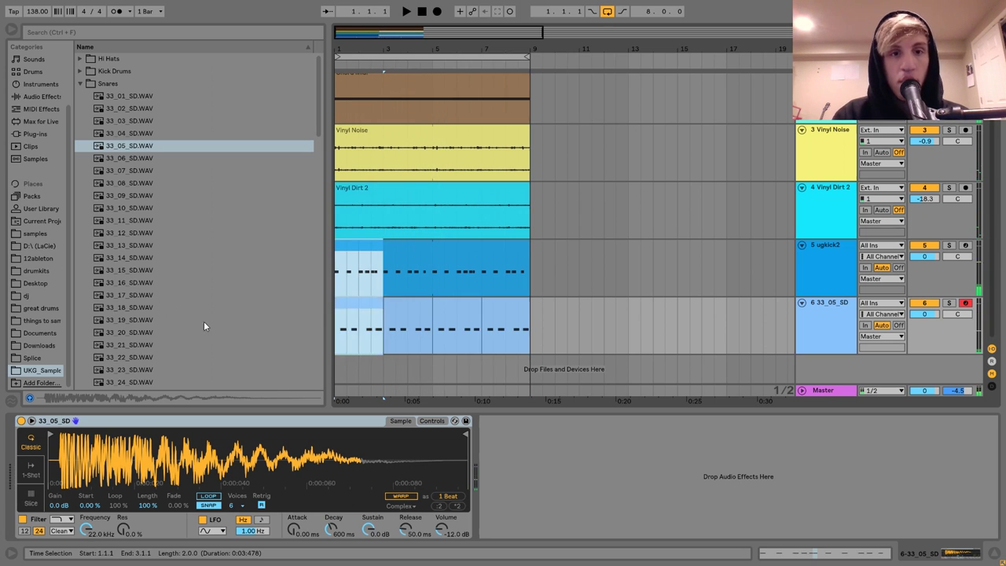
{"action": "key", "text": "space"}
{"action": "key", "text": "ctrl+d"}
{"action": "key", "text": "ctrl+d"}
{"action": "key", "text": "ctrl+d"}
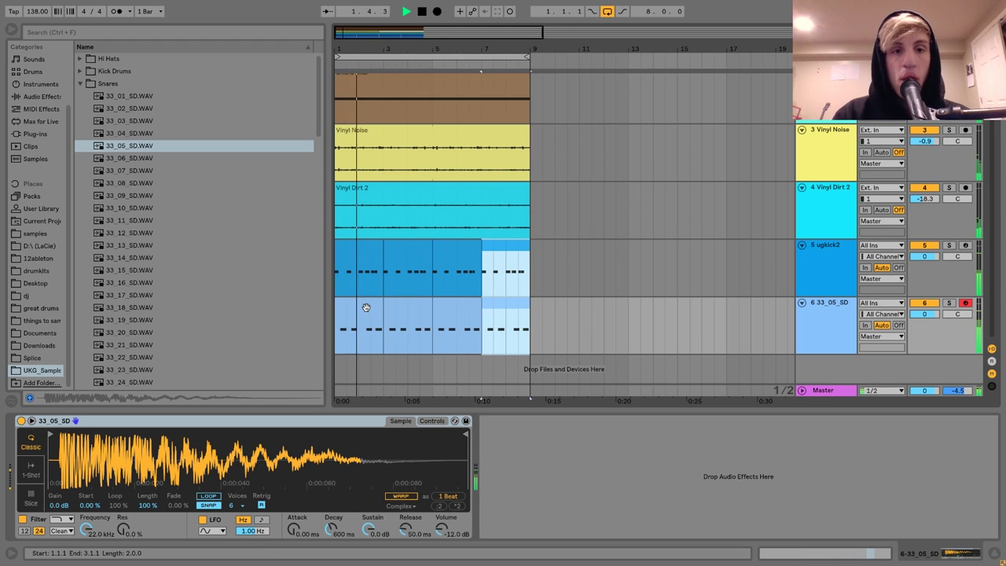
{"action": "left_click", "coordinate": [366, 306], "text": "shift"}
Audition the snare samples from 33_18_SD.WAV onward and replace the snare track's sample with 33_41_SD.WAV
{"action": "left_click", "coordinate": [140, 307]}
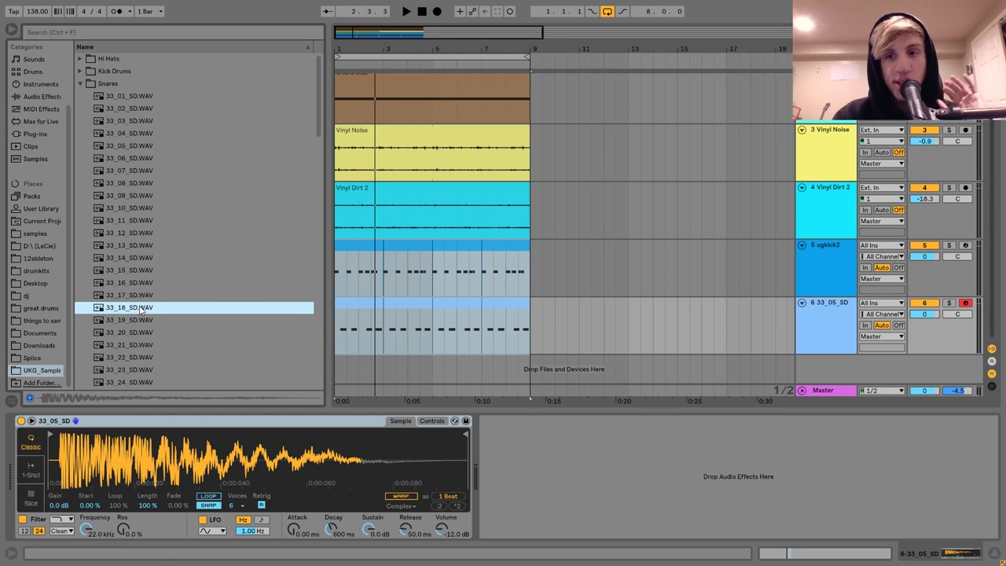
{"action": "key", "text": "Down"}
{"action": "key", "text": "Down"}
{"action": "key", "text": "Up"}
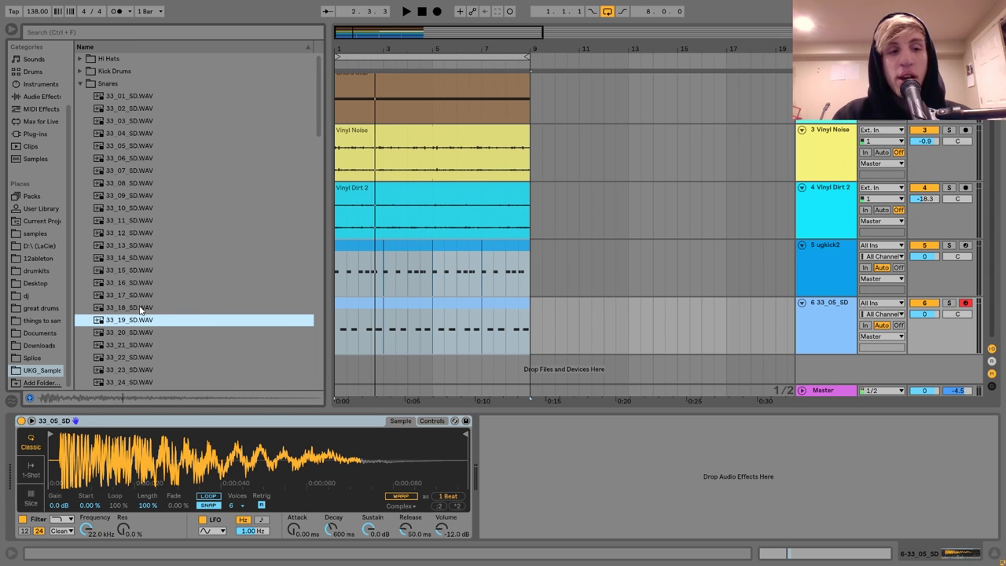
{"action": "key", "text": "Up"}
{"action": "key", "text": "Down"}
{"action": "key", "text": "Down"}
{"action": "key", "text": "Down"}
{"action": "key", "text": "Down"}
{"action": "key", "text": "Down"}
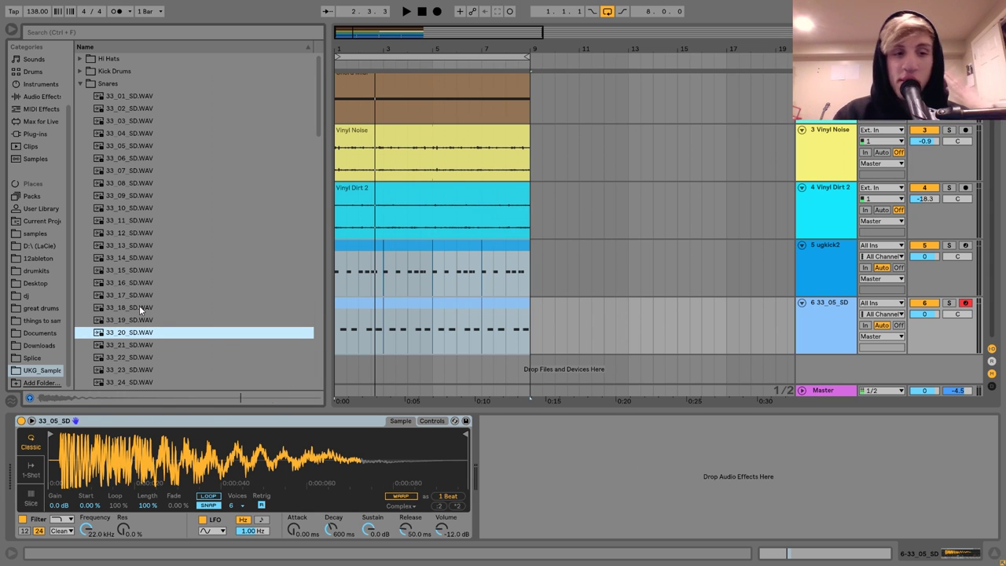
{"action": "key", "text": "Down"}
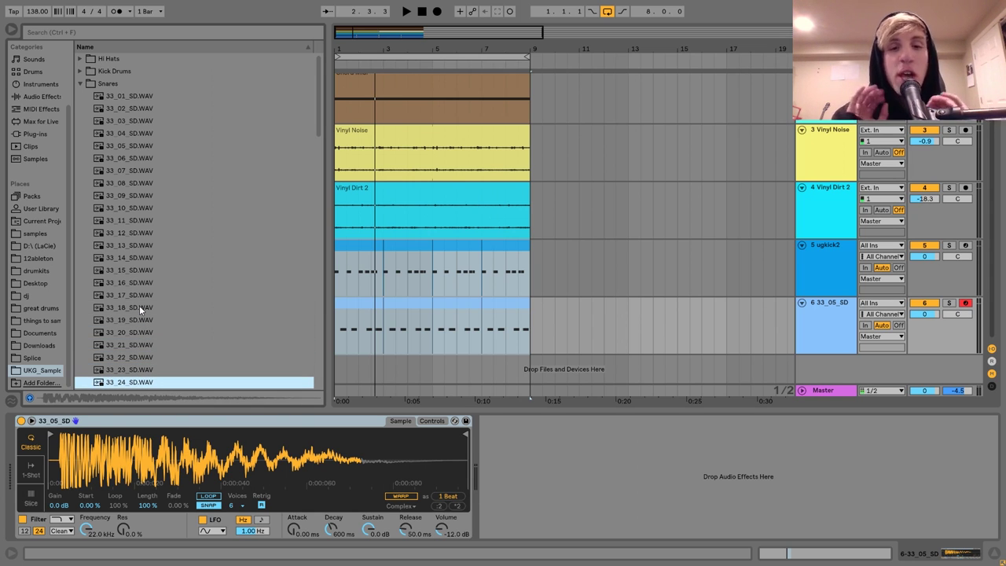
{"action": "key", "text": "Down"}
{"action": "key", "text": "Down"}
{"action": "key", "text": "Down"}
{"action": "key", "text": "Down"}
{"action": "key", "text": "Down"}
{"action": "key", "text": "Down"}
{"action": "key", "text": "Down"}
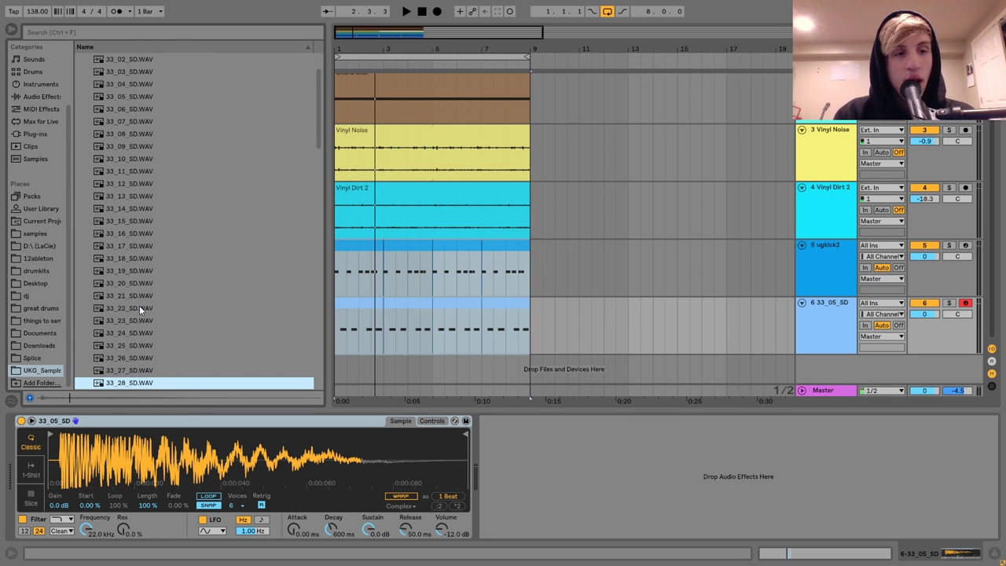
{"action": "key", "text": "Down"}
{"action": "key", "text": "Down"}
{"action": "key", "text": "Down"}
{"action": "key", "text": "Down"}
{"action": "key", "text": "Down"}
{"action": "key", "text": "Down"}
{"action": "key", "text": "Down"}
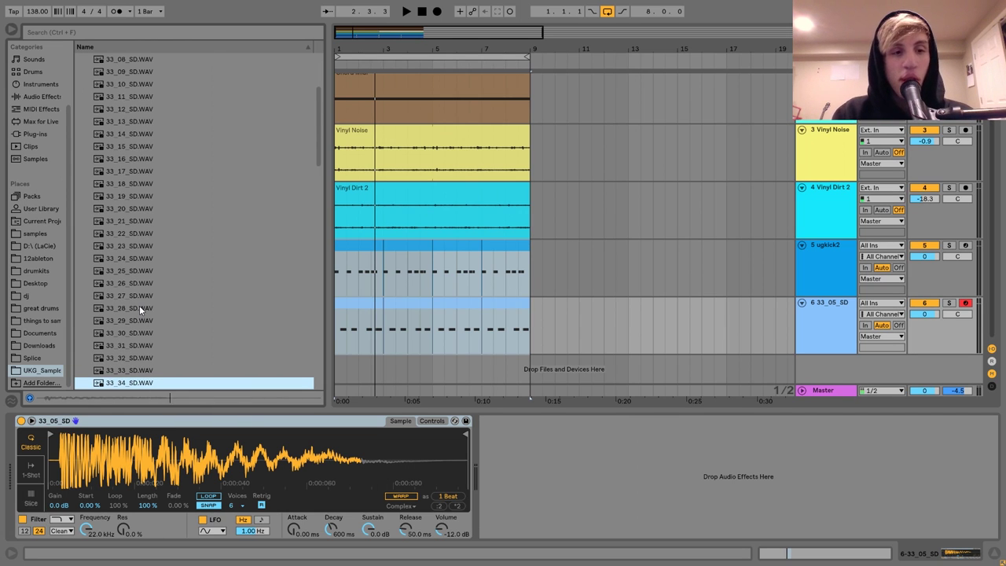
{"action": "key", "text": "Down"}
{"action": "key", "text": "Down"}
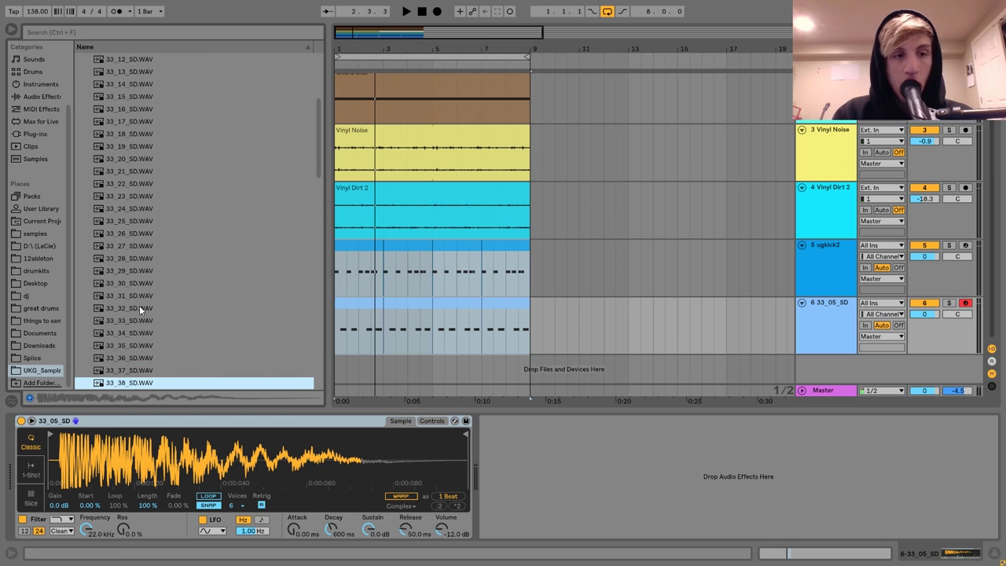
{"action": "key", "text": "Down"}
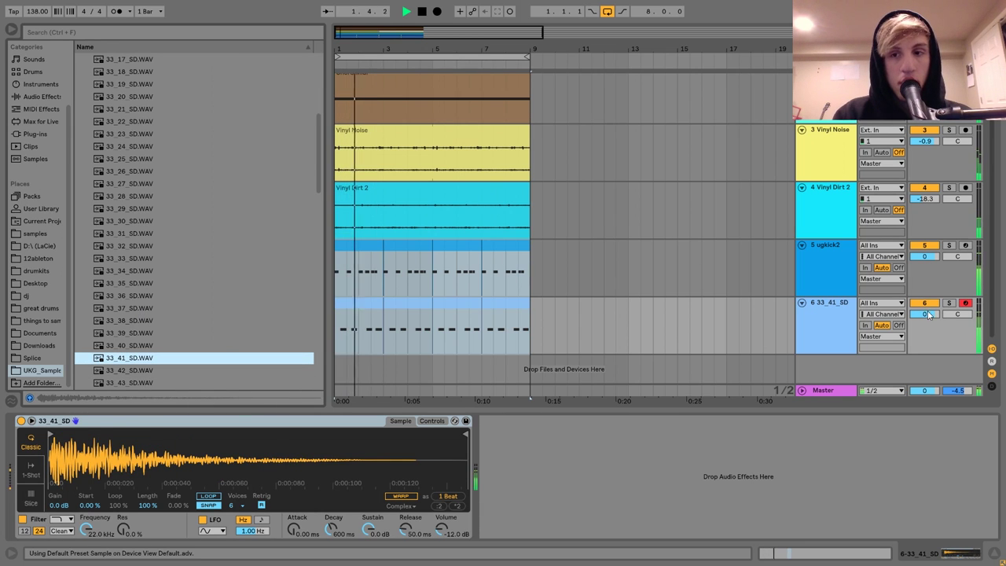
Transpose the ugkick2 sample to -4 st and lower the kick track's volume to -2.2 dB
{"action": "left_click", "coordinate": [837, 254]}
{"action": "left_click", "coordinate": [431, 421]}
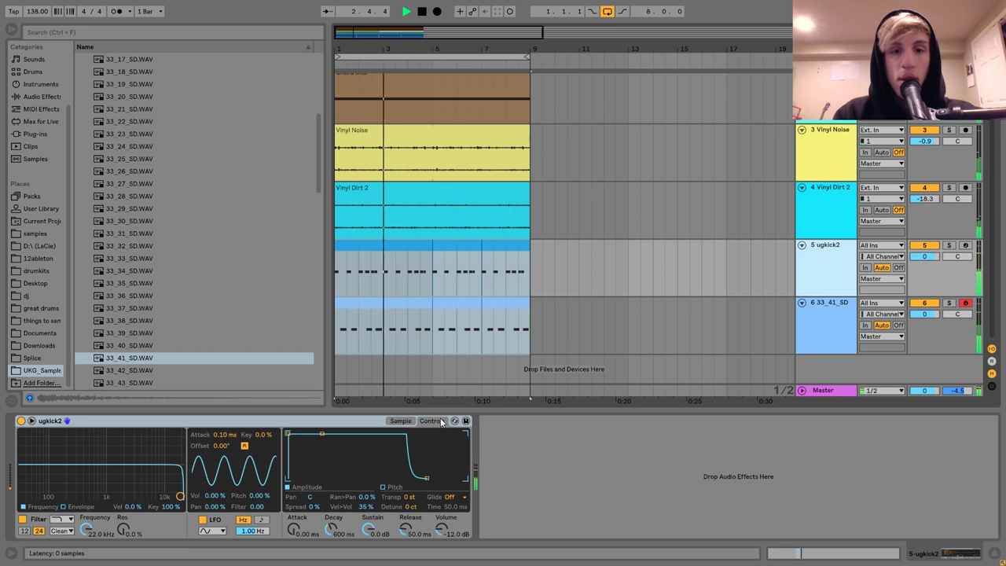
{"action": "left_click_drag", "start_coordinate": [414, 501], "coordinate": [414, 511]}
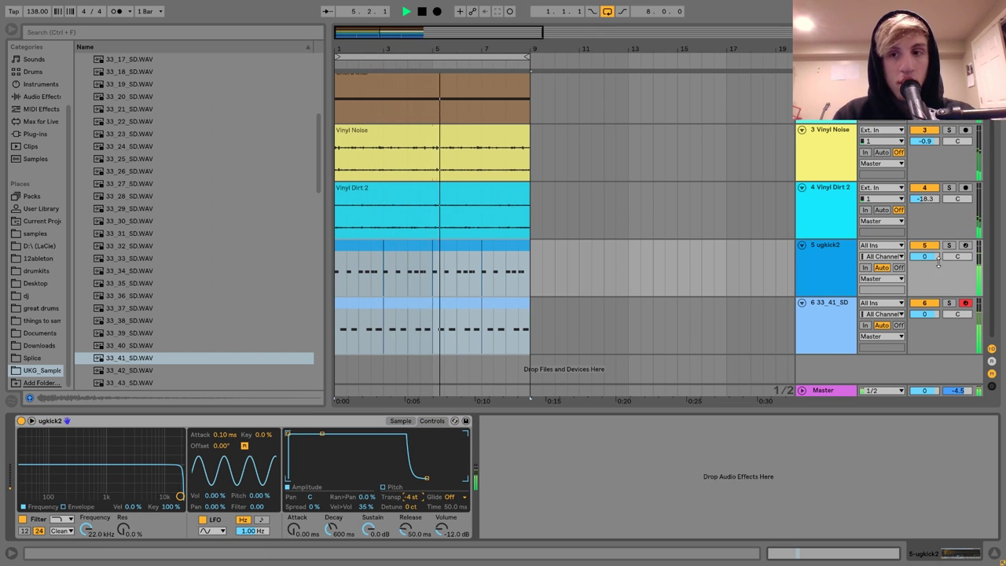
{"action": "left_click_drag", "start_coordinate": [924, 256], "coordinate": [924, 263]}
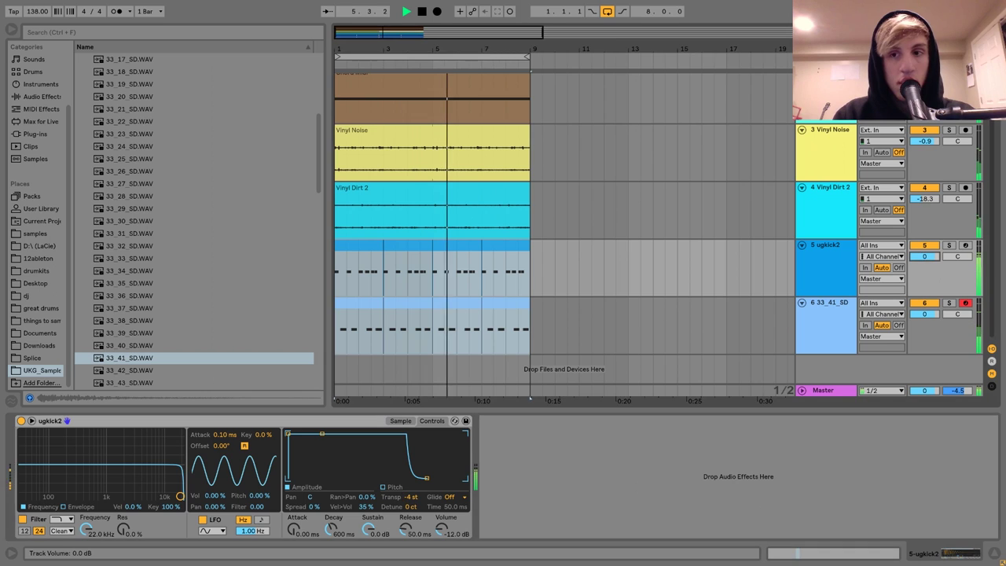
Set the kick's amplitude decay to 1.96 s with -inf sustain, and its pitch envelope to +20 st with an 18.6 ms decay
{"action": "left_click_drag", "start_coordinate": [322, 433], "coordinate": [375, 486]}
{"action": "left_click", "coordinate": [382, 487]}
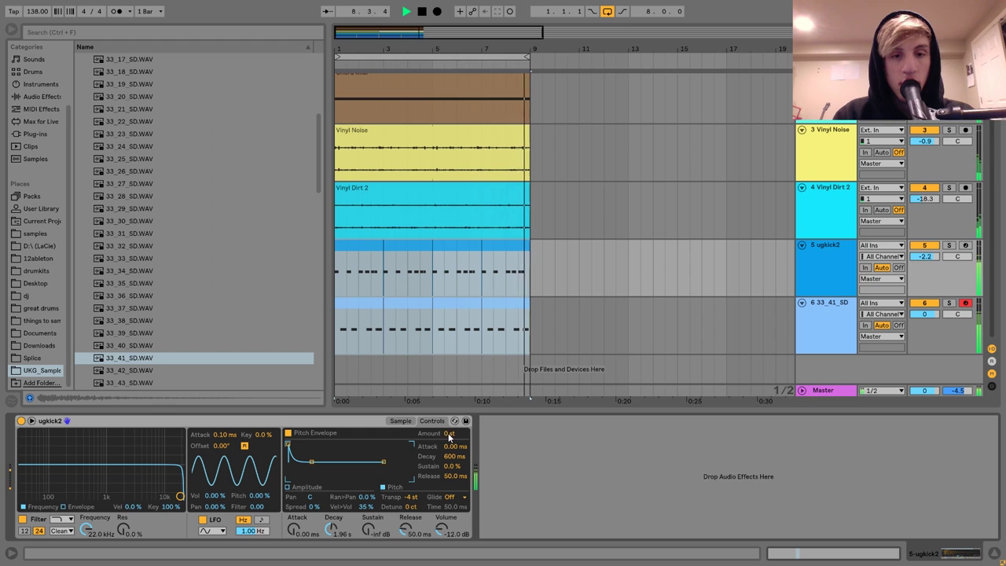
{"action": "left_click_drag", "start_coordinate": [453, 456], "coordinate": [454, 471]}
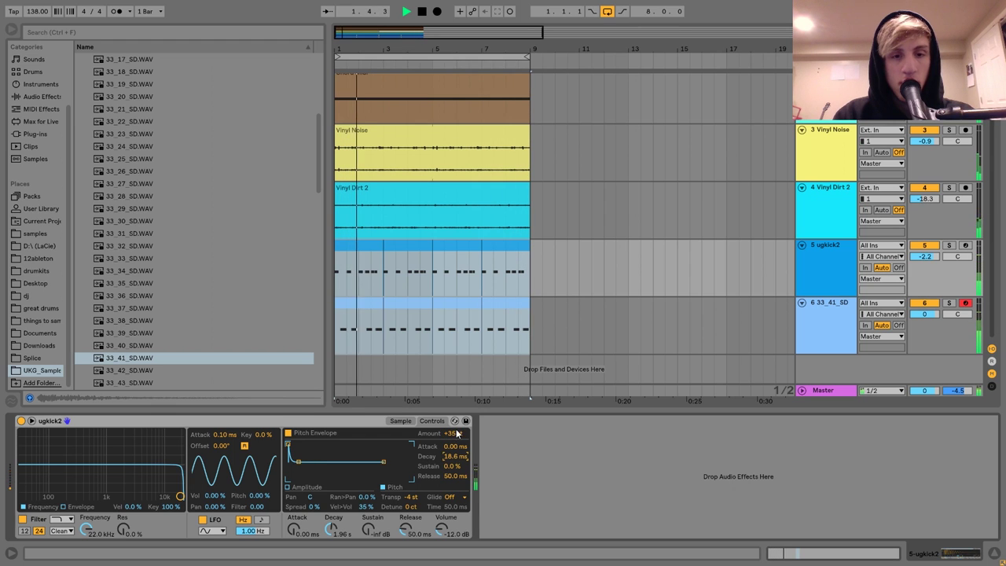
{"action": "left_click_drag", "start_coordinate": [454, 434], "coordinate": [454, 443]}
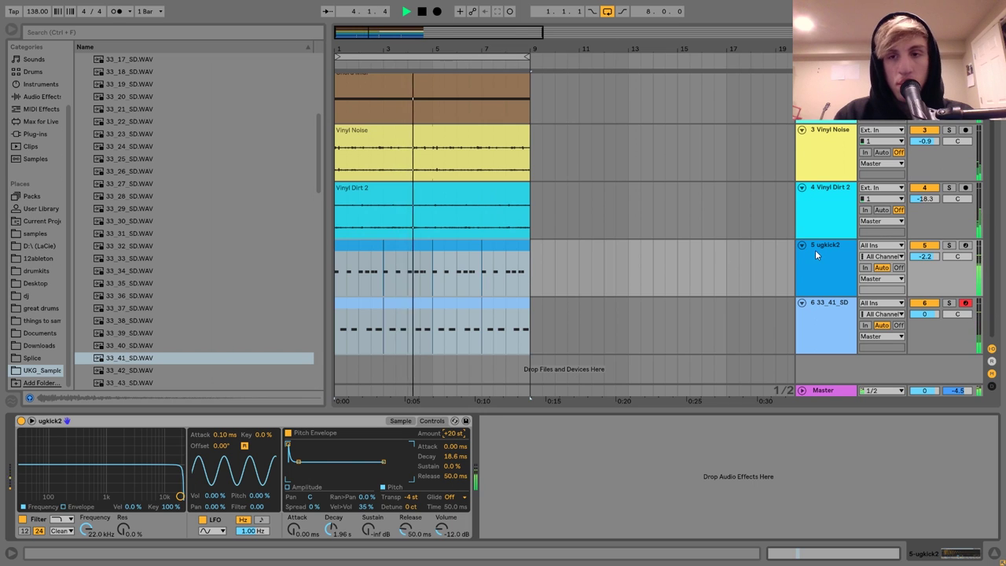
Fold the Vinyl Dirt 2 track, select the ugkick2 track, and stop playback
{"action": "scroll", "coordinate": [814, 250], "scroll_direction": "up", "scroll_amount": 2}
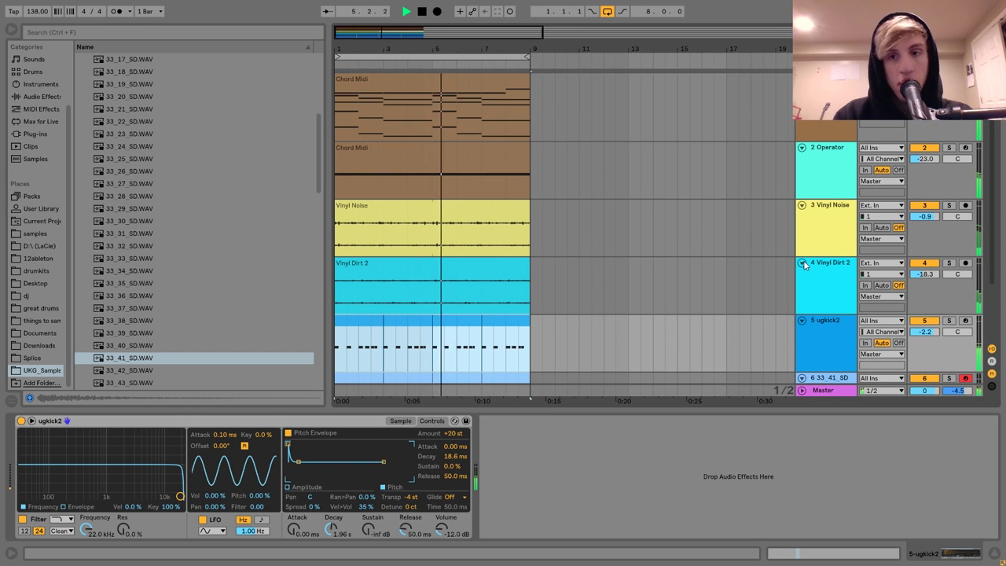
{"action": "left_click", "coordinate": [802, 262]}
{"action": "left_click", "coordinate": [818, 289]}
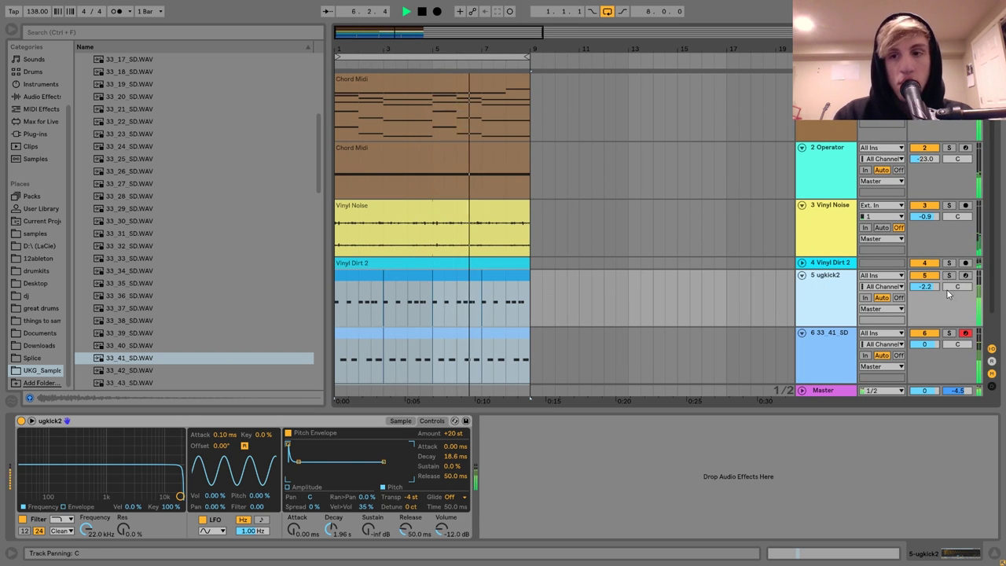
{"action": "key", "text": "space"}
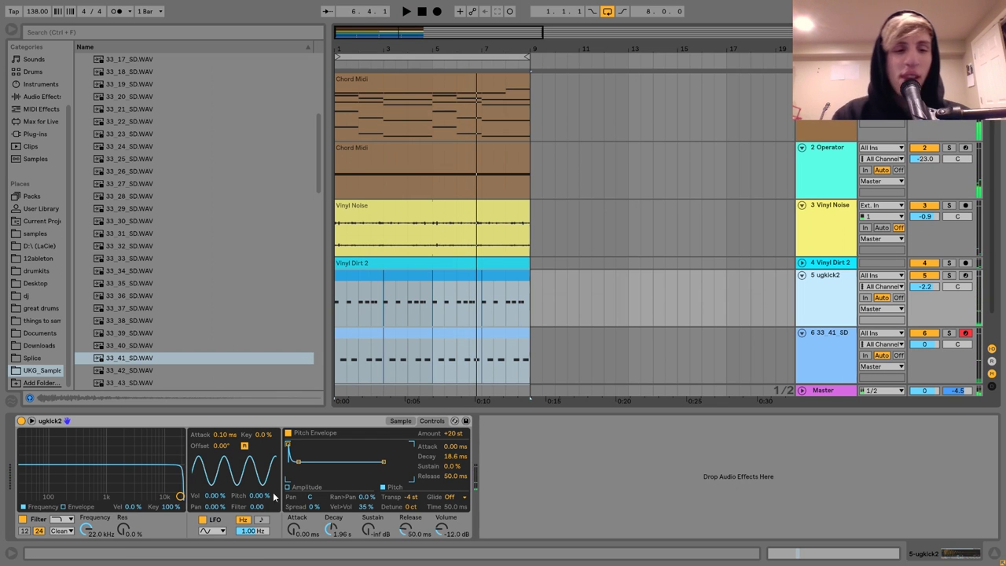
Lower the kick's filter frequency to 534 Hz and transpose its sample to -14 st during playback
{"action": "key", "text": "space"}
{"action": "left_click_drag", "start_coordinate": [87, 532], "coordinate": [86, 551]}
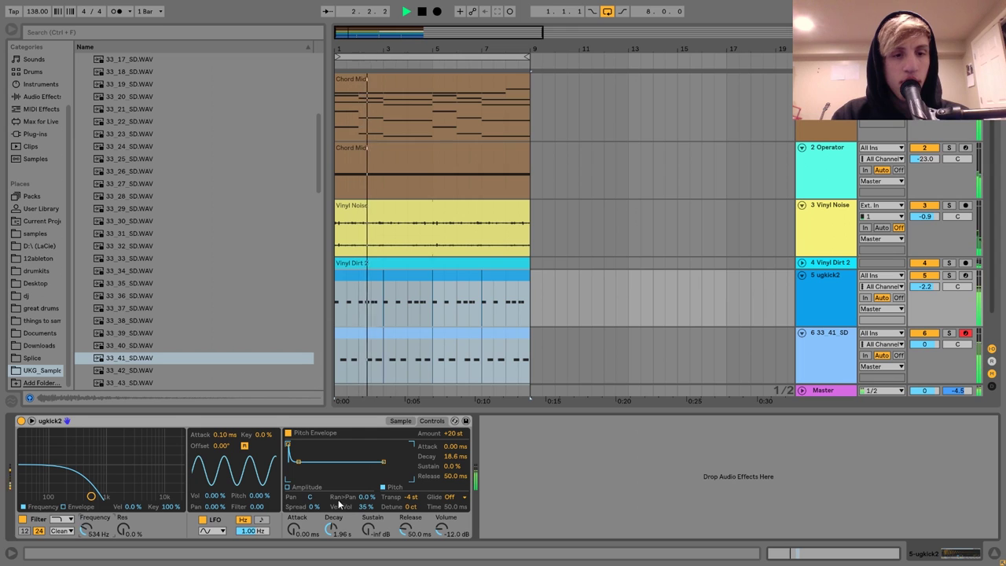
{"action": "mouse_move", "coordinate": [410, 497]}
{"action": "left_mouse_down"}
{"action": "mouse_move", "coordinate": [410, 518]}
{"action": "mouse_move", "coordinate": [410, 486]}
{"action": "left_mouse_up"}
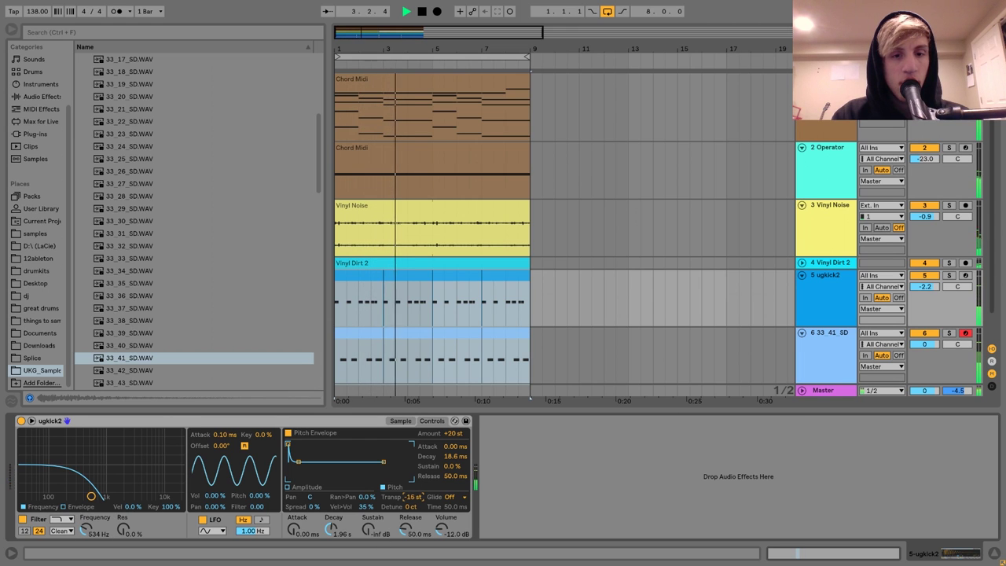
Set the kick's filter envelope amount to 72 and its decay to 7.63 s
{"action": "left_click", "coordinate": [80, 507]}
{"action": "left_click_drag", "start_coordinate": [173, 433], "coordinate": [172, 409]}
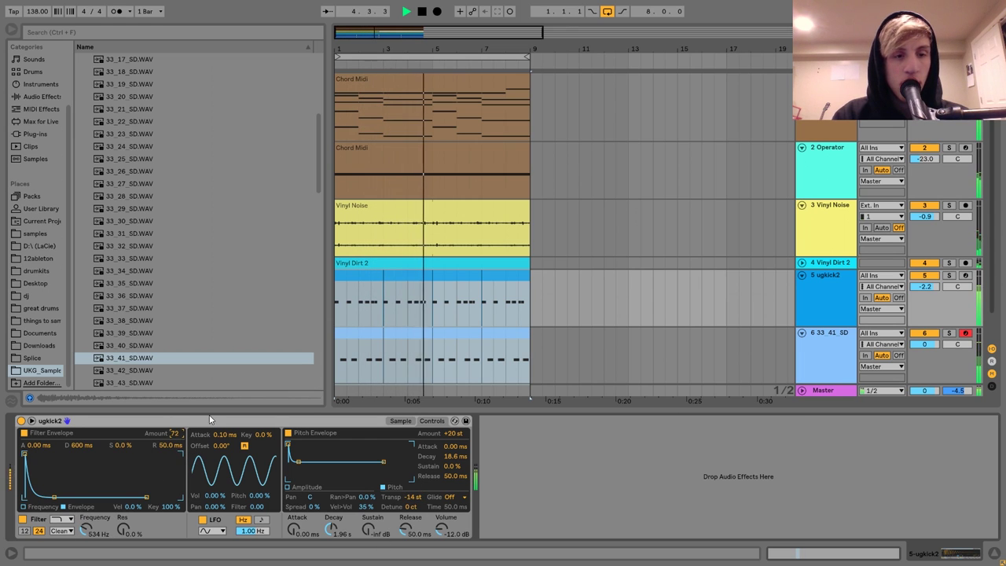
{"action": "left_click_drag", "start_coordinate": [79, 445], "coordinate": [79, 417]}
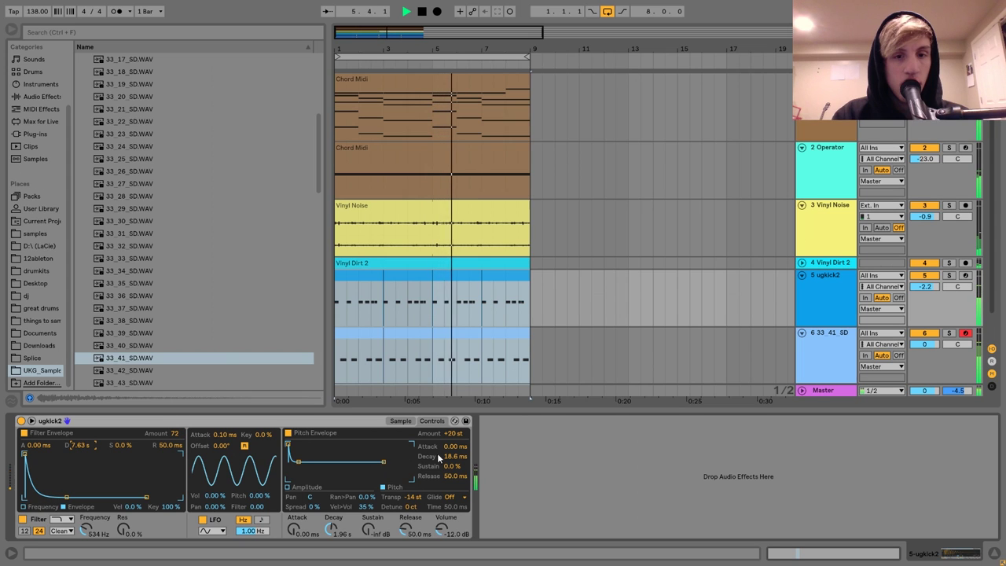
Disable the kick's pitch envelope and filter, reset its sample transposition to 0 st, and stop playback
{"action": "left_click_drag", "start_coordinate": [451, 457], "coordinate": [407, 500]}
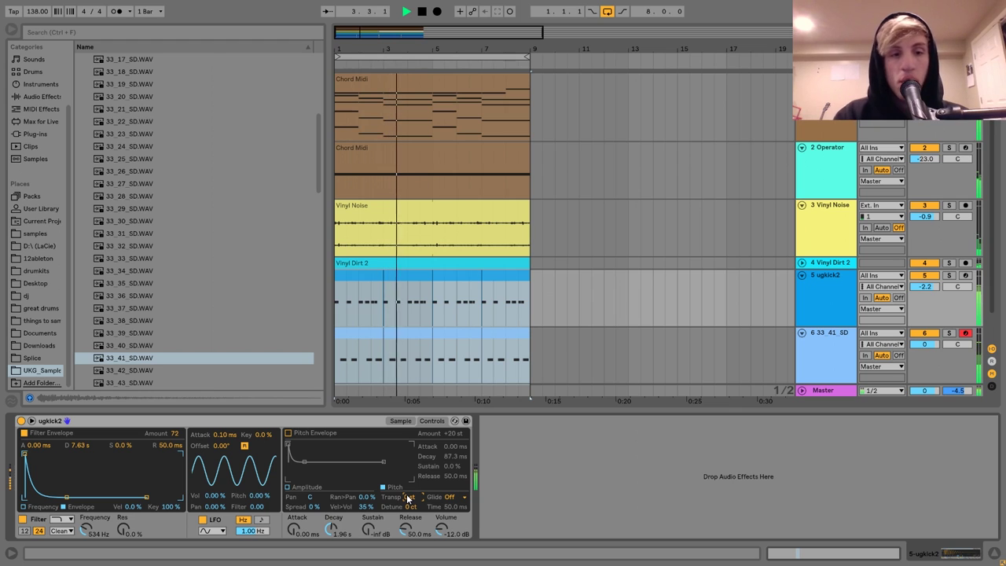
{"action": "left_click", "coordinate": [23, 520]}
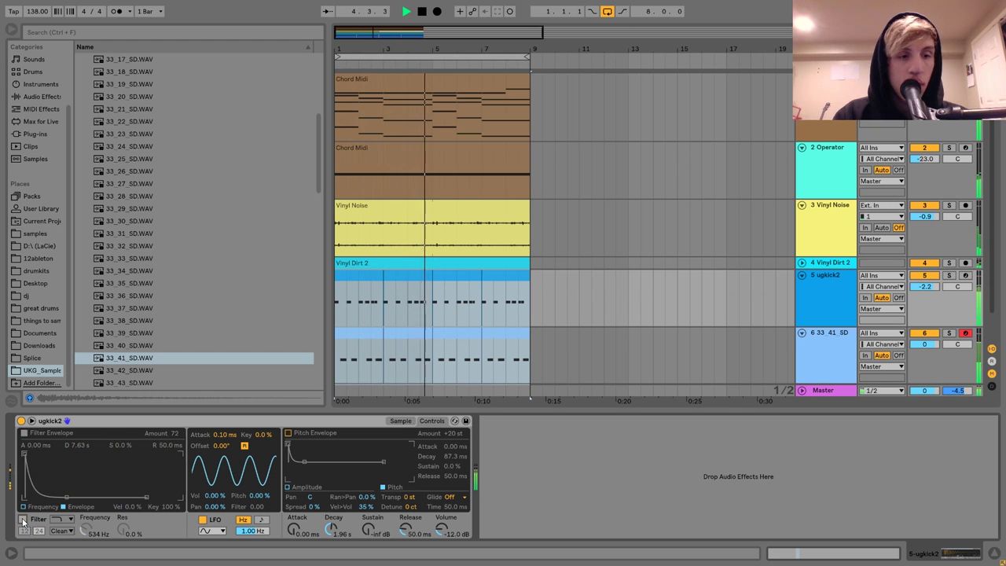
{"action": "key", "text": "space"}
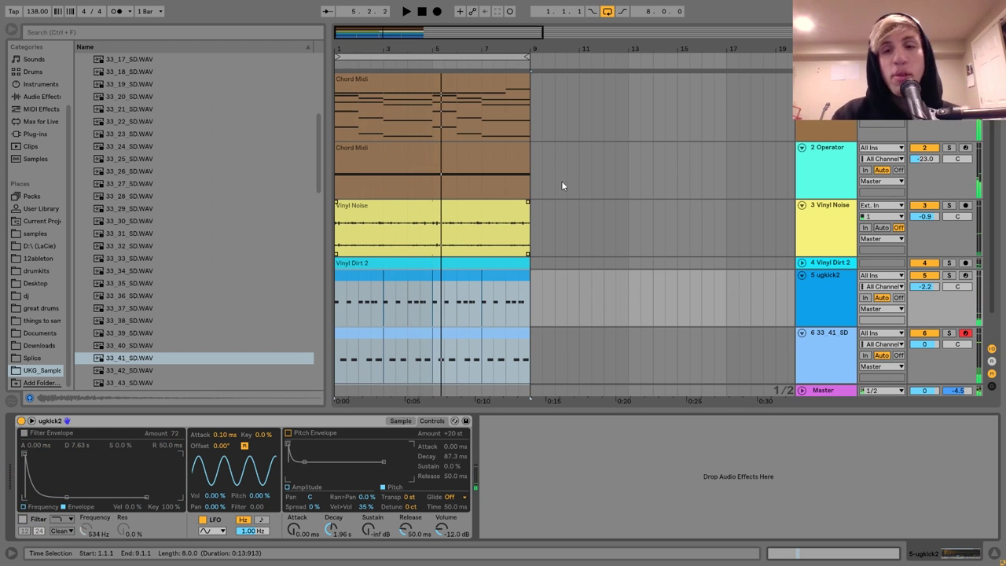
Insert a new MIDI track below the ugkick2 track and load an empty Drum Rack on it
{"action": "left_click", "coordinate": [825, 296]}
{"action": "key", "text": "ctrl+shift+t"}
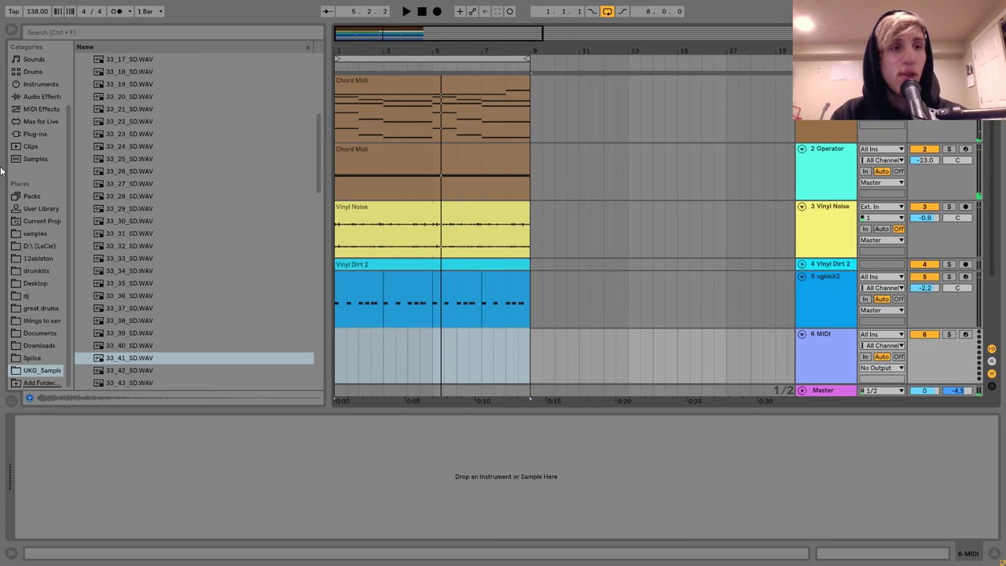
{"action": "left_click", "coordinate": [32, 72]}
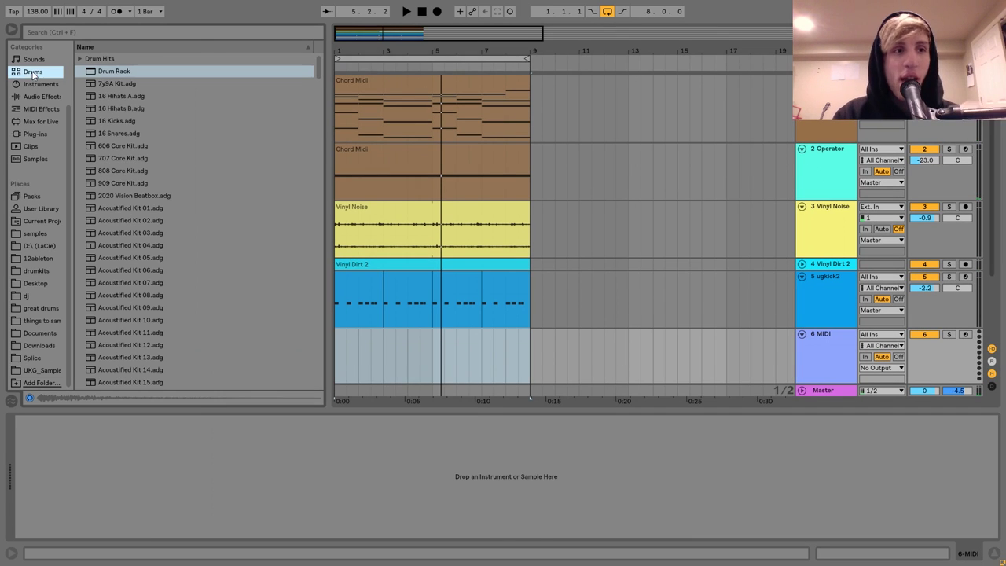
{"action": "double_click", "coordinate": [104, 72]}
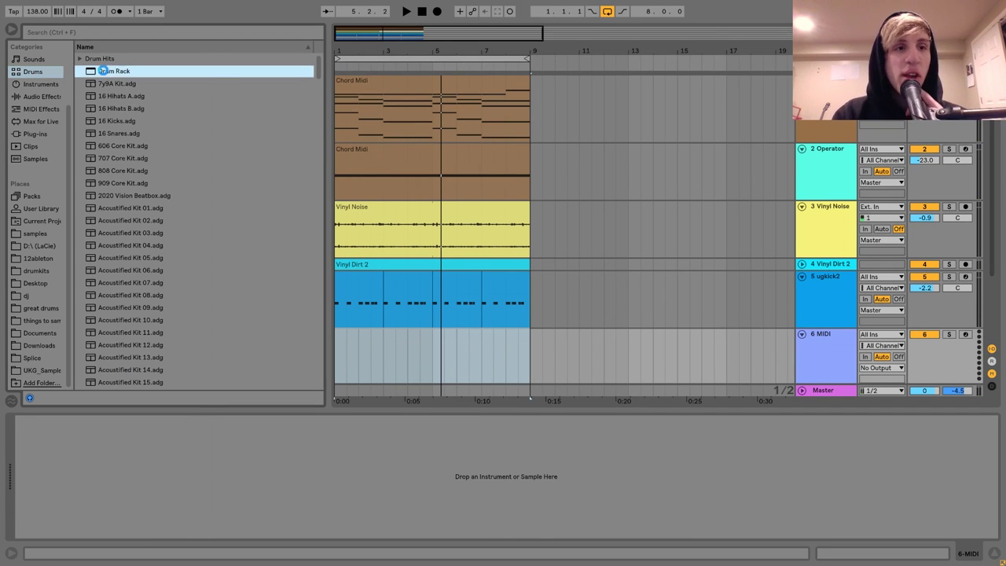
Open the Hi Hats folder in the UKG sample library and preview 35_09_HH.WAV
{"action": "left_click", "coordinate": [35, 370]}
{"action": "scroll", "coordinate": [201, 244], "scroll_direction": "up", "scroll_amount": 2}
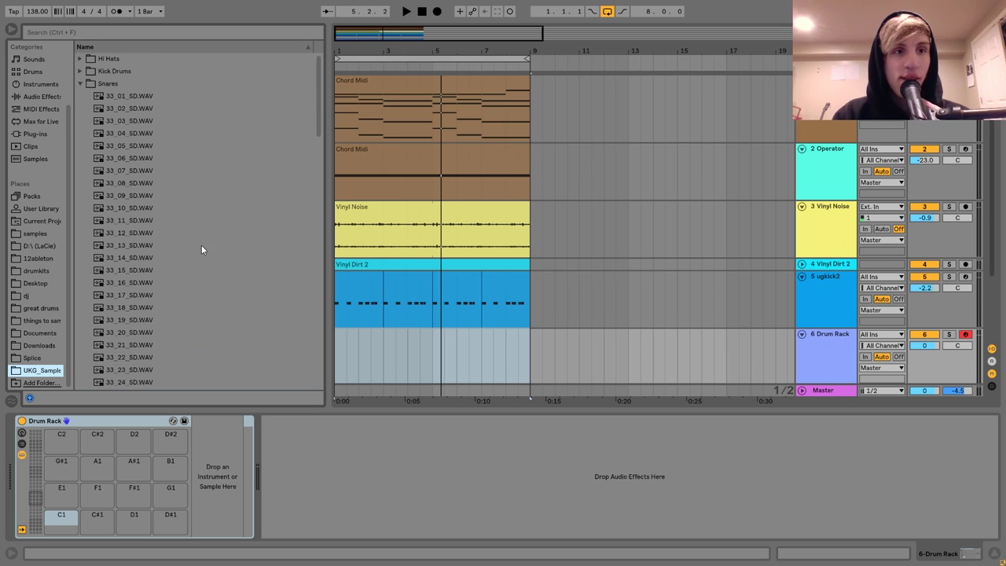
{"action": "left_click", "coordinate": [80, 58]}
{"action": "left_click", "coordinate": [141, 183]}
{"action": "scroll", "coordinate": [141, 188], "scroll_direction": "down", "scroll_amount": 3}
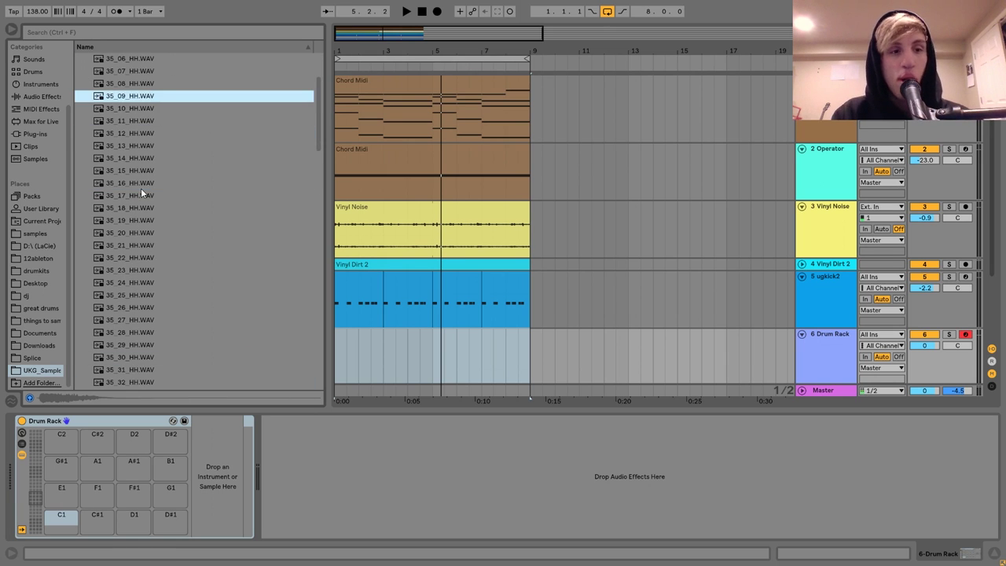
Audition the hi-hats from 35_15_HH onward and load 35_25_HH onto the Drum Rack's C1 pad
{"action": "left_click", "coordinate": [138, 170]}
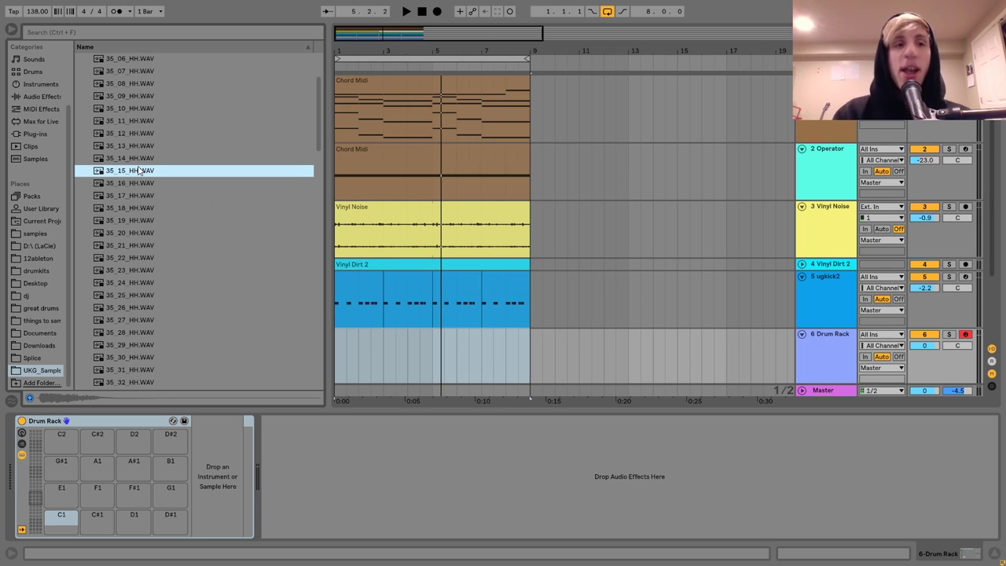
{"action": "key", "text": "Down"}
{"action": "key", "text": "Down"}
{"action": "key", "text": "Down"}
{"action": "key", "text": "Down"}
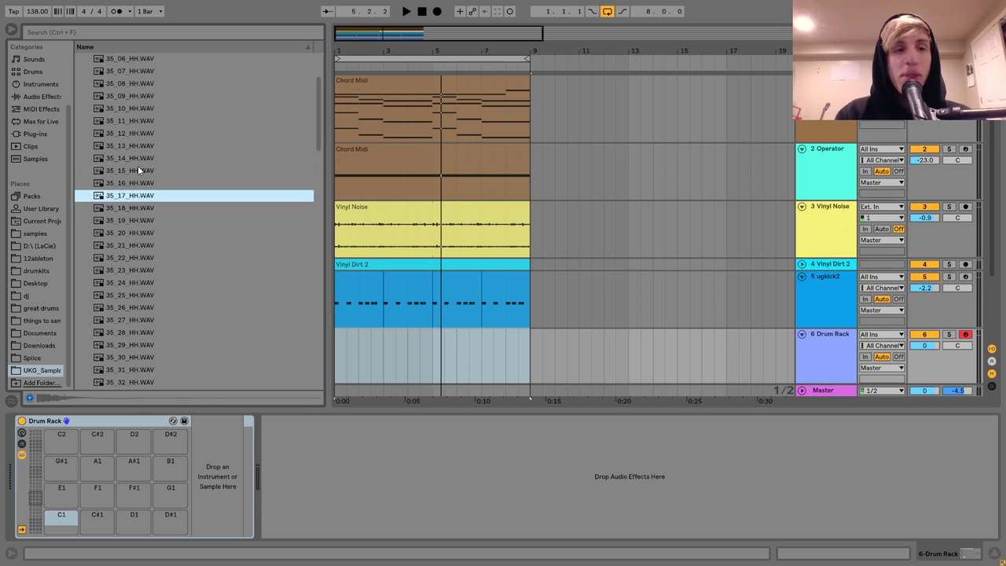
{"action": "key", "text": "Down"}
{"action": "key", "text": "Down"}
{"action": "key", "text": "Down"}
{"action": "key", "text": "Down"}
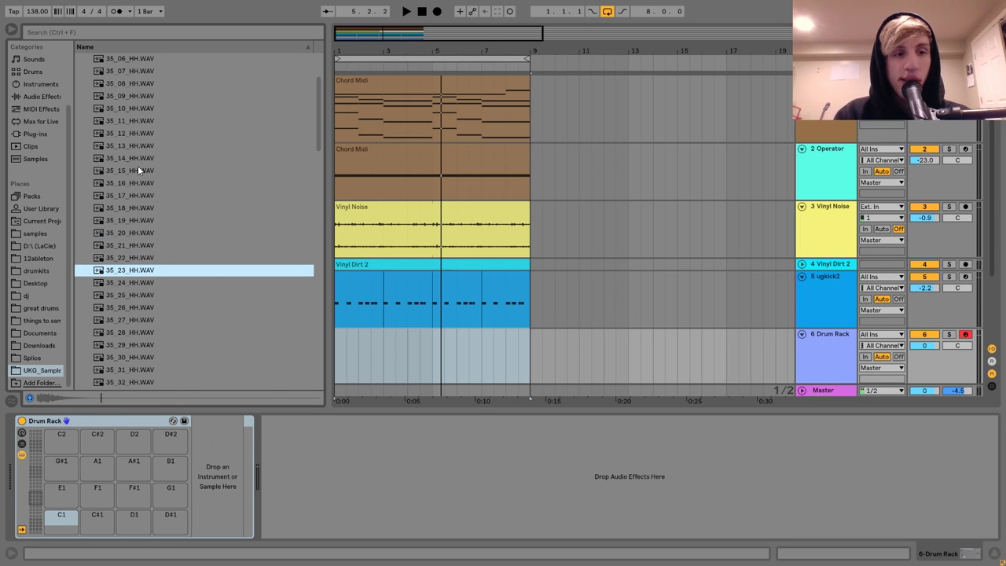
{"action": "key", "text": "Up"}
{"action": "key", "text": "Up"}
{"action": "key", "text": "Up"}
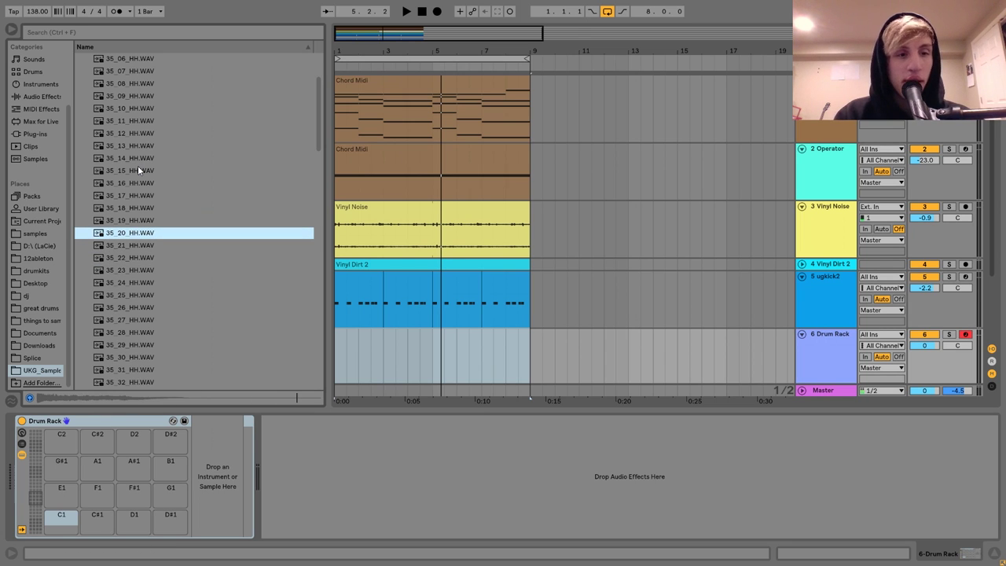
{"action": "key", "text": "Down"}
{"action": "key", "text": "Down"}
{"action": "key", "text": "Down"}
{"action": "key", "text": "Down"}
{"action": "key", "text": "Down"}
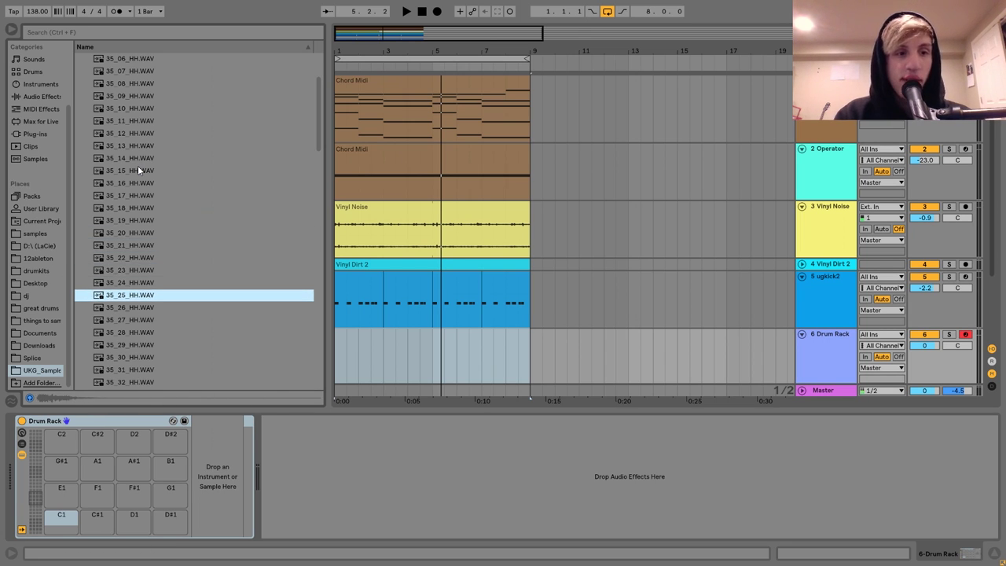
{"action": "key", "text": "Up"}
{"action": "key", "text": "Up"}
{"action": "key", "text": "Down"}
{"action": "key", "text": "Down"}
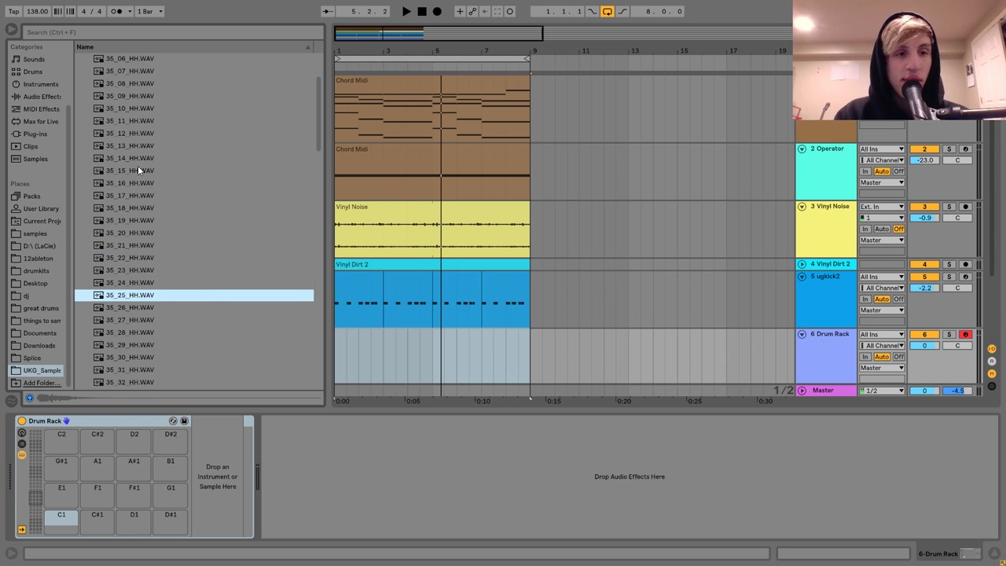
{"action": "left_click_drag", "start_coordinate": [89, 512], "coordinate": [62, 517]}
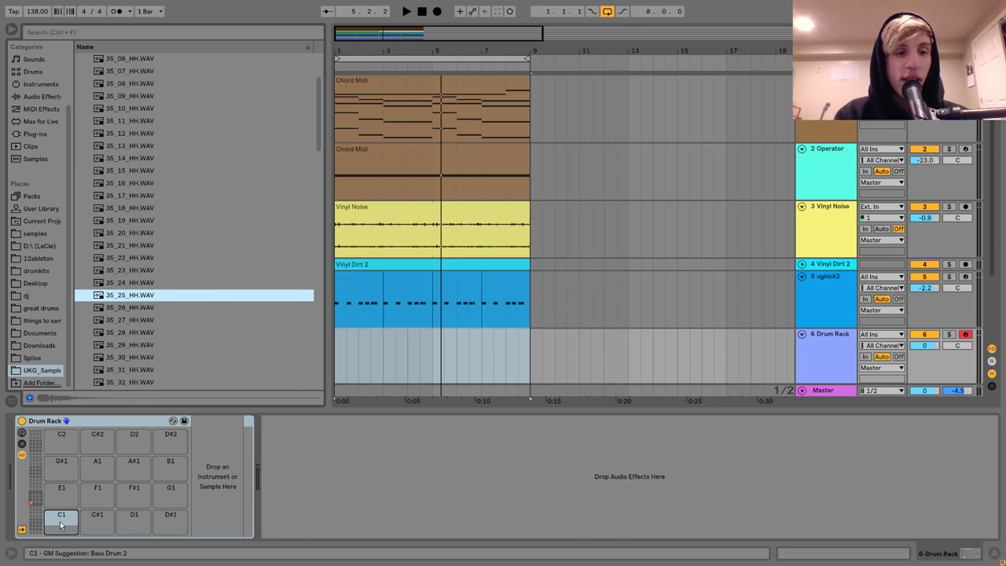
Audition the hi-hats from 35_26_HH onward and load 35_31_HH onto the C#1 pad
{"action": "left_click", "coordinate": [133, 309]}
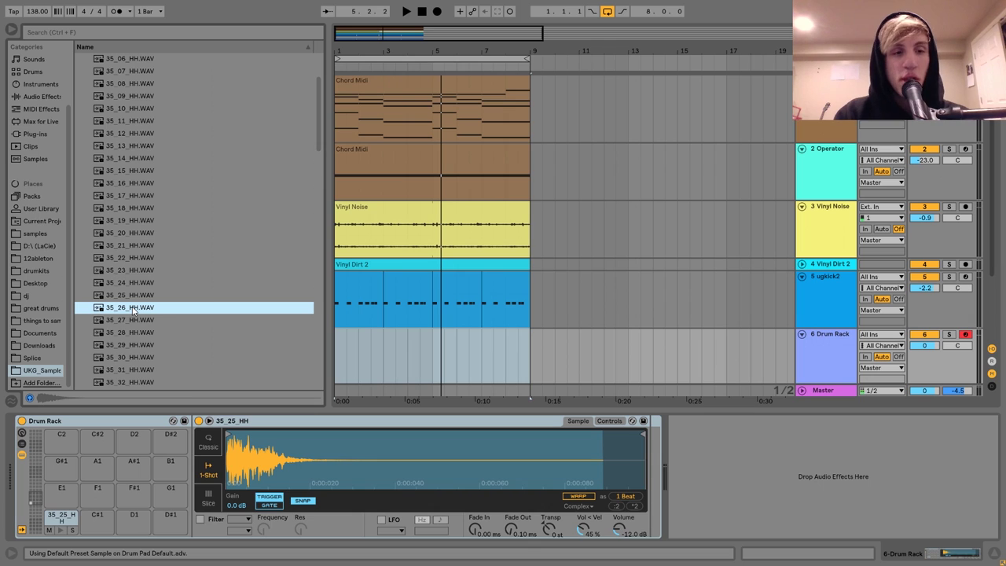
{"action": "key", "text": "Down"}
{"action": "key", "text": "Down"}
{"action": "key", "text": "Down"}
{"action": "key", "text": "Down"}
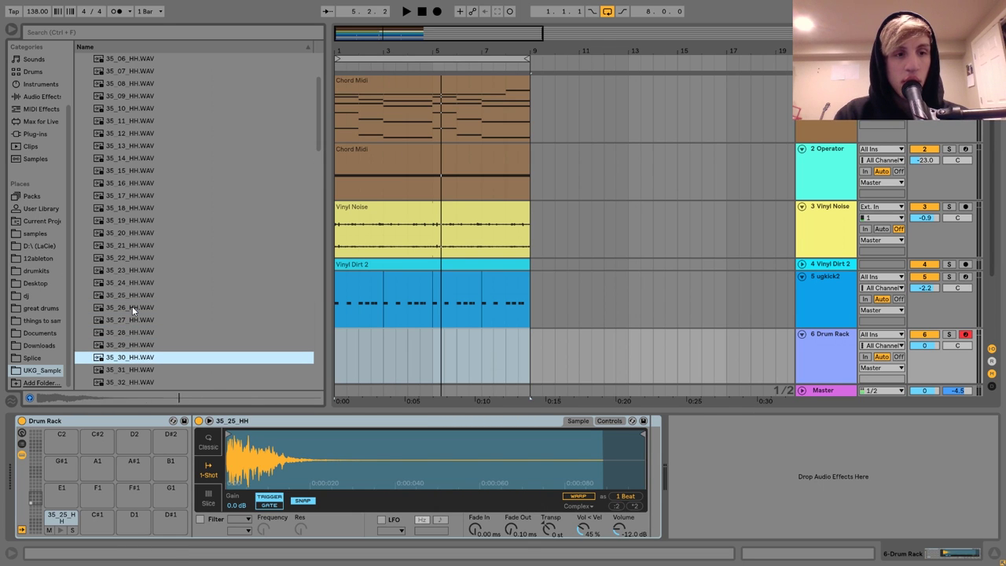
{"action": "key", "text": "Down"}
{"action": "key", "text": "Down"}
{"action": "key", "text": "Down"}
{"action": "key", "text": "Up"}
{"action": "key", "text": "Up"}
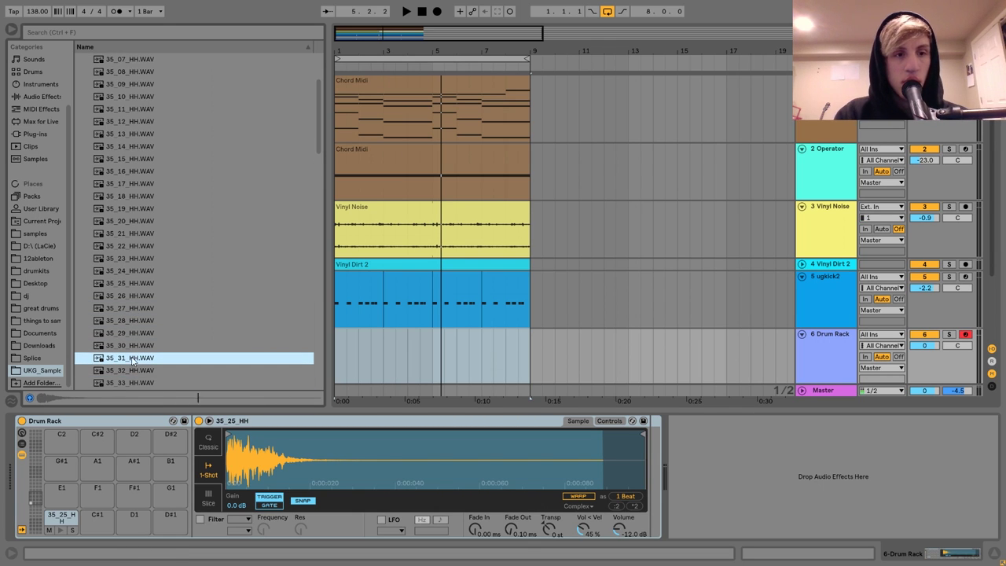
{"action": "left_click_drag", "start_coordinate": [132, 361], "coordinate": [97, 517]}
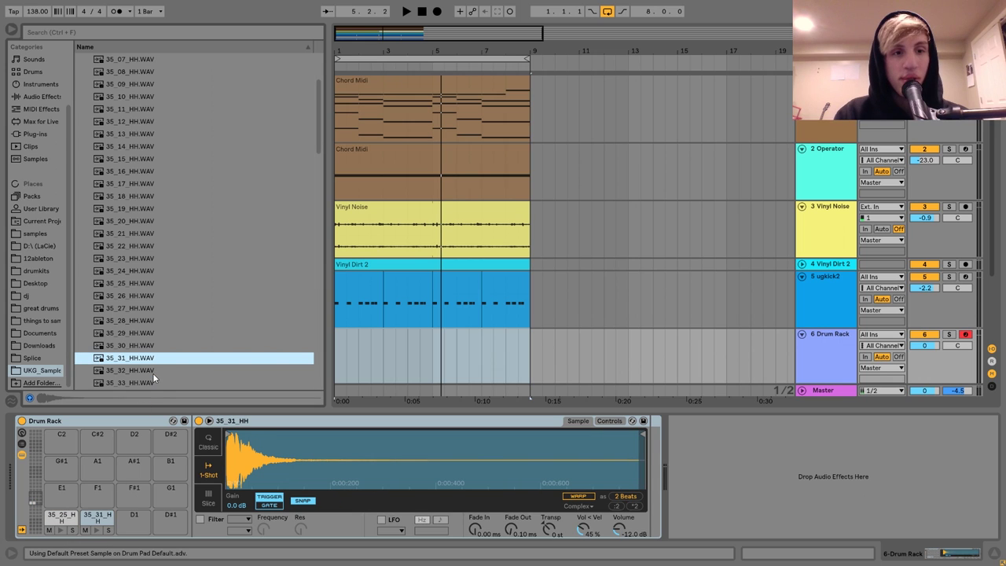
Audition the hi-hats following 35_31_HH and load 35_35_HH onto the D1 pad
{"action": "key", "text": "Down"}
{"action": "key", "text": "Down"}
{"action": "key", "text": "Down"}
{"action": "key", "text": "Down"}
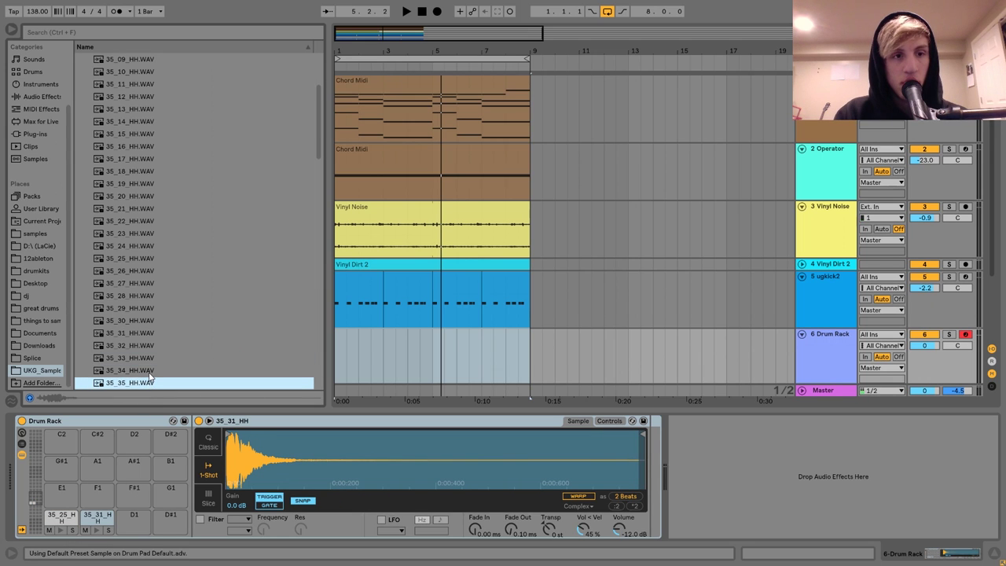
{"action": "key", "text": "Down"}
{"action": "key", "text": "Up"}
{"action": "key", "text": "Up"}
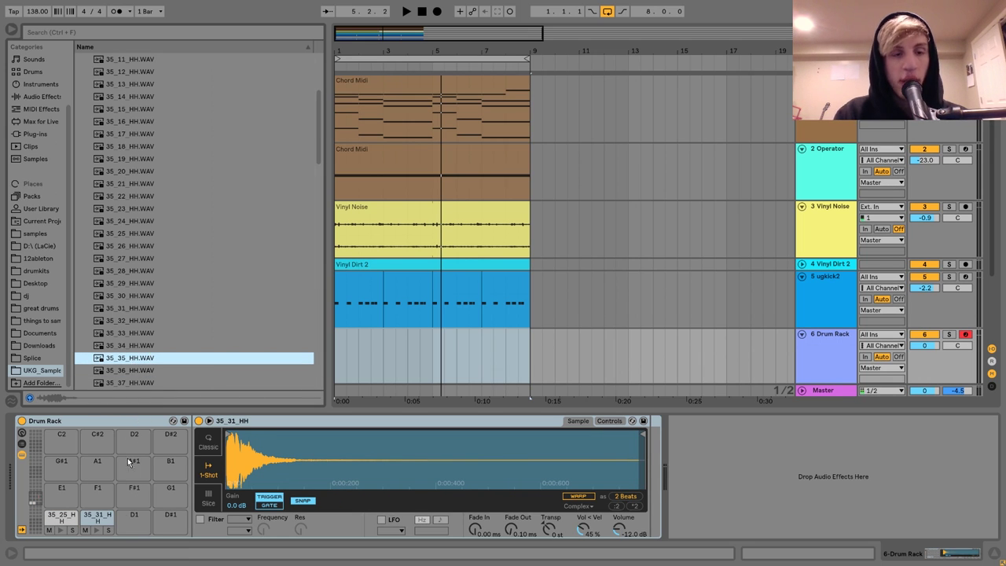
{"action": "left_click_drag", "start_coordinate": [130, 462], "coordinate": [132, 525]}
Audition the hi-hats from 35_36_HH to 35_65_HH and load 35_64_HH onto the D#1 pad
{"action": "left_click", "coordinate": [142, 373]}
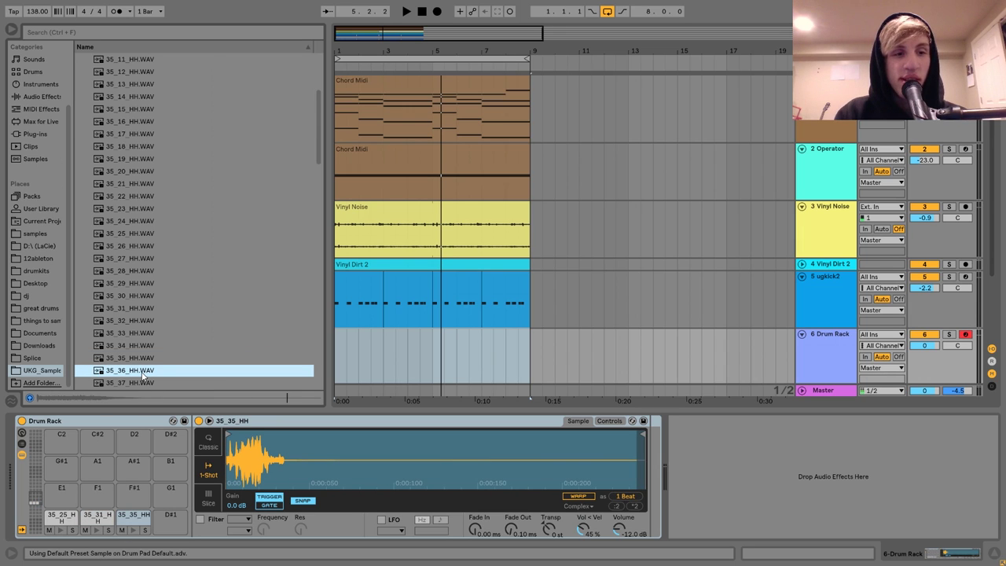
{"action": "key", "text": "Down"}
{"action": "key", "text": "Down"}
{"action": "key", "text": "Up"}
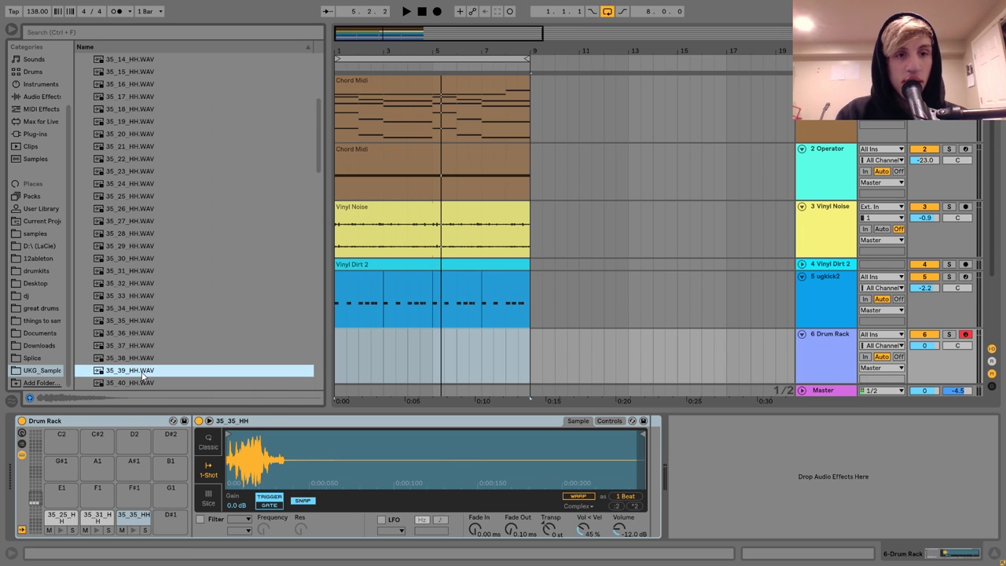
{"action": "key", "text": "Up"}
{"action": "key", "text": "Down"}
{"action": "key", "text": "Down"}
{"action": "key", "text": "Down"}
{"action": "key", "text": "Down"}
{"action": "key", "text": "Down"}
{"action": "key", "text": "Down"}
{"action": "key", "text": "Down"}
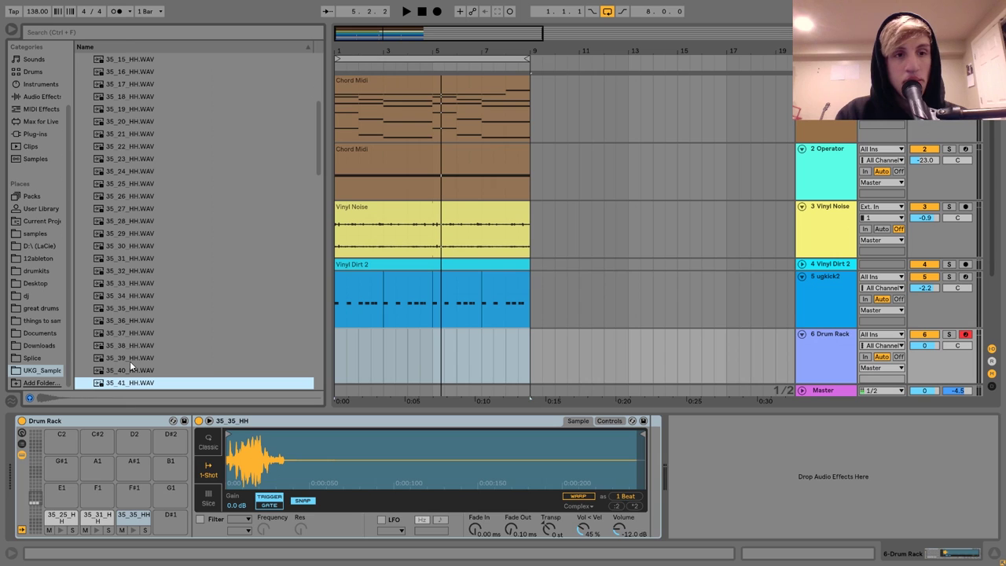
{"action": "key", "text": "Down"}
{"action": "key", "text": "Down"}
{"action": "key", "text": "Down"}
{"action": "key", "text": "Down"}
{"action": "key", "text": "Down"}
{"action": "key", "text": "Down"}
{"action": "key", "text": "Down"}
{"action": "key", "text": "Down"}
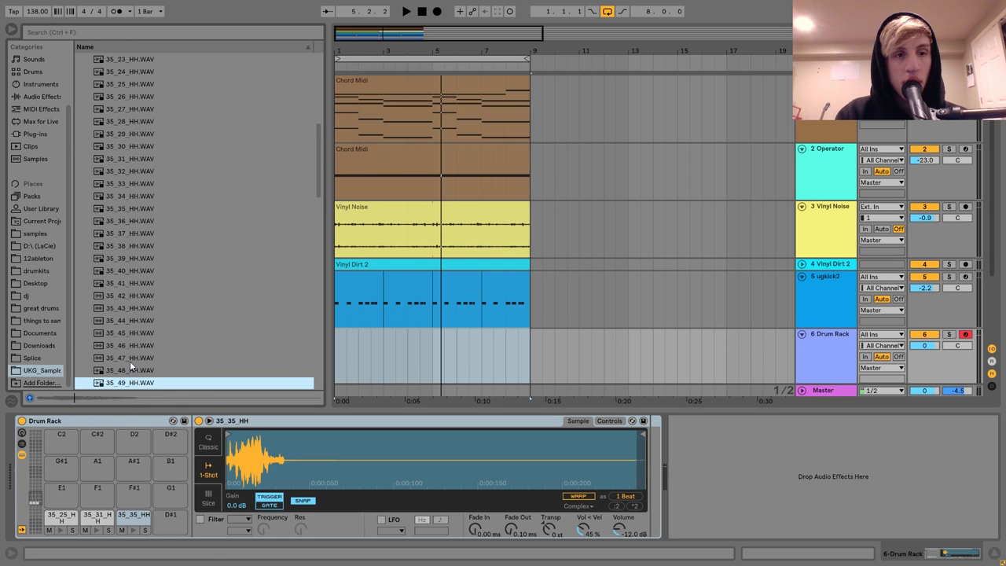
{"action": "key", "text": "Down"}
{"action": "key", "text": "Down"}
{"action": "key", "text": "Down"}
{"action": "key", "text": "Down"}
{"action": "key", "text": "Down"}
{"action": "key", "text": "Down"}
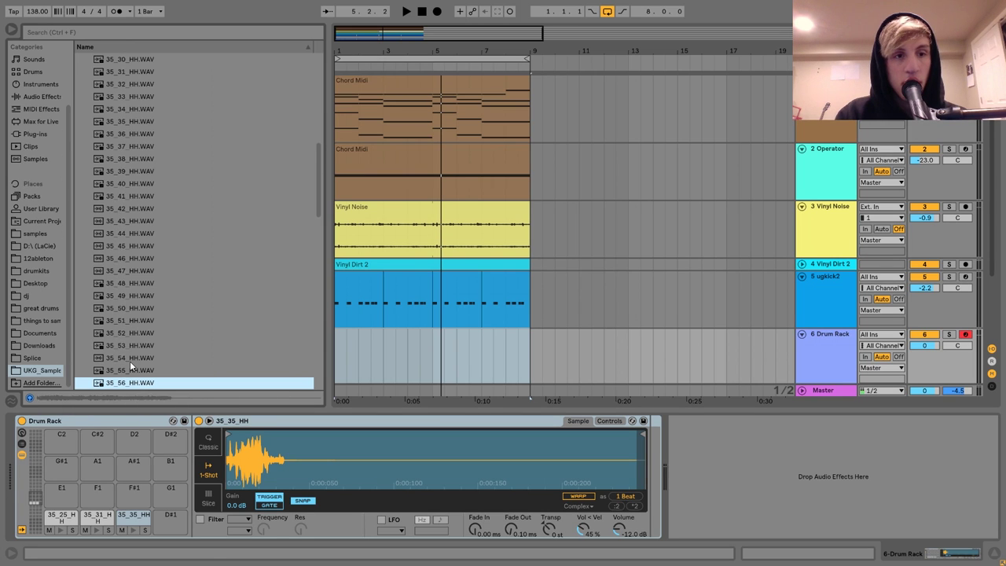
{"action": "key", "text": "Down"}
{"action": "key", "text": "Down"}
{"action": "key", "text": "Down"}
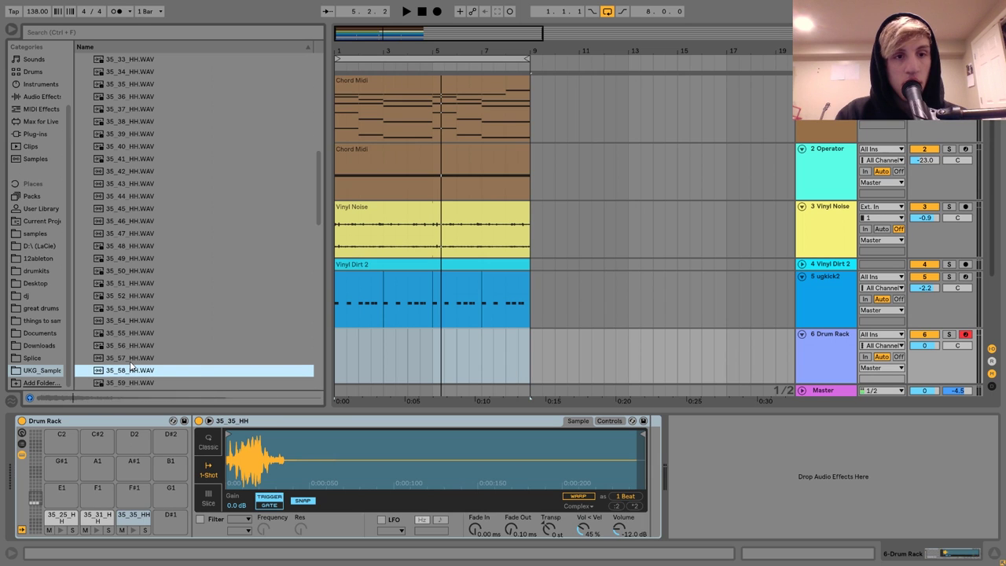
{"action": "key", "text": "Down"}
{"action": "key", "text": "Down"}
{"action": "key", "text": "Down"}
{"action": "key", "text": "Down"}
{"action": "key", "text": "Down"}
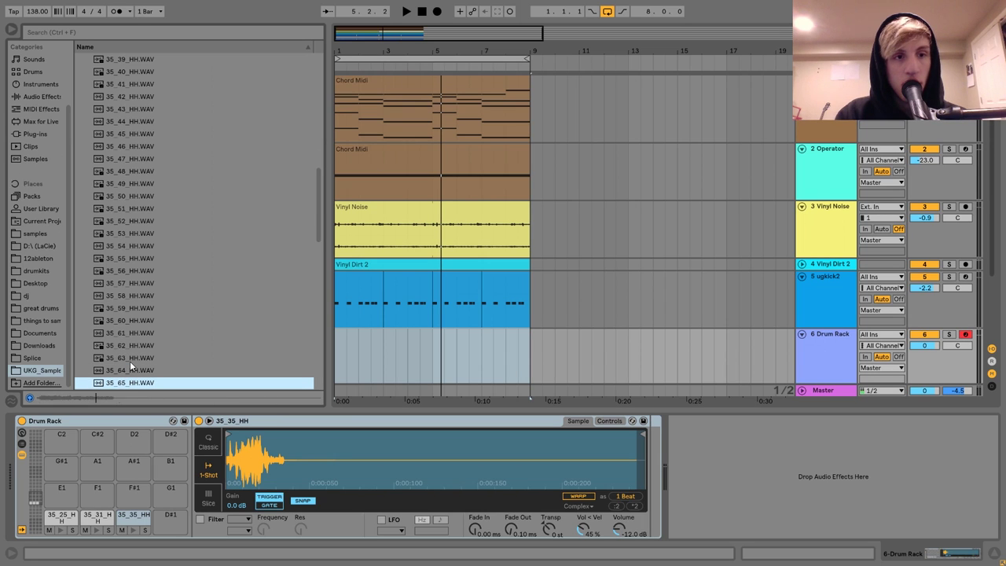
{"action": "key", "text": "Up"}
{"action": "key", "text": "Up"}
{"action": "key", "text": "Up"}
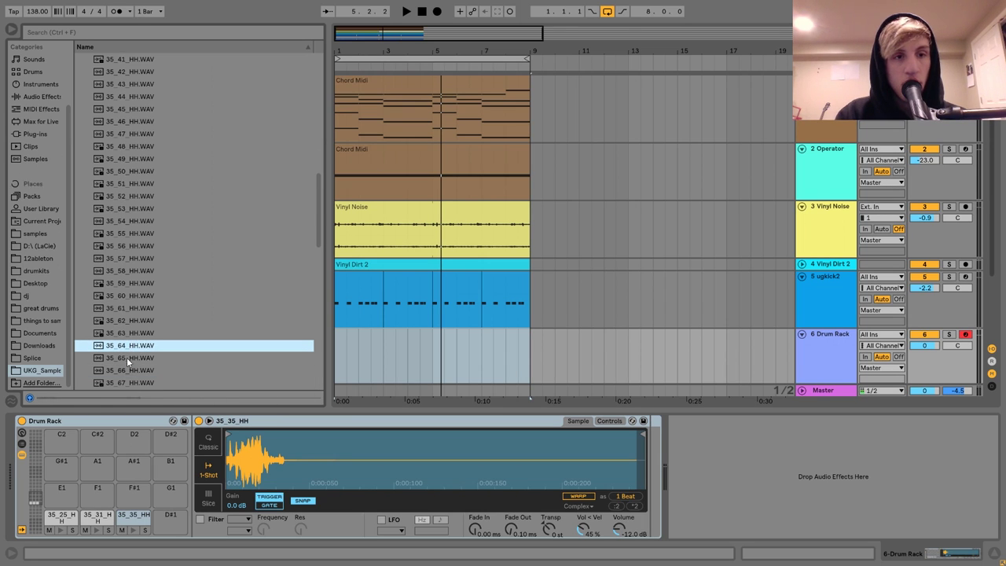
{"action": "left_click_drag", "start_coordinate": [129, 352], "coordinate": [169, 517]}
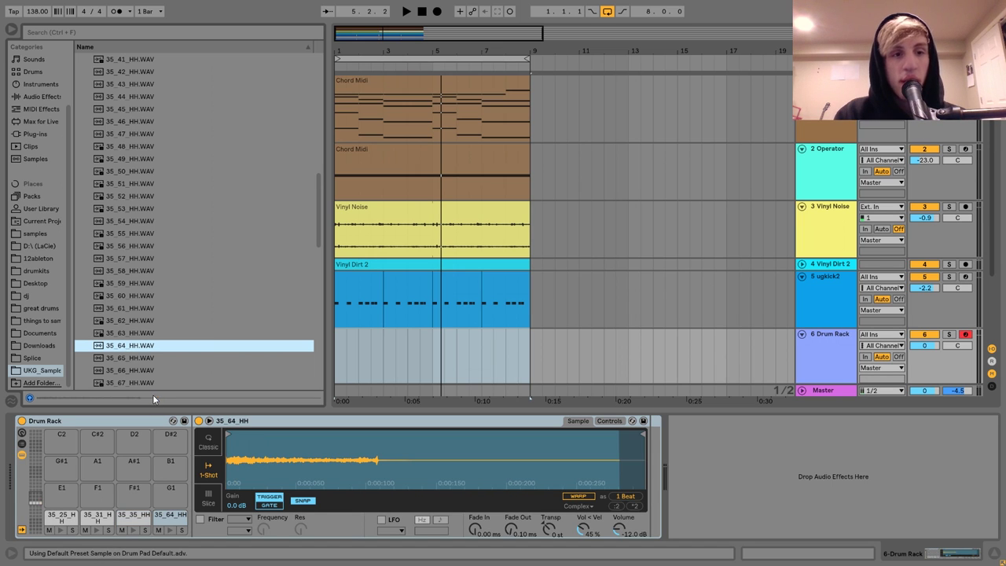
Audition the hi-hats around 35_70_HH and load 35_69_HH onto the E1 pad
{"action": "left_click", "coordinate": [141, 383]}
{"action": "key", "text": "Down"}
{"action": "key", "text": "Down"}
{"action": "key", "text": "Up"}
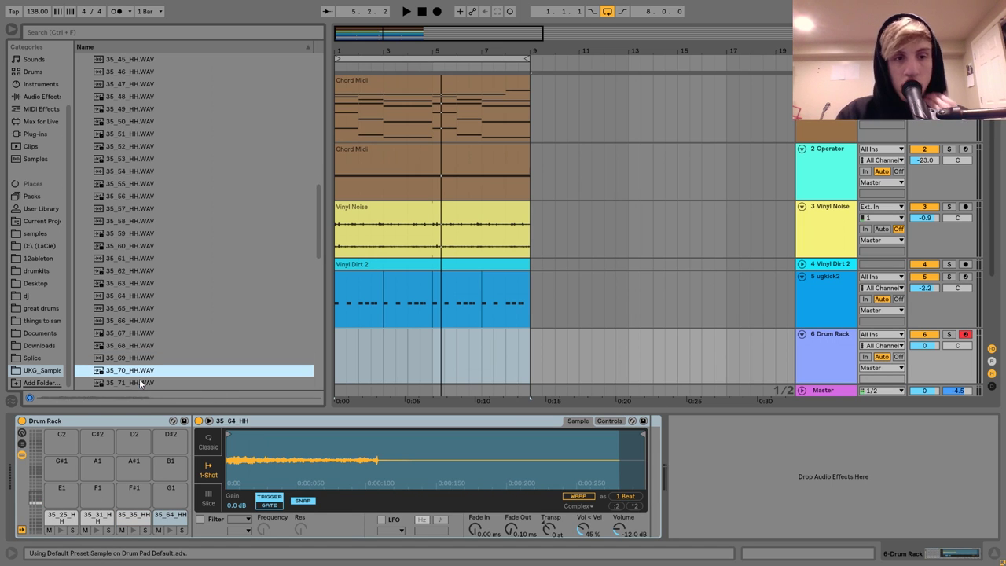
{"action": "scroll", "coordinate": [141, 382], "scroll_direction": "down", "scroll_amount": 1}
{"action": "left_click_drag", "start_coordinate": [59, 513], "coordinate": [61, 489]}
Audition the remaining 35-series and first 36-series hi-hats, and load 36_01_HH onto the F1 pad
{"action": "key", "text": "Down"}
{"action": "key", "text": "Down"}
{"action": "key", "text": "Down"}
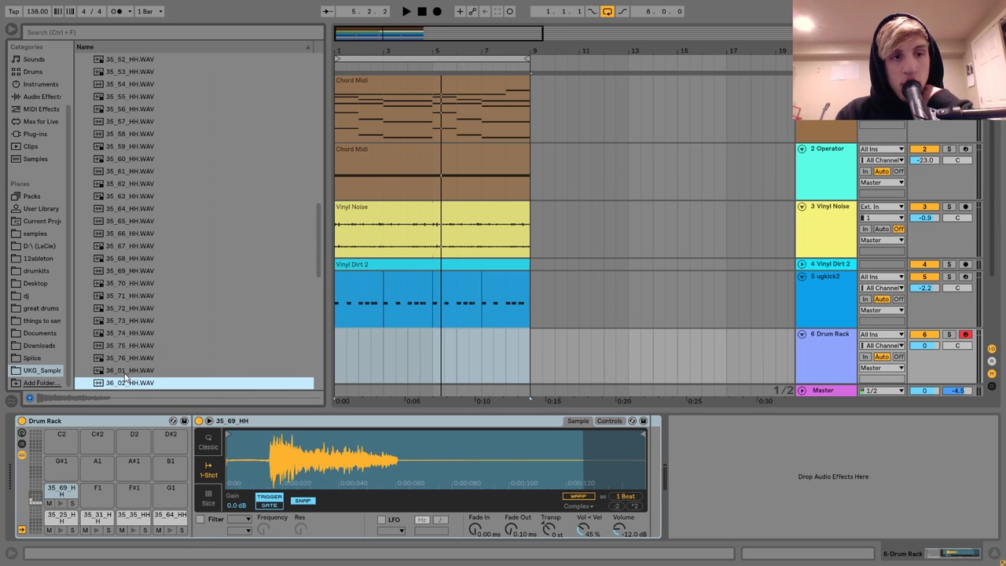
{"action": "left_click", "coordinate": [125, 377]}
{"action": "left_click_drag", "start_coordinate": [93, 481], "coordinate": [97, 490]}
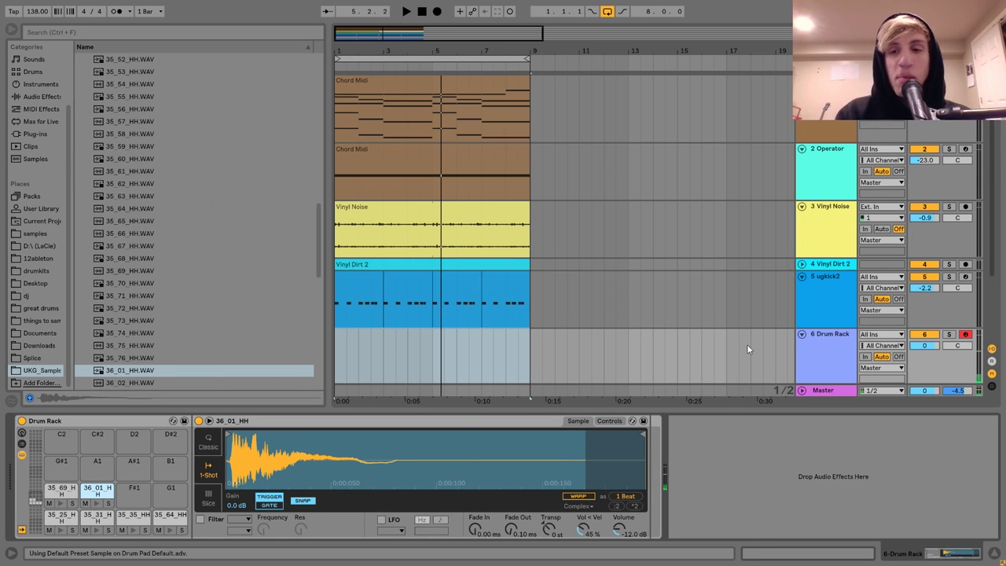
Add an EQ Eight after the Drum Rack and set its band 1 to a low-cut filter
{"action": "left_click", "coordinate": [39, 95]}
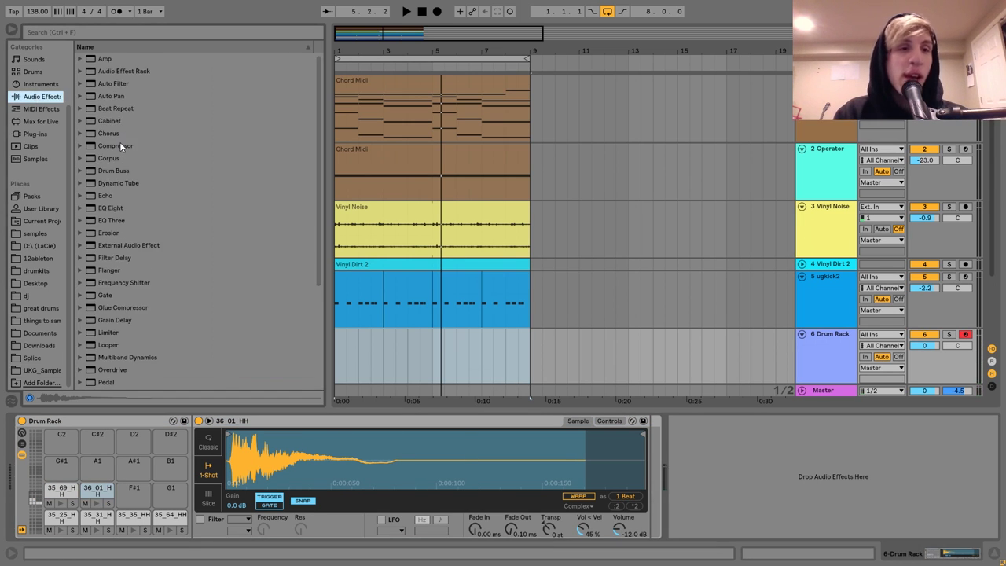
{"action": "left_click", "coordinate": [106, 207]}
{"action": "left_click_drag", "start_coordinate": [106, 208], "coordinate": [797, 473]}
{"action": "left_click", "coordinate": [725, 524]}
{"action": "left_click", "coordinate": [712, 452]}
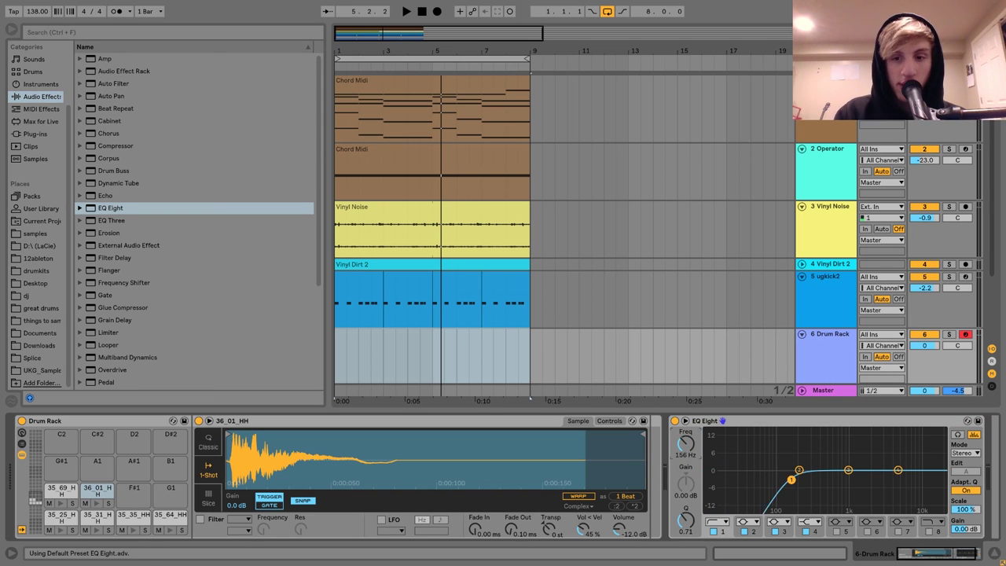
Audition the 36_01_HH pad and insert an empty MIDI clip spanning bars 1 to 4 on the Drum Rack track
{"action": "left_click", "coordinate": [91, 507]}
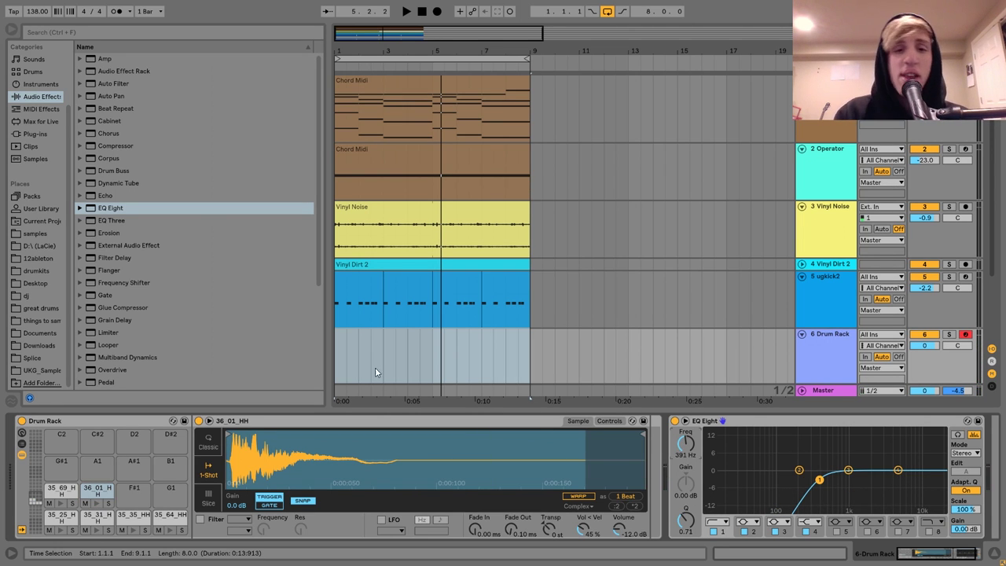
{"action": "left_click_drag", "start_coordinate": [430, 371], "coordinate": [308, 353]}
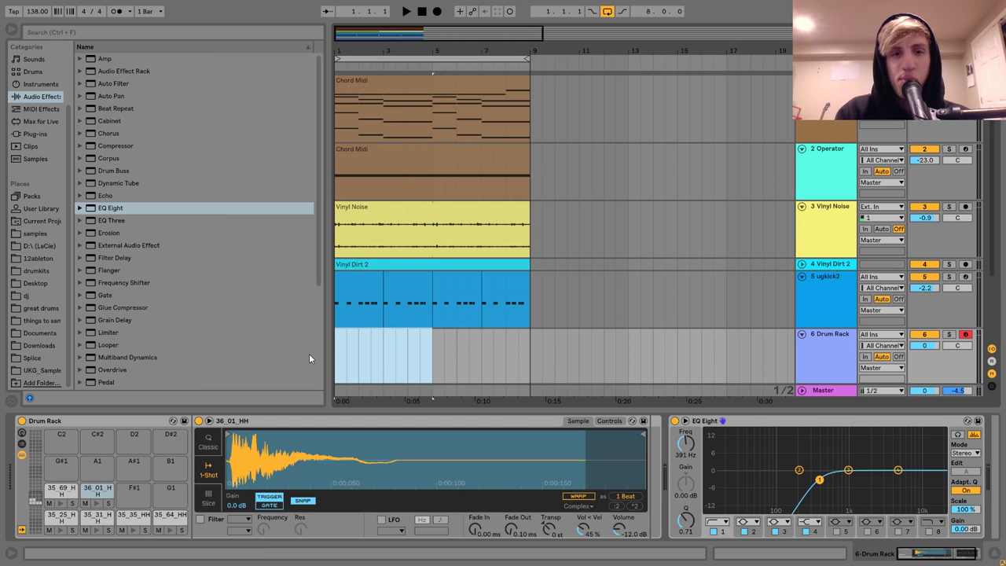
{"action": "key", "text": "ctrl+shift+m"}
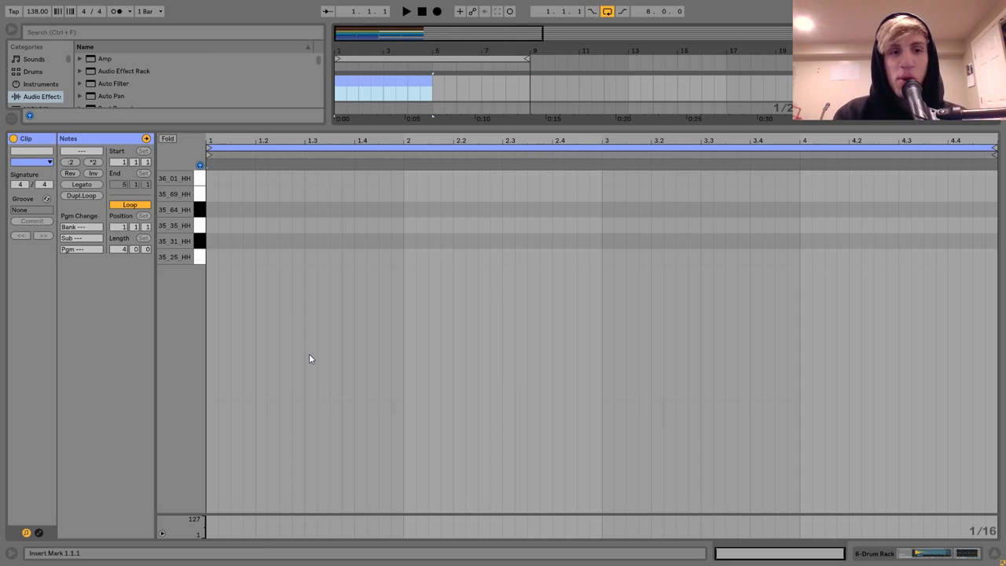
Place a 35_35_HH hi-hat slightly after 1.1.2 and a 36_01_HH hi-hat at 1.1.3, checking them with playback
{"action": "double_click", "coordinate": [223, 257]}
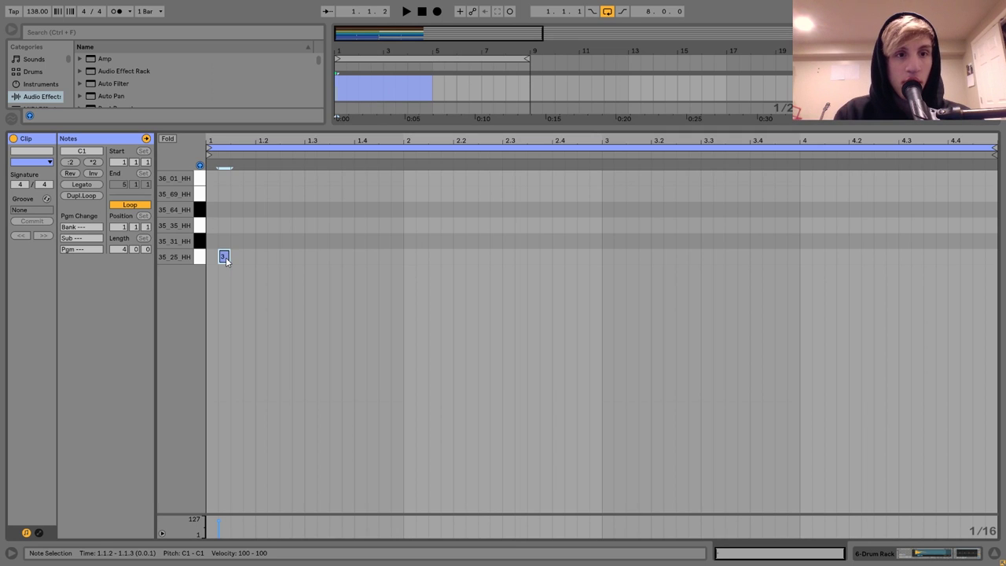
{"action": "key", "text": "Up"}
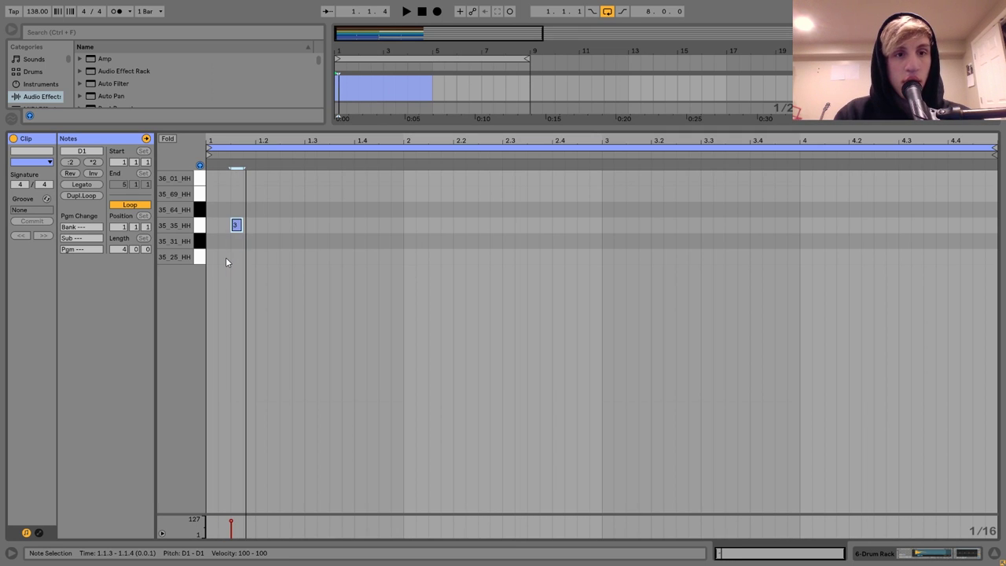
{"action": "key", "text": "Left"}
{"action": "key", "text": "ctrl+d"}
{"action": "key", "text": "Up"}
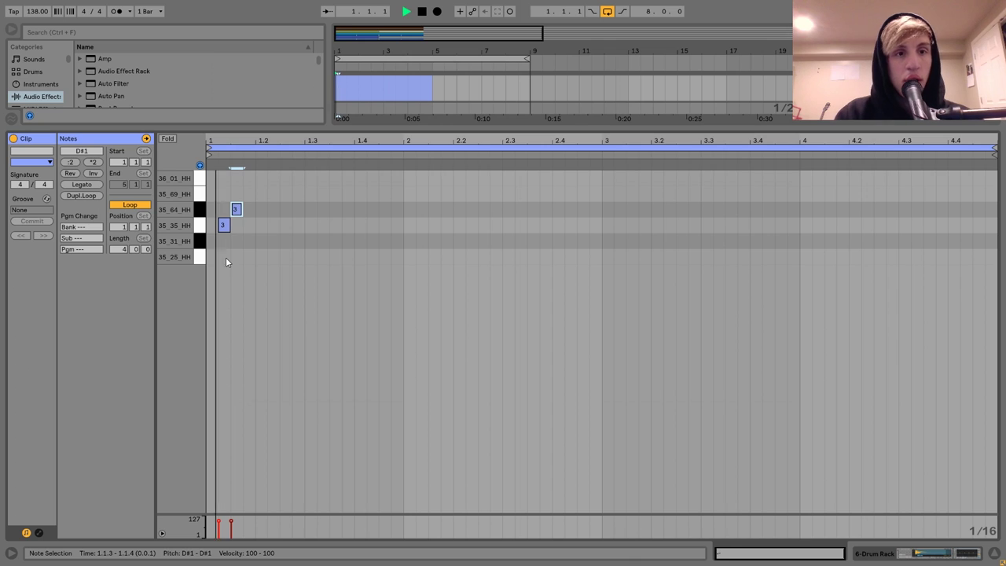
{"action": "key", "text": "Up"}
{"action": "key", "text": "space"}
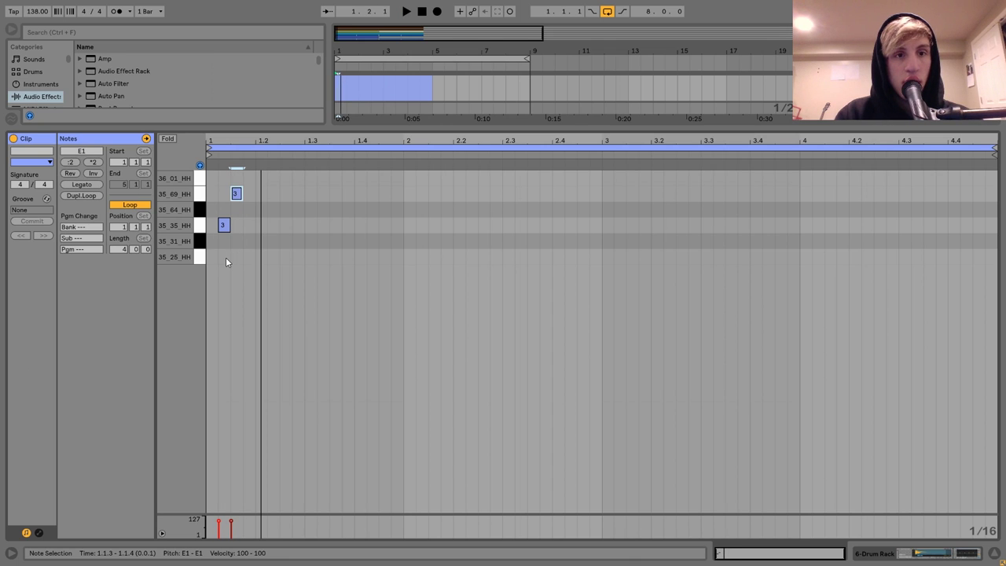
{"action": "key", "text": "Up"}
{"action": "left_click", "coordinate": [224, 225]}
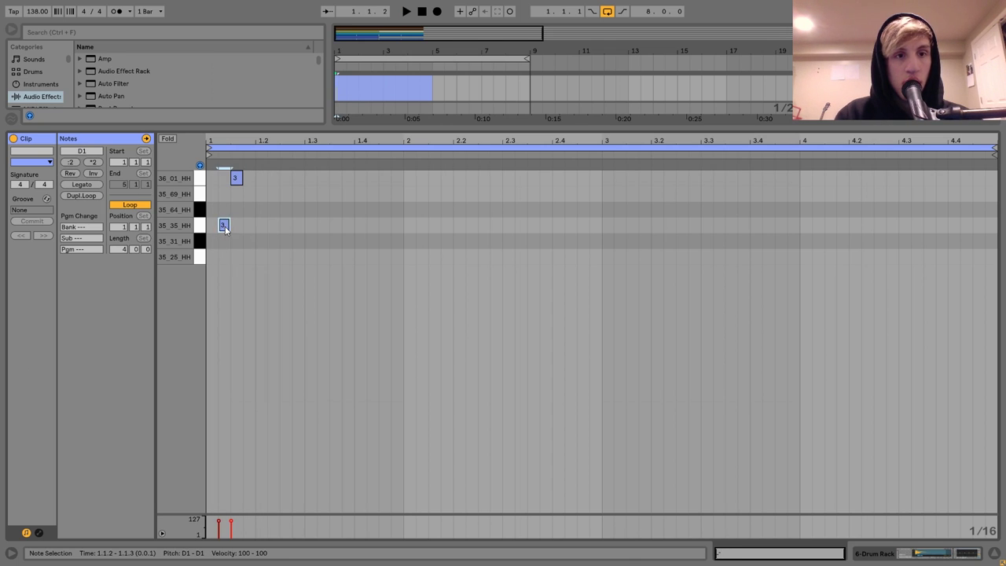
{"action": "key", "text": "space"}
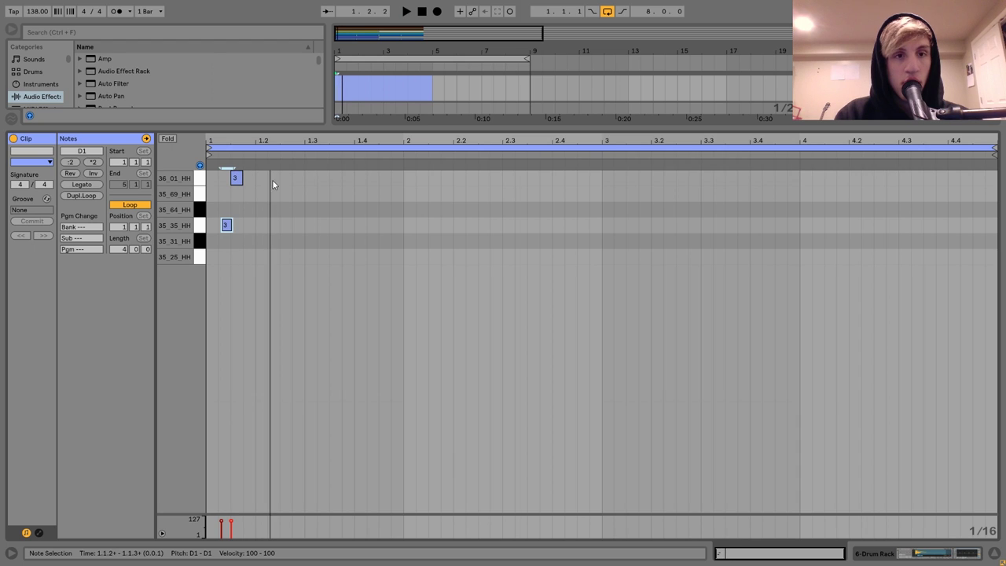
Add a 35_31_HH hi-hat slightly after 1.2.2 with its velocity lowered to 45
{"action": "double_click", "coordinate": [273, 181]}
{"action": "left_click_drag", "start_coordinate": [273, 181], "coordinate": [275, 193]}
{"action": "key", "text": "Down"}
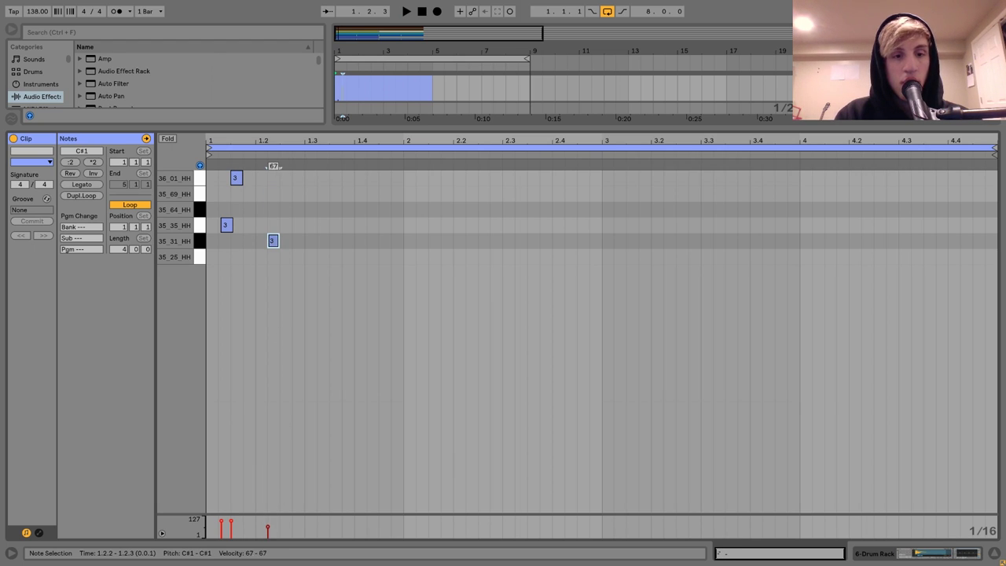
{"action": "key", "text": "space"}
{"action": "mouse_move", "coordinate": [273, 240]}
{"action": "left_mouse_down"}
{"action": "mouse_move", "coordinate": [275, 259]}
{"action": "mouse_move", "coordinate": [276, 241]}
{"action": "left_mouse_up"}
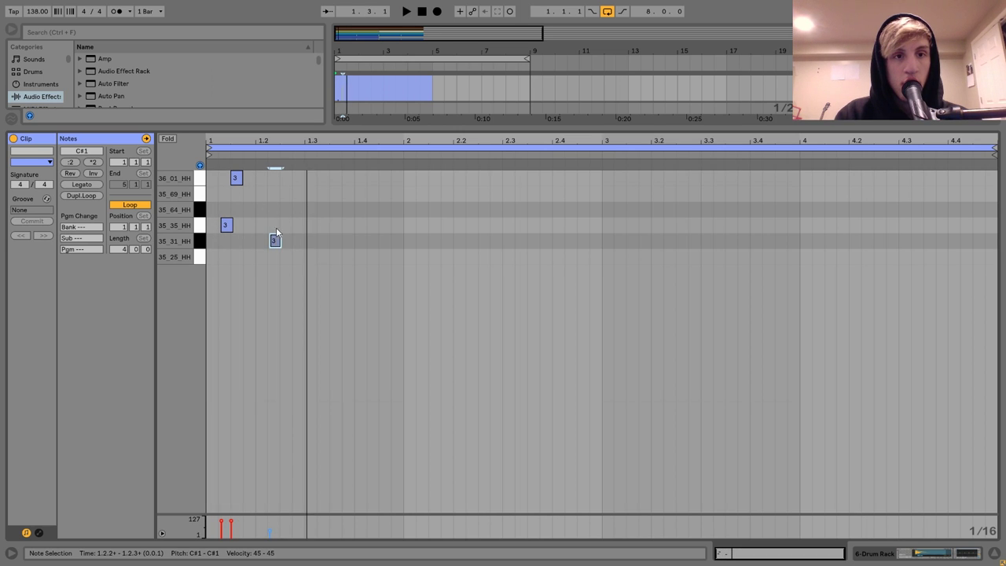
Add a 35_69_HH hi-hat at 1.2.4, copy it onto 35_35_HH at 1.2.3, and play the pattern
{"action": "double_click", "coordinate": [297, 209]}
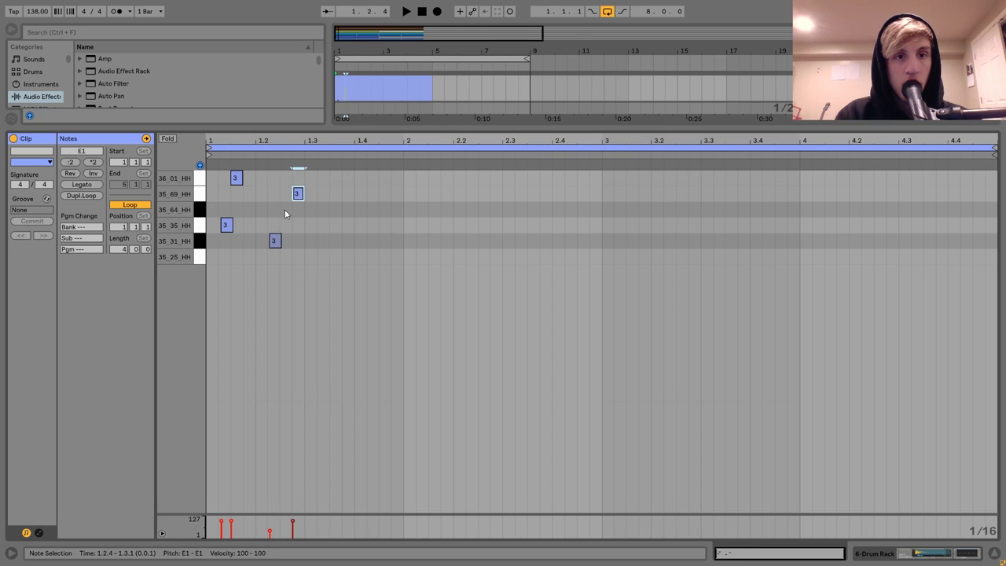
{"action": "left_click_drag", "start_coordinate": [298, 195], "coordinate": [285, 227], "text": "ctrl"}
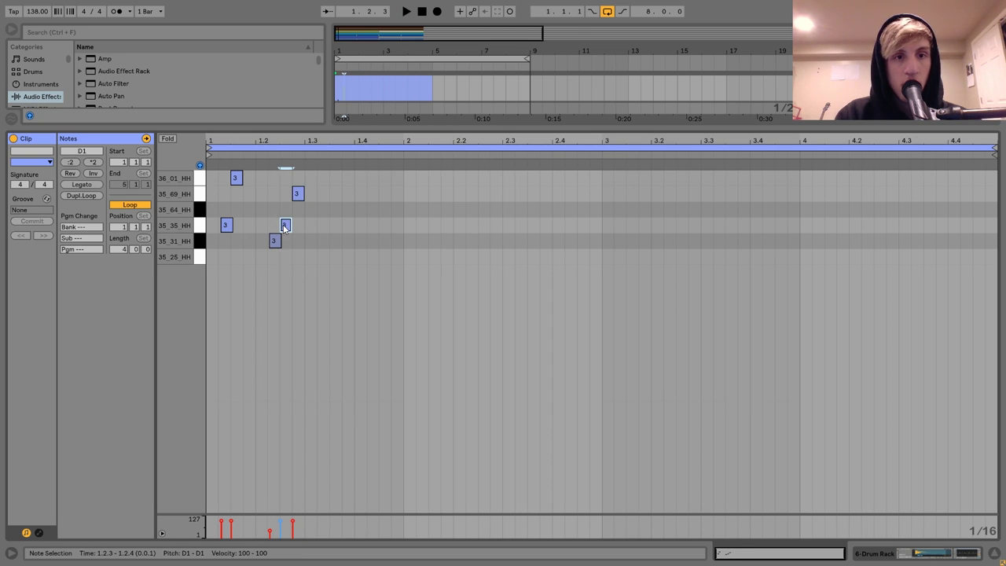
{"action": "key", "text": "space"}
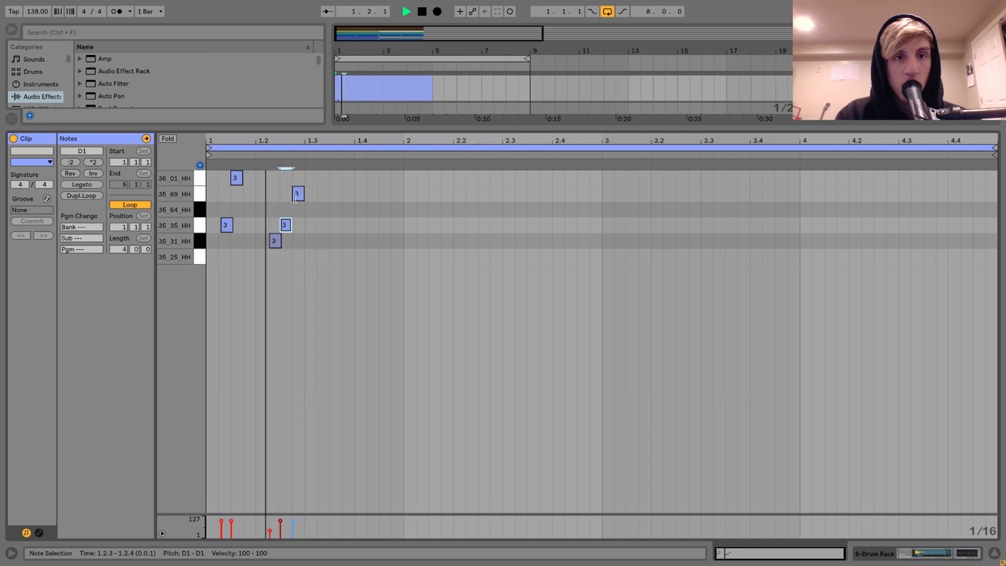
{"action": "key", "text": "space"}
Move the 35_69_HH note onto 36_01_HH slightly after 1.2.4, lower its velocity to 56, and play it back
{"action": "left_click_drag", "start_coordinate": [296, 194], "coordinate": [303, 181]}
{"action": "left_click_drag", "start_coordinate": [299, 181], "coordinate": [303, 183]}
{"action": "key", "text": "space"}
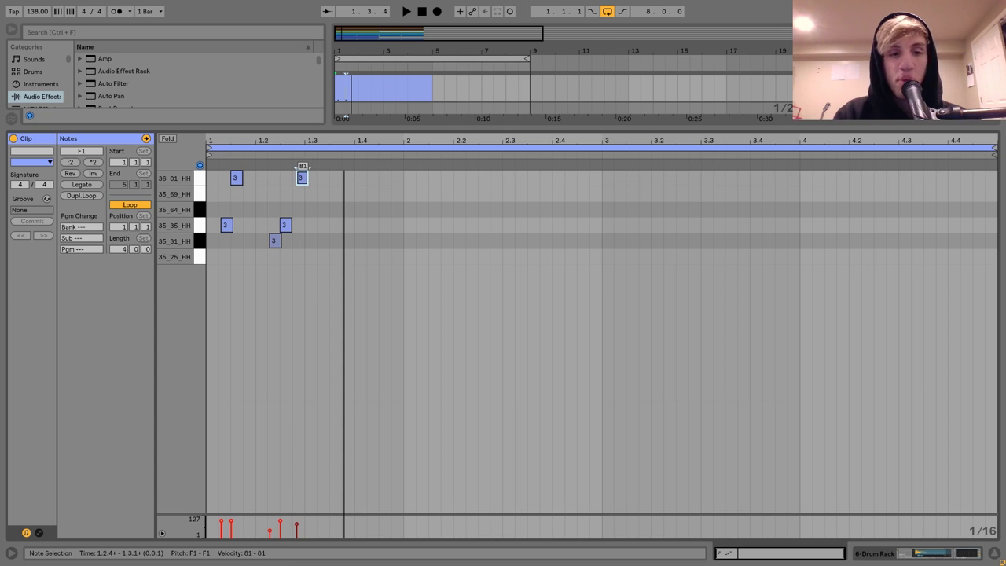
{"action": "key", "text": "space"}
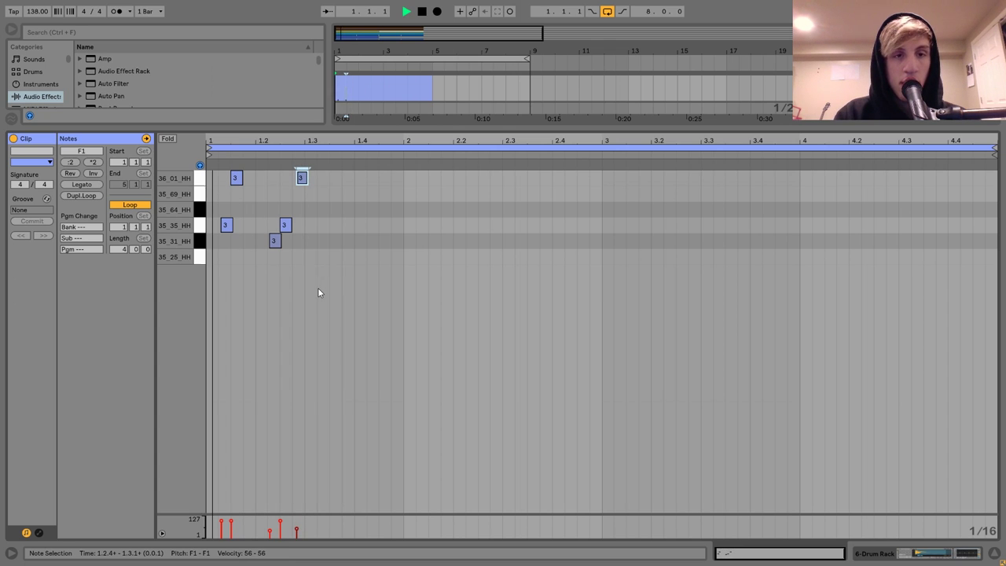
{"action": "key", "text": "space"}
Move the quiet 35_31_HH note after 1.2.2 up to the 36_01_HH row and play the pattern
{"action": "left_click", "coordinate": [275, 241]}
{"action": "key", "text": "Up"}
{"action": "key", "text": "Up"}
{"action": "key", "text": "Up"}
{"action": "key", "text": "Up"}
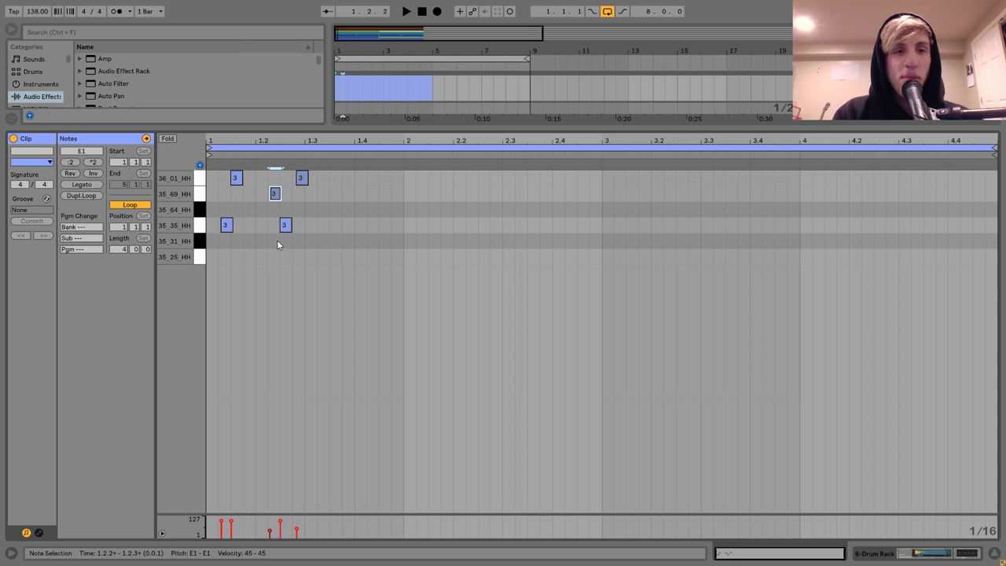
{"action": "key", "text": "space"}
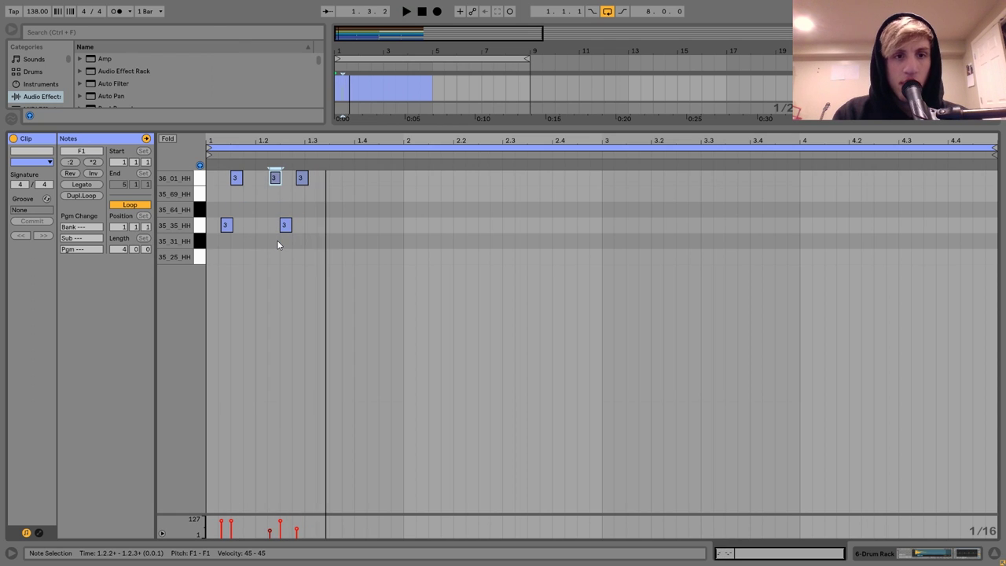
{"action": "key", "text": "space"}
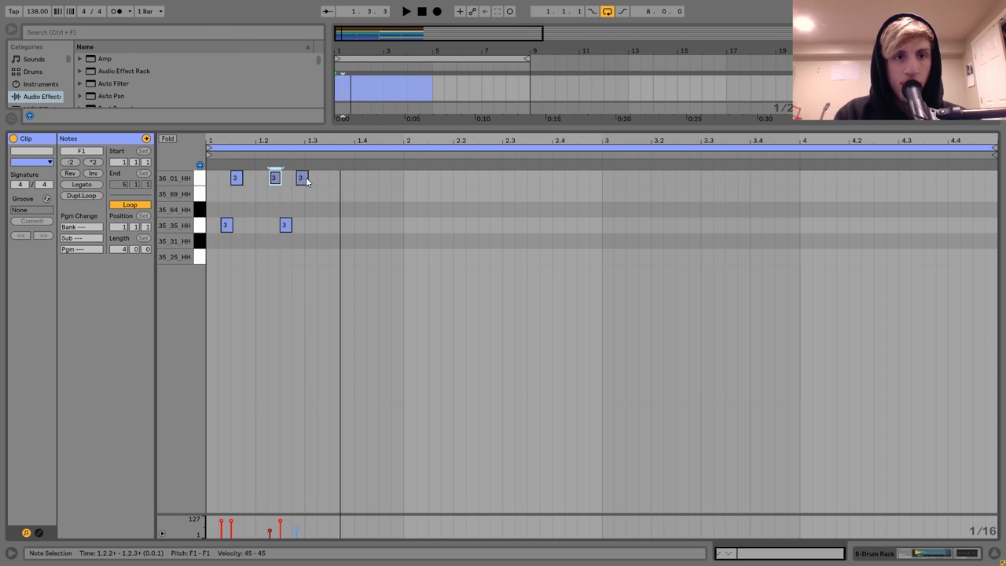
Shorten the last 36_01_HH note to end at 1.3.1 and duplicate the half-bar pattern into beats 3 and 4
{"action": "left_click_drag", "start_coordinate": [305, 177], "coordinate": [302, 179]}
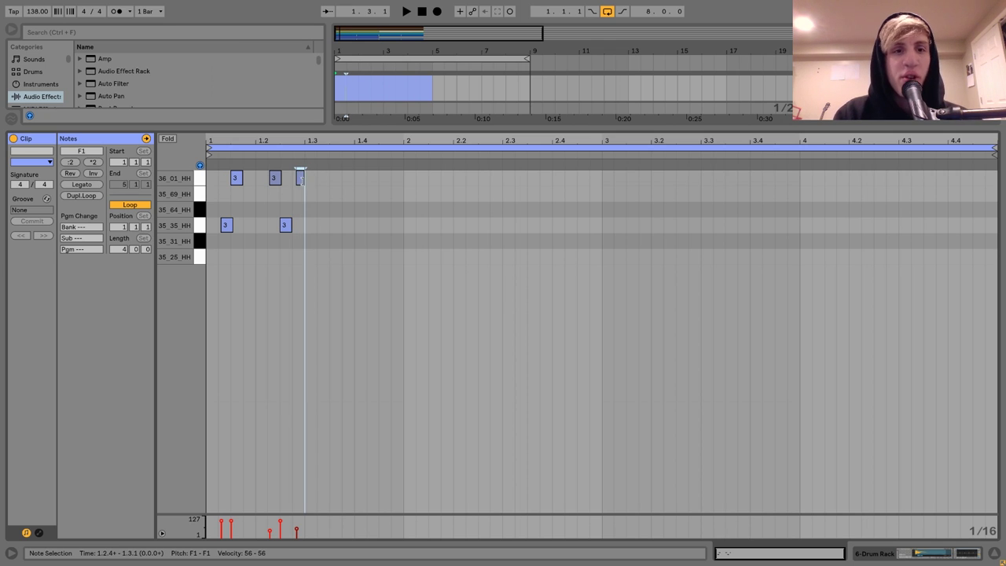
{"action": "key", "text": "space"}
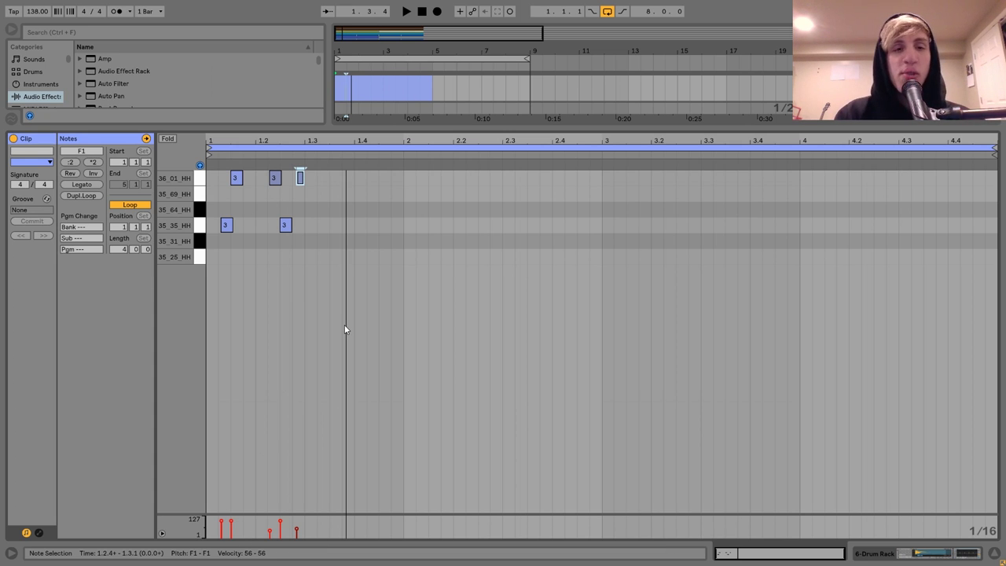
{"action": "left_click_drag", "start_coordinate": [305, 253], "coordinate": [206, 167]}
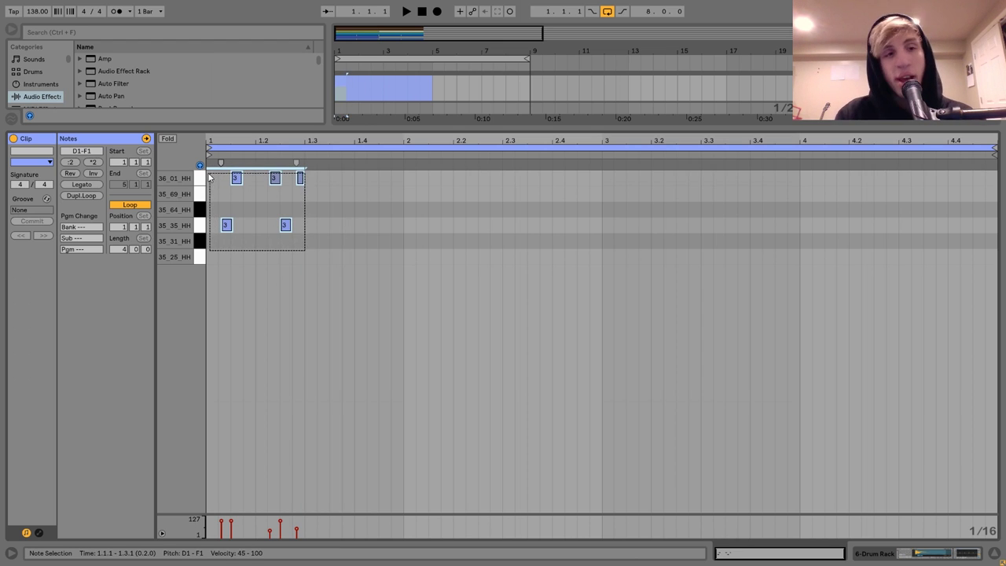
{"action": "key", "text": "ctrl+d"}
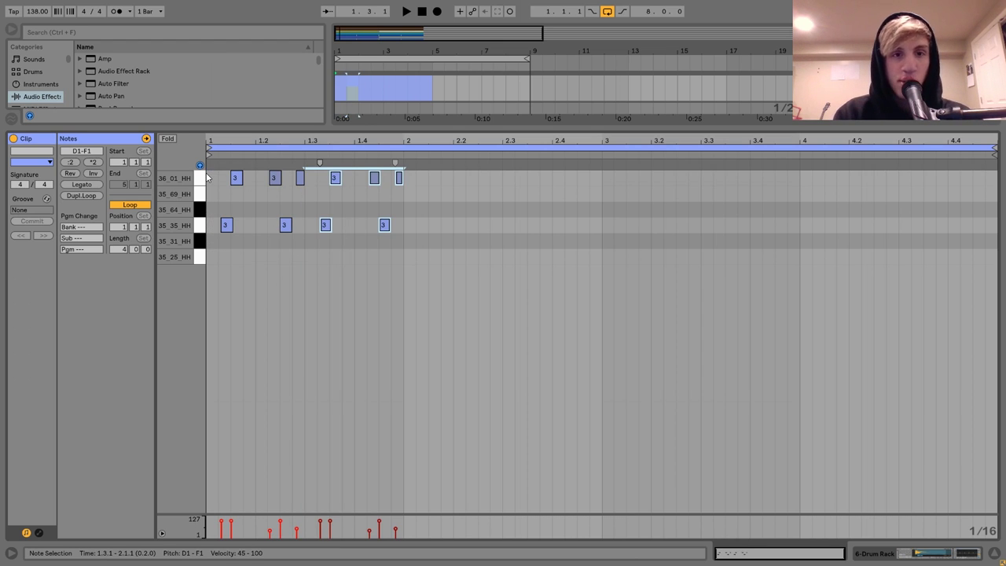
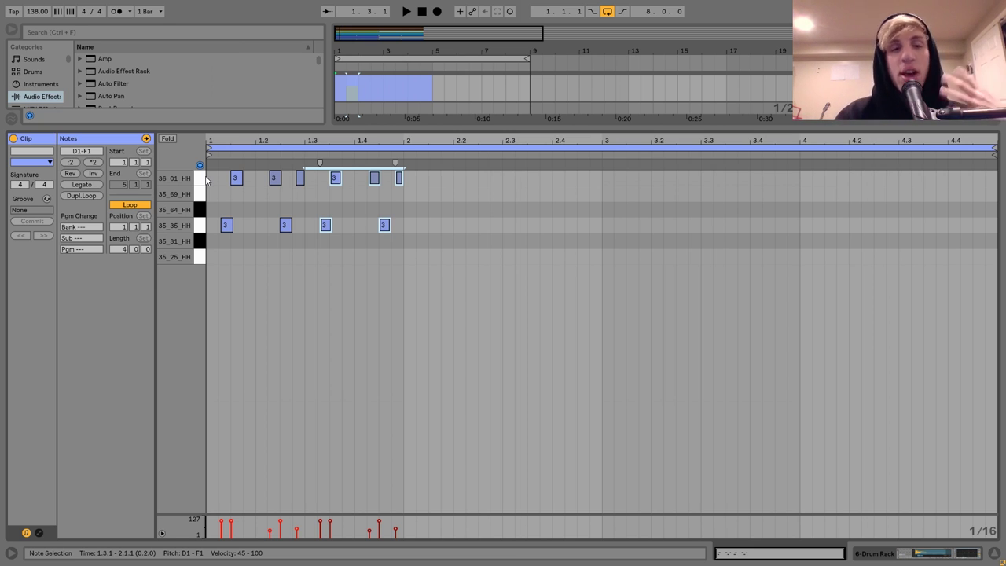
Try an extra 35_64_HH hi-hat slightly after 1.4.1 during playback
{"action": "left_click", "coordinate": [369, 207]}
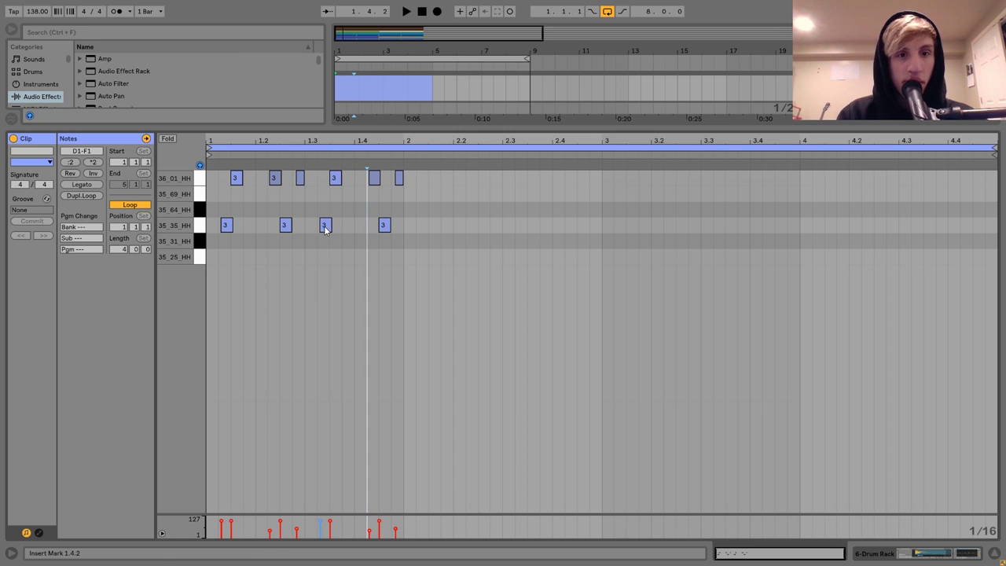
{"action": "double_click", "coordinate": [351, 209]}
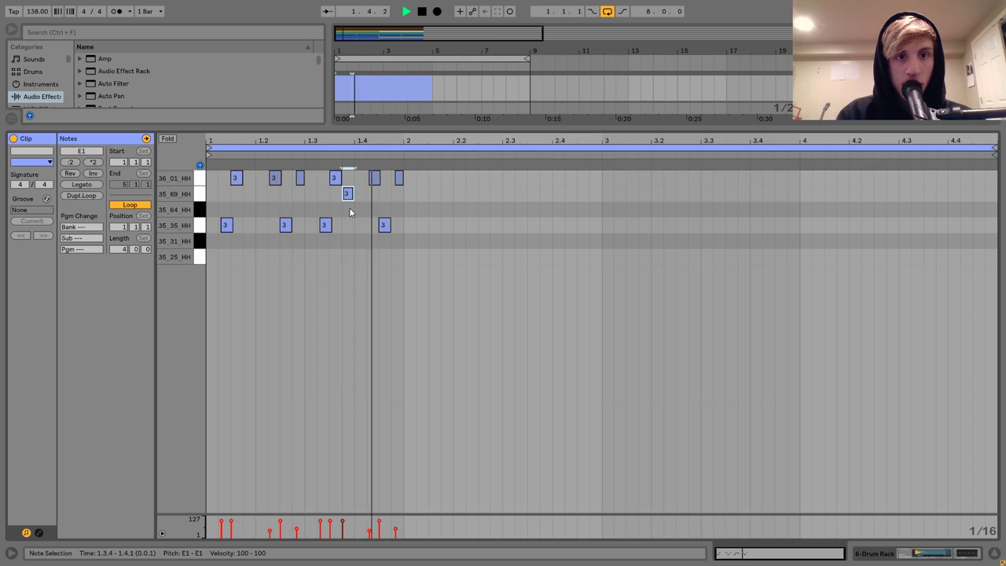
{"action": "key", "text": "Right"}
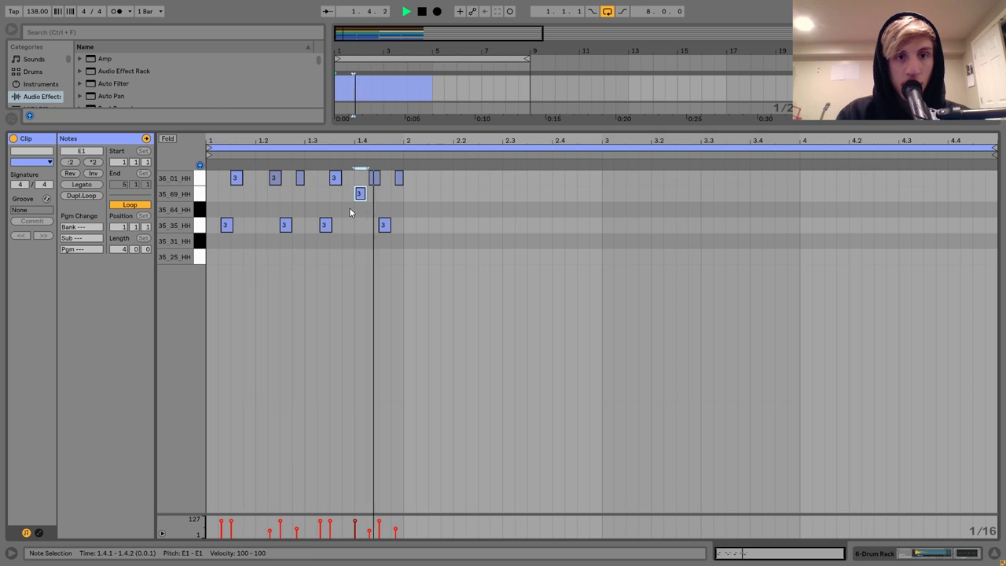
{"action": "key", "text": "Down"}
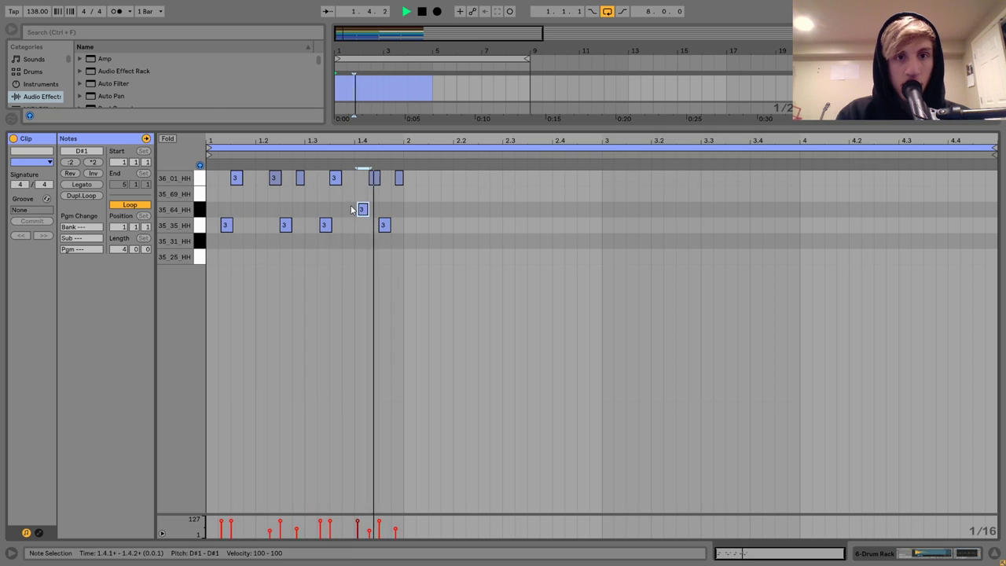
Delete the short 36_01_HH note at the end of bar 1 and play the pattern
{"action": "left_click", "coordinate": [399, 177]}
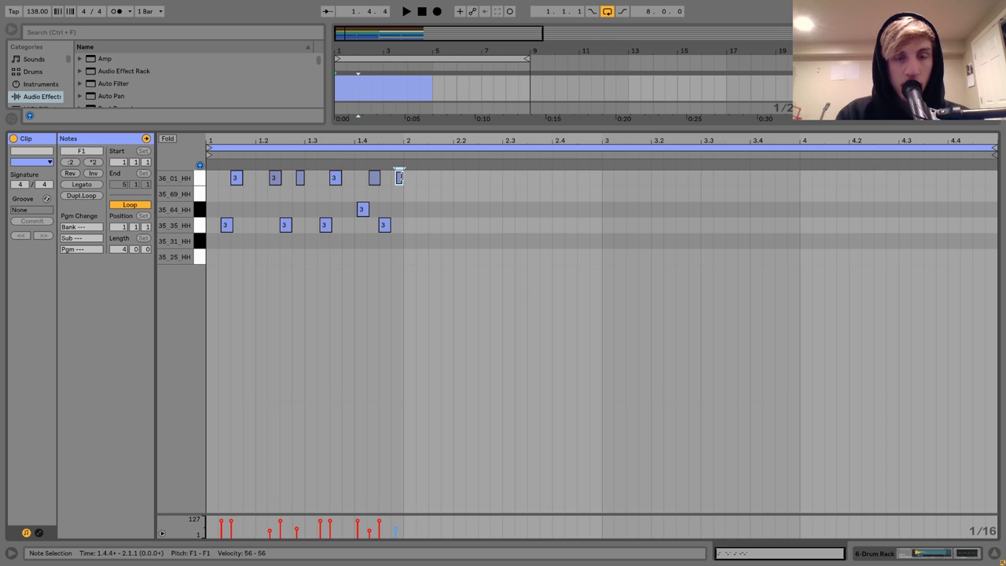
{"action": "double_click", "coordinate": [400, 178]}
{"action": "key", "text": "space"}
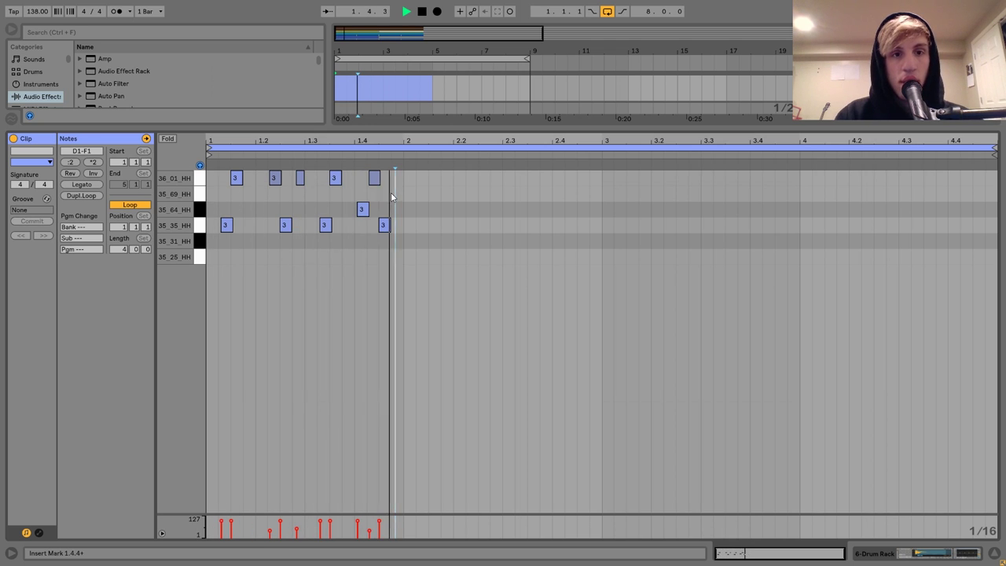
Try the extra 35_64_HH note on the 35_31_HH row at 1.4.1 and delete it
{"action": "left_click", "coordinate": [361, 209]}
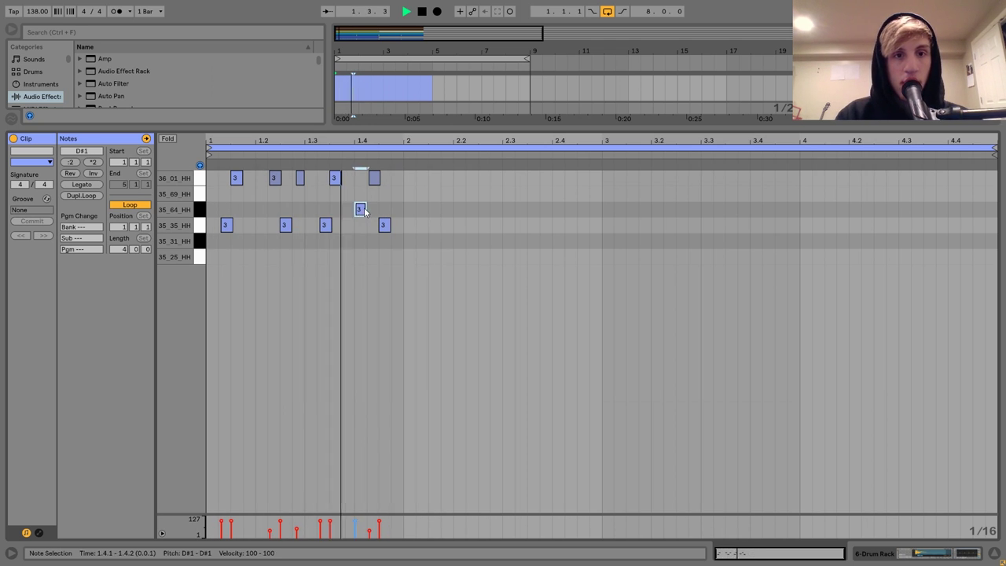
{"action": "key", "text": "Down"}
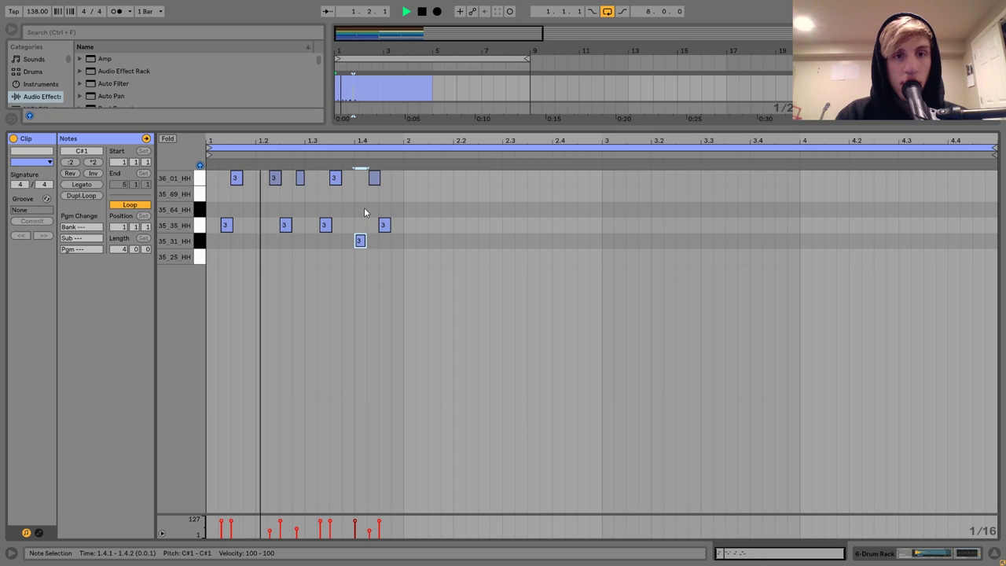
{"action": "key", "text": "Delete"}
Add a quiet 36_01_HH hi-hat at 1.4.1 with velocity 12
{"action": "left_click", "coordinate": [364, 208]}
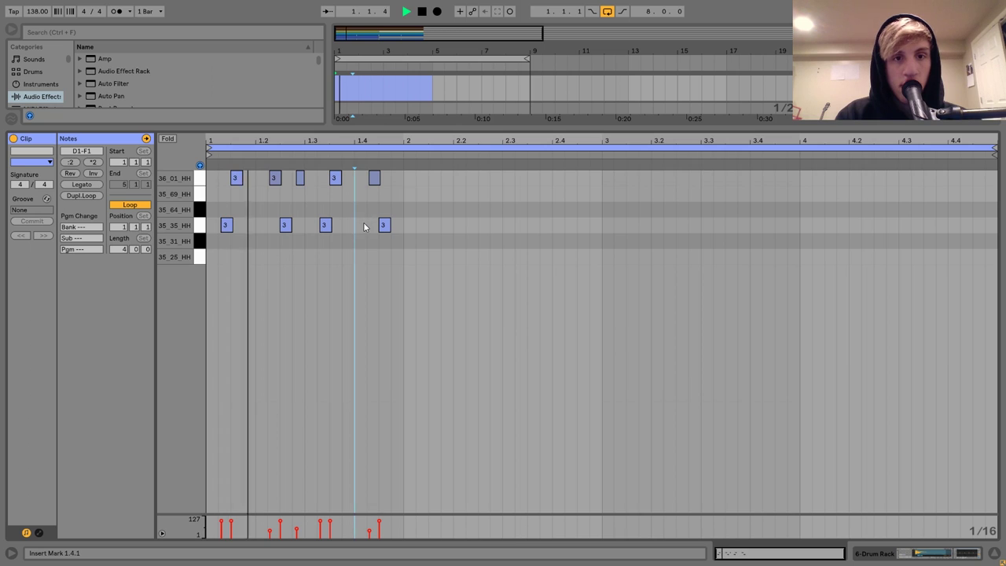
{"action": "double_click", "coordinate": [364, 224]}
{"action": "left_click_drag", "start_coordinate": [355, 523], "coordinate": [354, 536]}
{"action": "key", "text": "Up"}
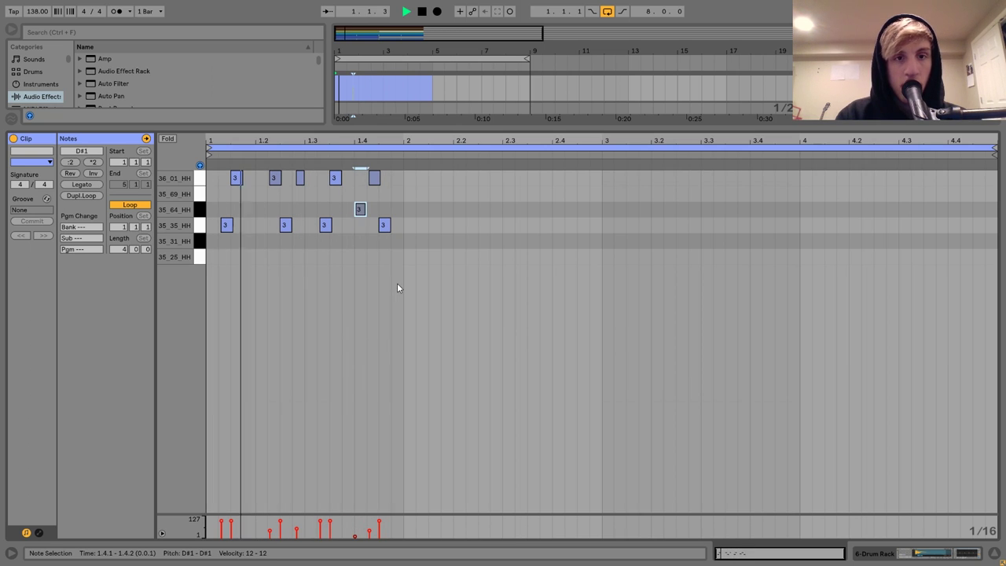
{"action": "key", "text": "Up"}
{"action": "key", "text": "Up"}
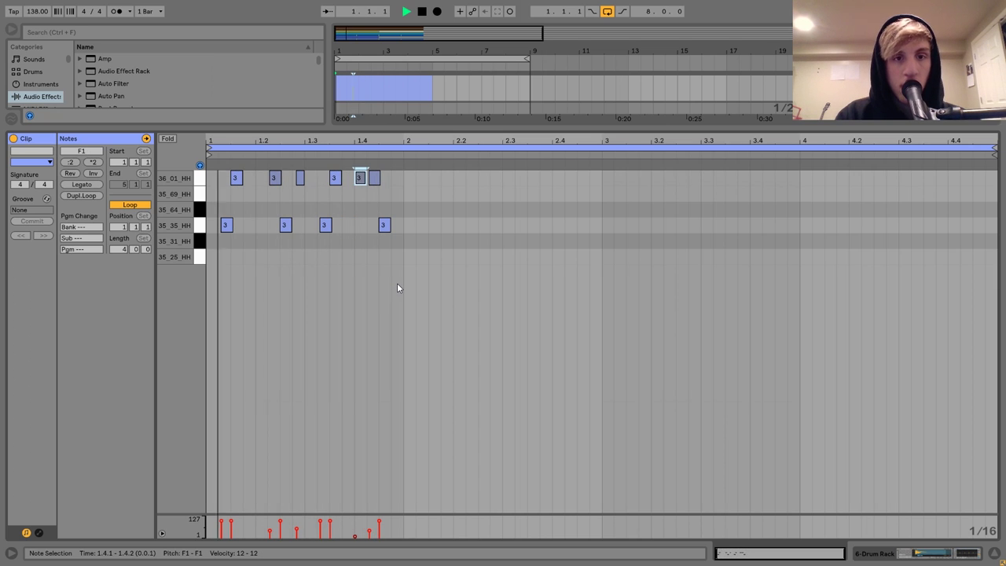
Transpose the quiet hi-hat note at 1.4.1 down to the 35_25_HH row
{"action": "key", "text": "Down"}
{"action": "key", "text": "Down"}
{"action": "key", "text": "Down"}
{"action": "key", "text": "Down"}
{"action": "key", "text": "Down"}
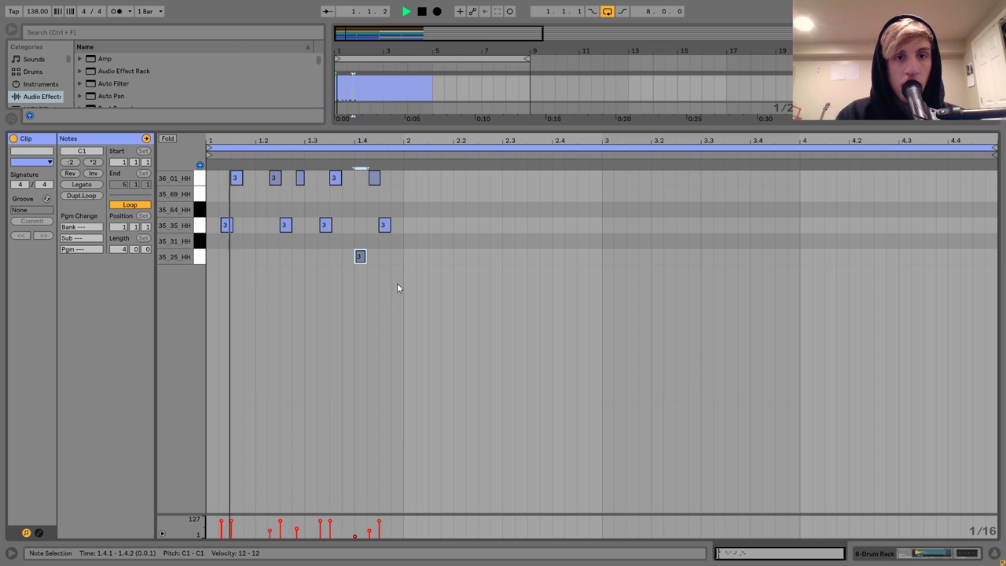
{"action": "key", "text": "space"}
Duplicate all of the bar 1 hi-hat notes into bar 2
{"action": "left_click_drag", "start_coordinate": [403, 265], "coordinate": [210, 174]}
{"action": "key", "text": "space"}
{"action": "key", "text": "ctrl+d"}
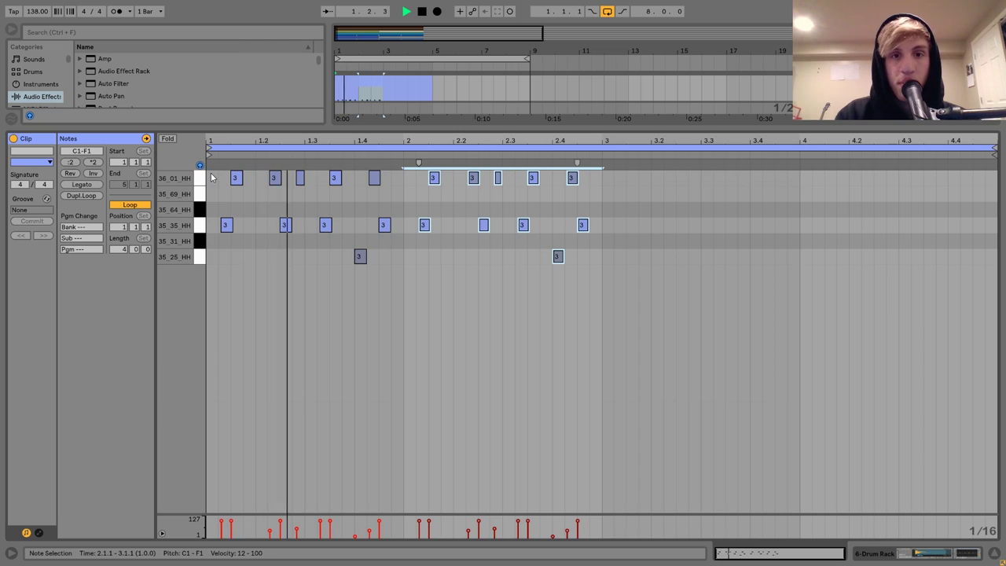
{"action": "left_click", "coordinate": [440, 252]}
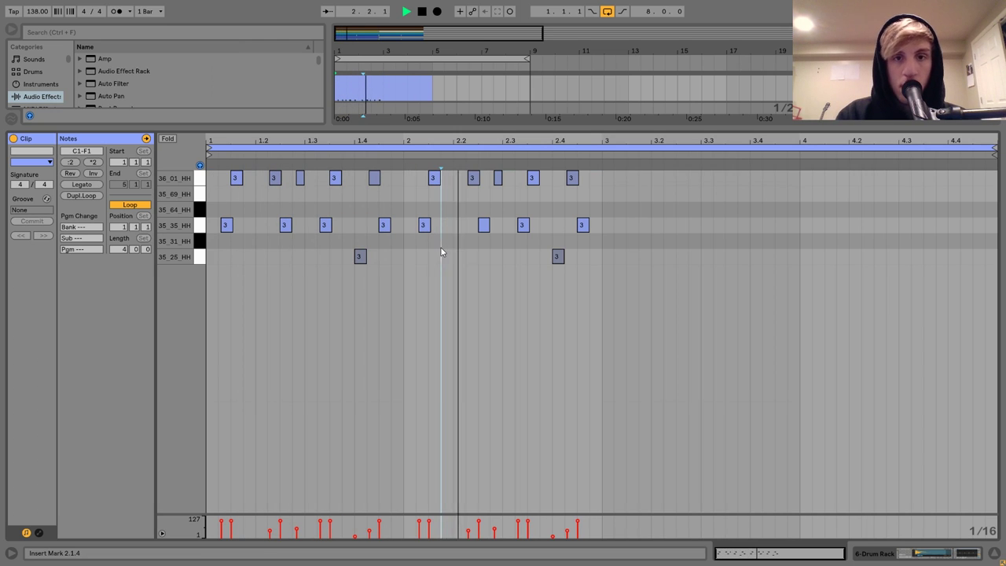
Add a 35_69_HH hi-hat slightly after 1.4.4 with velocity 70 and play the pattern
{"action": "double_click", "coordinate": [396, 241]}
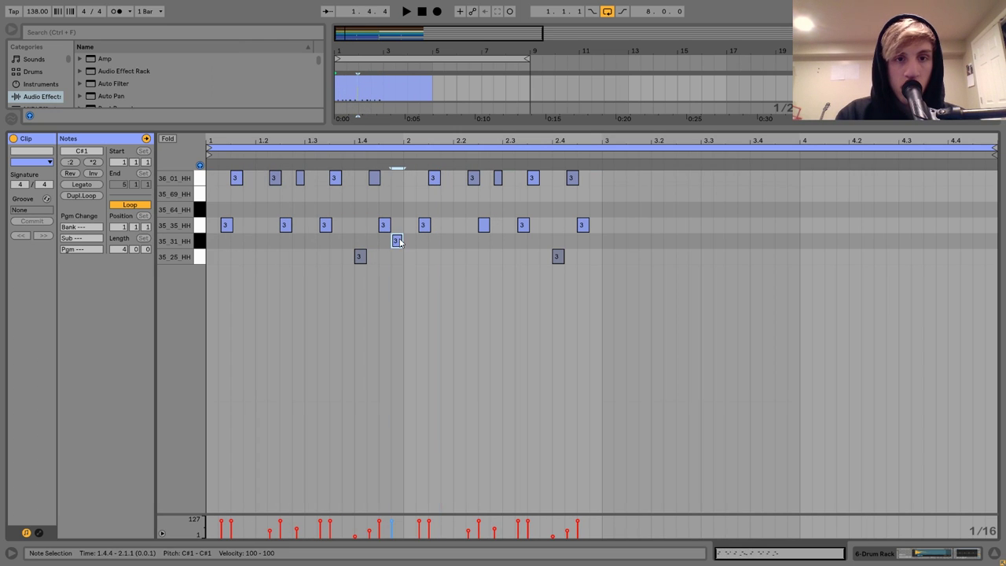
{"action": "left_click_drag", "start_coordinate": [399, 245], "coordinate": [403, 250]}
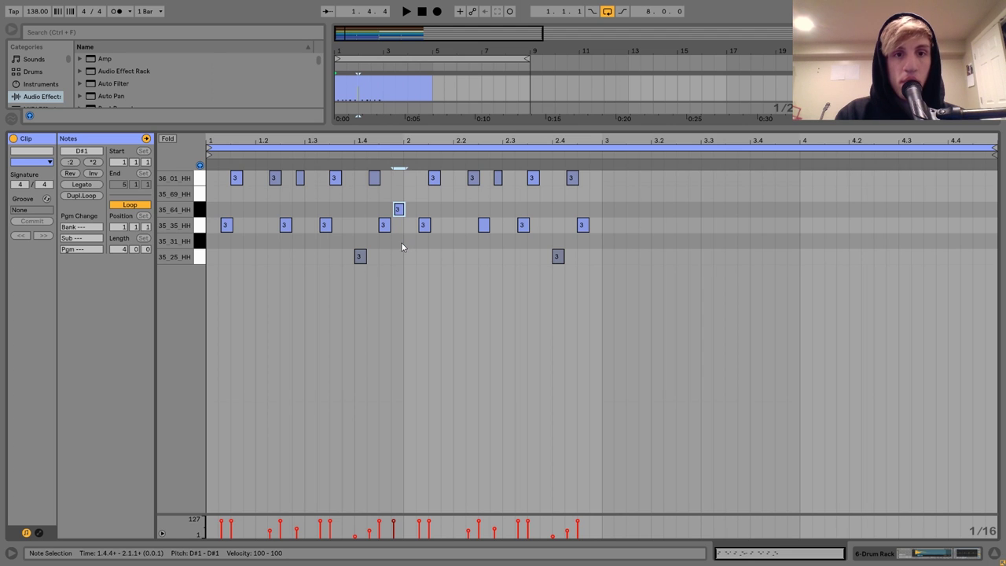
{"action": "key", "text": "Up"}
{"action": "key", "text": "space"}
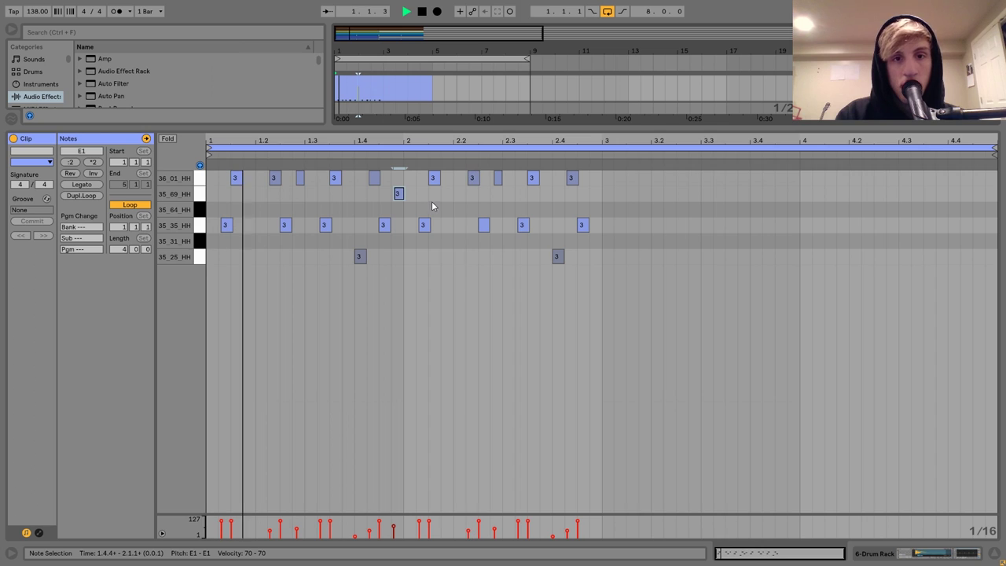
{"action": "key", "text": "space"}
Try an extra 35_69_HH hi-hat around 2.2 at several positions during playback and delete it
{"action": "double_click", "coordinate": [470, 194]}
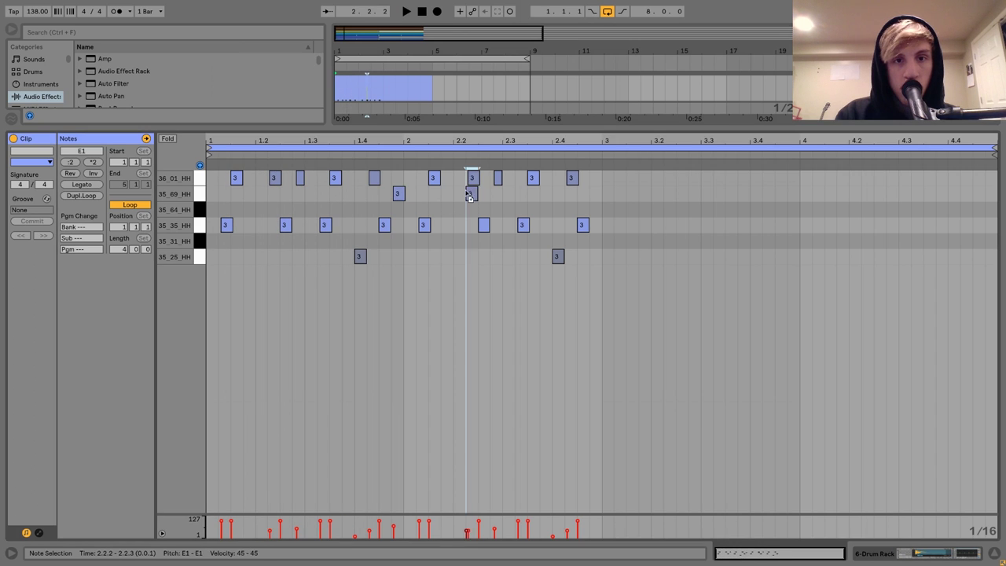
{"action": "left_click_drag", "start_coordinate": [469, 196], "coordinate": [455, 207]}
{"action": "key", "text": "space"}
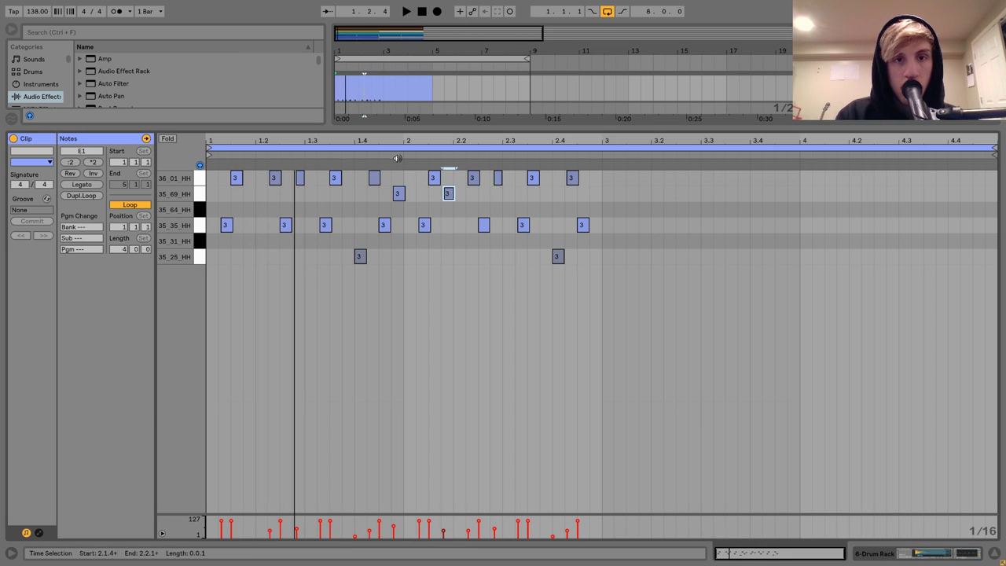
{"action": "left_click", "coordinate": [450, 194]}
{"action": "key", "text": "space"}
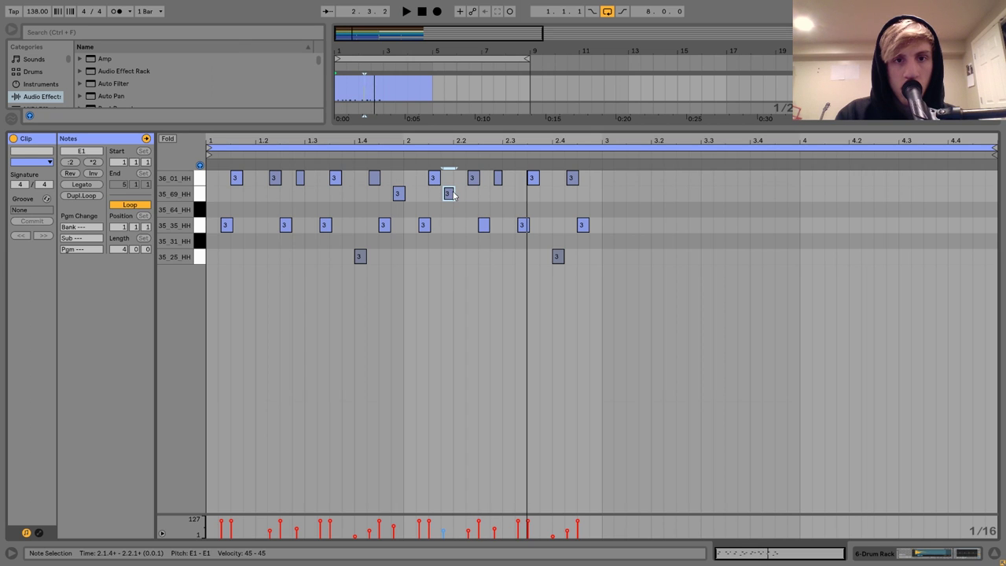
{"action": "key", "text": "space"}
{"action": "left_click_drag", "start_coordinate": [452, 195], "coordinate": [462, 198]}
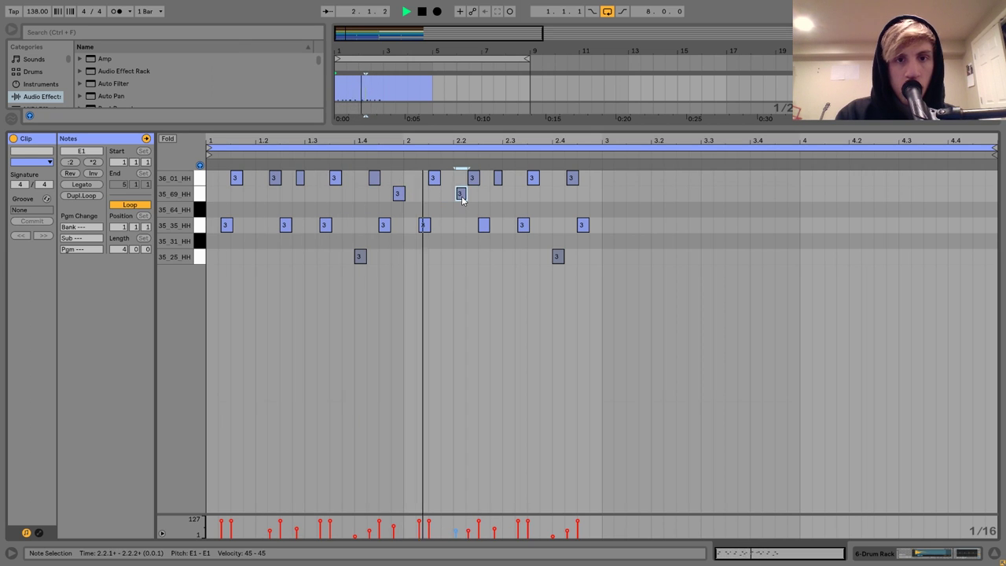
{"action": "double_click", "coordinate": [462, 195]}
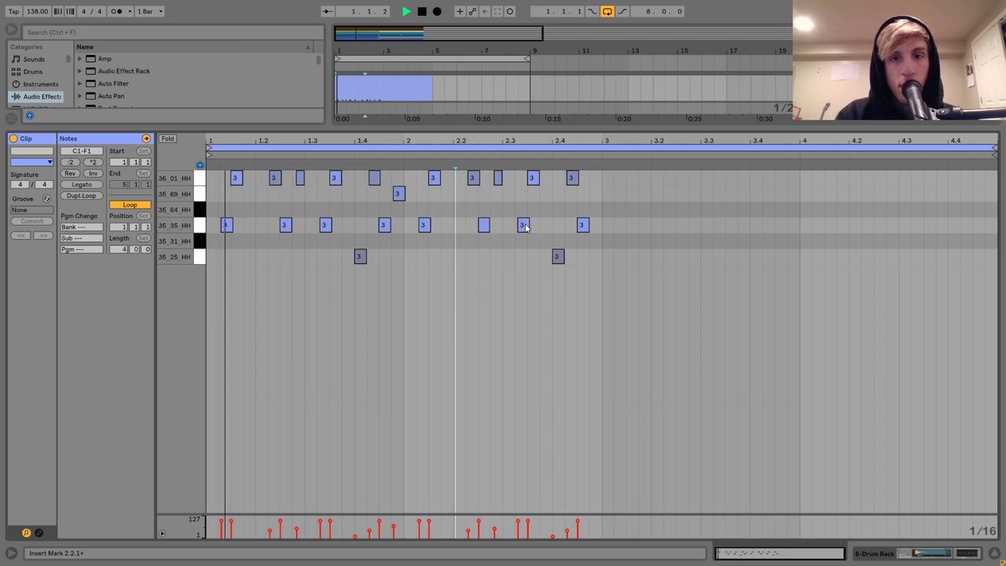
Add a short 35_25_HH hi-hat at the end of bar 2 and shorten the clip loop to two bars
{"action": "double_click", "coordinate": [597, 257]}
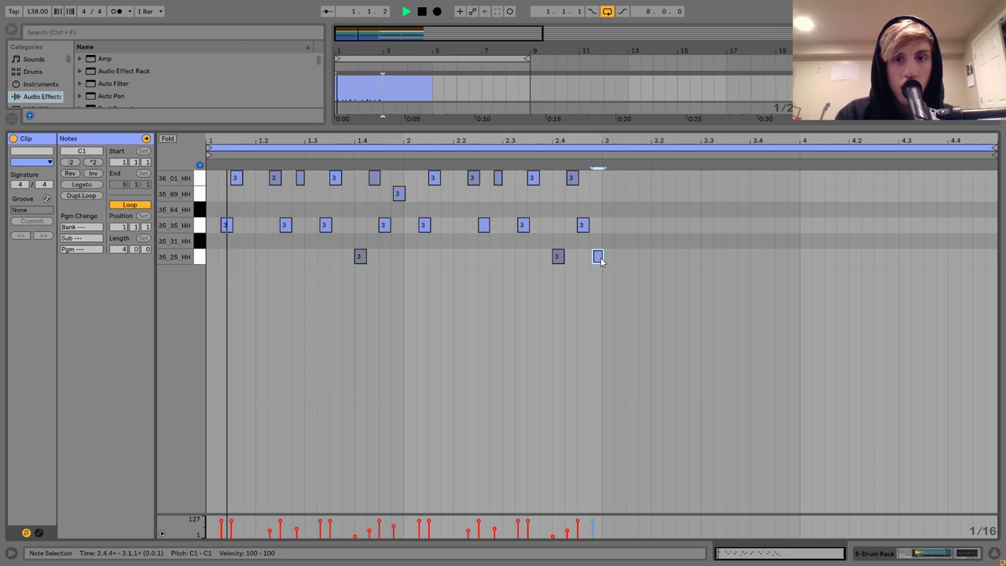
{"action": "left_click_drag", "start_coordinate": [601, 257], "coordinate": [598, 257]}
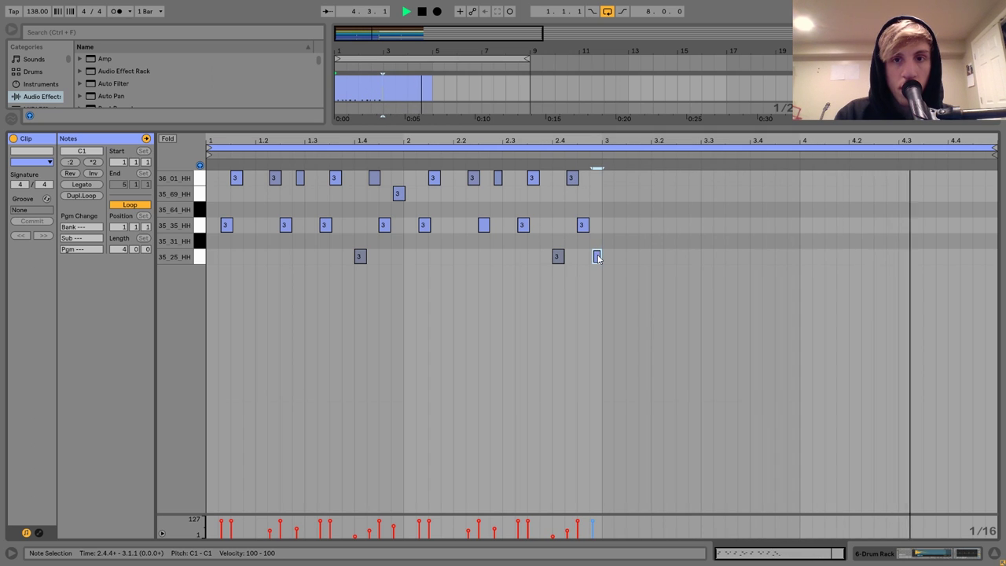
{"action": "key", "text": "space"}
{"action": "left_click_drag", "start_coordinate": [994, 148], "coordinate": [602, 149]}
{"action": "key", "text": "shift+Tab"}
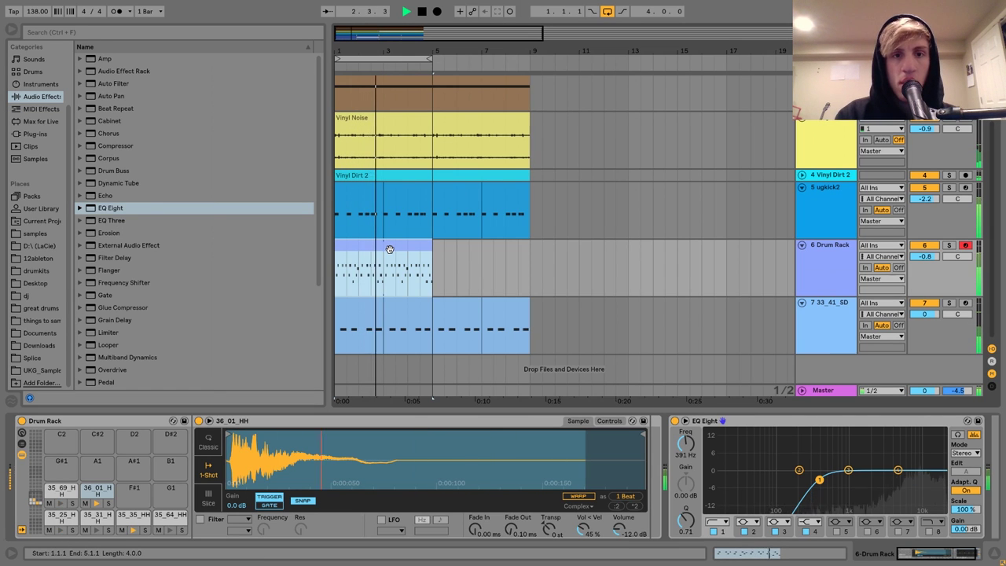
Consolidate the first four bars of the ugkick2 track and delete the kick note at 2.2
{"action": "left_click", "coordinate": [393, 195]}
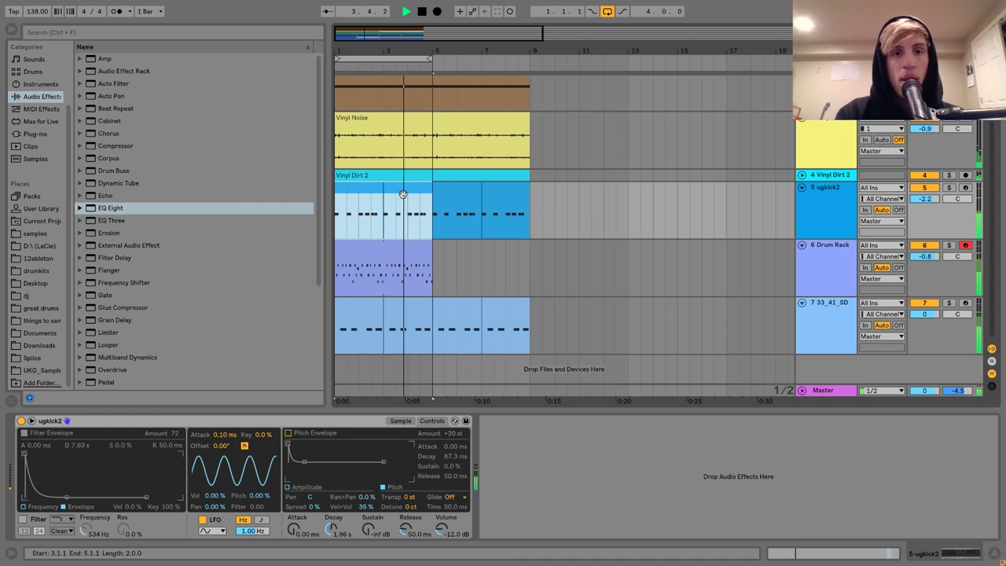
{"action": "key", "text": "shift+Tab"}
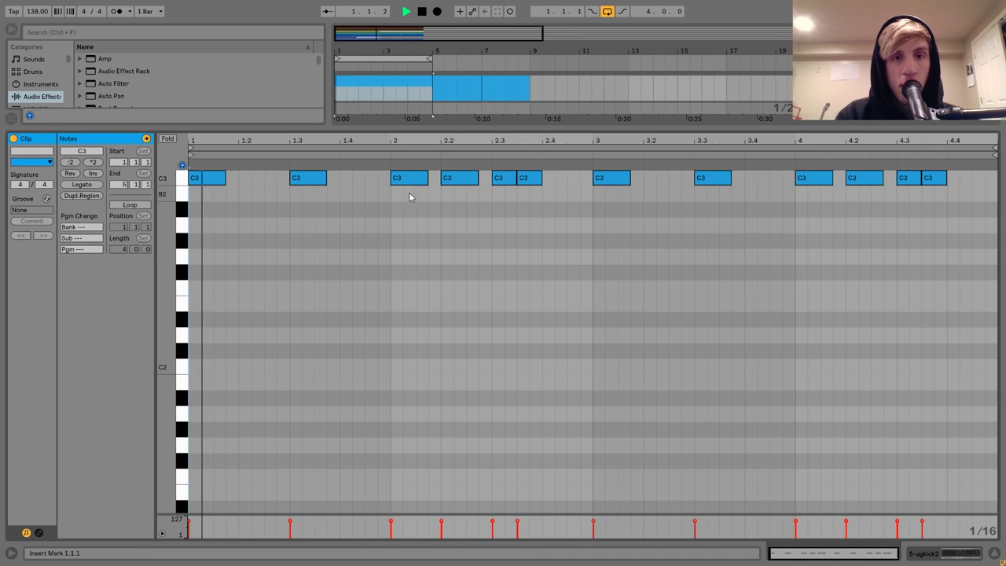
{"action": "key", "text": "space"}
{"action": "double_click", "coordinate": [458, 178]}
{"action": "key", "text": "shift+Tab"}
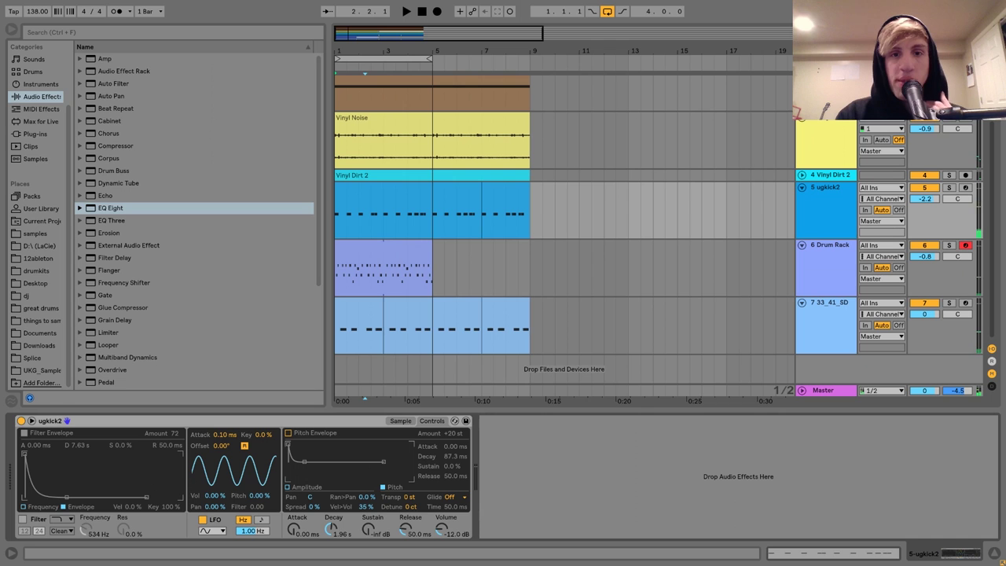
Consolidate the first four bars of the 33_41_SD track and move the first snare note of bar 2 to 2.2.1
{"action": "left_click", "coordinate": [400, 307]}
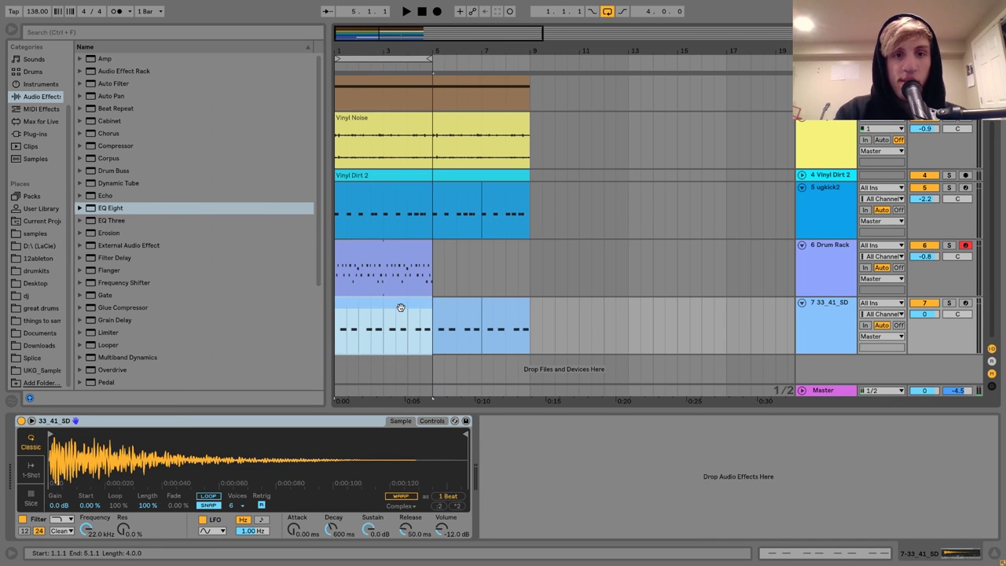
{"action": "key", "text": "shift+Tab"}
{"action": "left_click_drag", "start_coordinate": [494, 181], "coordinate": [478, 182]}
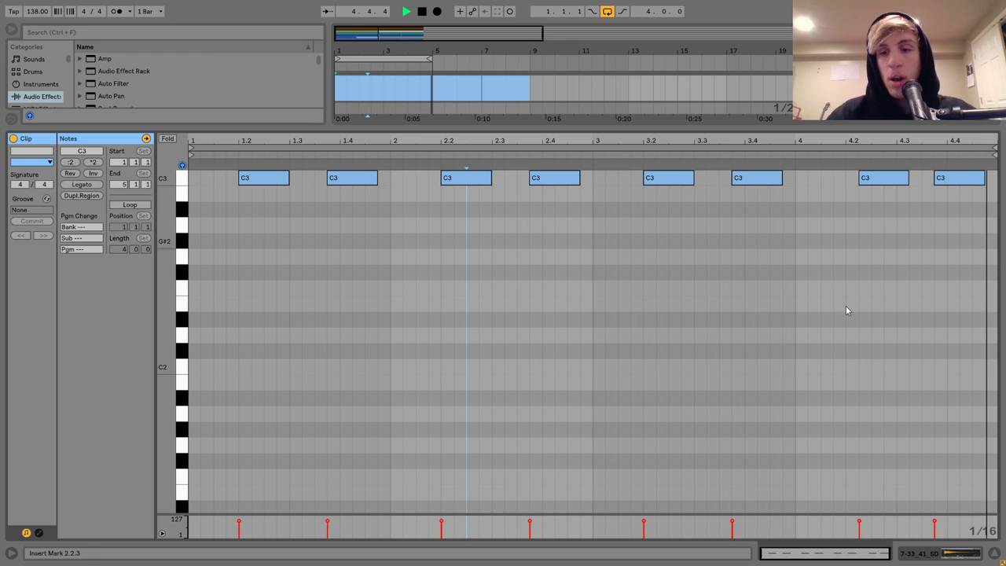
{"action": "key", "text": "shift+Tab"}
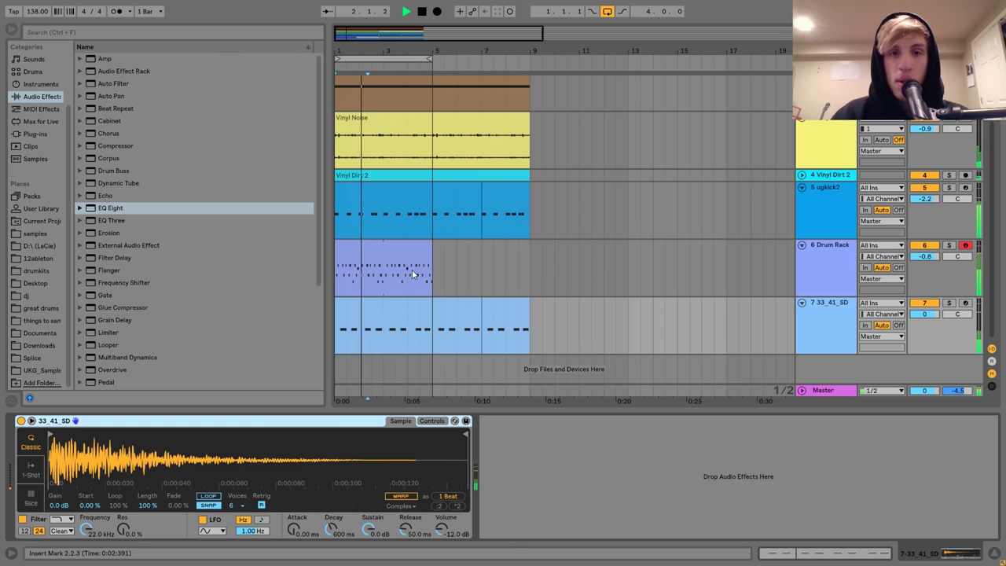
{"action": "key", "text": "space"}
Extend the Drum Rack clip to bar 9 and duplicate the four-bar kick and snare clips over bars 5 to 8
{"action": "left_click_drag", "start_coordinate": [433, 267], "coordinate": [533, 253]}
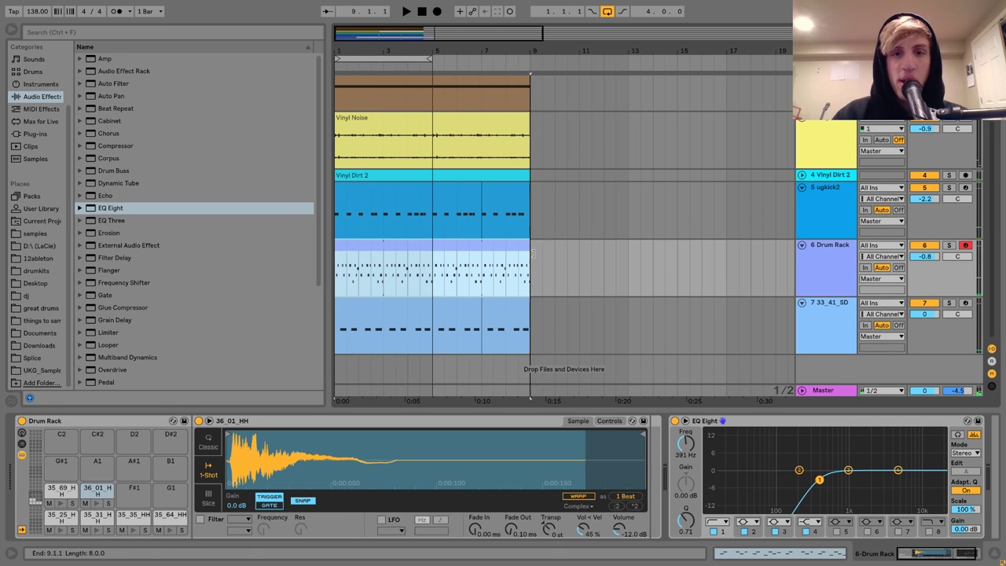
{"action": "left_click", "coordinate": [377, 199]}
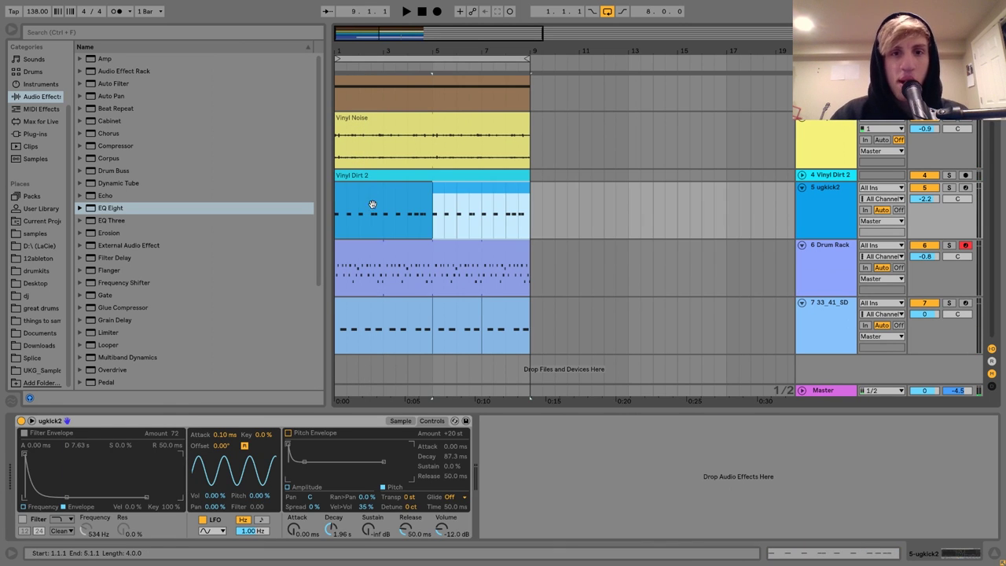
{"action": "left_click", "coordinate": [372, 304]}
Group the ugkick2, Drum Rack and 33_41_SD tracks
{"action": "left_click", "coordinate": [835, 206]}
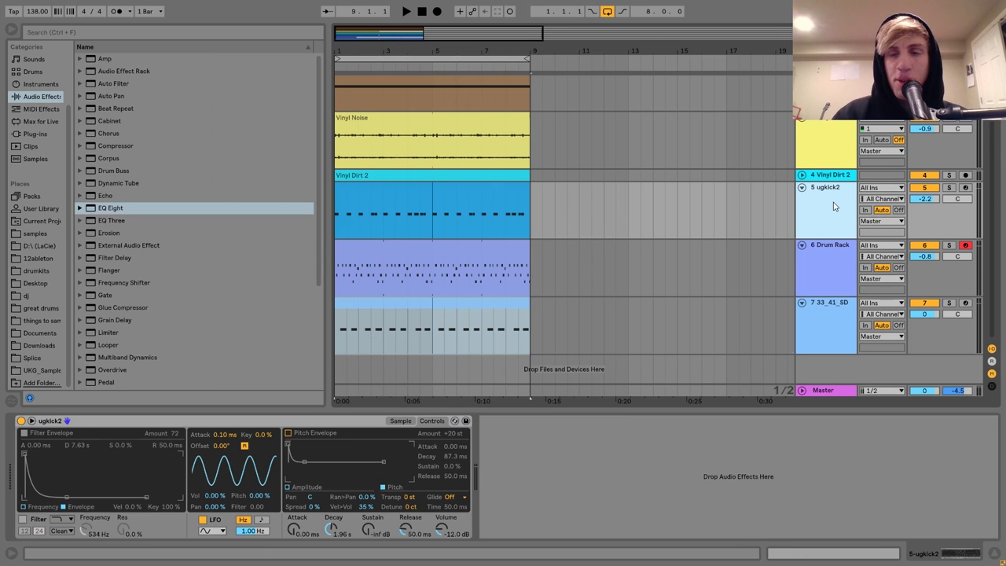
{"action": "left_click", "coordinate": [828, 305], "text": "shift"}
{"action": "key", "text": "ctrl+g"}
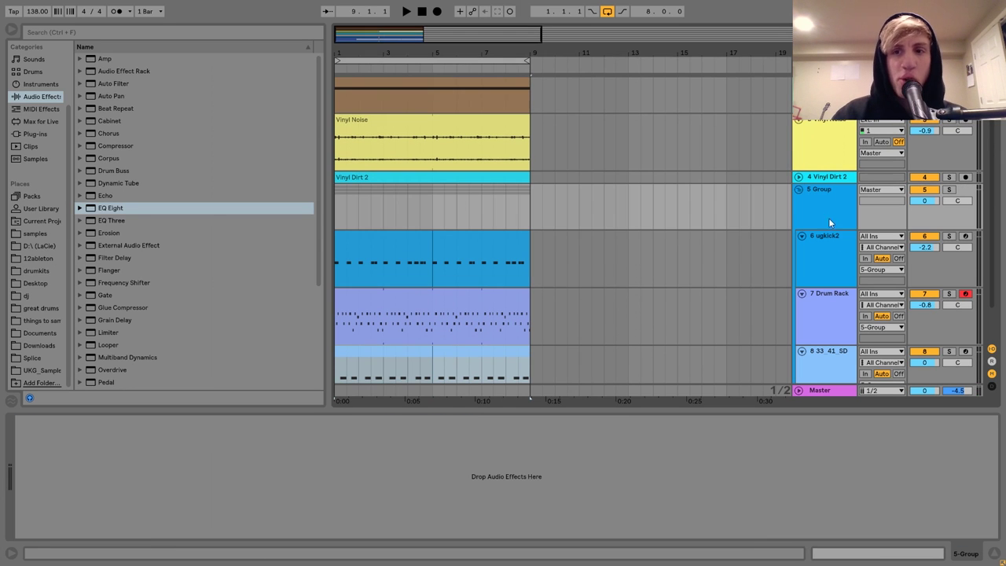
Add Drum Buss to the drum group with raised Drive, Transients -0.13 and Crunch 30%, and set the group volume to -6.7 dB
{"action": "key", "text": "space"}
{"action": "double_click", "coordinate": [114, 171]}
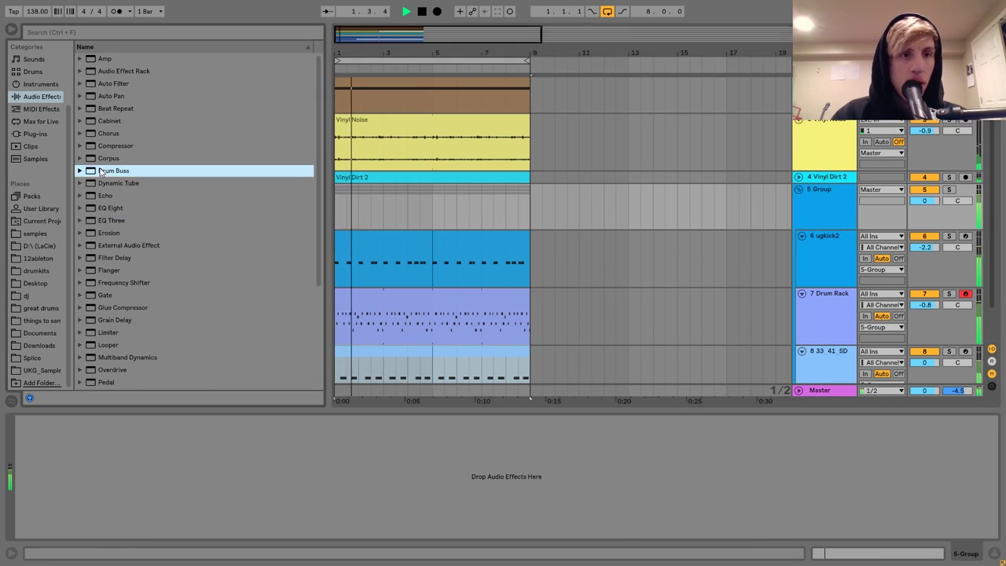
{"action": "left_click_drag", "start_coordinate": [73, 481], "coordinate": [71, 521]}
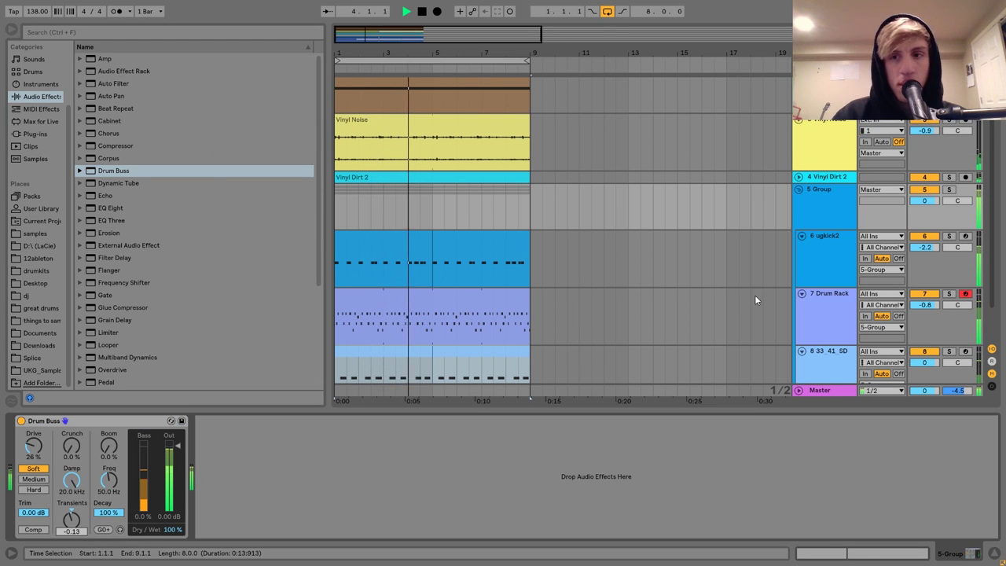
{"action": "left_click_drag", "start_coordinate": [924, 201], "coordinate": [924, 224]}
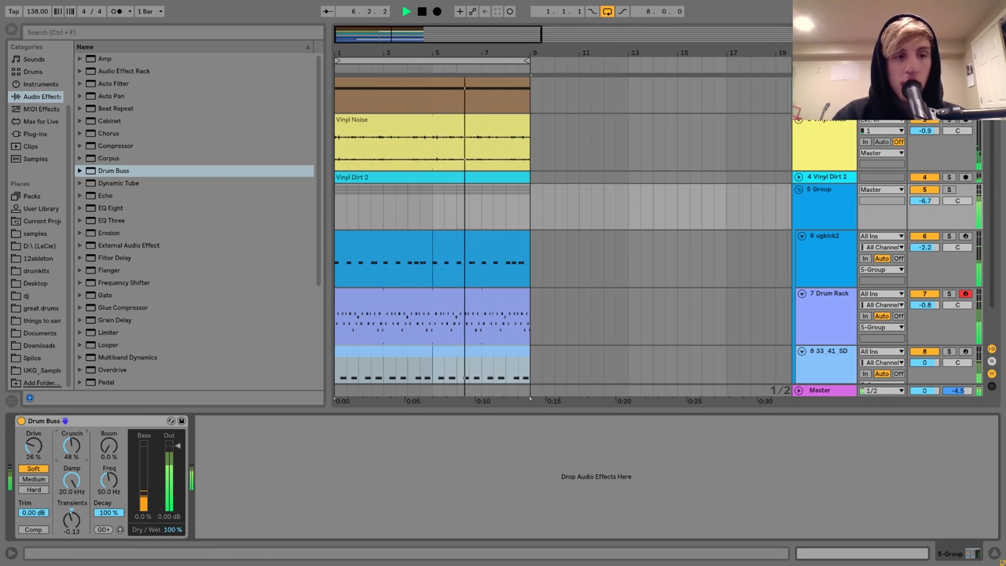
{"action": "left_click_drag", "start_coordinate": [75, 452], "coordinate": [75, 441]}
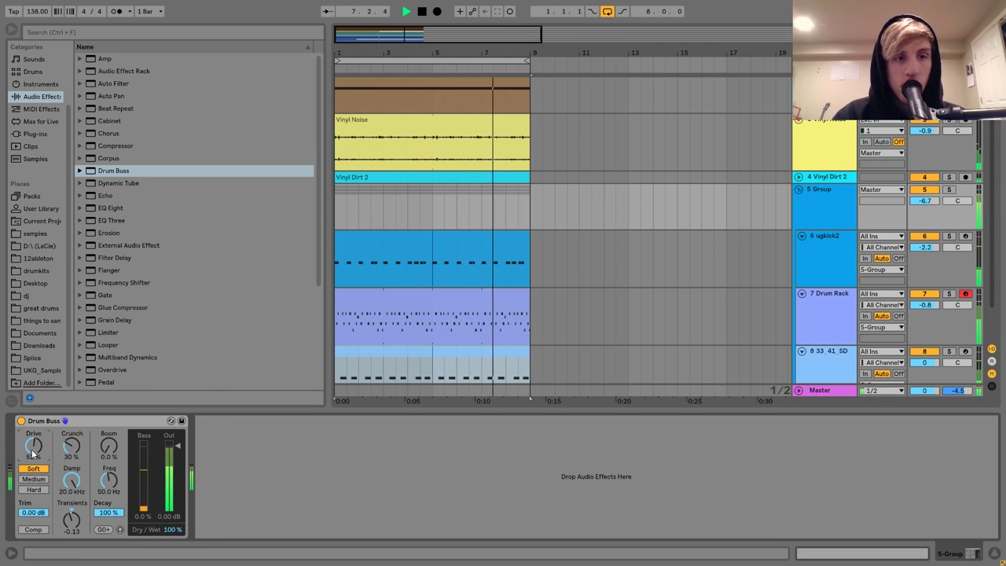
Set the ugkick2 volume to -3.2 dB while it is soloed, unsolo it, and lower the drum group volume to -8.8 dB
{"action": "left_click", "coordinate": [417, 246]}
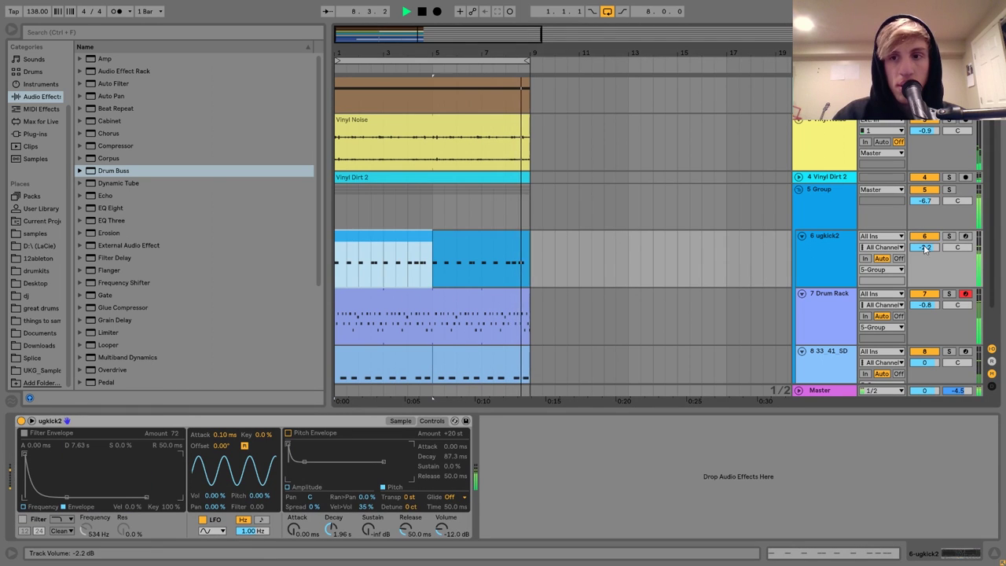
{"action": "left_click", "coordinate": [948, 235]}
{"action": "left_click", "coordinate": [864, 257]}
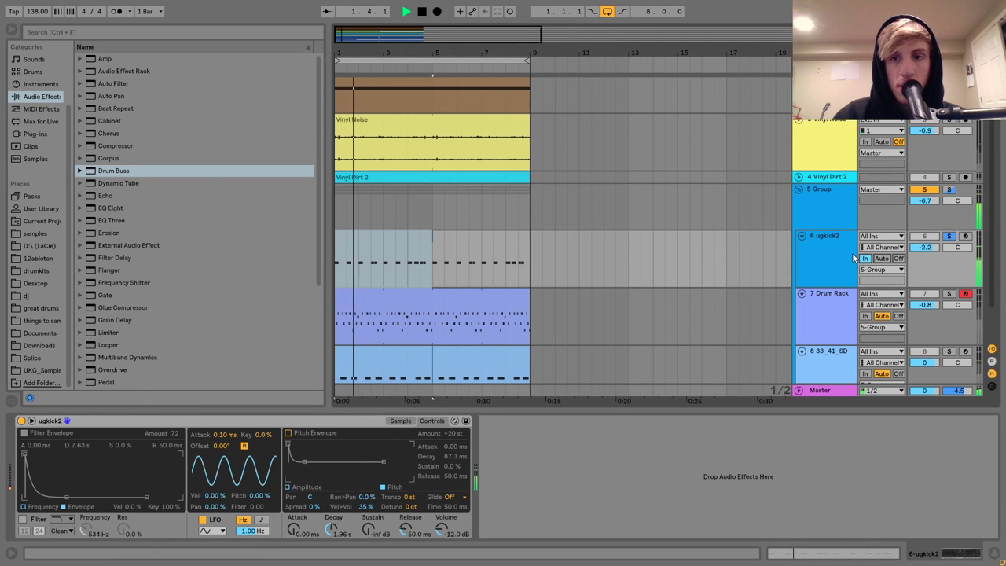
{"action": "left_click_drag", "start_coordinate": [925, 247], "coordinate": [947, 241]}
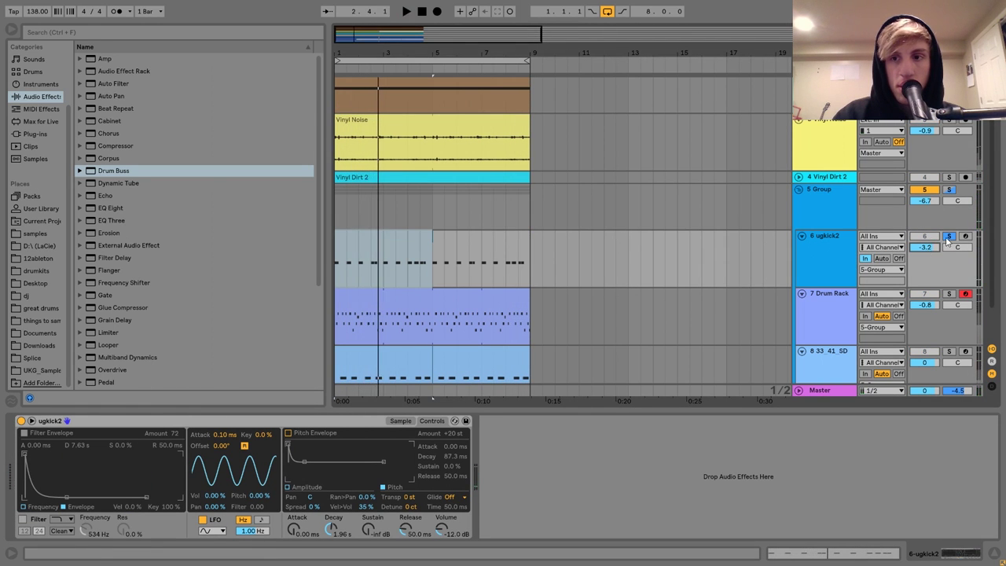
{"action": "left_click", "coordinate": [881, 257]}
{"action": "key", "text": "space"}
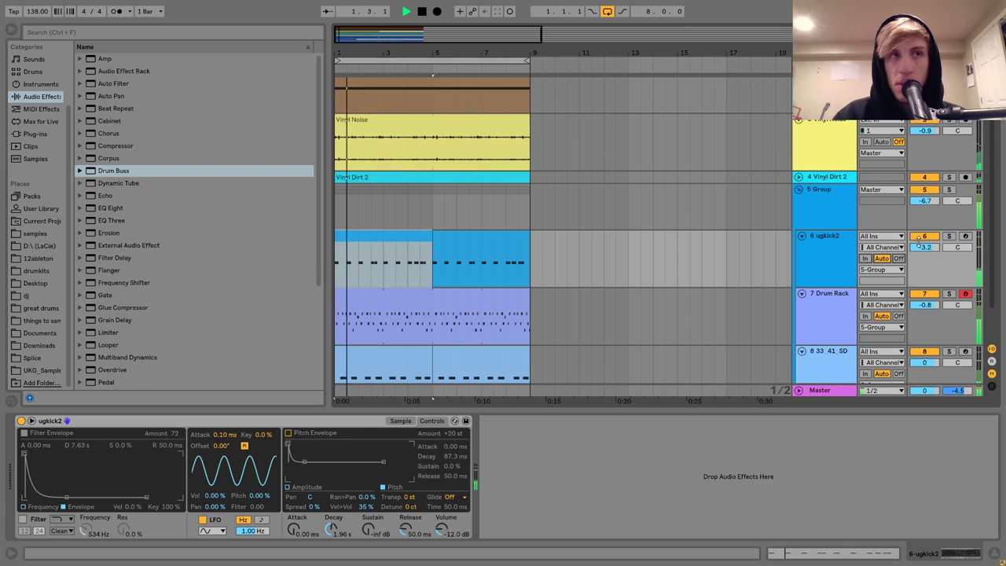
{"action": "left_click_drag", "start_coordinate": [925, 200], "coordinate": [925, 221]}
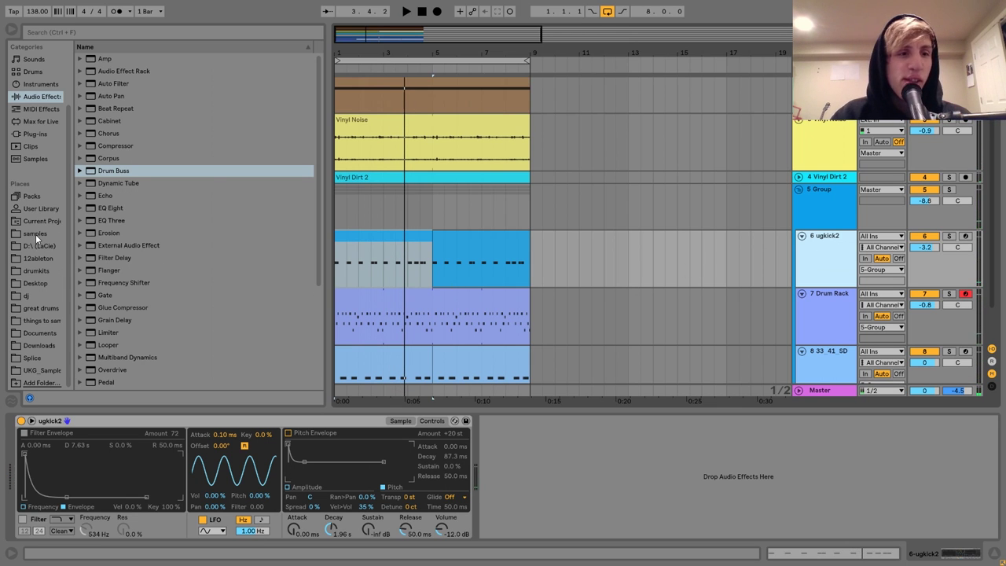
Replace the ugkick2 sample with Kick.wav from the Future Garage Drums tutorial files folder and play the loop
{"action": "left_click", "coordinate": [42, 281]}
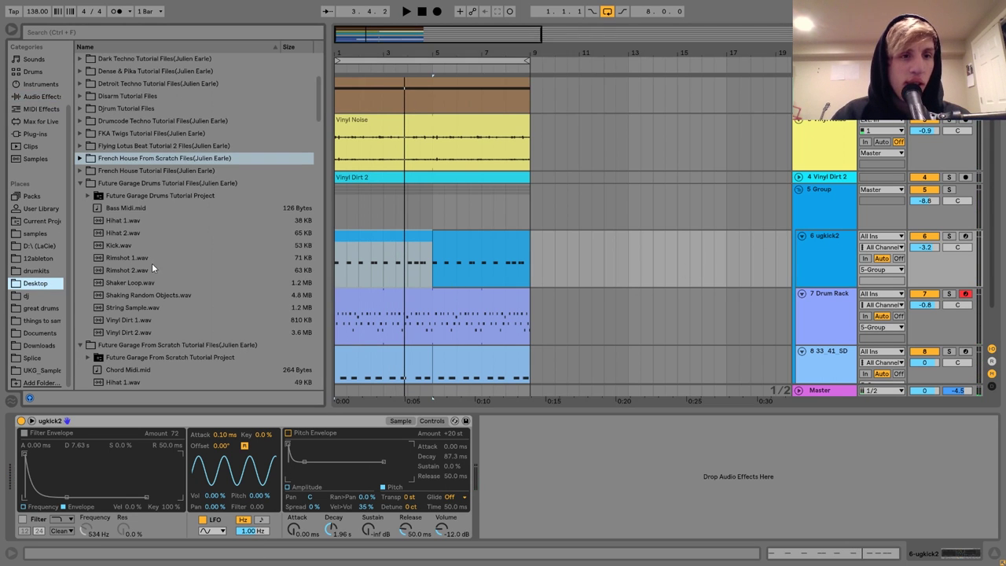
{"action": "left_click", "coordinate": [120, 245]}
{"action": "scroll", "coordinate": [120, 247], "scroll_direction": "down", "scroll_amount": 1}
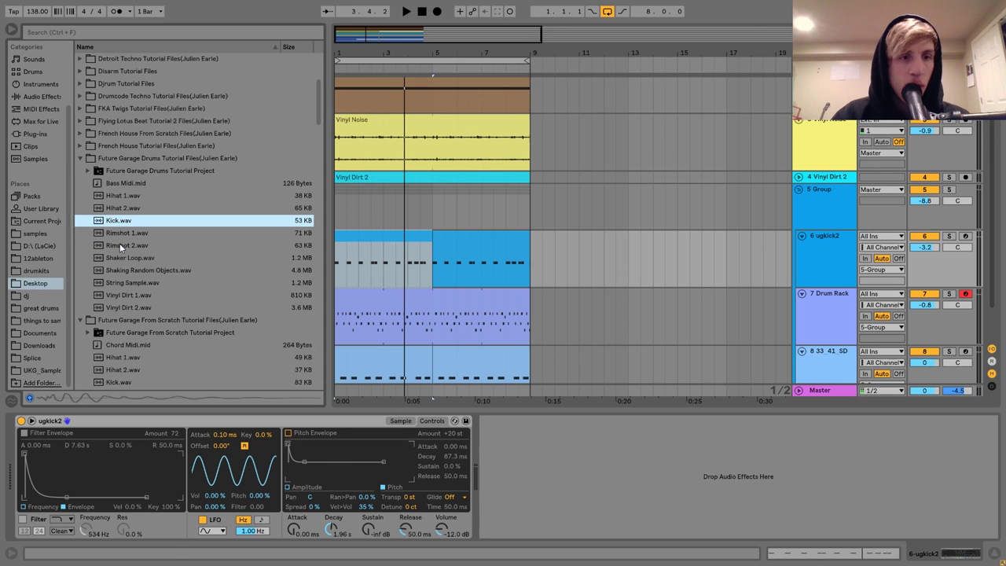
{"action": "key", "text": "Return"}
{"action": "key", "text": "space"}
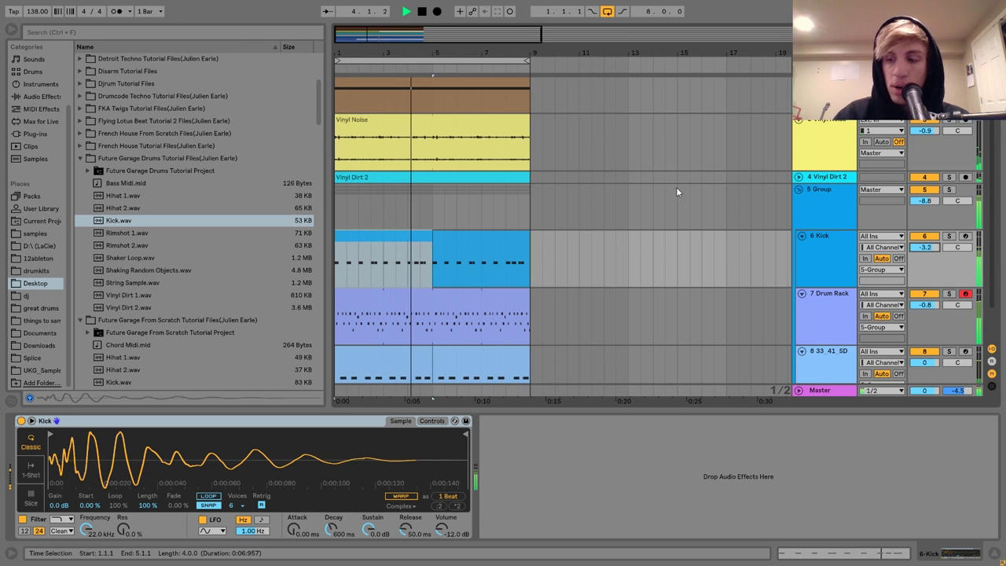
Transpose the 33_41_SD snare up by 3 semitones during playback
{"action": "scroll", "coordinate": [676, 187], "scroll_direction": "up", "scroll_amount": 2}
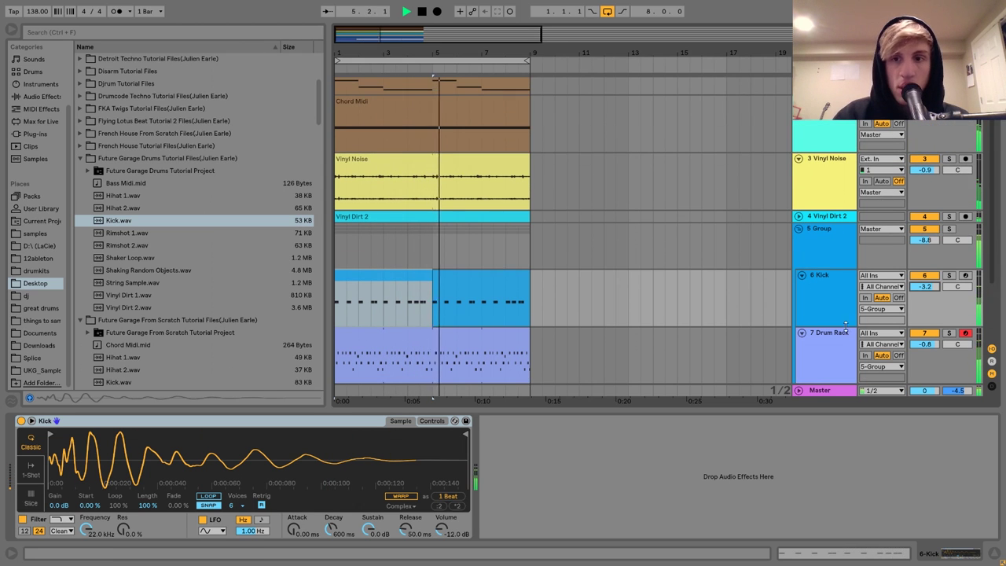
{"action": "left_click", "coordinate": [827, 307]}
{"action": "scroll", "coordinate": [827, 306], "scroll_direction": "down", "scroll_amount": 2}
{"action": "left_click", "coordinate": [825, 346]}
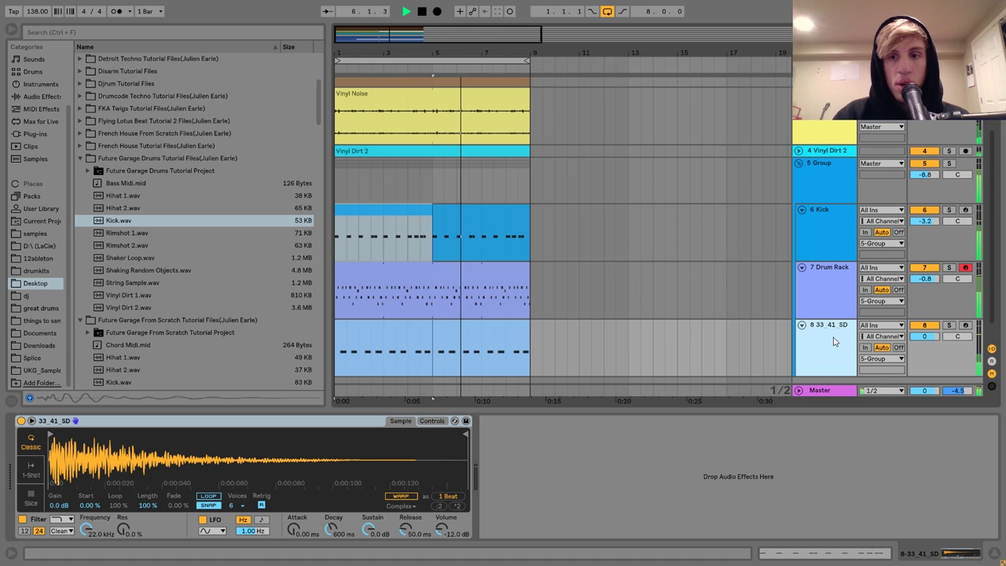
{"action": "left_click", "coordinate": [431, 420]}
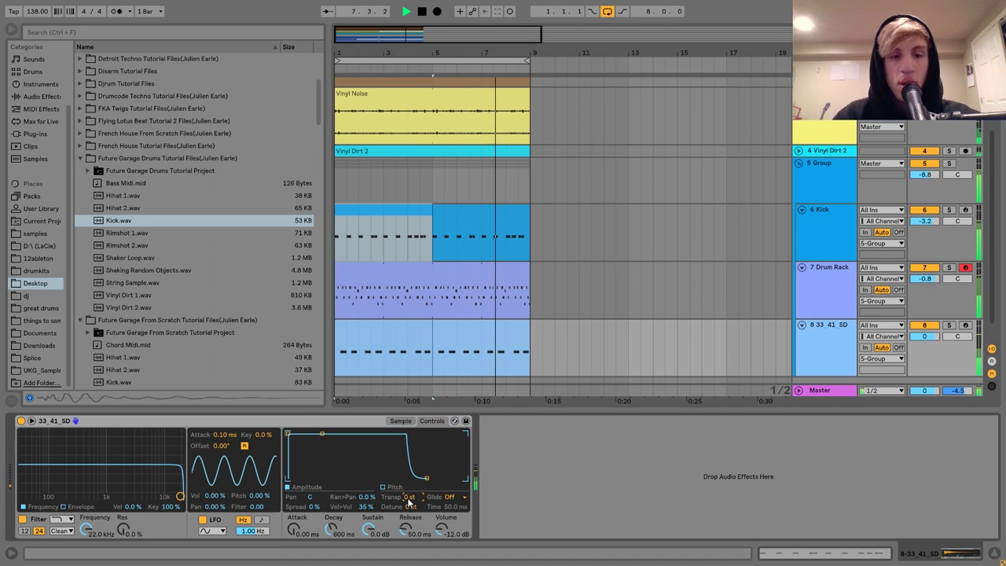
{"action": "left_click_drag", "start_coordinate": [409, 498], "coordinate": [409, 480]}
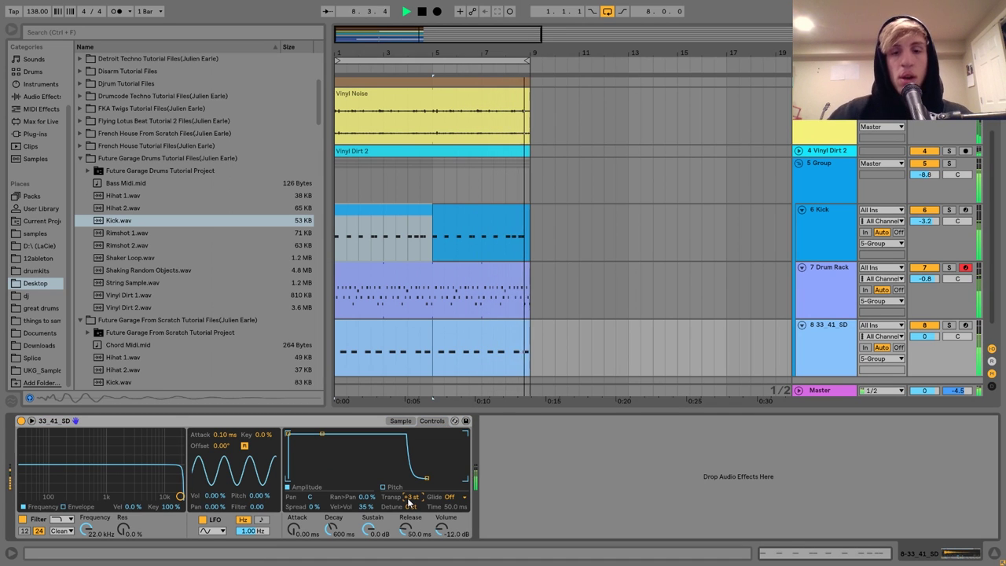
Stop playback, duplicate the 33_41_SD track and solo the duplicate
{"action": "key", "text": "space"}
{"action": "key", "text": "ctrl+d"}
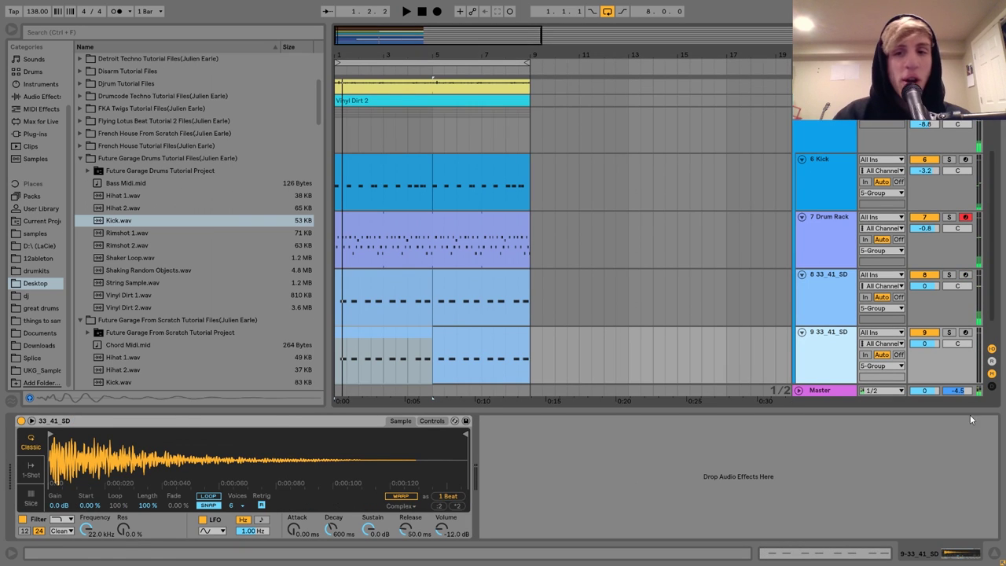
{"action": "left_click", "coordinate": [948, 332]}
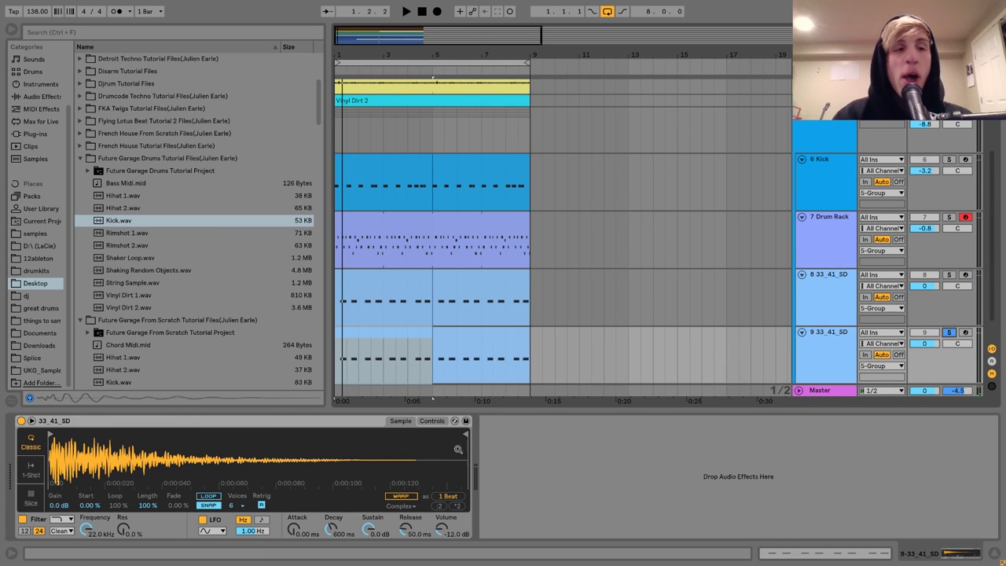
Browse the Core Library pack's drum samples, collapse the Kick folder and expand the Snare folder
{"action": "left_click", "coordinate": [29, 197]}
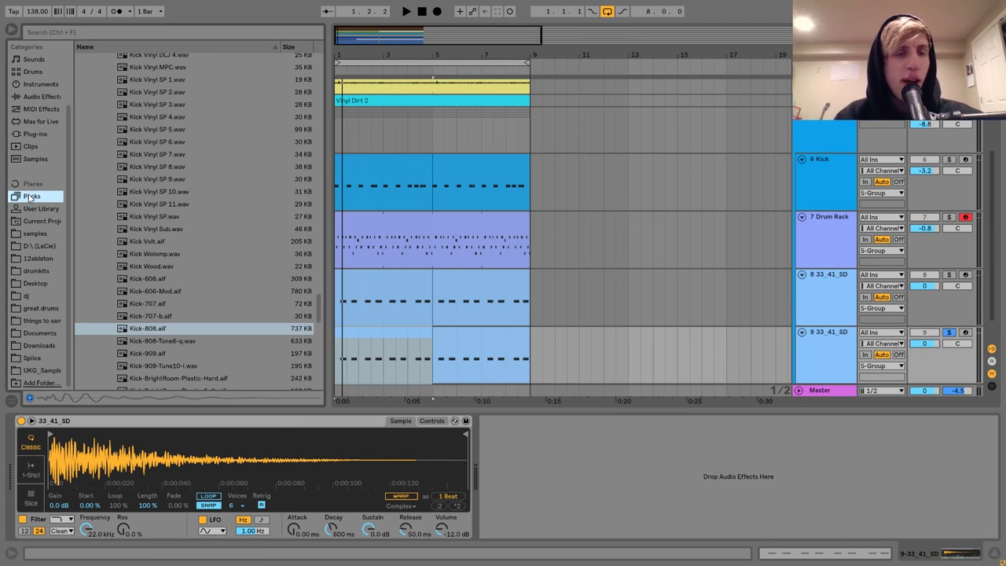
{"action": "scroll", "coordinate": [167, 205], "scroll_direction": "up", "scroll_amount": 15}
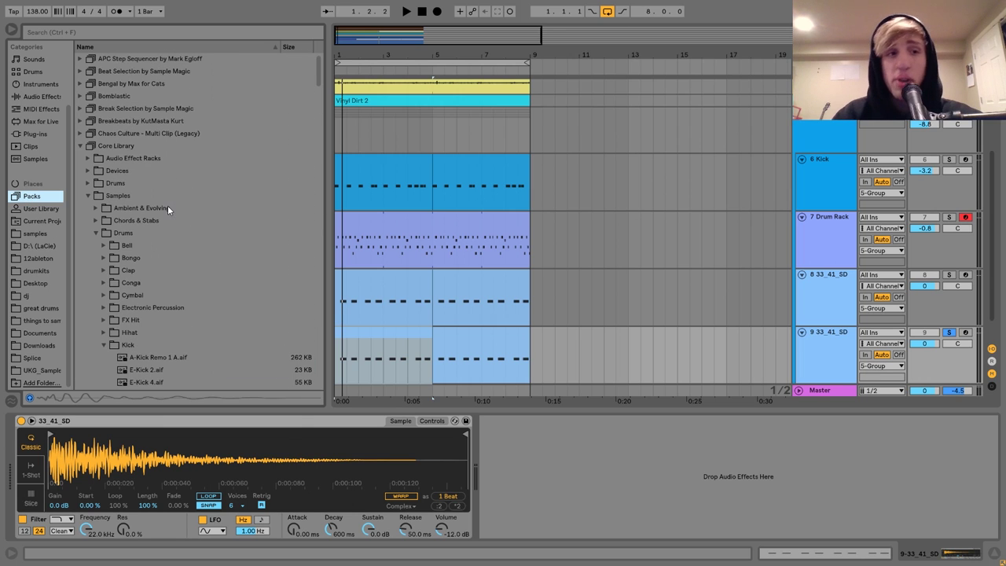
{"action": "left_click", "coordinate": [104, 344]}
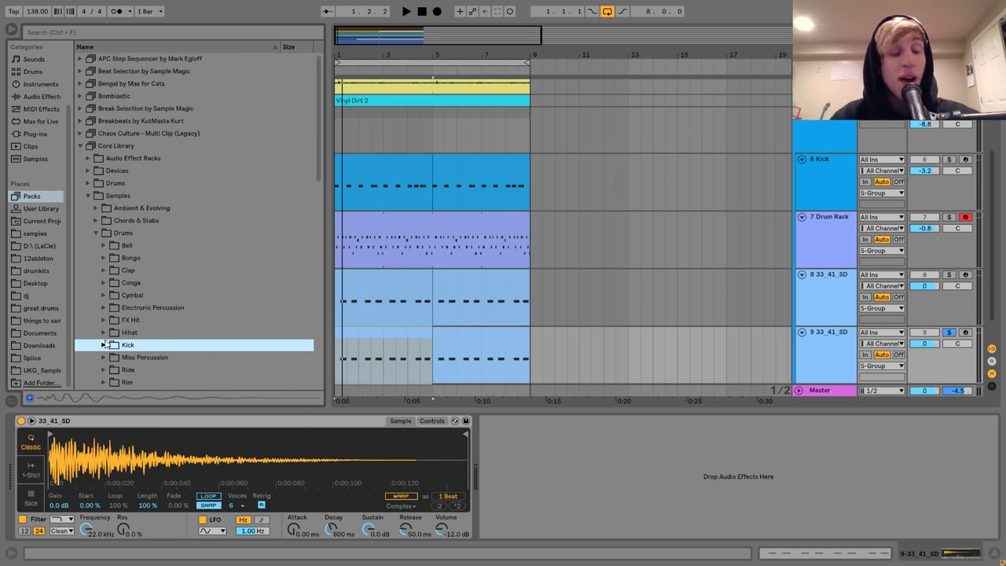
{"action": "key", "text": "Down"}
{"action": "key", "text": "Down"}
{"action": "key", "text": "Down"}
{"action": "key", "text": "Down"}
{"action": "key", "text": "Down"}
{"action": "key", "text": "Up"}
{"action": "key", "text": "Up"}
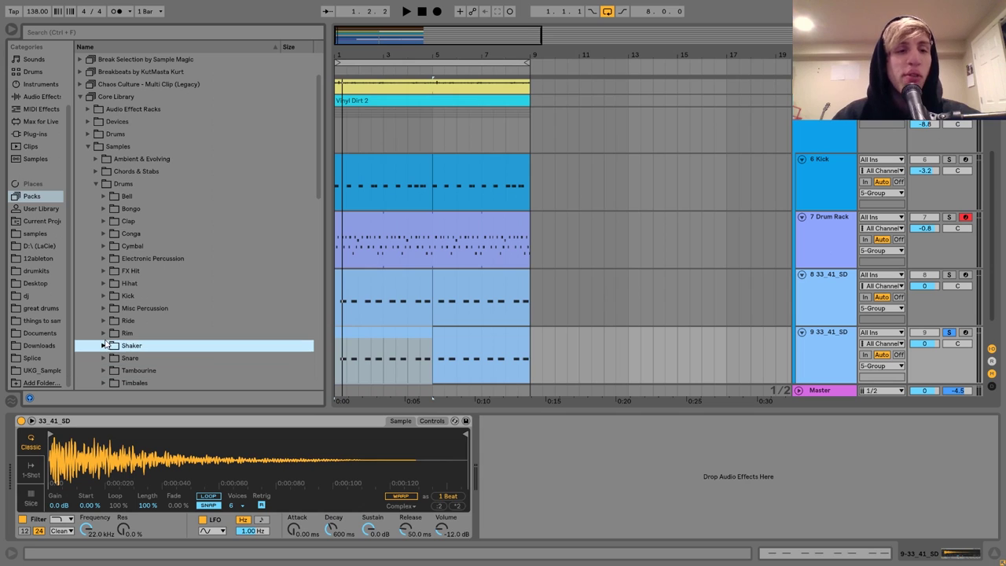
{"action": "key", "text": "Down"}
{"action": "key", "text": "Right"}
{"action": "key", "text": "Down"}
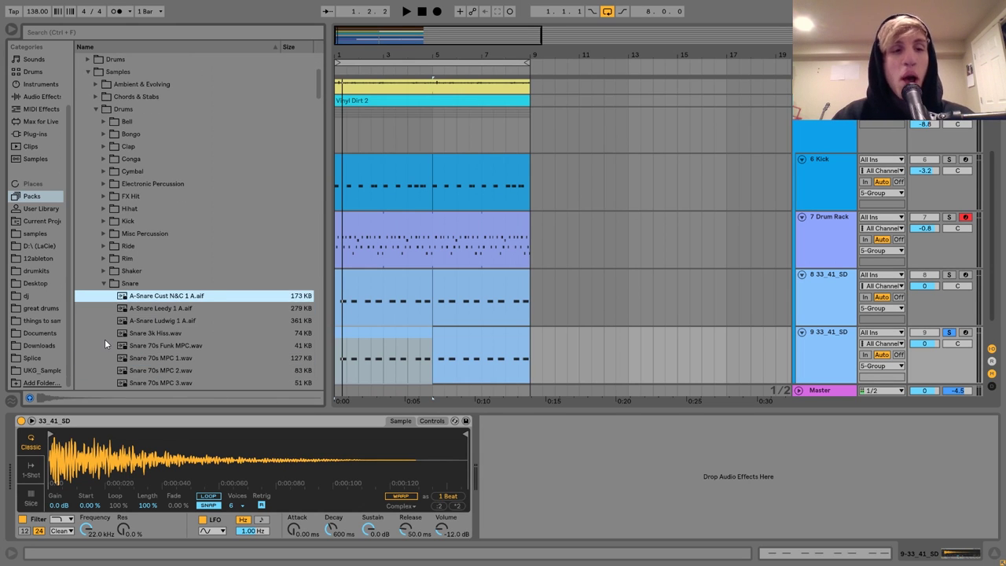
Audition the first A-Snare samples and load A-Snare Cust N&C 1 A.aif into the duplicated snare track
{"action": "left_click", "coordinate": [158, 296]}
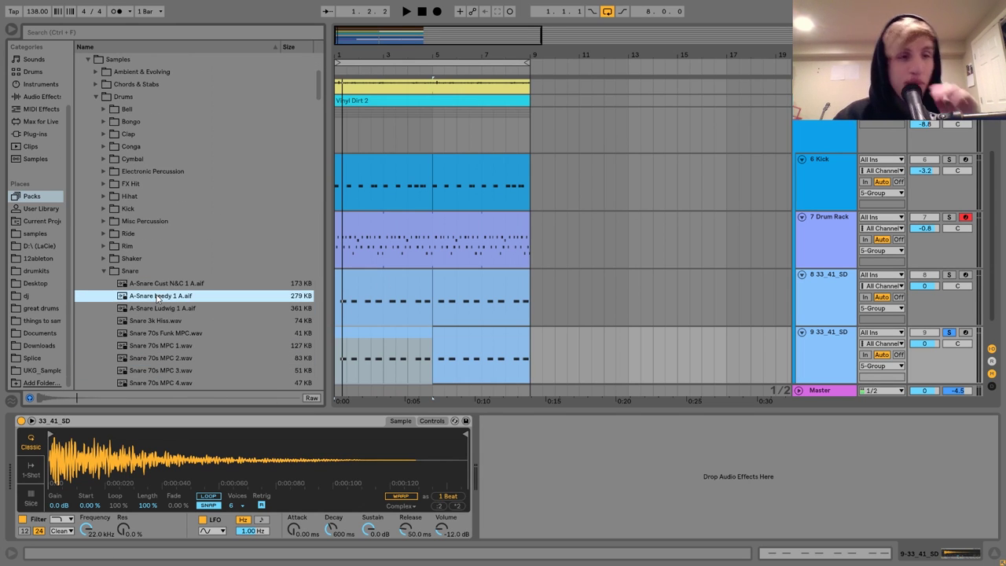
{"action": "key", "text": "Up"}
{"action": "key", "text": "Down"}
{"action": "key", "text": "Down"}
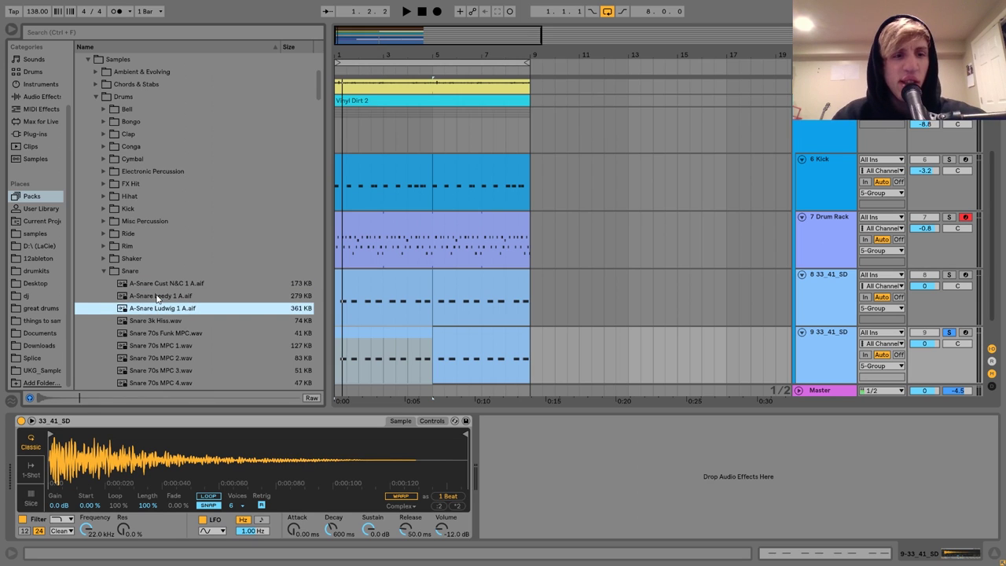
{"action": "key", "text": "Up"}
{"action": "key", "text": "Down"}
{"action": "key", "text": "Down"}
{"action": "key", "text": "Up"}
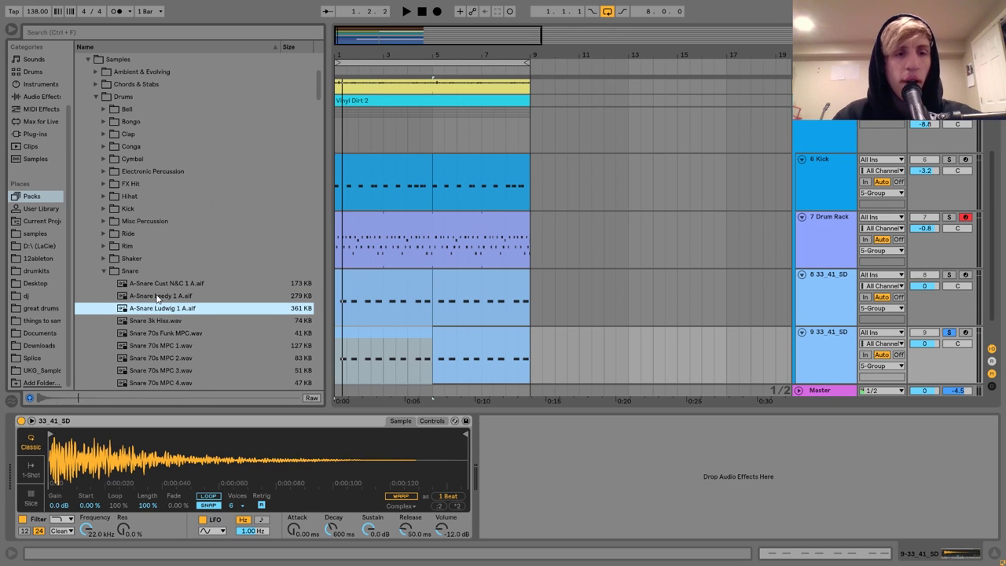
{"action": "key", "text": "Down"}
{"action": "key", "text": "Up"}
{"action": "key", "text": "Up"}
{"action": "key", "text": "Up"}
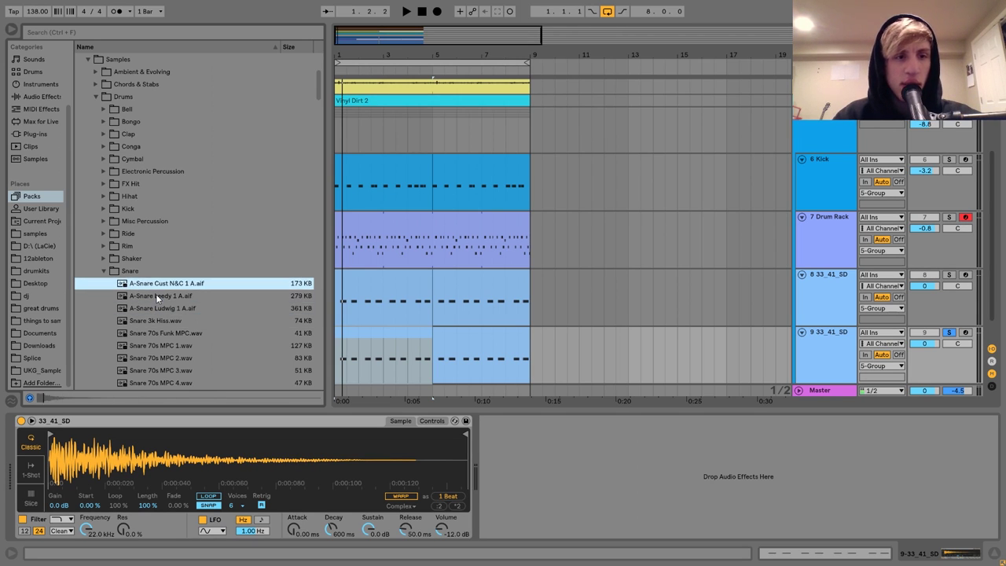
{"action": "key", "text": "Return"}
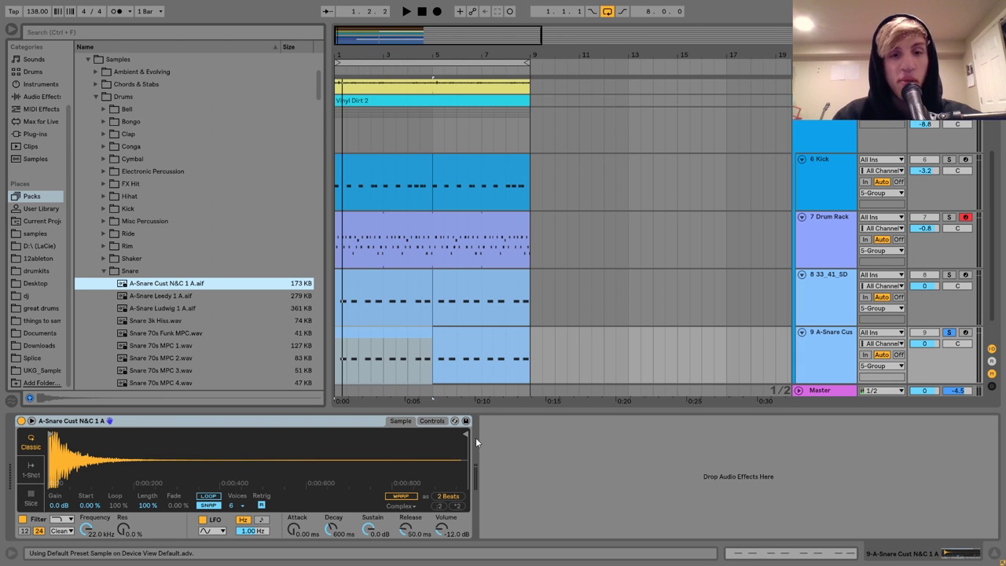
During playback, transpose the new snare to +14 st and shape its amplitude envelope to 1.53 s Decay and -inf dB Sustain
{"action": "left_click", "coordinate": [432, 421]}
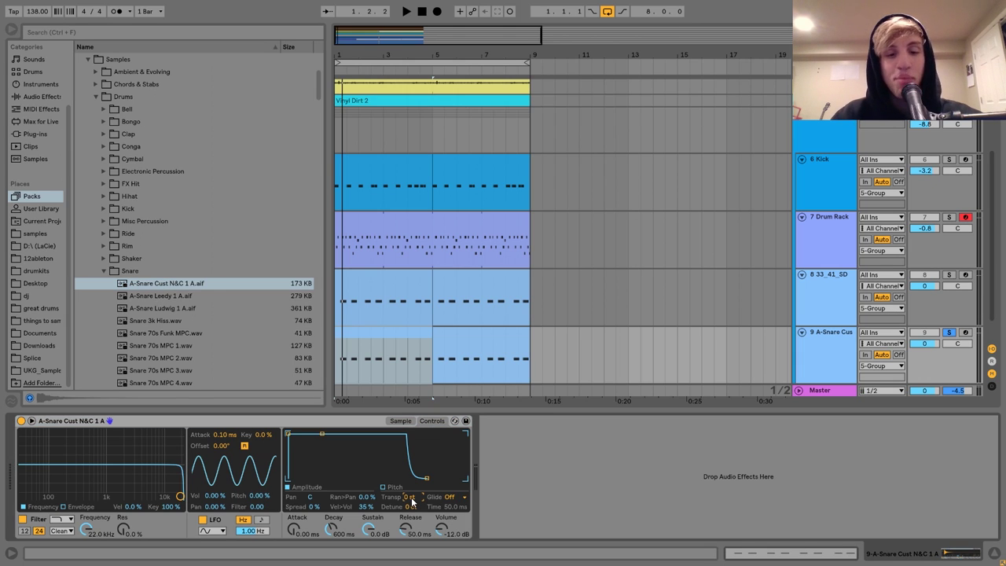
{"action": "key", "text": "space"}
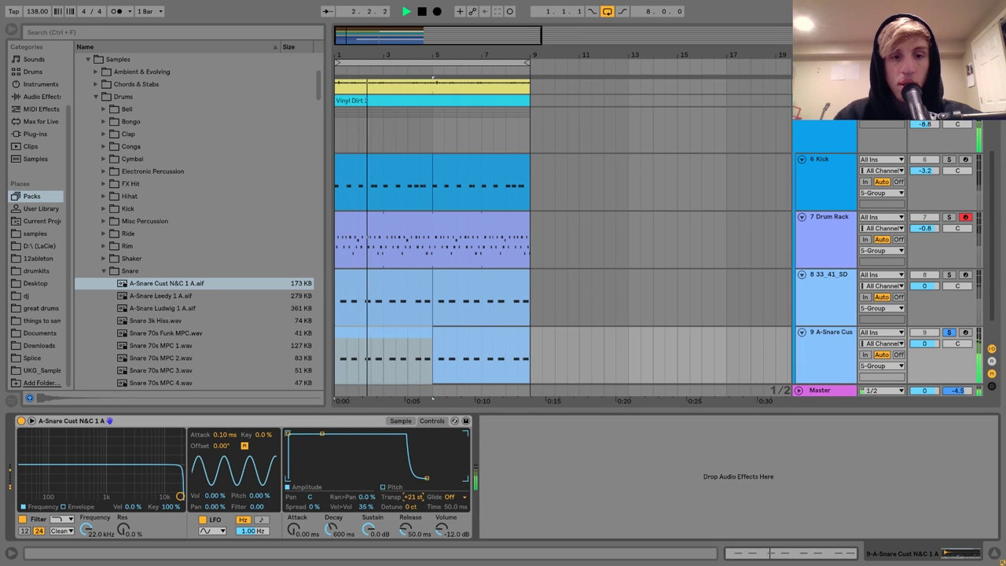
{"action": "left_click_drag", "start_coordinate": [322, 433], "coordinate": [327, 477]}
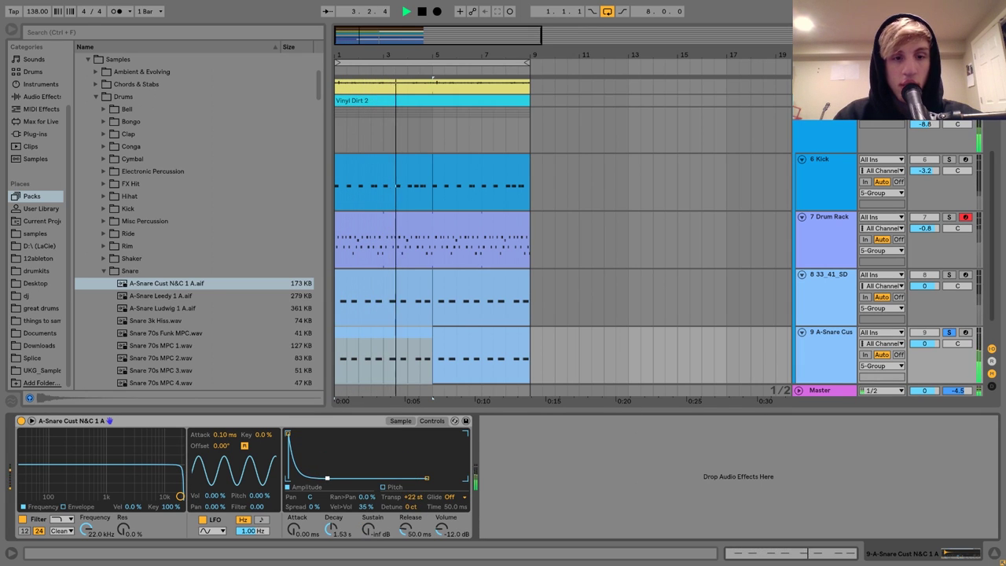
{"action": "left_click_drag", "start_coordinate": [411, 497], "coordinate": [414, 499]}
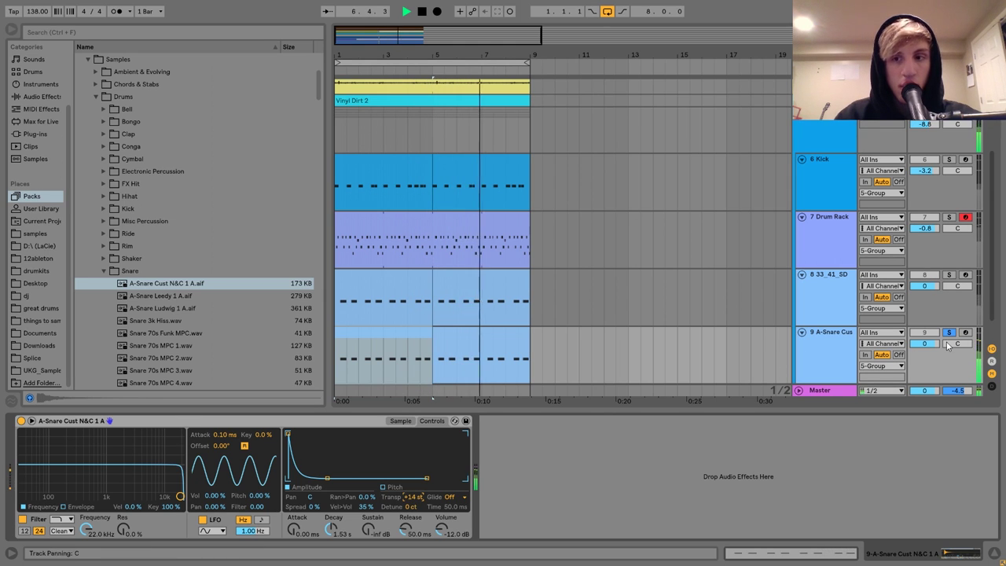
Unsolo the A-Snare Cust track and balance the snare volumes, with A-Snare Cust at -9.1 dB and 33_41_SD at -1.9 dB
{"action": "left_click_drag", "start_coordinate": [926, 344], "coordinate": [933, 349]}
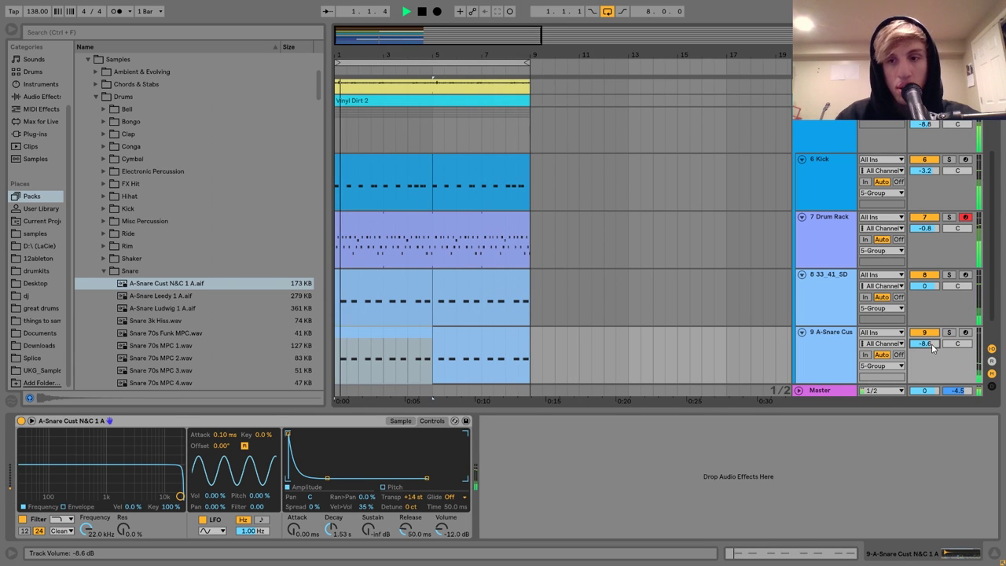
{"action": "left_click_drag", "start_coordinate": [929, 347], "coordinate": [929, 346]}
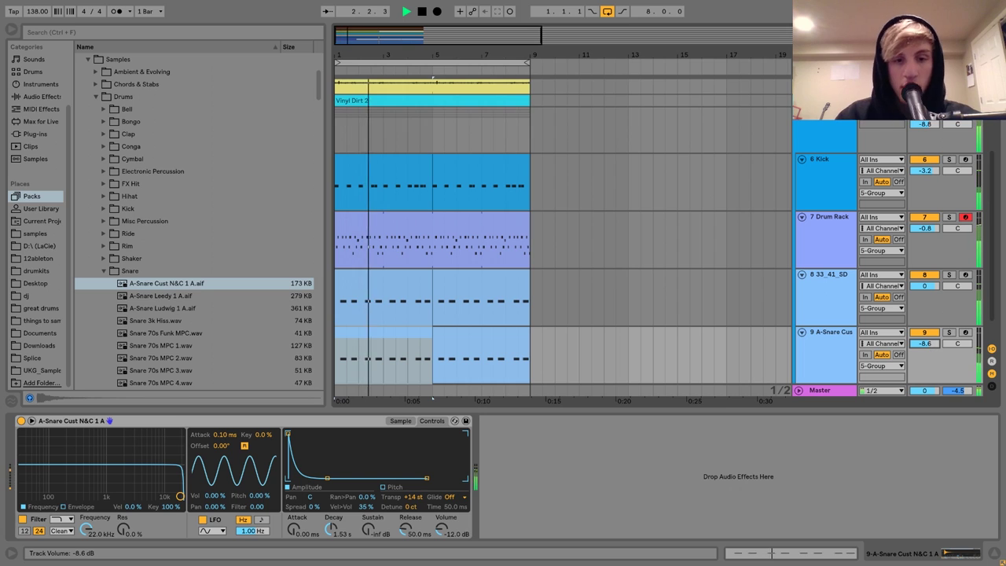
{"action": "key", "text": "space"}
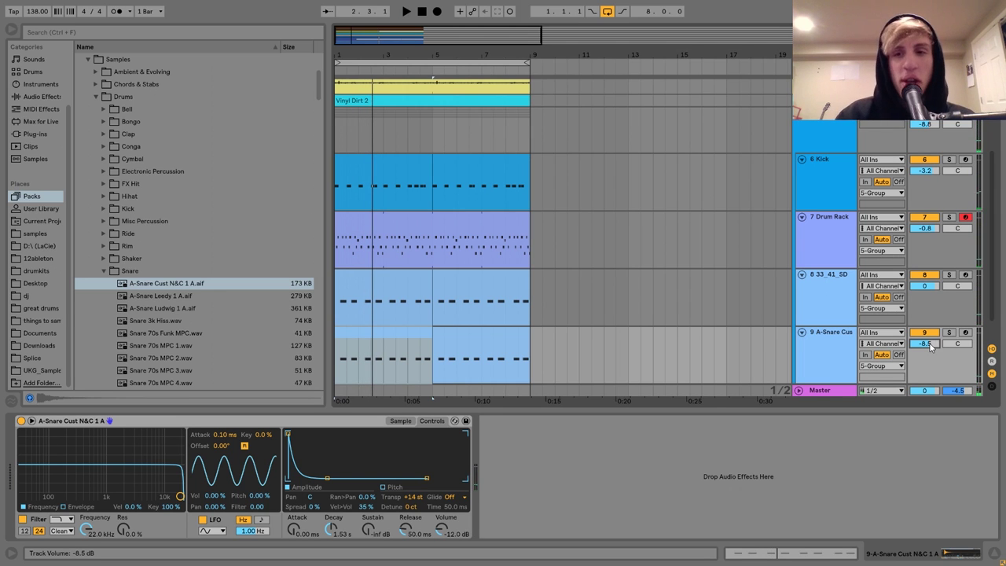
{"action": "key", "text": "space"}
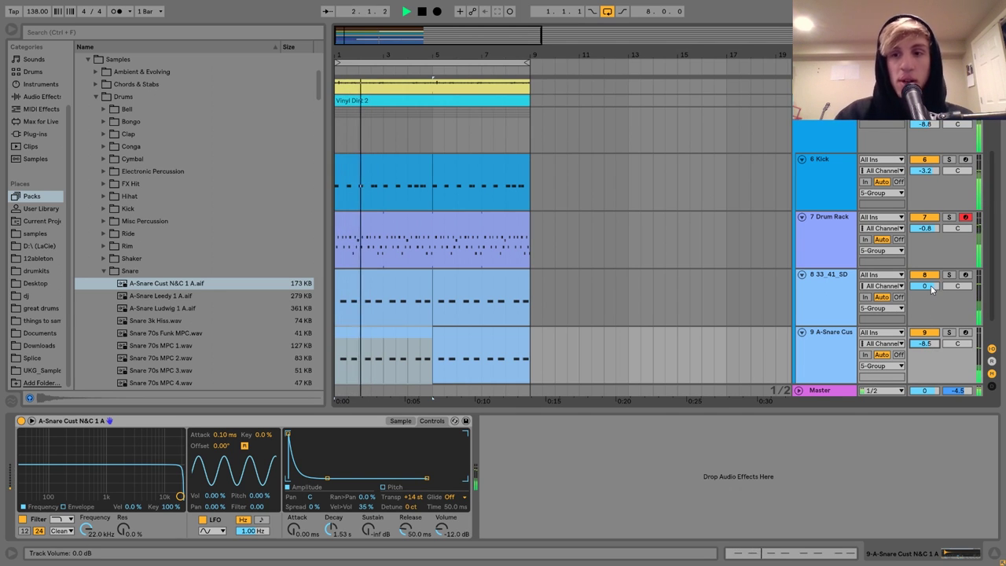
{"action": "left_click_drag", "start_coordinate": [931, 289], "coordinate": [931, 298]}
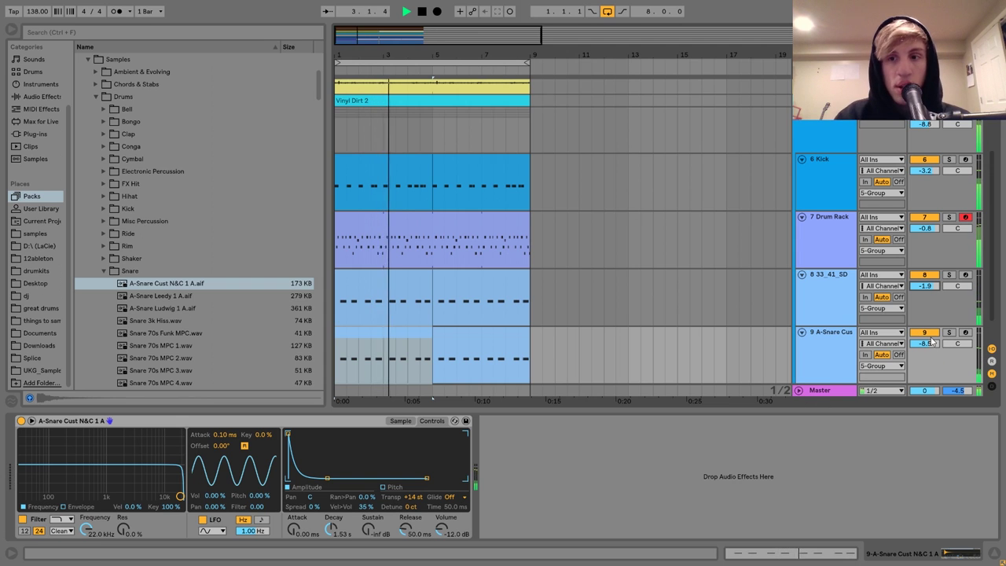
{"action": "left_click_drag", "start_coordinate": [931, 343], "coordinate": [931, 348]}
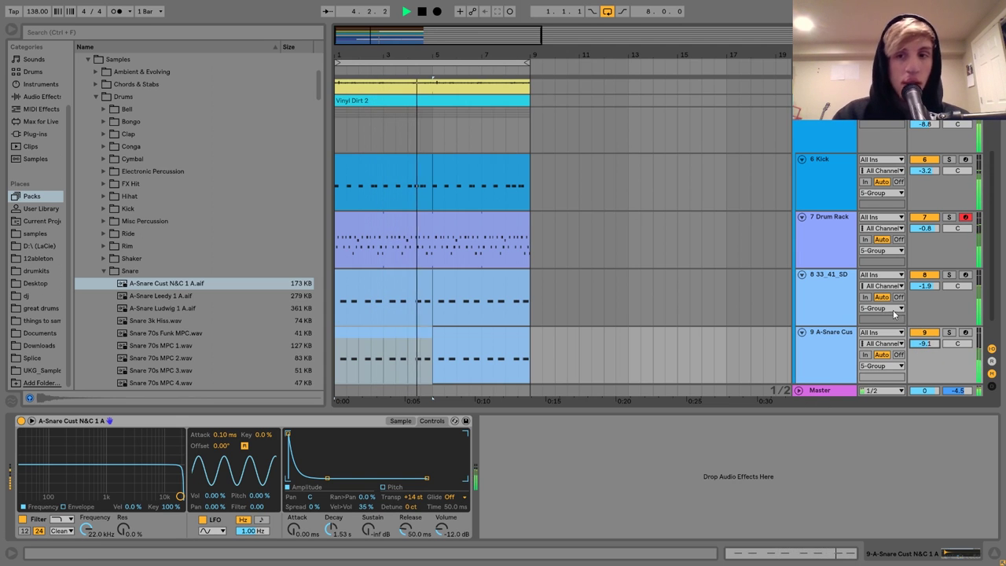
Lower the Drum Rack track volume to -2.7 dB
{"action": "left_click", "coordinate": [829, 238]}
{"action": "left_click_drag", "start_coordinate": [925, 227], "coordinate": [932, 233]}
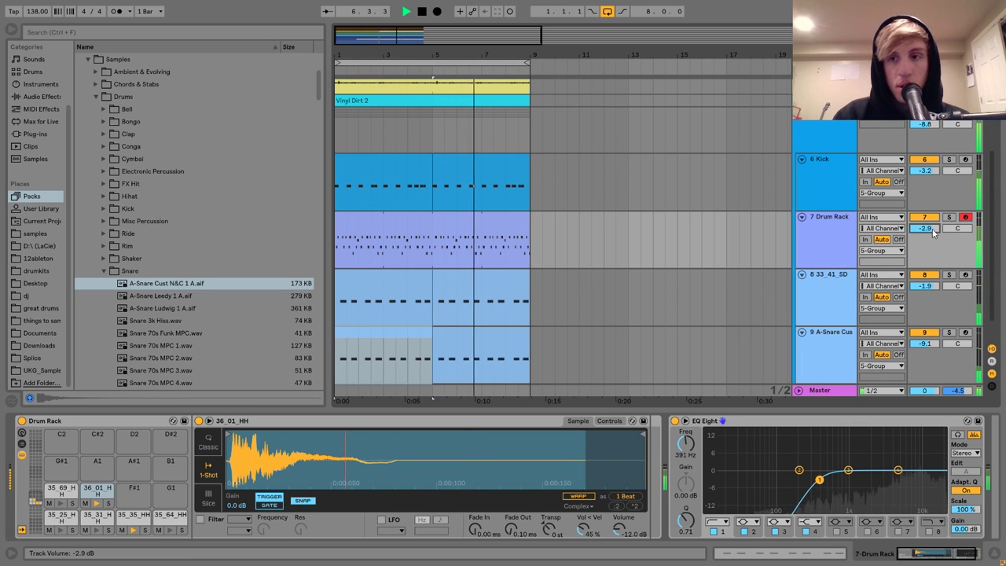
{"action": "left_click_drag", "start_coordinate": [933, 228], "coordinate": [933, 227]}
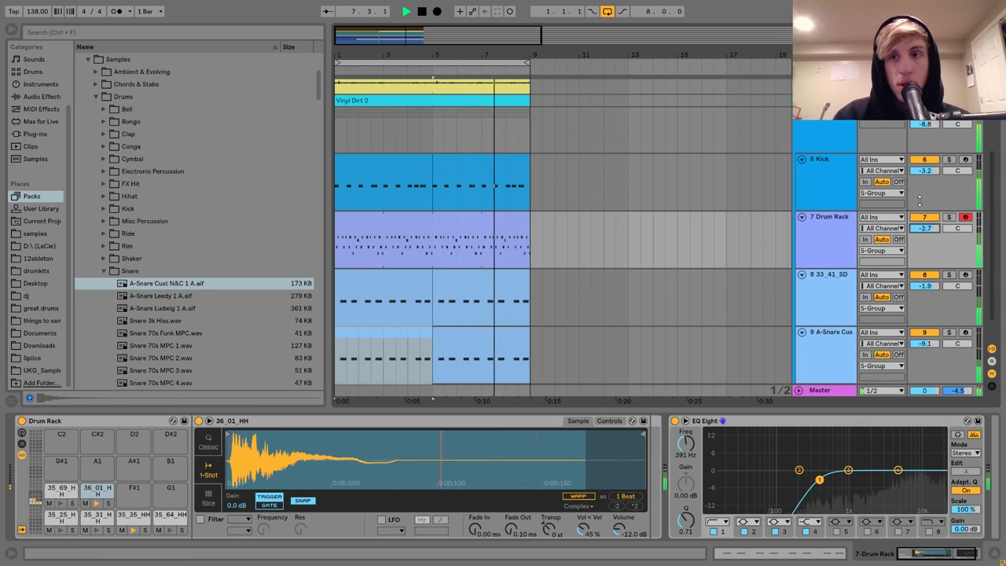
Replace the Kick track's sample with Kick.wav from the Future Garage From Scratch tutorial files folder and play the loop
{"action": "left_click", "coordinate": [854, 174]}
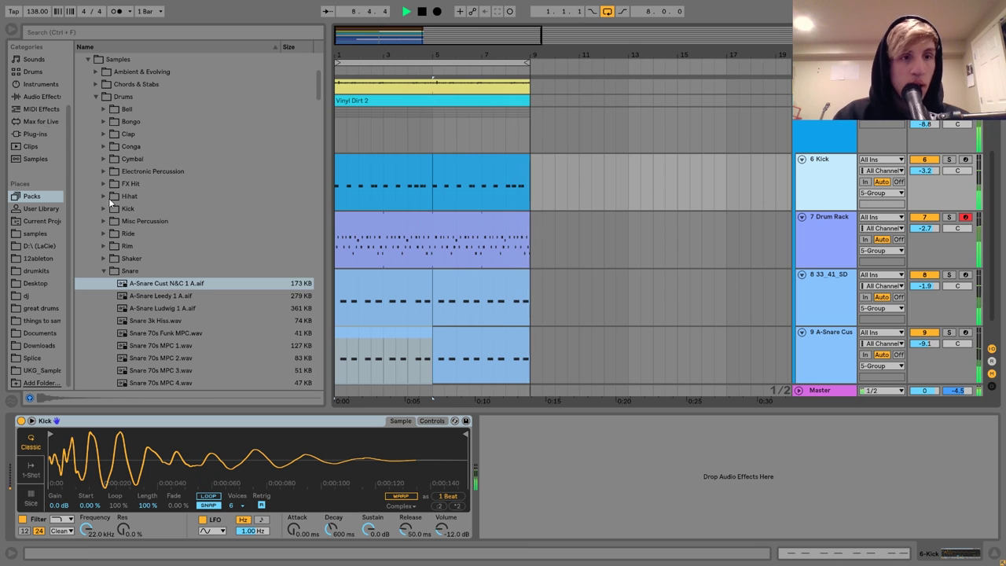
{"action": "left_click", "coordinate": [36, 283]}
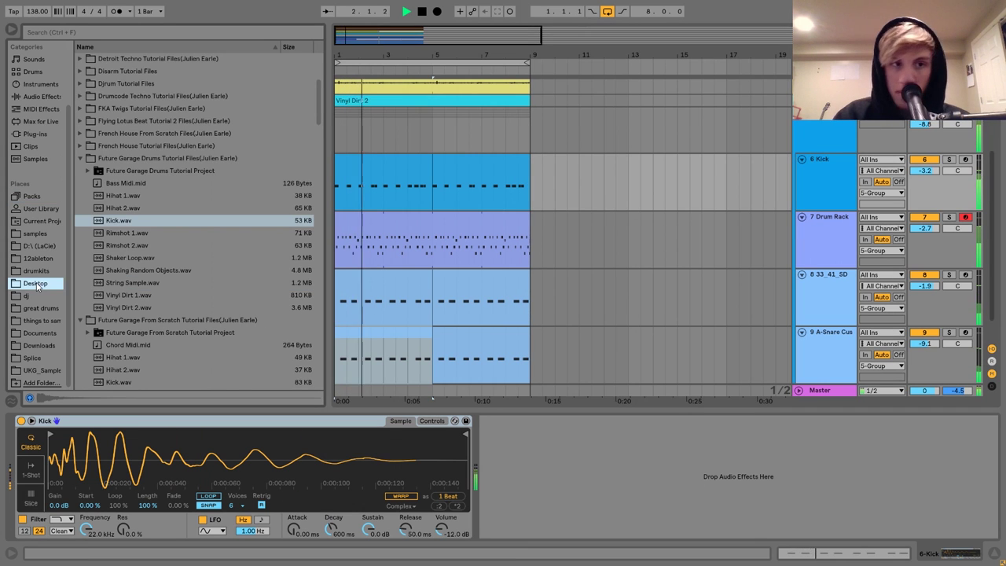
{"action": "scroll", "coordinate": [129, 275], "scroll_direction": "down", "scroll_amount": 3}
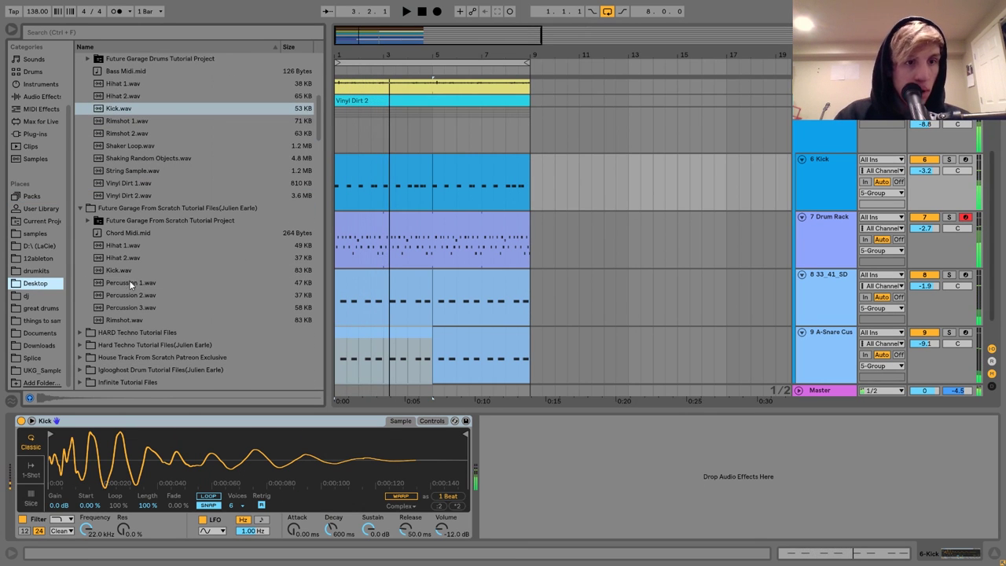
{"action": "left_click", "coordinate": [122, 271]}
{"action": "left_click_drag", "start_coordinate": [122, 270], "coordinate": [422, 512]}
{"action": "key", "text": "space"}
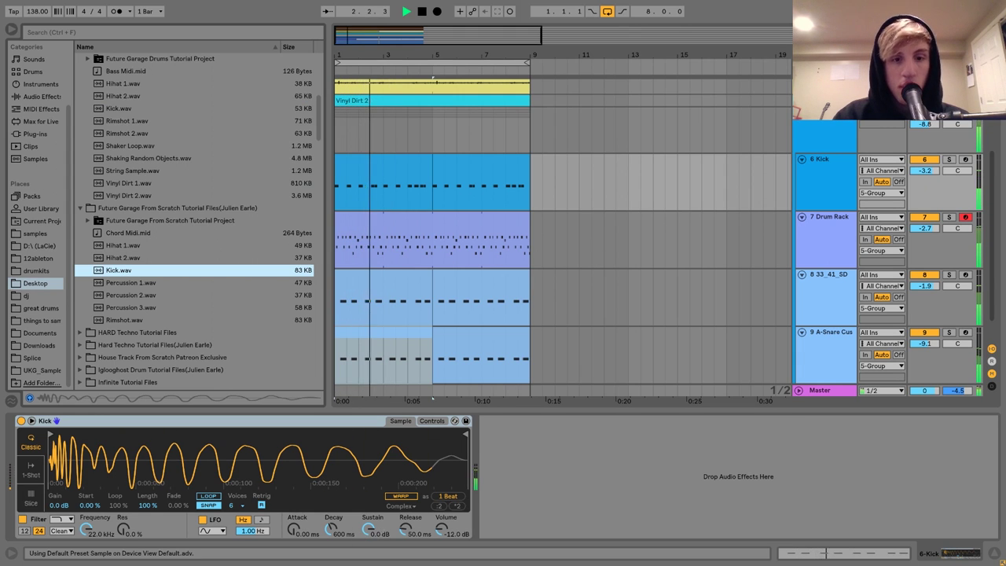
Shape the kick's amplitude envelope to 2.59 s Decay and -24 dB Sustain, and transpose the sample to -3 st
{"action": "left_click_drag", "start_coordinate": [371, 530], "coordinate": [342, 503]}
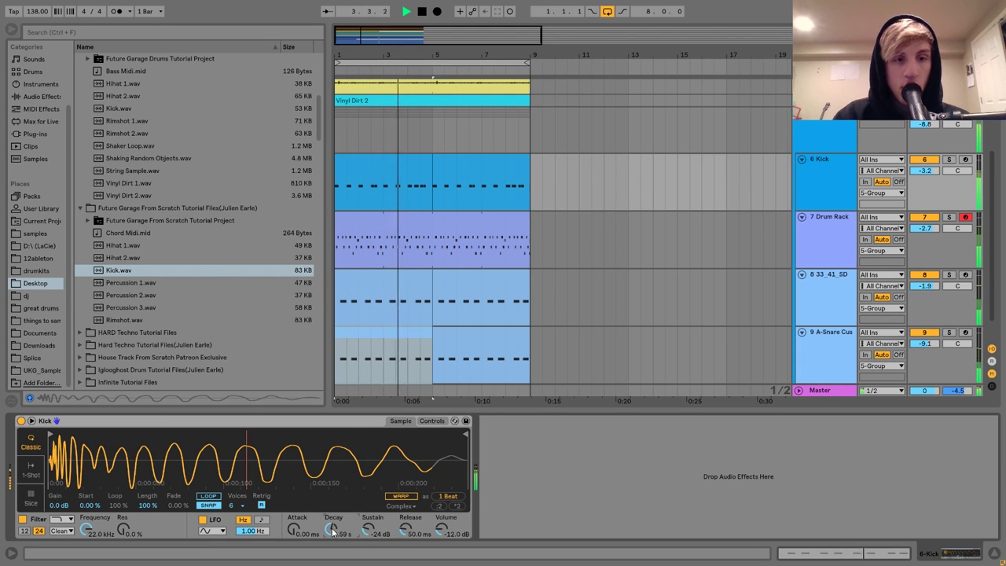
{"action": "left_click", "coordinate": [431, 420]}
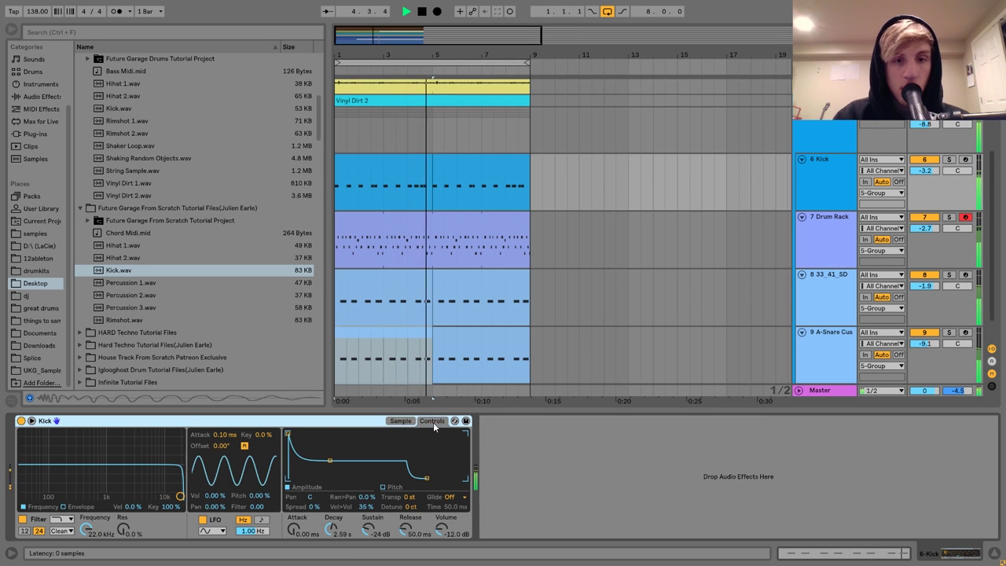
{"action": "left_click_drag", "start_coordinate": [410, 497], "coordinate": [409, 505]}
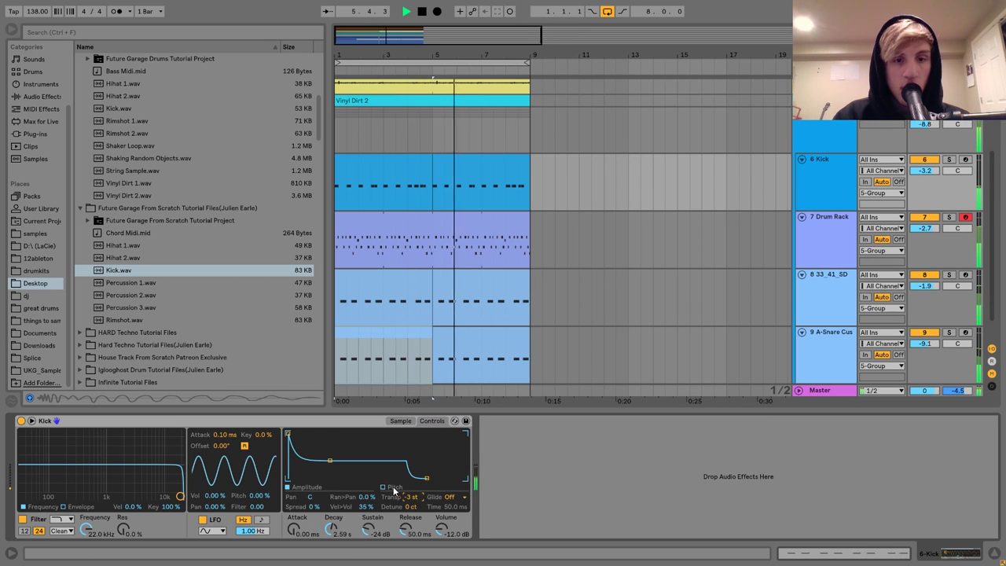
Enable the kick's pitch envelope and set its Amount to +7 st
{"action": "left_click", "coordinate": [394, 487]}
{"action": "left_click_drag", "start_coordinate": [453, 437], "coordinate": [453, 416]}
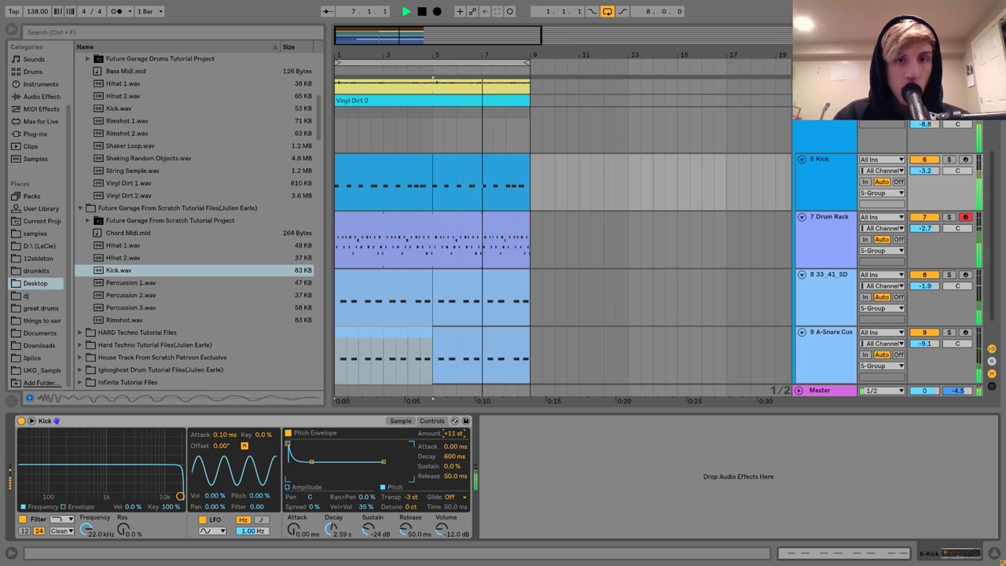
{"action": "left_click", "coordinate": [455, 455]}
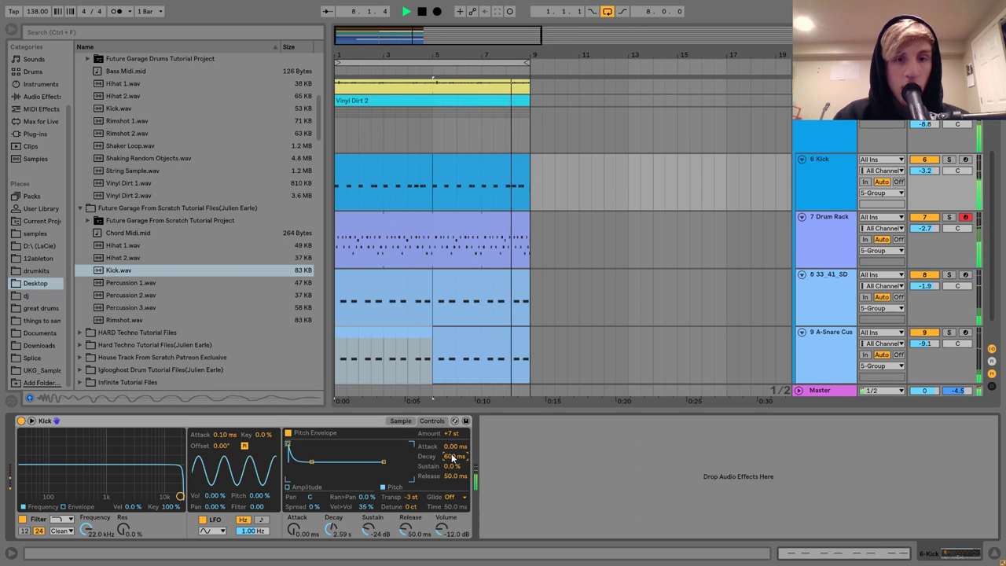
Add EQ Eight after Drum Buss on the drum group, boosting band 1 by 2.85 dB at 33 Hz and dipping band 2 in the low mids
{"action": "left_click", "coordinate": [813, 128]}
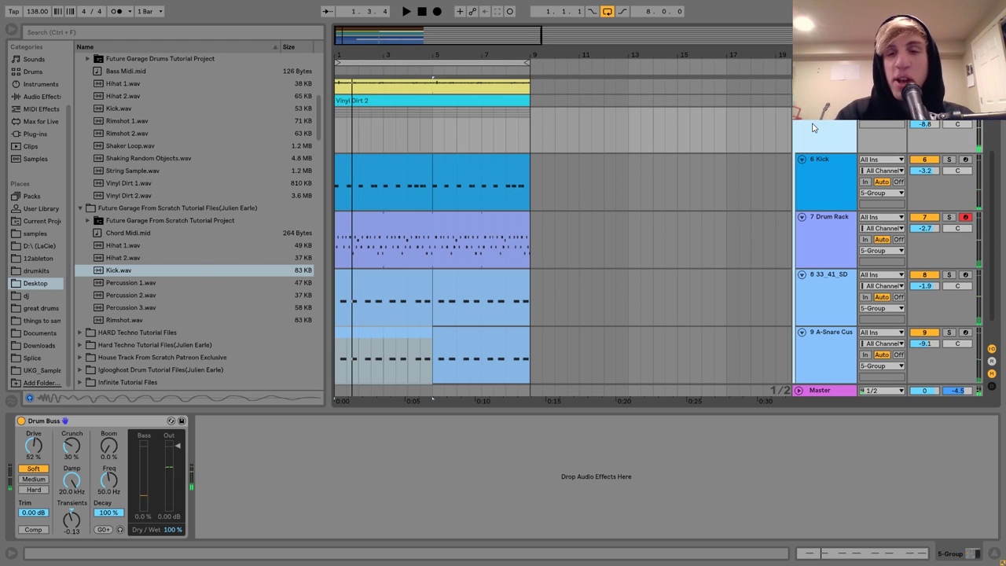
{"action": "key", "text": "space"}
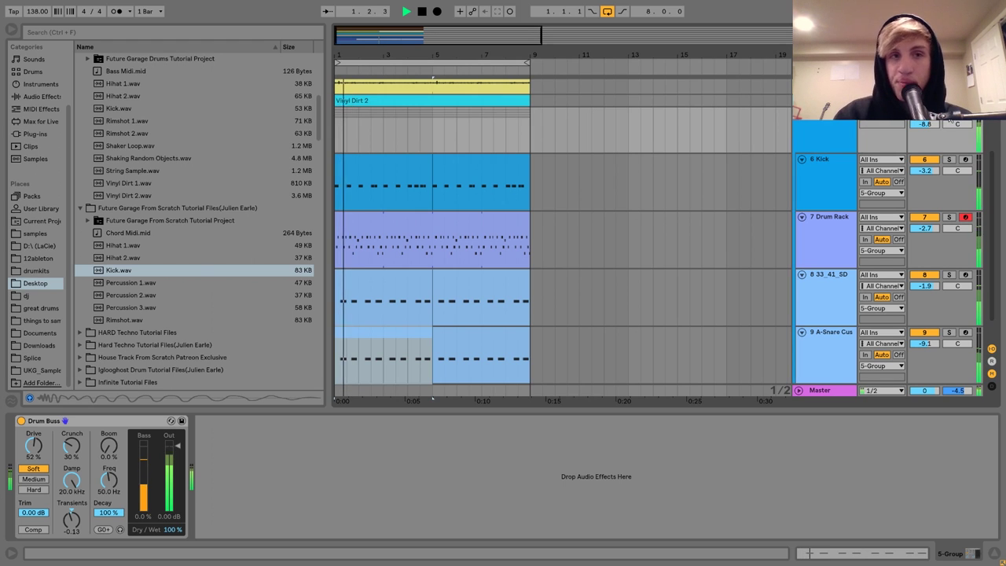
{"action": "left_click", "coordinate": [49, 96]}
{"action": "key", "text": "e"}
{"action": "key", "text": "q"}
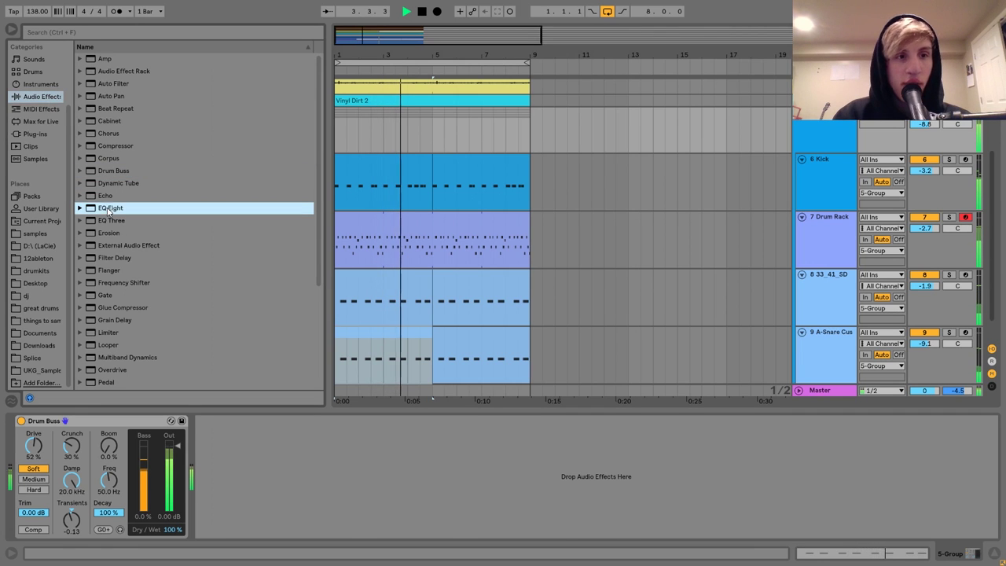
{"action": "key", "text": "Return"}
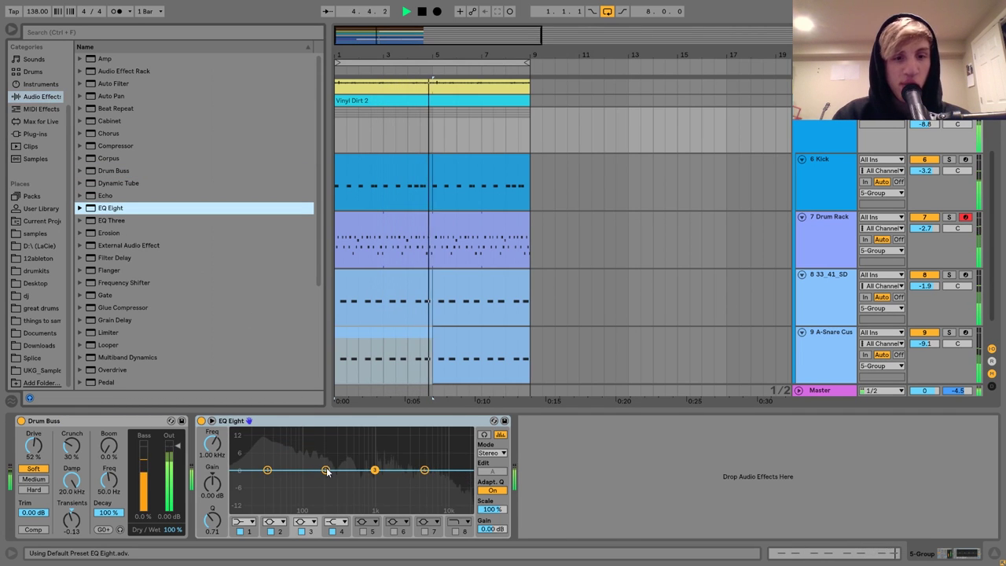
{"action": "left_click_drag", "start_coordinate": [325, 470], "coordinate": [269, 463]}
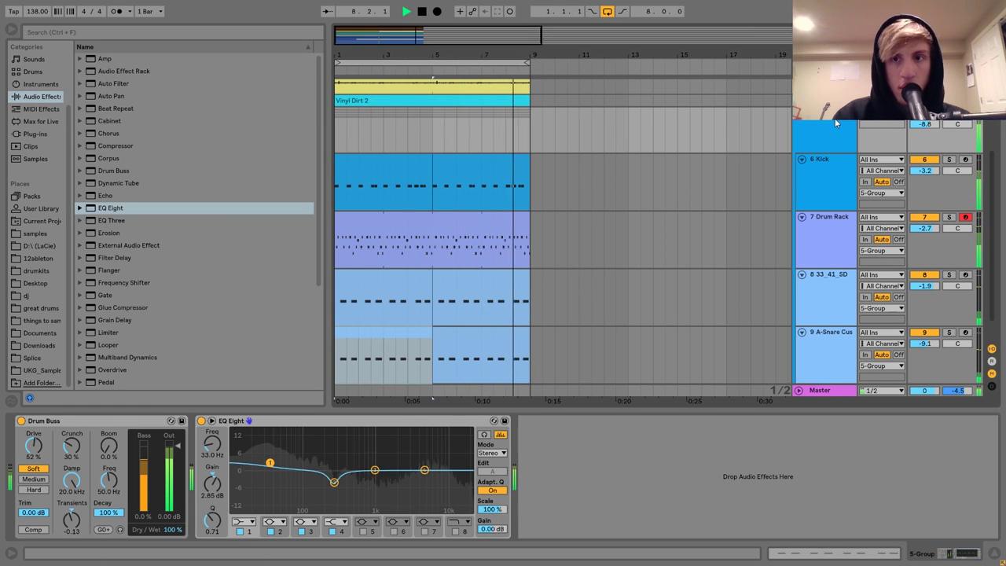
Fold the drum group and move all clips of the eight-bar loop from bar 1 to bar 33
{"action": "left_click", "coordinate": [799, 111]}
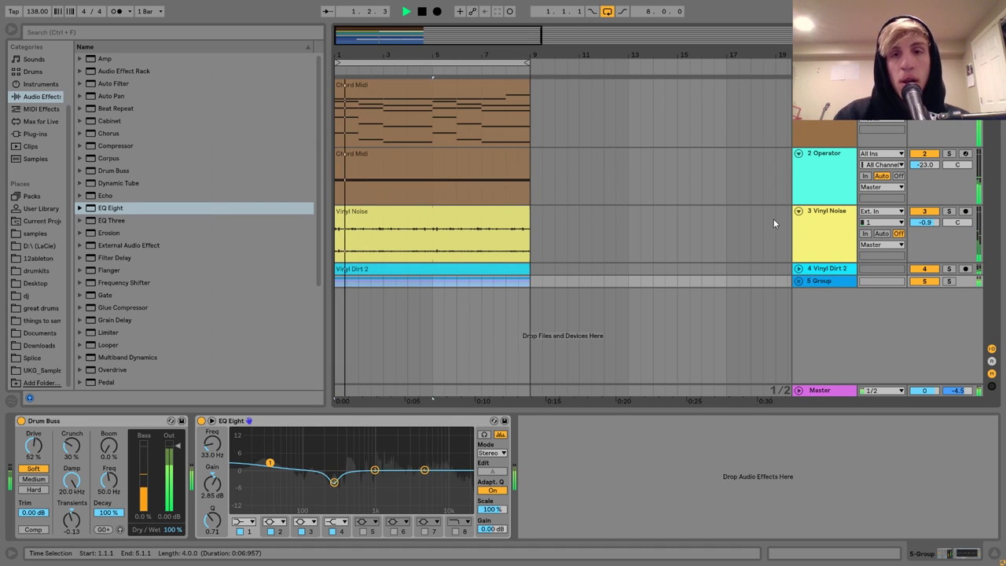
{"action": "left_click", "coordinate": [822, 177]}
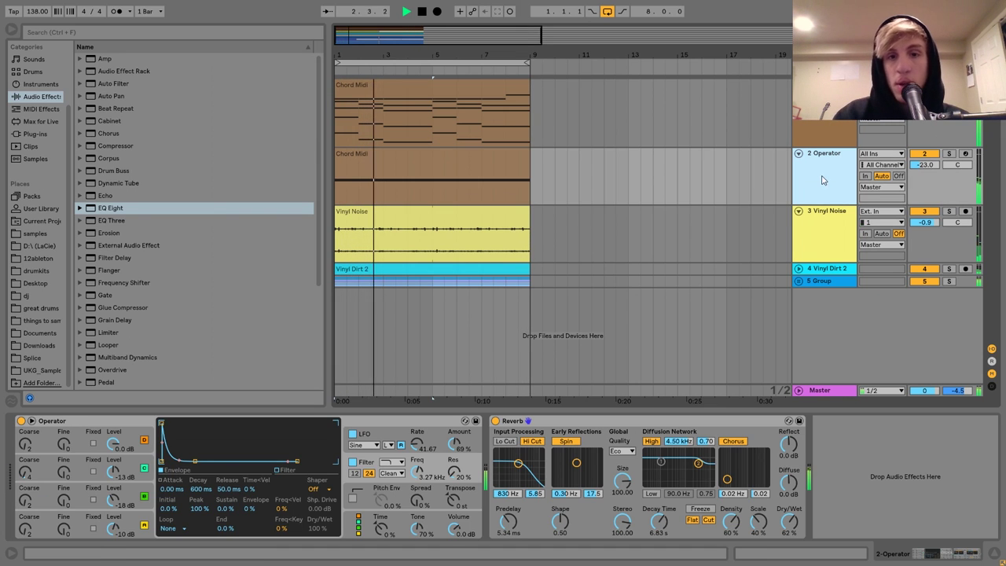
{"action": "left_click", "coordinate": [455, 139]}
{"action": "left_click_drag", "start_coordinate": [409, 59], "coordinate": [409, 31]}
{"action": "key", "text": "ctrl+a"}
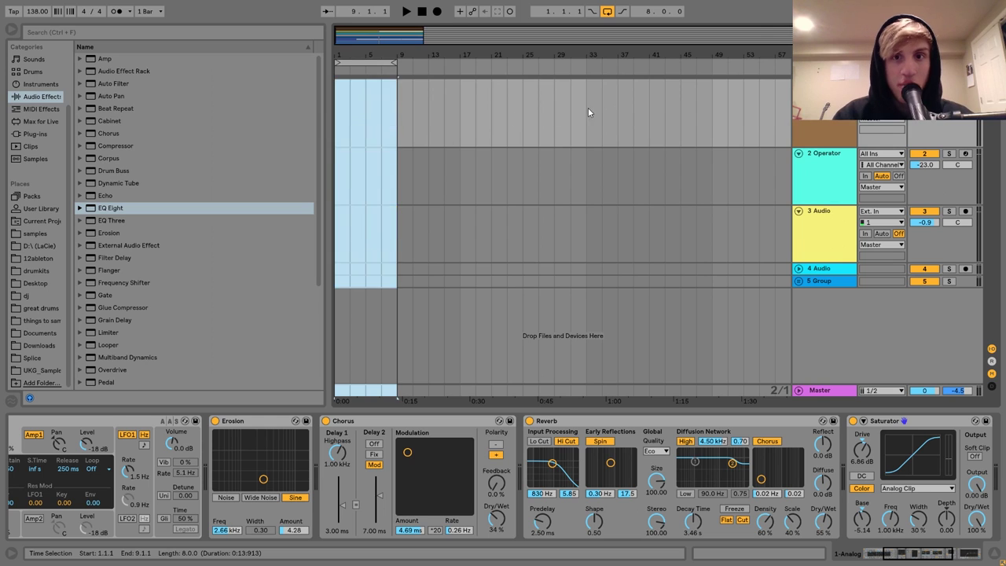
{"action": "key", "text": "ctrl+x"}
{"action": "left_click", "coordinate": [587, 106]}
{"action": "key", "text": "ctrl+v"}
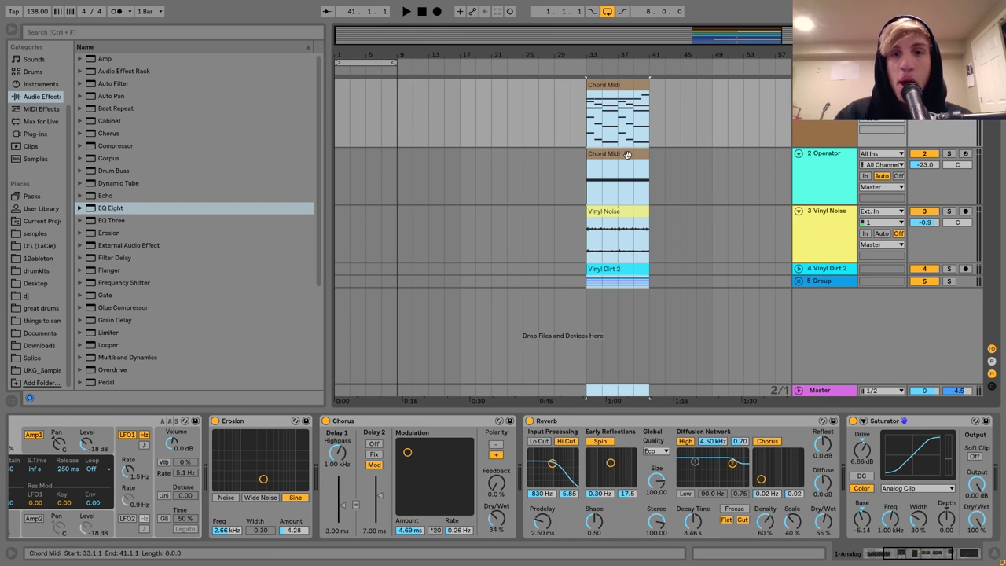
{"action": "left_click", "coordinate": [627, 155]}
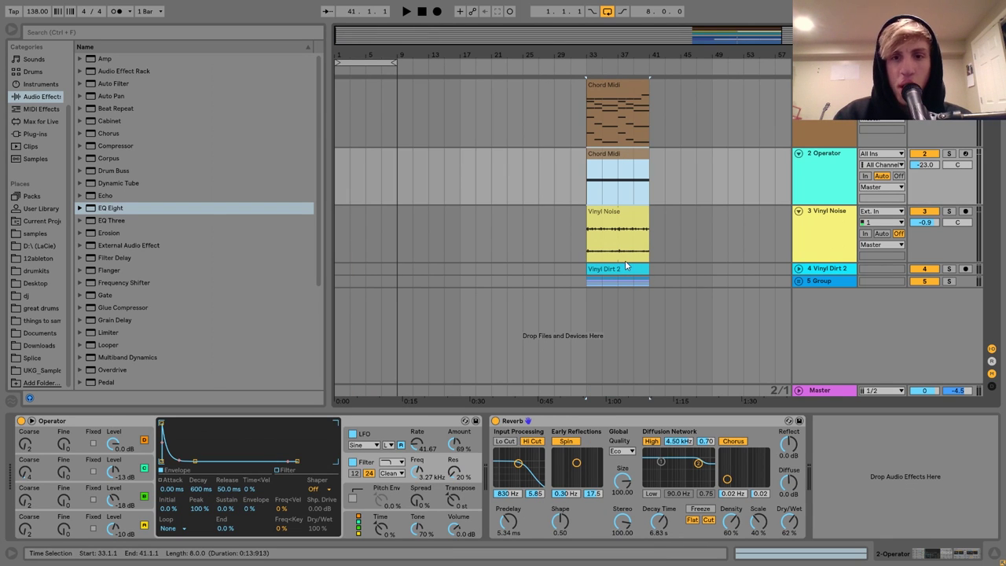
Copy the Vinyl Noise and Vinyl Dirt 2 clips from bar 33 to bar 9 and turn off arrangement looping
{"action": "left_click", "coordinate": [626, 266]}
{"action": "left_click", "coordinate": [638, 257]}
{"action": "left_click", "coordinate": [632, 212]}
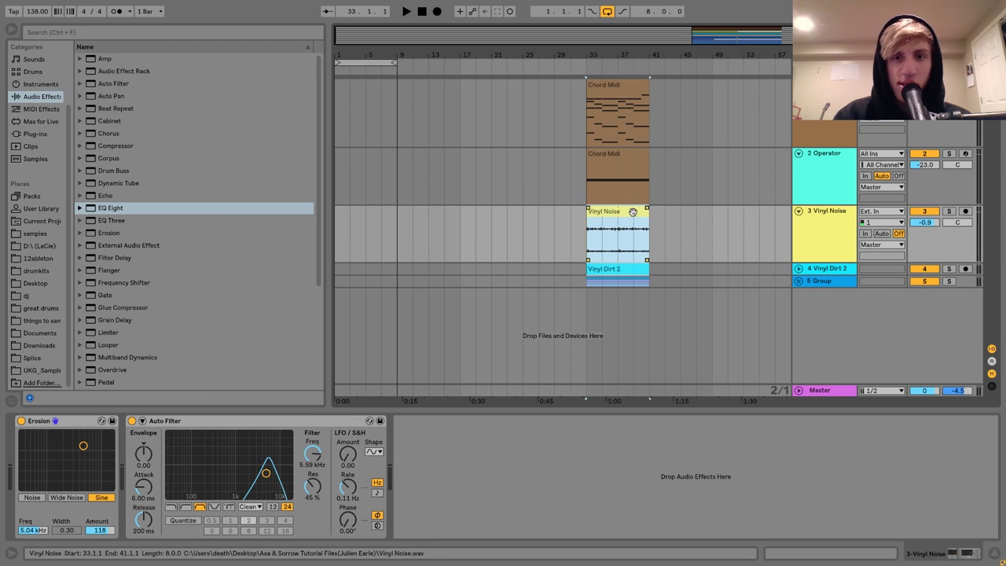
{"action": "left_click_drag", "start_coordinate": [633, 212], "coordinate": [449, 214]}
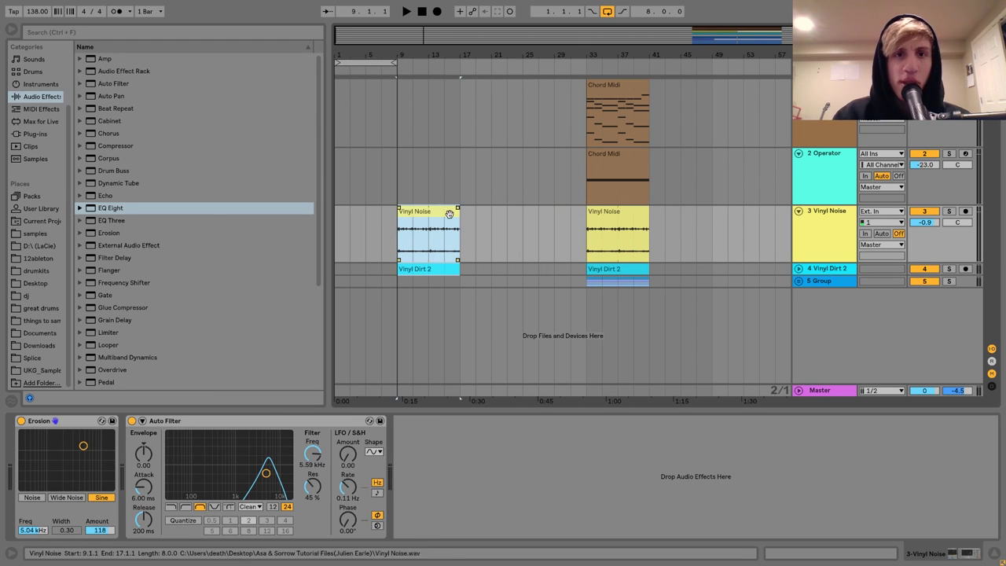
{"action": "left_click", "coordinate": [607, 11]}
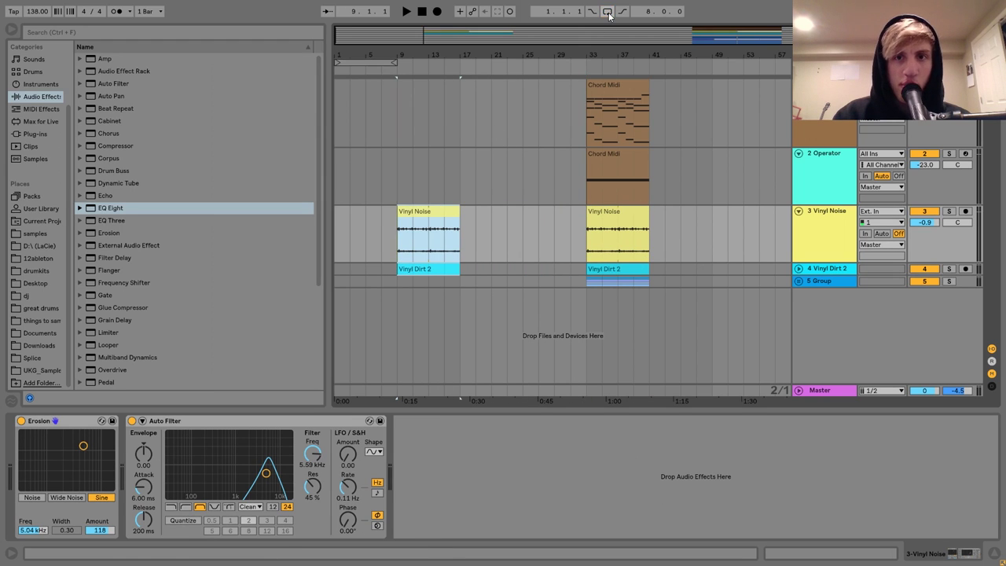
Extend the starts of the copied Vinyl Noise and Vinyl Dirt 2 clips back to 7.3.1
{"action": "left_click", "coordinate": [402, 214]}
{"action": "left_click", "coordinate": [400, 216]}
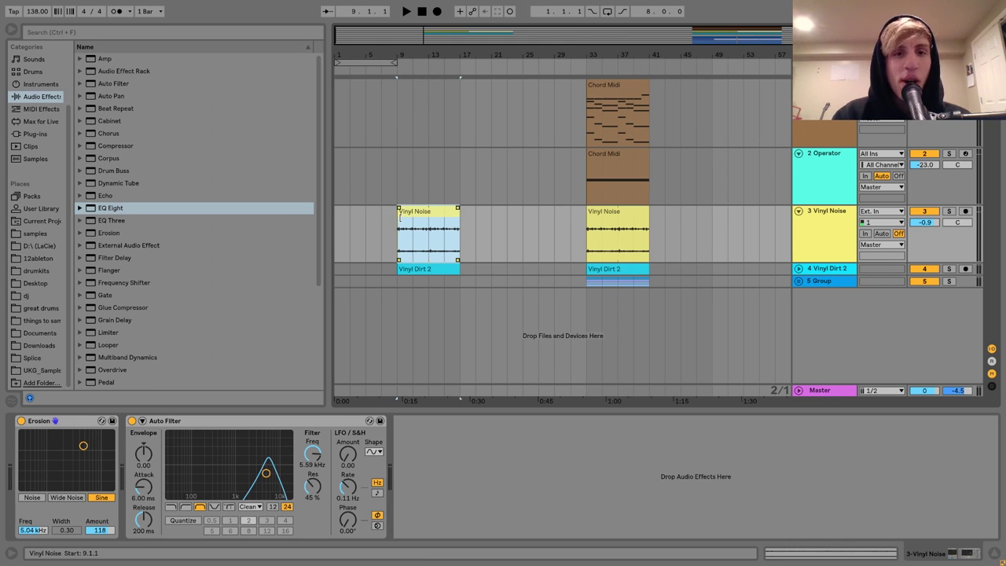
{"action": "left_click", "coordinate": [401, 214]}
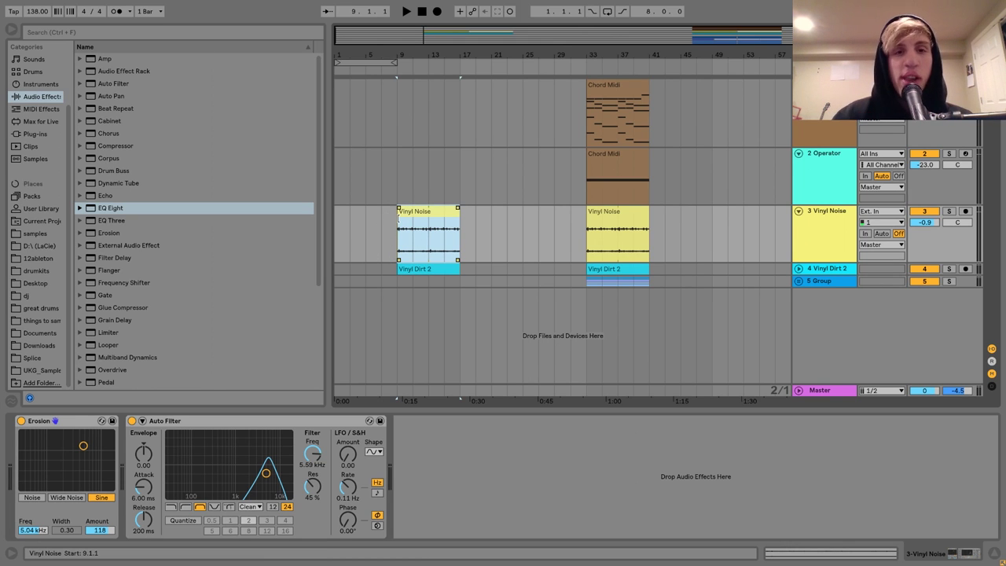
{"action": "left_click_drag", "start_coordinate": [398, 220], "coordinate": [382, 220]}
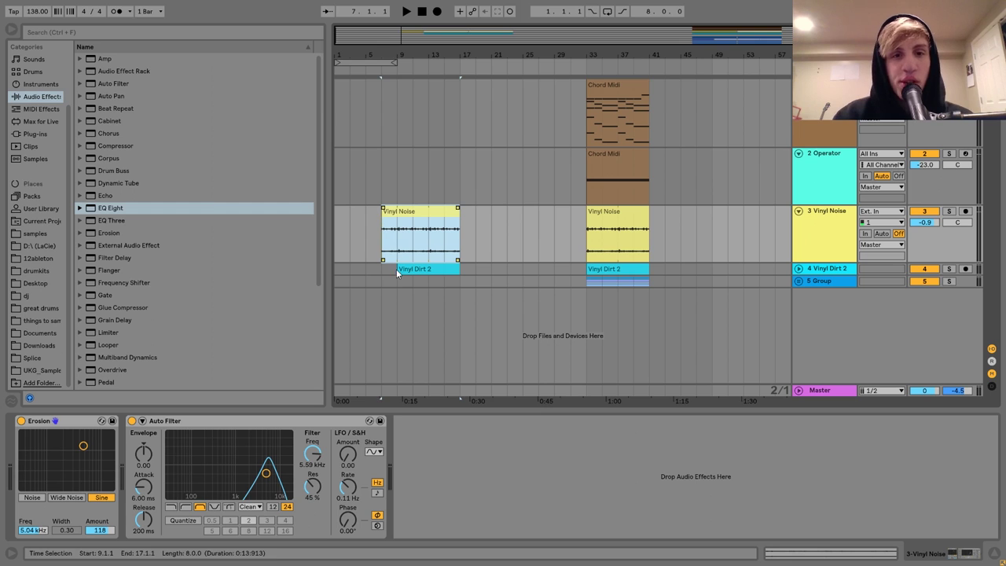
{"action": "left_click_drag", "start_coordinate": [397, 270], "coordinate": [382, 271]}
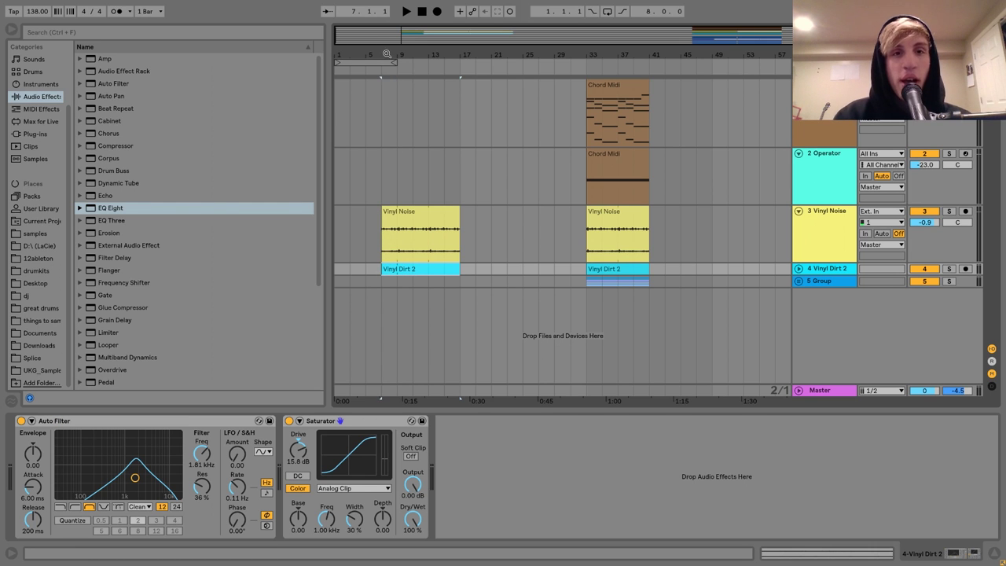
{"action": "key", "text": "z"}
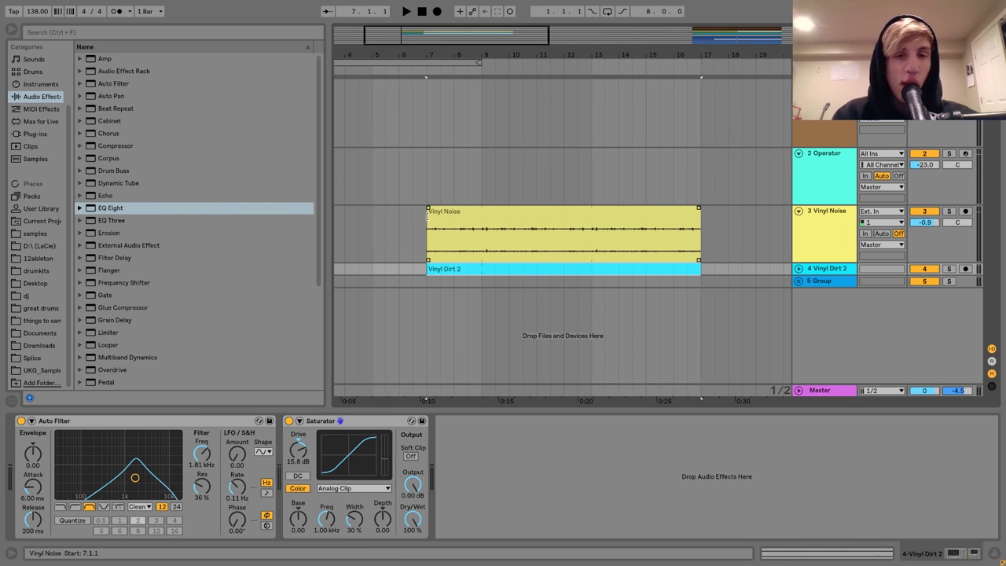
{"action": "left_click_drag", "start_coordinate": [427, 218], "coordinate": [440, 218]}
{"action": "left_click", "coordinate": [428, 269]}
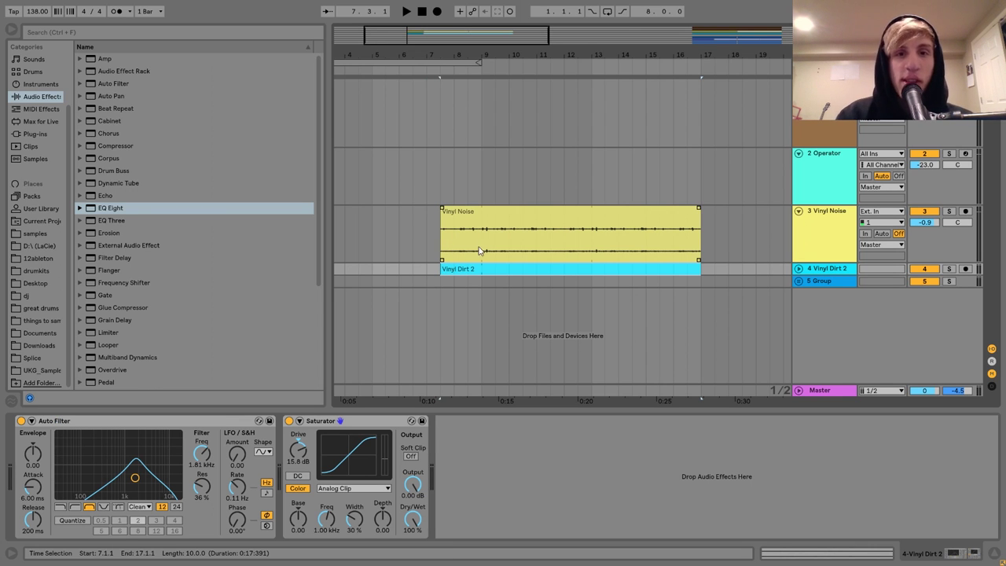
Add a locator to the arrangement timeline at bar 9
{"action": "left_click_drag", "start_coordinate": [483, 197], "coordinate": [488, 310]}
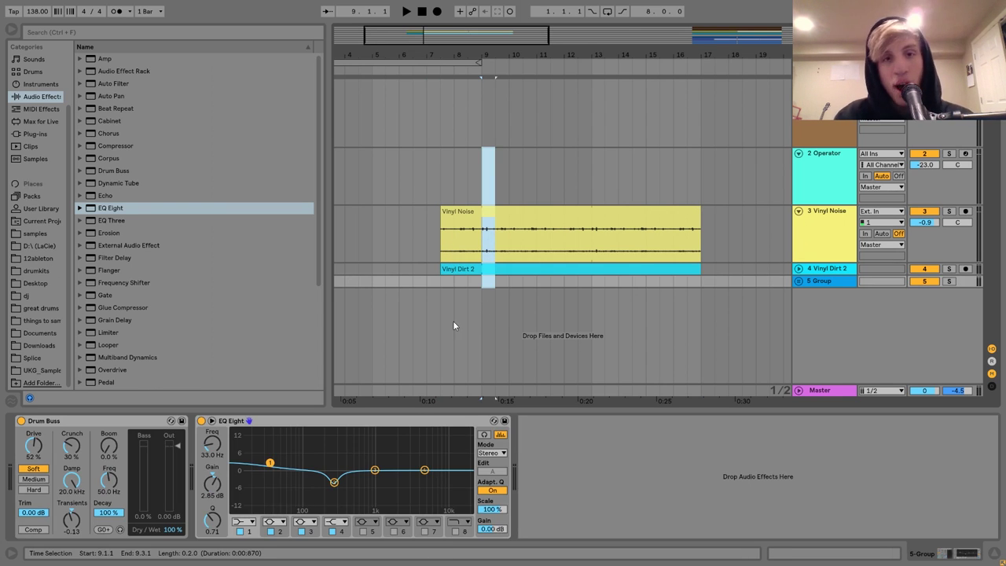
{"action": "left_click", "coordinate": [482, 101]}
{"action": "right_click", "coordinate": [482, 72]}
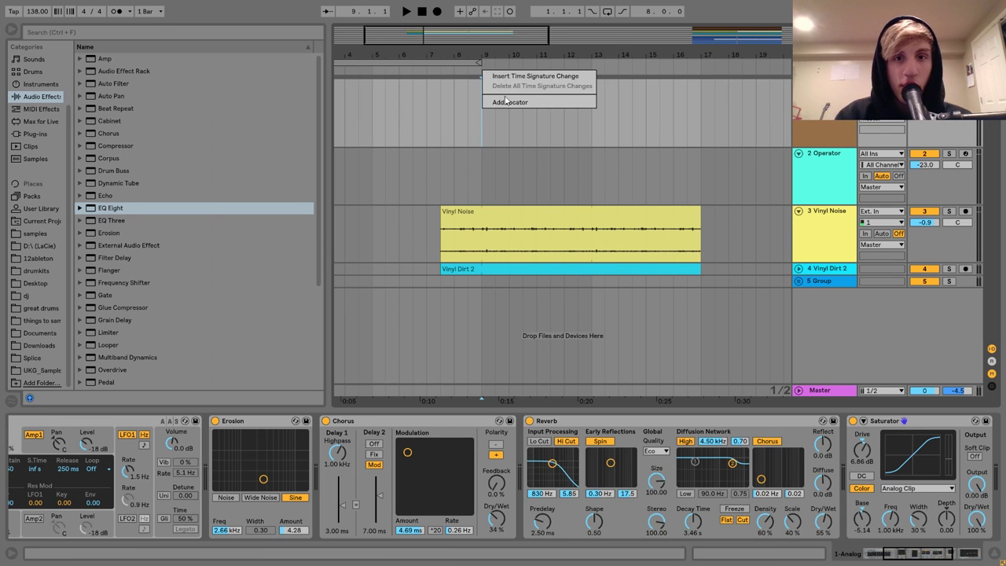
{"action": "left_click", "coordinate": [521, 102]}
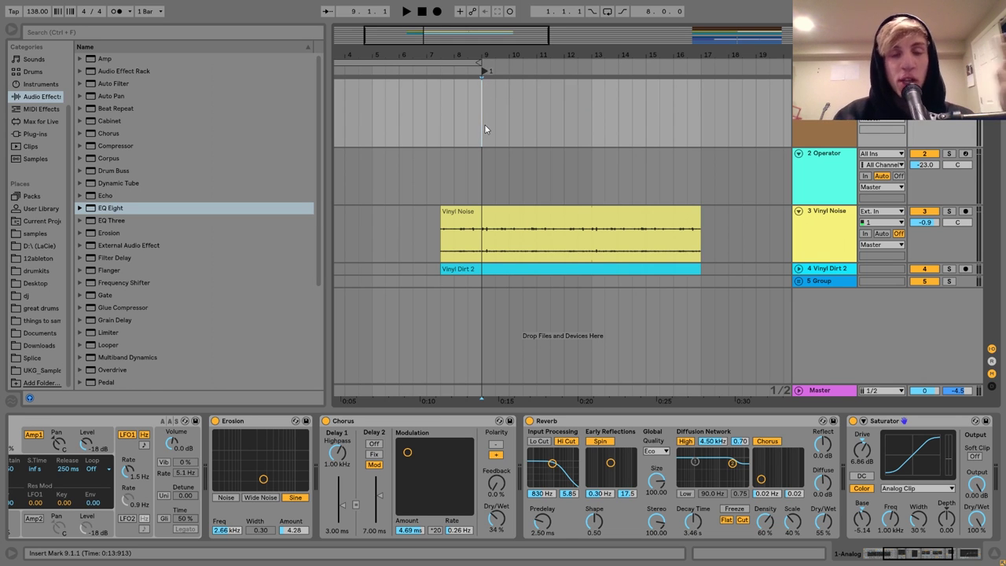
Play the Vinyl Noise lead-in and extend the starts of both copied vinyl clips back to about 6.3.1
{"action": "left_click", "coordinate": [472, 212]}
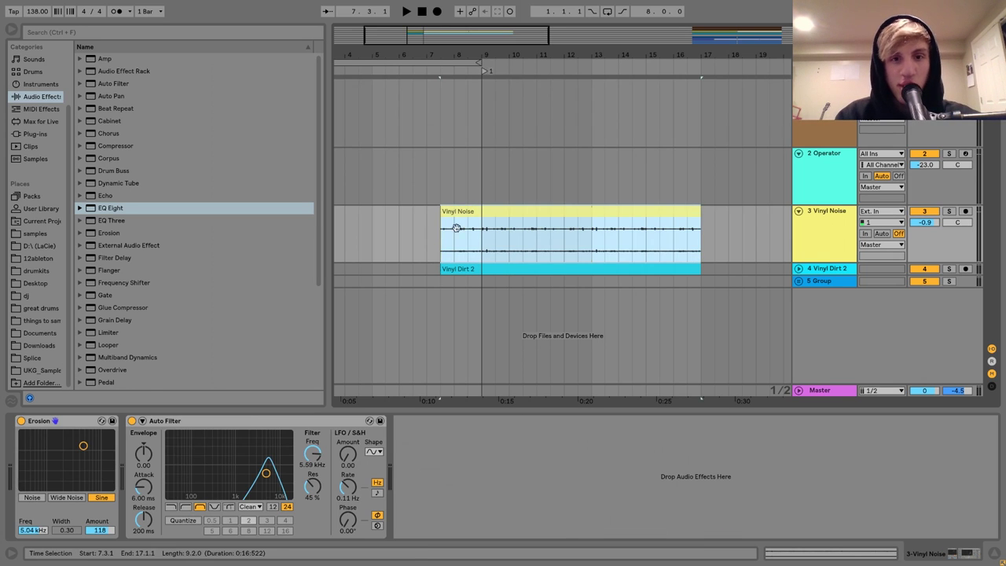
{"action": "key", "text": "space"}
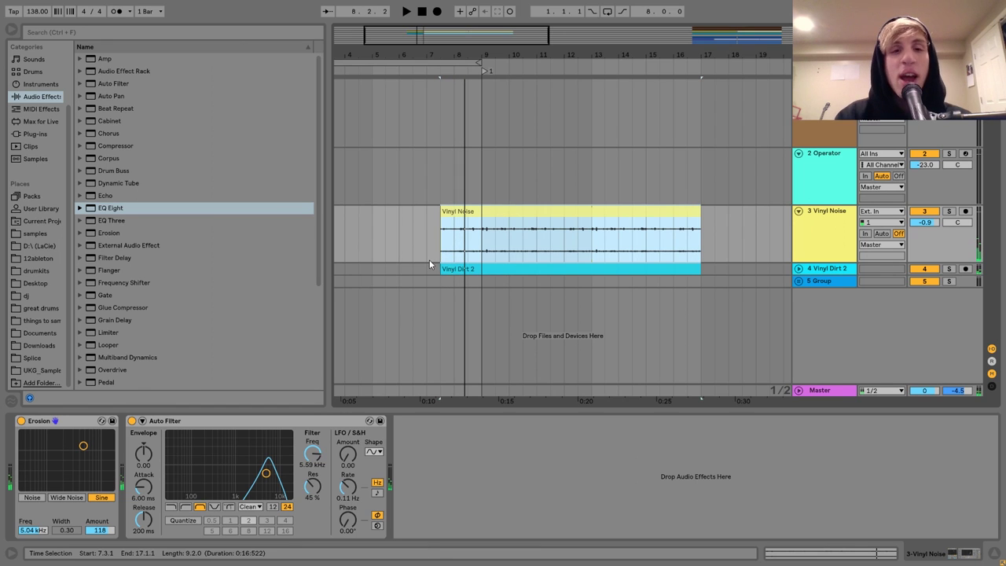
{"action": "left_click", "coordinate": [448, 268]}
{"action": "left_click_drag", "start_coordinate": [448, 269], "coordinate": [413, 269]}
Copy the Operator track's Chord Midi clip into empty space so that it starts at bar 21
{"action": "scroll", "coordinate": [414, 268], "scroll_direction": "left", "scroll_amount": 3}
{"action": "left_click_drag", "start_coordinate": [339, 128], "coordinate": [333, 197]}
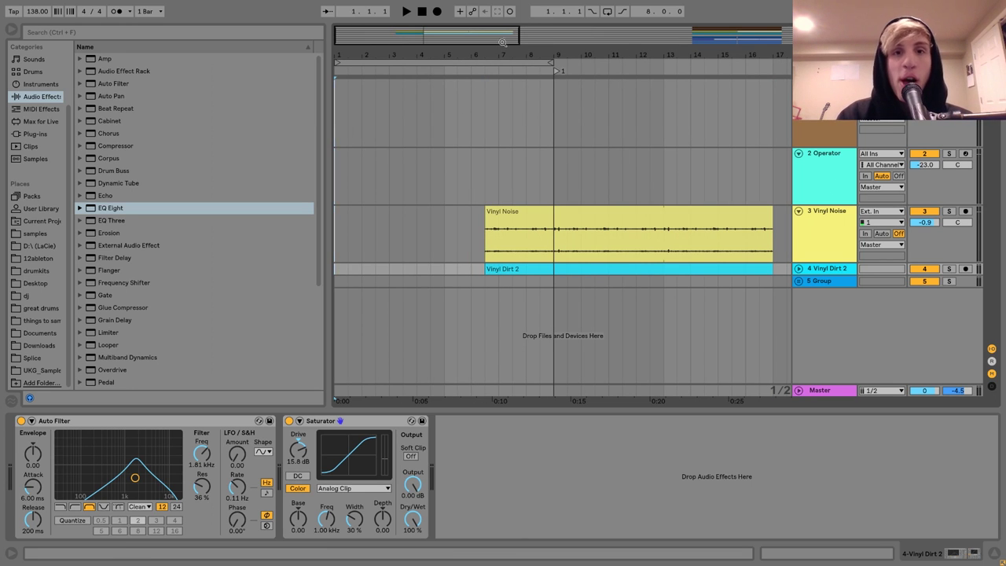
{"action": "left_click", "coordinate": [428, 61]}
{"action": "left_click_drag", "start_coordinate": [450, 42], "coordinate": [411, 71]}
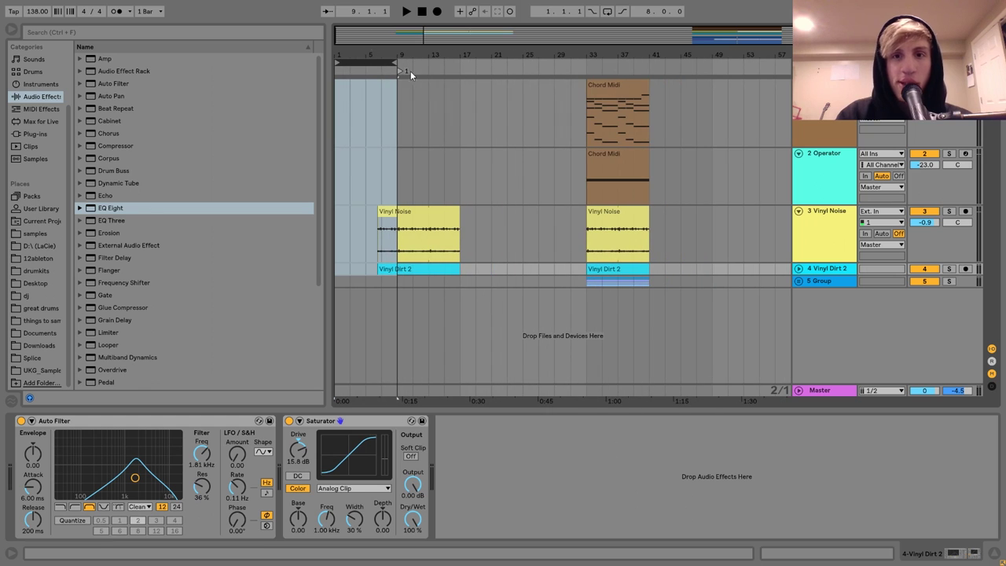
{"action": "left_click", "coordinate": [618, 153]}
{"action": "left_click_drag", "start_coordinate": [619, 153], "coordinate": [420, 155]}
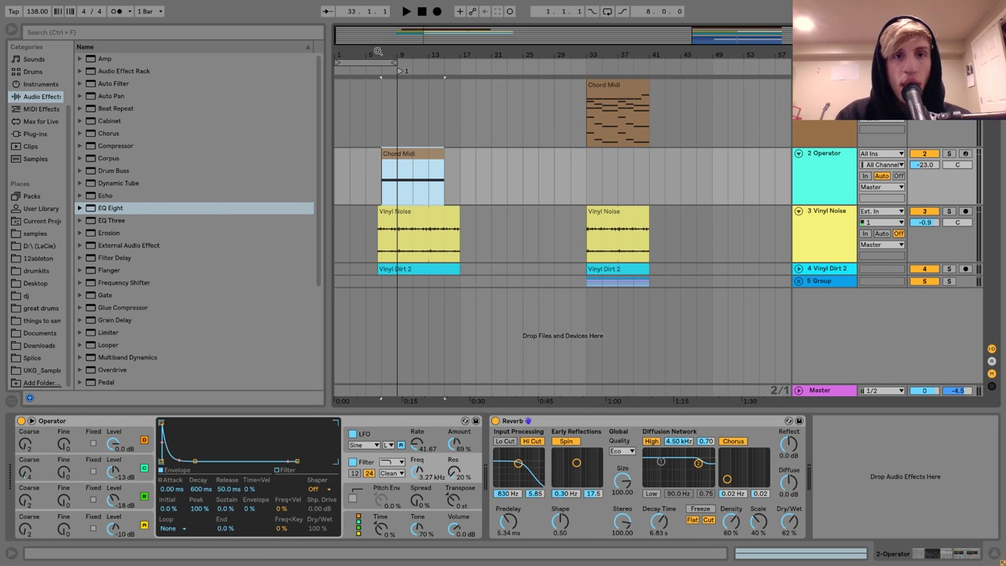
{"action": "mouse_move", "coordinate": [377, 51]}
{"action": "left_mouse_down"}
{"action": "mouse_move", "coordinate": [378, 118]}
{"action": "mouse_move", "coordinate": [378, 51]}
{"action": "left_mouse_up"}
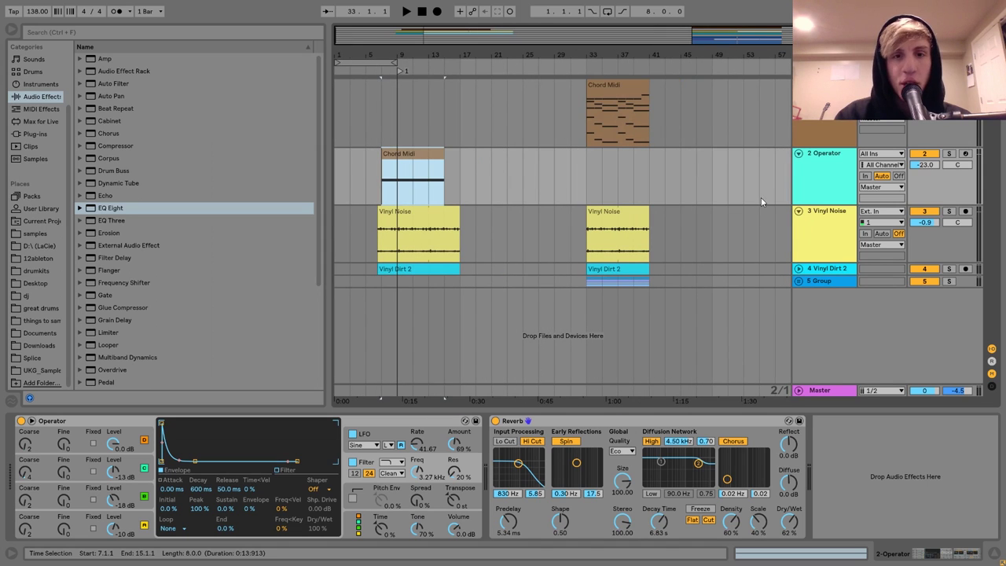
{"action": "left_click_drag", "start_coordinate": [437, 167], "coordinate": [547, 169]}
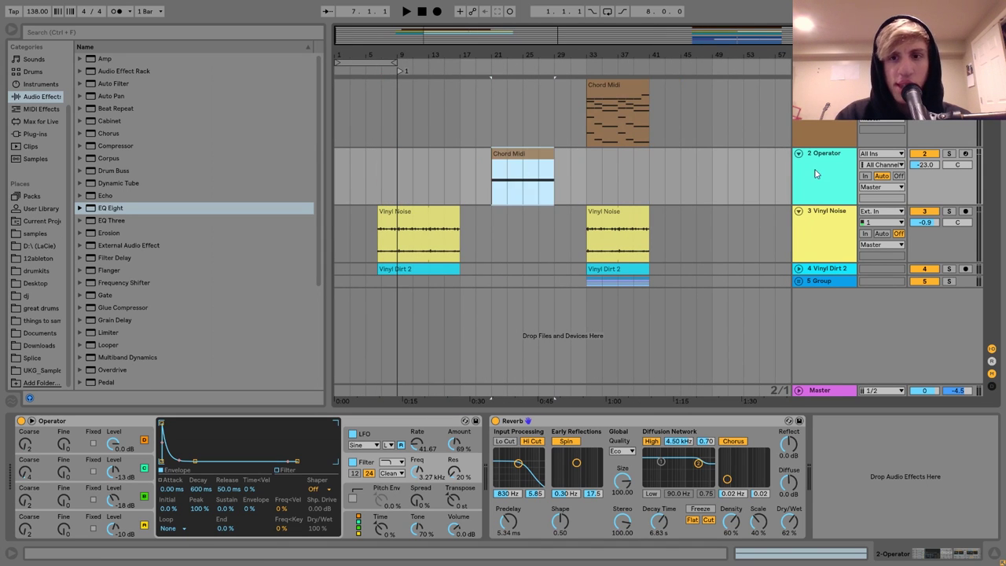
Render the Operator track to audio with Freeze and Flatten, and delete the leftover tail clip at bar 29
{"action": "right_click", "coordinate": [827, 171]}
{"action": "left_click", "coordinate": [857, 246]}
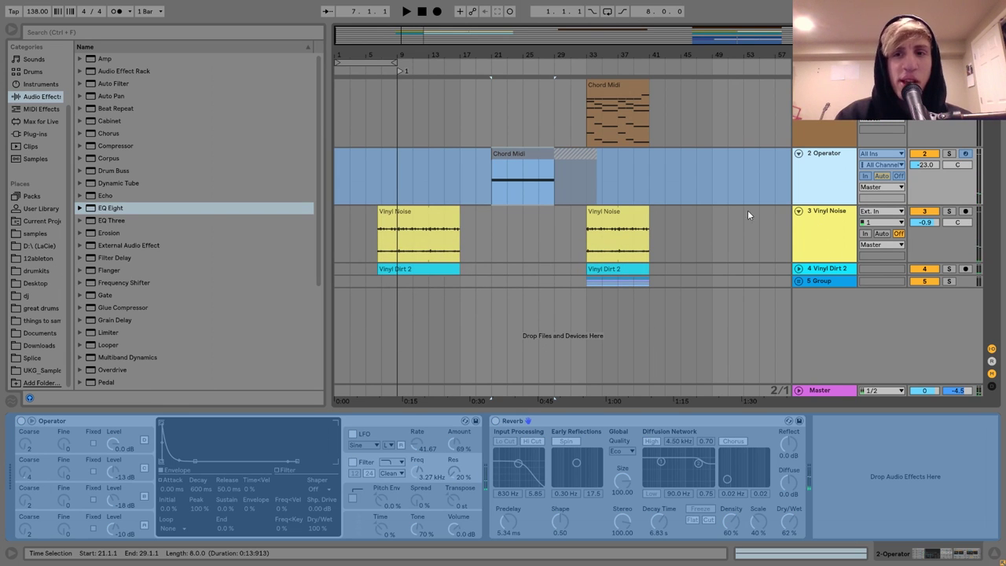
{"action": "right_click", "coordinate": [803, 190]}
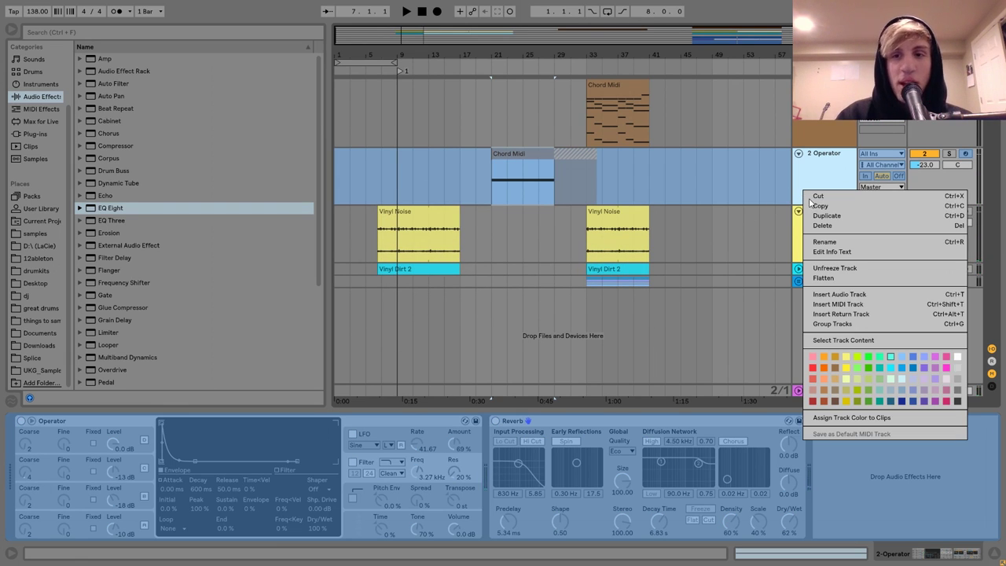
{"action": "left_click", "coordinate": [822, 279]}
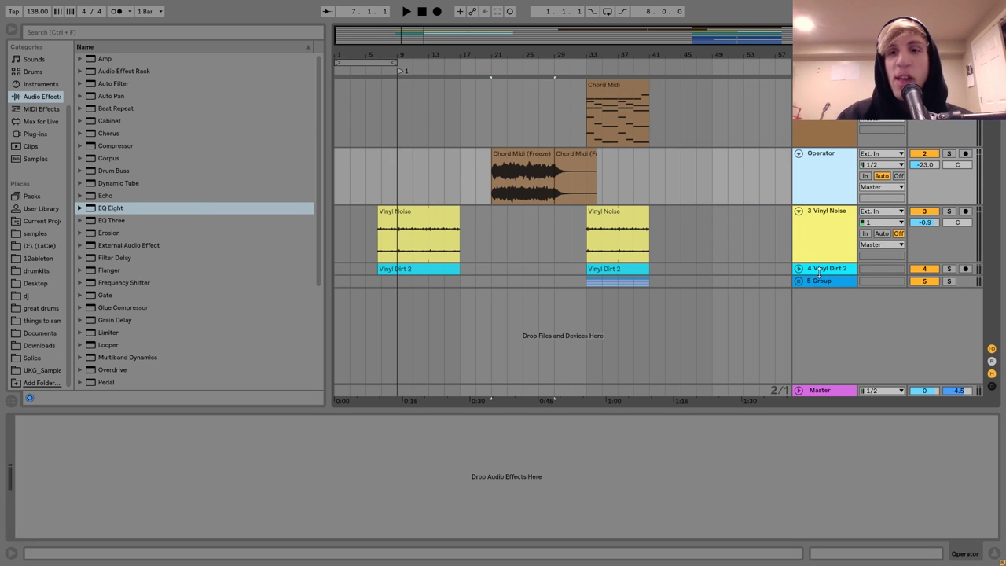
{"action": "left_click", "coordinate": [564, 157]}
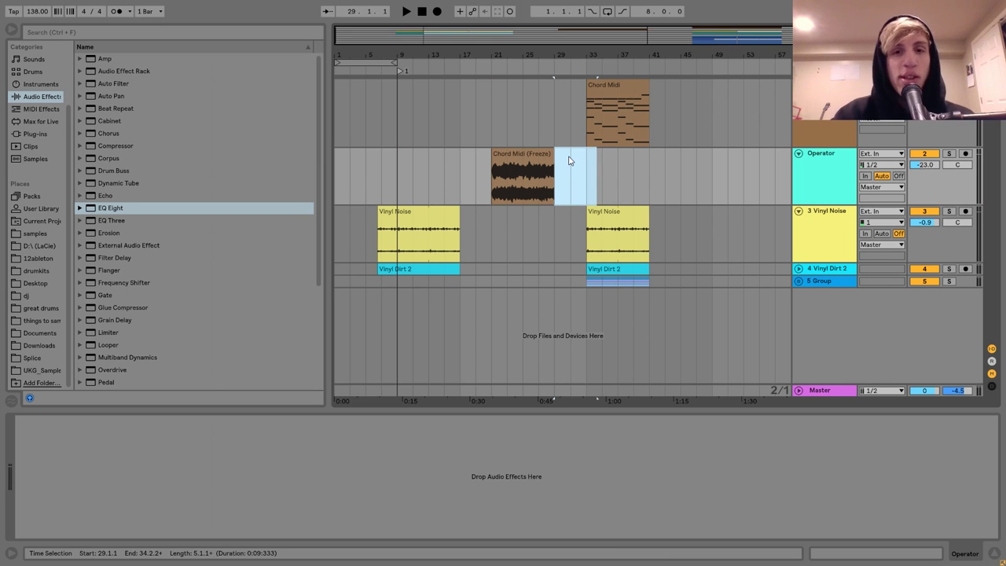
Insert a MIDI track below Operator and load the Max instrument Granulator II_Version2.2.2 on it
{"action": "key", "text": "ctrl+shift+t"}
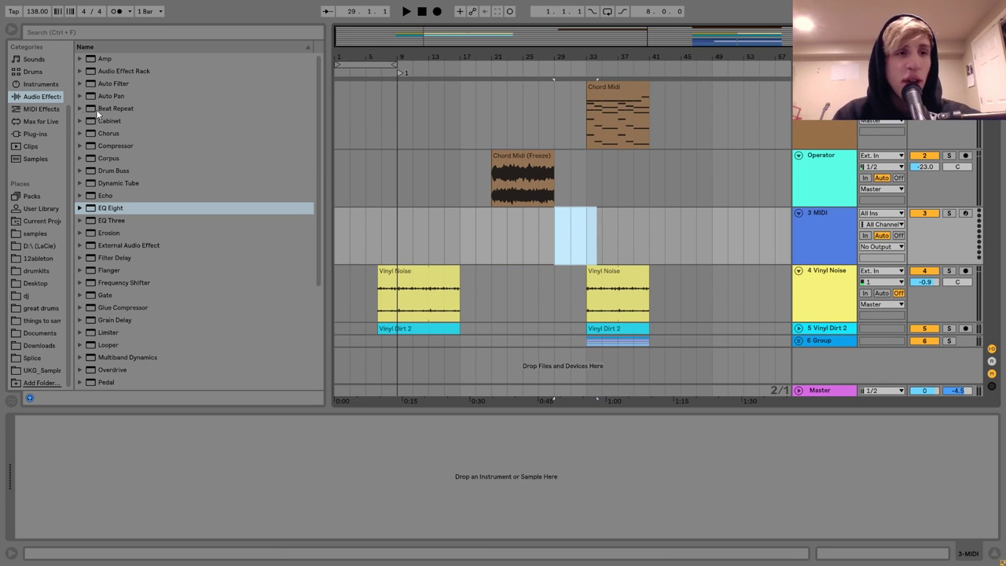
{"action": "left_click", "coordinate": [41, 108]}
{"action": "left_click", "coordinate": [41, 121]}
{"action": "left_click", "coordinate": [80, 70]}
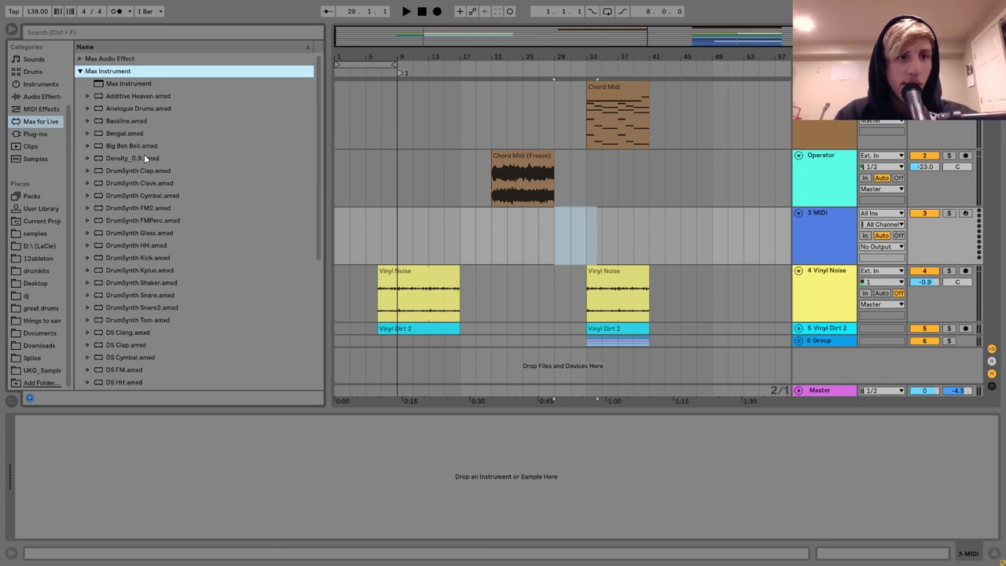
{"action": "scroll", "coordinate": [158, 217], "scroll_direction": "down", "scroll_amount": 6}
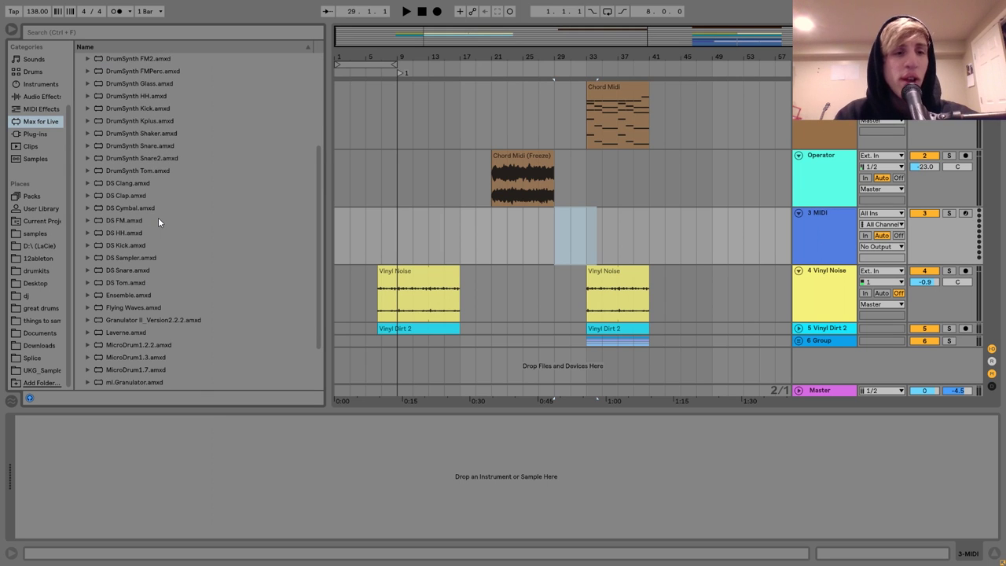
{"action": "scroll", "coordinate": [158, 217], "scroll_direction": "down", "scroll_amount": 1}
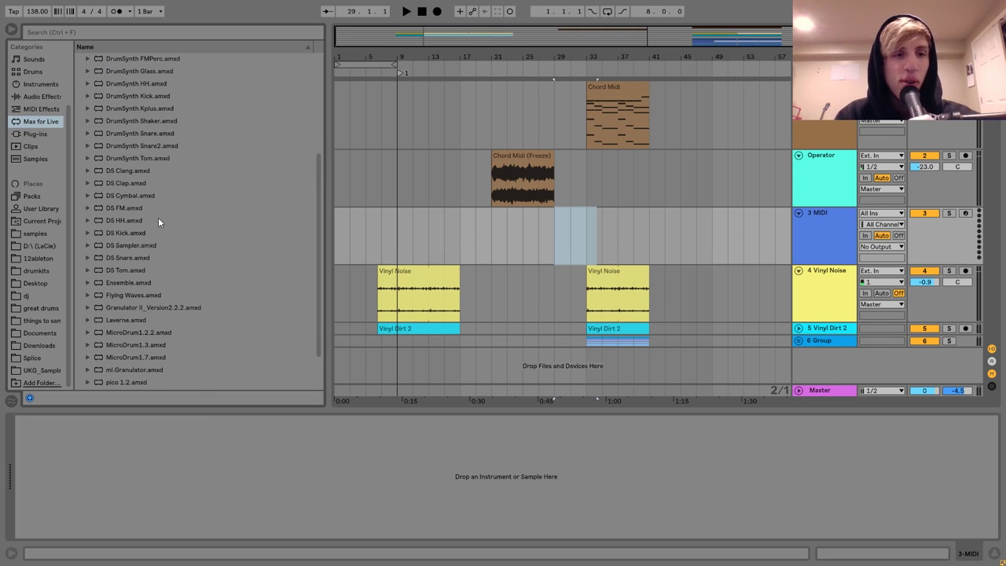
{"action": "left_click", "coordinate": [150, 308]}
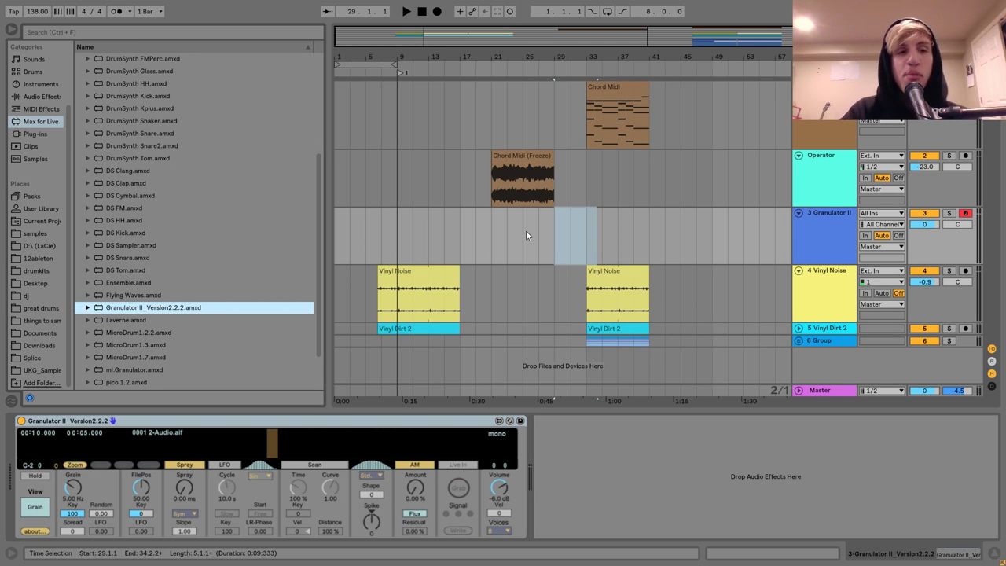
Load the Chord Midi (Freeze) audio clip into Granulator II, with file position 26.92 and spray 1.09 s
{"action": "left_click", "coordinate": [526, 235]}
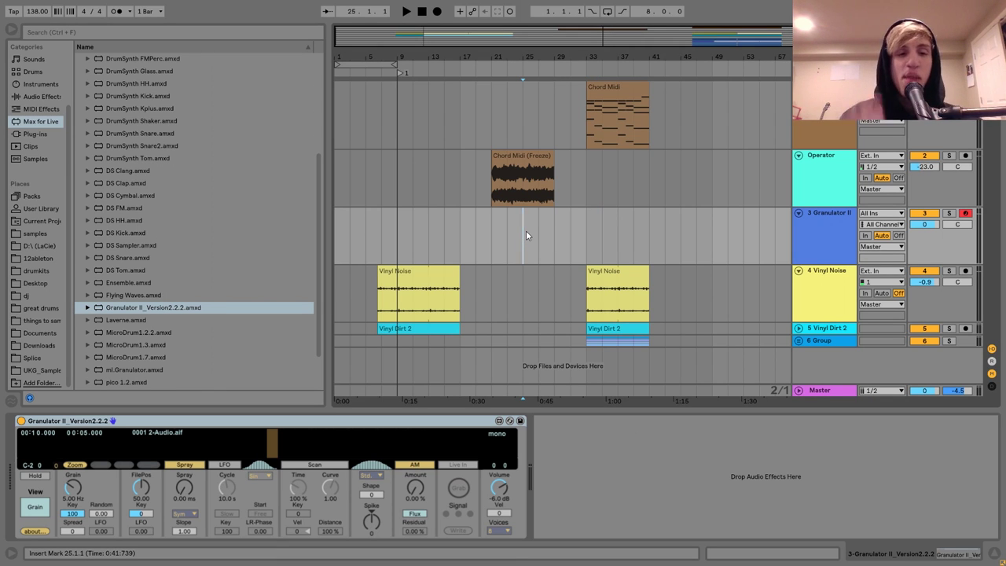
{"action": "left_click", "coordinate": [523, 179]}
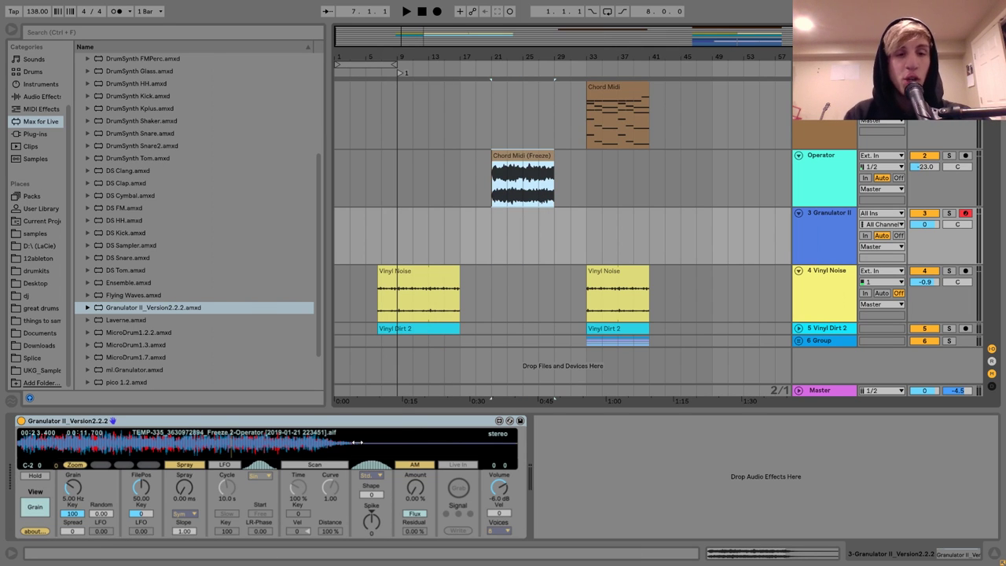
{"action": "mouse_move", "coordinate": [186, 443]}
{"action": "left_mouse_down"}
{"action": "mouse_move", "coordinate": [152, 445]}
{"action": "mouse_move", "coordinate": [188, 456]}
{"action": "mouse_move", "coordinate": [191, 425]}
{"action": "left_mouse_up"}
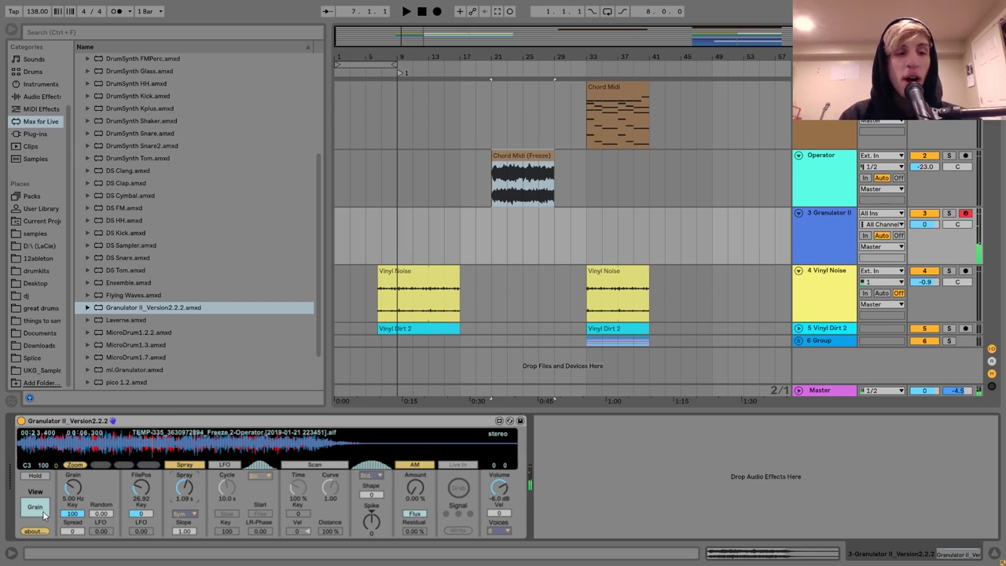
Set Granulator's amp envelope decay and release to 180 s and return to the grain view
{"action": "key", "text": "z"}
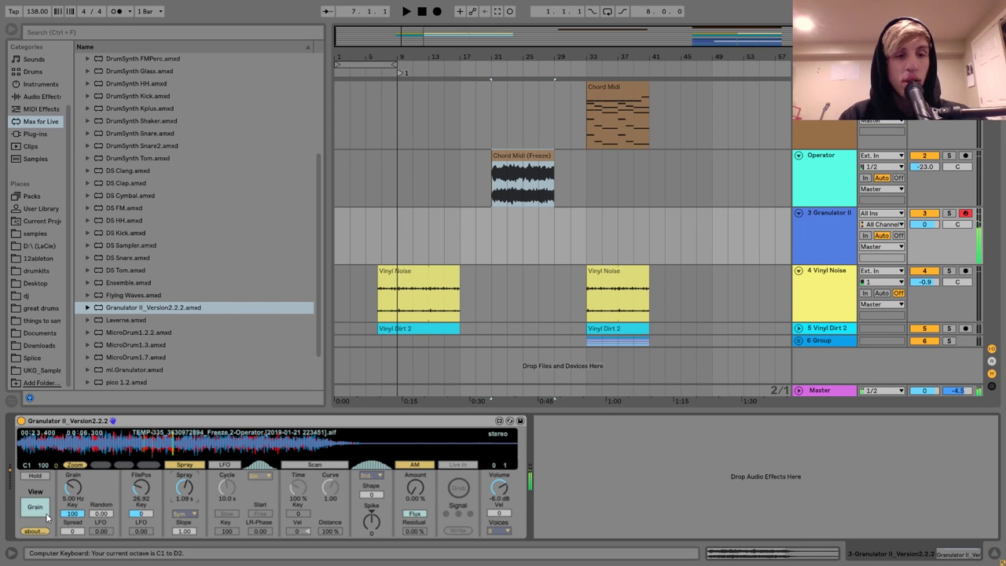
{"action": "left_click", "coordinate": [36, 507]}
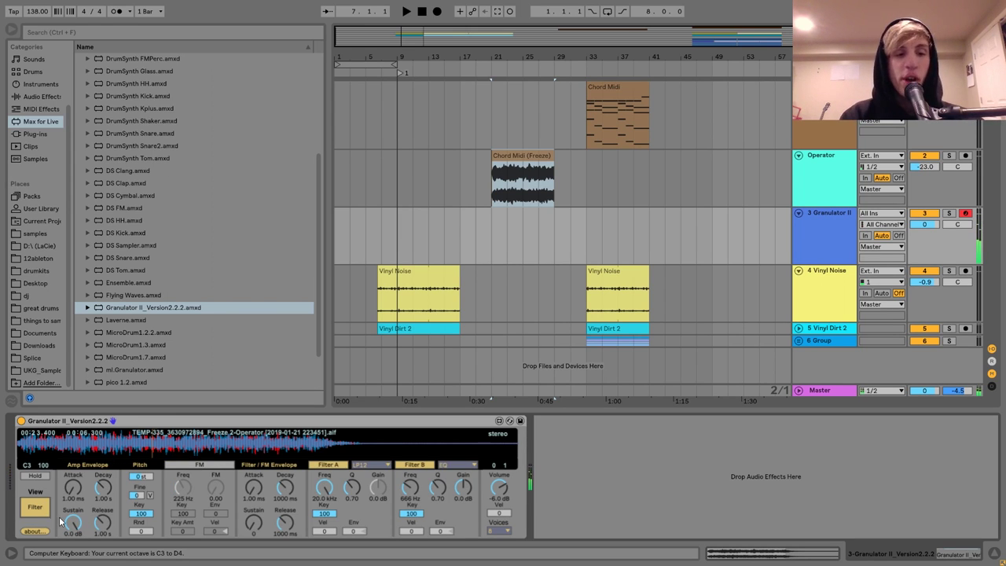
{"action": "left_click_drag", "start_coordinate": [103, 523], "coordinate": [105, 530]}
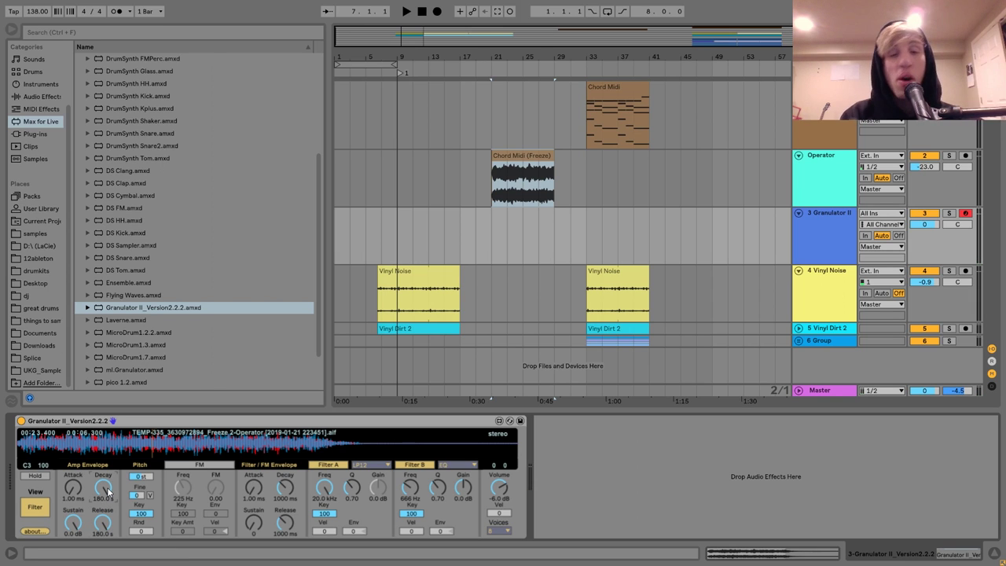
{"action": "left_click", "coordinate": [34, 507]}
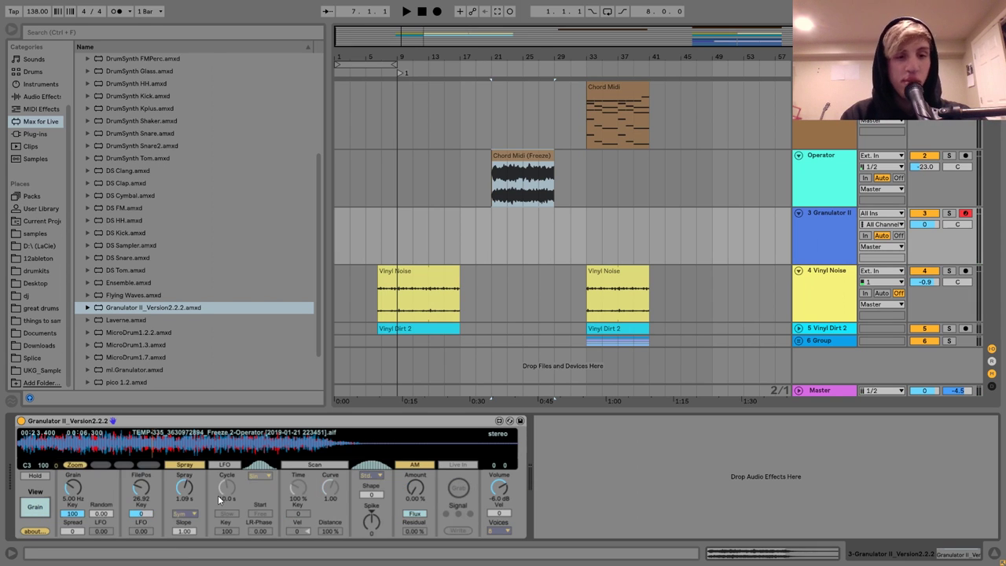
Set Granulator II's spray to 2.38 s, switch to its filter and amp envelope view, and turn the device off and on again
{"action": "left_click_drag", "start_coordinate": [183, 493], "coordinate": [183, 478]}
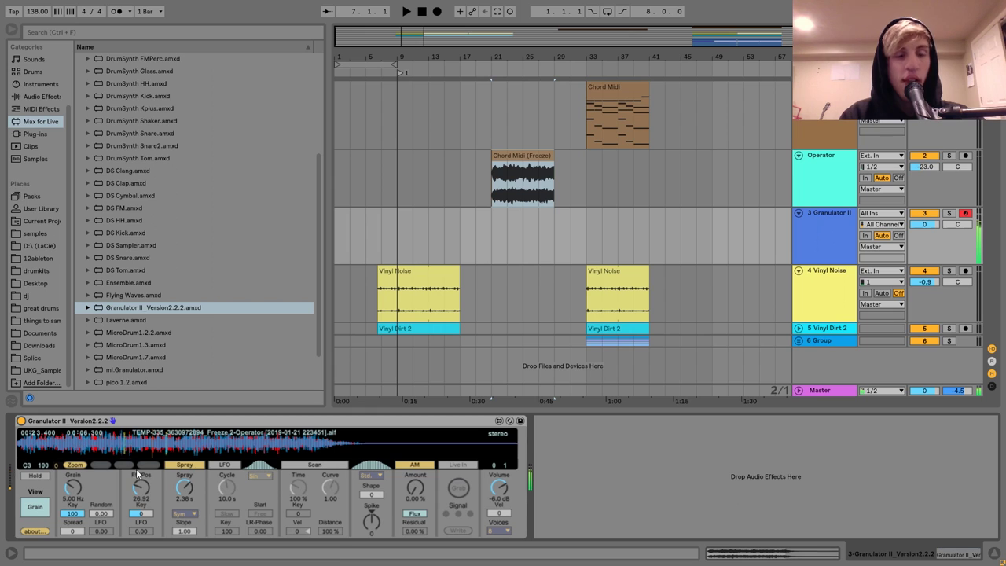
{"action": "left_click", "coordinate": [36, 508]}
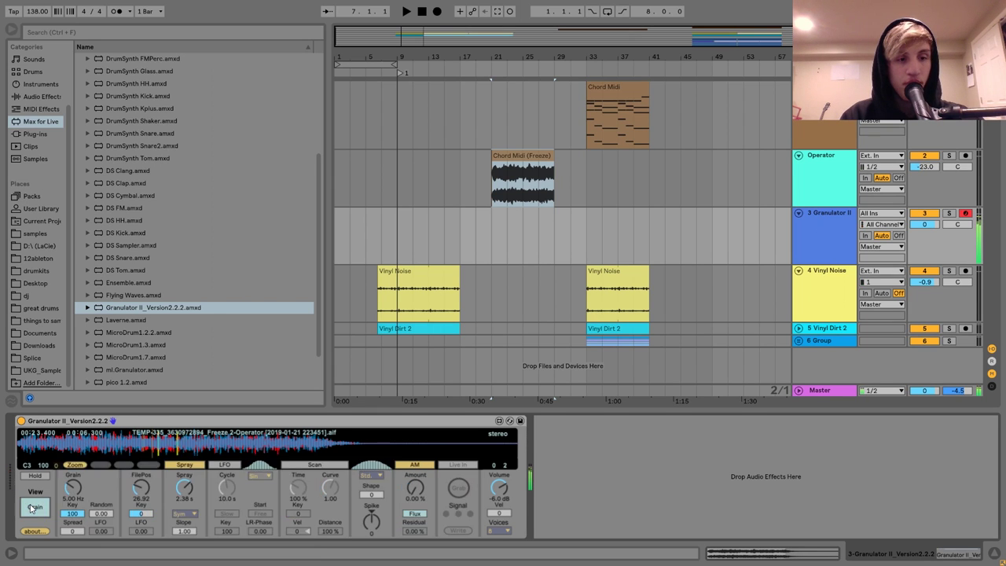
{"action": "left_click", "coordinate": [21, 420]}
{"action": "left_click", "coordinate": [21, 420]}
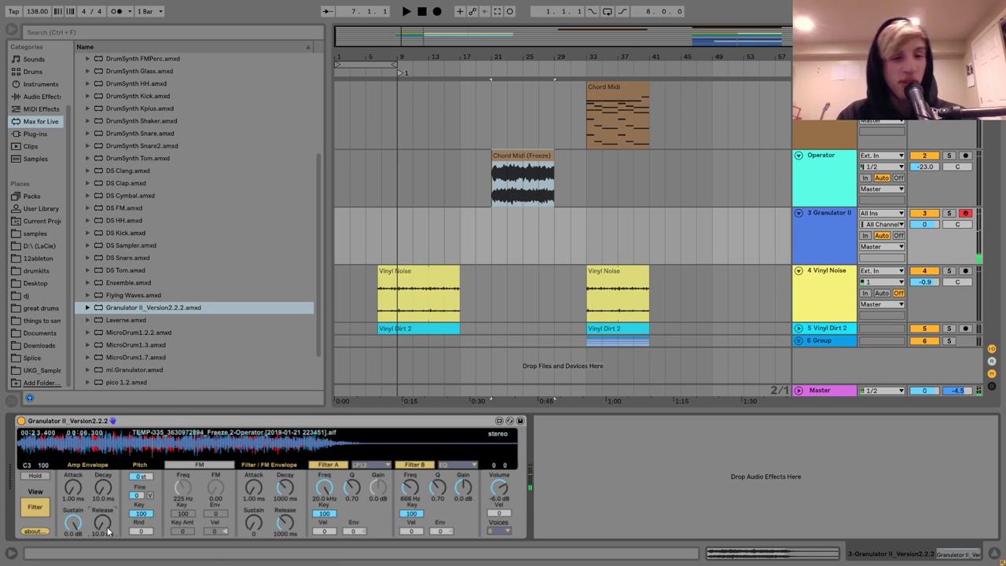
Extend the start of the first Vinyl Noise and Vinyl Dirt 2 clips back to 5.3.1
{"action": "left_click_drag", "start_coordinate": [385, 57], "coordinate": [421, 294]}
{"action": "scroll", "coordinate": [370, 240], "scroll_direction": "left", "scroll_amount": 5}
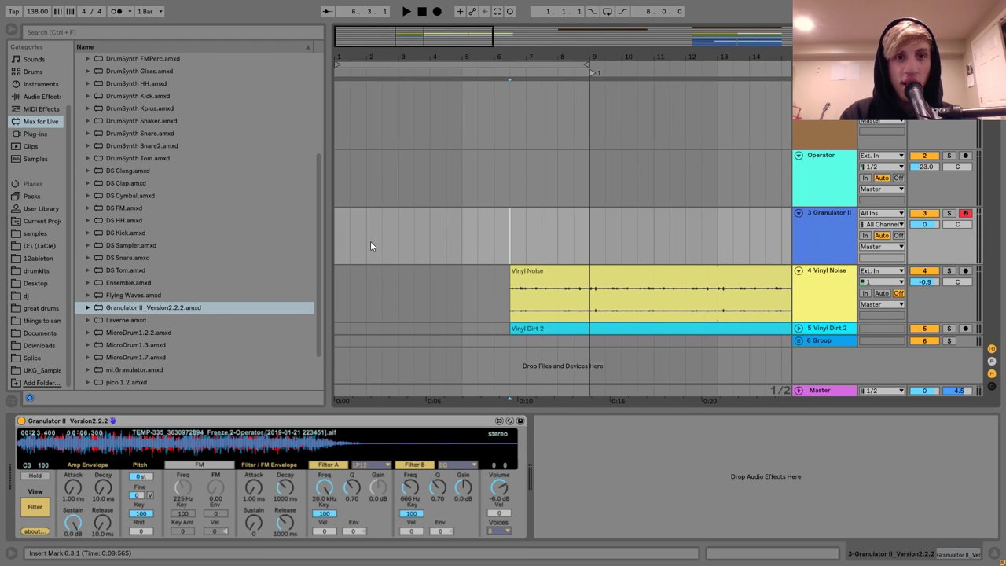
{"action": "left_click", "coordinate": [531, 272]}
{"action": "left_click", "coordinate": [513, 328]}
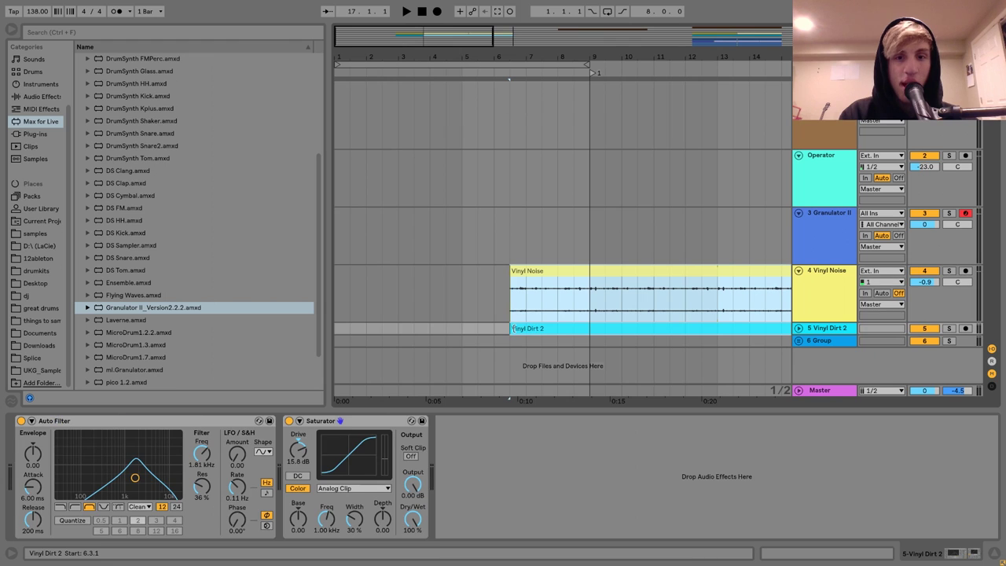
{"action": "left_click_drag", "start_coordinate": [513, 329], "coordinate": [479, 328]}
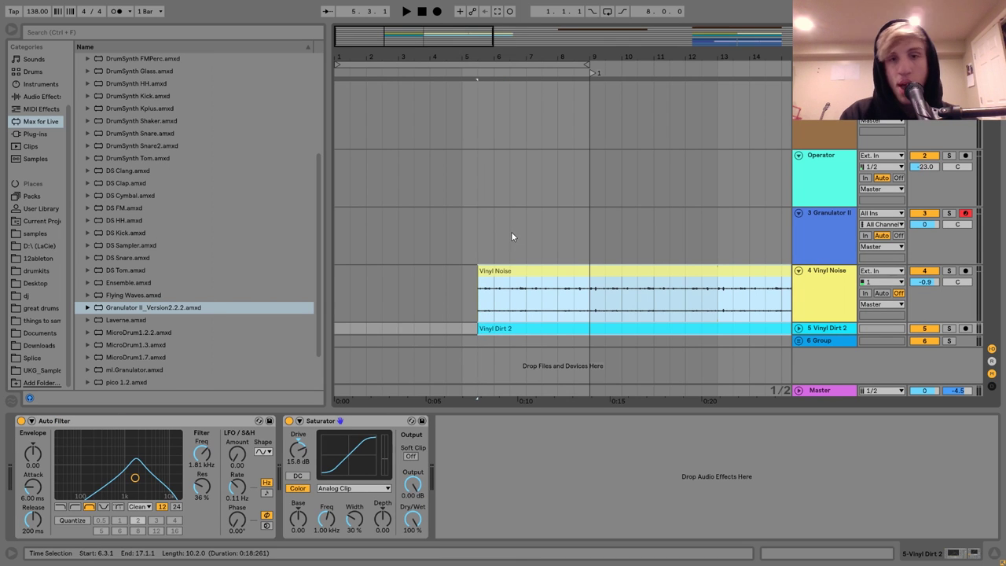
Create a MIDI clip on the Granulator II track from 6.3.1 to 17.1.1 with a C3 note spanning its full length
{"action": "left_click_drag", "start_coordinate": [511, 236], "coordinate": [700, 236]}
{"action": "key", "text": "ctrl+shift+m"}
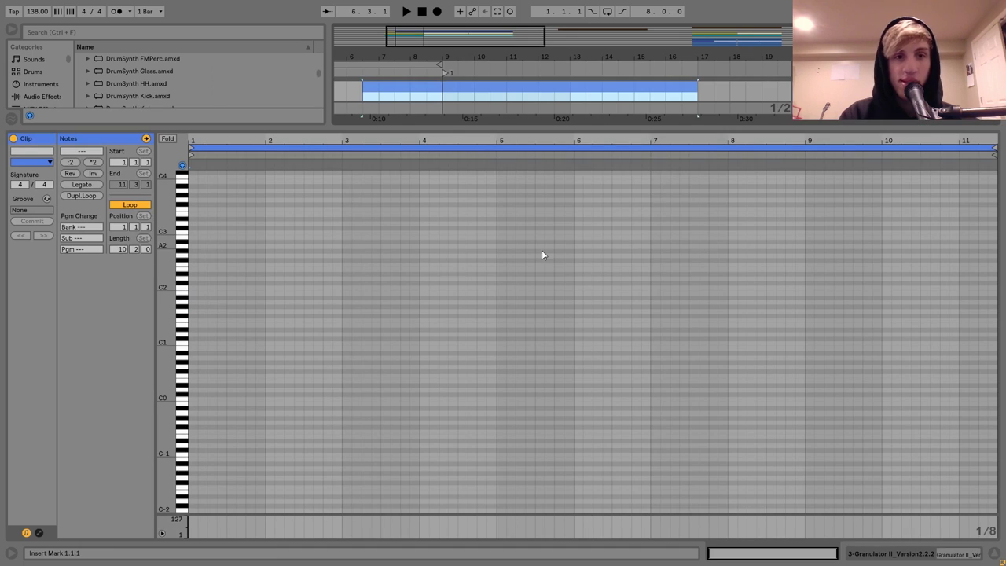
{"action": "left_click", "coordinate": [194, 229]}
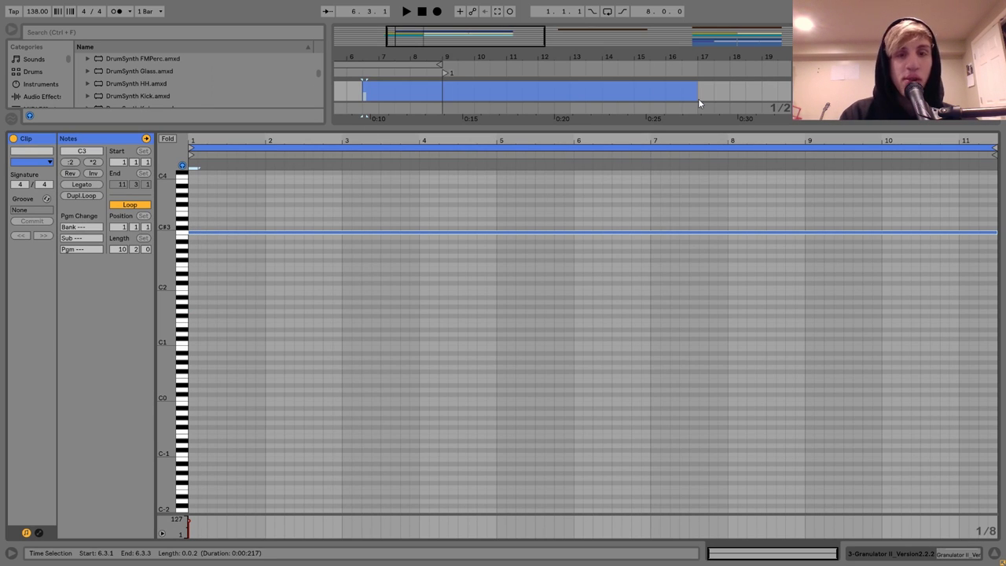
{"action": "key", "text": "shift+Tab"}
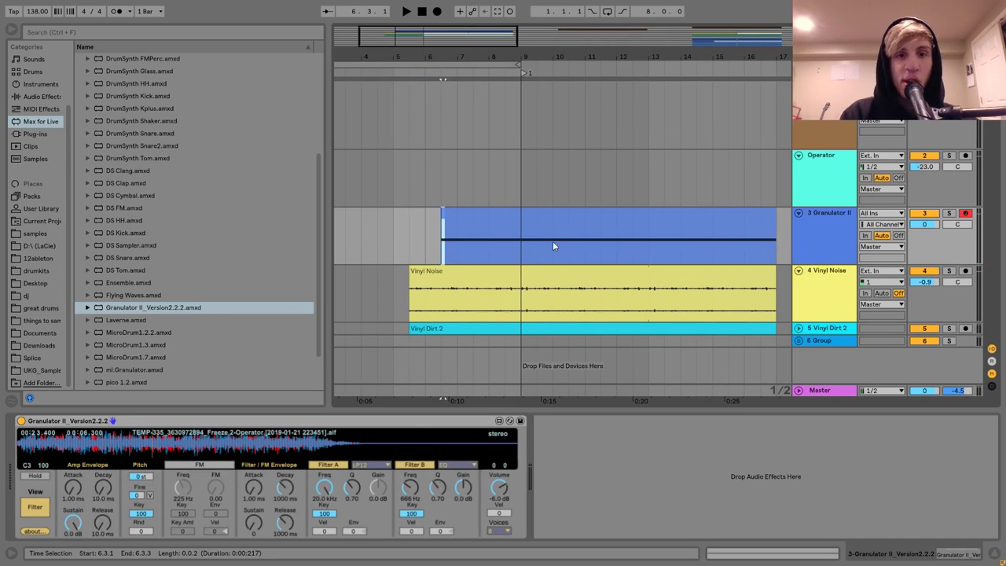
Play the Granulator II clip and lower its track volume to -5.2 dB
{"action": "left_click", "coordinate": [430, 271]}
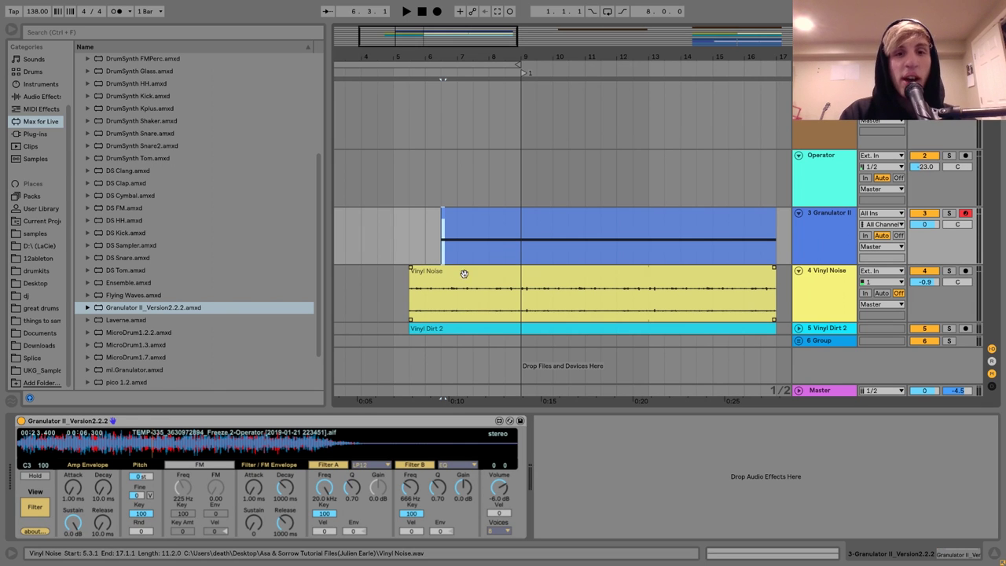
{"action": "left_click", "coordinate": [454, 260]}
{"action": "left_click", "coordinate": [440, 251]}
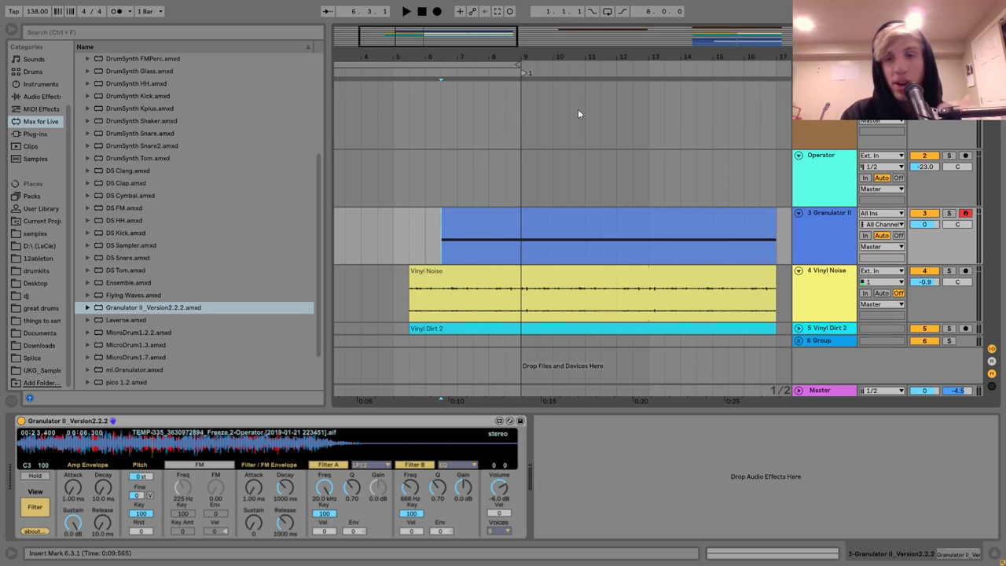
{"action": "left_click", "coordinate": [487, 217]}
{"action": "key", "text": "space"}
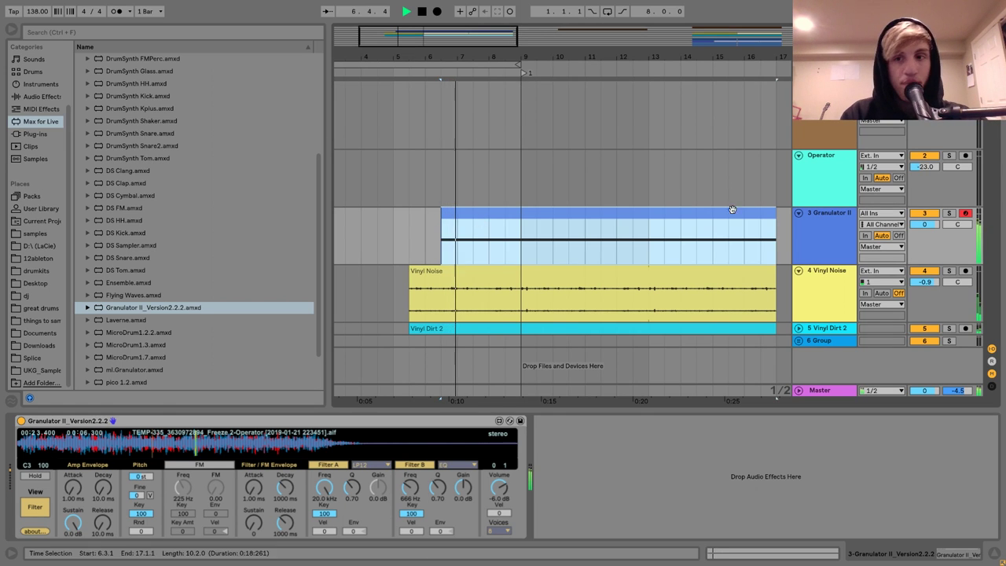
{"action": "left_click_drag", "start_coordinate": [924, 224], "coordinate": [924, 231]}
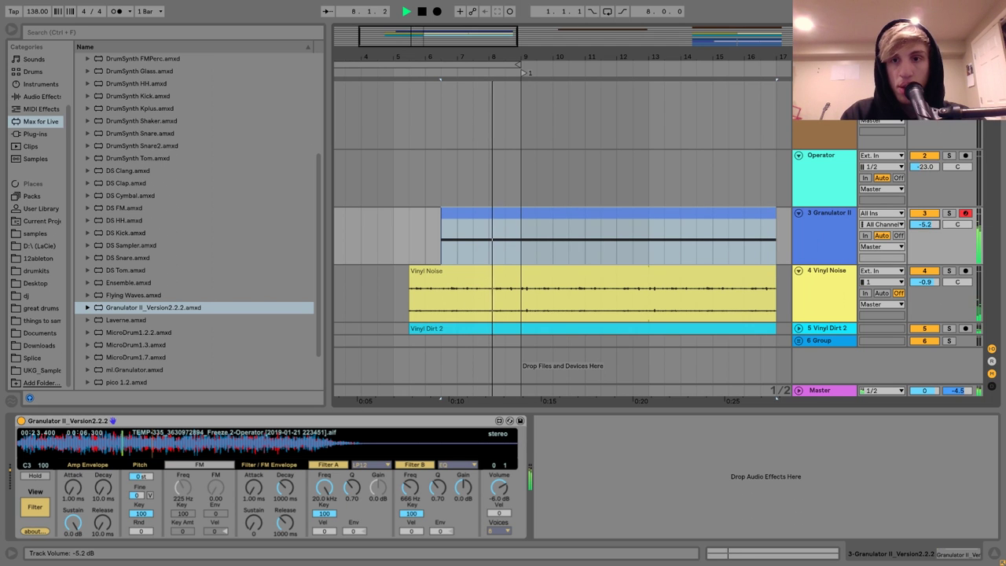
{"action": "key", "text": "space"}
Delete the Operator track holding the Chord Midi (Freeze) audio clip
{"action": "key", "text": "minus"}
{"action": "key", "text": "minus"}
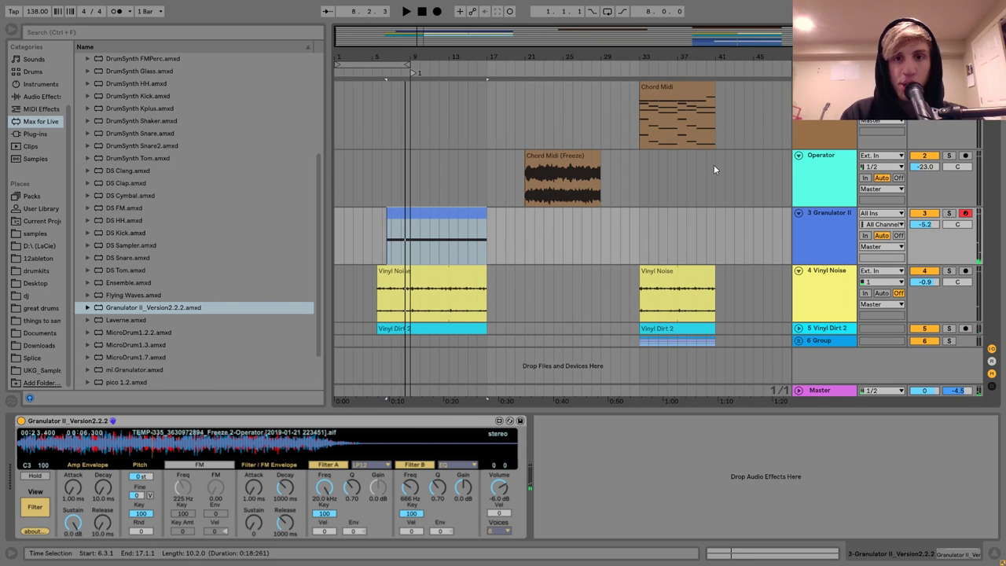
{"action": "left_click", "coordinate": [815, 201]}
{"action": "key", "text": "Delete"}
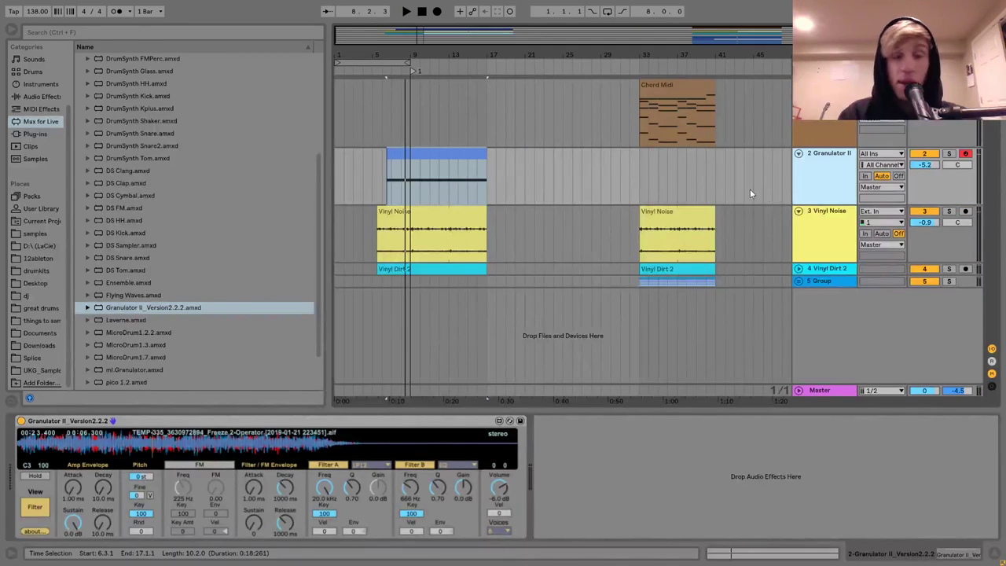
Add a Utility audio effect after Granulator II
{"action": "left_click", "coordinate": [23, 97]}
{"action": "scroll", "coordinate": [122, 151], "scroll_direction": "down", "scroll_amount": 4}
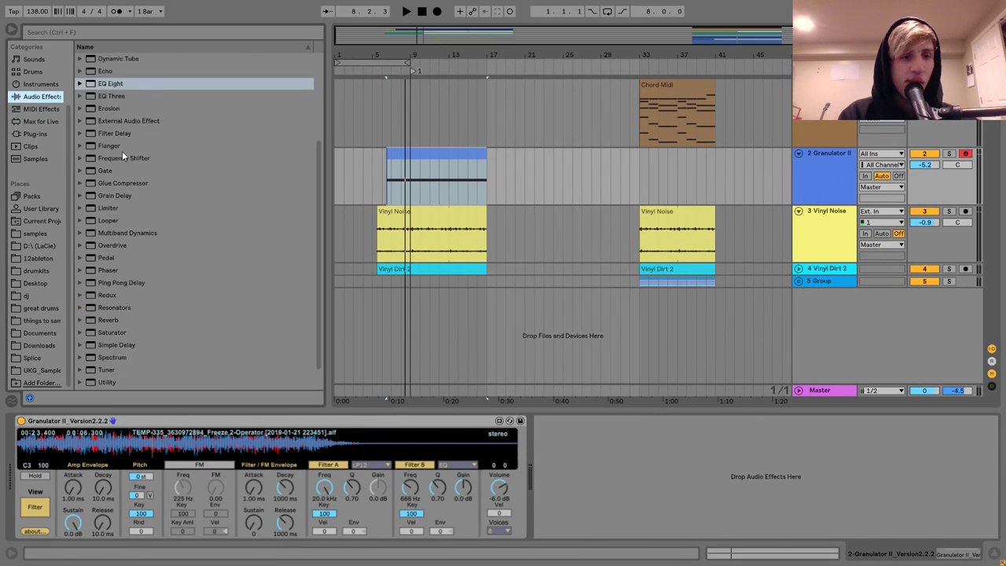
{"action": "double_click", "coordinate": [110, 358]}
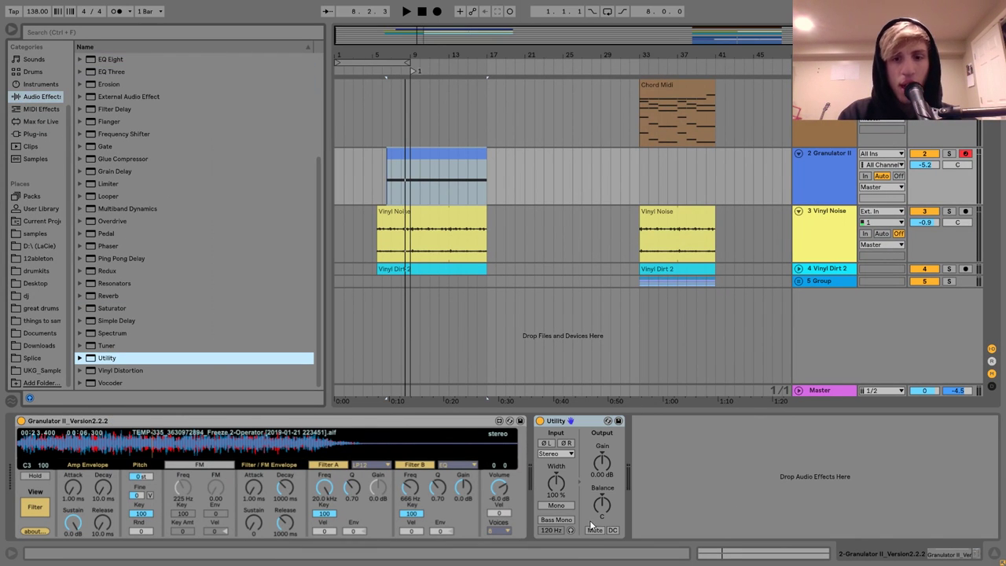
Automate Utility's gain on the Granulator II track to fade in from -inf dB at 6.3.1 to 0 dB at bar 9
{"action": "left_click", "coordinate": [603, 475]}
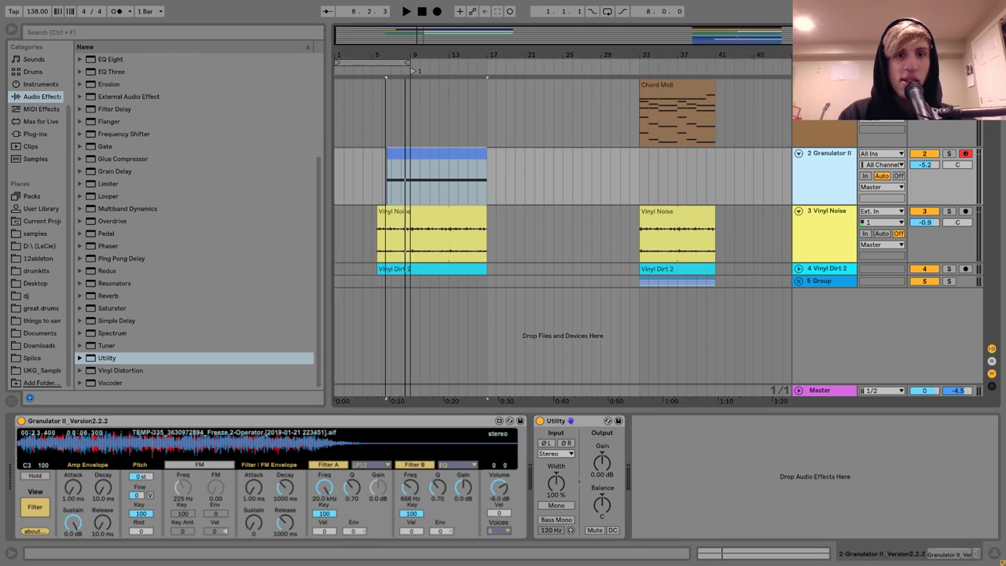
{"action": "left_click_drag", "start_coordinate": [399, 41], "coordinate": [393, 55]}
{"action": "right_click", "coordinate": [597, 474]}
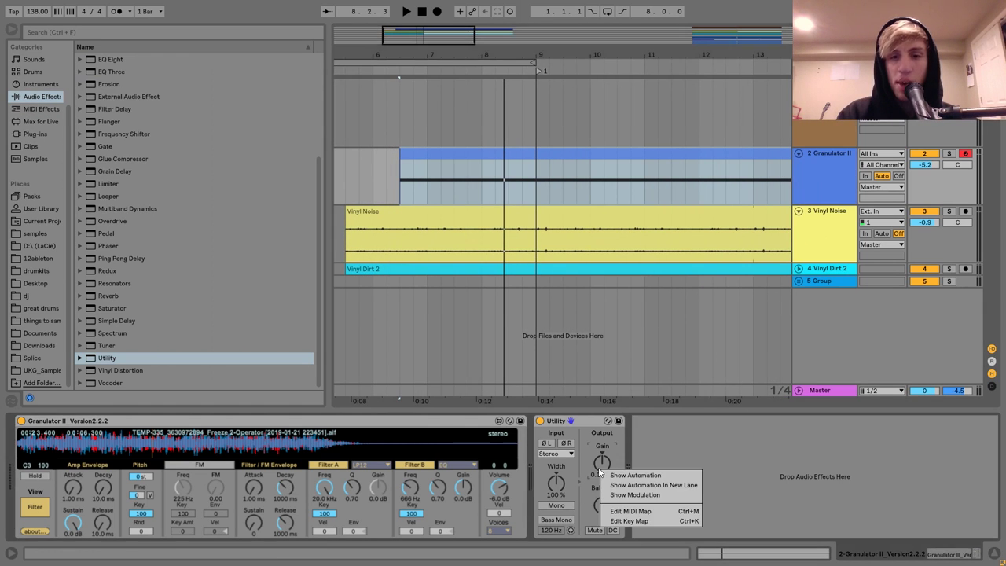
{"action": "left_click", "coordinate": [629, 475]}
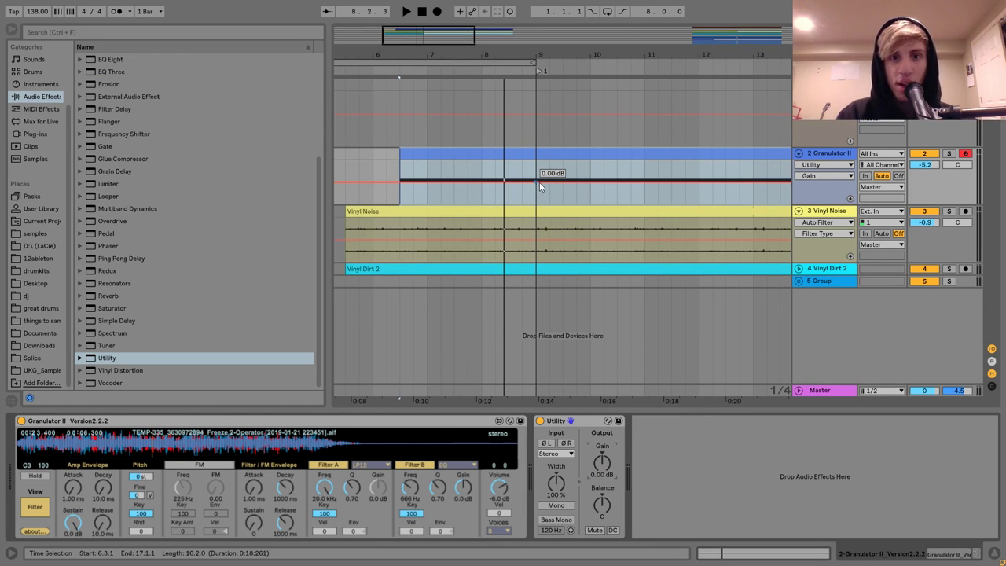
{"action": "left_click", "coordinate": [537, 183]}
{"action": "left_click_drag", "start_coordinate": [400, 181], "coordinate": [398, 203]}
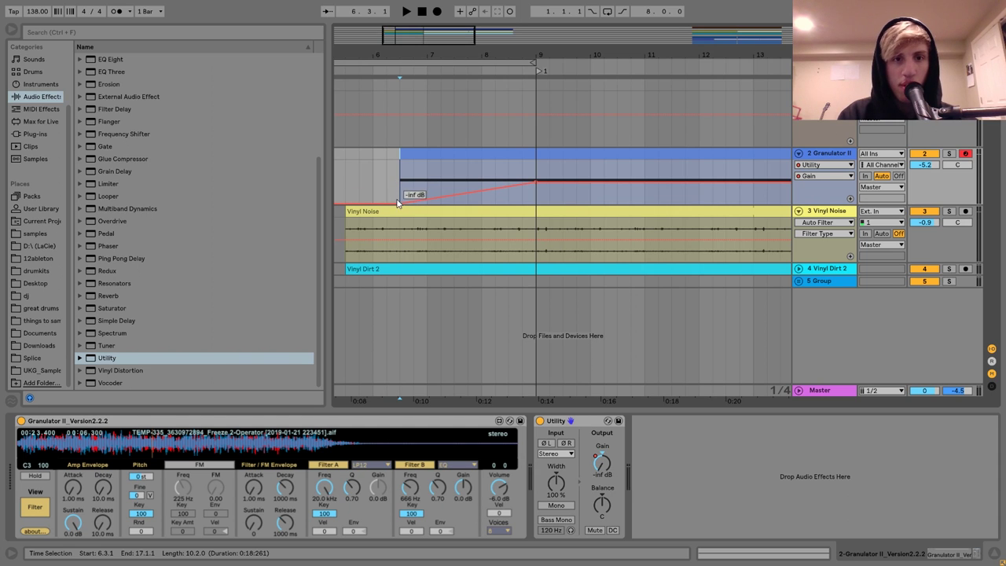
Play the arrangement from 5.3.1 to check the Granulator fade-in, and select the Group clips from bar 33 to 41
{"action": "left_click", "coordinate": [343, 182]}
{"action": "key", "text": "space"}
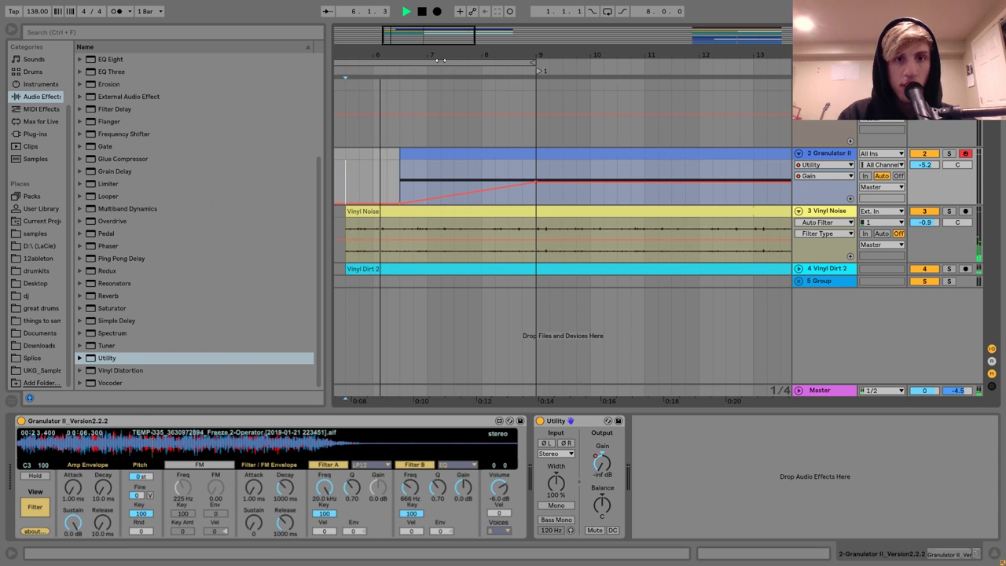
{"action": "key", "text": "minus"}
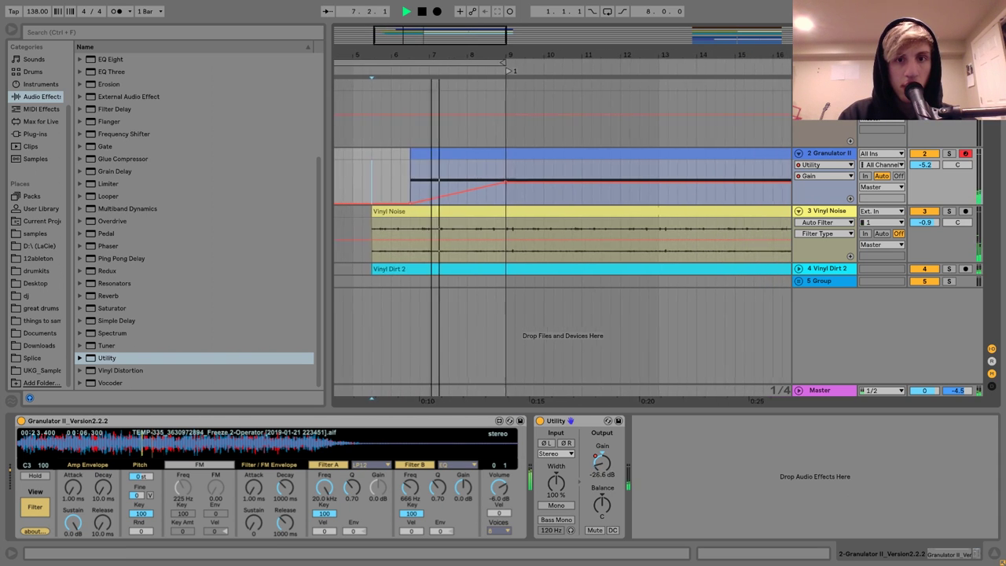
{"action": "key", "text": "minus"}
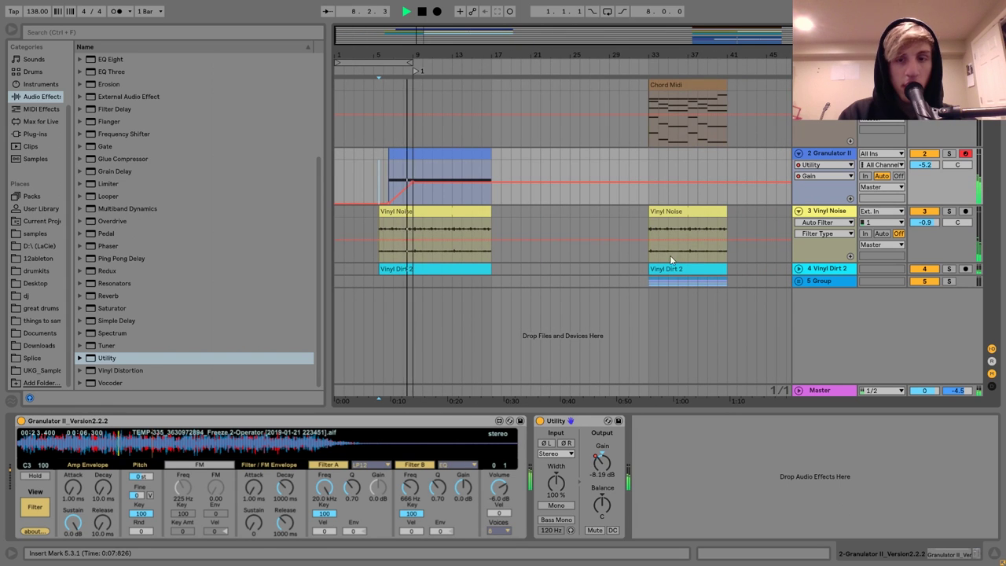
{"action": "left_click_drag", "start_coordinate": [646, 283], "coordinate": [723, 281]}
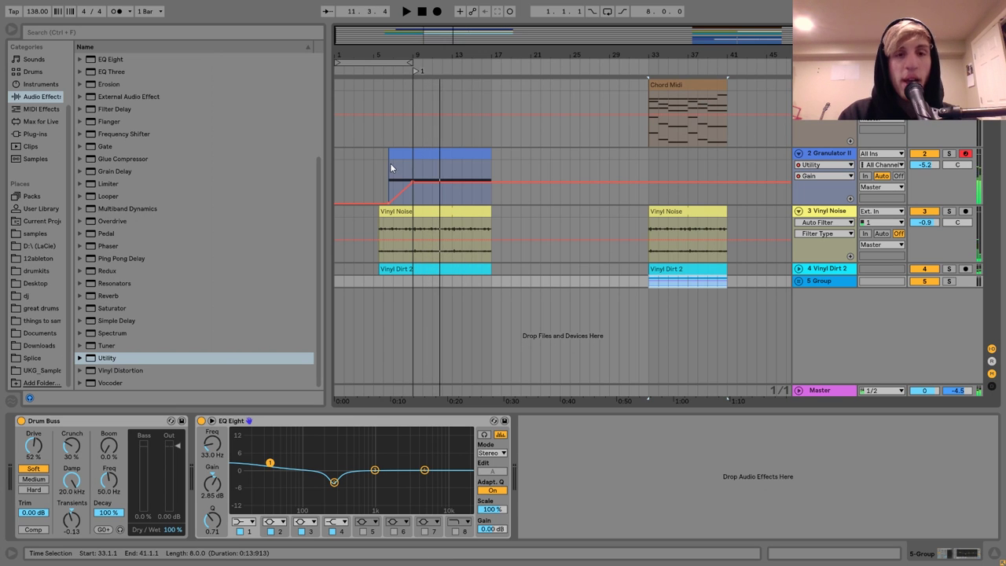
Move the intro clips and gain automation three bars earlier, and extend the Vinyl Noise and Vinyl Dirt 2 clips to bar 17
{"action": "left_click_drag", "start_coordinate": [372, 150], "coordinate": [543, 278]}
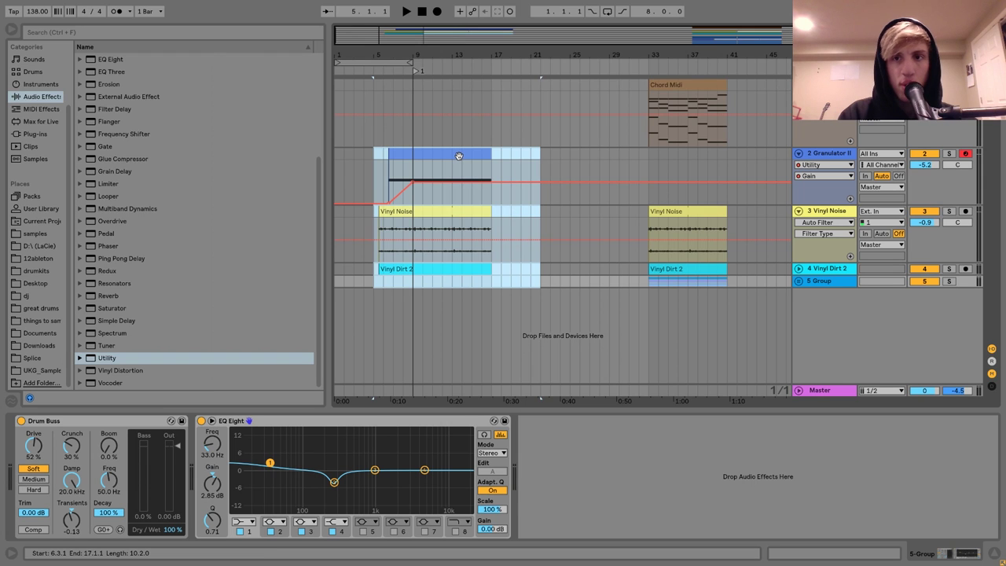
{"action": "left_click_drag", "start_coordinate": [459, 155], "coordinate": [429, 158]}
{"action": "left_click", "coordinate": [392, 206]}
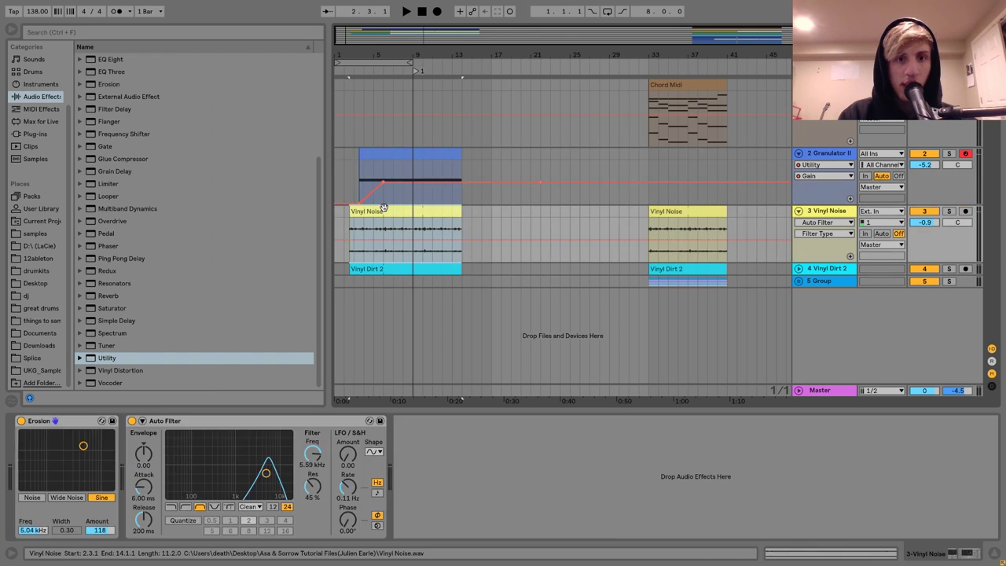
{"action": "left_click_drag", "start_coordinate": [461, 210], "coordinate": [492, 213]}
{"action": "left_click", "coordinate": [456, 270]}
{"action": "left_click_drag", "start_coordinate": [462, 269], "coordinate": [492, 268]}
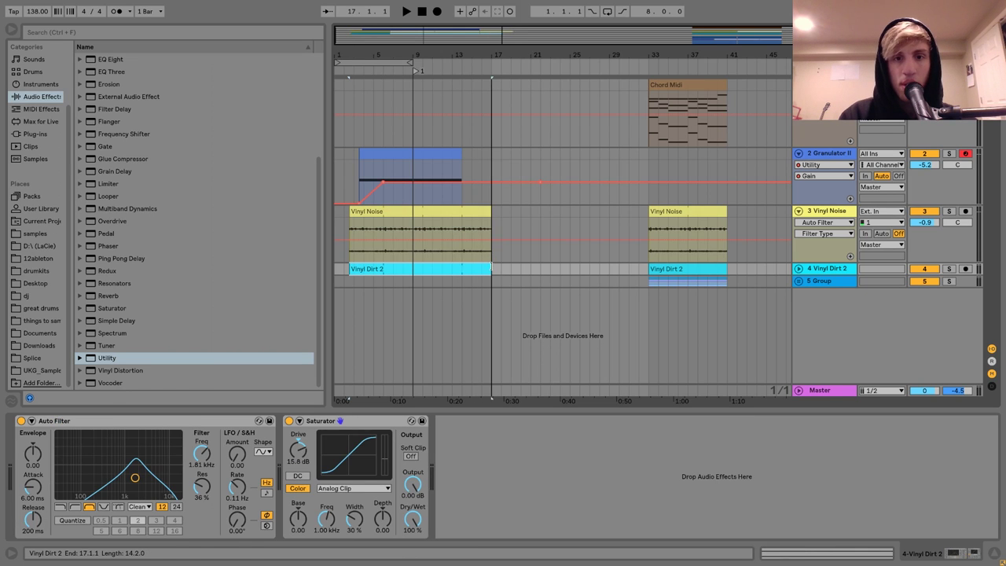
Lengthen the Granulator II MIDI clip to bar 17 and extend its C3 note to the clip's new end
{"action": "left_click", "coordinate": [492, 160]}
{"action": "left_click", "coordinate": [437, 151], "text": "shift"}
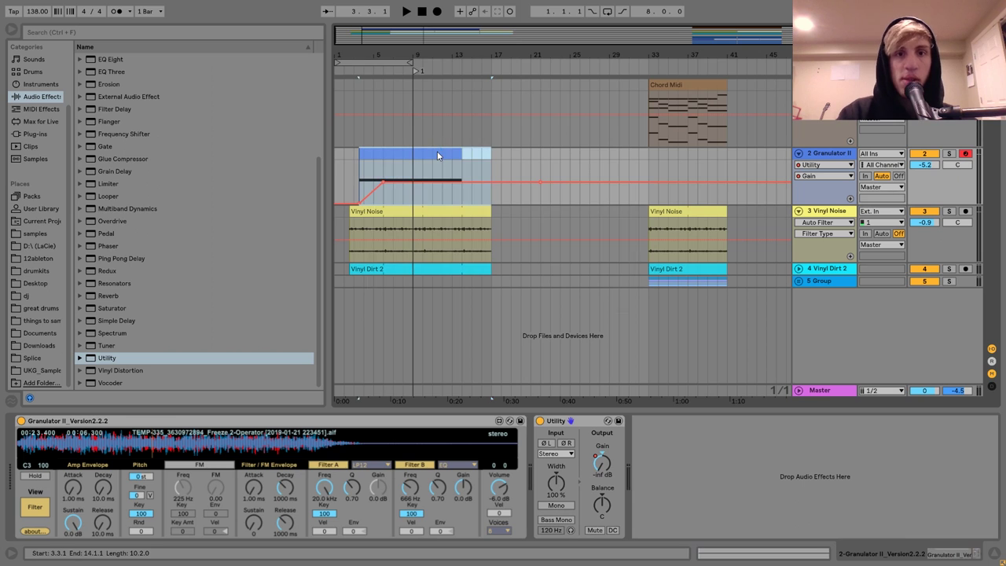
{"action": "key", "text": "ctrl+q"}
{"action": "left_click", "coordinate": [571, 298]}
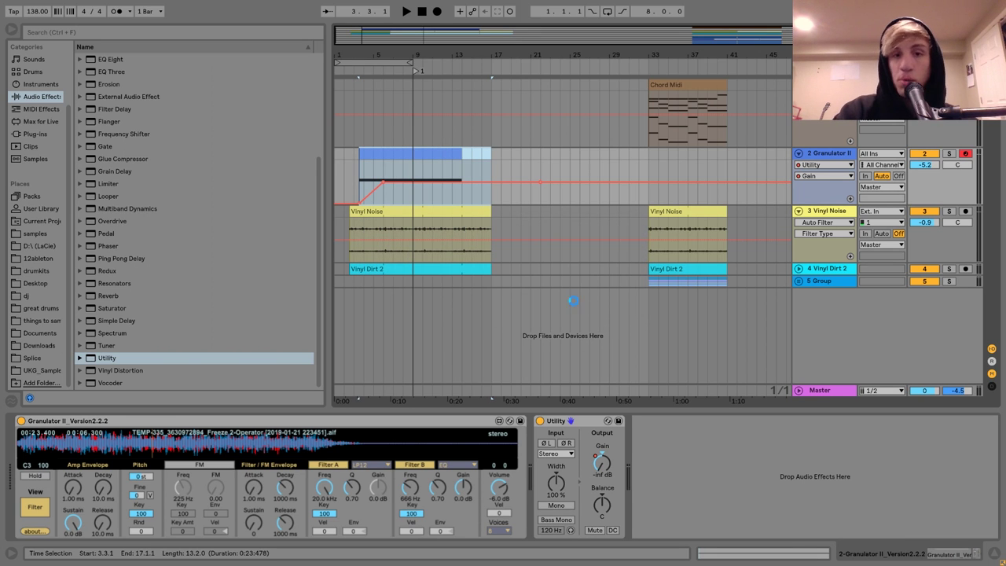
{"action": "double_click", "coordinate": [444, 153]}
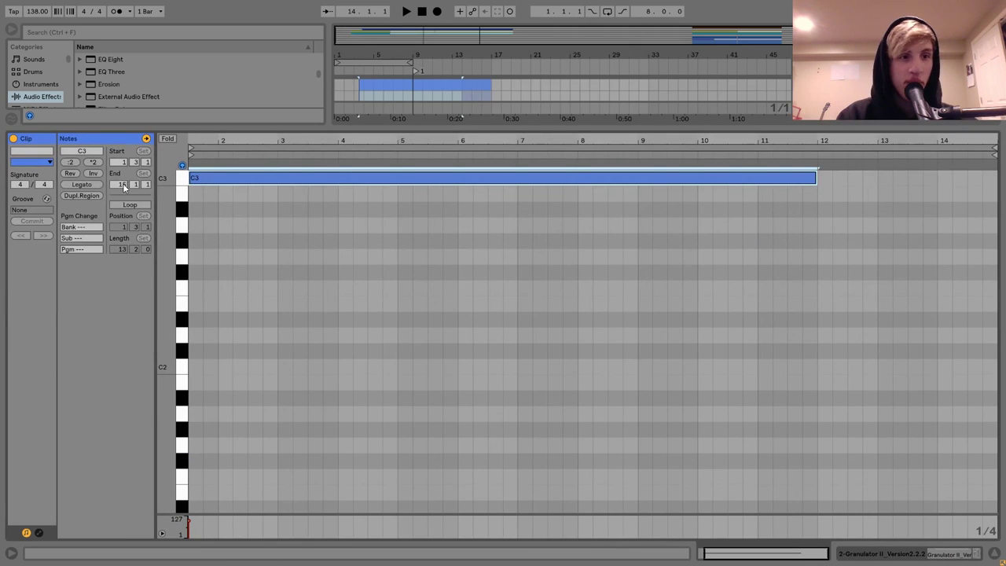
{"action": "key", "text": "shift+Tab"}
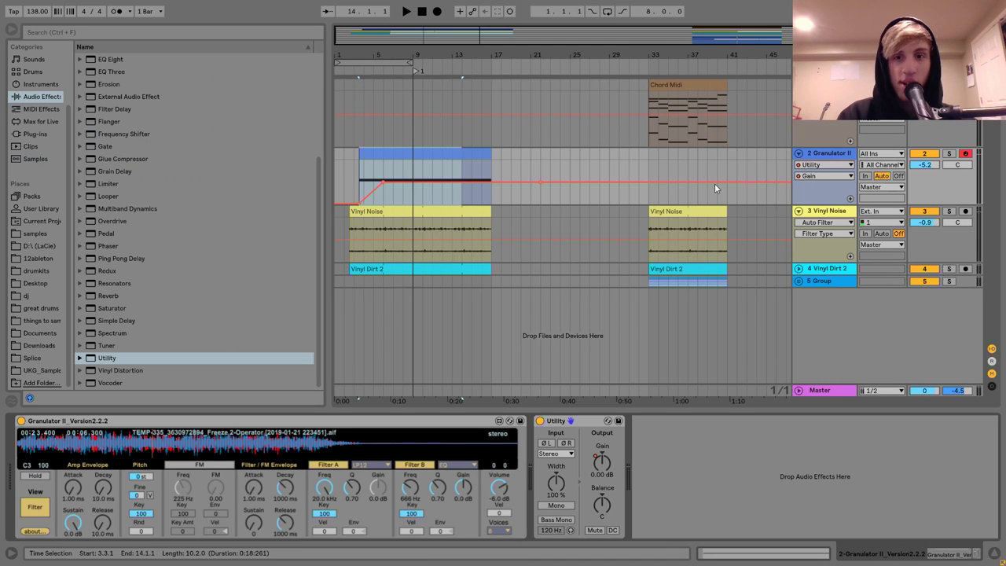
Copy the first four bars of the Group clips from bar 33 to bar 9, and play the intro from 2.3.1
{"action": "left_click_drag", "start_coordinate": [658, 283], "coordinate": [692, 280]}
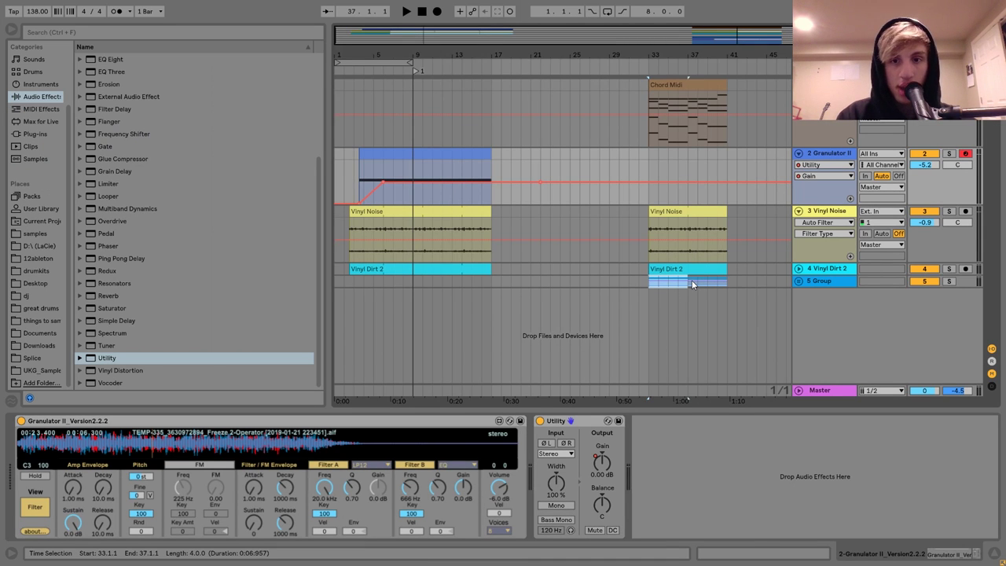
{"action": "left_click", "coordinate": [419, 283]}
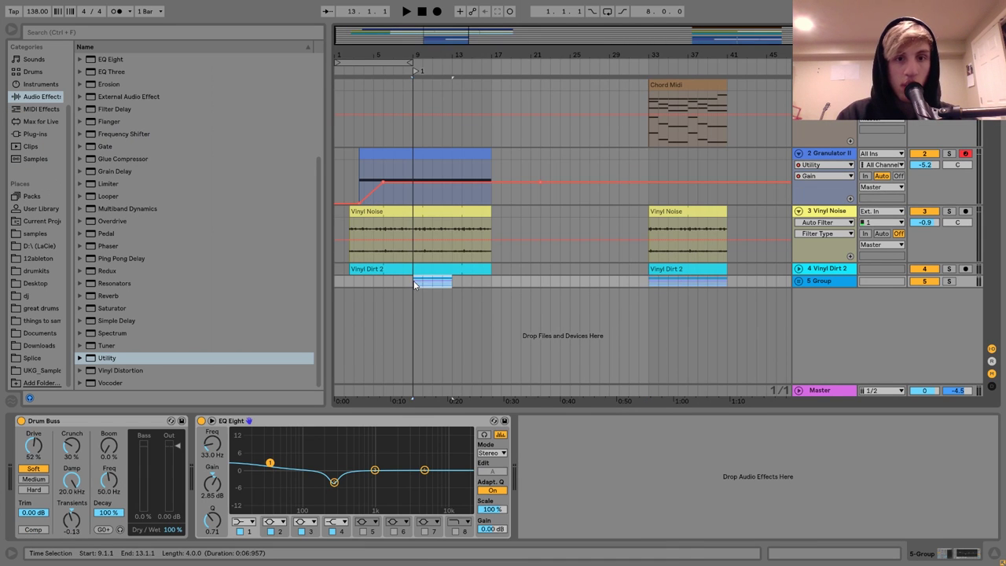
{"action": "left_click", "coordinate": [372, 269]}
{"action": "key", "text": "space"}
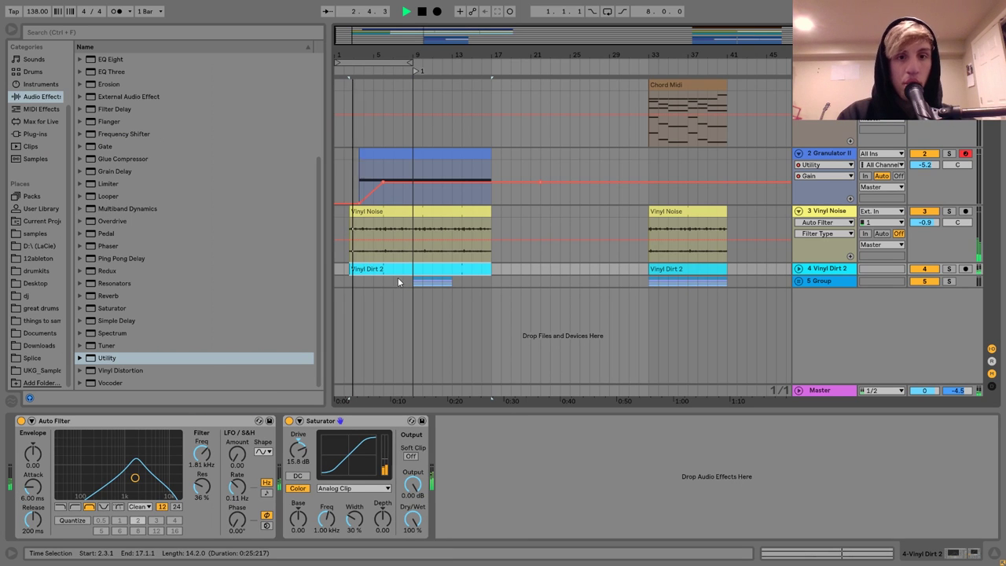
Duplicate the four-bar Group clips to bar 13 and set the Granulator II track volume to -7.0 dB during playback
{"action": "left_click_drag", "start_coordinate": [414, 281], "coordinate": [444, 286]}
{"action": "left_click", "coordinate": [455, 285]}
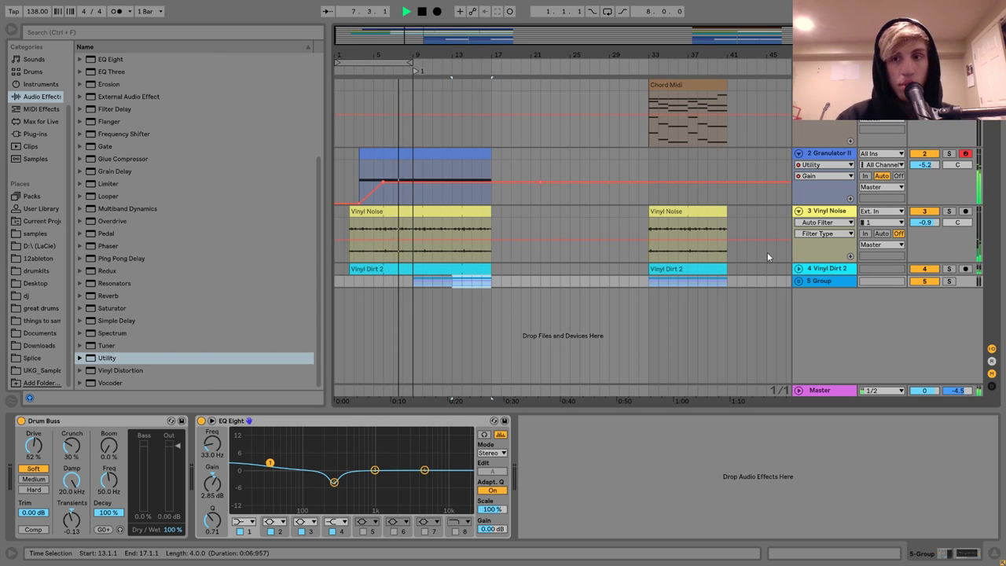
{"action": "left_click_drag", "start_coordinate": [924, 164], "coordinate": [922, 167]}
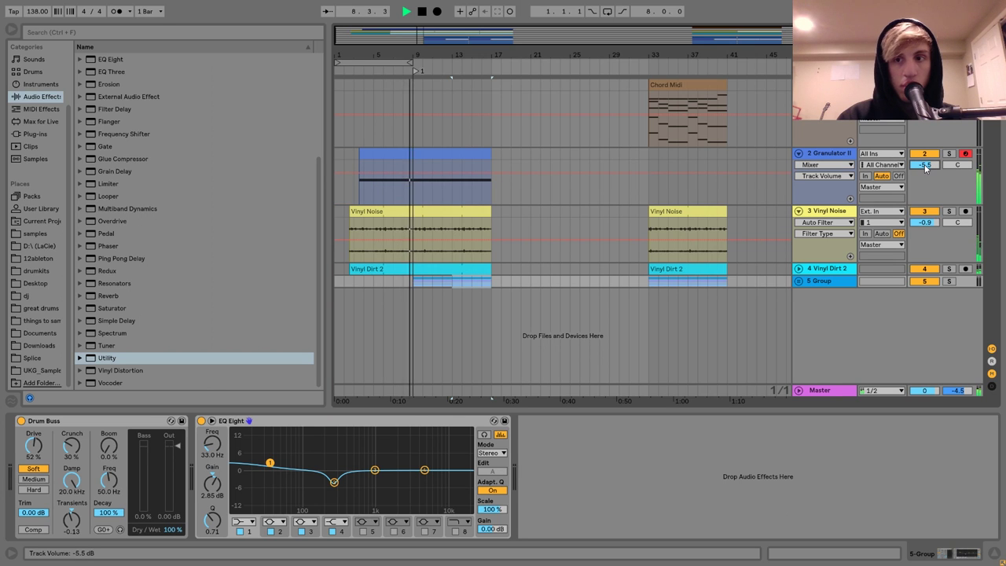
{"action": "left_click", "coordinate": [844, 156]}
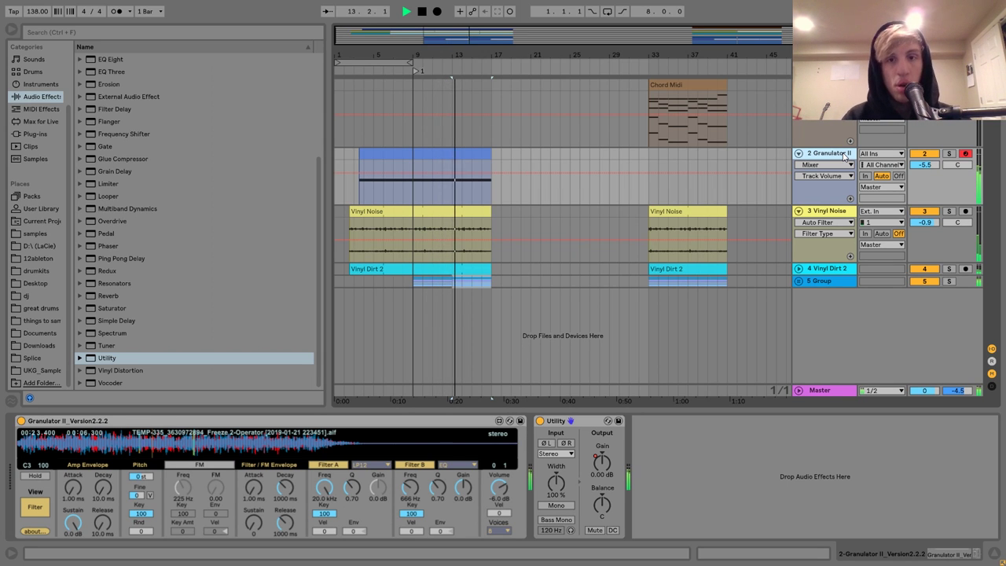
{"action": "left_click", "coordinate": [845, 154]}
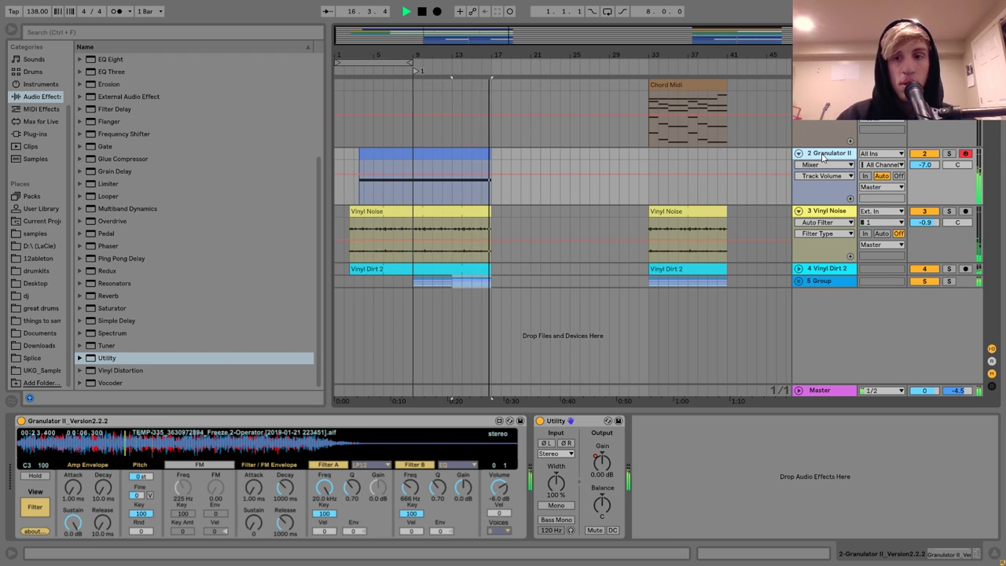
{"action": "key", "text": "space"}
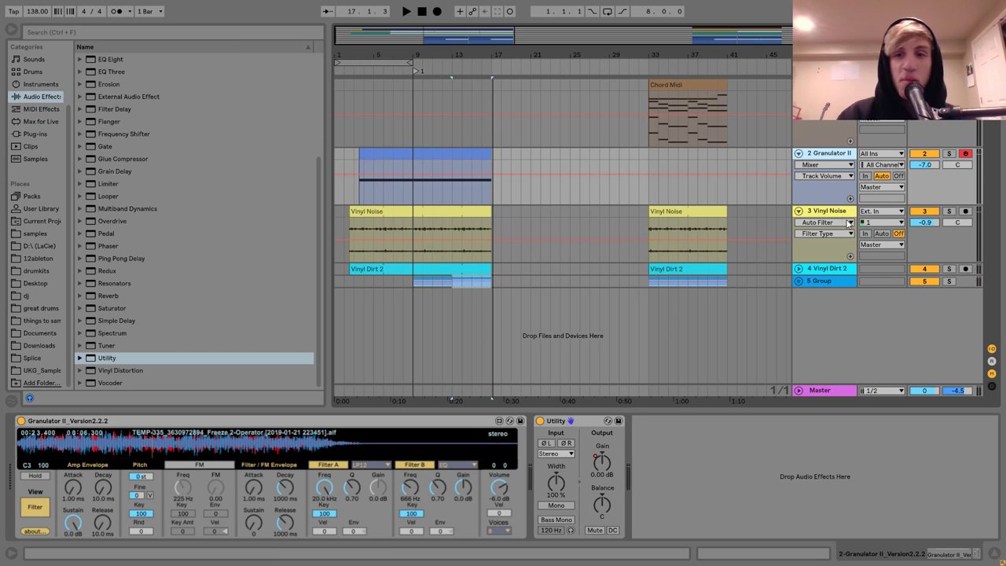
Play the arrangement from the start of the Group clips at bar 9 to check the intro drums
{"action": "left_click", "coordinate": [833, 273]}
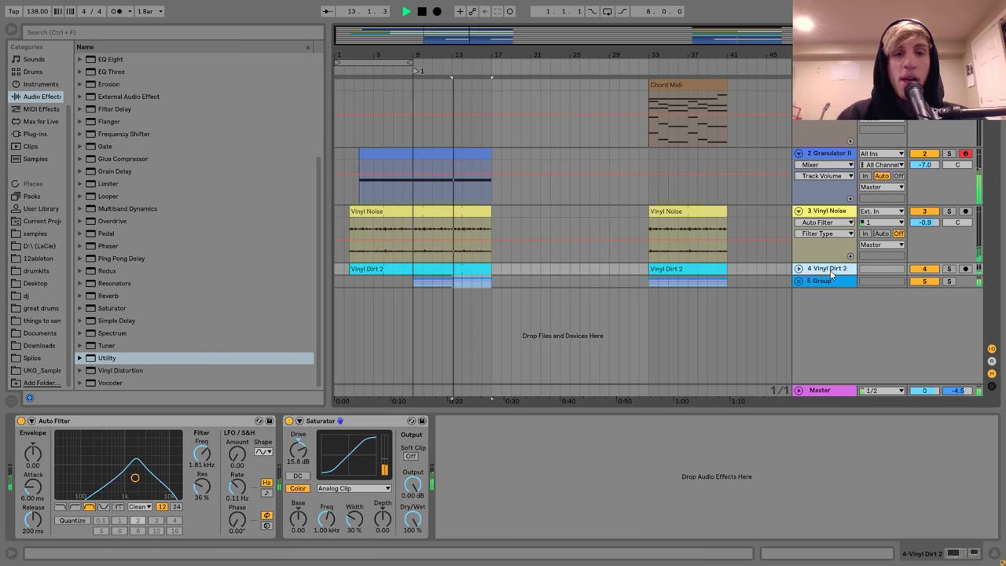
{"action": "left_click", "coordinate": [414, 285]}
{"action": "key", "text": "space"}
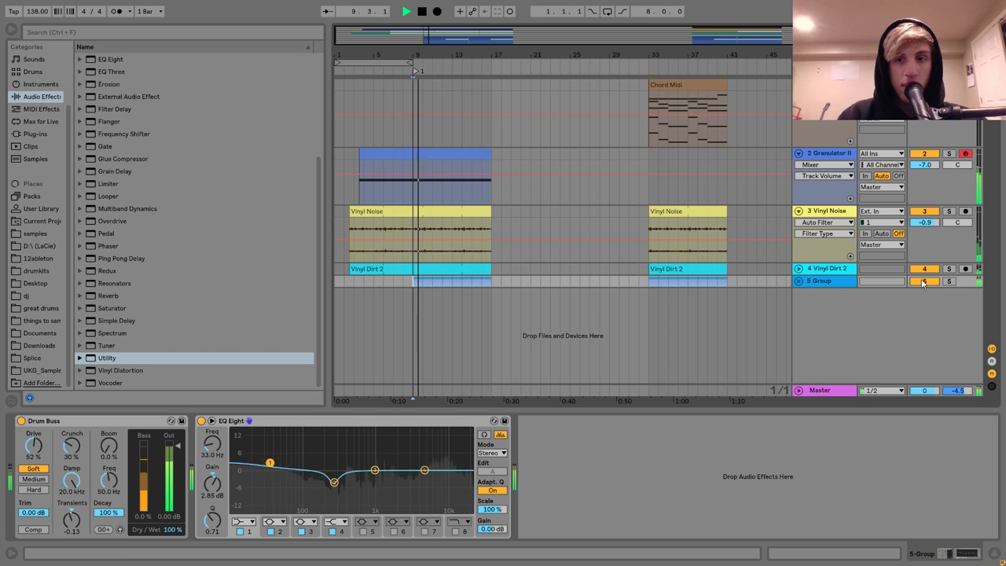
{"action": "key", "text": "space"}
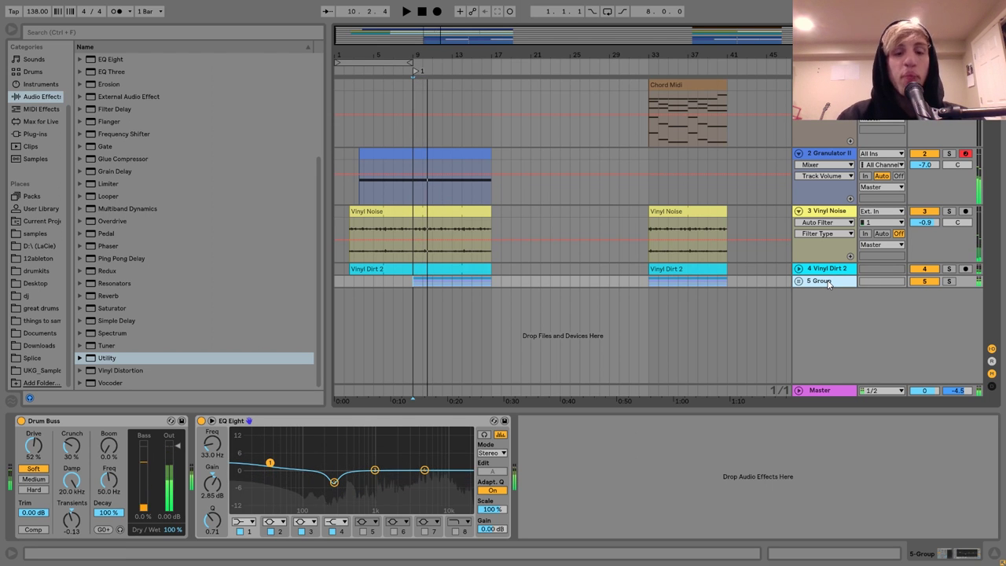
Insert a new MIDI track below the Group and check the lowest first-bar note in the Chord Midi clip
{"action": "key", "text": "ctrl+shift+t"}
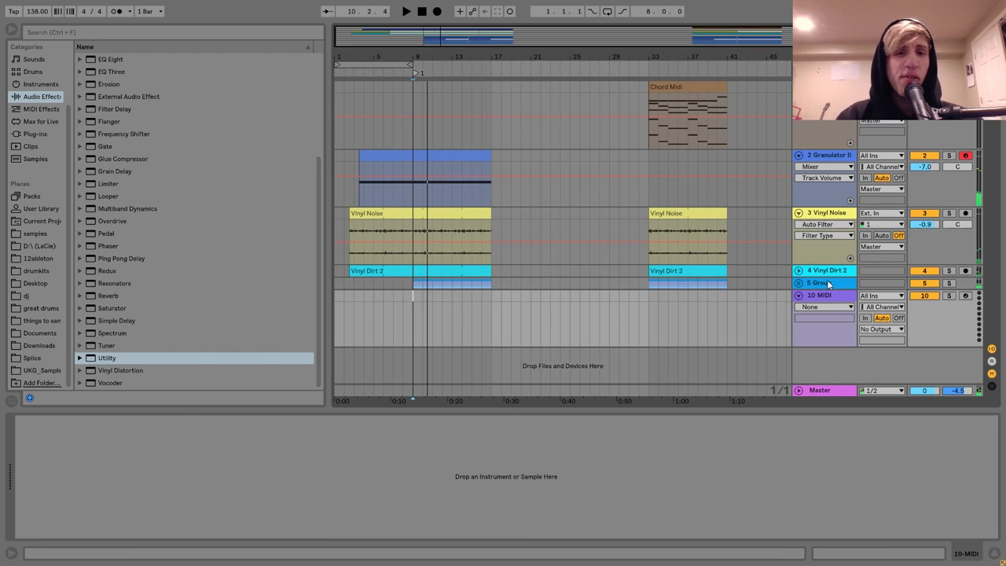
{"action": "double_click", "coordinate": [680, 88]}
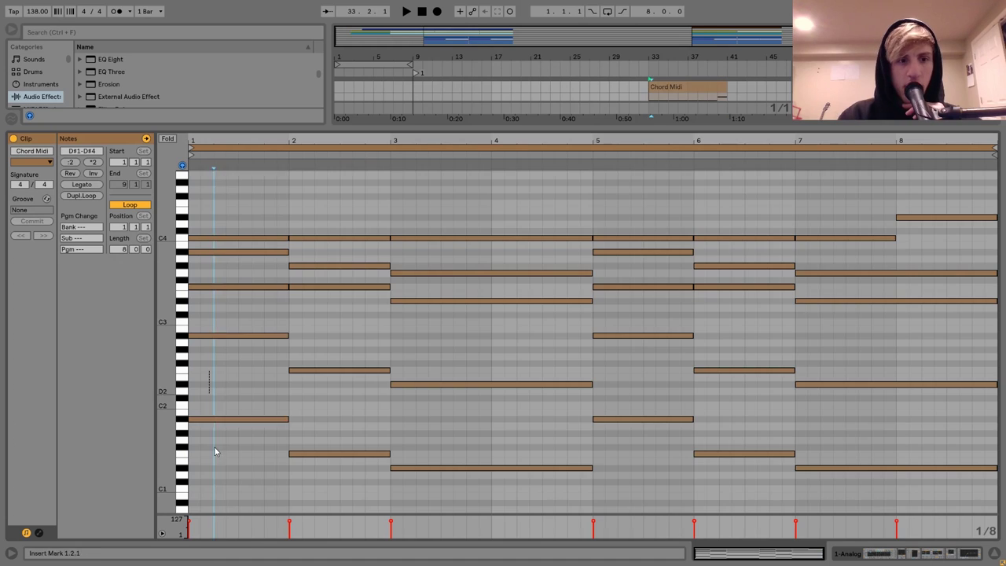
{"action": "left_click", "coordinate": [236, 419]}
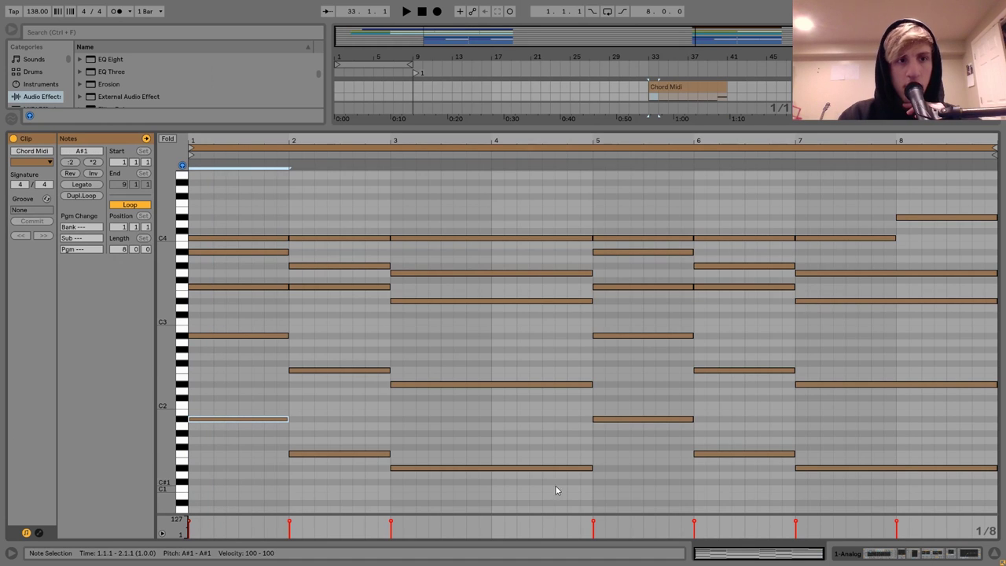
{"action": "left_click", "coordinate": [902, 555]}
Load Operator onto the new MIDI track and enable its pitch envelope with an amount of 100%
{"action": "left_click", "coordinate": [815, 296]}
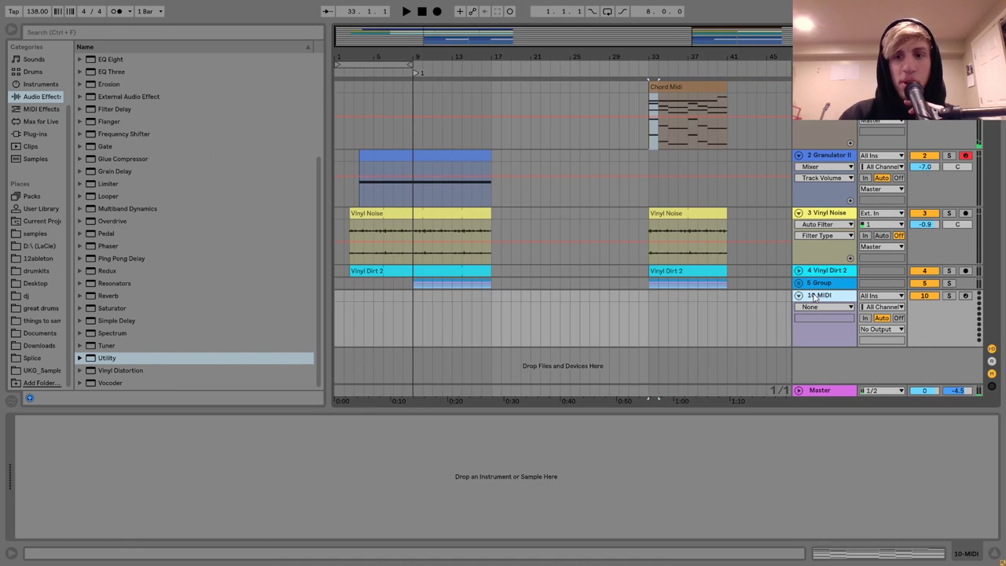
{"action": "left_click", "coordinate": [40, 84]}
{"action": "double_click", "coordinate": [112, 146]}
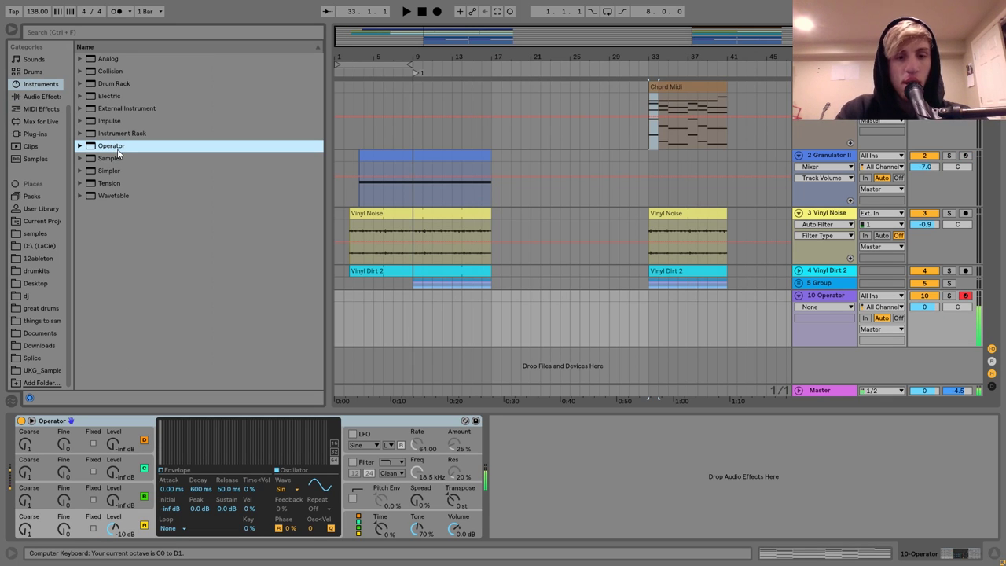
{"action": "left_click", "coordinate": [353, 499]}
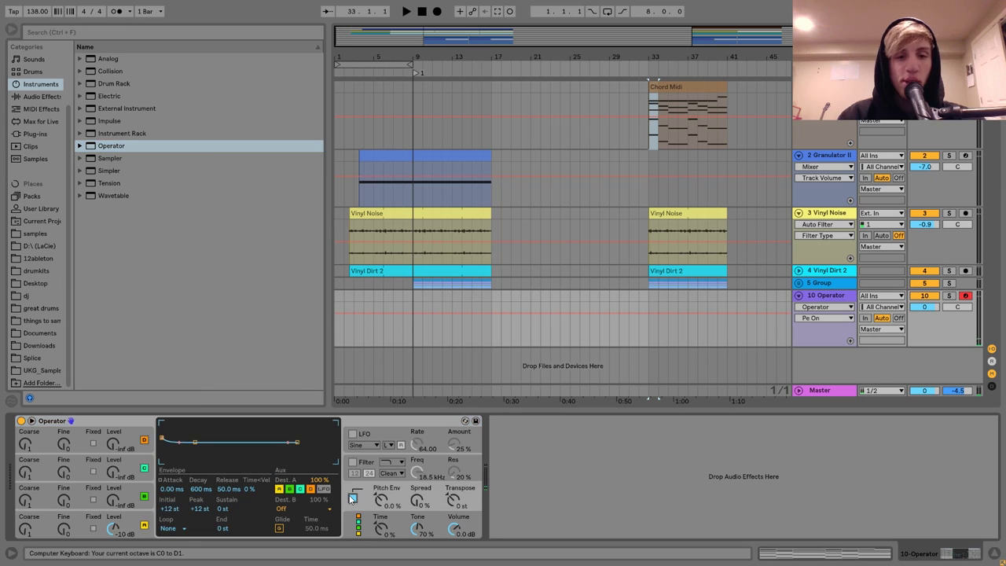
{"action": "key", "text": "z"}
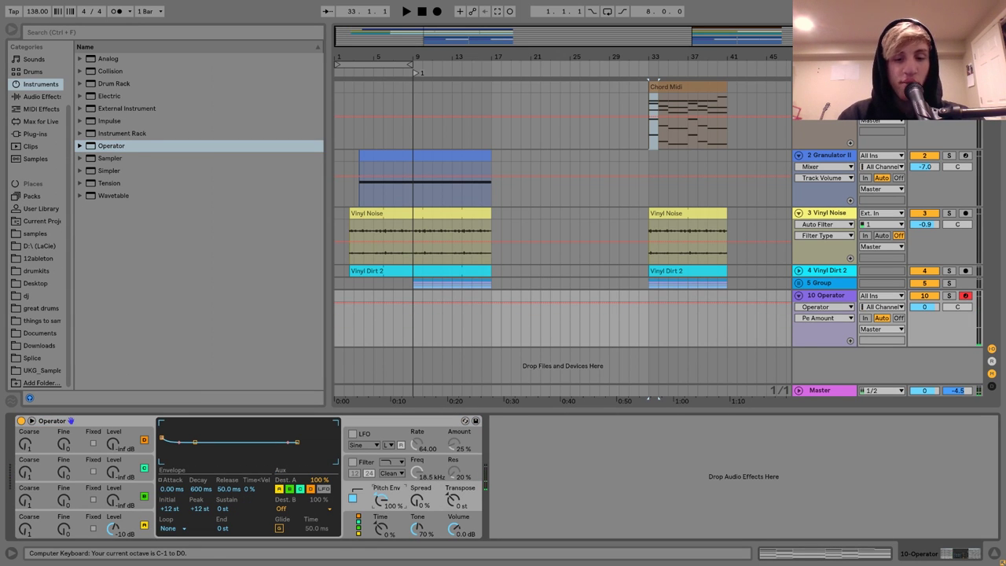
{"action": "left_click_drag", "start_coordinate": [381, 501], "coordinate": [382, 440]}
Set the pitch envelope's decay to 2.72 s and peak to +25 st, and the Operator track volume to -2.1 dB
{"action": "left_click_drag", "start_coordinate": [201, 488], "coordinate": [201, 440]}
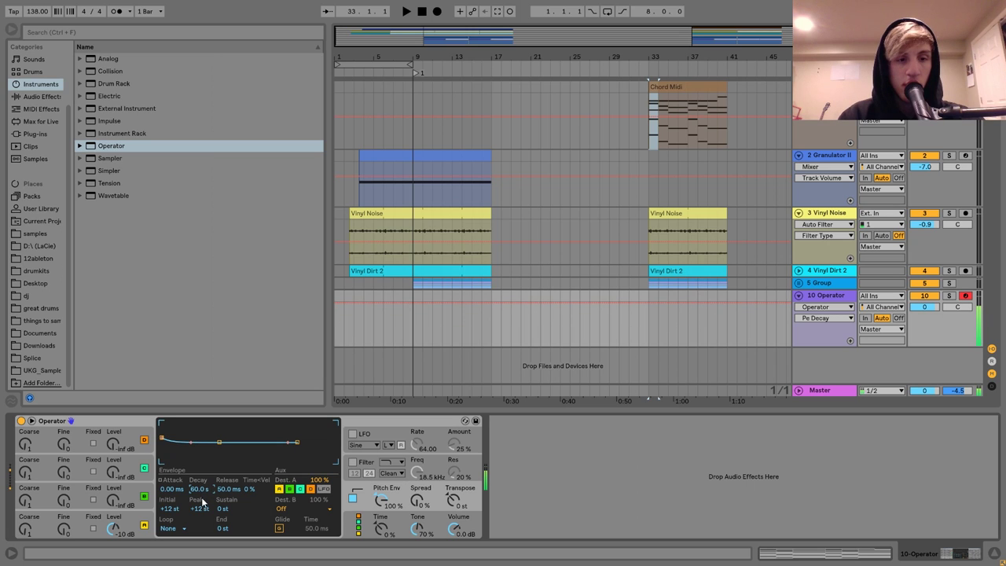
{"action": "left_click_drag", "start_coordinate": [198, 489], "coordinate": [198, 535]}
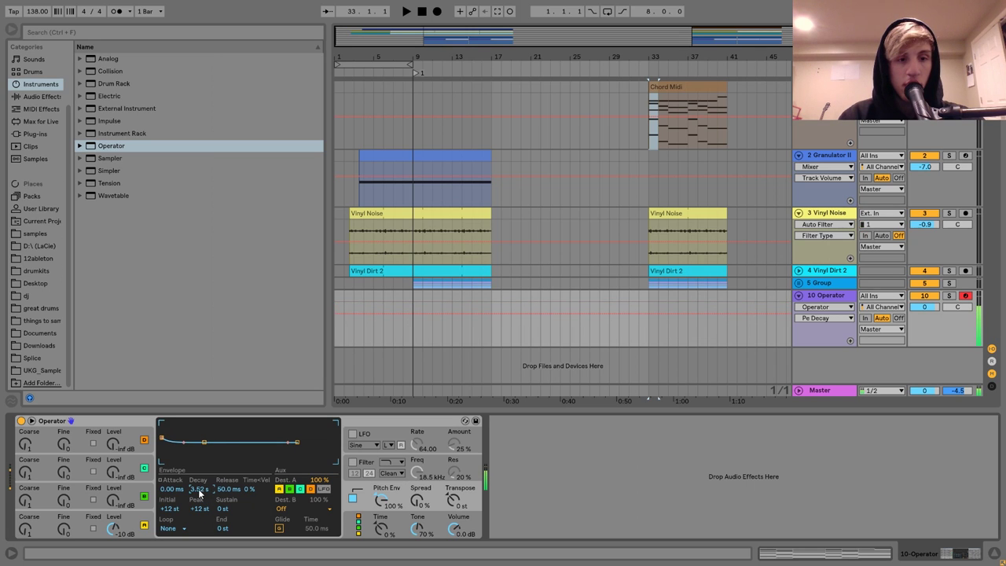
{"action": "key", "text": "Up"}
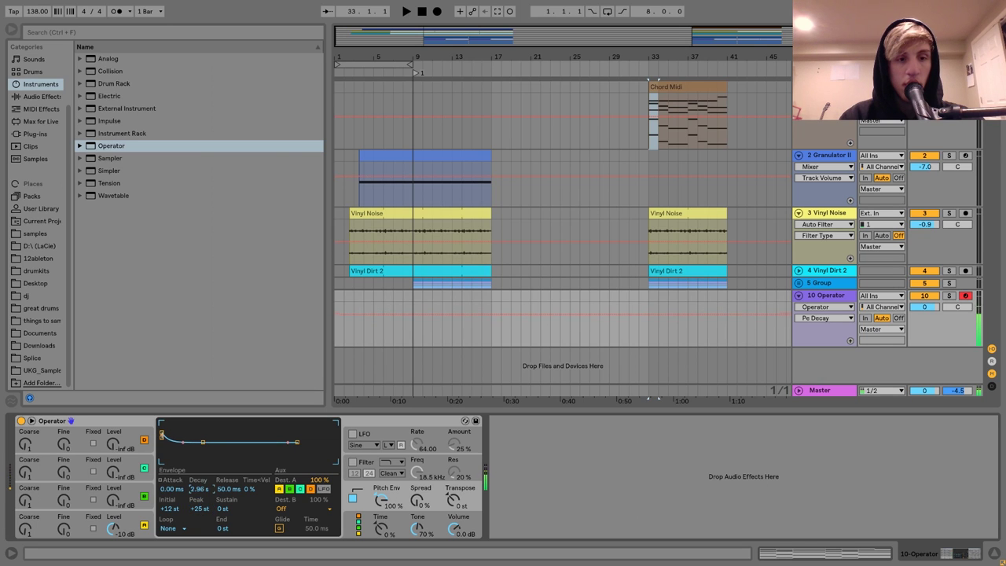
{"action": "left_click", "coordinate": [927, 307]}
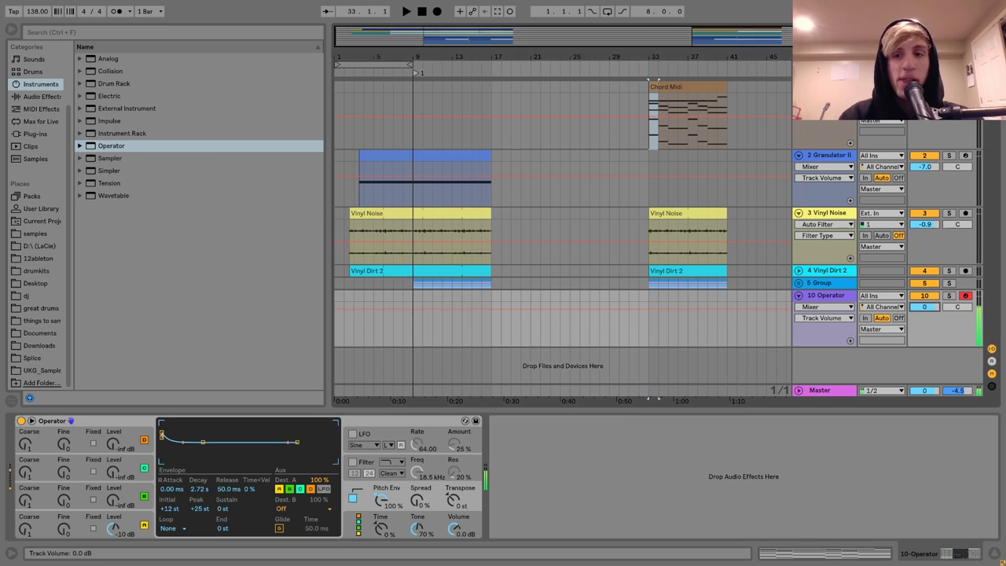
Create a two-bar MIDI clip at bar 9 on the Operator track with an A#-1 note spanning the whole clip
{"action": "left_click_drag", "start_coordinate": [415, 299], "coordinate": [437, 304]}
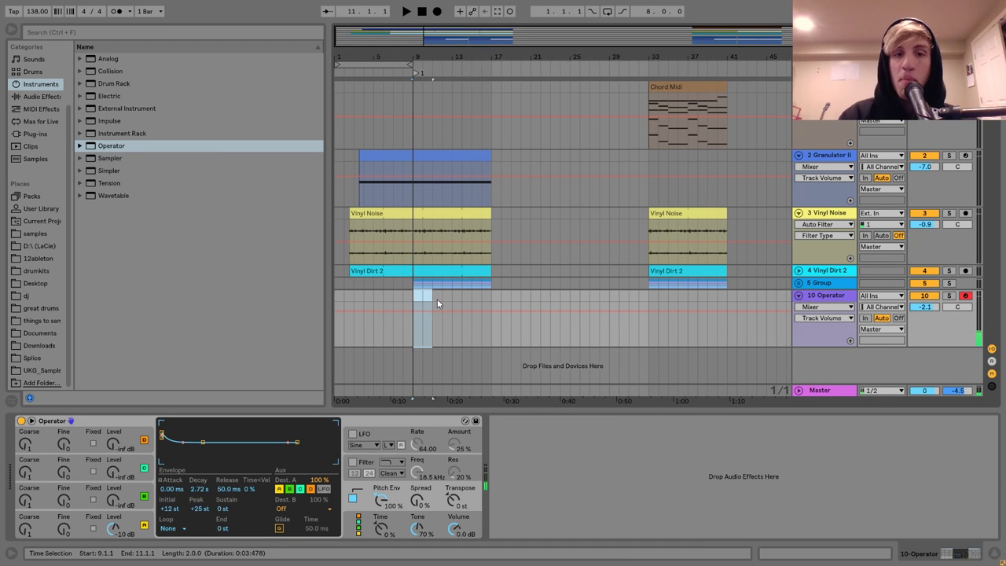
{"action": "key", "text": "ctrl+shift+m"}
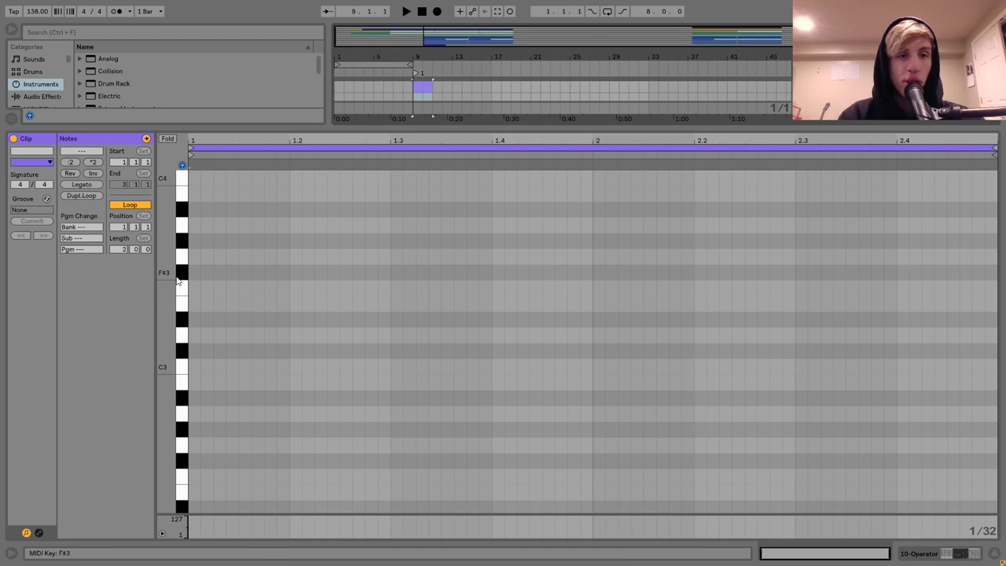
{"action": "left_click_drag", "start_coordinate": [179, 280], "coordinate": [162, 290]}
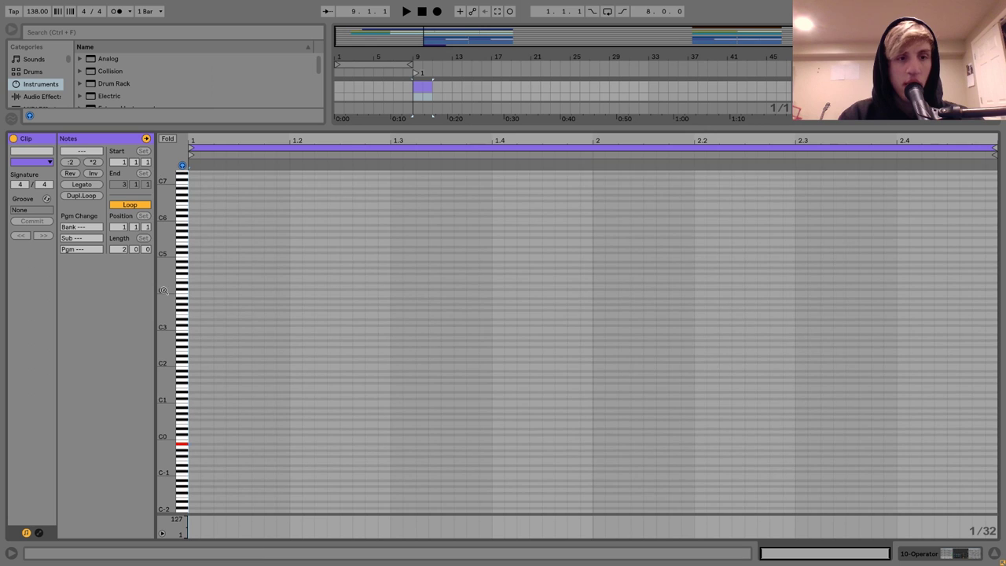
{"action": "double_click", "coordinate": [198, 445]}
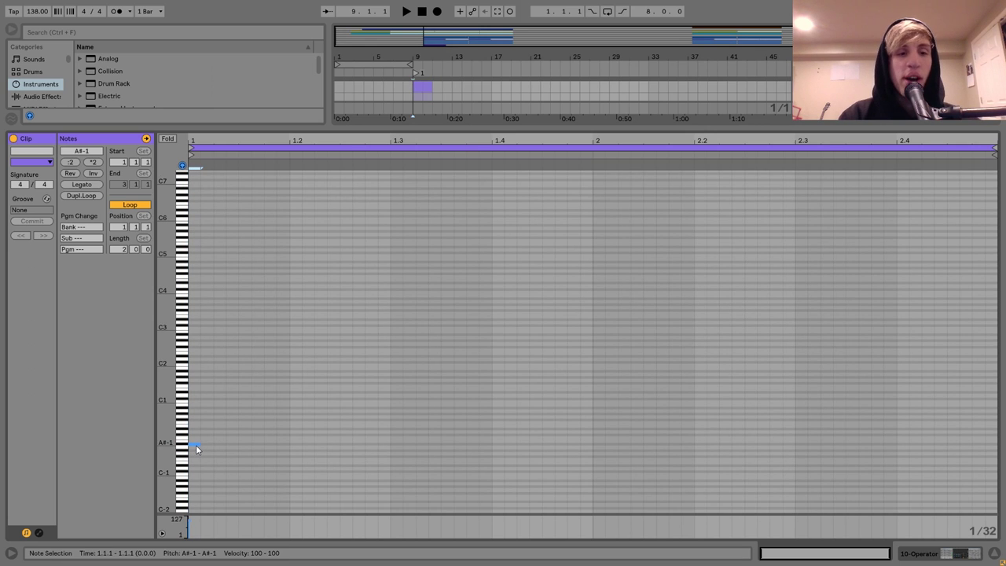
{"action": "left_click", "coordinate": [70, 184]}
Audition the Operator clip from bar 9 while setting the pitch envelope's decay to 4.96 s and its amount to 53%
{"action": "key", "text": "space"}
{"action": "key", "text": "shift+Tab"}
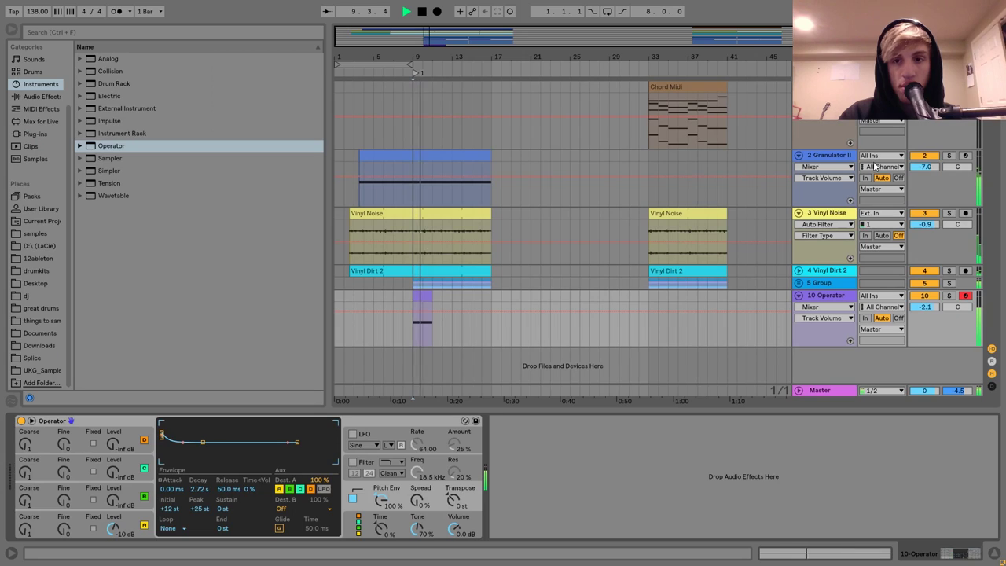
{"action": "key", "text": "space"}
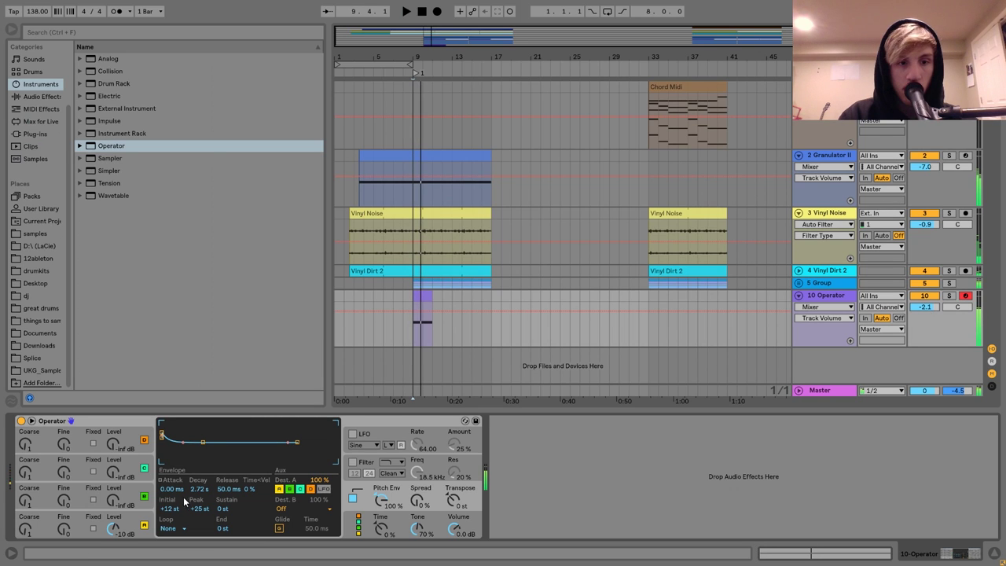
{"action": "left_click_drag", "start_coordinate": [198, 489], "coordinate": [198, 463]}
{"action": "key", "text": "space"}
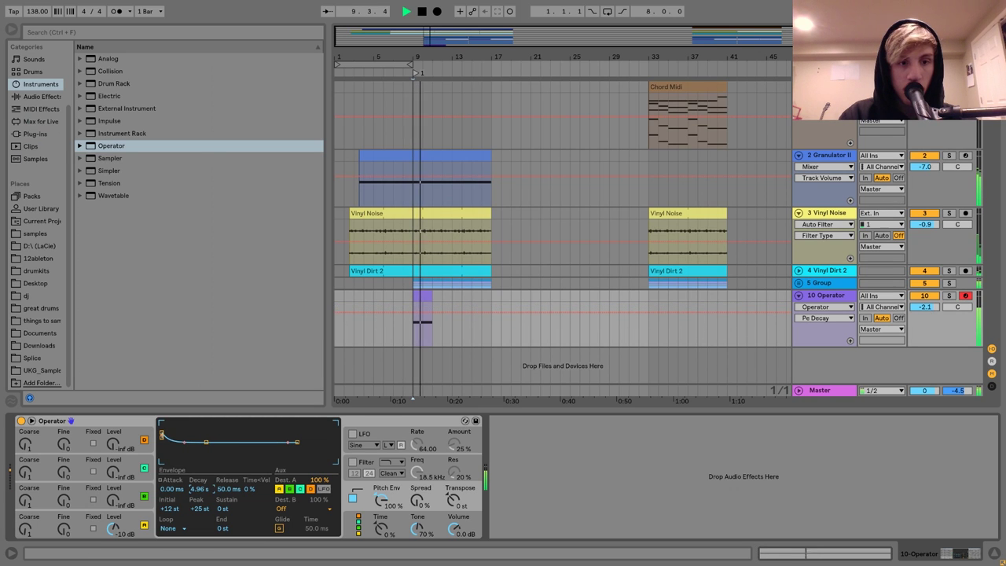
{"action": "key", "text": "space"}
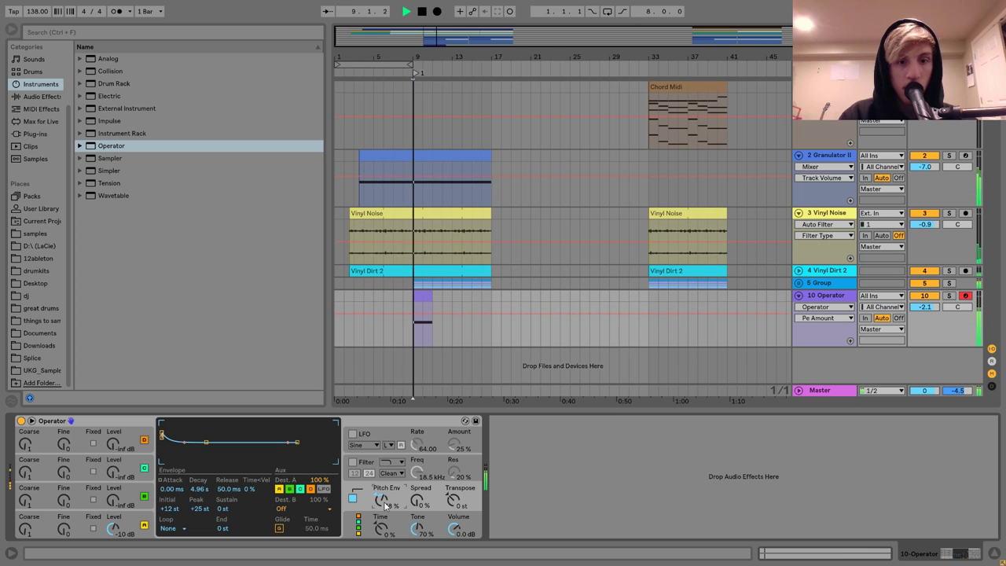
{"action": "key", "text": "space"}
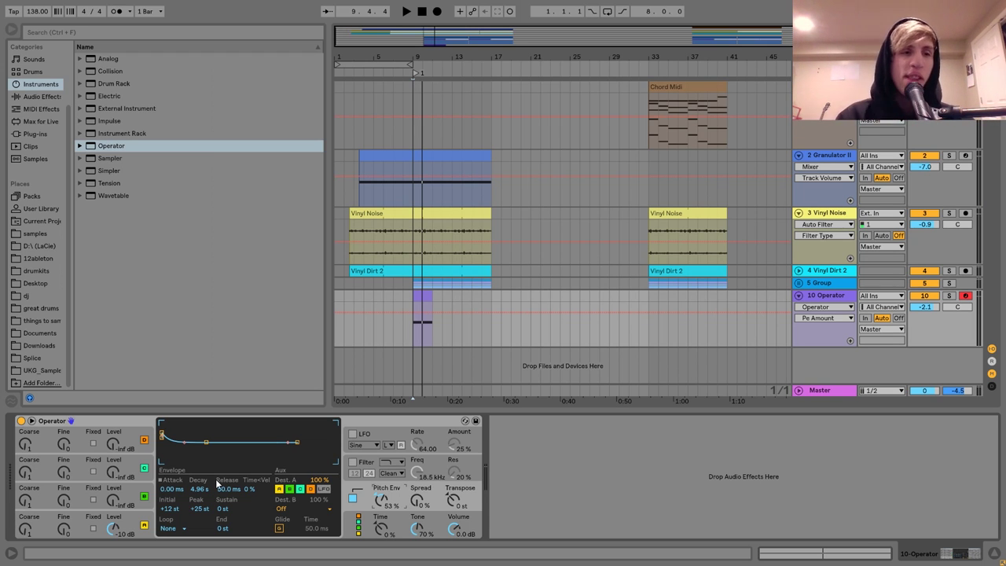
Play the intro from bar 9 to check the Operator sound and select its MIDI clip
{"action": "key", "text": "space"}
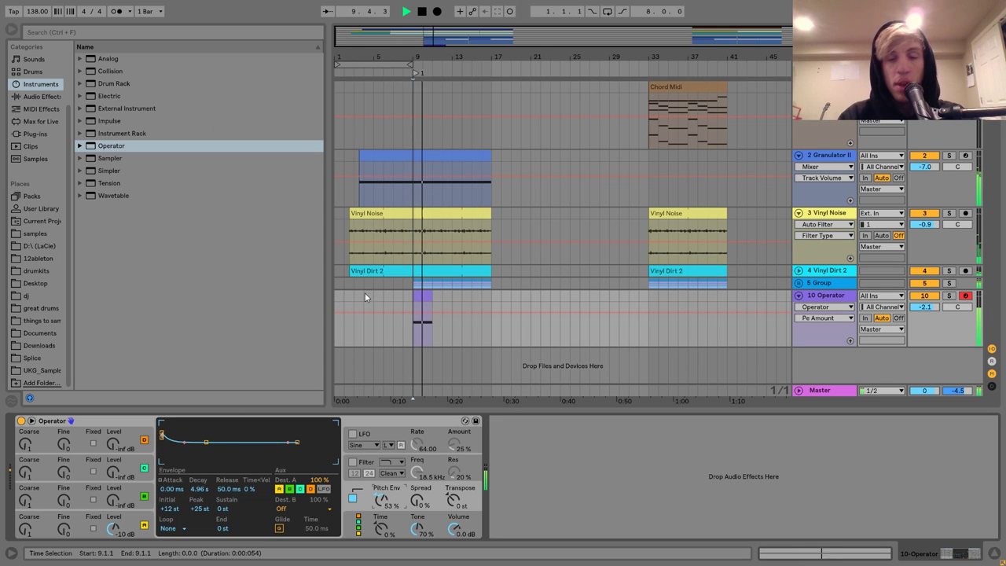
{"action": "left_click", "coordinate": [416, 294]}
{"action": "key", "text": "space"}
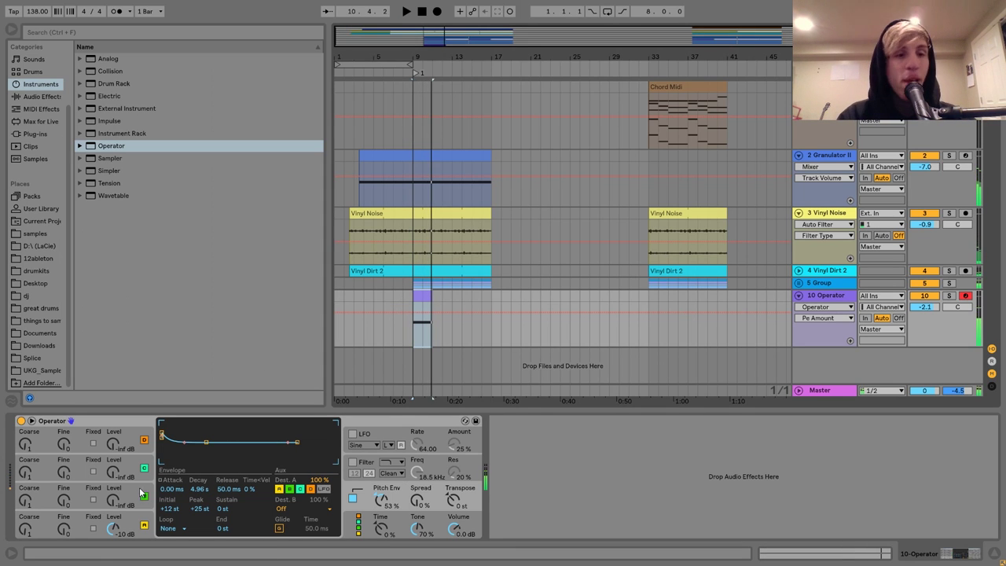
Browse the files in the samples folder and select rva1.wav
{"action": "left_click", "coordinate": [35, 233]}
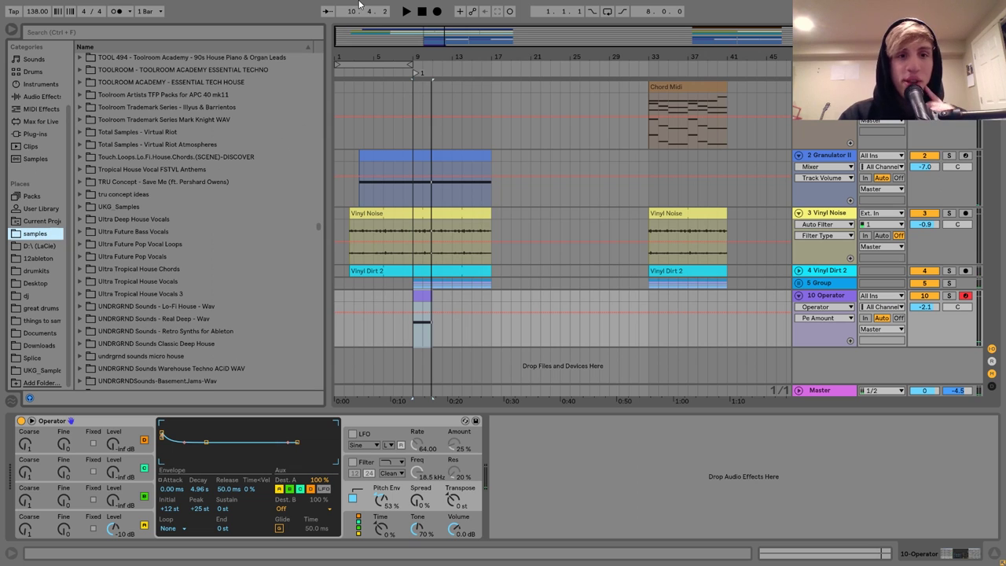
{"action": "scroll", "coordinate": [129, 205], "scroll_direction": "down", "scroll_amount": 20}
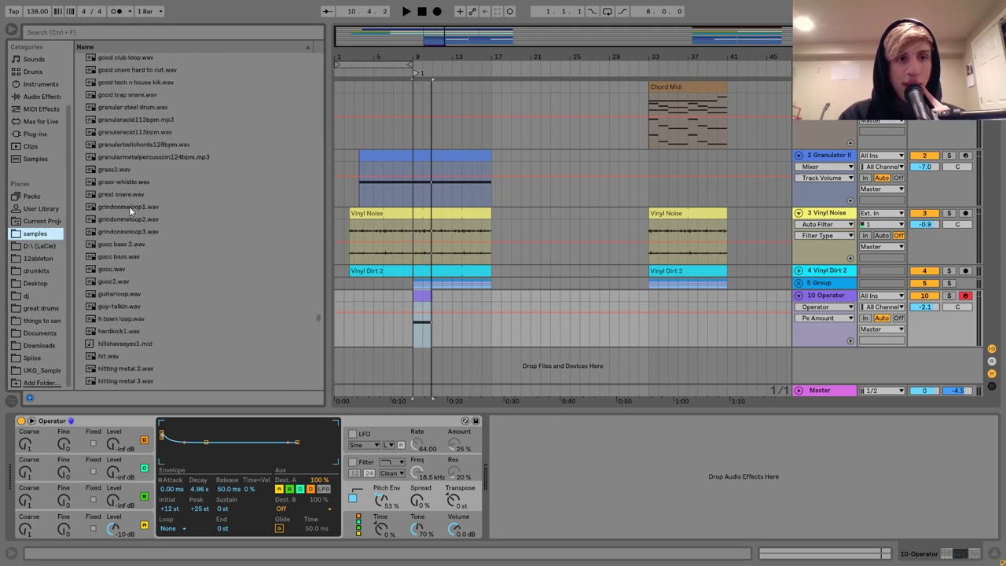
{"action": "scroll", "coordinate": [129, 206], "scroll_direction": "down", "scroll_amount": 20}
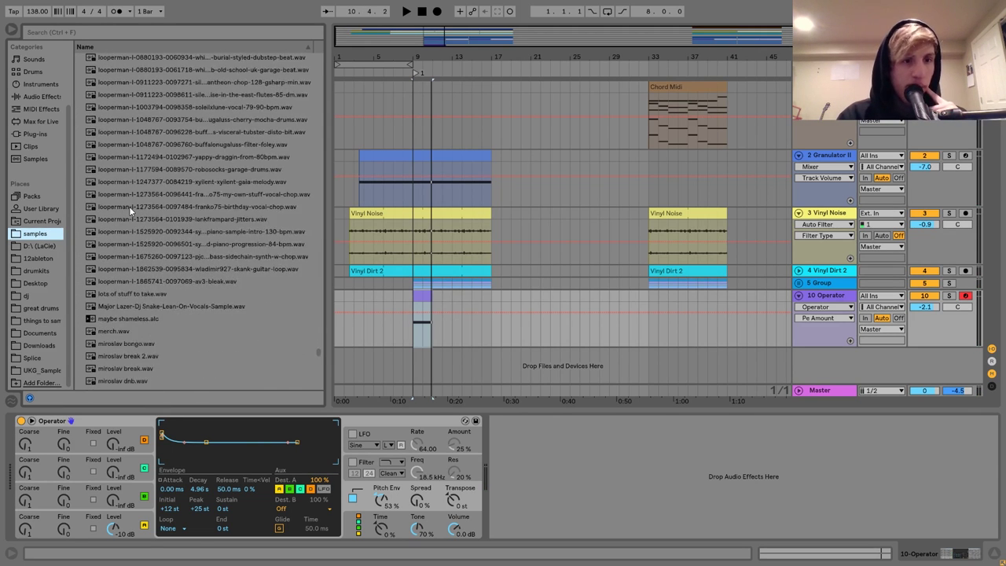
{"action": "scroll", "coordinate": [129, 206], "scroll_direction": "up", "scroll_amount": 5}
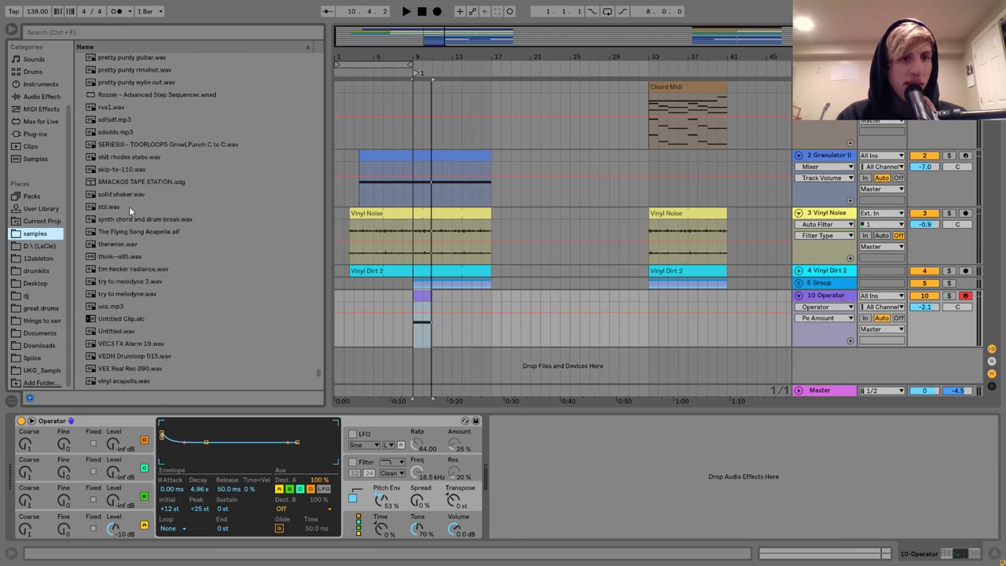
{"action": "left_click", "coordinate": [103, 133]}
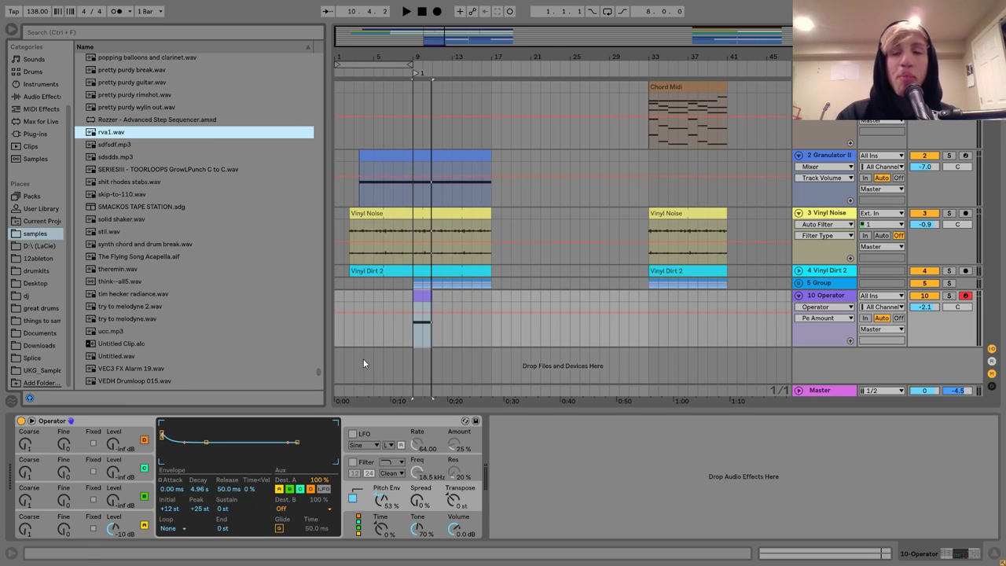
Place rva1.wav on a new audio track starting at bar 6 and turn off warping for the clip
{"action": "left_click_drag", "start_coordinate": [363, 363], "coordinate": [388, 363]}
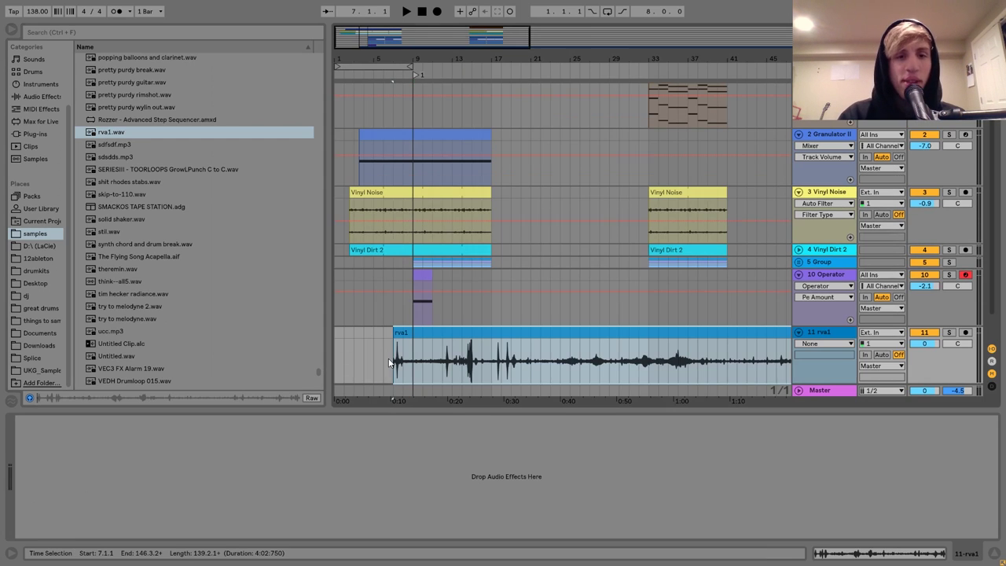
{"action": "double_click", "coordinate": [401, 336]}
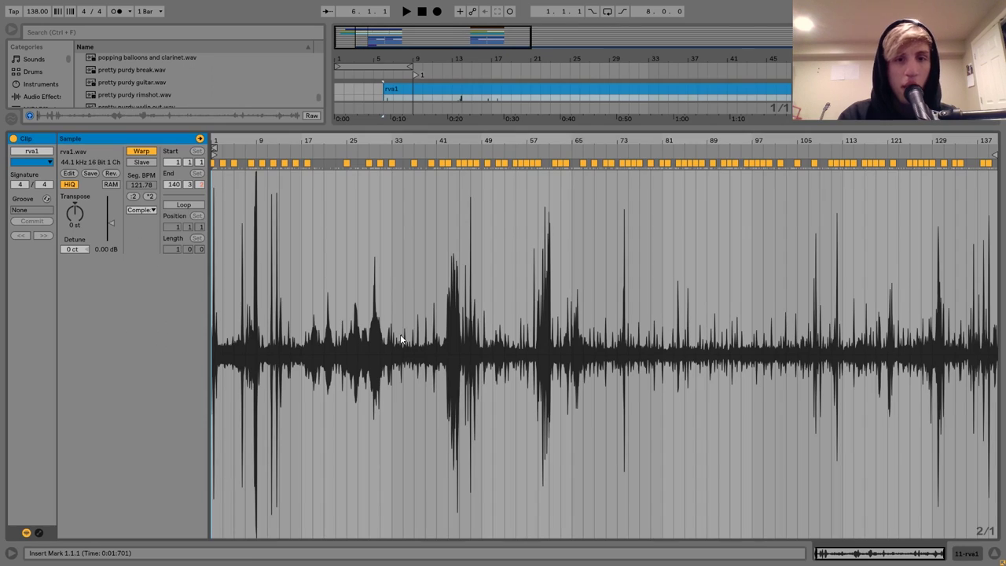
{"action": "left_click", "coordinate": [143, 153]}
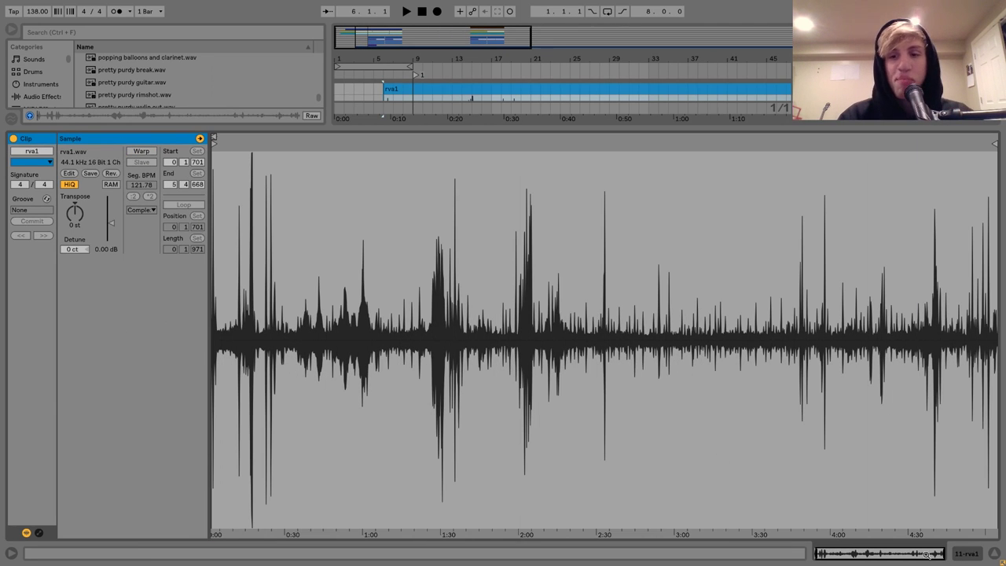
{"action": "left_click", "coordinate": [965, 556]}
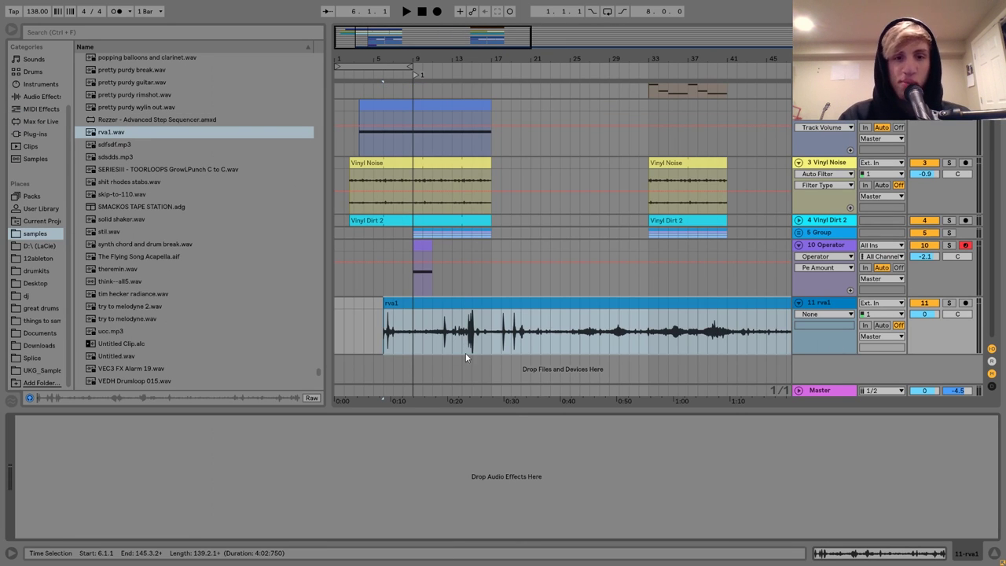
Give the rva1 clip a fade-in about two and a half bars long
{"action": "left_click", "coordinate": [386, 303]}
{"action": "key", "text": "a"}
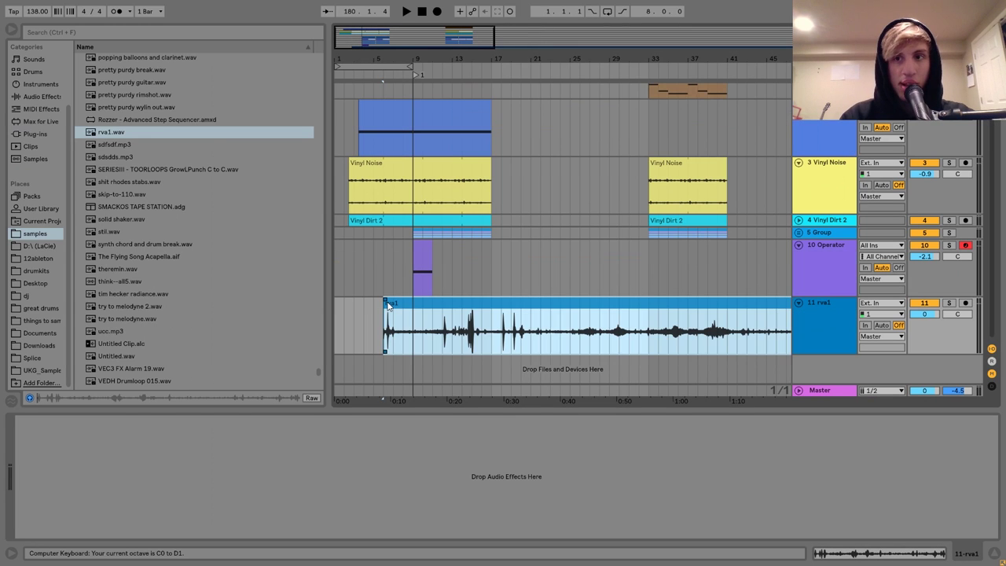
{"action": "left_click_drag", "start_coordinate": [387, 304], "coordinate": [403, 306]}
{"action": "left_click", "coordinate": [412, 303]}
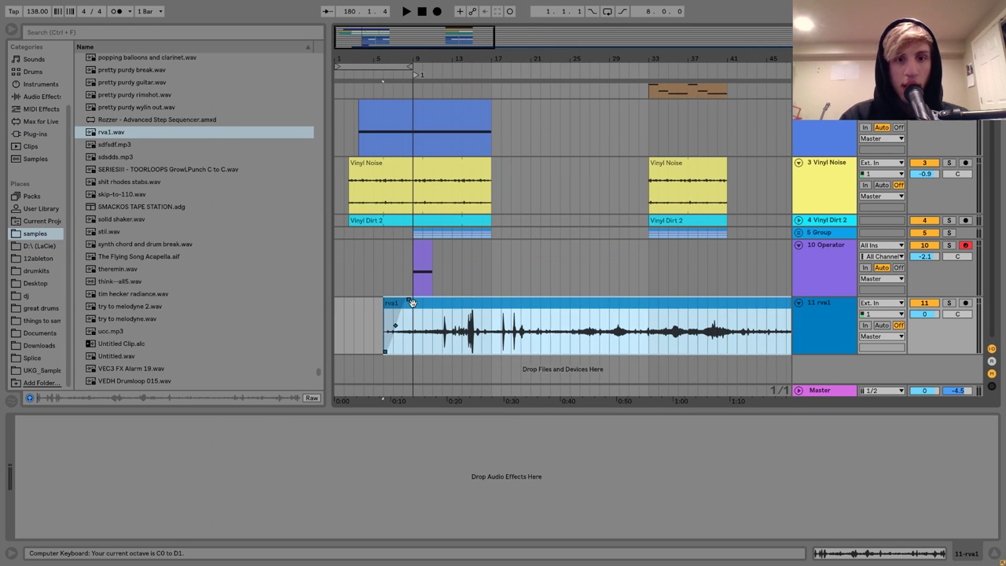
Play from bar 6 while setting the rva1 track volume to -12.3 dB and the Granulator II track volume to -9.1 dB
{"action": "key", "text": "space"}
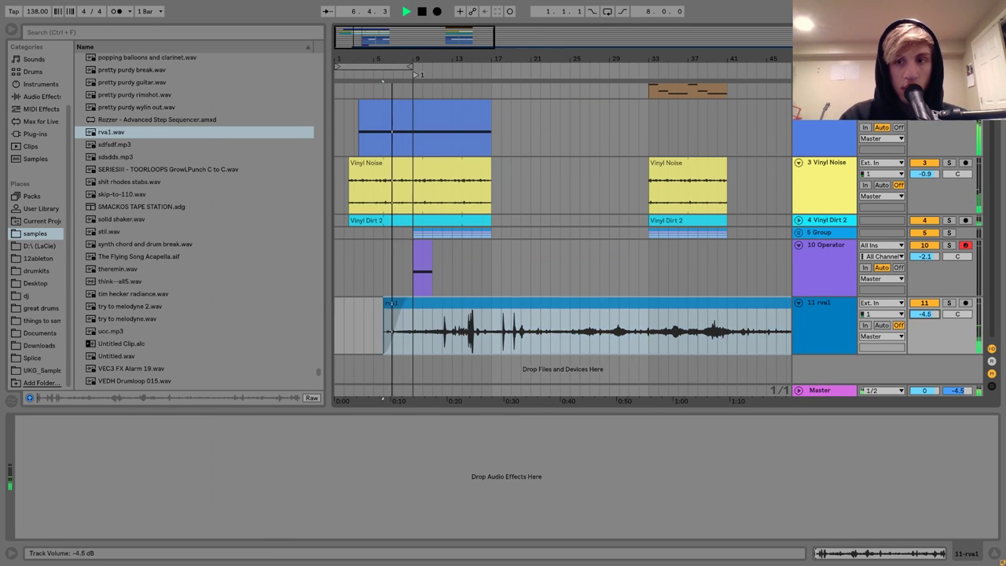
{"action": "left_click_drag", "start_coordinate": [926, 314], "coordinate": [928, 317]}
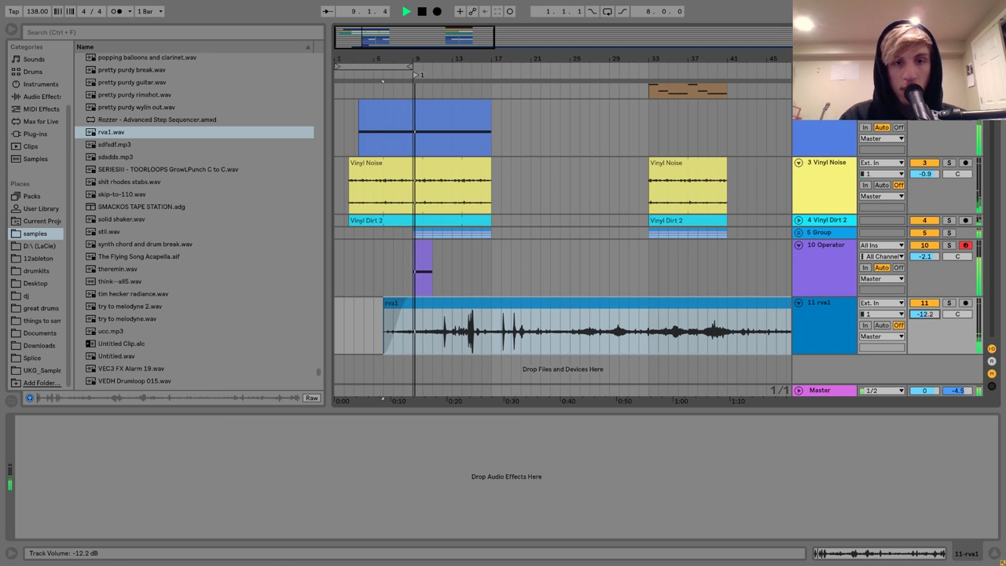
{"action": "scroll", "coordinate": [751, 241], "scroll_direction": "up", "scroll_amount": 2}
{"action": "left_click_drag", "start_coordinate": [924, 168], "coordinate": [924, 168]}
Unfold the drum group to show its individual tracks
{"action": "left_click", "coordinate": [800, 288]}
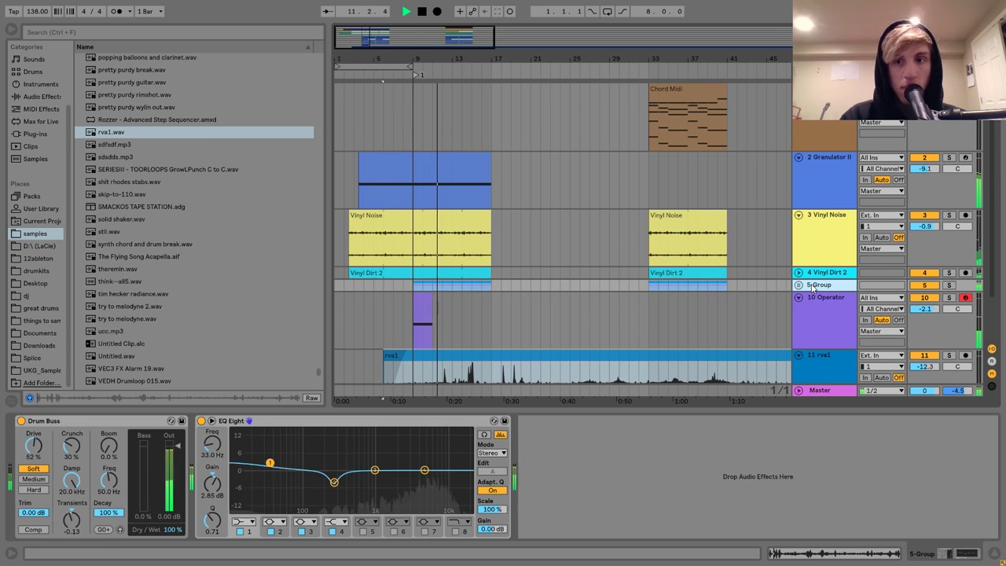
{"action": "left_click", "coordinate": [799, 285]}
{"action": "scroll", "coordinate": [801, 285], "scroll_direction": "down", "scroll_amount": 5}
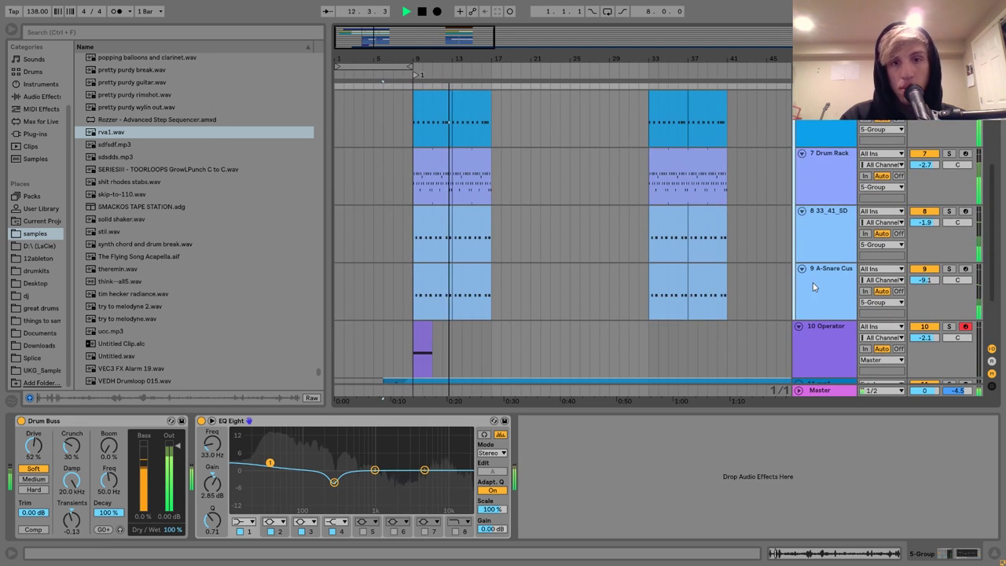
{"action": "scroll", "coordinate": [812, 283], "scroll_direction": "down", "scroll_amount": 1}
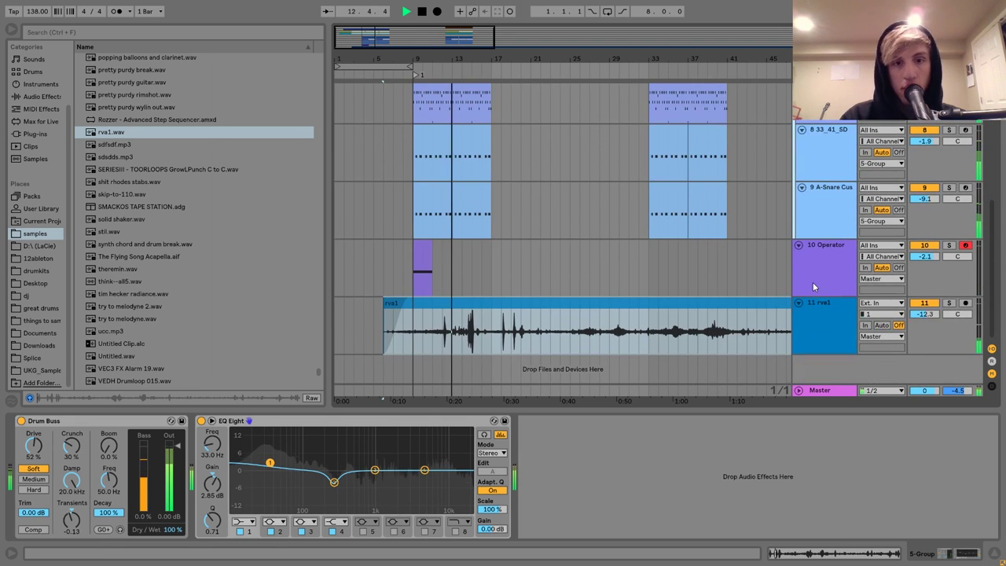
Stop playback and try splitting the rva1 clip at bar 16
{"action": "left_click", "coordinate": [487, 344]}
{"action": "key", "text": "space"}
{"action": "left_click", "coordinate": [480, 342]}
{"action": "key", "text": "ctrl+e"}
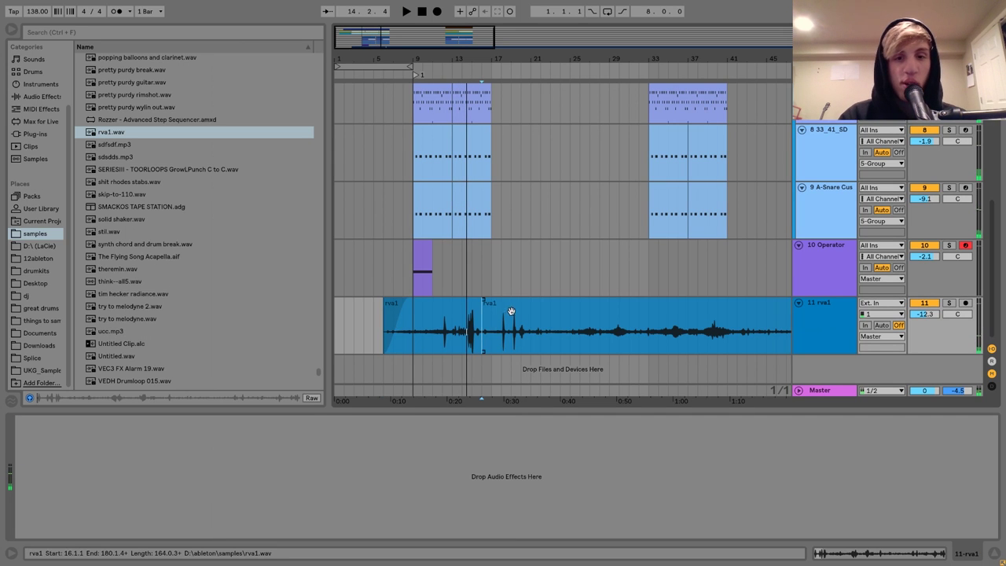
Move the rva1 clip's start marker to about 1:08 in the sample and play it from bar 6
{"action": "double_click", "coordinate": [509, 312]}
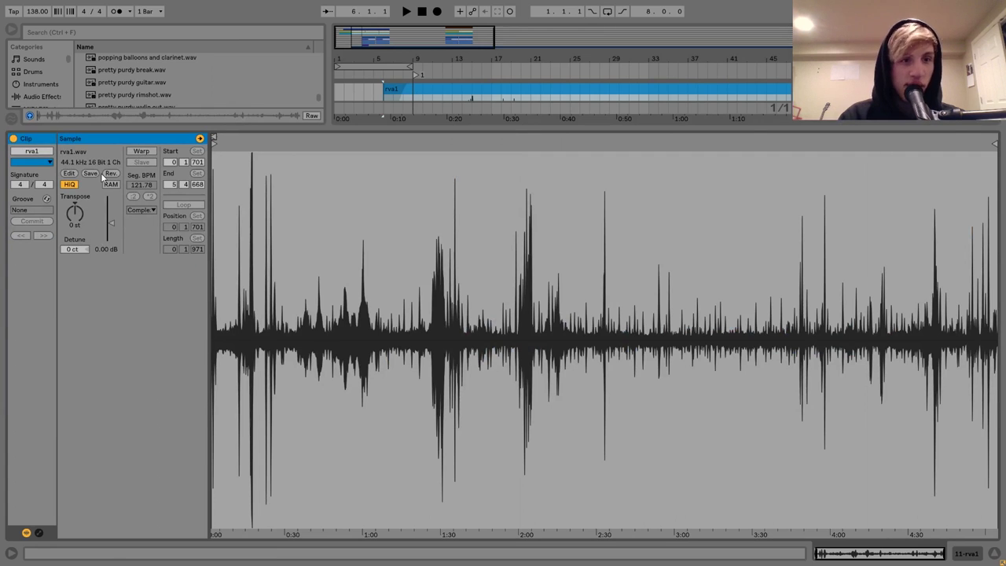
{"action": "mouse_move", "coordinate": [213, 140]}
{"action": "left_mouse_down"}
{"action": "mouse_move", "coordinate": [348, 144]}
{"action": "mouse_move", "coordinate": [307, 157]}
{"action": "mouse_move", "coordinate": [391, 166]}
{"action": "left_mouse_up"}
{"action": "key", "text": "space"}
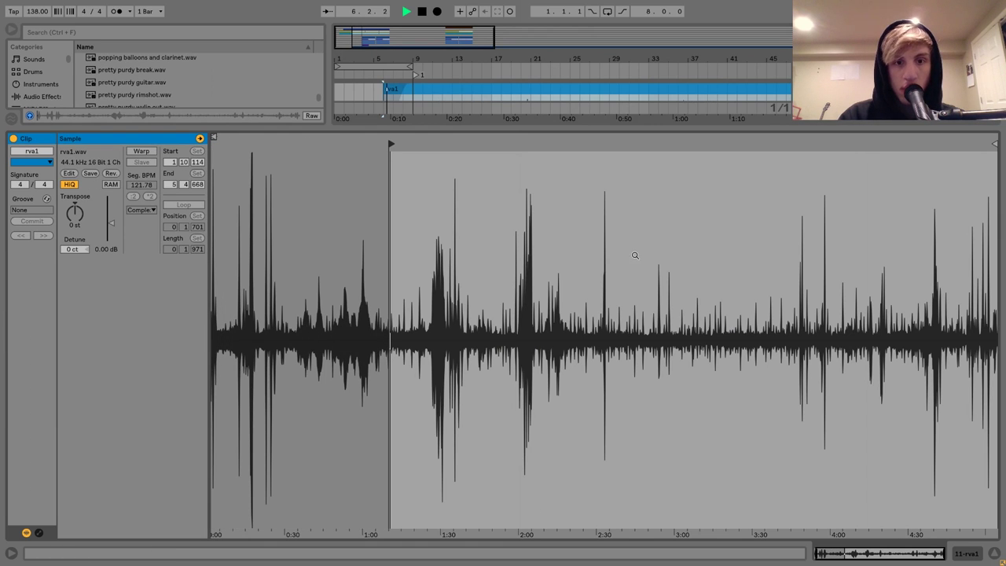
{"action": "left_click", "coordinate": [993, 553]}
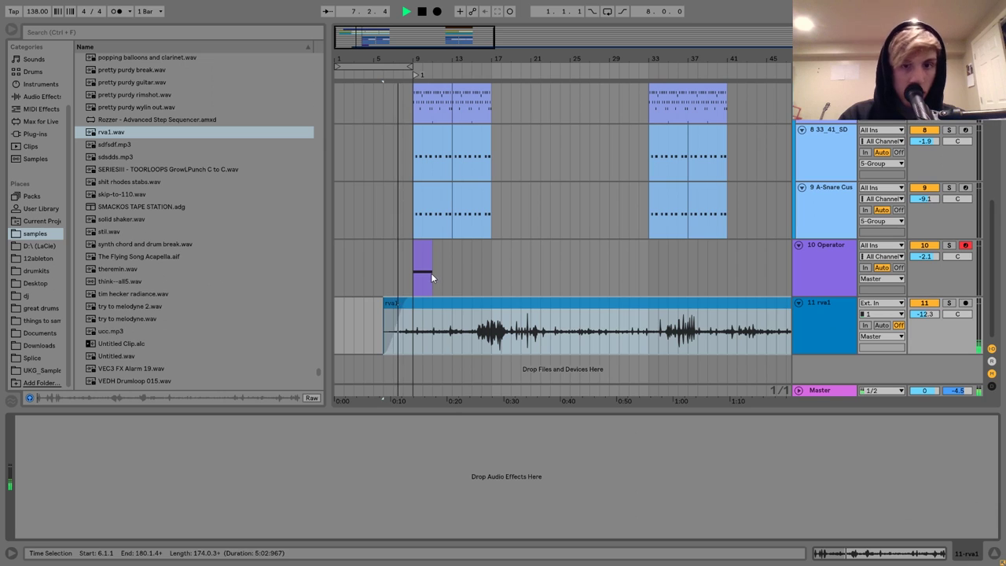
Audition the rva1 clip around bar 15 while setting its track volume to -16.1 dB
{"action": "left_click", "coordinate": [474, 343]}
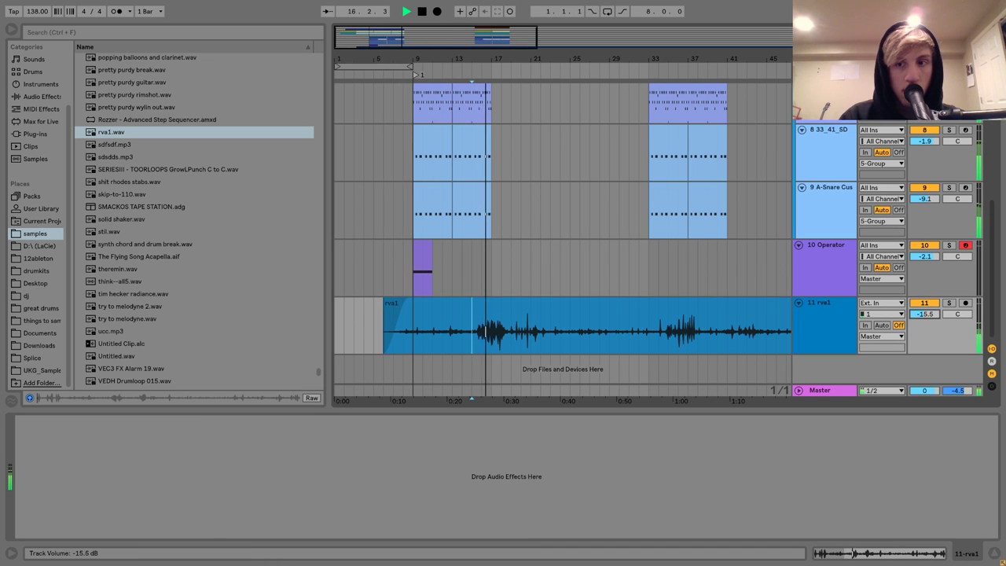
{"action": "left_click", "coordinate": [493, 345]}
{"action": "key", "text": "space"}
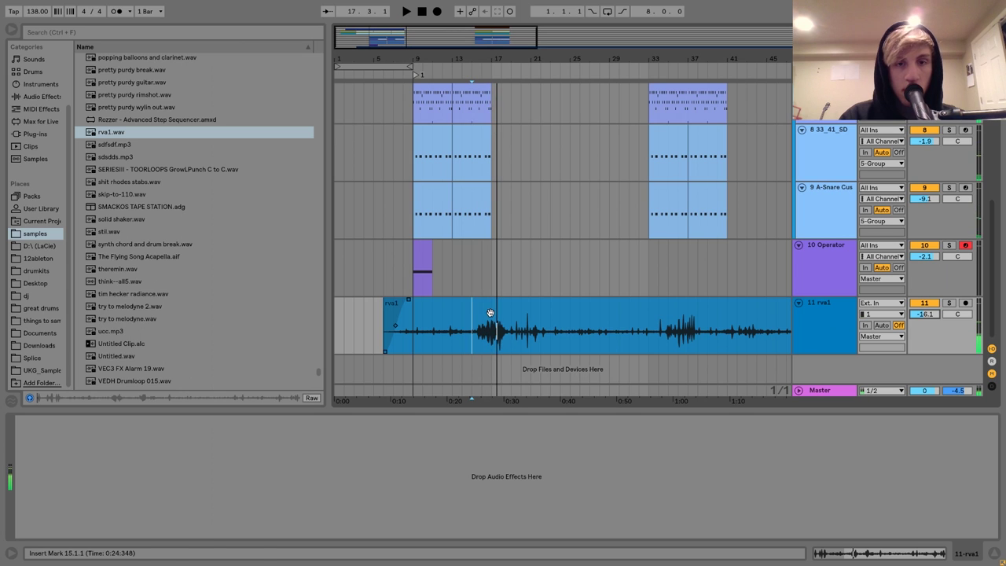
Duplicate the vinyl and drum material from bars 9 to 17 into bars 17 to 25
{"action": "scroll", "coordinate": [503, 314], "scroll_direction": "up", "scroll_amount": 3}
{"action": "scroll", "coordinate": [529, 313], "scroll_direction": "up", "scroll_amount": 3}
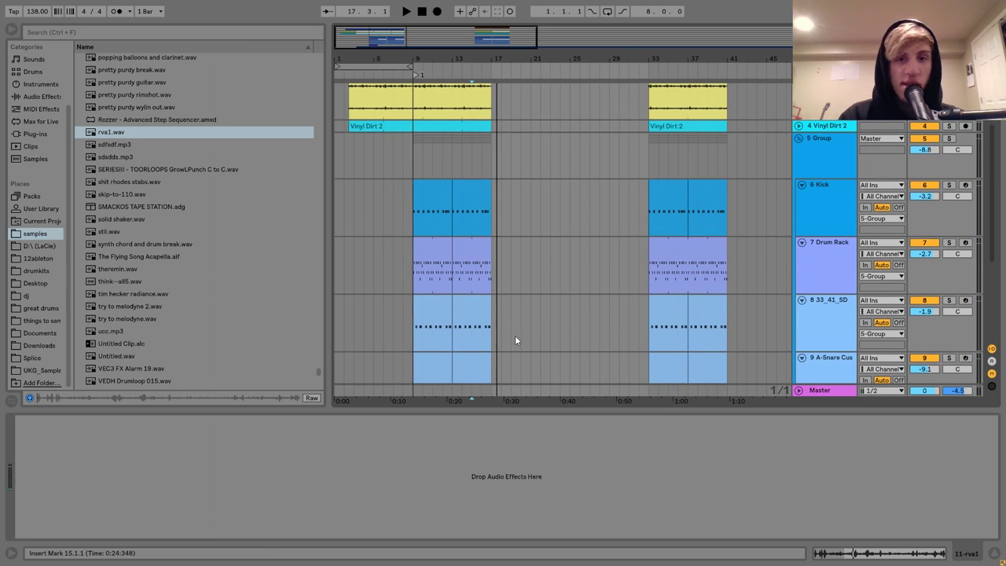
{"action": "left_click", "coordinate": [475, 357]}
{"action": "scroll", "coordinate": [411, 215], "scroll_direction": "up", "scroll_amount": 3}
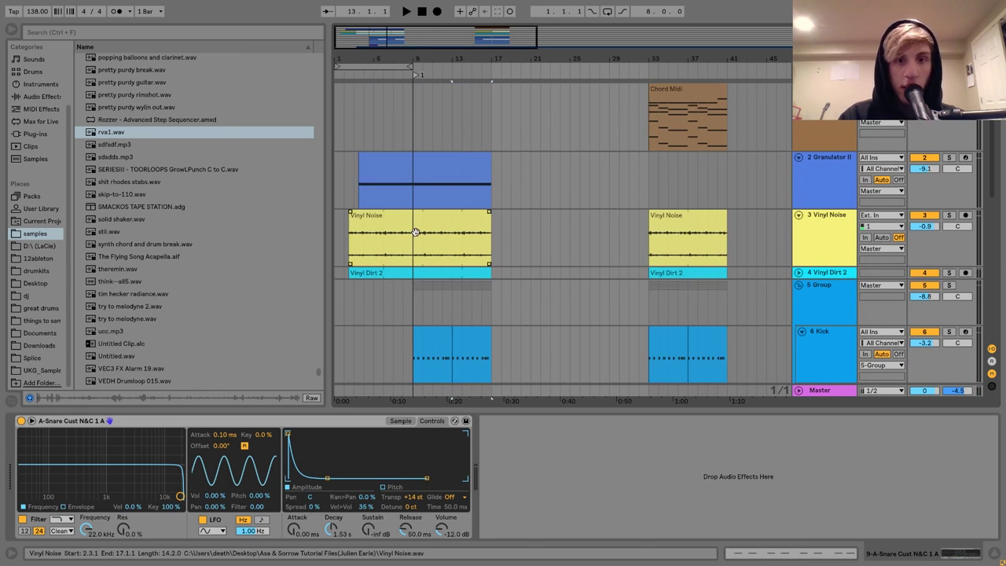
{"action": "left_click", "coordinate": [411, 247]}
{"action": "key", "text": "ctrl+d"}
{"action": "scroll", "coordinate": [411, 246], "scroll_direction": "down", "scroll_amount": 5}
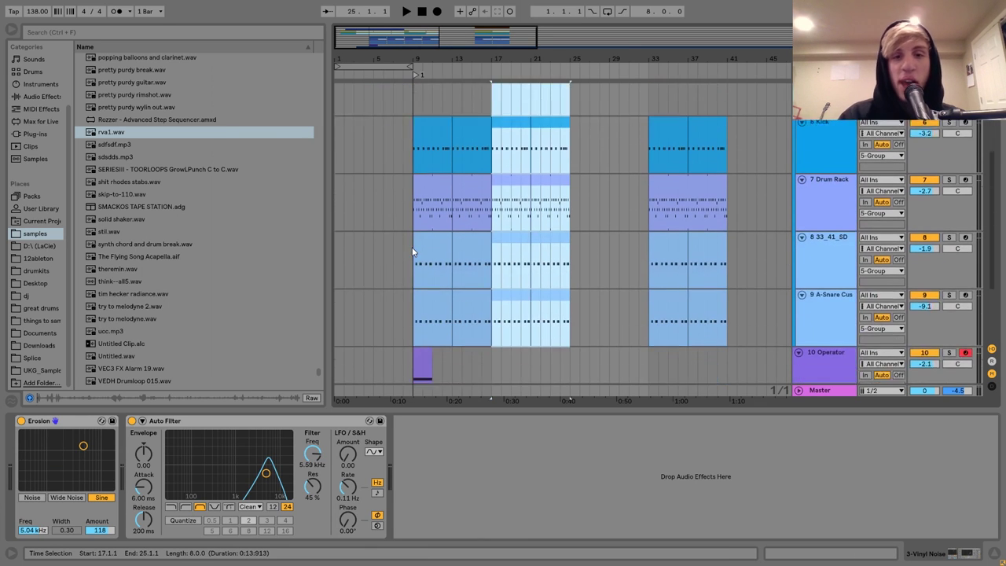
{"action": "key", "text": "Return"}
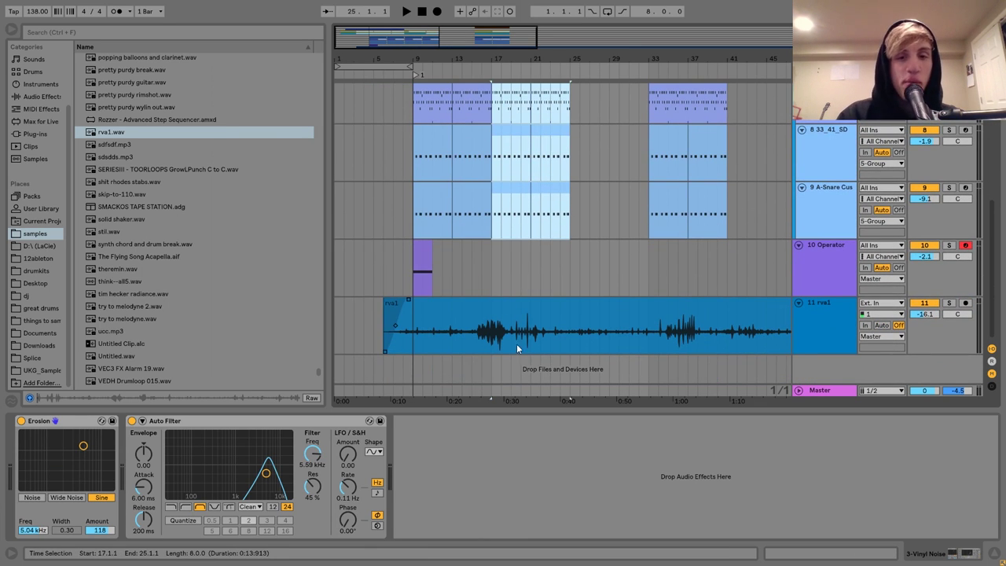
Audition the intro from bar 19 and from bar 9, setting the rva1 track volume to -11.1 dB
{"action": "left_click", "coordinate": [517, 343]}
{"action": "key", "text": "space"}
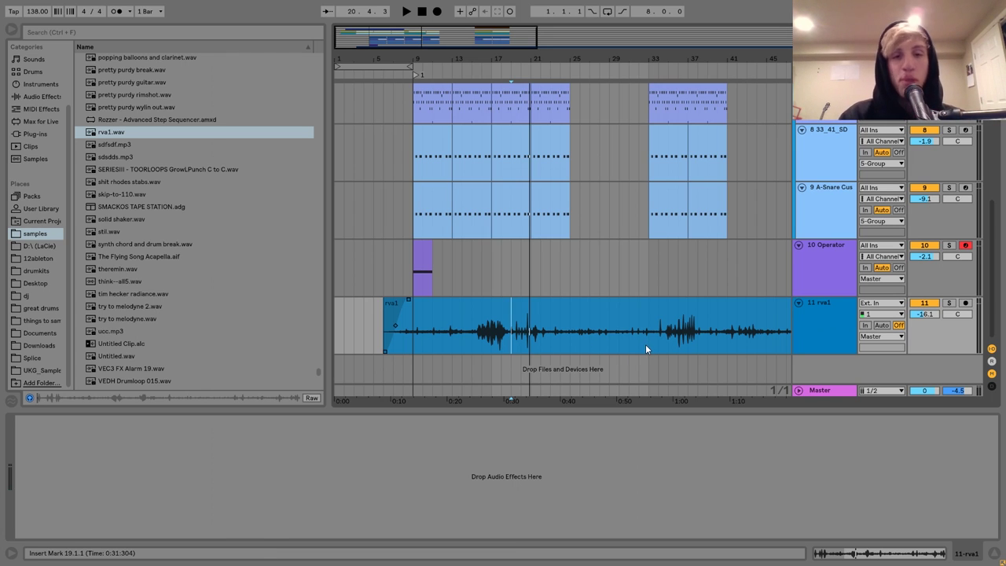
{"action": "left_click", "coordinate": [412, 340]}
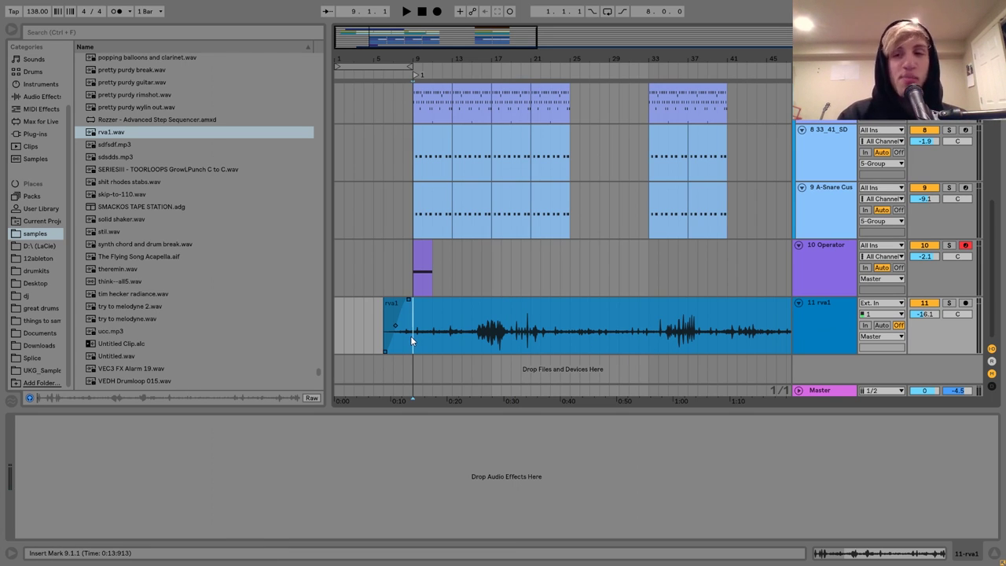
{"action": "key", "text": "space"}
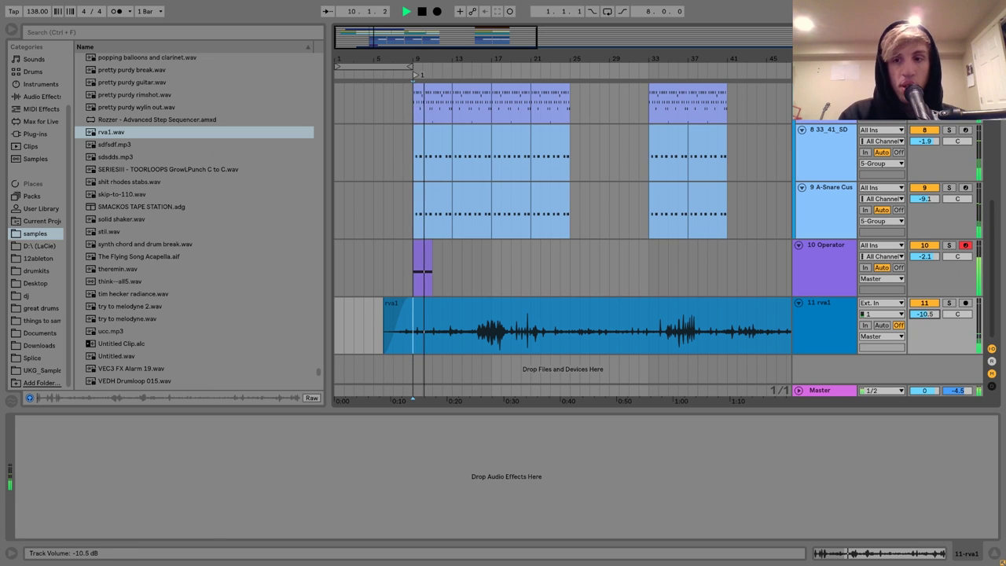
Add EQ Eight to the rva1 track and set its first band to a low-cut filter at 225 Hz
{"action": "left_click", "coordinate": [826, 305]}
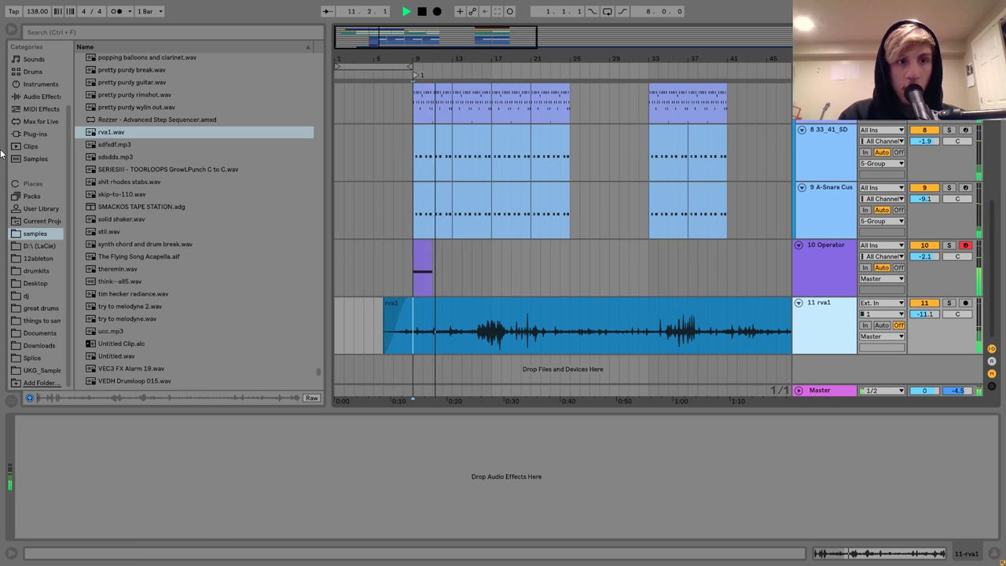
{"action": "left_click", "coordinate": [42, 96]}
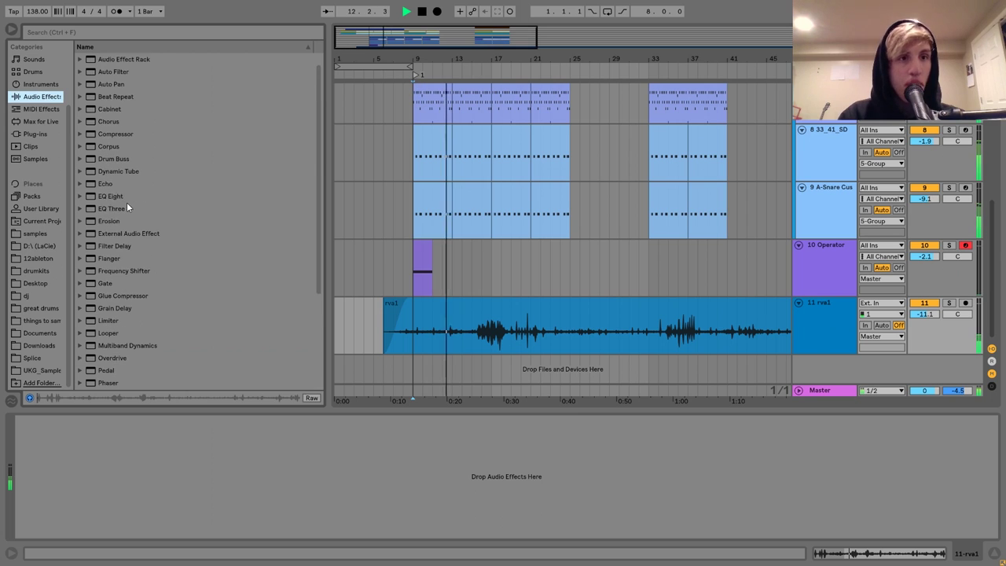
{"action": "left_click_drag", "start_coordinate": [117, 198], "coordinate": [149, 480]}
{"action": "left_click", "coordinate": [63, 521]}
{"action": "left_click", "coordinate": [63, 456]}
Stop playback and consolidate the Granulator II clip with the empty space after it so it ends at bar 25
{"action": "scroll", "coordinate": [425, 339], "scroll_direction": "up", "scroll_amount": 5}
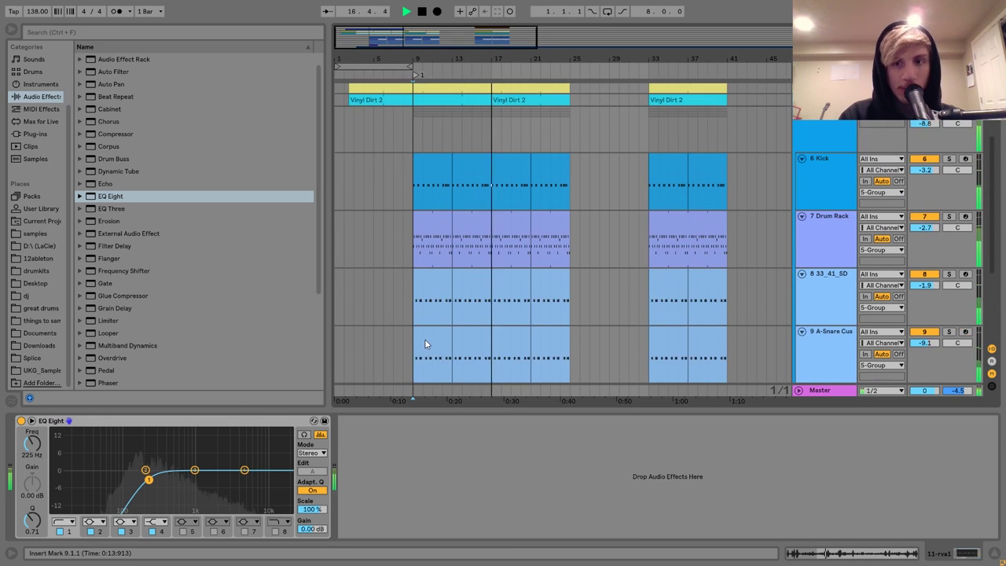
{"action": "scroll", "coordinate": [424, 344], "scroll_direction": "down", "scroll_amount": 1}
{"action": "scroll", "coordinate": [520, 283], "scroll_direction": "up", "scroll_amount": 5}
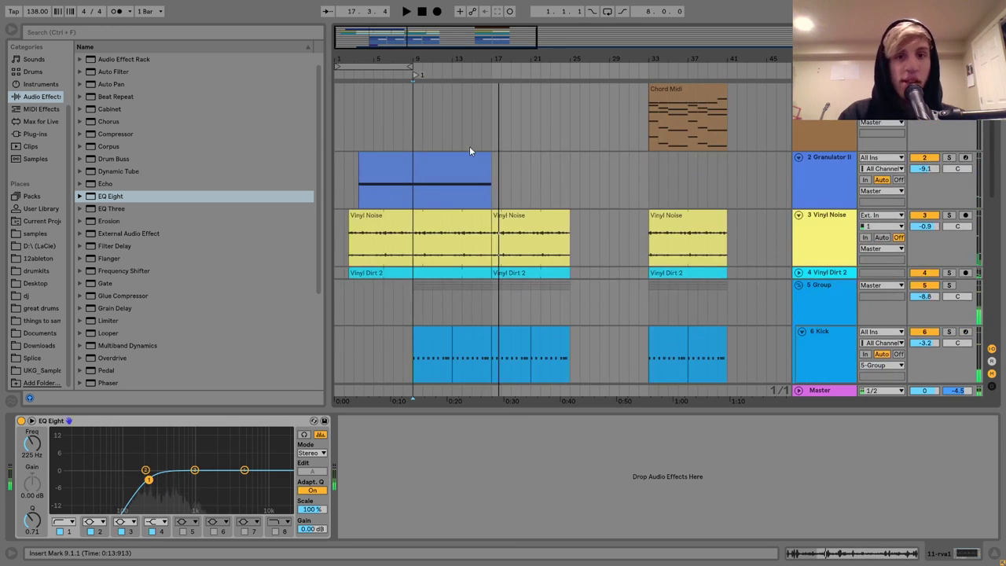
{"action": "left_click", "coordinate": [474, 155]}
{"action": "left_click", "coordinate": [555, 156], "text": "shift"}
{"action": "key", "text": "ctrl+j"}
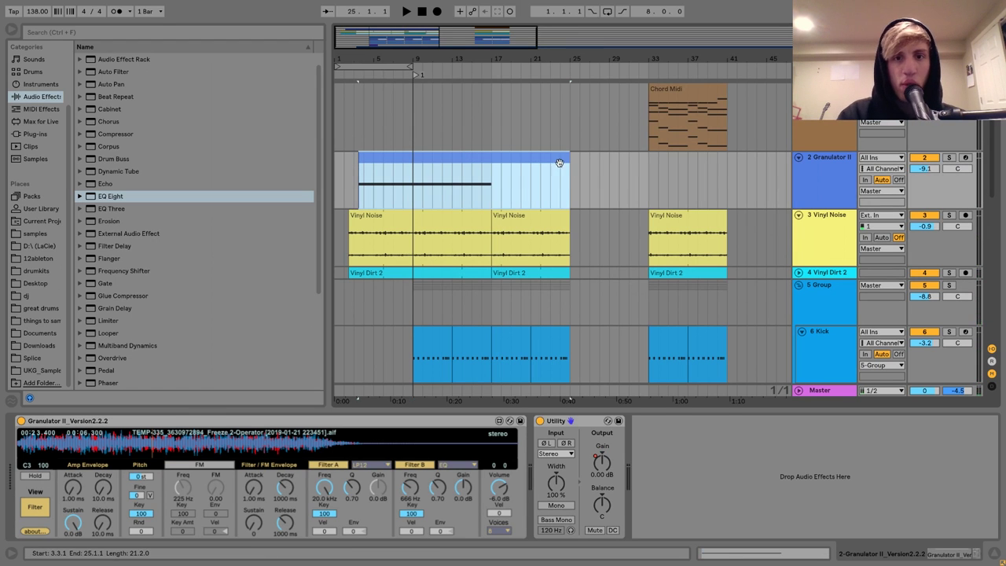
Extend the Granulator II clip's C3 note to the end of the clip
{"action": "double_click", "coordinate": [559, 163]}
{"action": "left_click", "coordinate": [85, 185]}
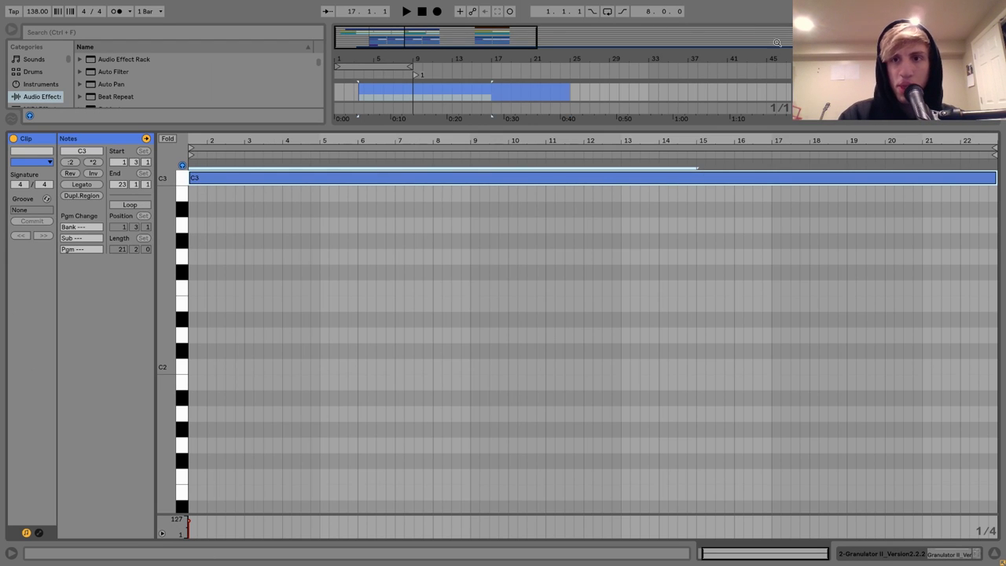
{"action": "key", "text": "shift+Tab"}
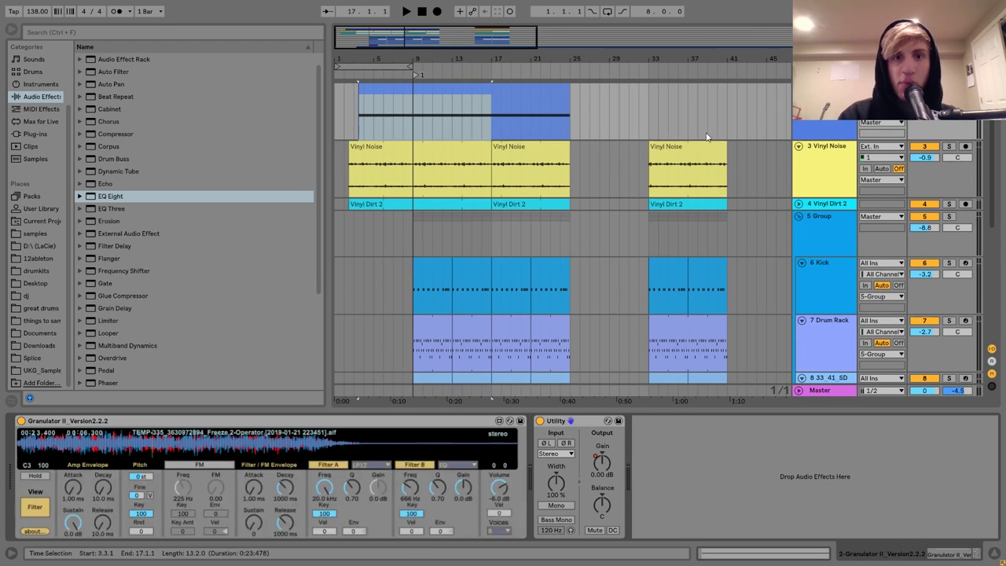
Add Reverb to the Granulator II track with a 9.38 s decay time and 63% dry/wet, auditioning from bar 9, and hide the device view
{"action": "left_click", "coordinate": [414, 138]}
{"action": "scroll", "coordinate": [157, 314], "scroll_direction": "down", "scroll_amount": 5}
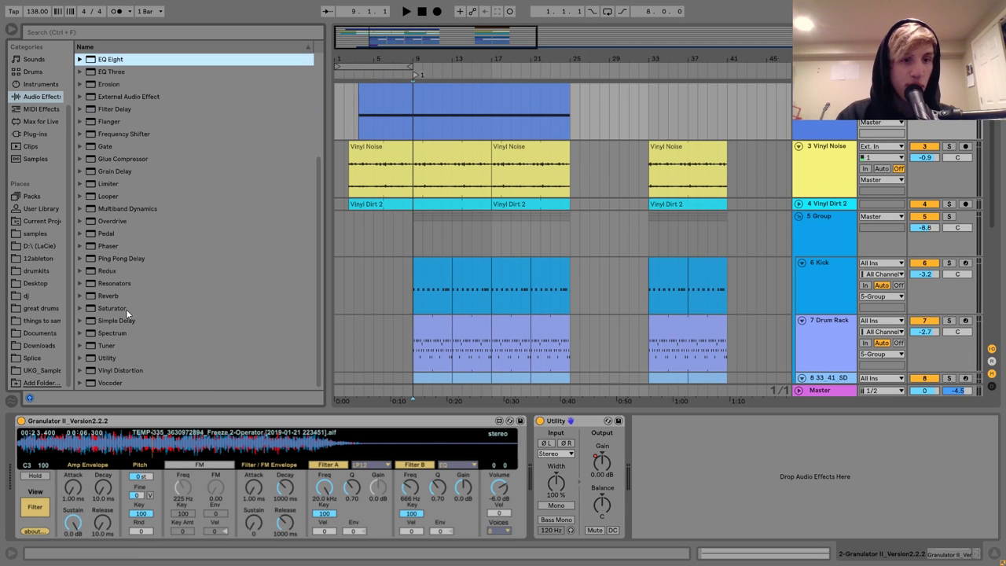
{"action": "double_click", "coordinate": [109, 297]}
{"action": "left_click_drag", "start_coordinate": [801, 521], "coordinate": [801, 483]}
{"action": "key", "text": "space"}
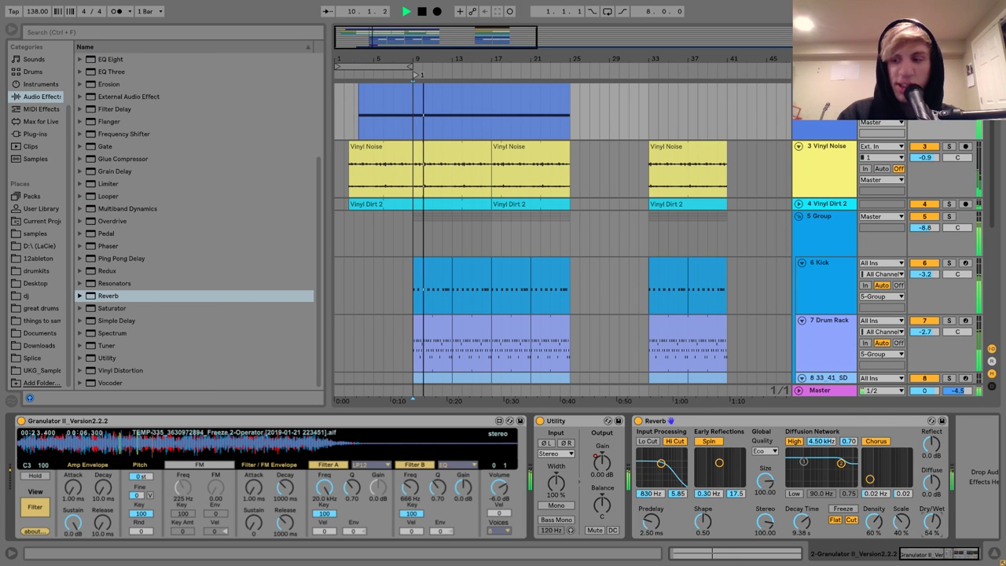
{"action": "left_click_drag", "start_coordinate": [933, 525], "coordinate": [933, 517]}
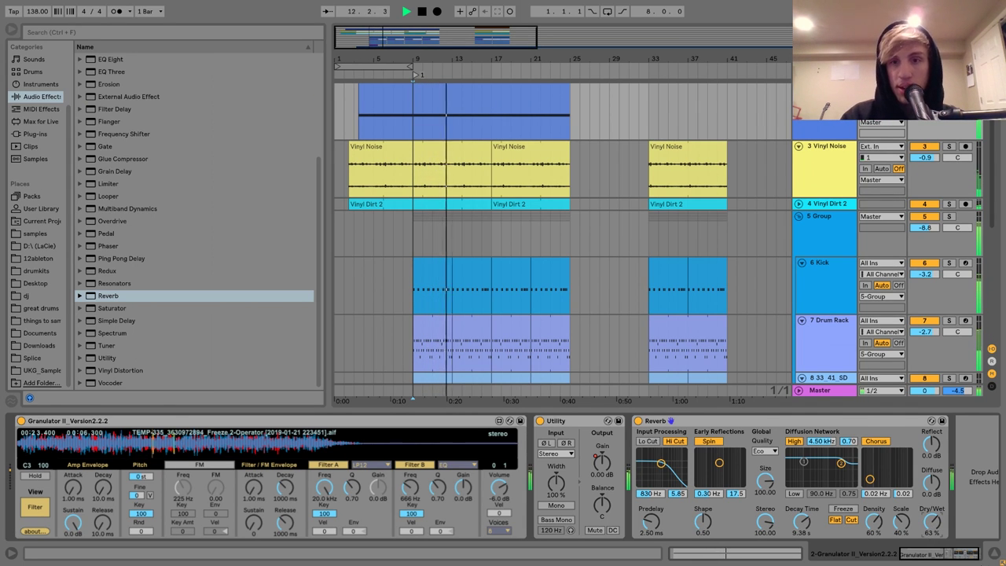
{"action": "key", "text": "ctrl+alt+l"}
{"action": "scroll", "coordinate": [766, 281], "scroll_direction": "up", "scroll_amount": 3}
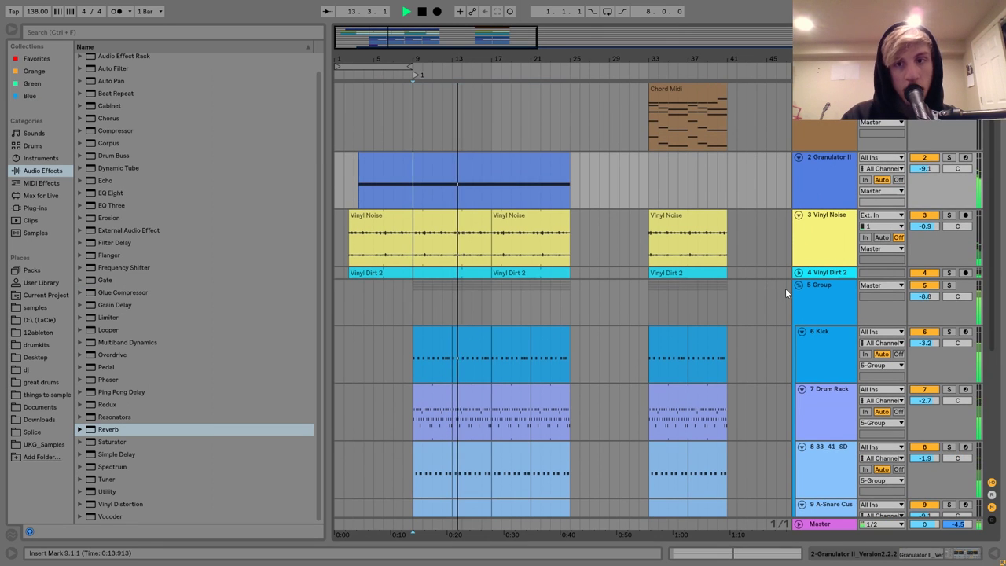
Fold the drum group, stop playback, and copy the Chord Midi clip to bar 17 on a new MIDI track below the chord track
{"action": "left_click", "coordinate": [798, 284]}
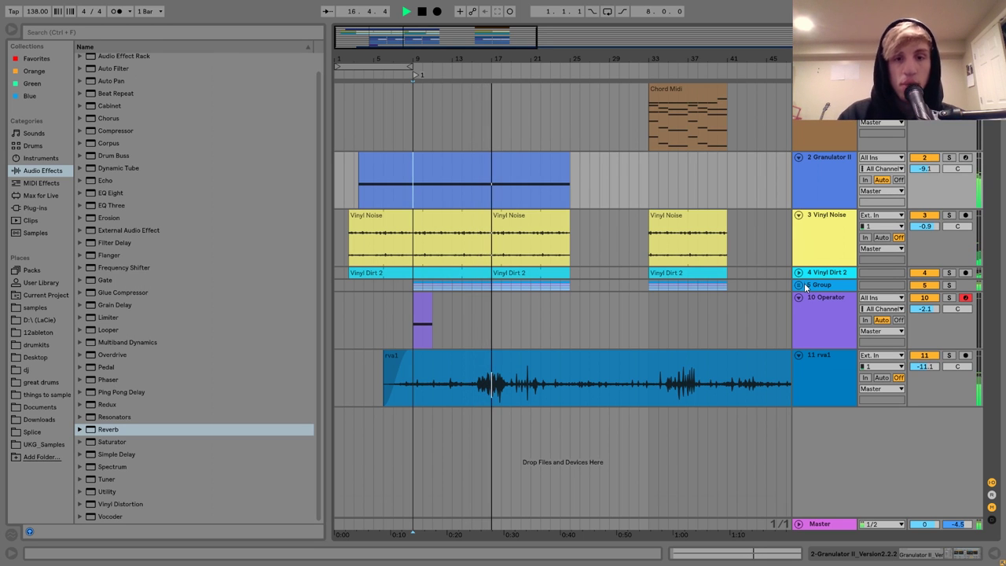
{"action": "key", "text": "space"}
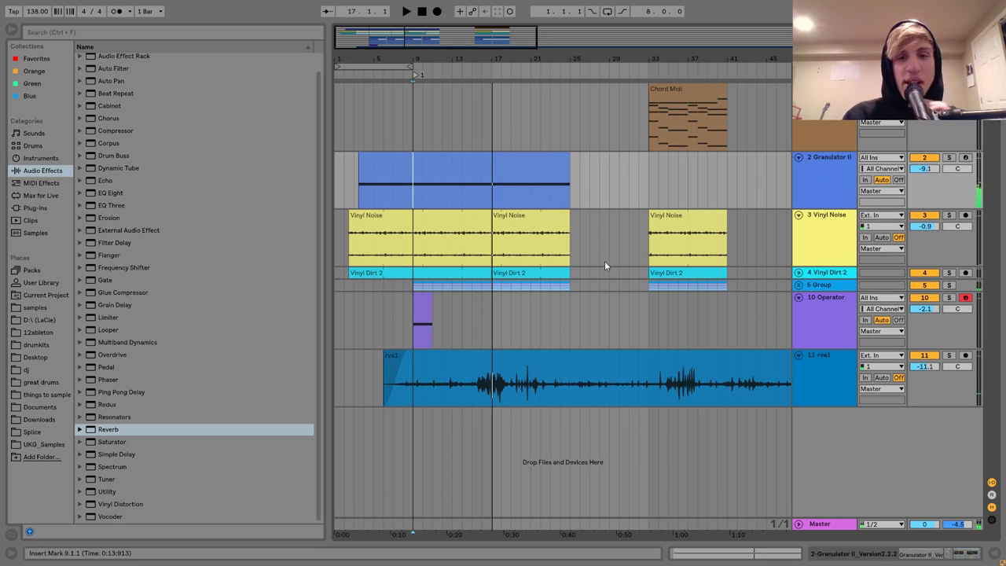
{"action": "left_click", "coordinate": [840, 121]}
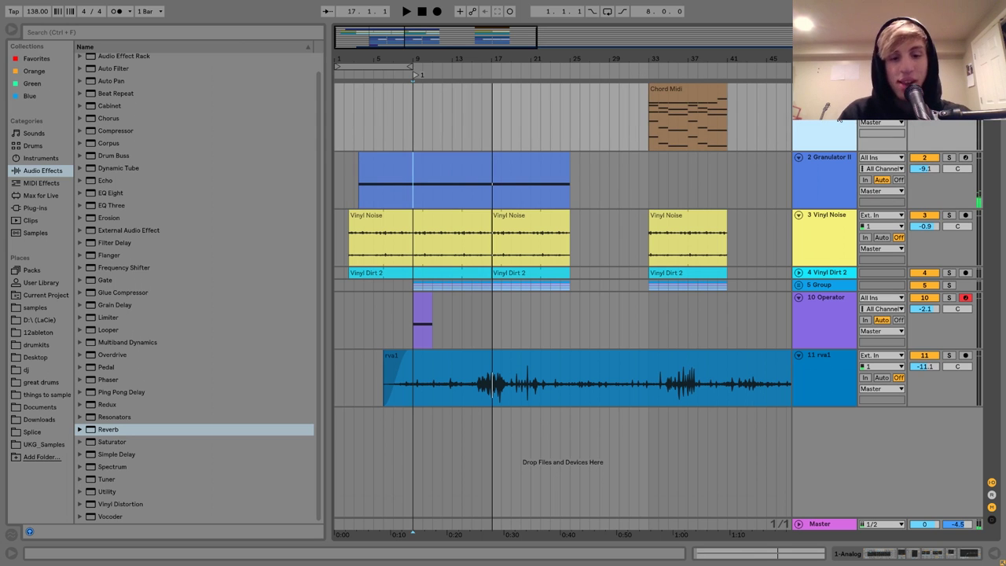
{"action": "key", "text": "ctrl+shift+t"}
{"action": "left_click_drag", "start_coordinate": [706, 94], "coordinate": [543, 172]}
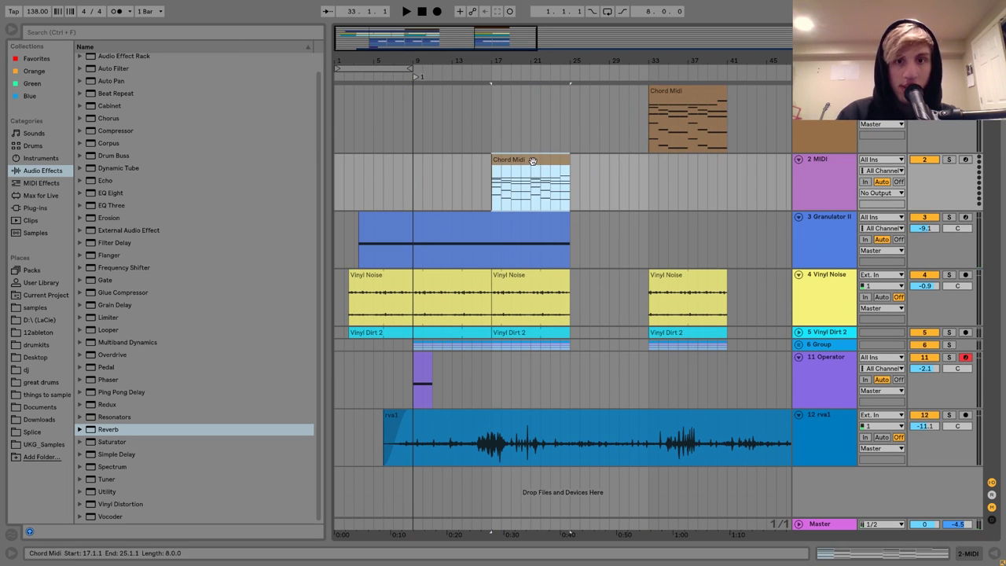
Delete the upper notes in the copied Chord Midi clip, keeping only the lowest note of each chord
{"action": "double_click", "coordinate": [533, 160]}
{"action": "left_click_drag", "start_coordinate": [274, 396], "coordinate": [400, 234]}
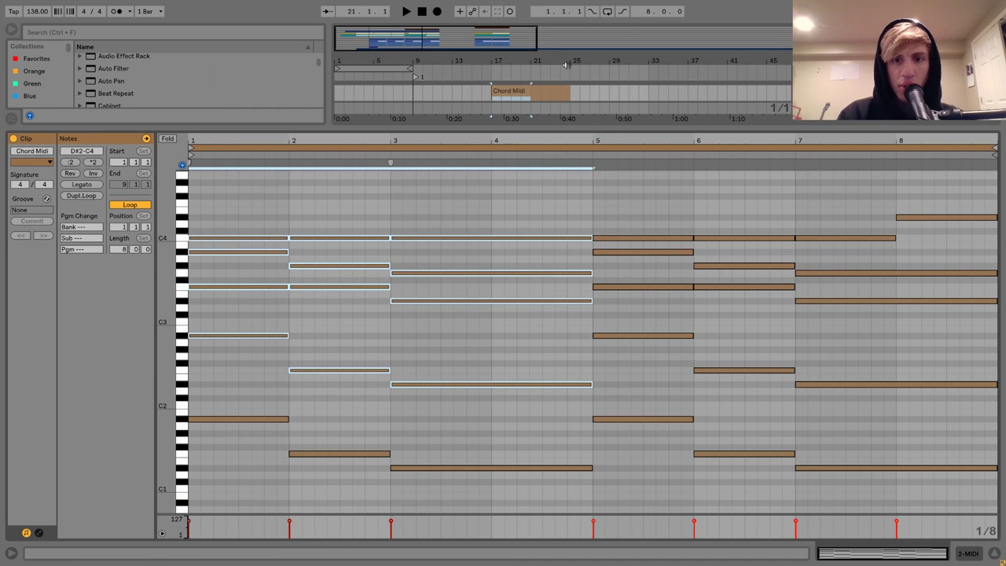
{"action": "left_click_drag", "start_coordinate": [639, 393], "coordinate": [997, 168]}
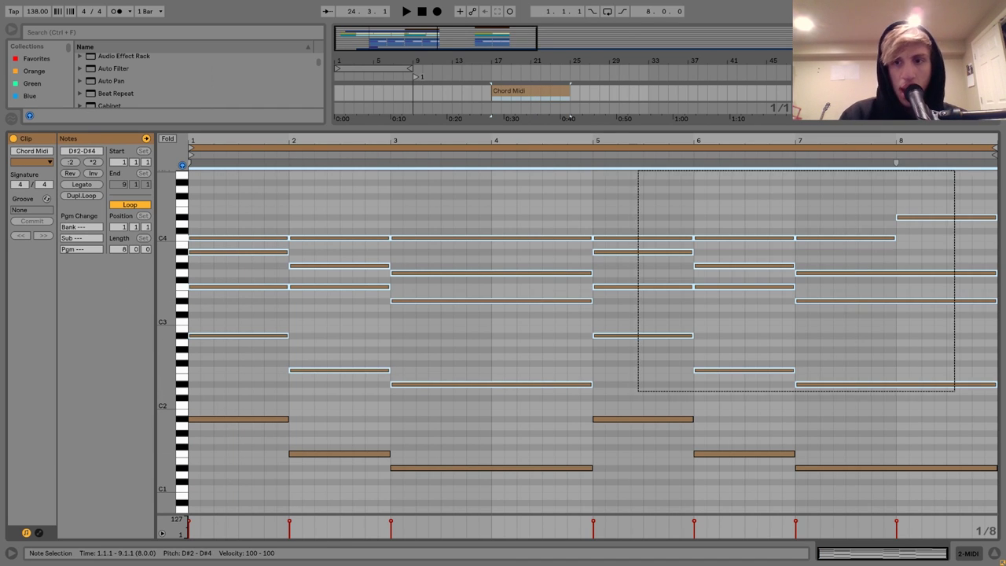
{"action": "key", "text": "Delete"}
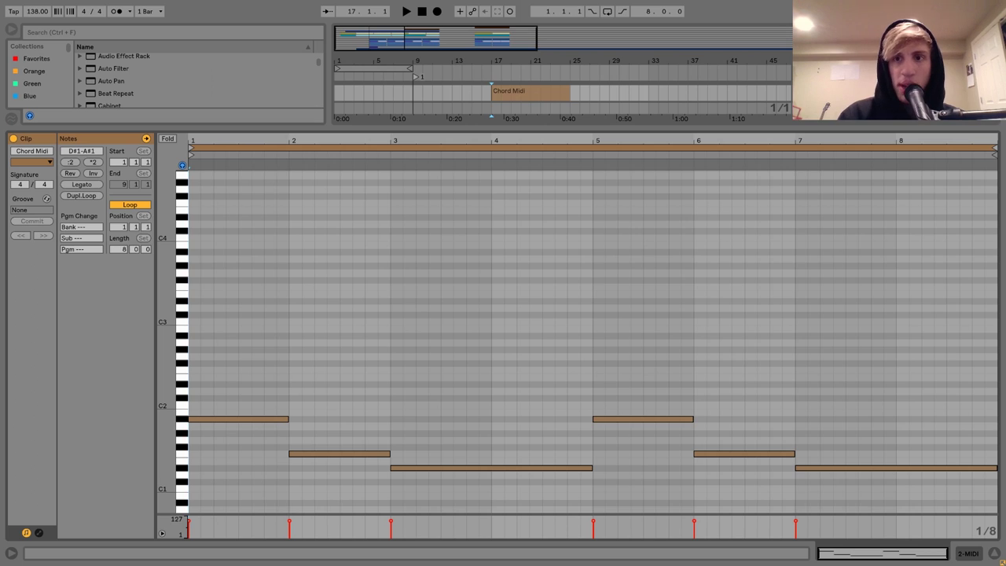
{"action": "key", "text": "shift+Tab"}
Load Operator on the new MIDI track and set oscillator A's waveform to Saw D
{"action": "left_click", "coordinate": [25, 159]}
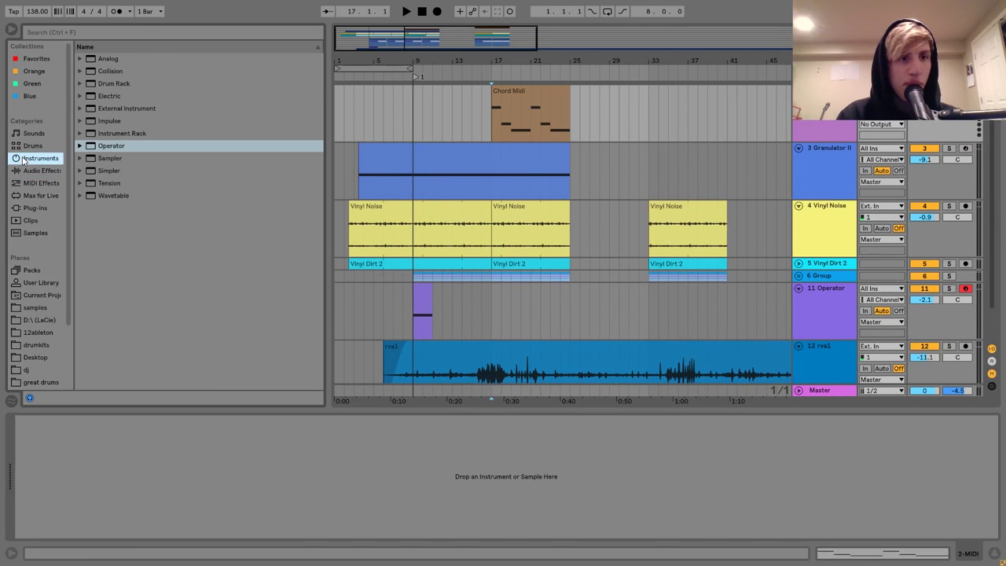
{"action": "double_click", "coordinate": [109, 147]}
{"action": "left_click", "coordinate": [358, 532]}
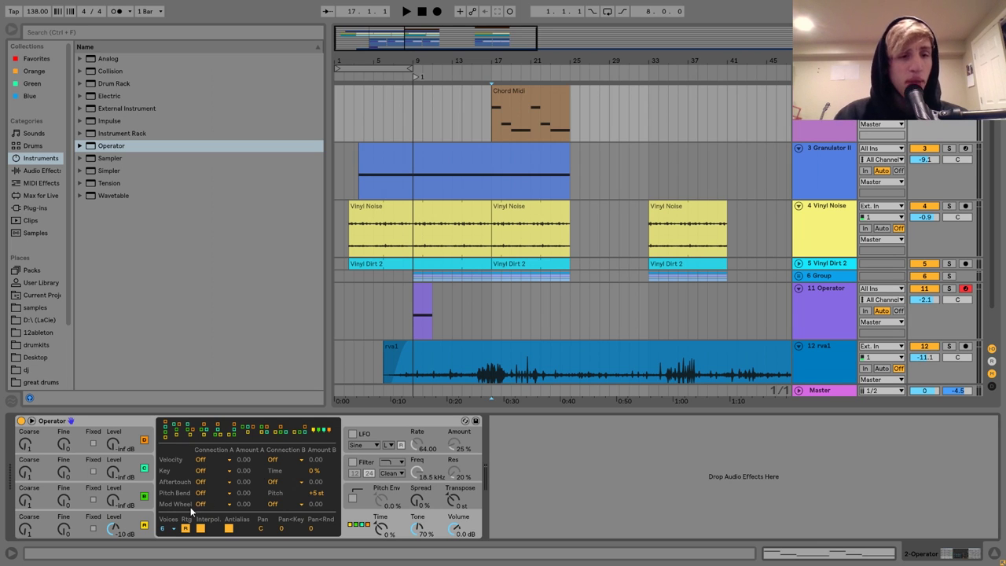
{"action": "left_click", "coordinate": [136, 520]}
{"action": "left_click", "coordinate": [283, 490]}
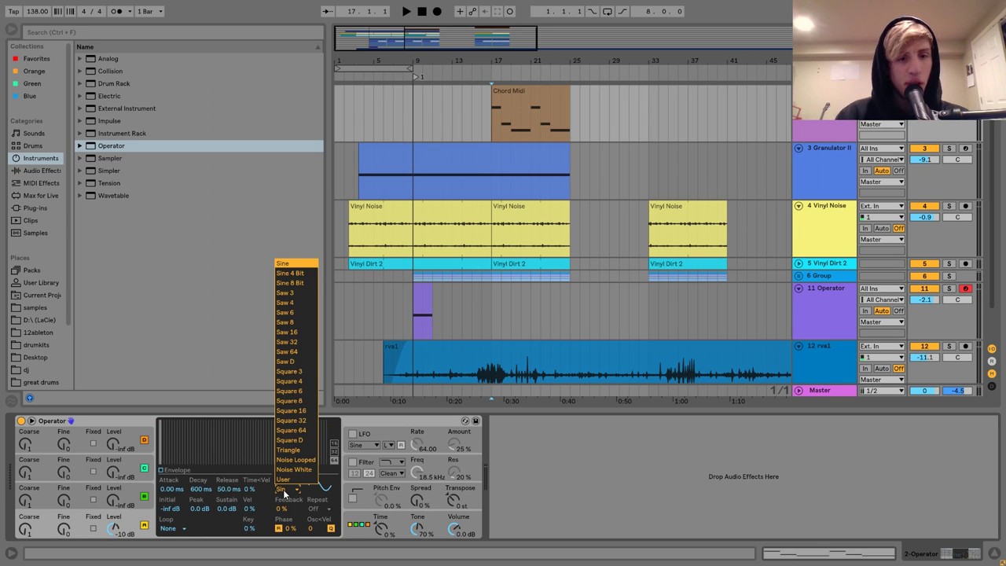
{"action": "left_click", "coordinate": [301, 362]}
Set oscillator B to Saw D at -10 dB with Fine 30, and enable Operator's 24 dB low-pass filter at 157 Hz
{"action": "left_click_drag", "start_coordinate": [116, 499], "coordinate": [116, 484]}
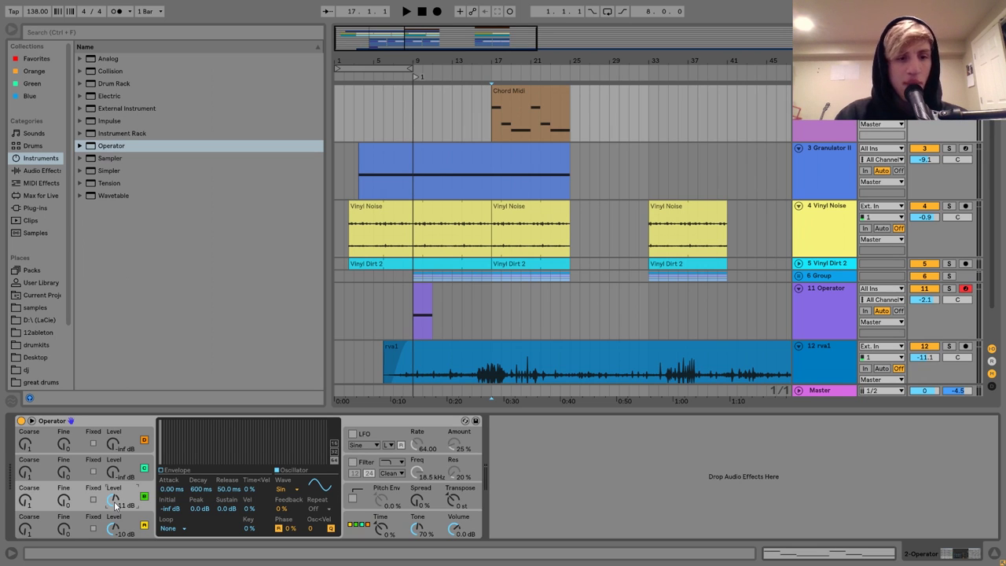
{"action": "left_click", "coordinate": [289, 490]}
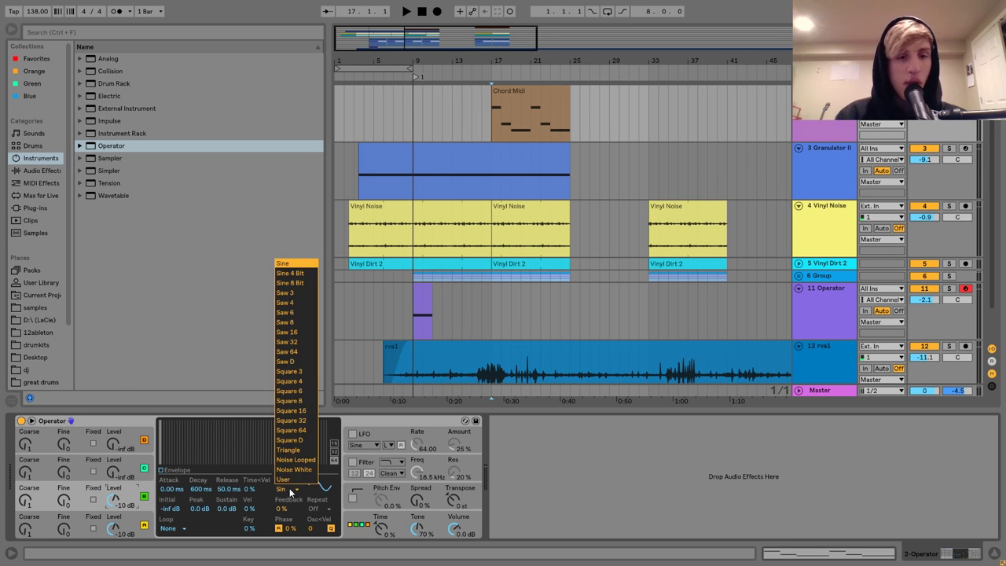
{"action": "left_click", "coordinate": [293, 362]}
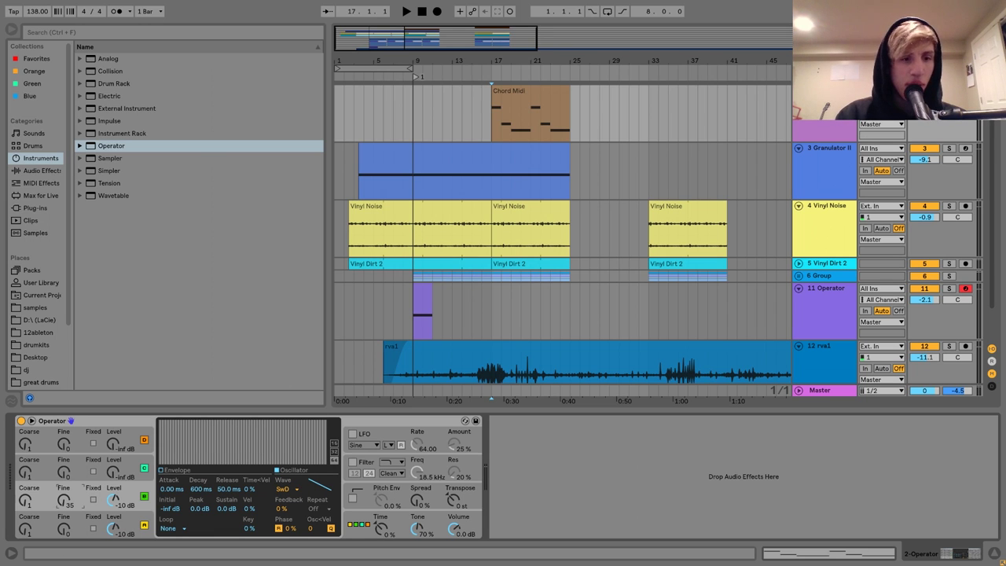
{"action": "left_click_drag", "start_coordinate": [66, 501], "coordinate": [66, 479]}
{"action": "left_click", "coordinate": [353, 462]}
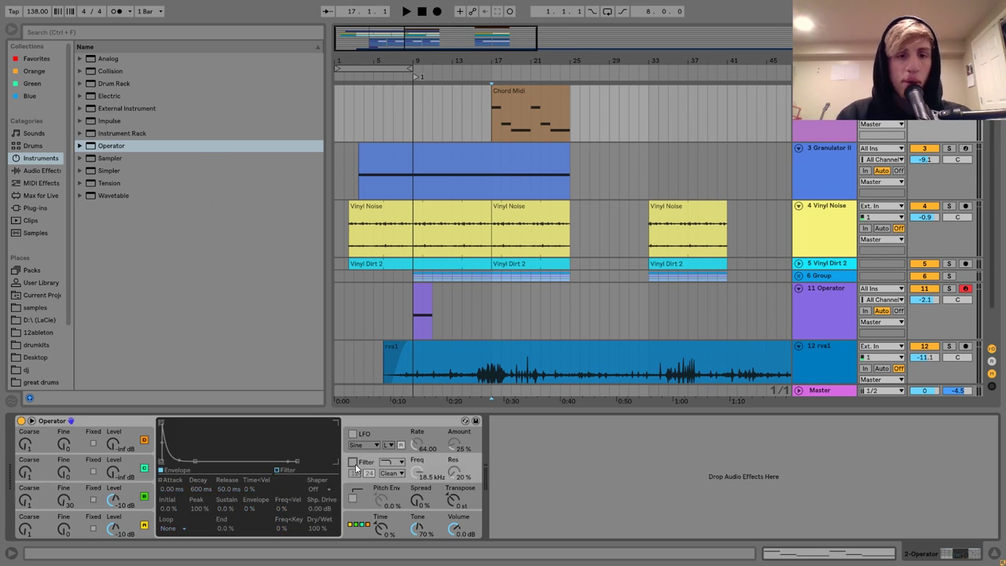
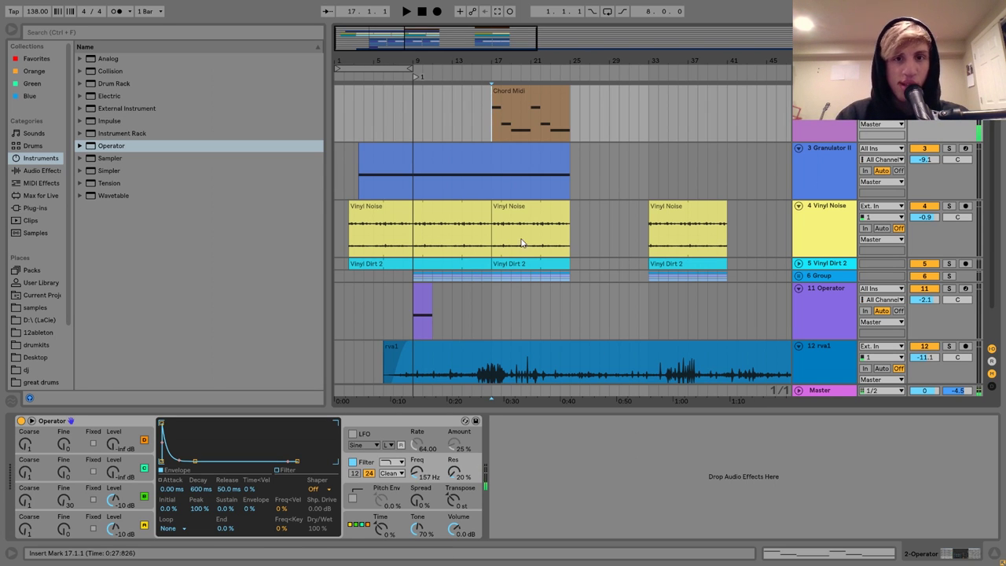
Transpose all bass notes in the Chord Midi clip down one octave to D#0–A#0 and return to the Operator device during playback
{"action": "double_click", "coordinate": [523, 93]}
{"action": "left_click_drag", "start_coordinate": [264, 349], "coordinate": [252, 493]}
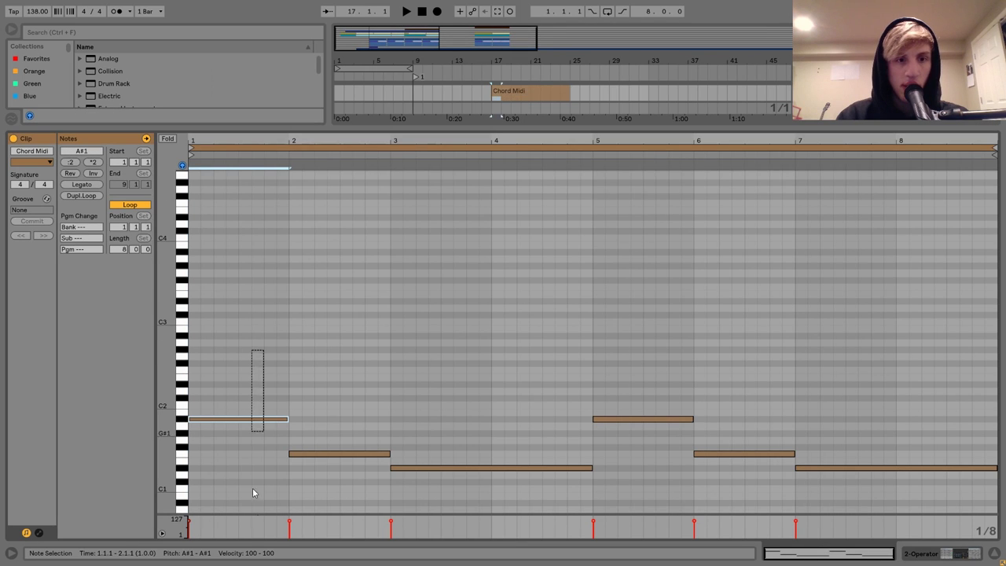
{"action": "key", "text": "ctrl+a"}
{"action": "key", "text": "shift+Down"}
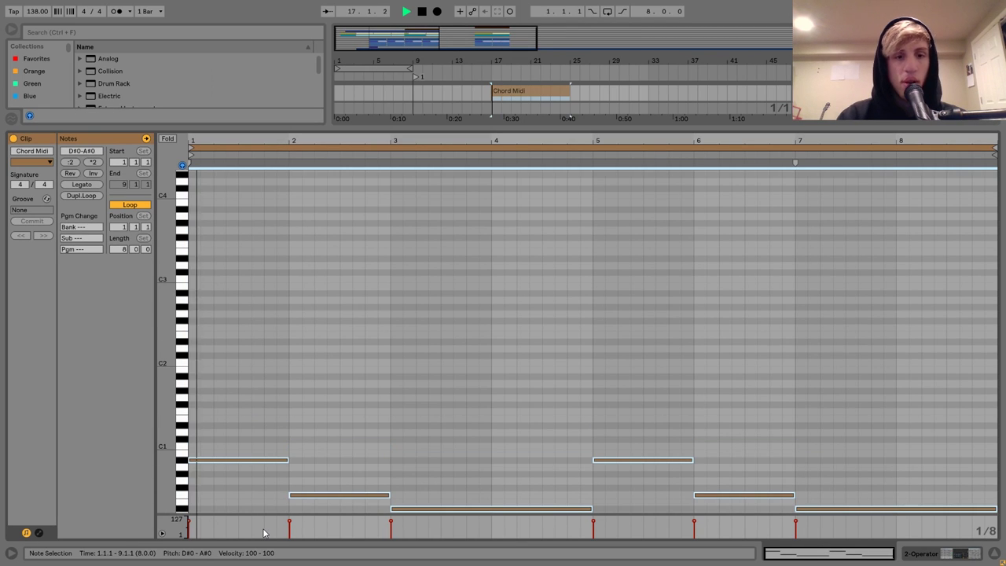
{"action": "left_click", "coordinate": [950, 556]}
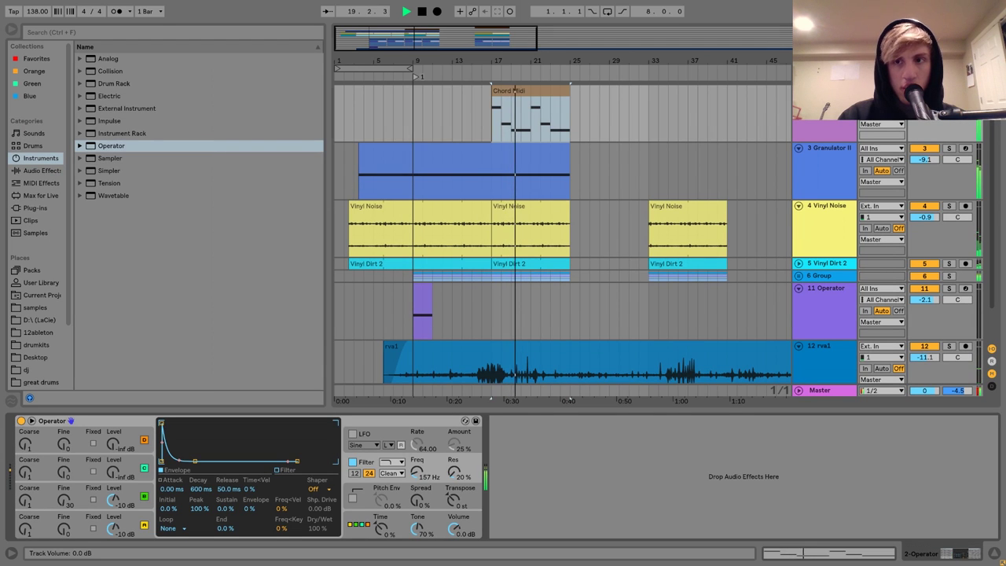
Try the bass notes up at D#2–A#2 during playback, and move them back down to D#0–A#0
{"action": "left_click", "coordinate": [522, 93]}
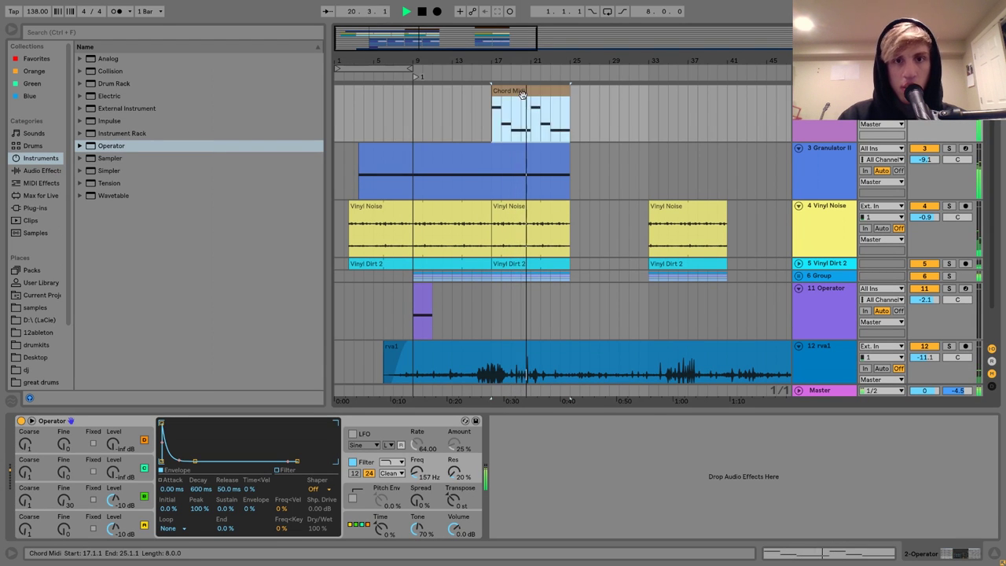
{"action": "double_click", "coordinate": [522, 93]}
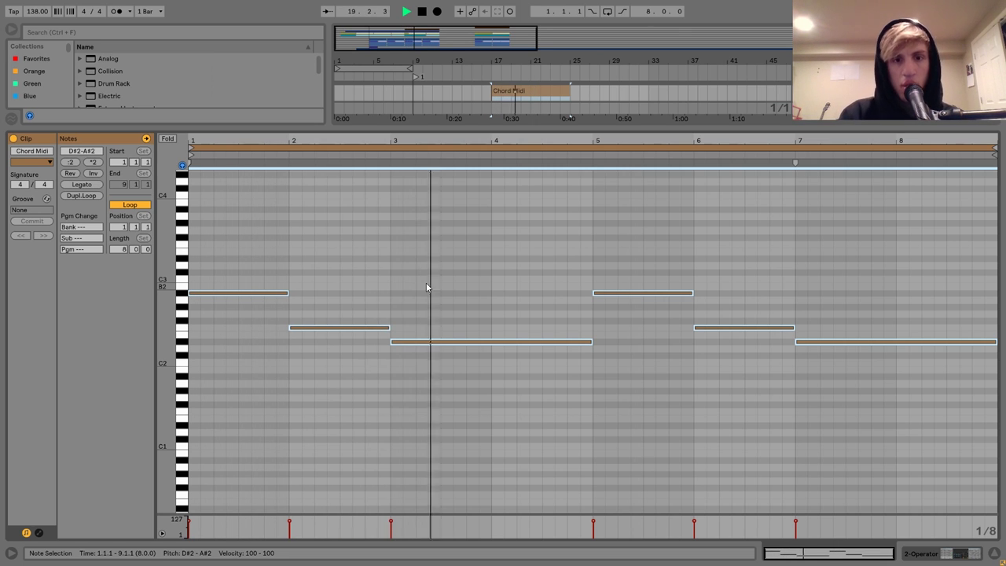
{"action": "key", "text": "shift+Down"}
{"action": "key", "text": "shift+Down"}
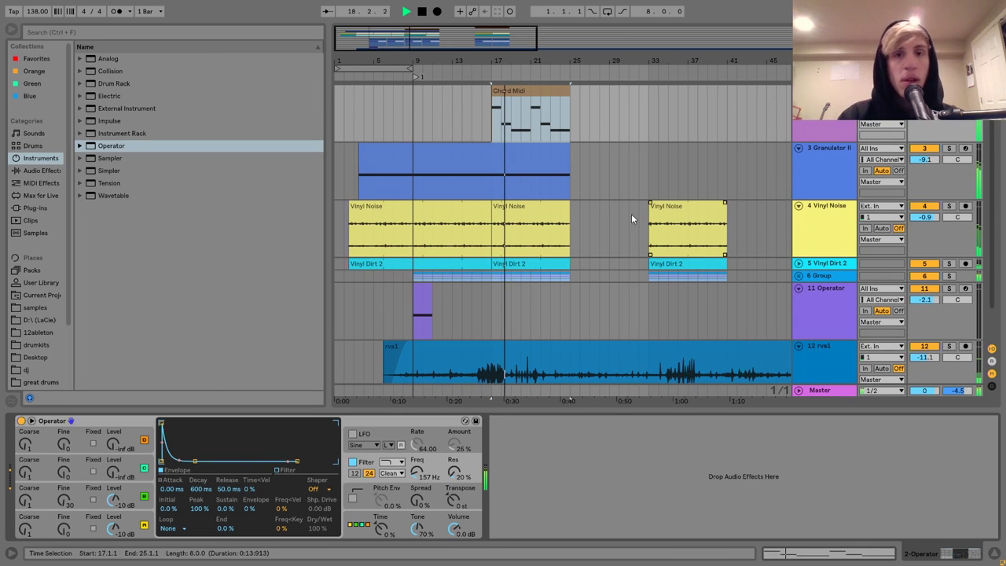
Add a D#1 note to the bass clip from 4.2.1 to the start of bar 5, and stop playback
{"action": "left_click", "coordinate": [512, 92]}
{"action": "scroll", "coordinate": [512, 92], "scroll_direction": "up", "scroll_amount": 3}
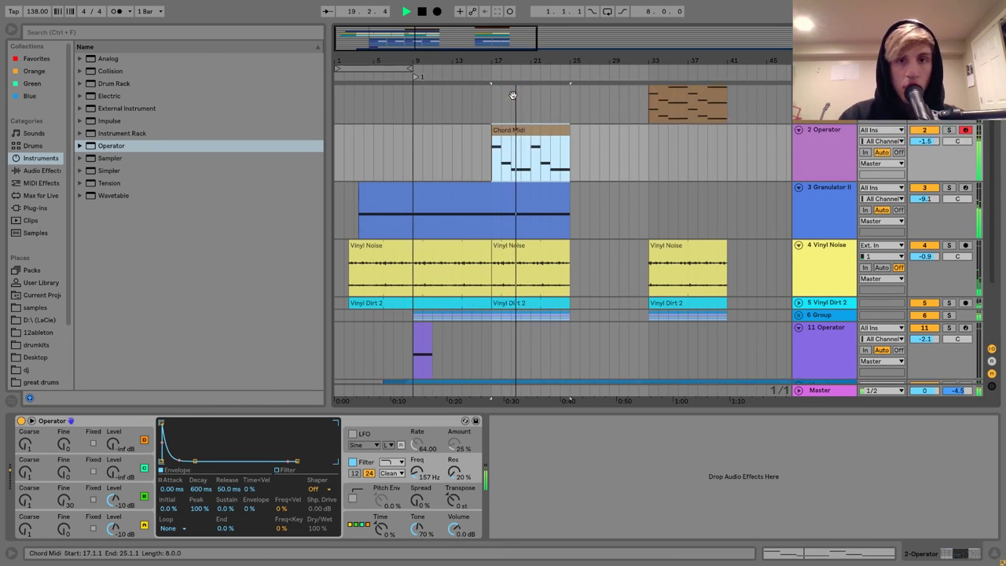
{"action": "double_click", "coordinate": [521, 135]}
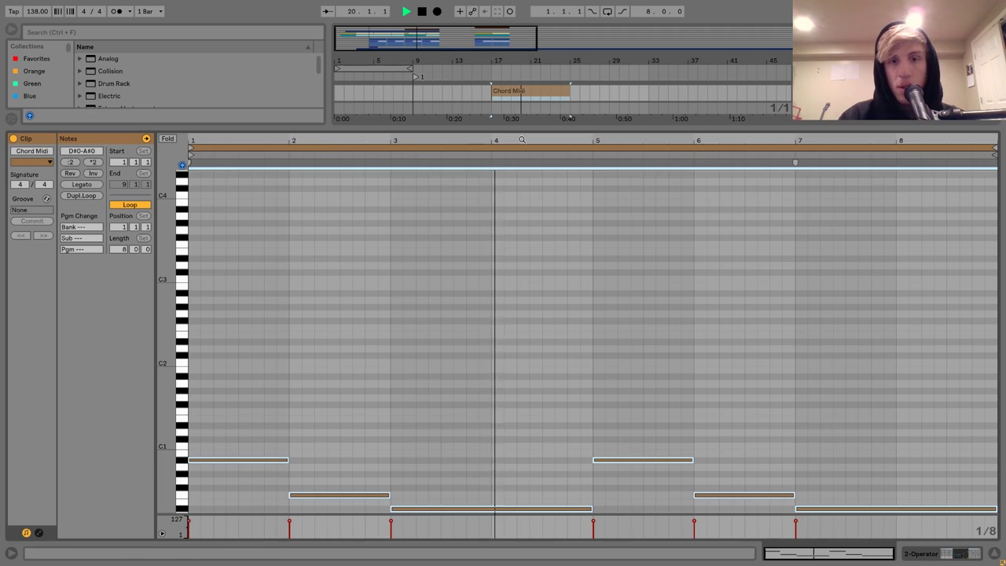
{"action": "double_click", "coordinate": [521, 503]}
{"action": "key", "text": "shift+Up"}
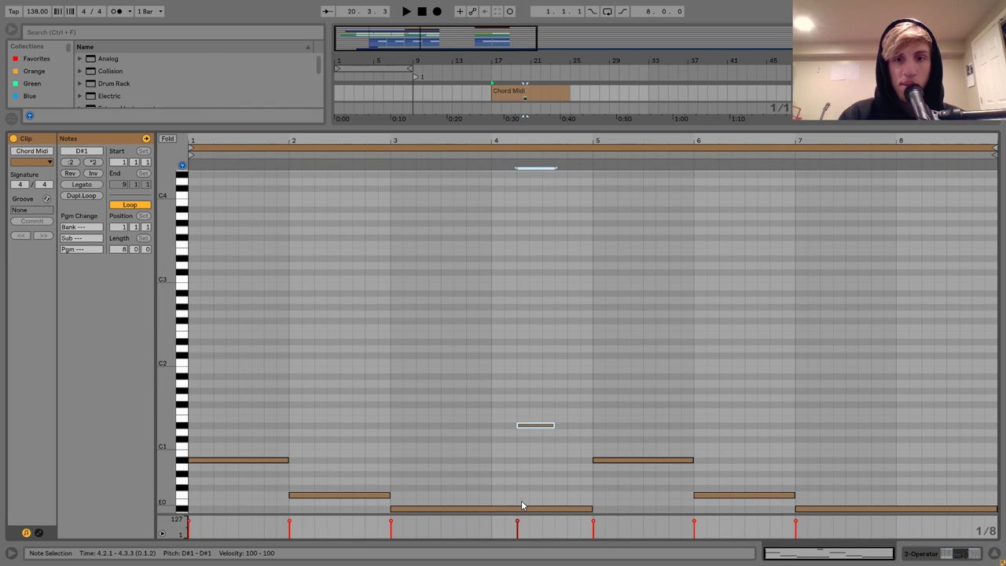
Add a D#1 note from 8.2.1 and a D#2 note from about 8.3.3, both lasting to the end of the bass clip
{"action": "double_click", "coordinate": [924, 503]}
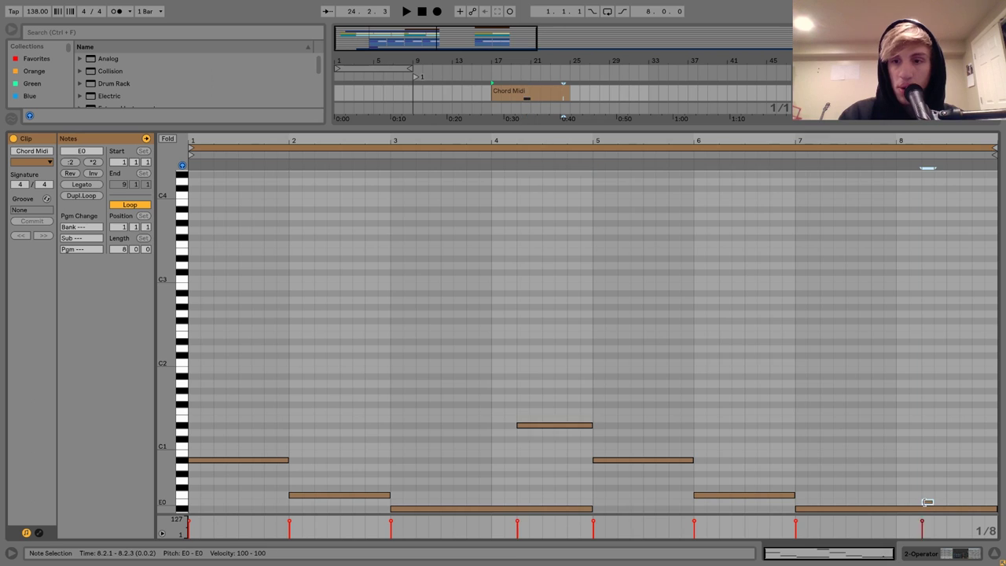
{"action": "key", "text": "shift+Up"}
{"action": "key", "text": "Down"}
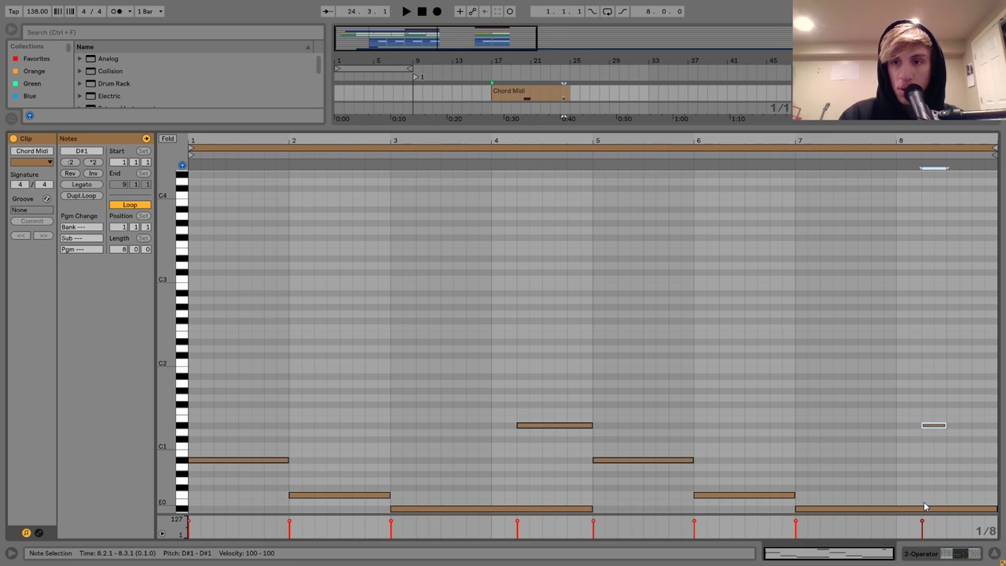
{"action": "double_click", "coordinate": [962, 454]}
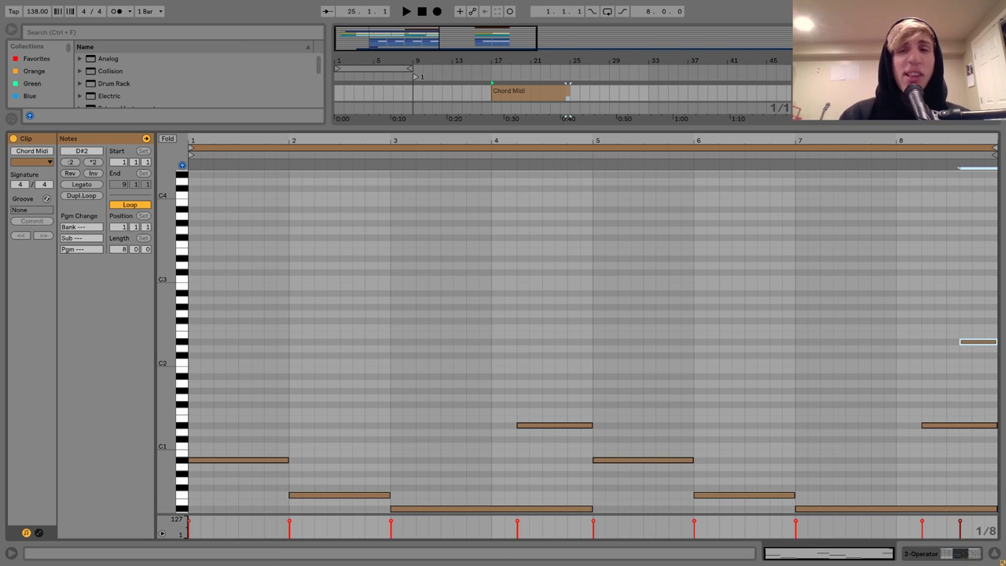
{"action": "key", "text": "shift+Tab"}
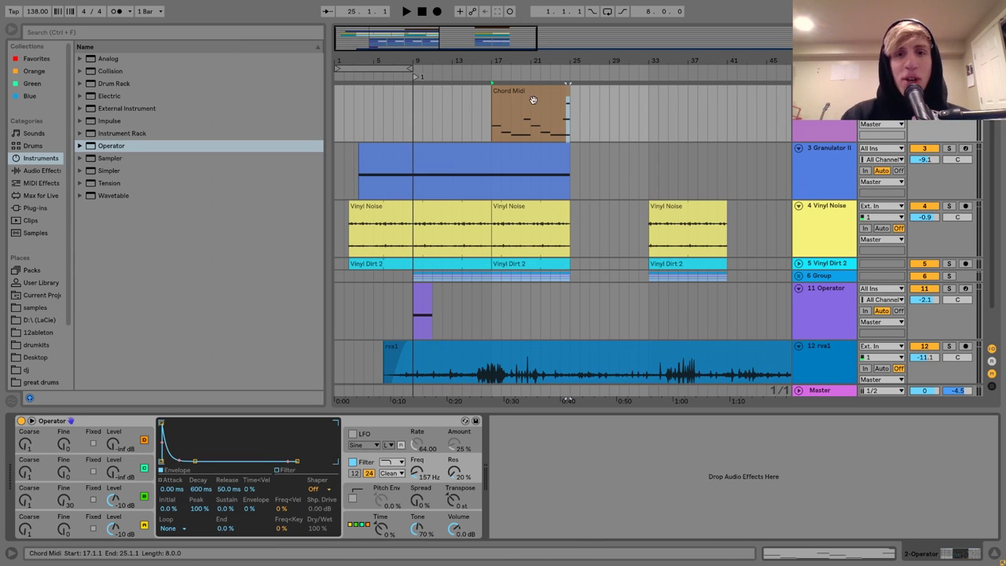
{"action": "double_click", "coordinate": [533, 99]}
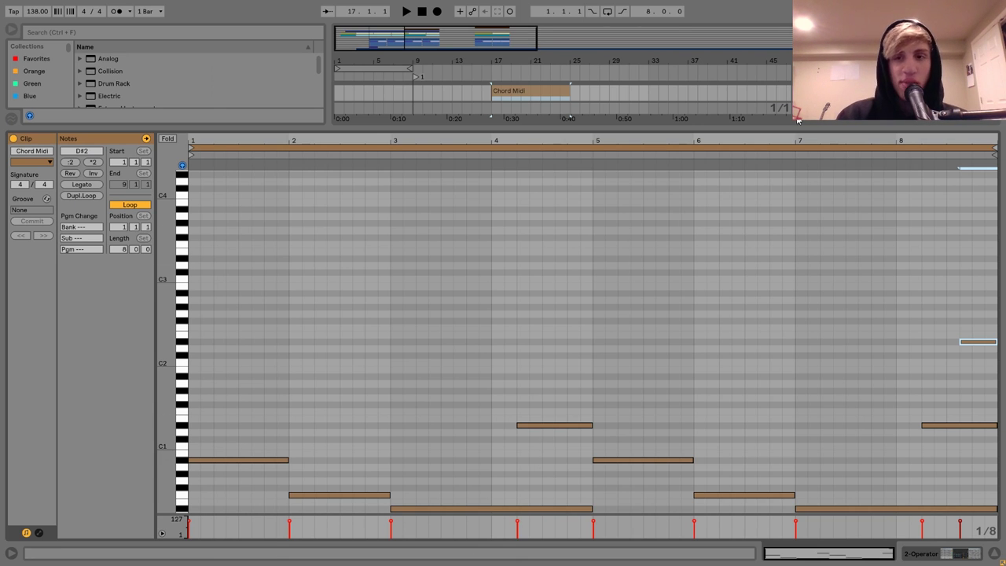
{"action": "key", "text": "shift+Tab"}
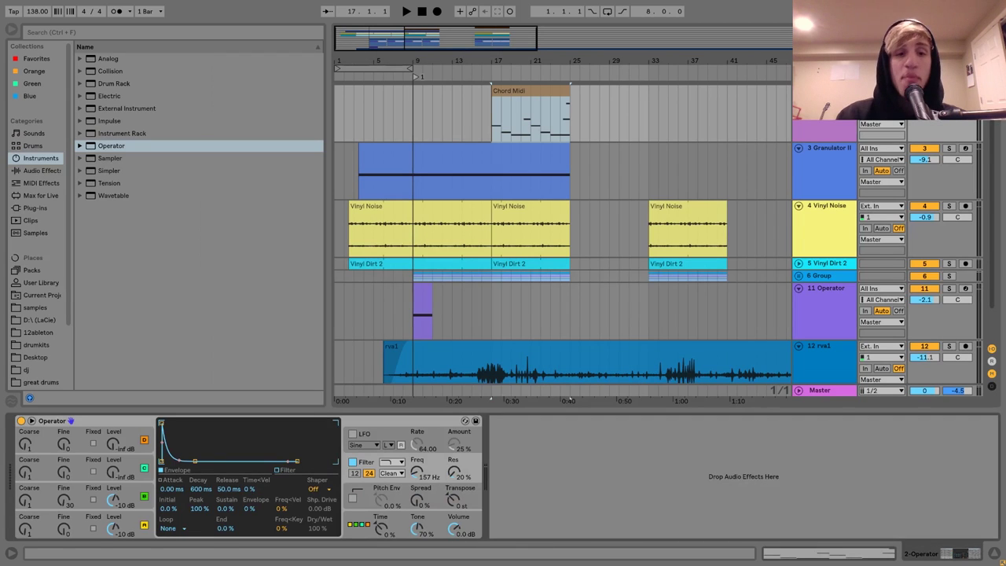
Set the bass Operator to 1 voice and turn on Glide with a time of 178 ms
{"action": "left_click", "coordinate": [361, 524]}
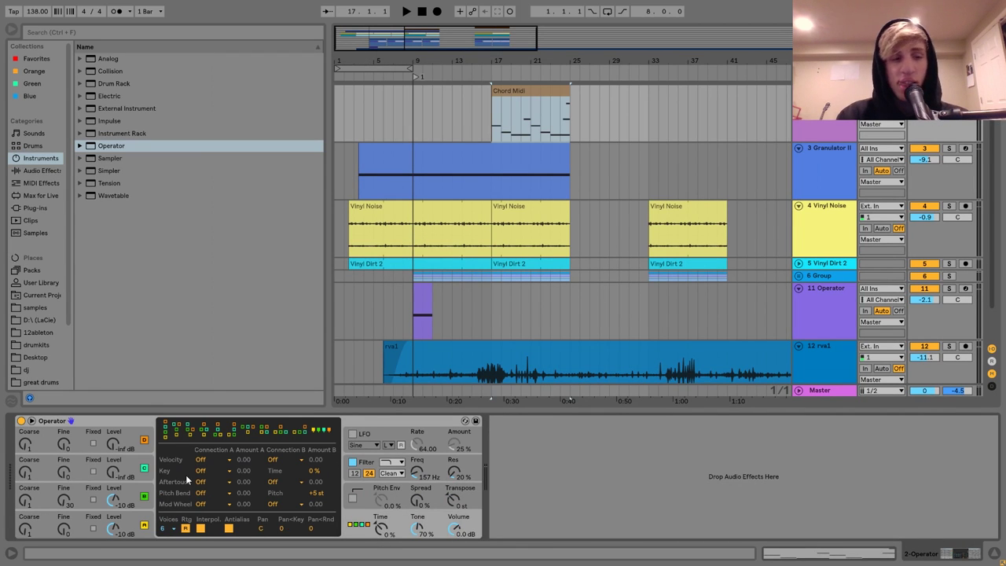
{"action": "left_click", "coordinate": [167, 529]}
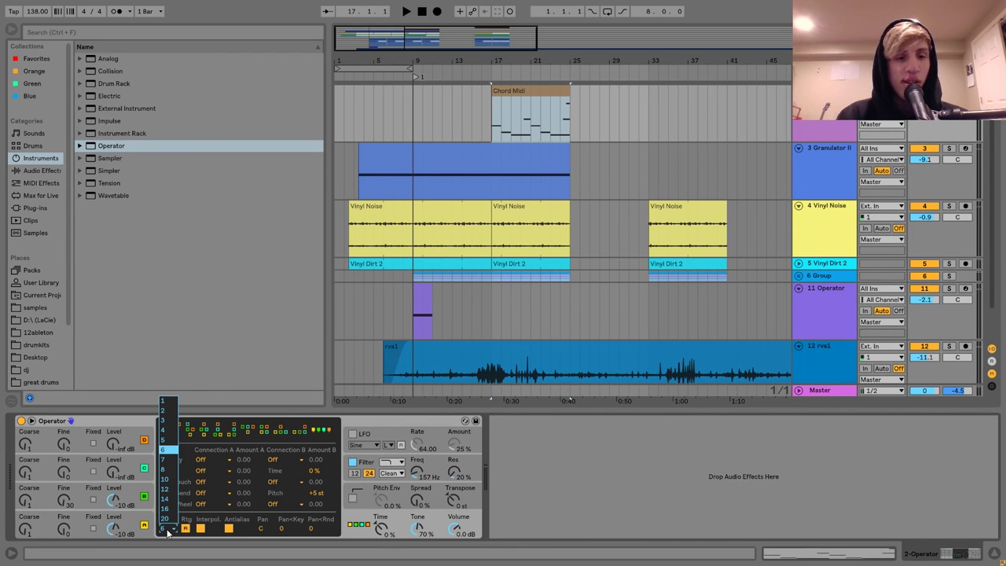
{"action": "left_click", "coordinate": [166, 404]}
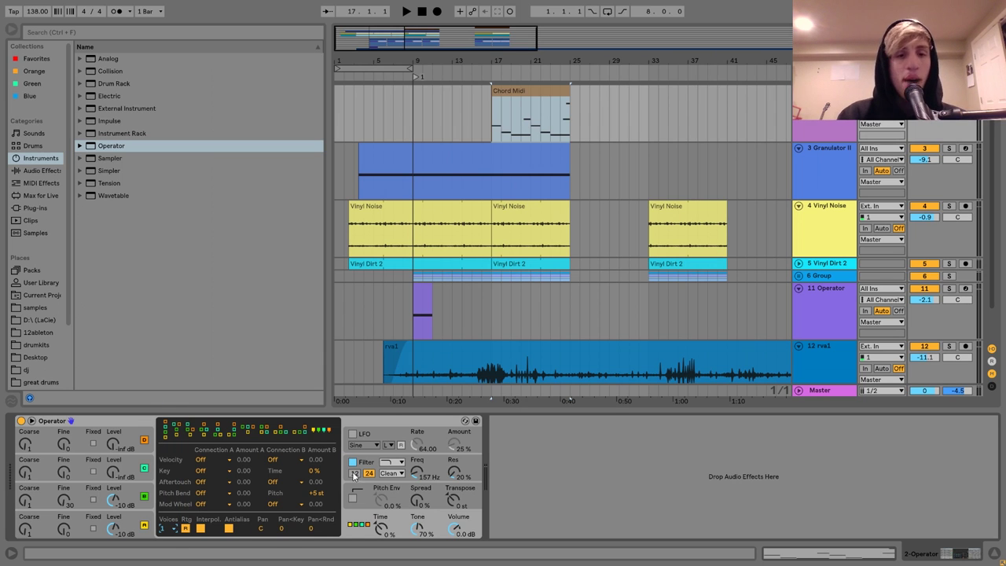
{"action": "left_click", "coordinate": [354, 492]}
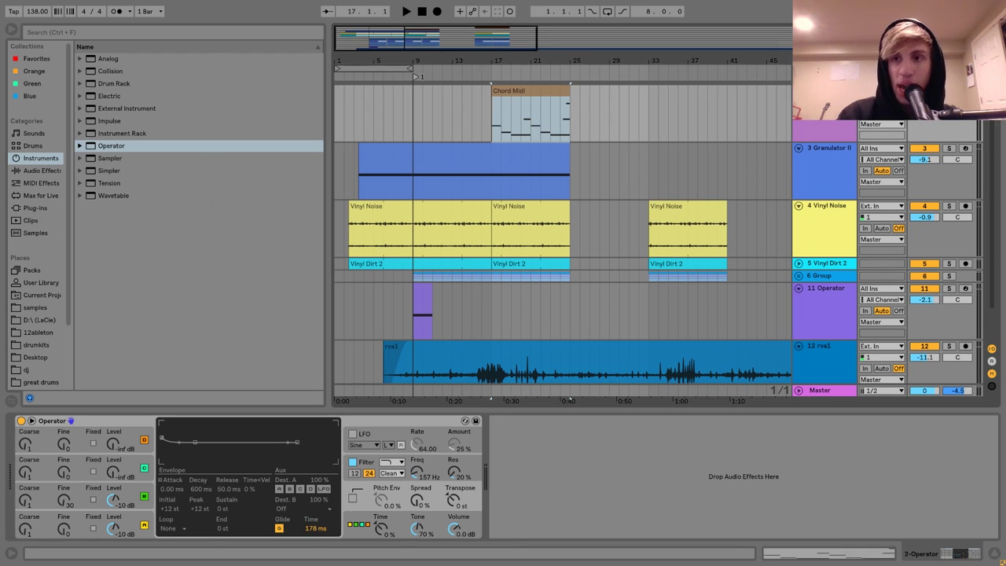
Play the arrangement from bar 20 to audition the gliding bass line
{"action": "left_click", "coordinate": [538, 121]}
{"action": "left_click", "coordinate": [520, 135]}
{"action": "key", "text": "space"}
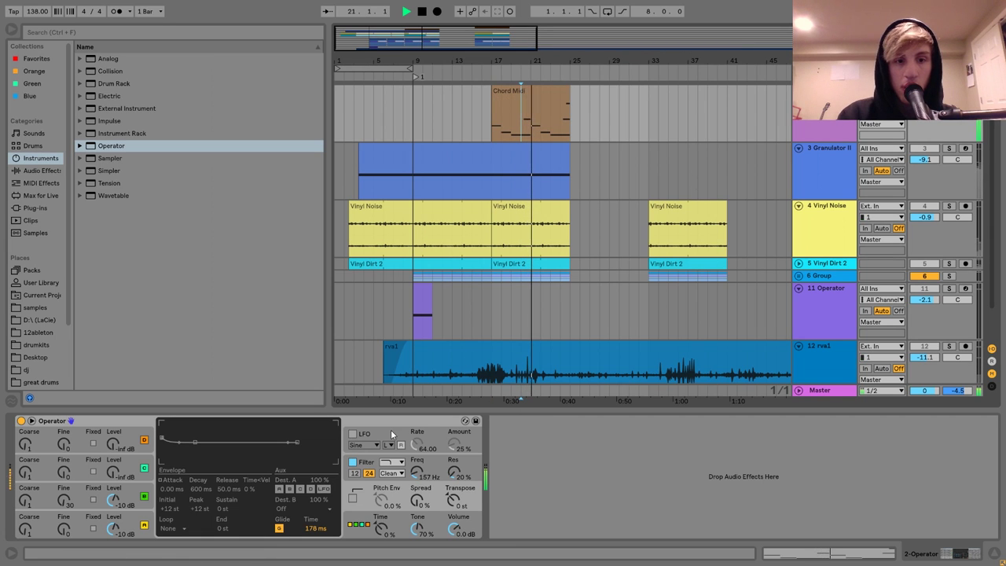
Lengthen the bass Operator's Glide time to 331 ms while the bass line plays
{"action": "left_click", "coordinate": [312, 530]}
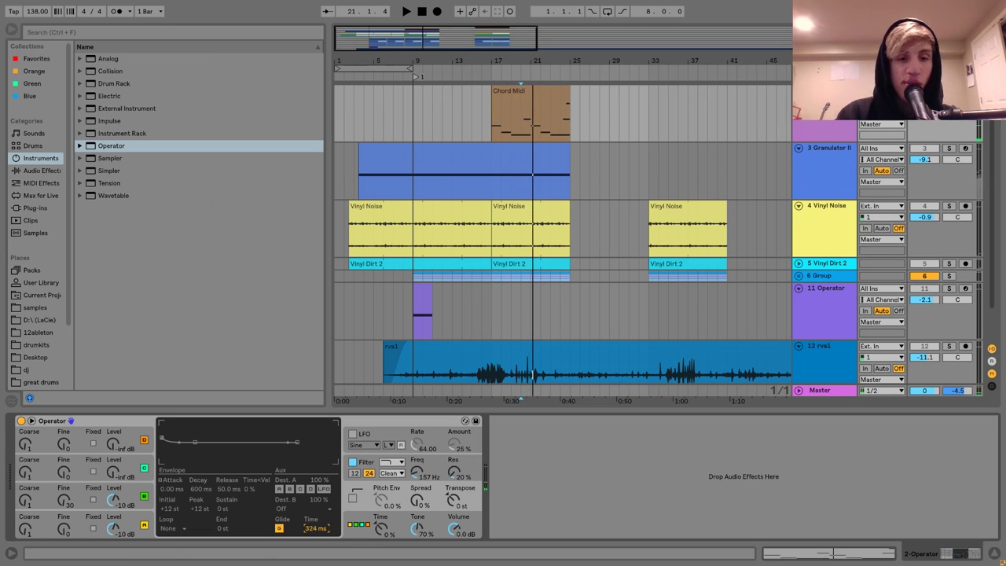
{"action": "key", "text": "space"}
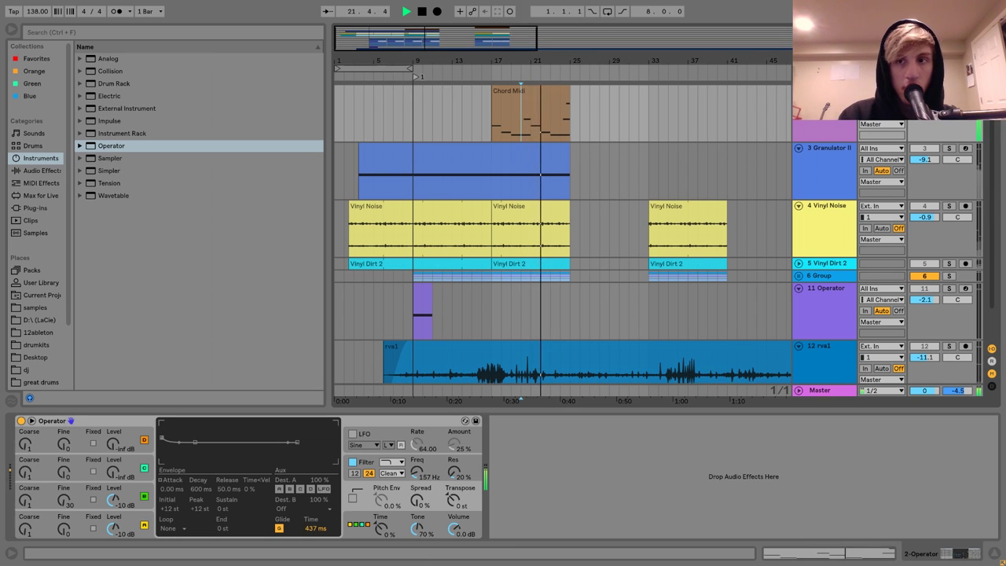
{"action": "left_click_drag", "start_coordinate": [315, 528], "coordinate": [316, 531]}
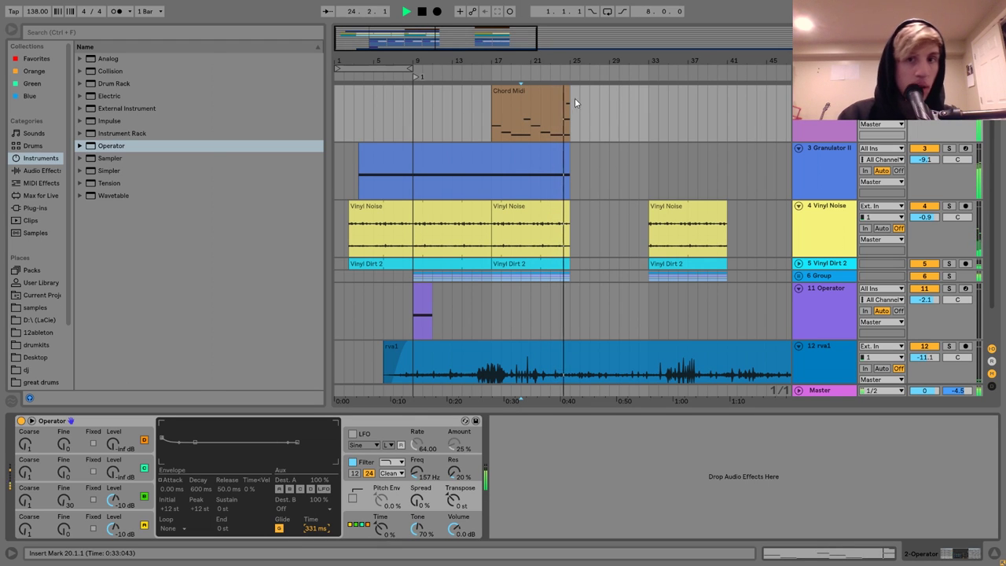
Duplicate the eight-bar bass clip so the copy starts at bar 25, and open the original clip's notes for editing
{"action": "left_click", "coordinate": [554, 93]}
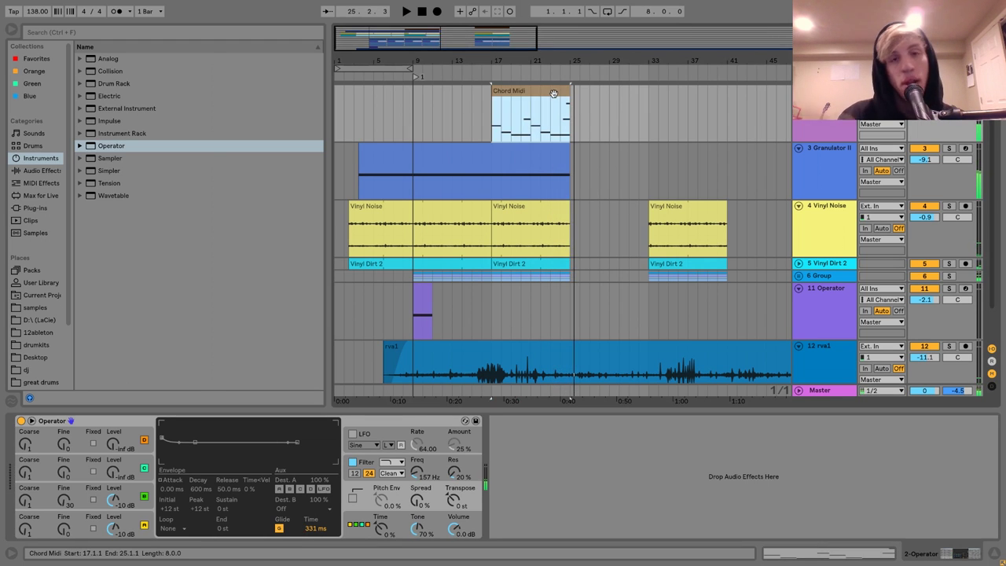
{"action": "key", "text": "ctrl+d"}
{"action": "double_click", "coordinate": [505, 91]}
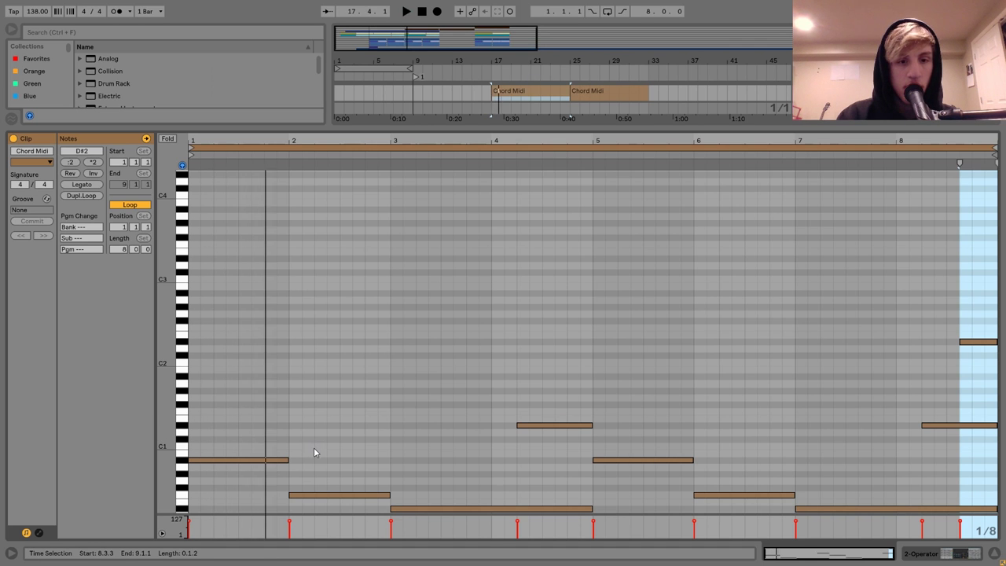
Try the bass note in bar 2 of the clip at other pitches, including G0, F#0 and D#0, during playback
{"action": "left_click", "coordinate": [314, 494]}
{"action": "key", "text": "Up"}
{"action": "key", "text": "Up"}
{"action": "key", "text": "Up"}
{"action": "key", "text": "space"}
{"action": "key", "text": "Down"}
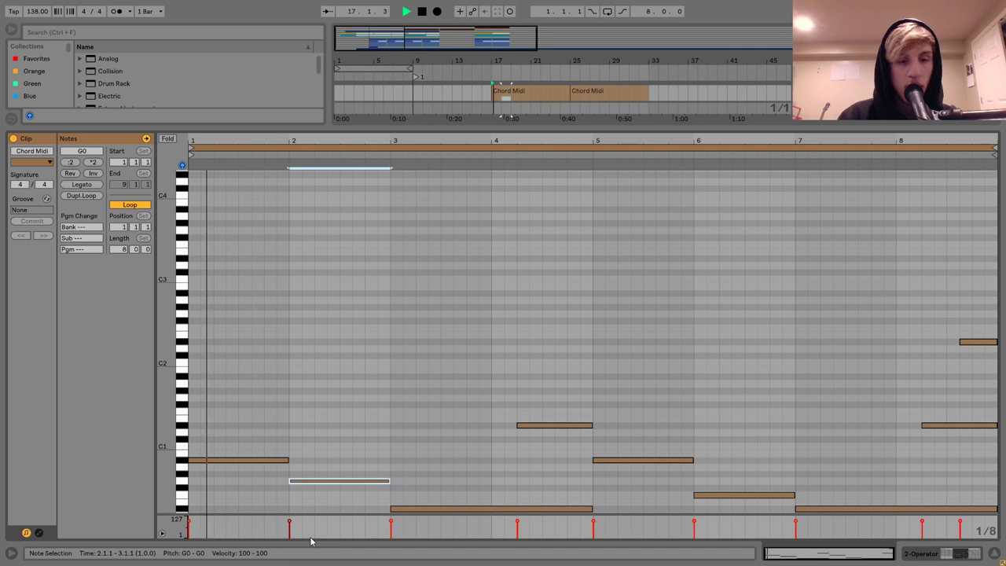
{"action": "key", "text": "Down"}
{"action": "key", "text": "Down"}
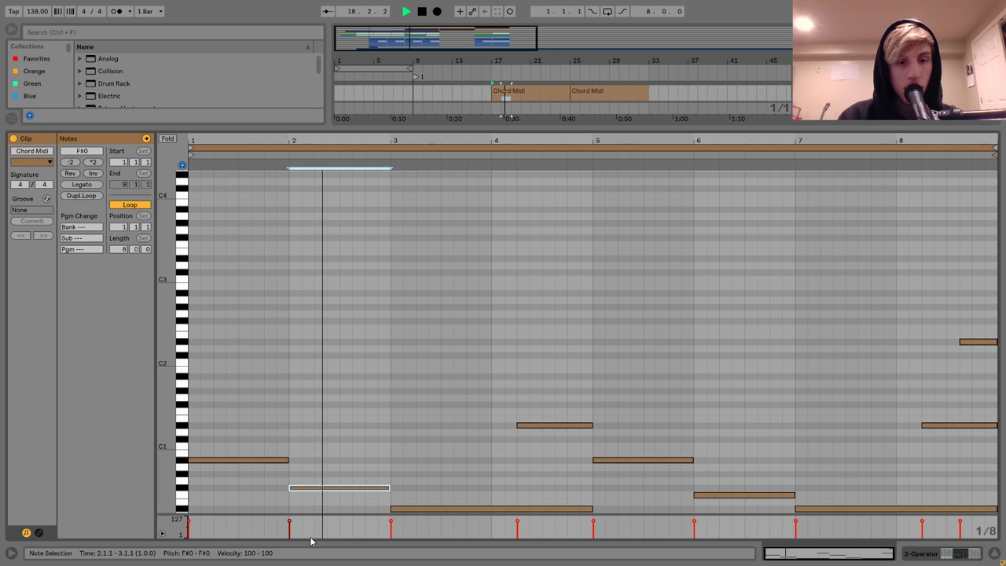
{"action": "key", "text": "Down"}
{"action": "key", "text": "Down"}
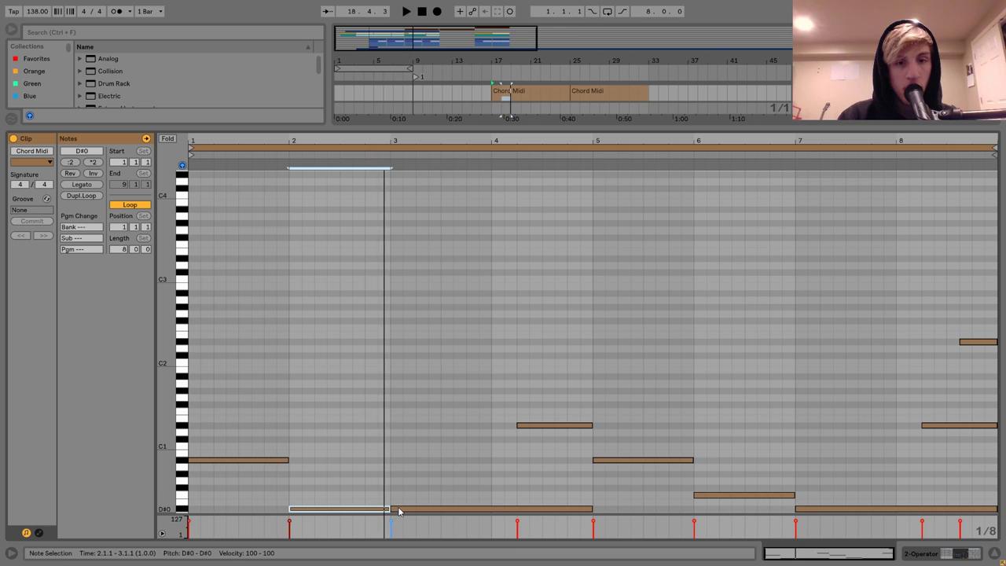
Delete the bar 2 bass note, extend the opening A#0 note to the start of bar 3, and play the clip
{"action": "key", "text": "Delete"}
{"action": "left_click", "coordinate": [284, 460]}
{"action": "key", "text": "space"}
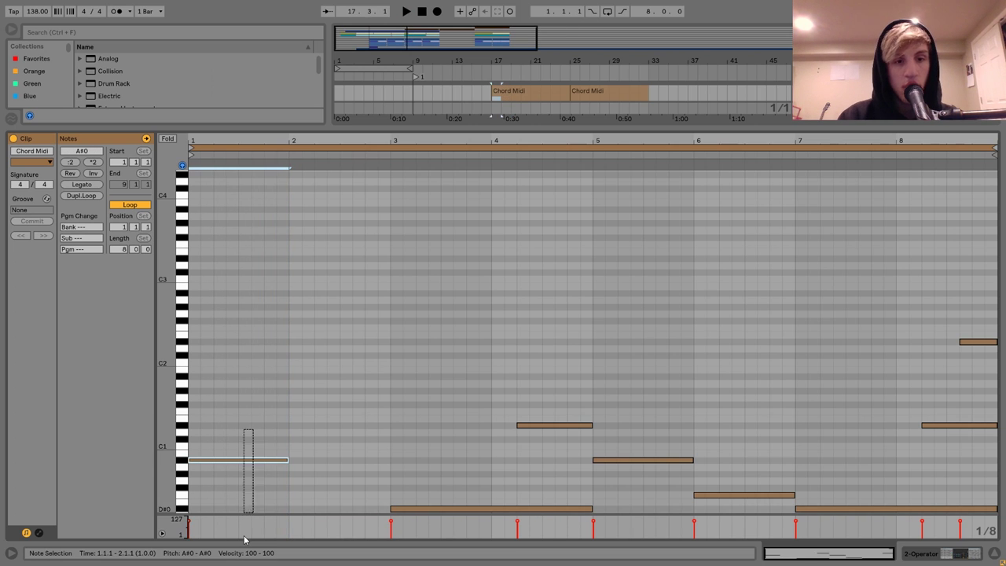
{"action": "key", "text": "space"}
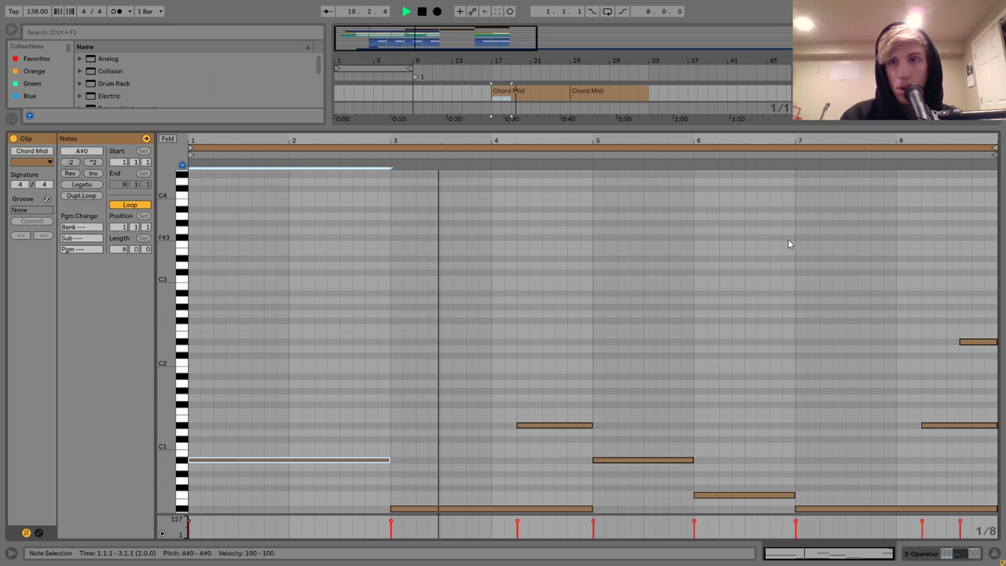
{"action": "left_click", "coordinate": [550, 358]}
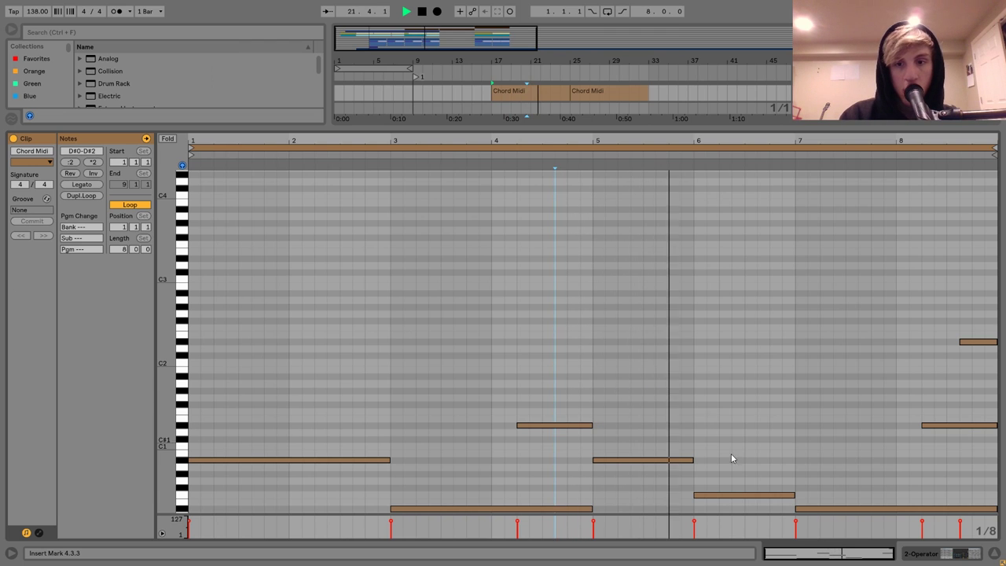
Remove the bass note in bar 6, extend the A#0 note from bar 5 to bar 7, and return to the device view
{"action": "key", "text": "space"}
{"action": "left_click_drag", "start_coordinate": [679, 438], "coordinate": [659, 514]}
{"action": "key", "text": "shift+Right"}
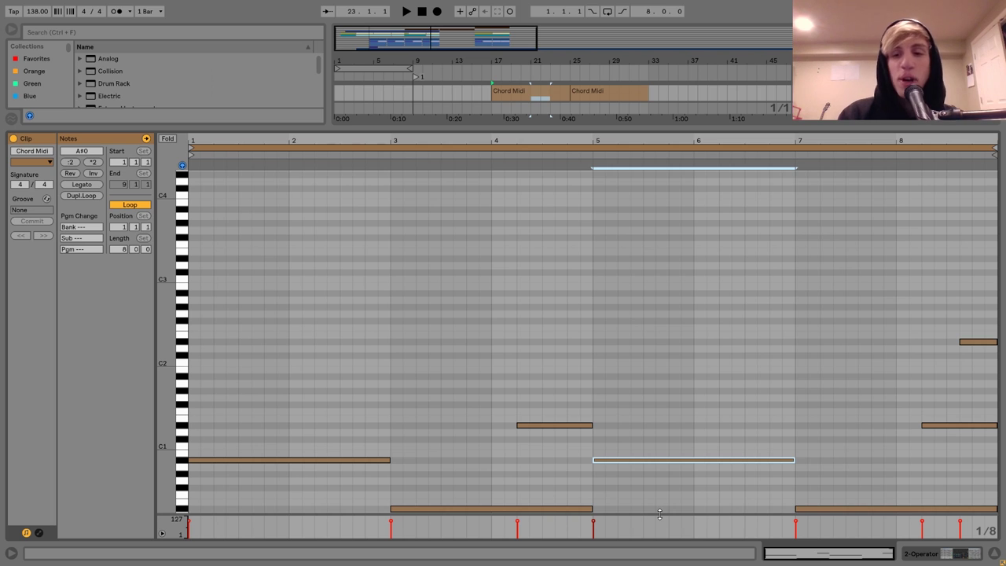
{"action": "left_click", "coordinate": [967, 555]}
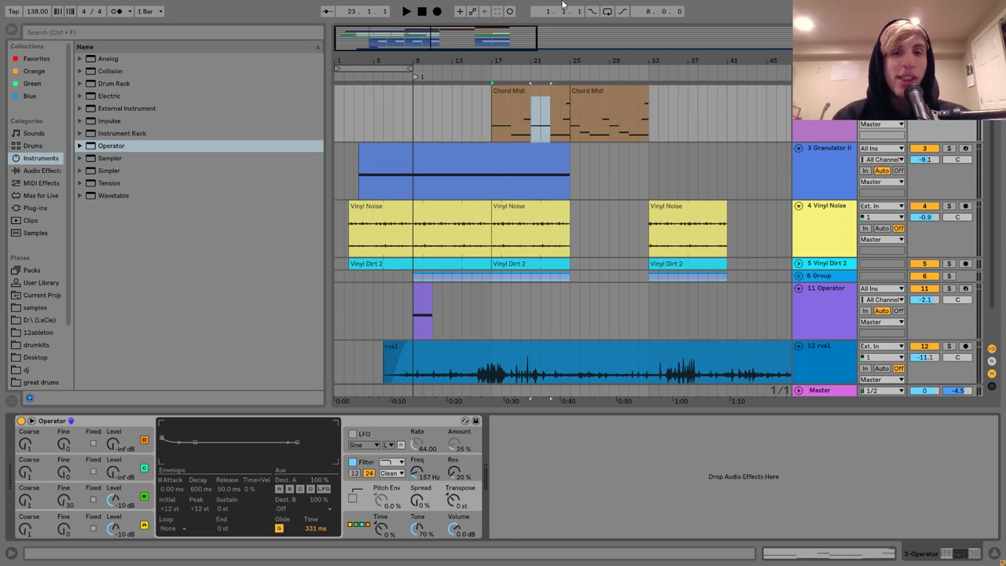
Move the second bass clip from bar 25 to bar 33 beneath the chord clip, then hide the device view and stop playback
{"action": "left_click", "coordinate": [535, 91]}
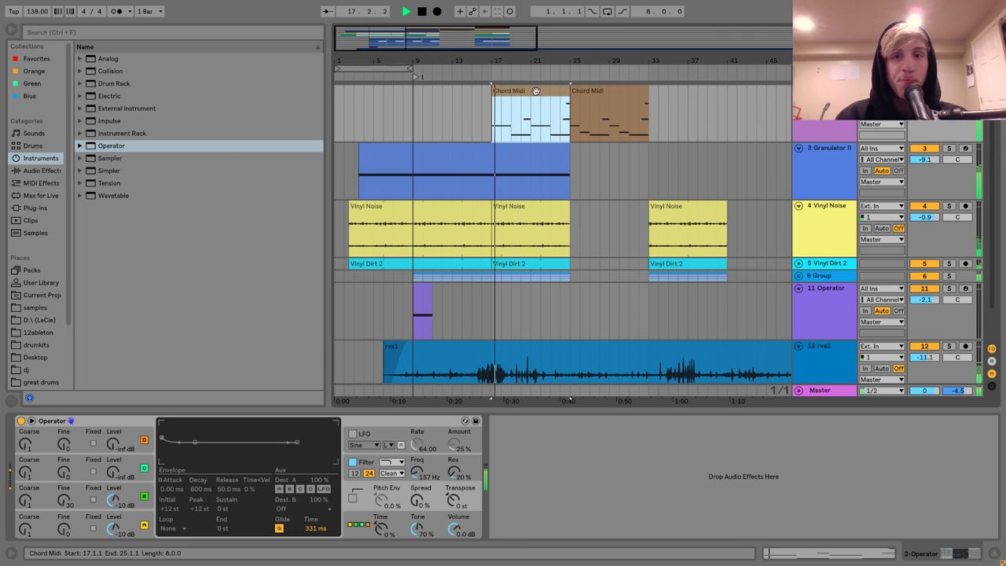
{"action": "scroll", "coordinate": [535, 91], "scroll_direction": "up", "scroll_amount": 2}
{"action": "left_click_drag", "start_coordinate": [600, 163], "coordinate": [678, 166]}
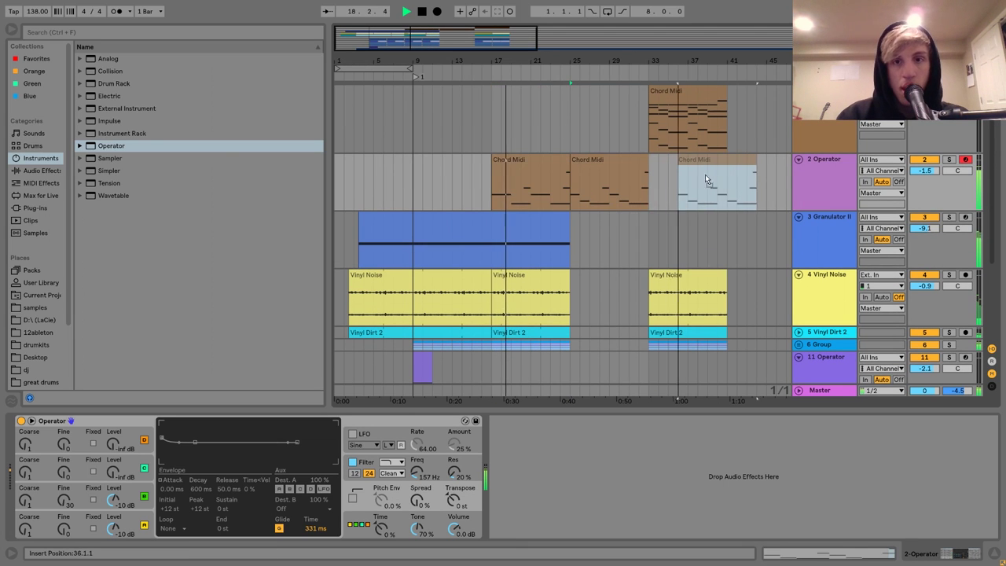
{"action": "left_click", "coordinate": [825, 182]}
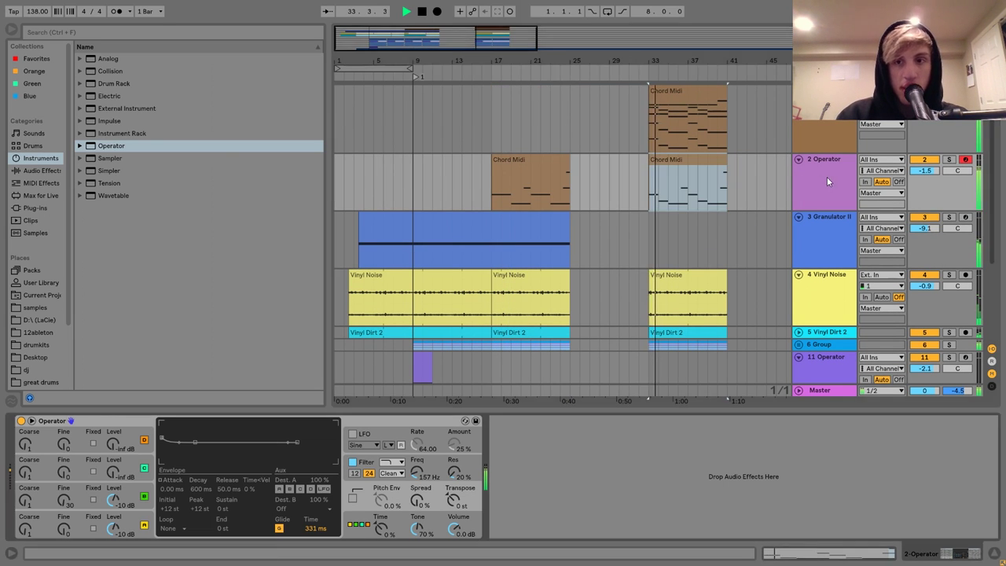
{"action": "left_click", "coordinate": [994, 555]}
{"action": "key", "text": "space"}
Play from bar 17 and lower the bass Operator track's volume to -3.4 dB
{"action": "left_click", "coordinate": [685, 313]}
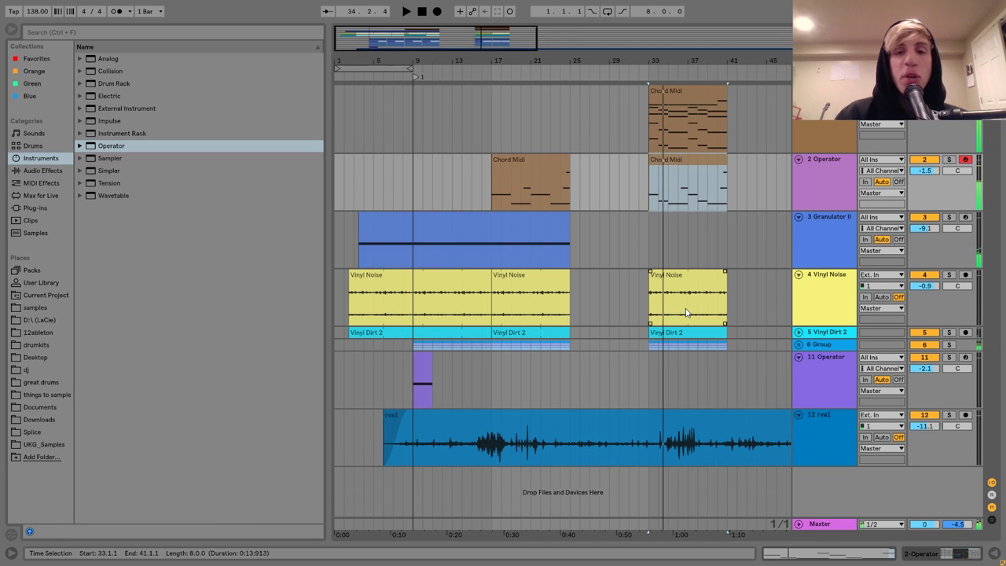
{"action": "left_click", "coordinate": [488, 248]}
{"action": "key", "text": "space"}
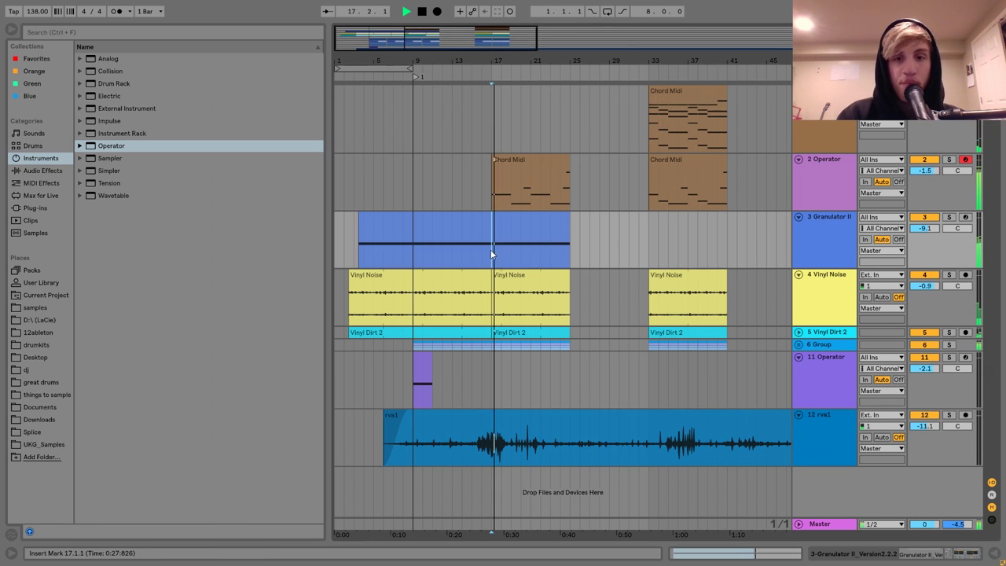
{"action": "left_click", "coordinate": [510, 167]}
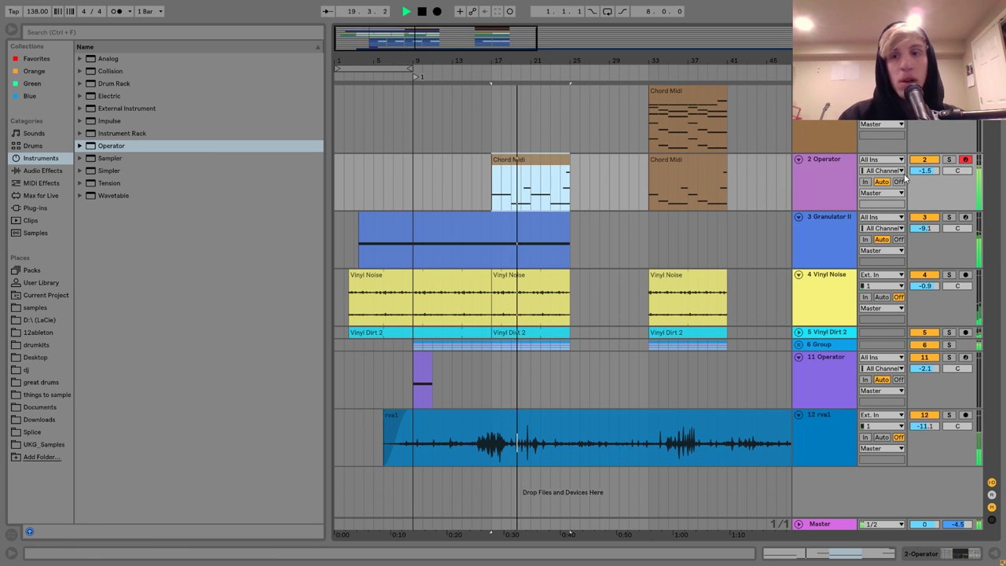
{"action": "left_click_drag", "start_coordinate": [924, 171], "coordinate": [924, 182]}
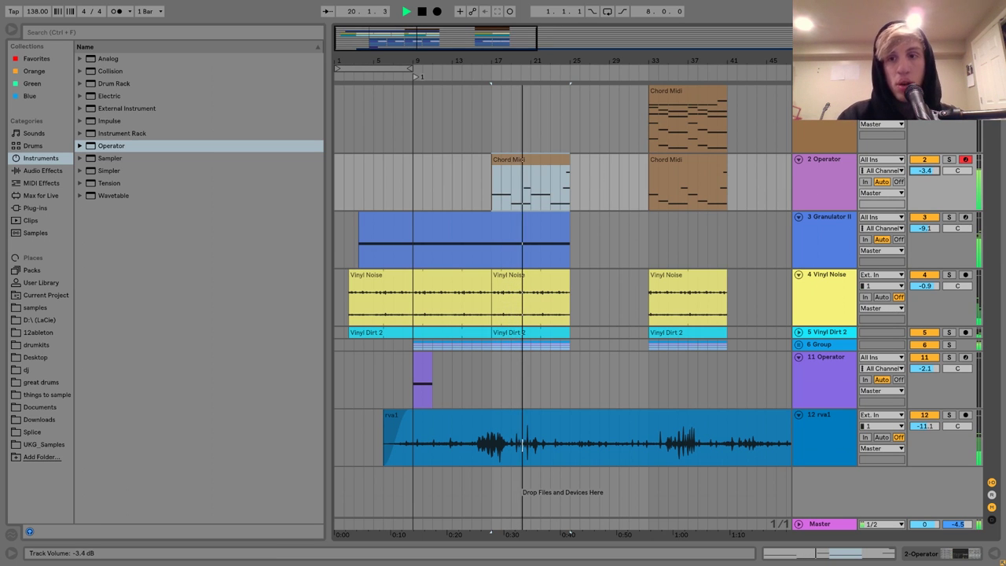
Fold the bass Operator and Vinyl Noise tracks, set the Granulator II track's volume to -17.3 dB, and replay from bar 17
{"action": "left_click", "coordinate": [799, 159]}
{"action": "left_click", "coordinate": [799, 171]}
{"action": "left_click", "coordinate": [798, 183]}
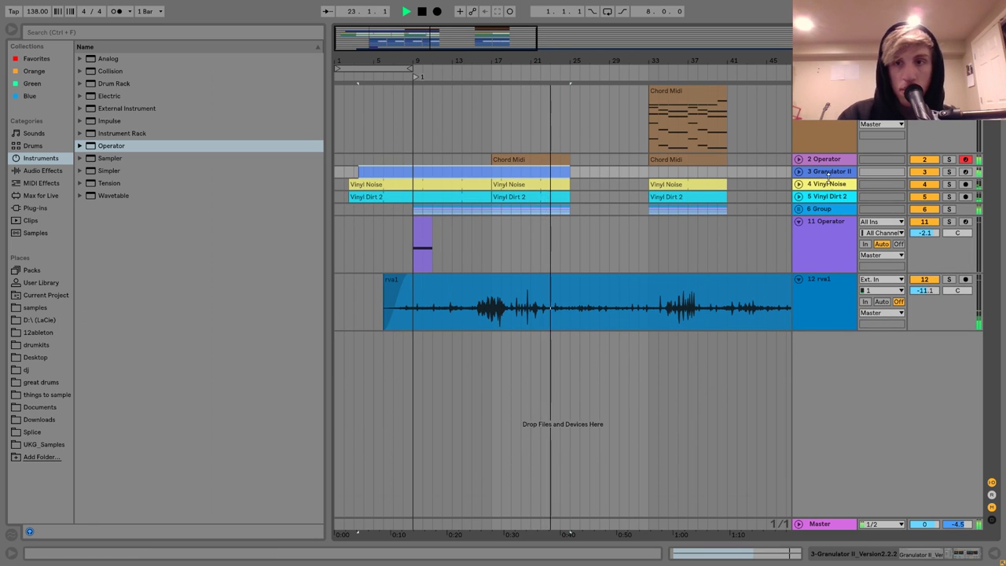
{"action": "left_click", "coordinate": [817, 171]}
{"action": "left_click", "coordinate": [798, 171]}
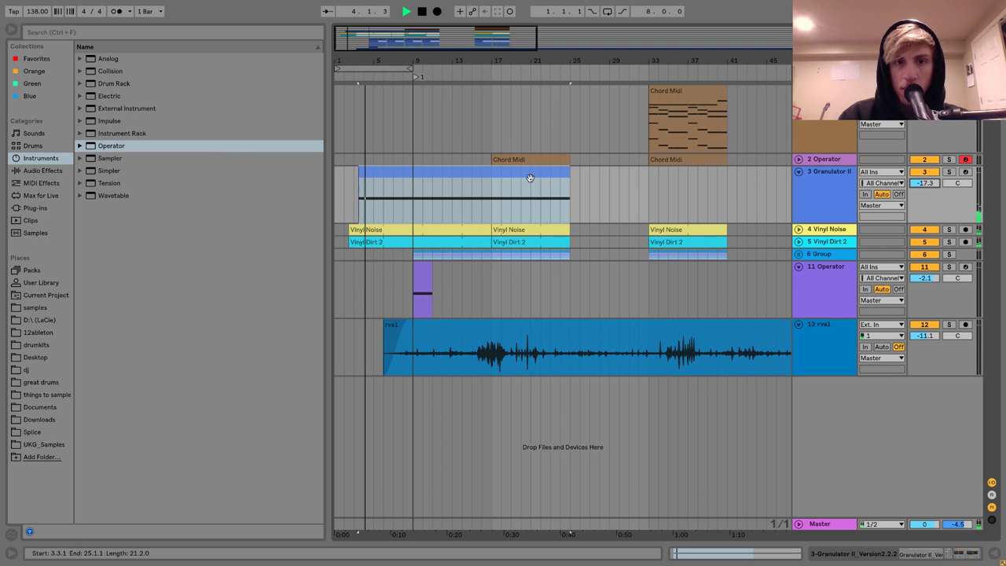
{"action": "left_click", "coordinate": [496, 215]}
{"action": "left_click", "coordinate": [489, 216]}
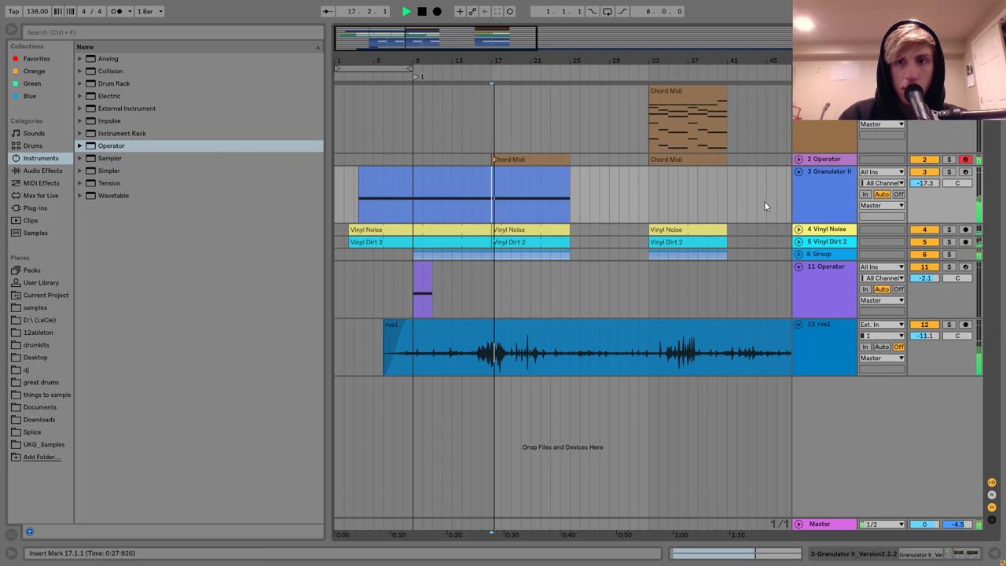
Add an Auto Pan between Utility and Reverb on the Granulator II track, set its Amount to 38.3 %, and hide the device view
{"action": "double_click", "coordinate": [818, 188]}
{"action": "left_click", "coordinate": [39, 170]}
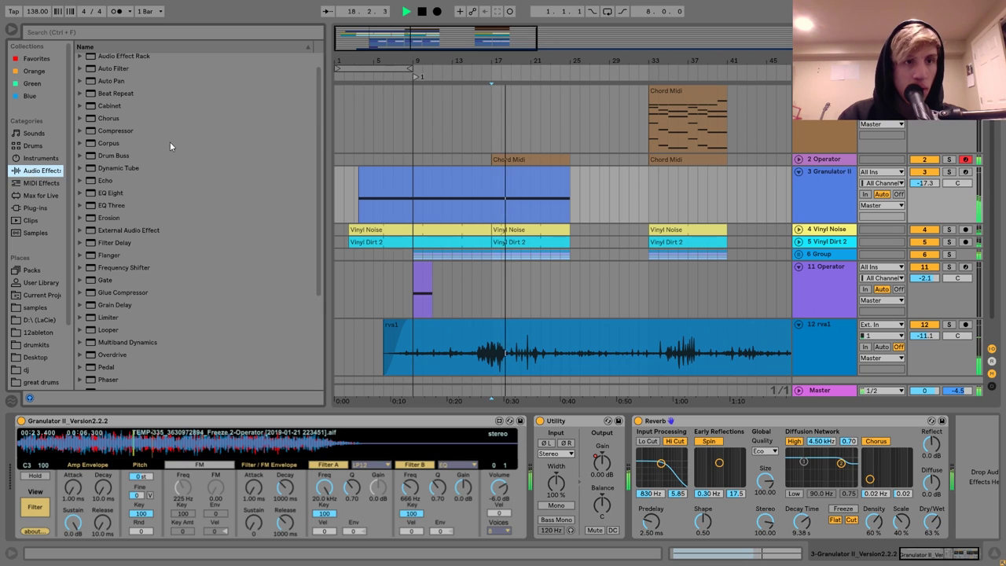
{"action": "left_click_drag", "start_coordinate": [104, 97], "coordinate": [637, 470]}
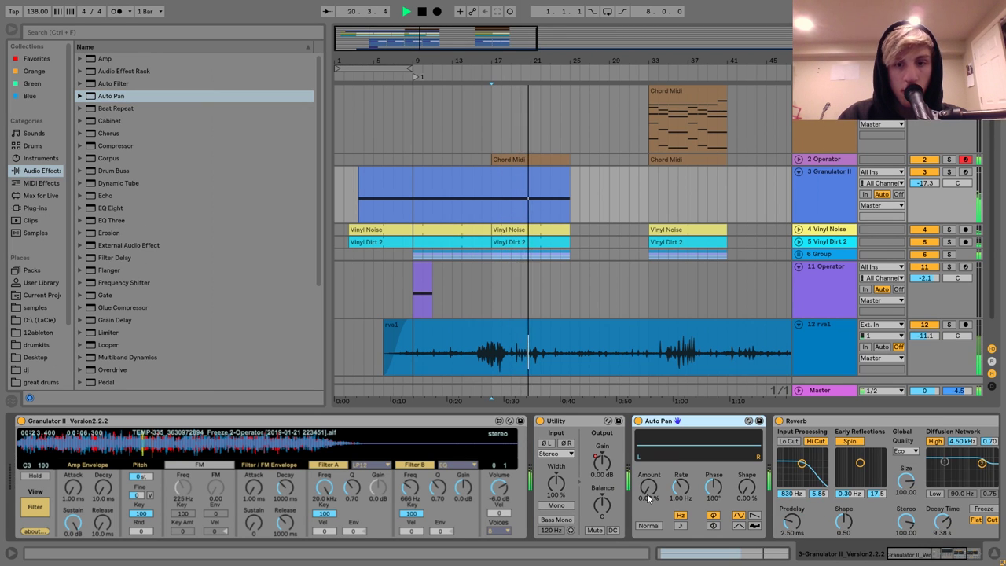
{"action": "key", "text": "ctrl+m"}
{"action": "key", "text": "ctrl+m"}
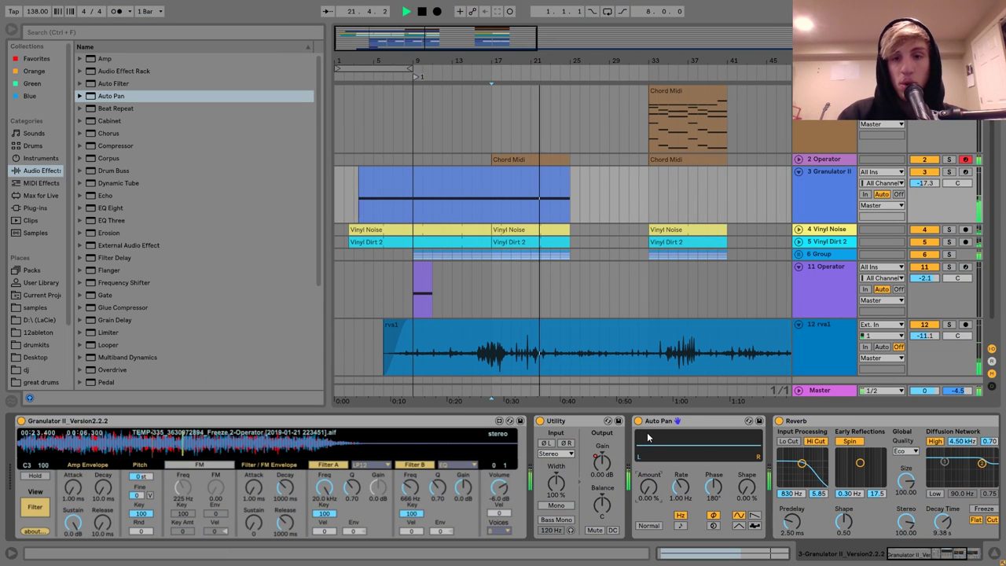
{"action": "key", "text": "space"}
{"action": "left_click_drag", "start_coordinate": [646, 499], "coordinate": [646, 492]}
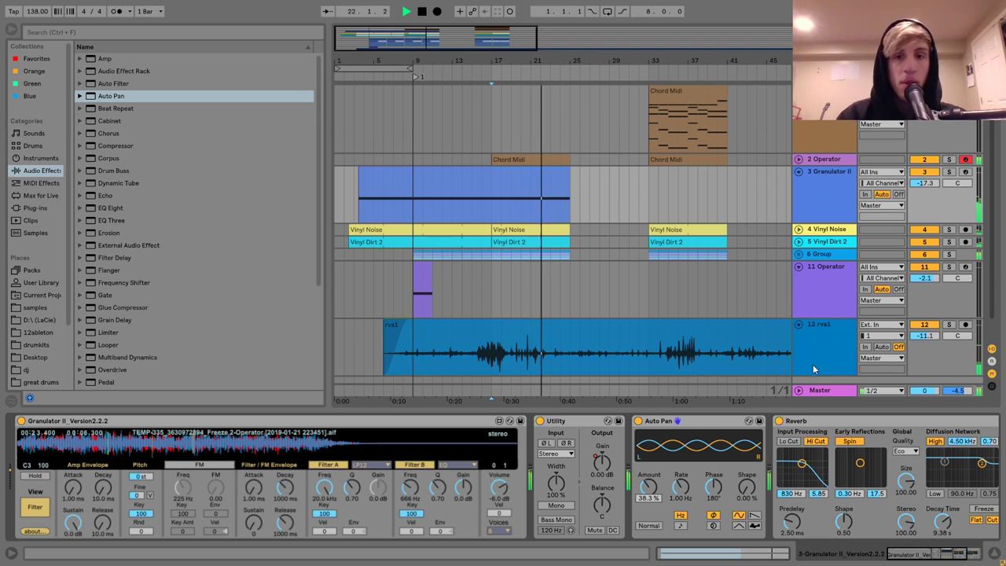
{"action": "left_click", "coordinate": [992, 554]}
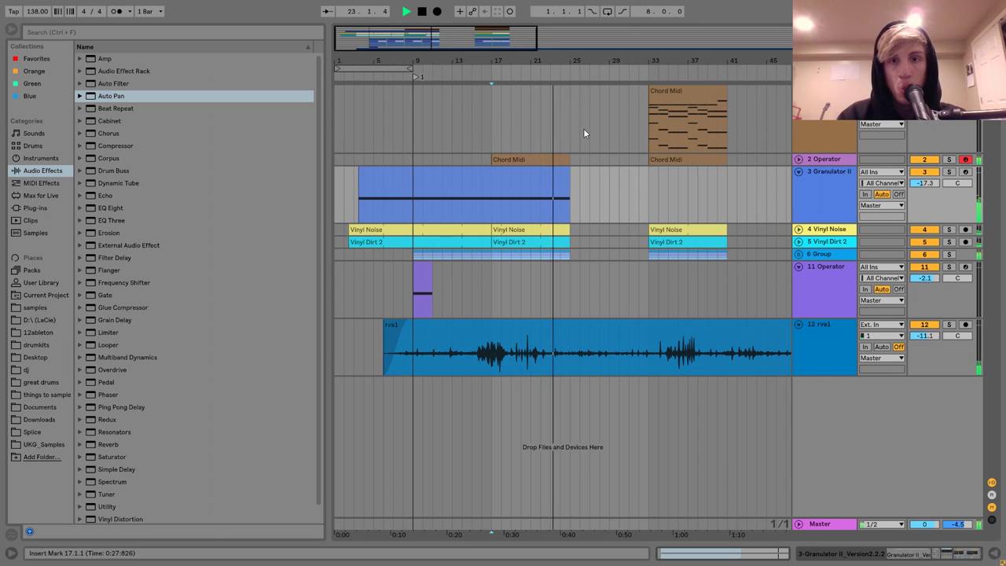
Audition the arrangement from the bass clip at bar 17, then from the chord clip at bar 33
{"action": "left_click", "coordinate": [542, 154]}
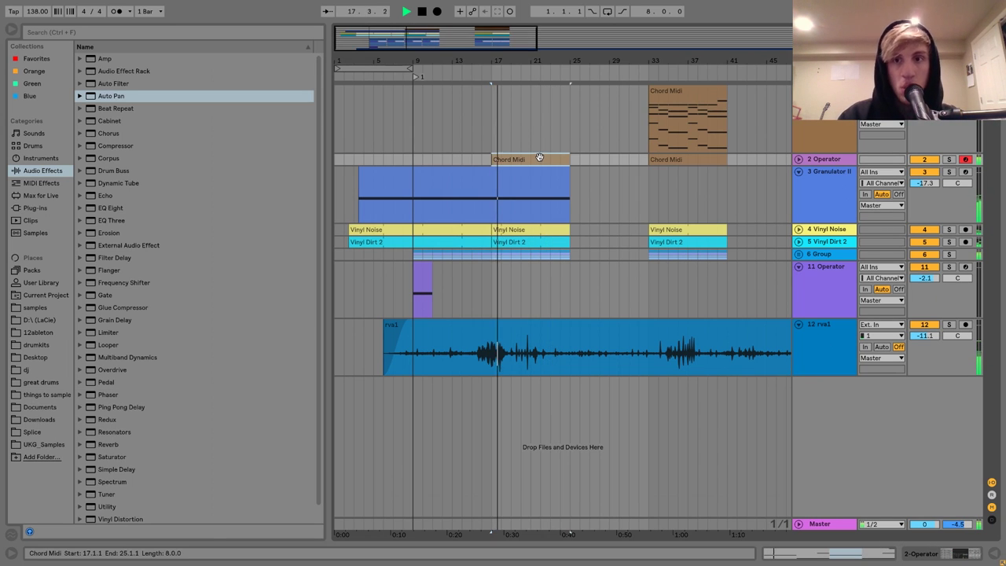
{"action": "key", "text": "space"}
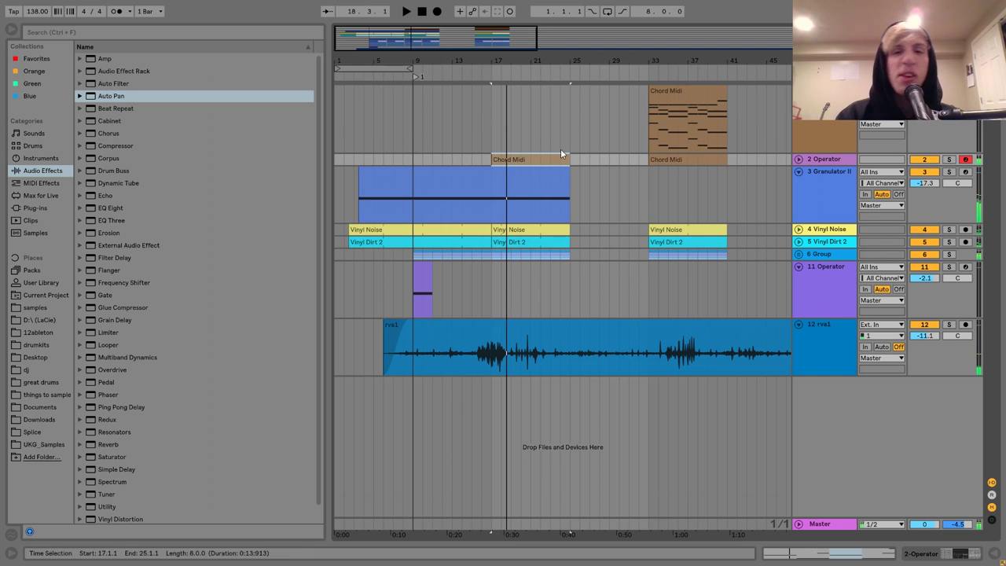
{"action": "left_click", "coordinate": [690, 90]}
{"action": "key", "text": "space"}
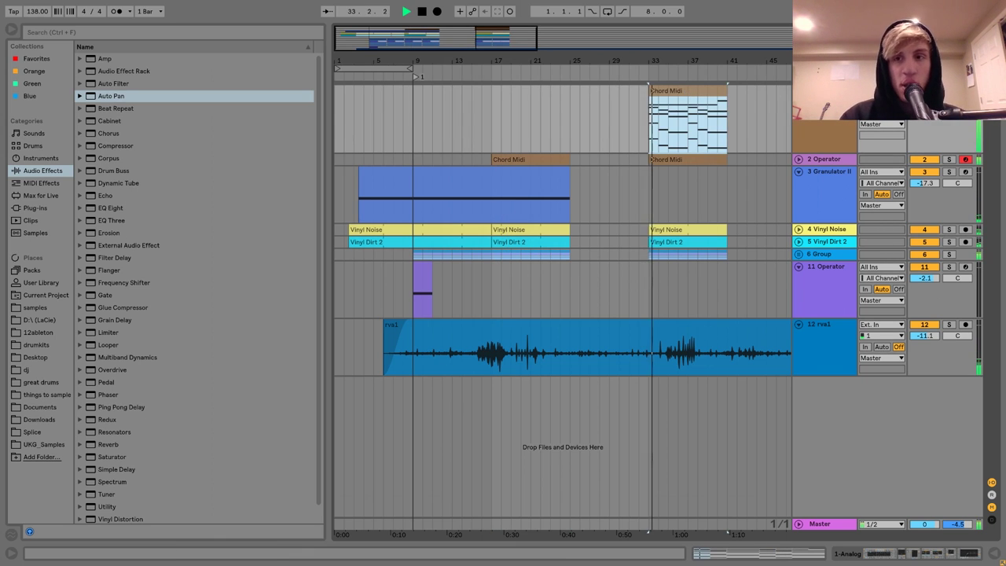
{"action": "key", "text": "space"}
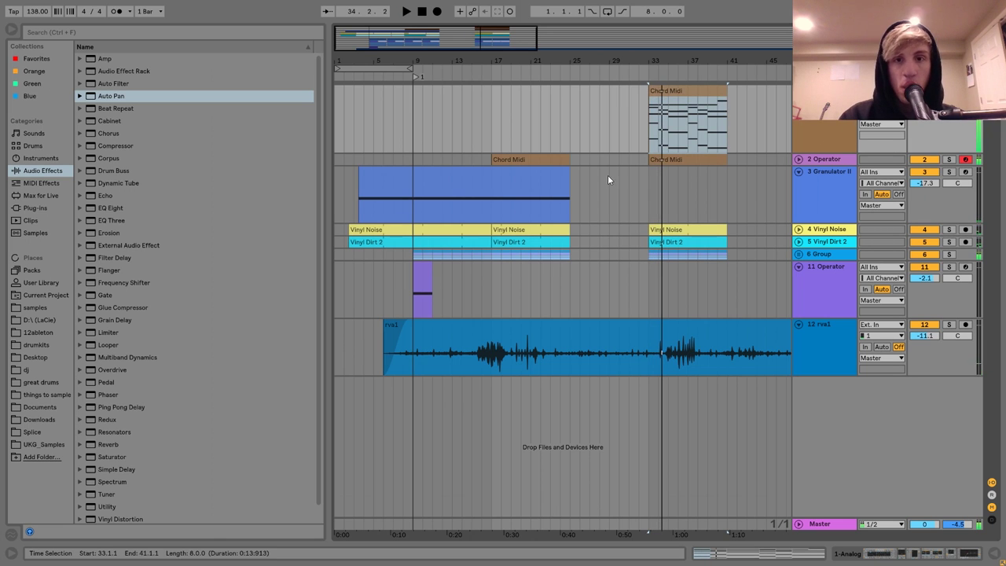
Cut the bar 33 to 41 section from the chord track through the drum group and paste it at bar 25
{"action": "left_click", "coordinate": [695, 144]}
{"action": "left_click", "coordinate": [727, 257], "text": "shift"}
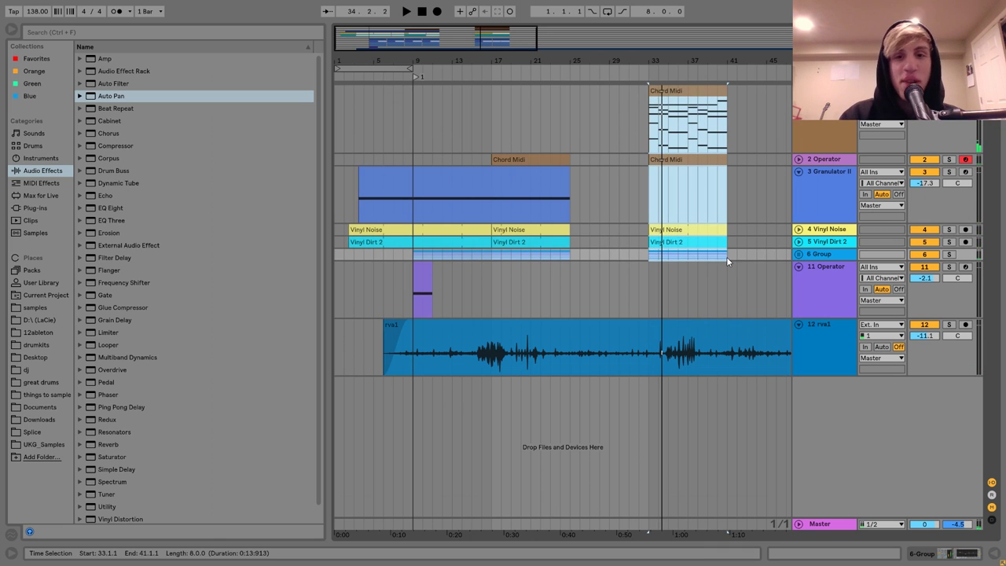
{"action": "key", "text": "ctrl+x"}
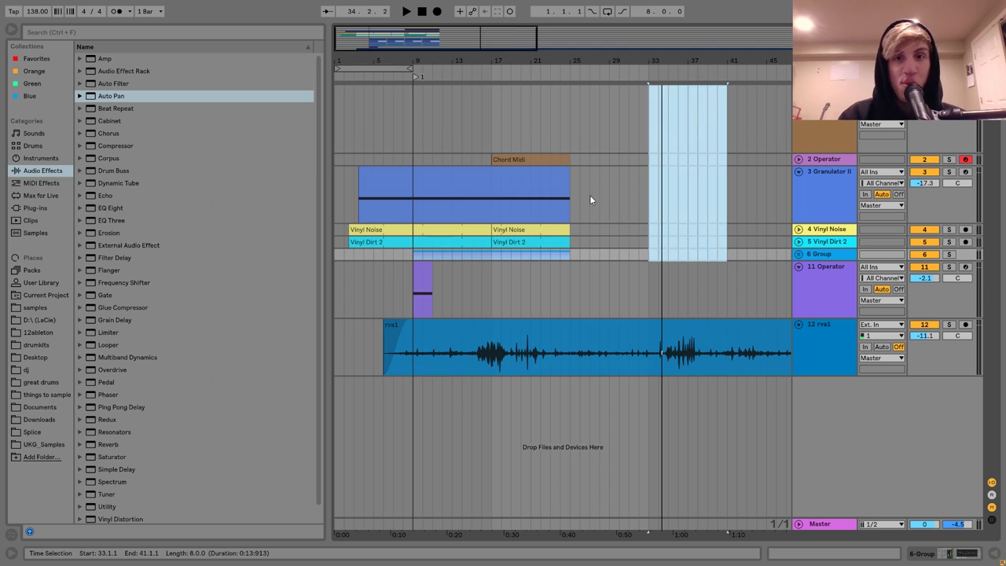
{"action": "left_click", "coordinate": [571, 107]}
{"action": "key", "text": "ctrl+v"}
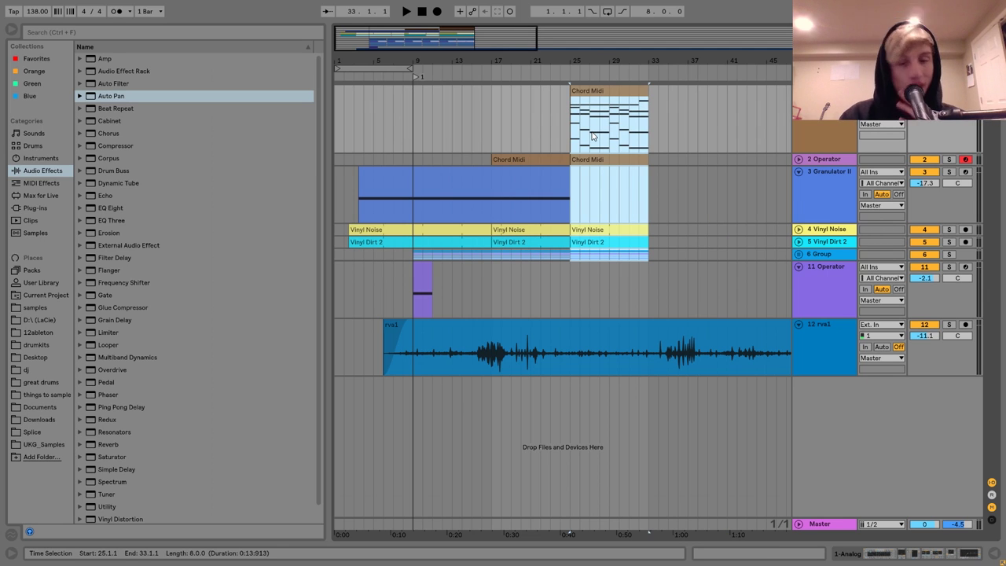
Delete the pasted section from bar 25 to bar 33 and audition the arrangement from around bar 23
{"action": "key", "text": "Delete"}
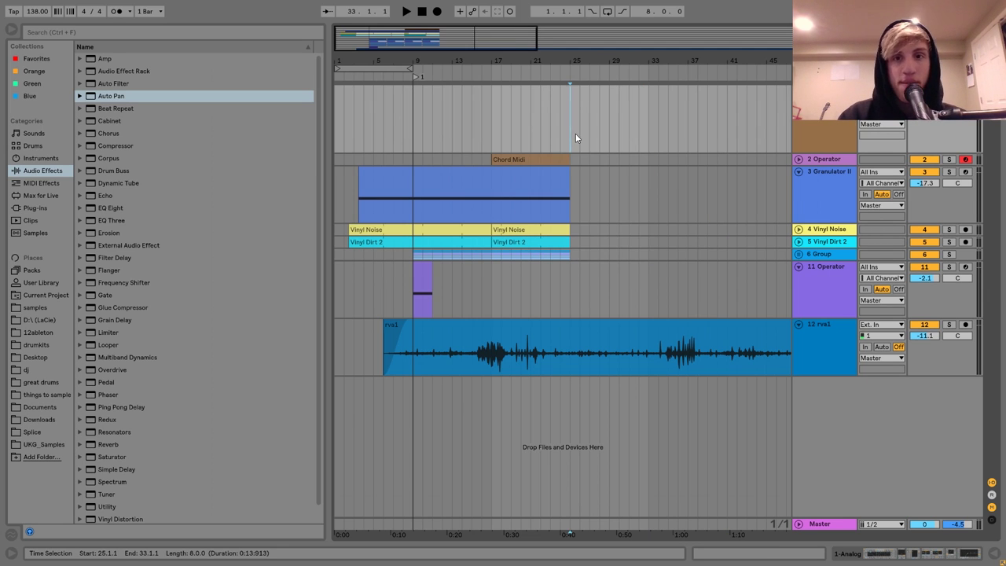
{"action": "left_click", "coordinate": [551, 123]}
{"action": "key", "text": "space"}
Extend the Granulator II clip to bar 33 and lengthen its C3 note with Legato to fill the clip
{"action": "left_click", "coordinate": [545, 182]}
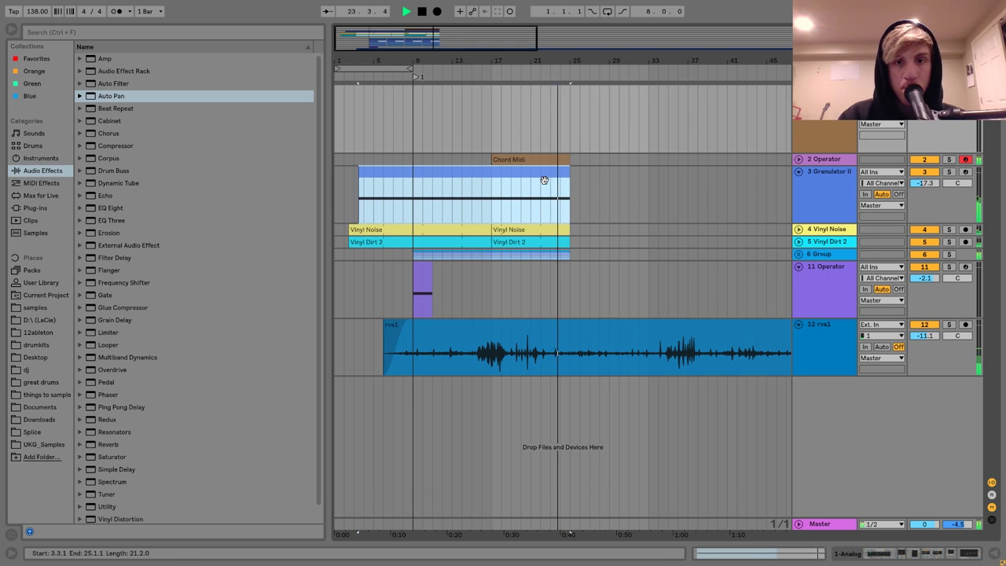
{"action": "left_click", "coordinate": [646, 176], "text": "shift"}
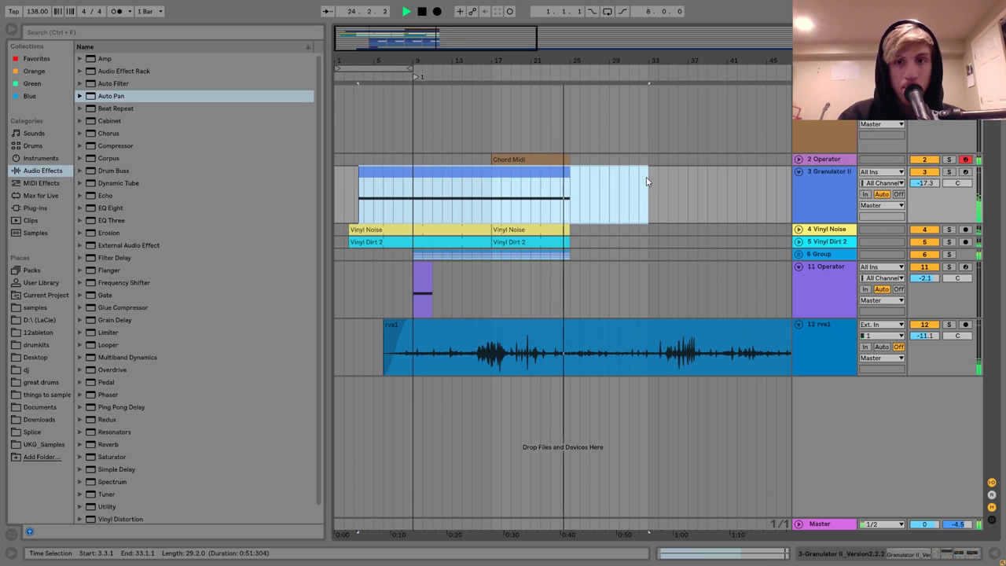
{"action": "key", "text": "space"}
{"action": "double_click", "coordinate": [577, 173]}
{"action": "left_click", "coordinate": [95, 186]}
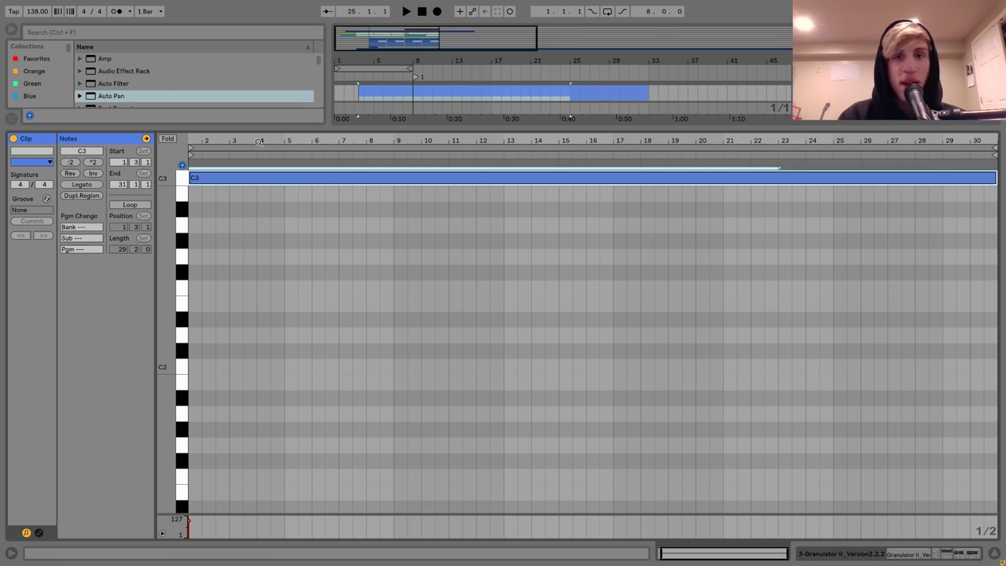
{"action": "key", "text": "shift+Tab"}
Try to extend the intro Vinyl Noise and Vinyl Dirt 2 clips together to bar 33
{"action": "left_click", "coordinate": [478, 222]}
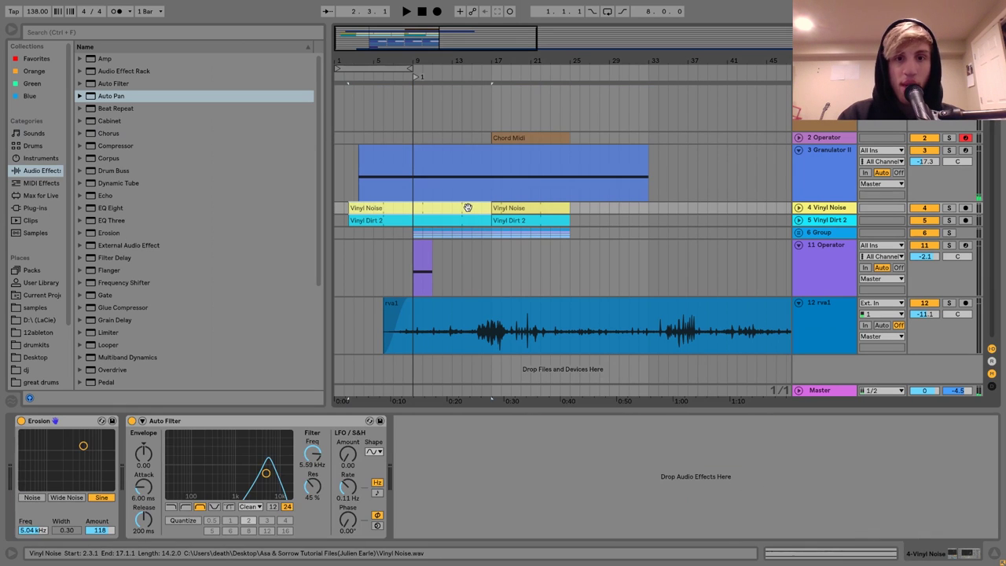
{"action": "left_click", "coordinate": [477, 222]}
{"action": "left_click_drag", "start_coordinate": [489, 220], "coordinate": [652, 226]}
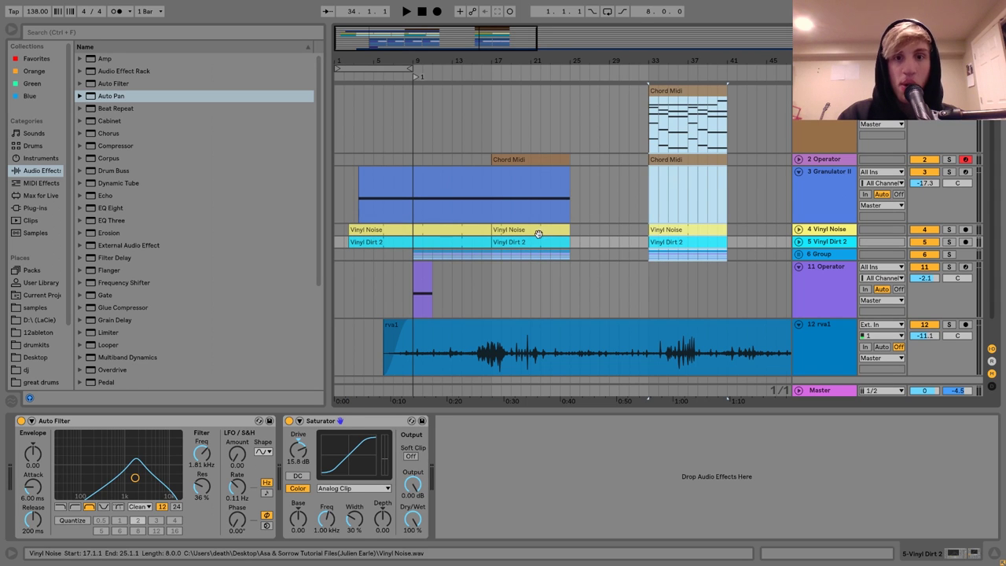
With the chord section back at bar 33, extend the Granulator II clip to bar 33 and lengthen its C3 note to match
{"action": "left_click", "coordinate": [518, 174]}
{"action": "left_click_drag", "start_coordinate": [572, 176], "coordinate": [651, 182]}
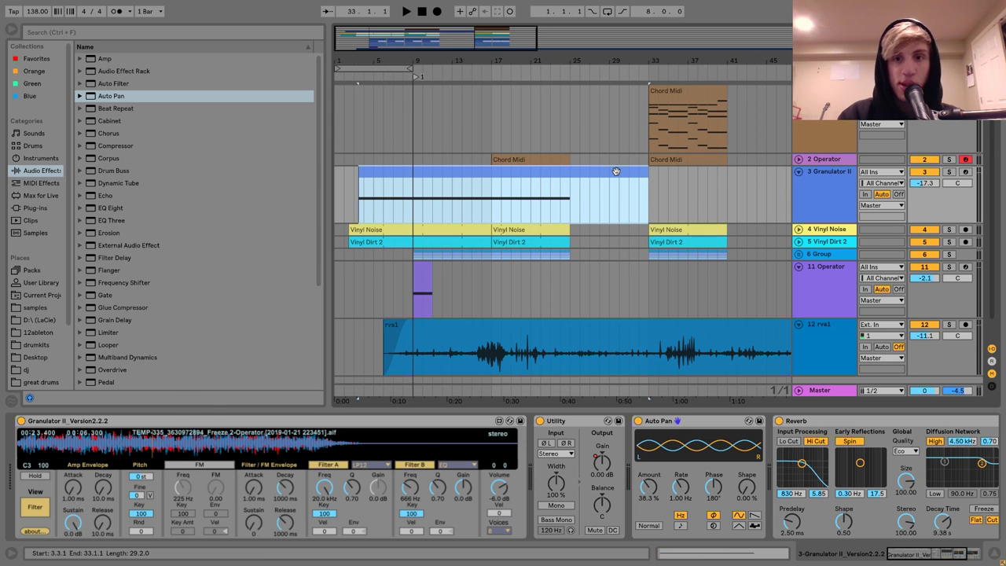
{"action": "double_click", "coordinate": [616, 171]}
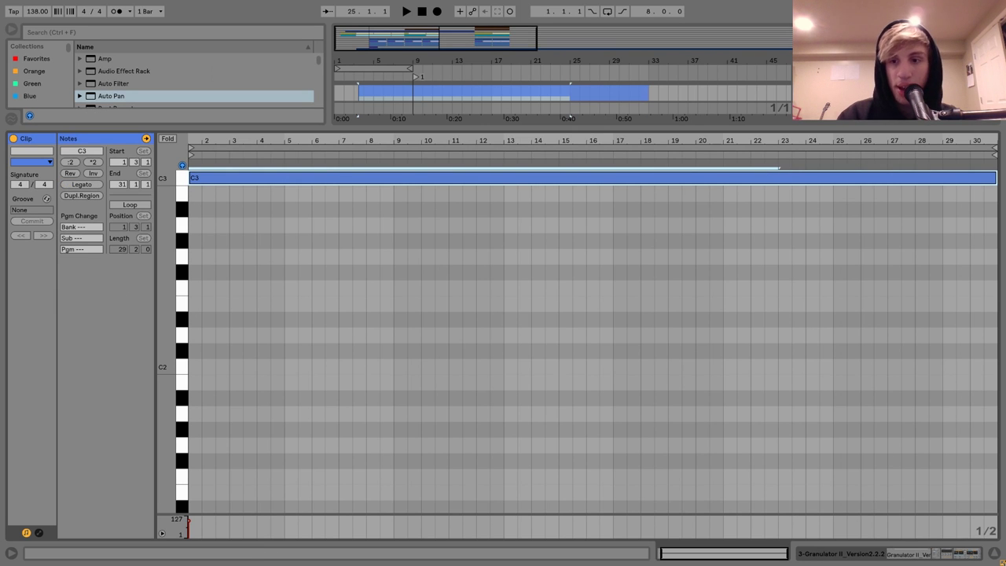
{"action": "left_click", "coordinate": [972, 555]}
Extend the intro Vinyl Noise and Vinyl Dirt 2 clips to bar 33 and delete the vinyl and drum group clips that follow
{"action": "left_click", "coordinate": [487, 220]}
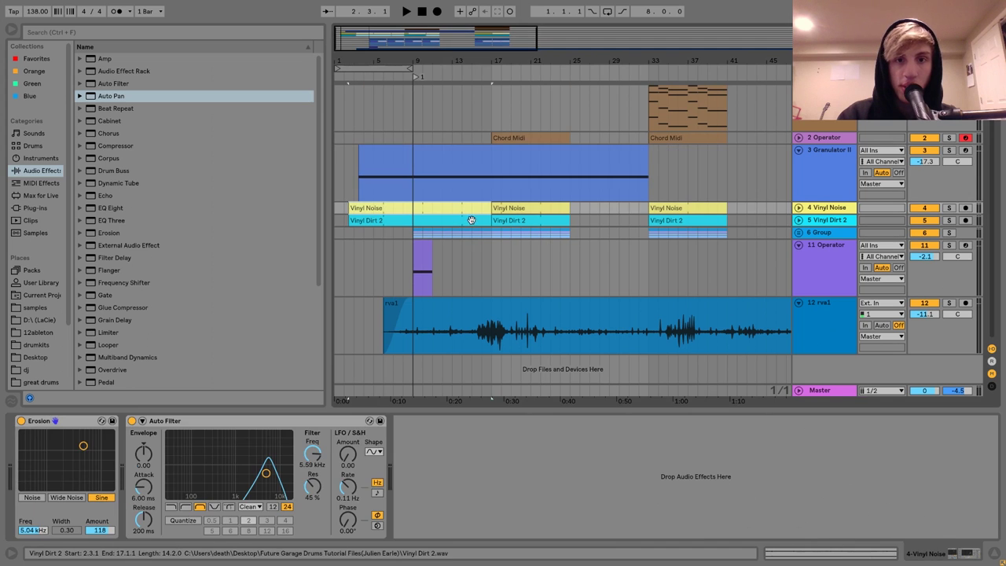
{"action": "left_click_drag", "start_coordinate": [487, 220], "coordinate": [646, 223]}
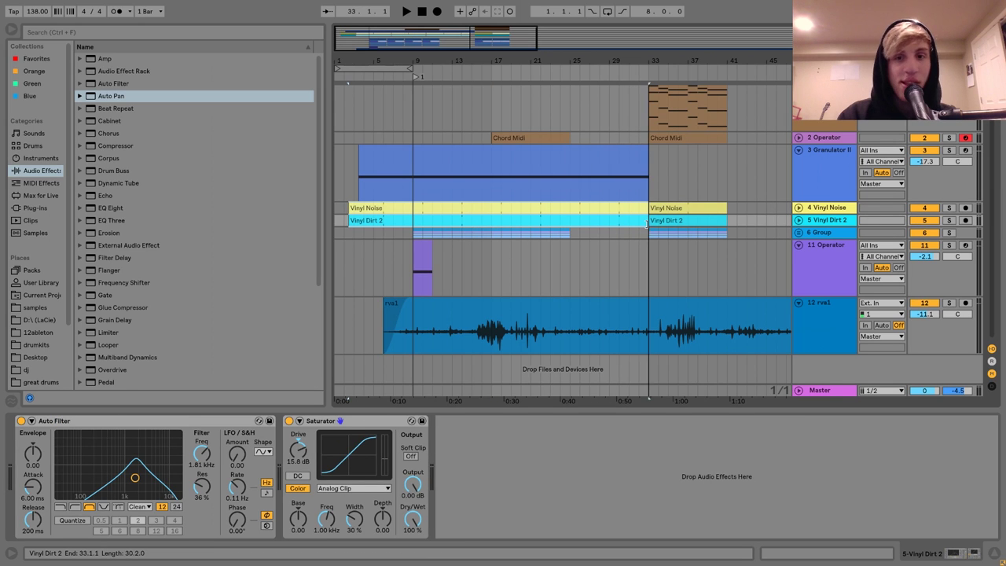
{"action": "left_click", "coordinate": [668, 209]}
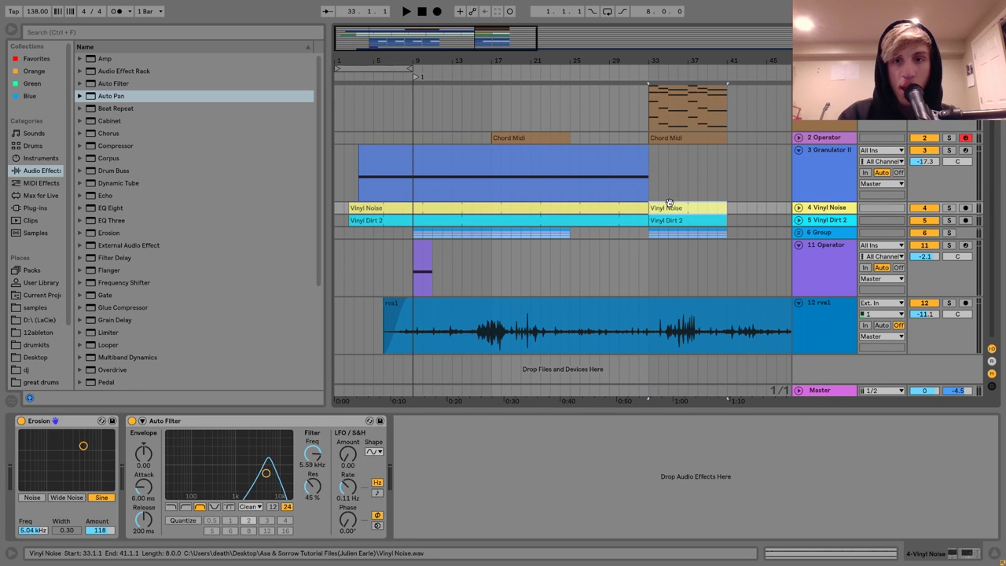
{"action": "left_click", "coordinate": [683, 139]}
{"action": "left_click_drag", "start_coordinate": [649, 149], "coordinate": [746, 282]}
Move the Analog track's chord clip to start at bar 26 and audition the transition from bar 24
{"action": "scroll", "coordinate": [749, 238], "scroll_direction": "up", "scroll_amount": 1}
{"action": "left_click_drag", "start_coordinate": [700, 99], "coordinate": [624, 90]}
{"action": "left_click", "coordinate": [560, 111]}
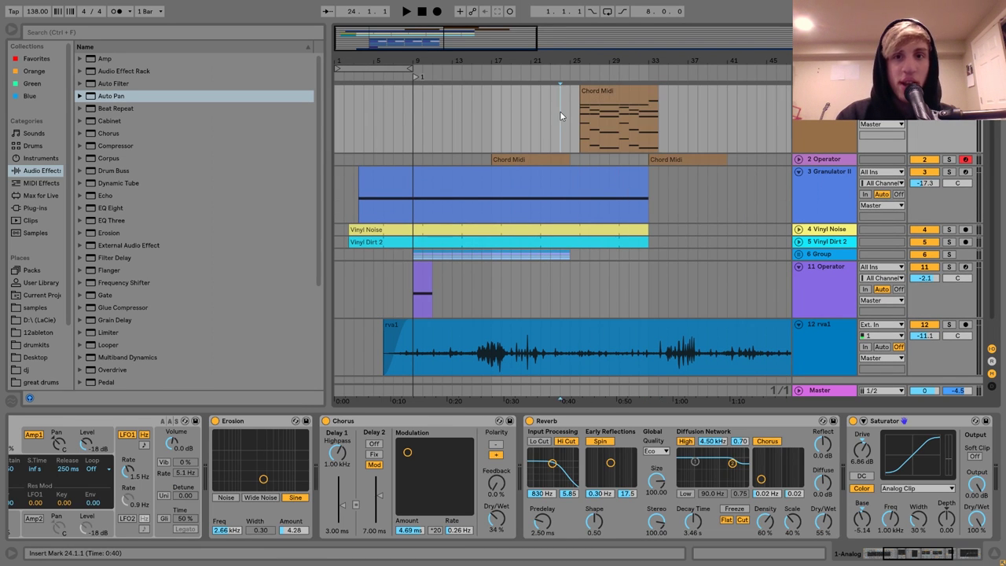
{"action": "key", "text": "space"}
{"action": "left_click_drag", "start_coordinate": [572, 61], "coordinate": [568, 86]}
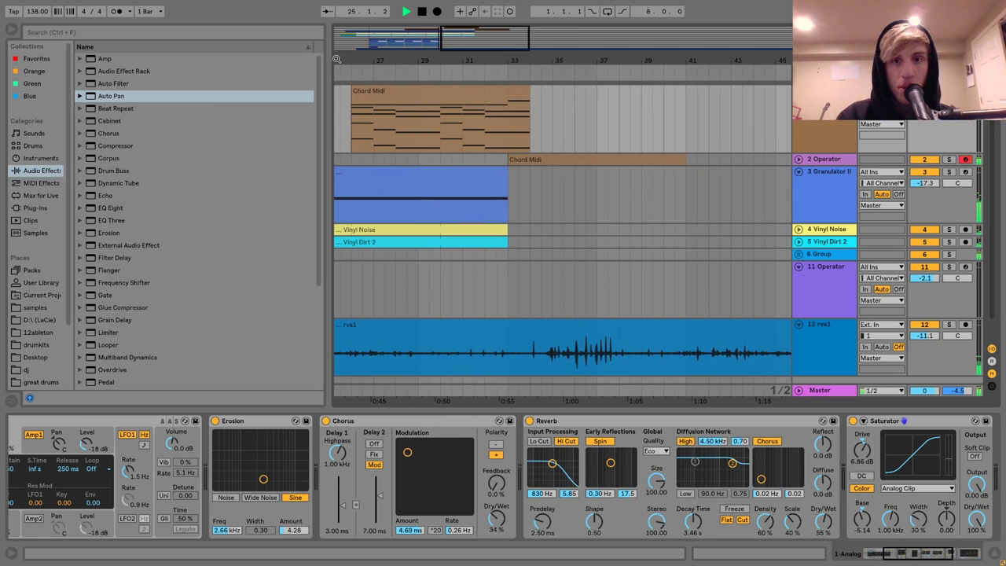
Shift the later Operator chord clip to about bar 36, and try the Analog chord clip at bar 29 before placing it at bar 27
{"action": "left_click_drag", "start_coordinate": [536, 159], "coordinate": [585, 160]}
{"action": "key", "text": "space"}
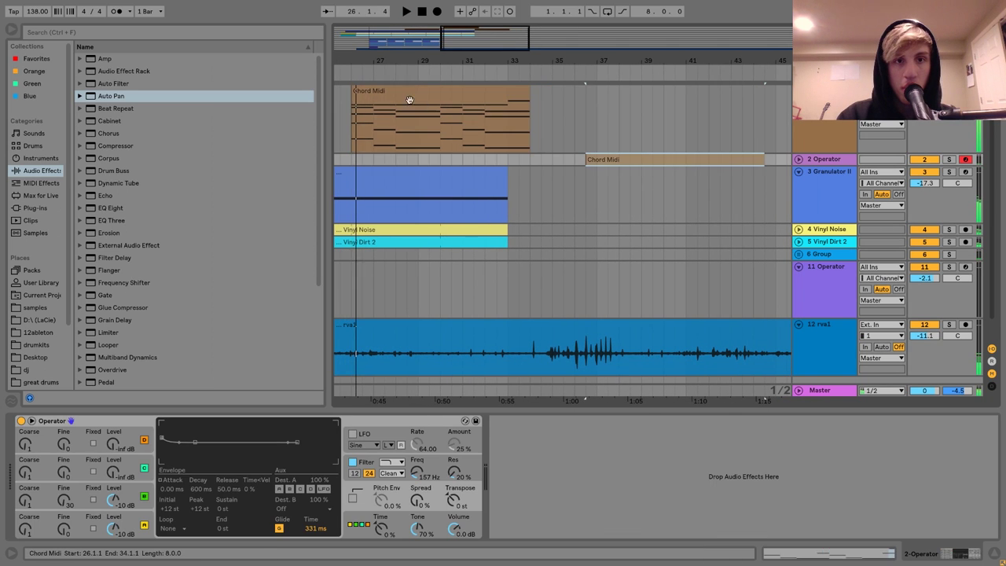
{"action": "left_click_drag", "start_coordinate": [406, 99], "coordinate": [475, 101]}
{"action": "scroll", "coordinate": [467, 97], "scroll_direction": "left", "scroll_amount": 5}
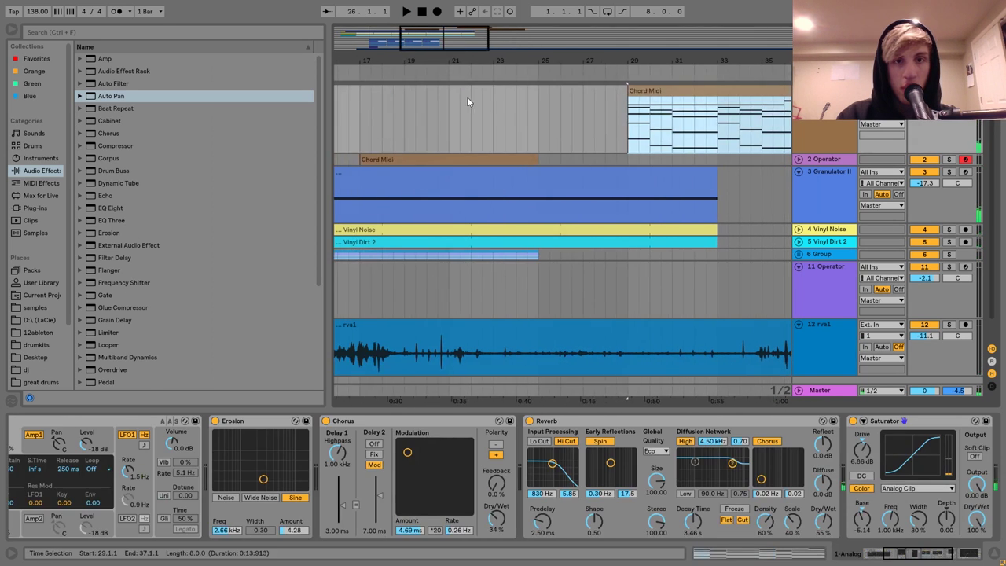
{"action": "left_click", "coordinate": [498, 106]}
{"action": "key", "text": "space"}
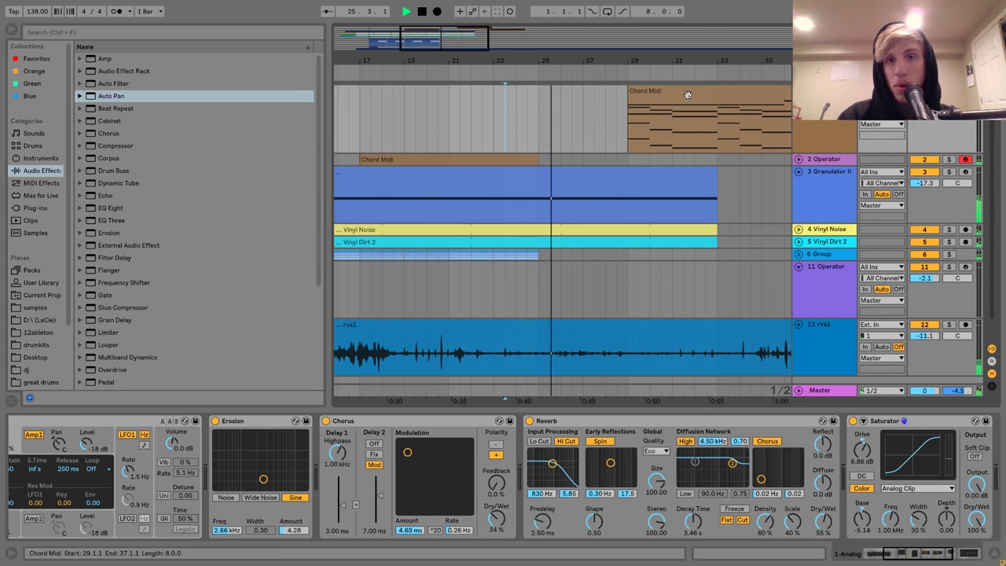
{"action": "left_click_drag", "start_coordinate": [688, 95], "coordinate": [645, 95]}
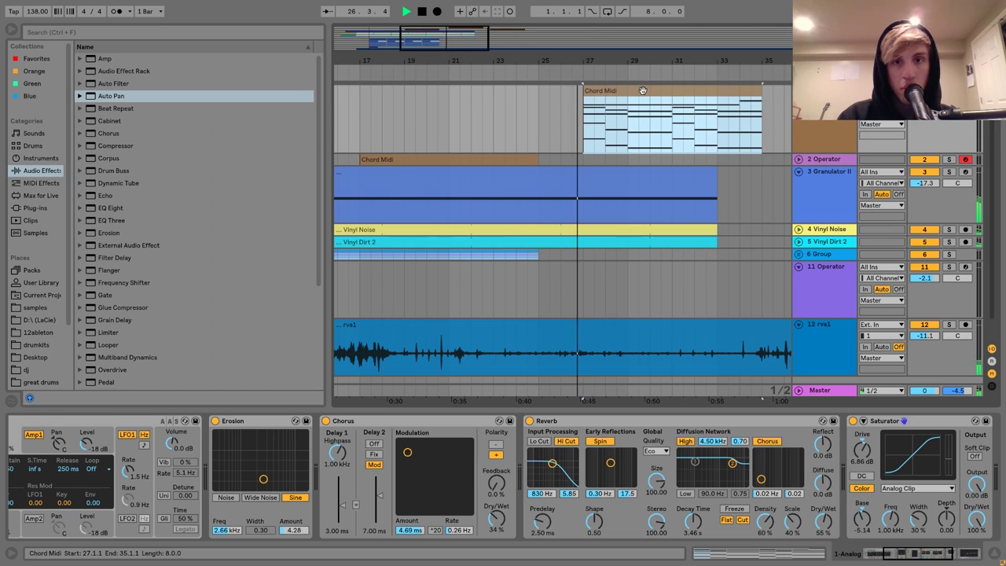
Extend the Granulator II, Vinyl Noise and Vinyl Dirt 2 clips to bar 35, lengthening the Granulator's C3 note to fill its clip
{"action": "left_click", "coordinate": [700, 173]}
{"action": "left_click", "coordinate": [759, 180], "text": "shift"}
{"action": "key", "text": "ctrl+j"}
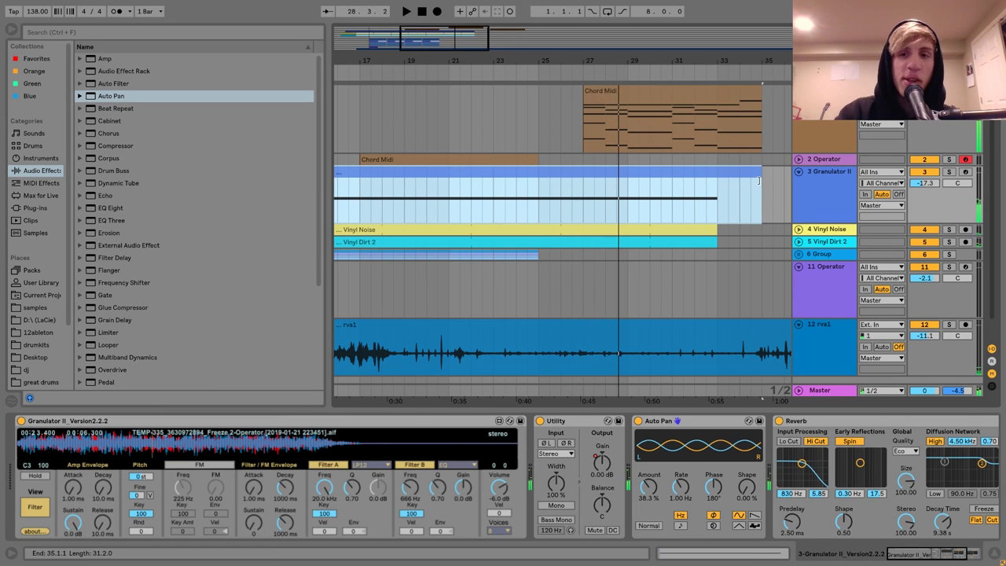
{"action": "double_click", "coordinate": [743, 178]}
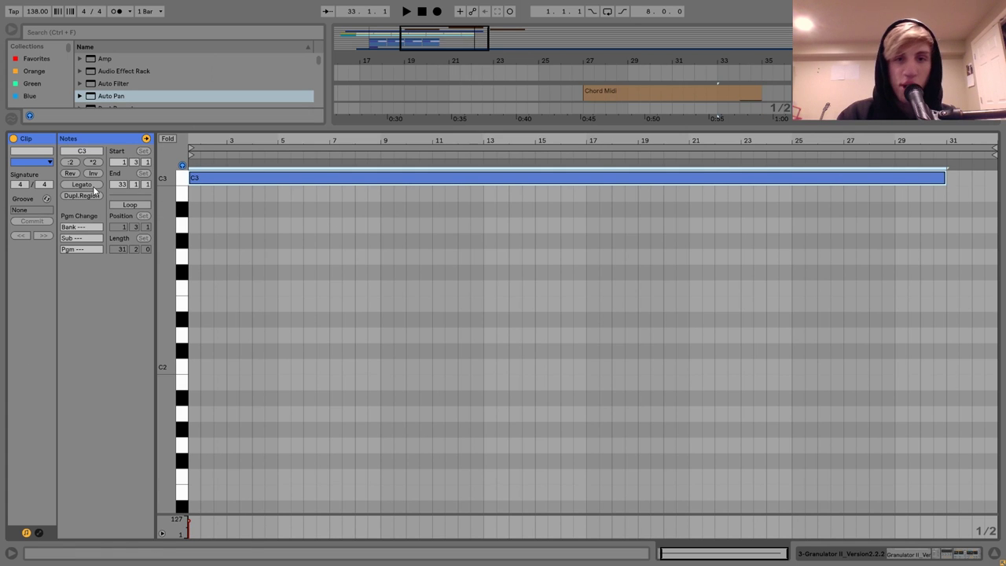
{"action": "left_click", "coordinate": [916, 554]}
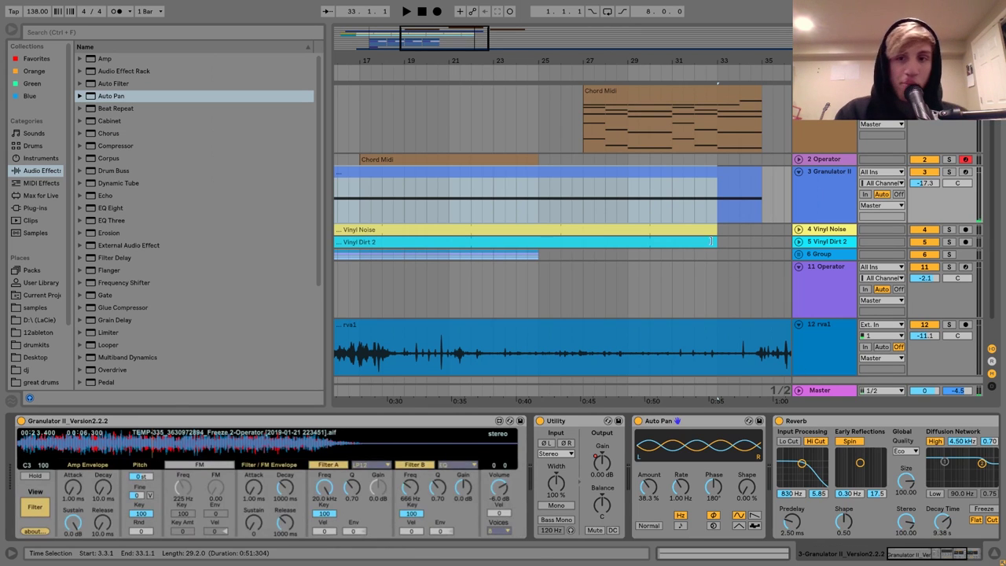
{"action": "left_click_drag", "start_coordinate": [711, 242], "coordinate": [763, 244]}
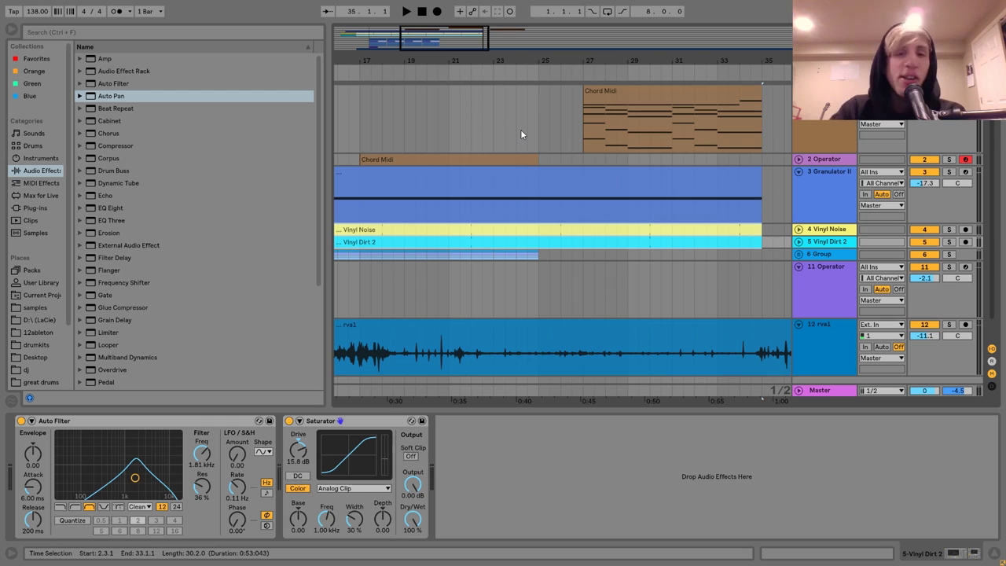
Replay the intro from around bar 6 and lower the Granulator II track's volume to -18.6 dB
{"action": "left_click_drag", "start_coordinate": [550, 66], "coordinate": [431, 63]}
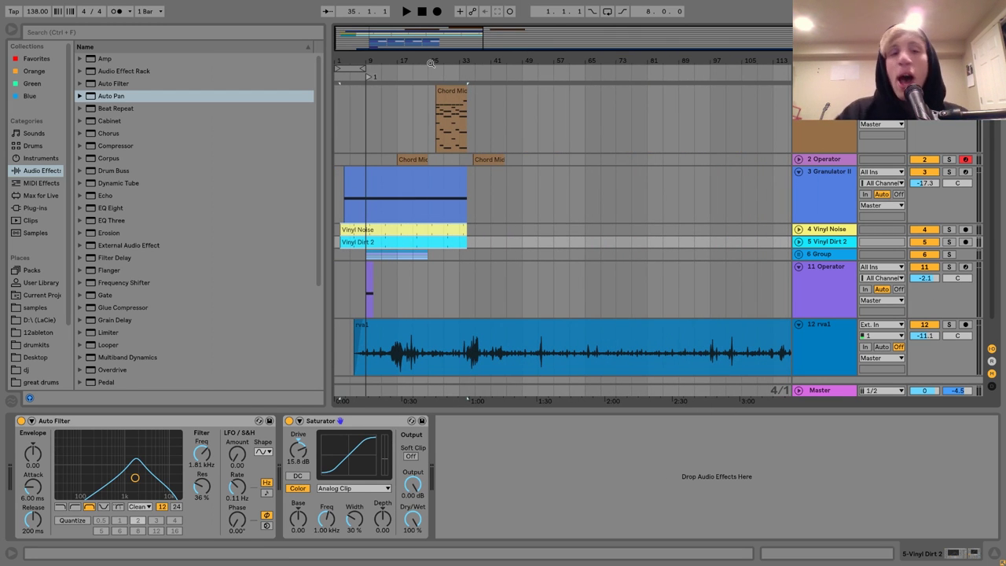
{"action": "left_click", "coordinate": [364, 173]}
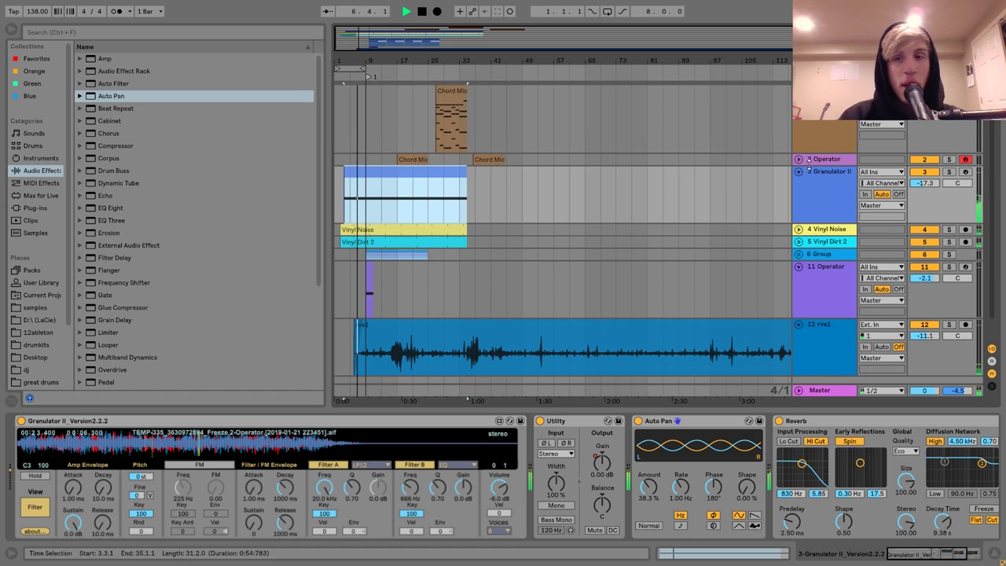
{"action": "left_click_drag", "start_coordinate": [920, 186], "coordinate": [920, 190]}
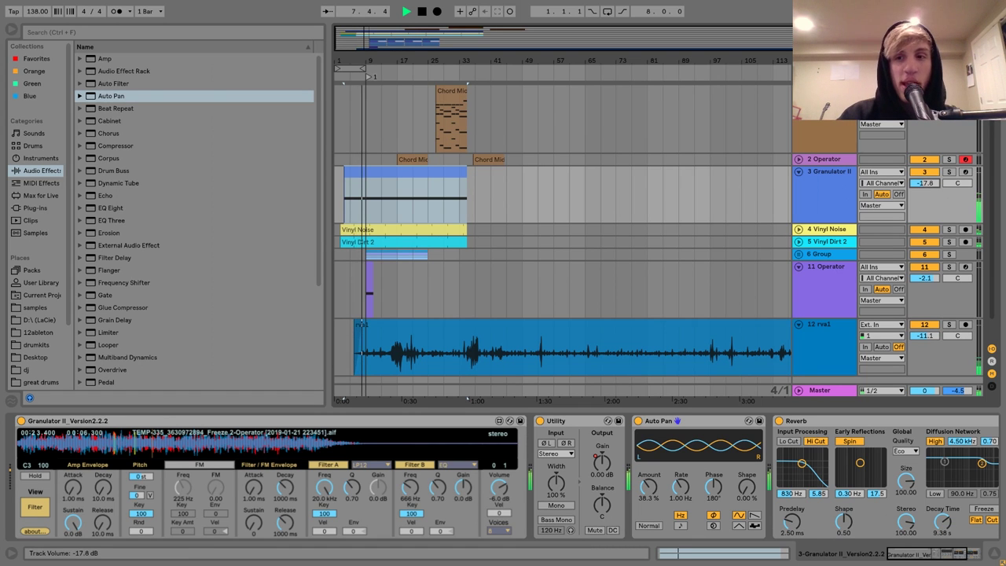
{"action": "mouse_move", "coordinate": [424, 63]}
{"action": "left_mouse_down"}
{"action": "mouse_move", "coordinate": [424, 86]}
{"action": "mouse_move", "coordinate": [496, 141]}
{"action": "left_mouse_up"}
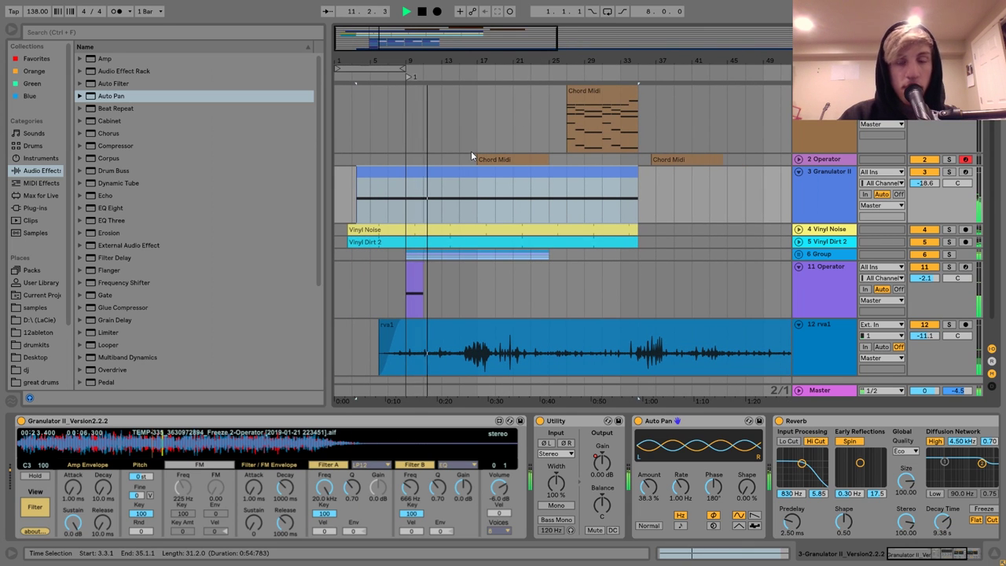
Audition from bar 25, add a Utility after EQ Eight on the Analog chord track, and show its Gain automation
{"action": "left_click", "coordinate": [547, 130]}
{"action": "scroll", "coordinate": [117, 339], "scroll_direction": "down", "scroll_amount": 4}
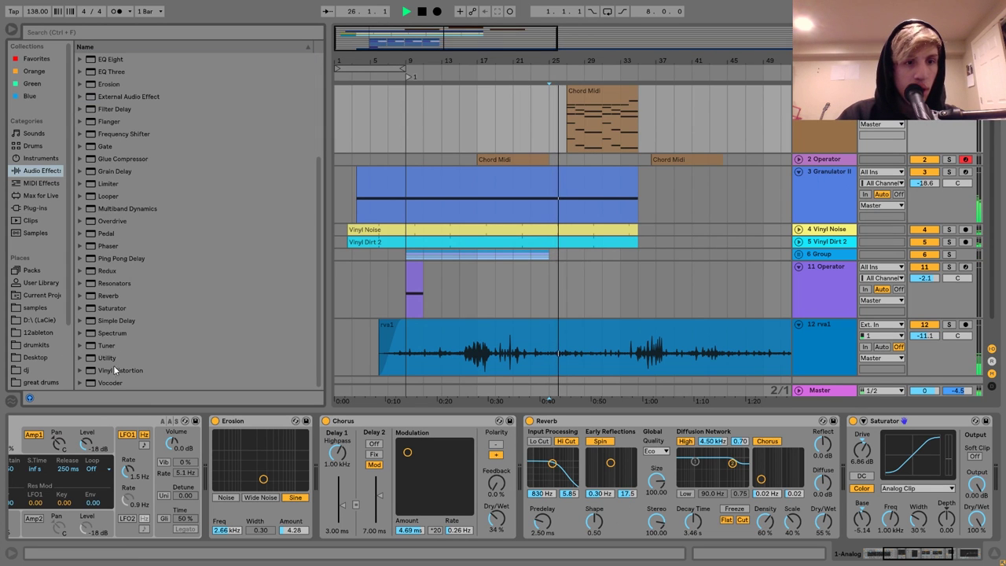
{"action": "left_click_drag", "start_coordinate": [113, 359], "coordinate": [911, 471]}
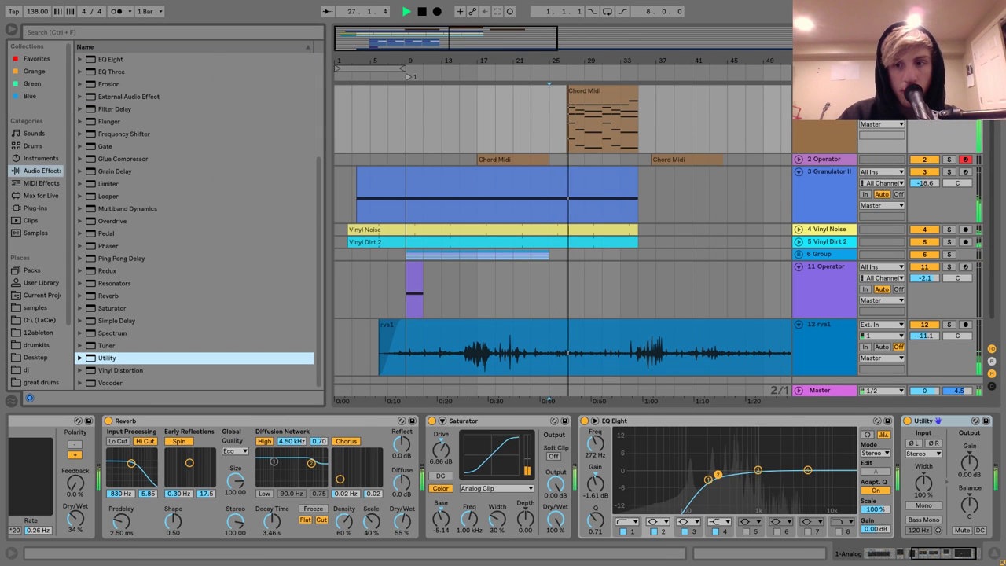
{"action": "right_click", "coordinate": [961, 464]}
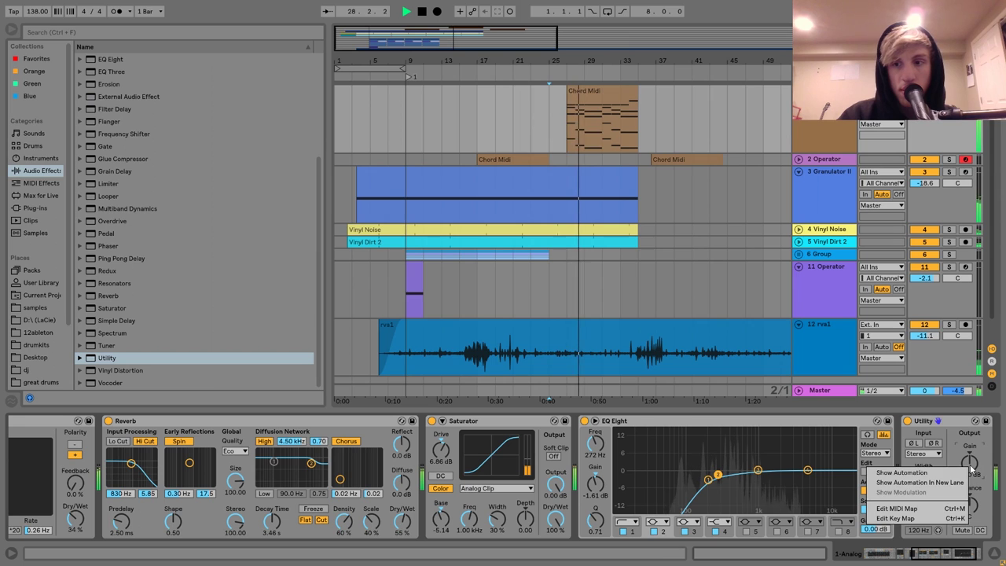
{"action": "left_click", "coordinate": [904, 473]}
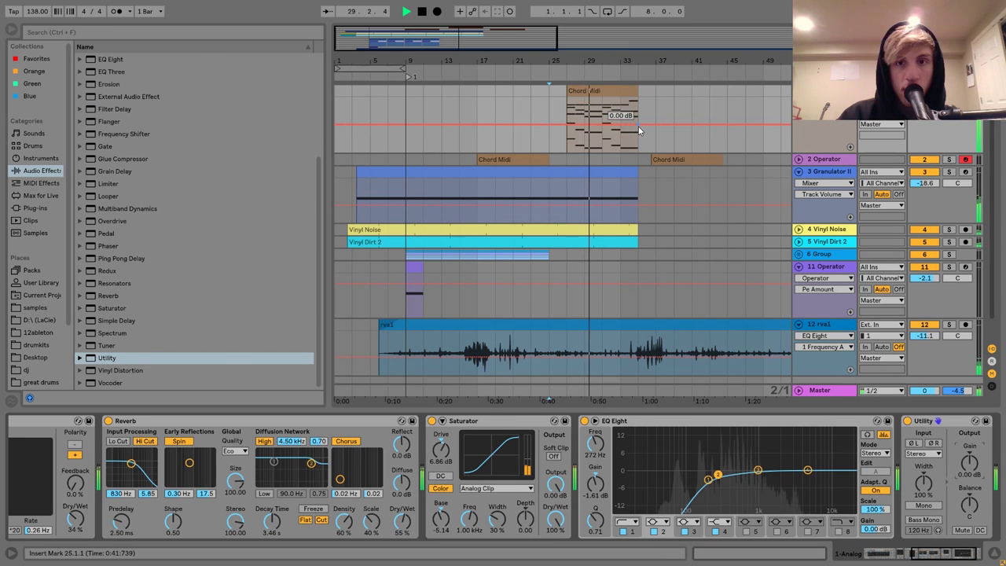
Automate the Utility's Gain to drop at bar 25 and ramp up to 0 dB at bar 35, while replaying the section
{"action": "left_click_drag", "start_coordinate": [564, 124], "coordinate": [566, 142]}
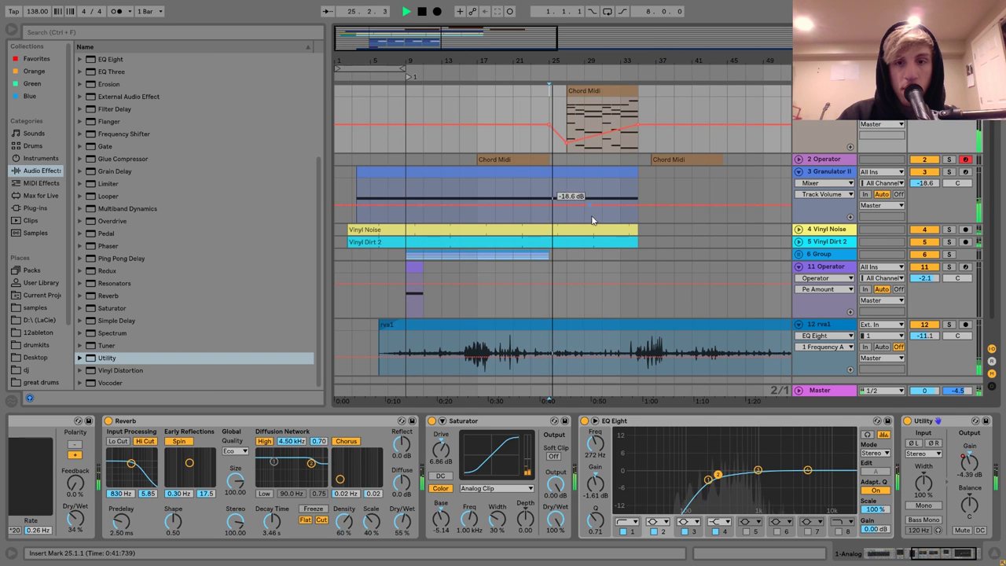
{"action": "scroll", "coordinate": [597, 223], "scroll_direction": "right", "scroll_amount": 2}
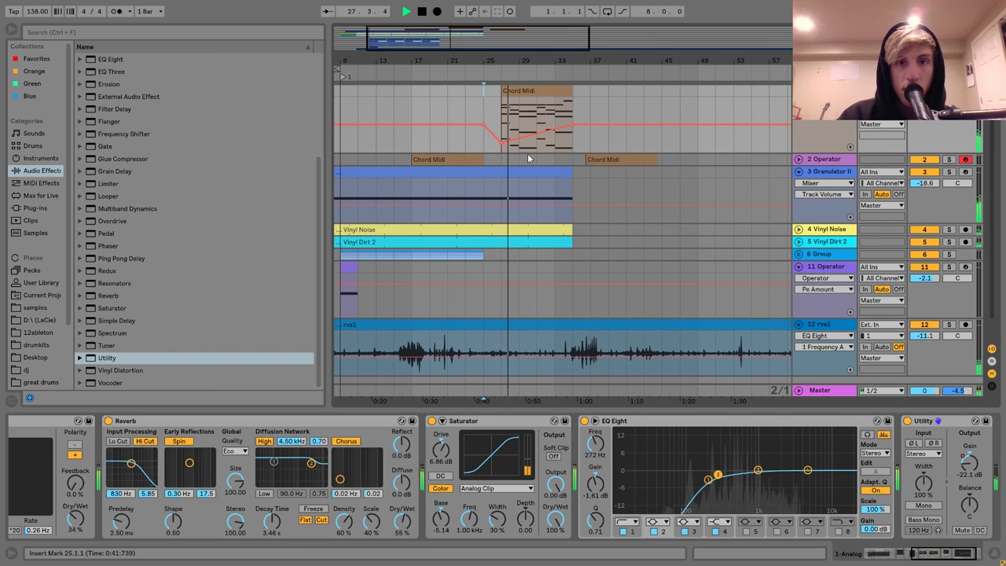
{"action": "left_click_drag", "start_coordinate": [500, 146], "coordinate": [482, 152]}
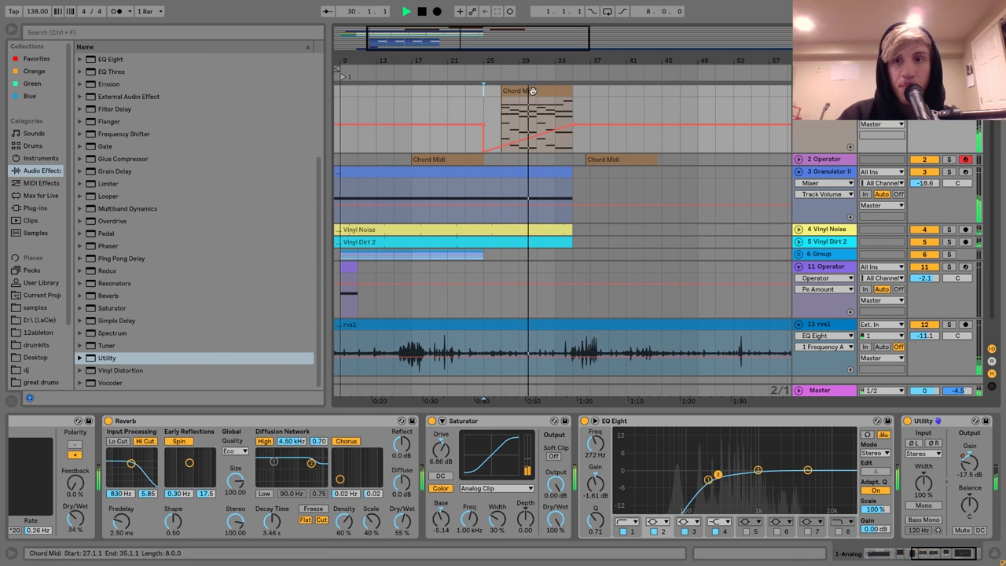
Move the later Operator chord clip out to about bar 55, select the Analog track's chord clip, and stop playback
{"action": "left_click", "coordinate": [550, 140]}
{"action": "left_click", "coordinate": [752, 164]}
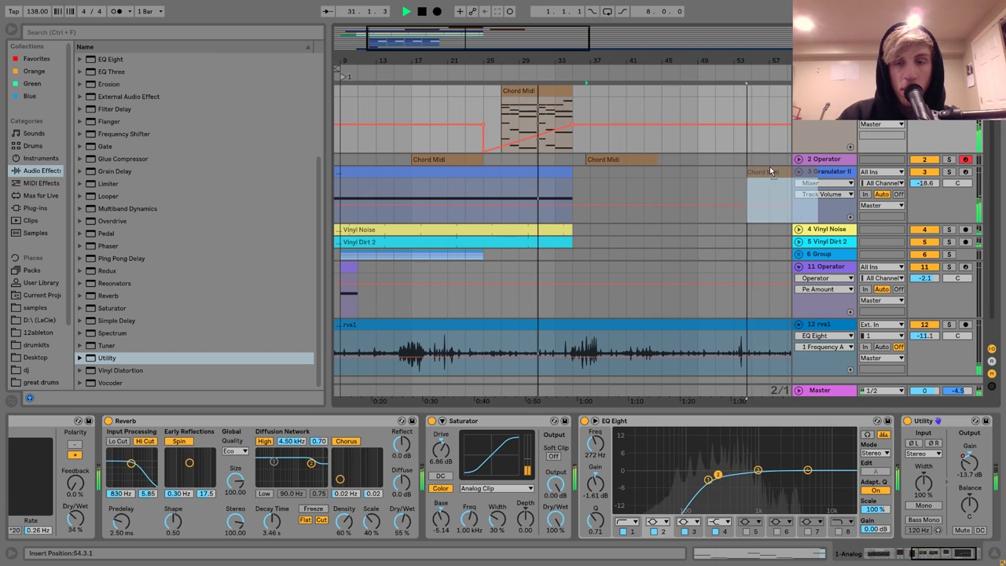
{"action": "left_click", "coordinate": [606, 119]}
{"action": "left_click", "coordinate": [542, 134]}
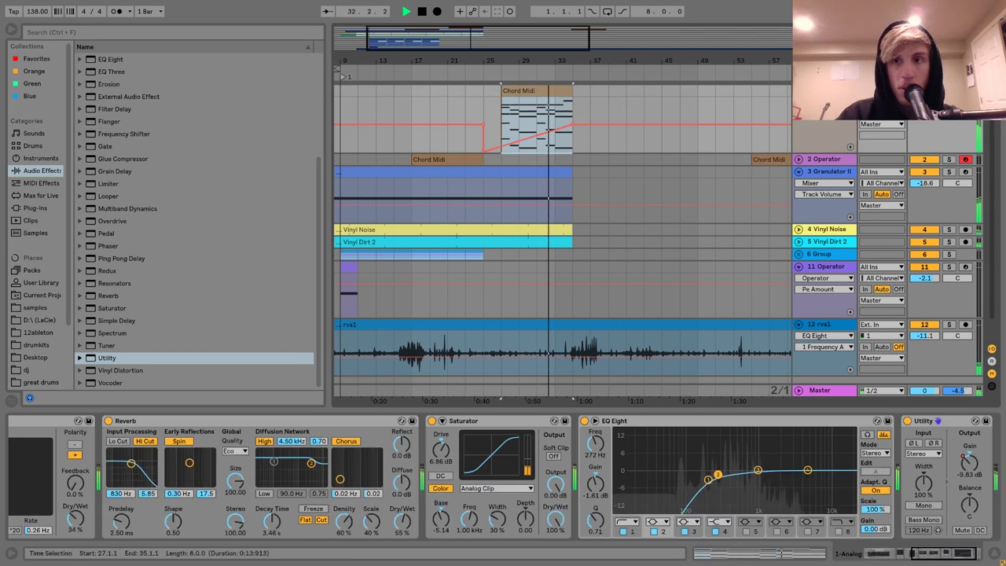
{"action": "key", "text": "space"}
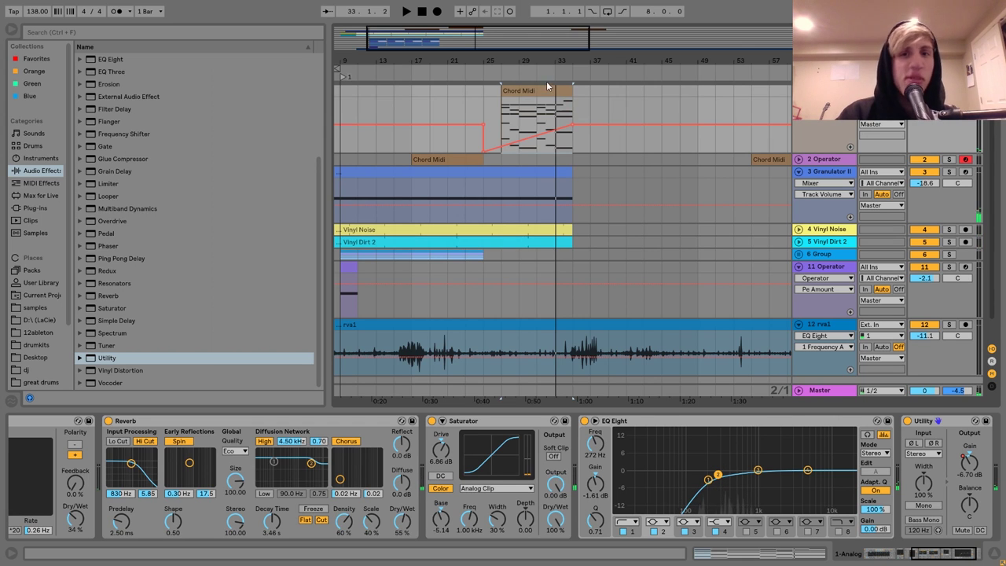
{"action": "key", "text": "ctrl+d"}
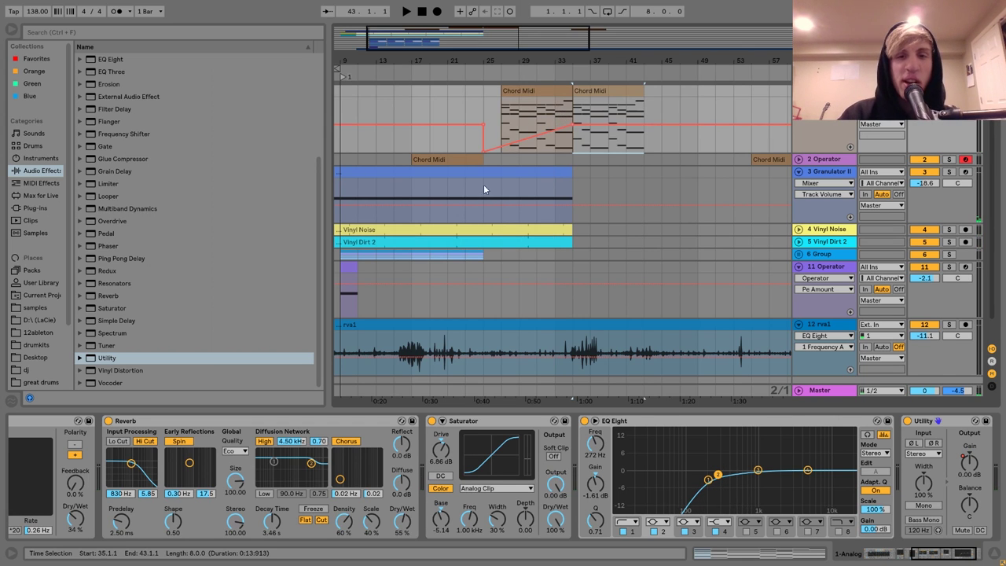
{"action": "key", "text": "ctrl+z"}
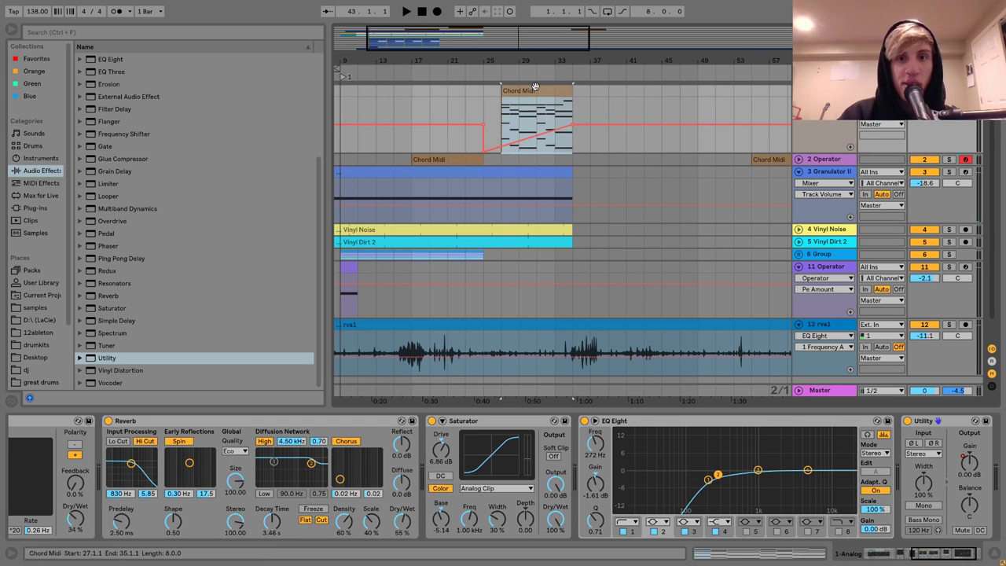
{"action": "key", "text": "ctrl+d"}
{"action": "key", "text": "ctrl+z"}
{"action": "key", "text": "Escape"}
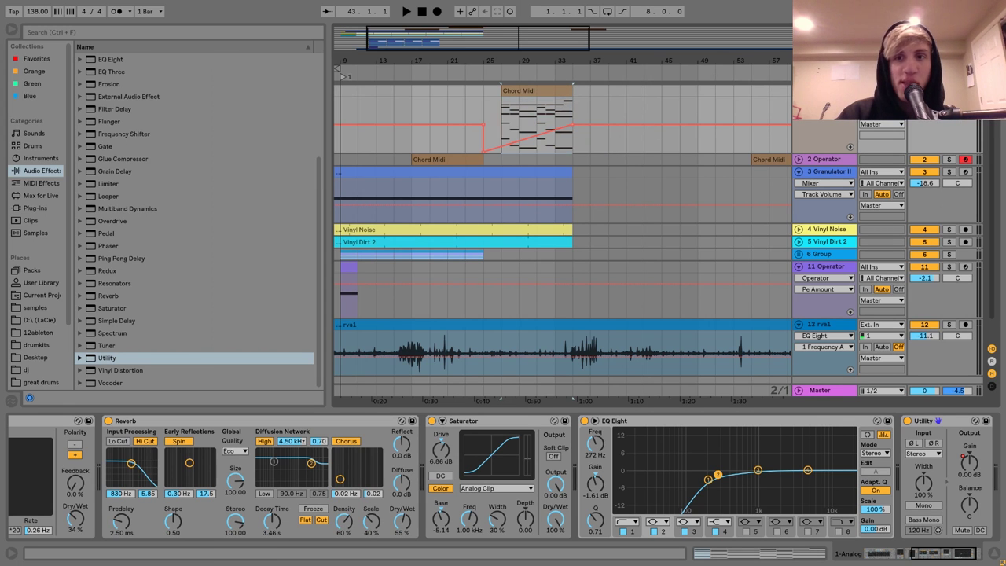
Duplicate the Analog track's chord clip so the copy starts at bar 35, and start playback
{"action": "key", "text": "ctrl+d"}
{"action": "key", "text": "space"}
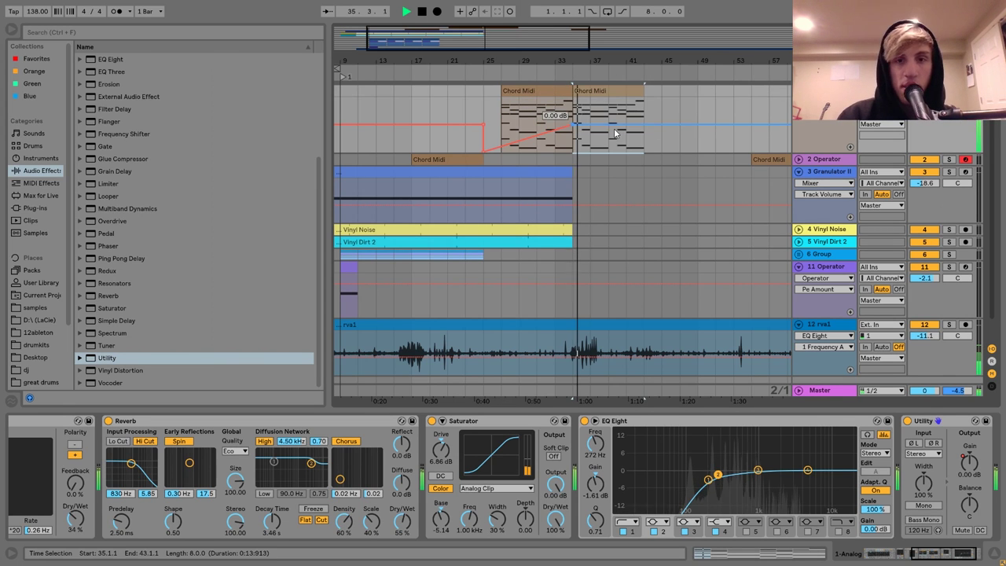
Stop playback, extend the Granulator II clip to bar 43, and lengthen its C3 note with Legato to fill the clip
{"action": "left_click", "coordinate": [569, 172]}
{"action": "key", "text": "space"}
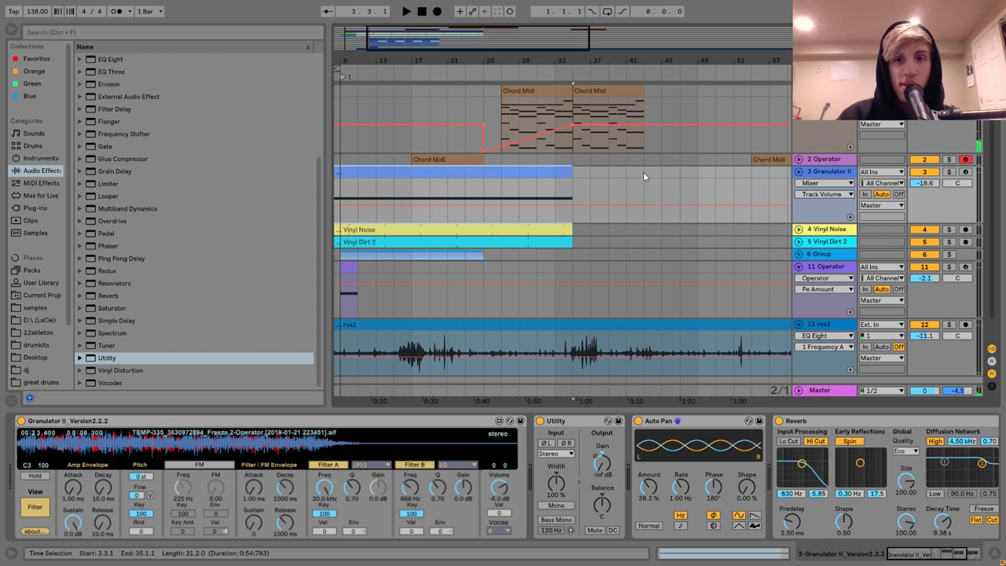
{"action": "double_click", "coordinate": [644, 174]}
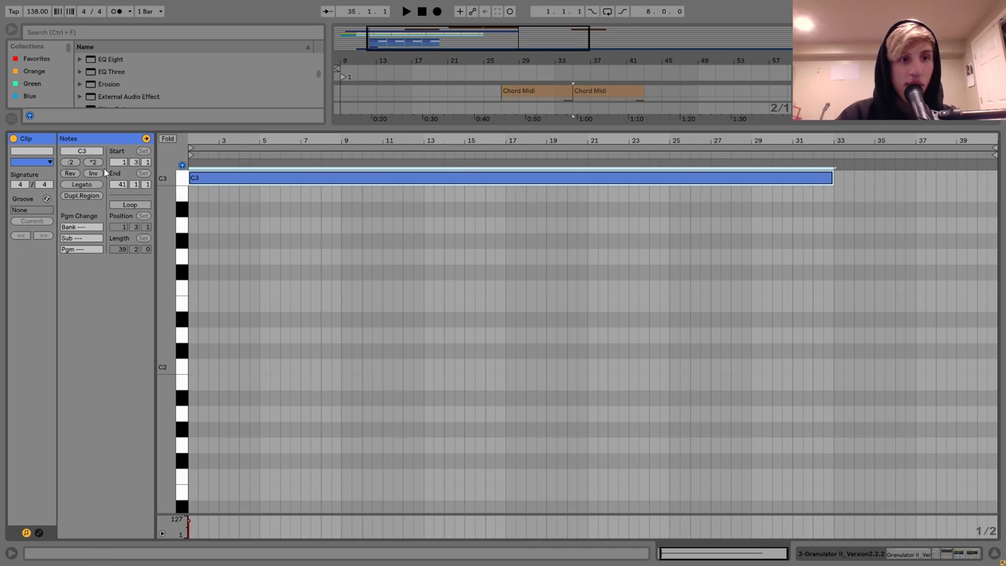
{"action": "left_click", "coordinate": [87, 187]}
{"action": "left_click", "coordinate": [918, 555]}
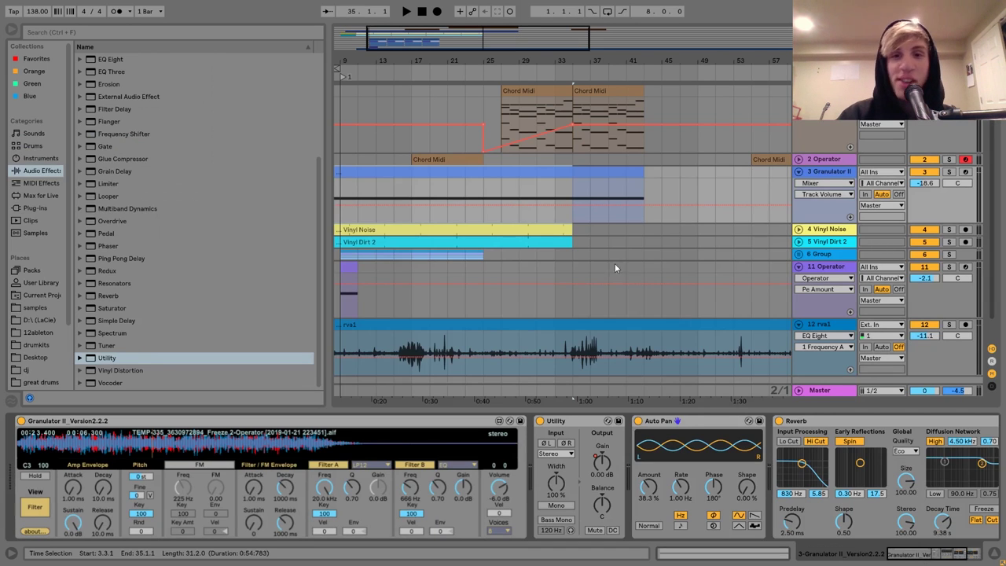
Extend the Vinyl Noise and Vinyl Dirt 2 clips together to bar 43
{"action": "left_click", "coordinate": [556, 229]}
{"action": "left_click", "coordinate": [559, 241]}
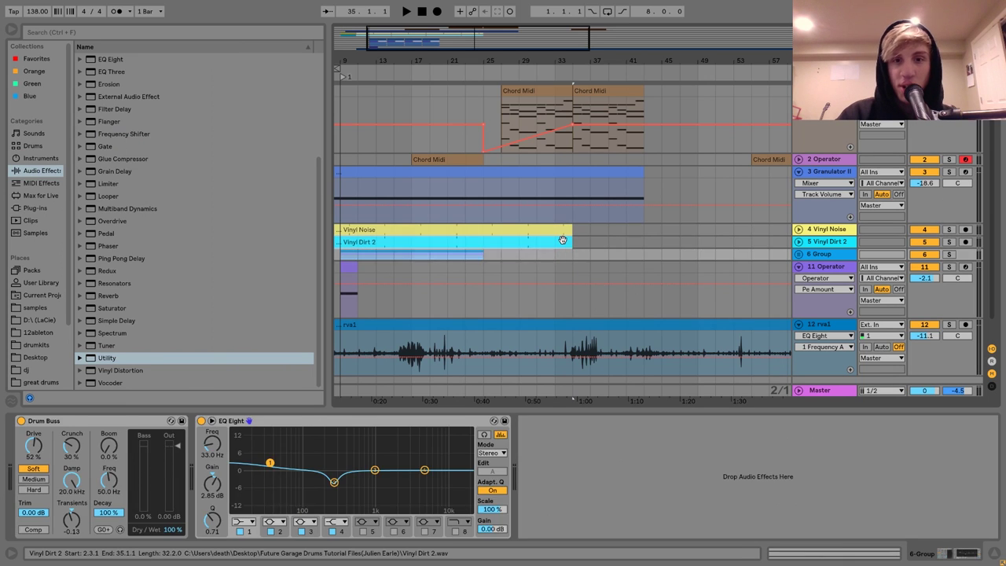
{"action": "left_click", "coordinate": [562, 231]}
{"action": "left_click", "coordinate": [566, 230]}
{"action": "left_click_drag", "start_coordinate": [567, 229], "coordinate": [651, 235]}
Play the arrangement from bar 35 and fold the Granulator II track
{"action": "left_click", "coordinate": [571, 161]}
{"action": "key", "text": "space"}
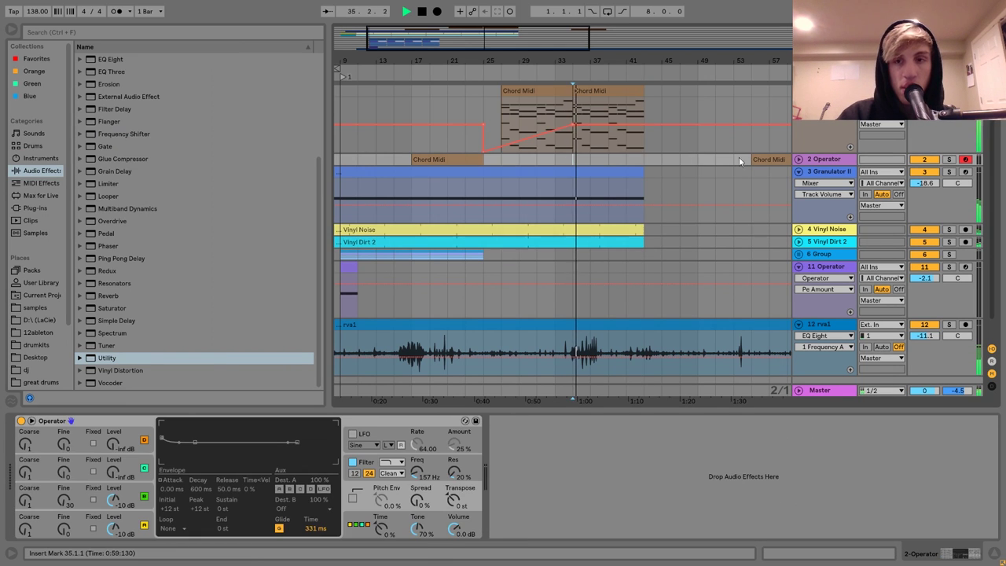
{"action": "left_click", "coordinate": [799, 175]}
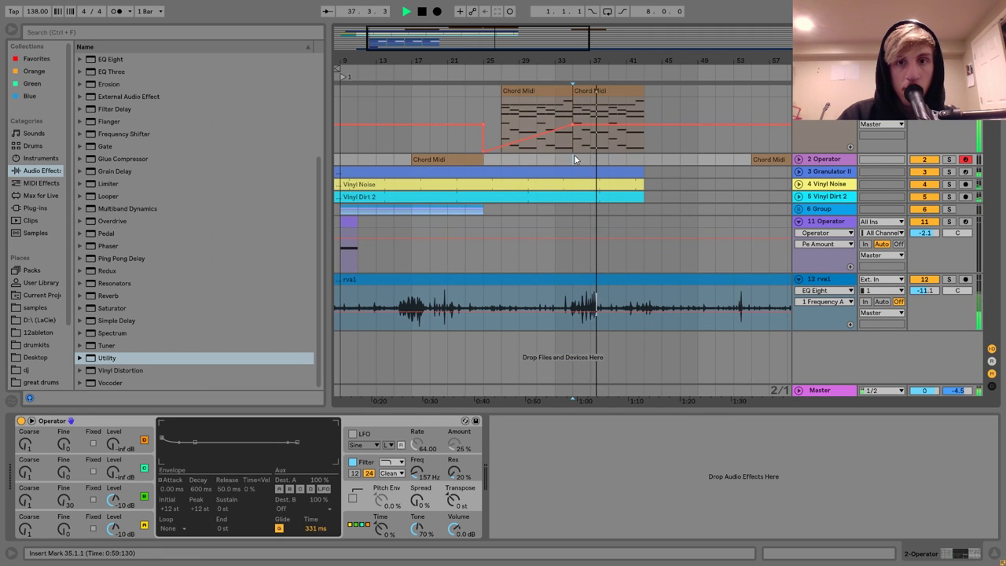
Select bars 35 to 43 on the 2 Operator track and loop that range
{"action": "key", "text": "minus"}
{"action": "key", "text": "minus"}
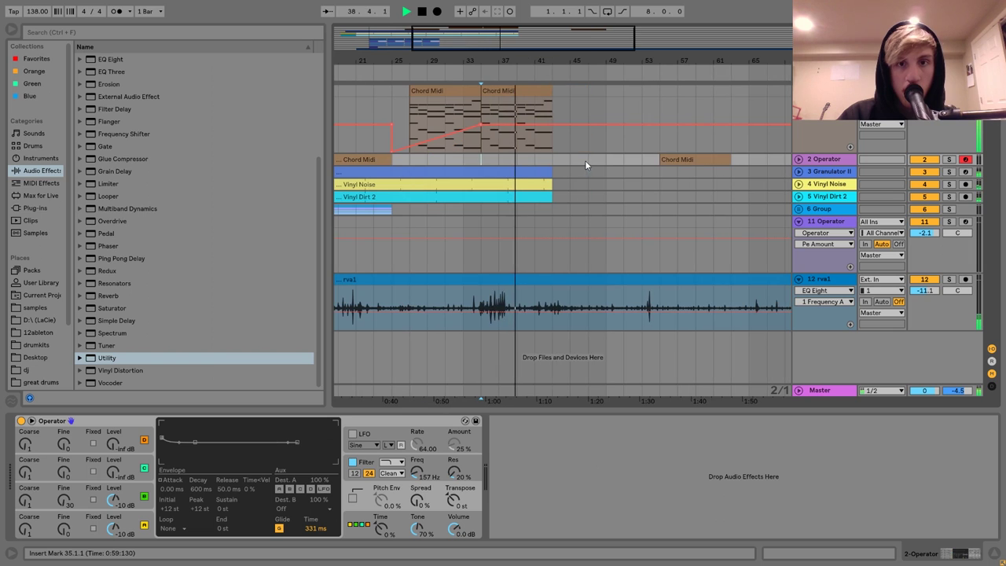
{"action": "left_click_drag", "start_coordinate": [542, 143], "coordinate": [538, 163]}
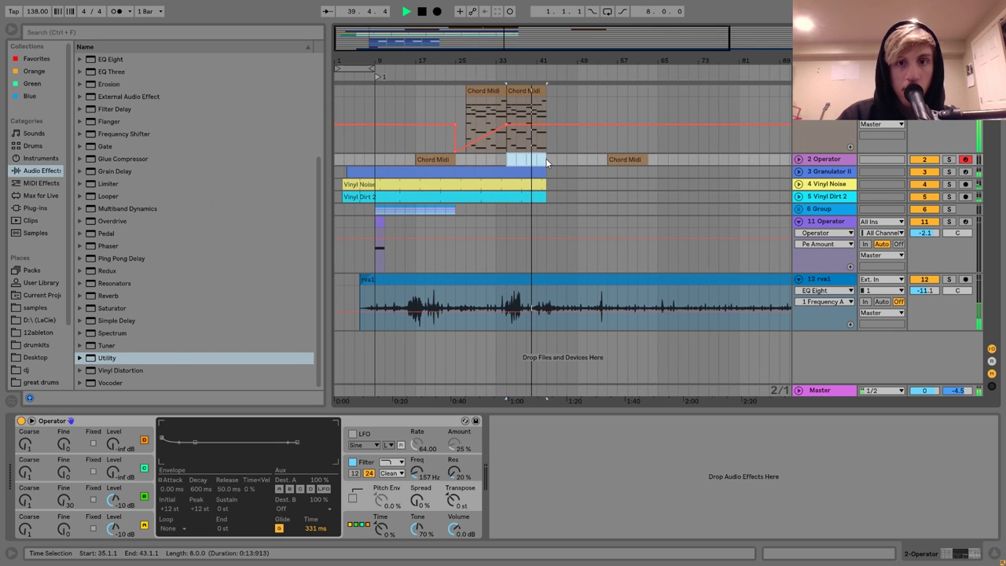
{"action": "key", "text": "ctrl+l"}
Replay from bar 23, fold the 11 Operator track, and select the drum Group's clips from bar 9 to 25
{"action": "left_click", "coordinate": [443, 98]}
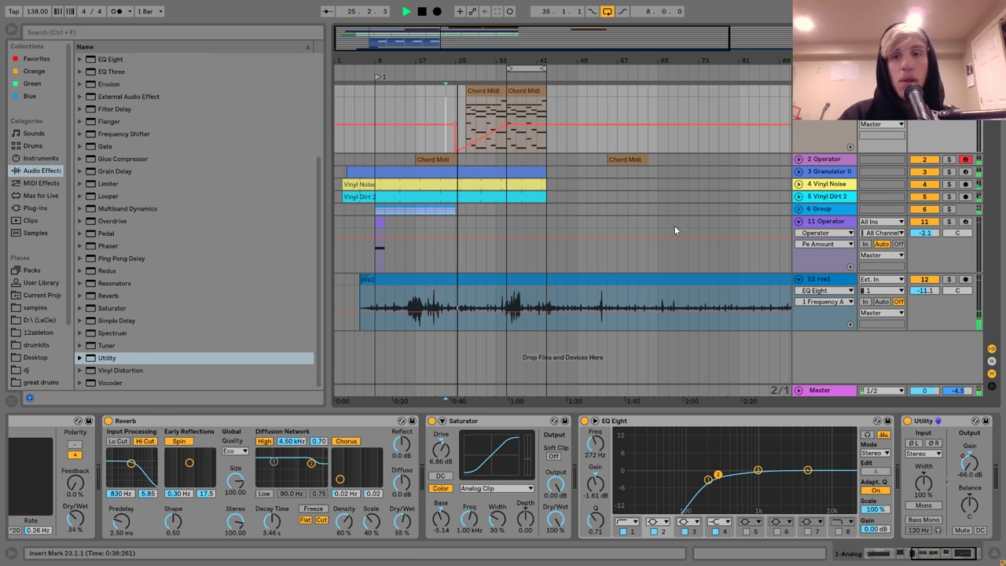
{"action": "left_click", "coordinate": [799, 222]}
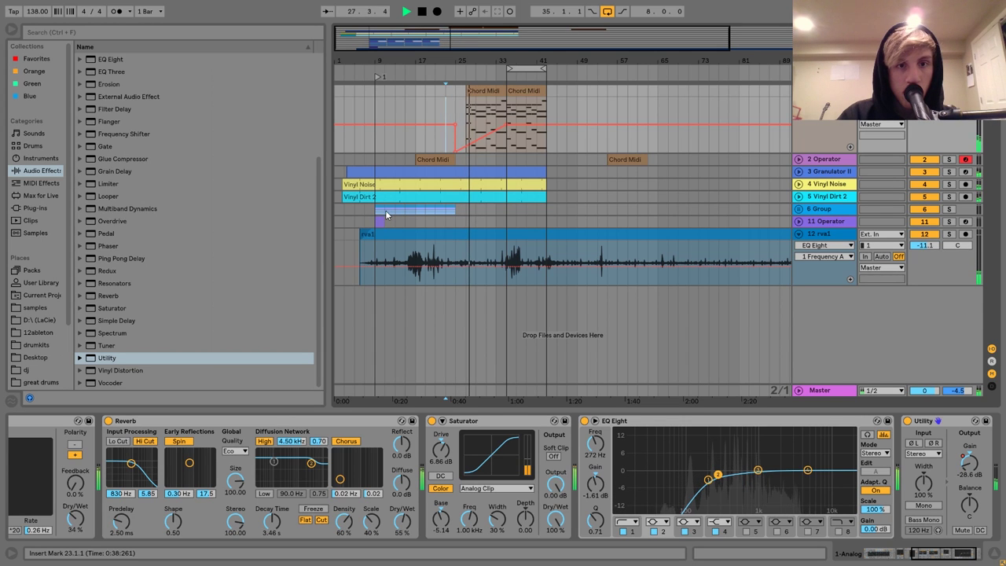
{"action": "left_click_drag", "start_coordinate": [378, 212], "coordinate": [457, 210]}
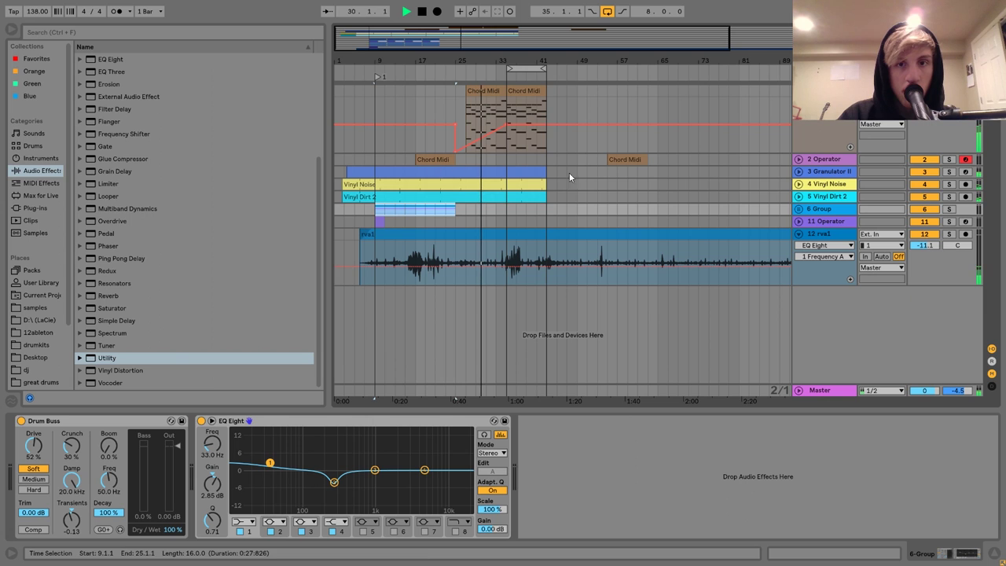
Move the last chord clip on the 2 Operator track back to bar 35 and check its notes
{"action": "left_click_drag", "start_coordinate": [627, 160], "coordinate": [535, 161]}
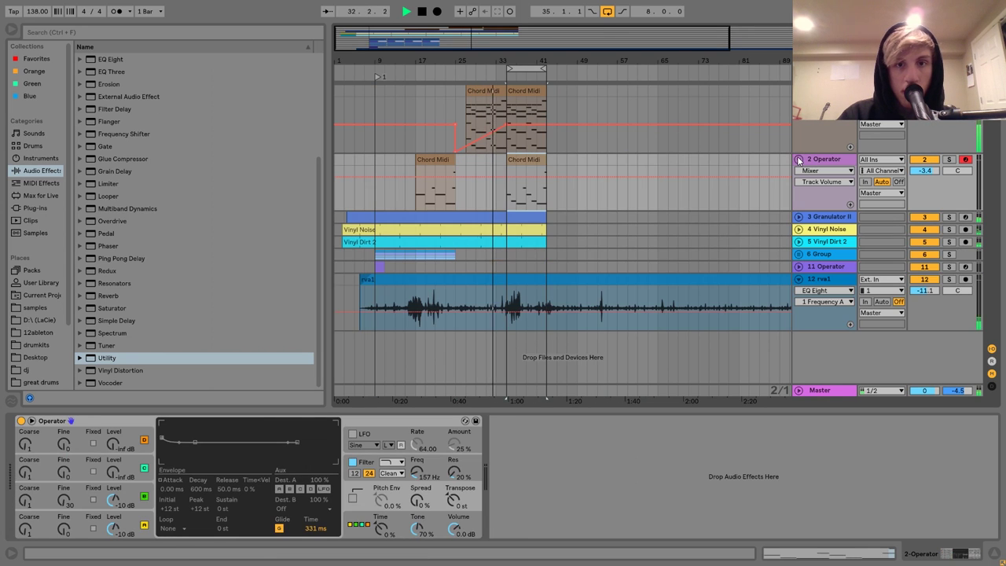
{"action": "double_click", "coordinate": [531, 159]}
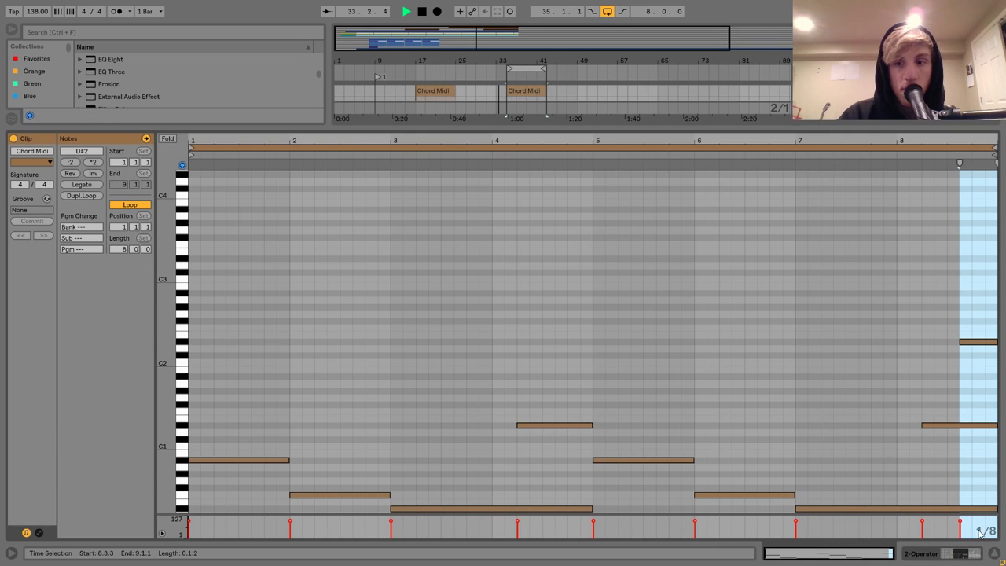
{"action": "key", "text": "shift+Tab"}
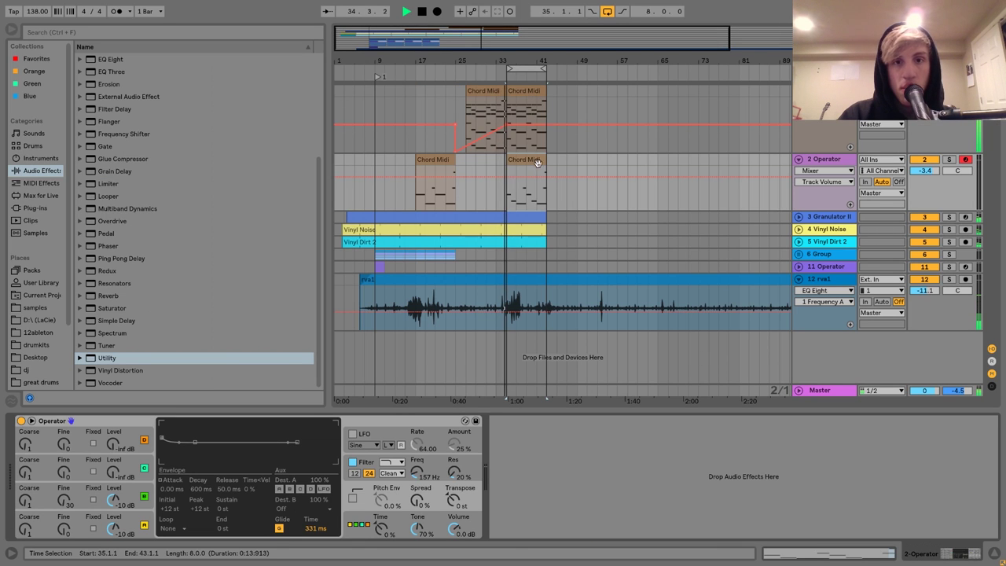
{"action": "left_click", "coordinate": [529, 90]}
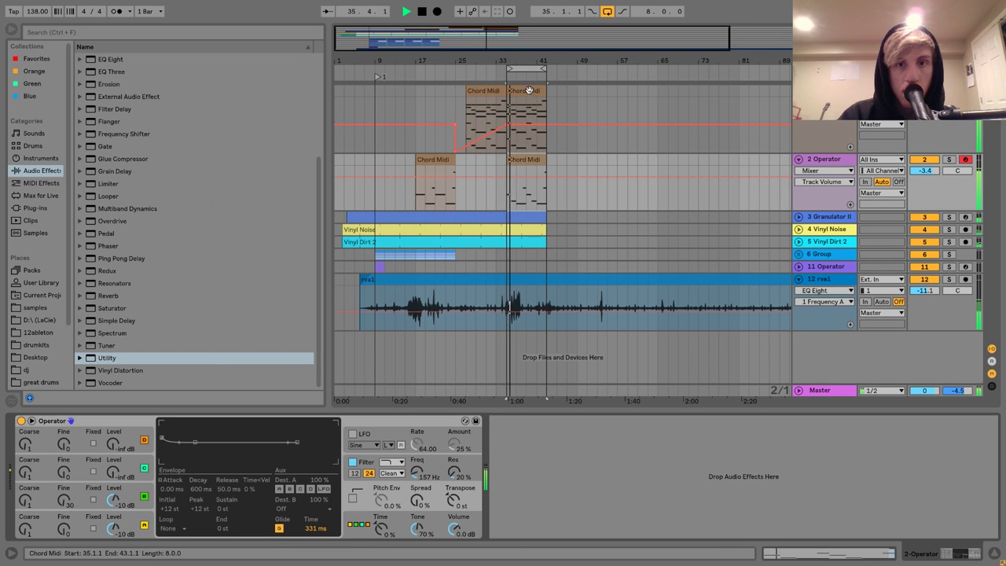
Raise Analog's Filter 1 frequency to 712 and try an LFO1 resonance modulation of 1.21
{"action": "left_click", "coordinate": [388, 308]}
{"action": "left_click", "coordinate": [511, 117]}
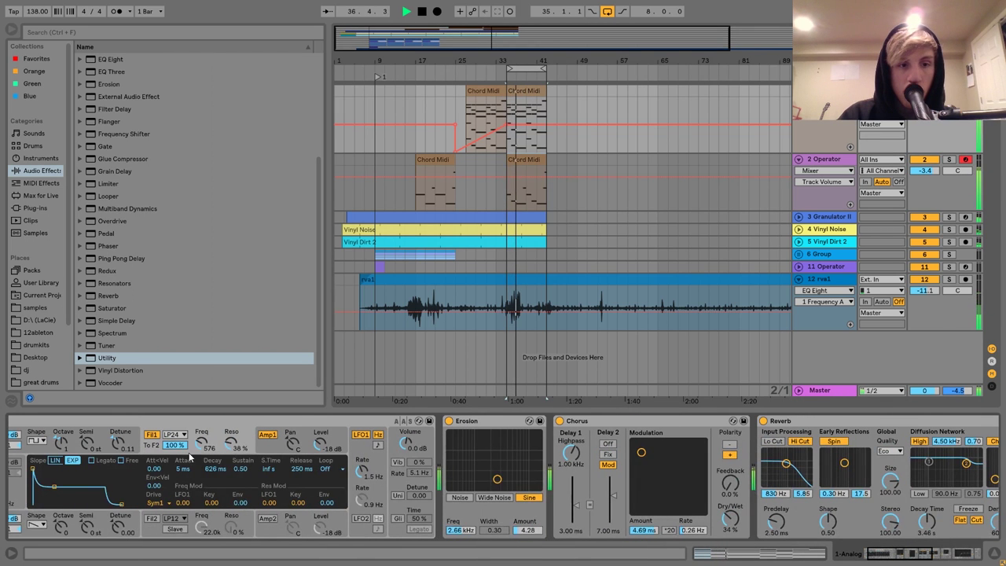
{"action": "left_click_drag", "start_coordinate": [201, 442], "coordinate": [201, 424]}
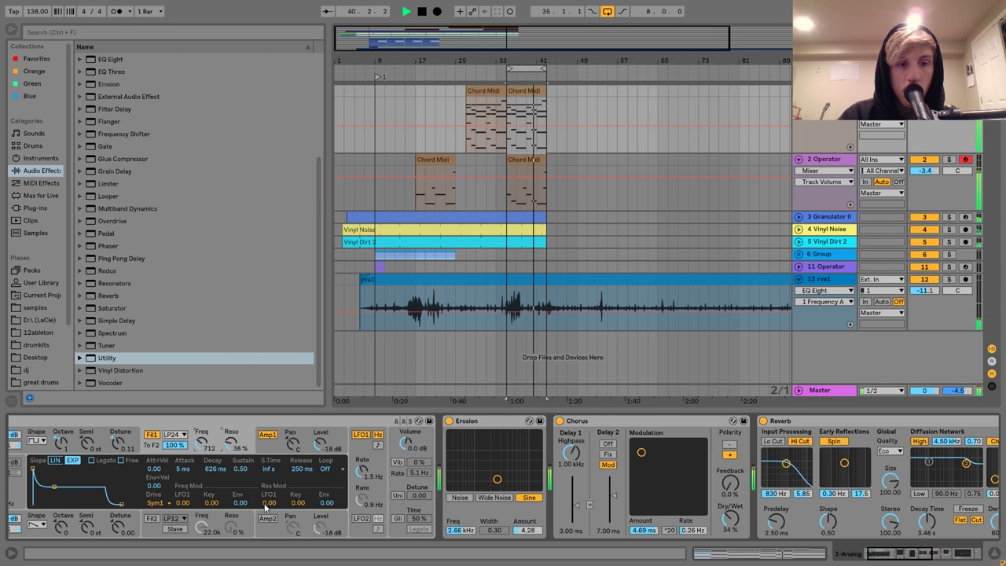
{"action": "mouse_move", "coordinate": [269, 502]}
{"action": "left_mouse_down"}
{"action": "mouse_move", "coordinate": [269, 480]}
{"action": "mouse_move", "coordinate": [273, 509]}
{"action": "left_mouse_up"}
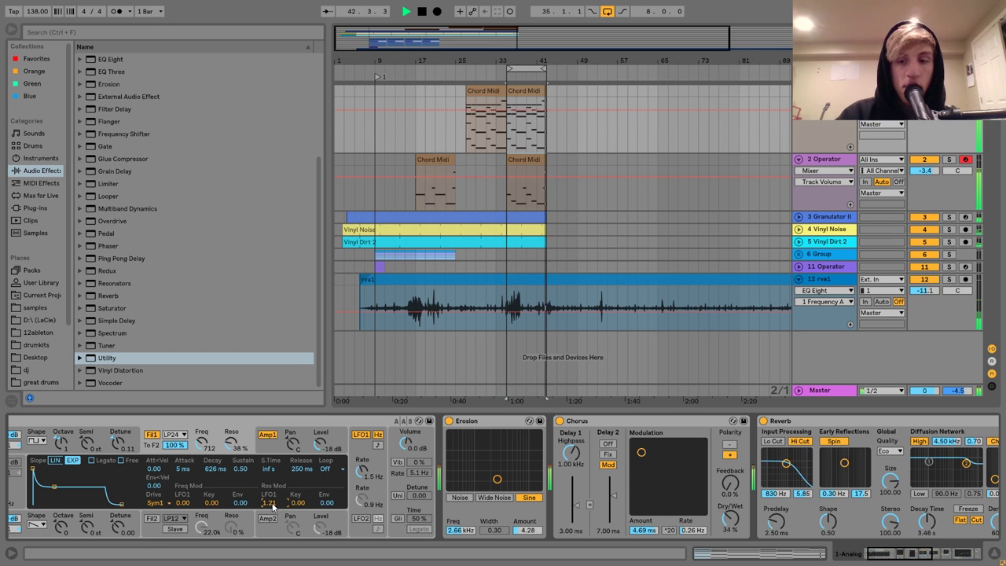
Turn off looping and try duplicating the bar 35 chord clips on the Analog and Operator tracks to bar 43
{"action": "left_click", "coordinate": [610, 13]}
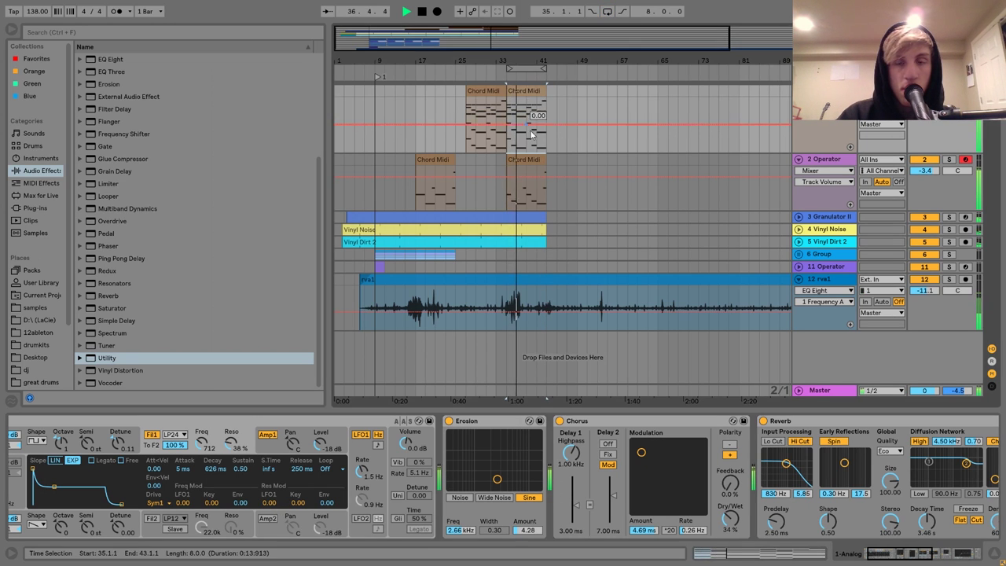
{"action": "left_click", "coordinate": [541, 158]}
{"action": "key", "text": "ctrl+d"}
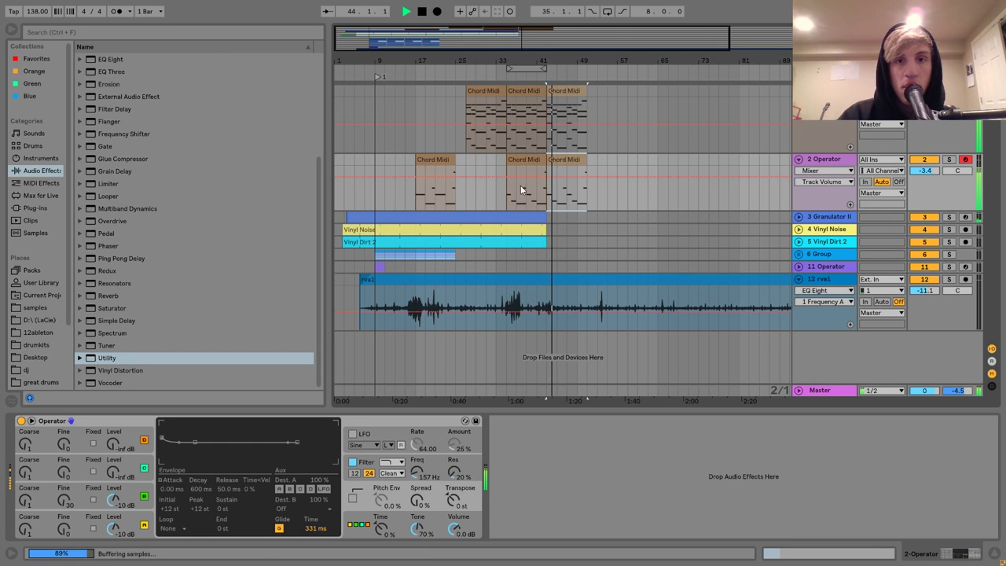
{"action": "key", "text": "ctrl+z"}
{"action": "key", "text": "space"}
{"action": "key", "text": "space"}
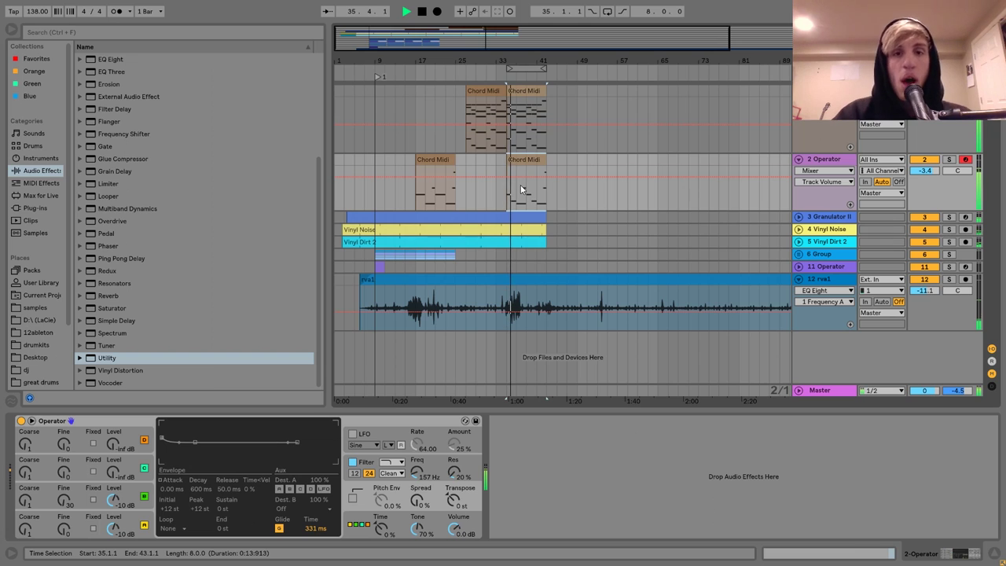
{"action": "key", "text": "space"}
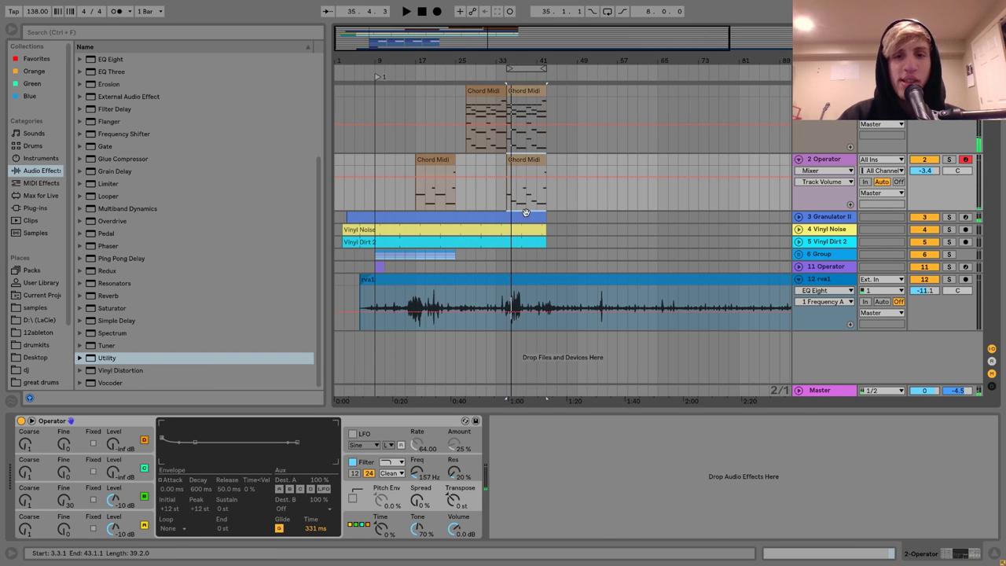
Copy eight bars of the drum Group from bar 9 to bar 43, and duplicate both bar 35 chord clips to bar 43
{"action": "left_click_drag", "start_coordinate": [379, 255], "coordinate": [415, 260]}
{"action": "left_click", "coordinate": [548, 255]}
{"action": "key", "text": "ctrl+v"}
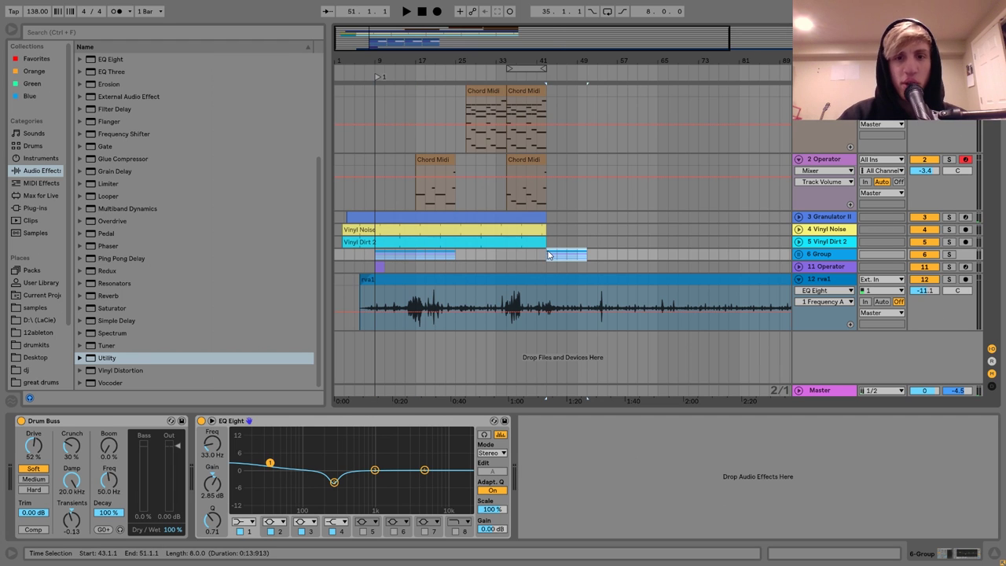
{"action": "left_click", "coordinate": [533, 169]}
{"action": "key", "text": "ctrl+d"}
Extend the Granulator II clip to bar 51 and lengthen its C3 note to fill the clip
{"action": "left_click", "coordinate": [525, 217]}
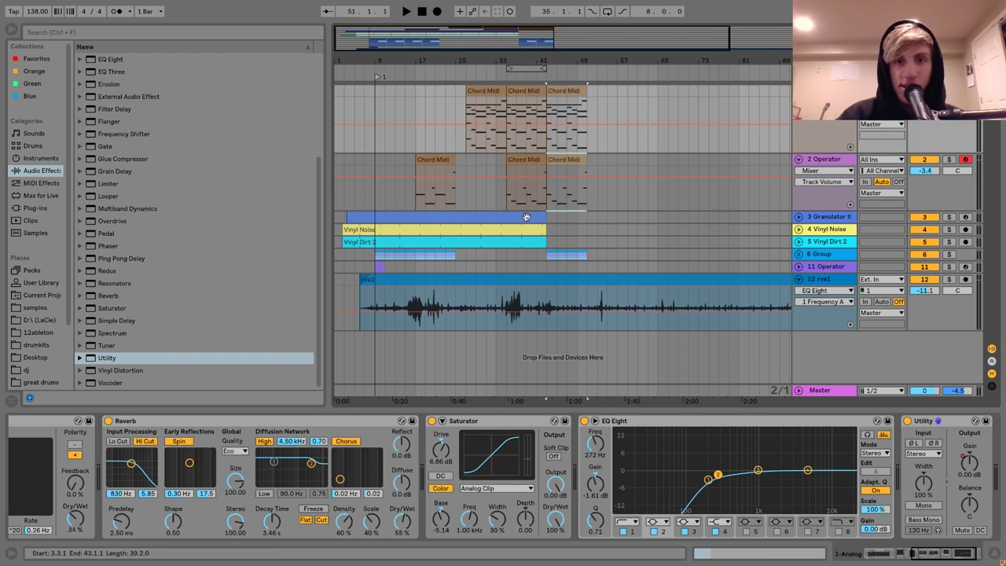
{"action": "key", "text": "ctrl+shift+m"}
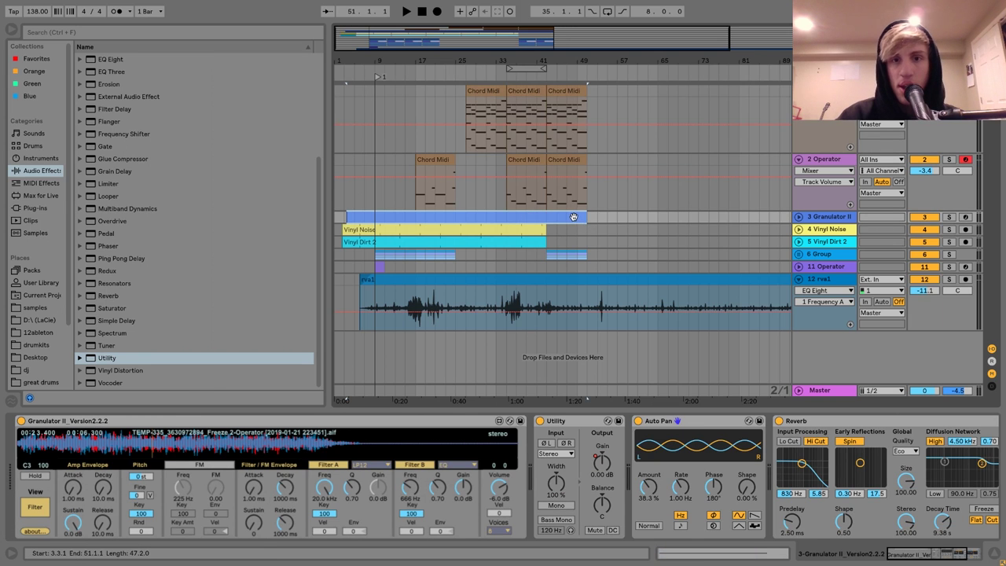
{"action": "double_click", "coordinate": [588, 216]}
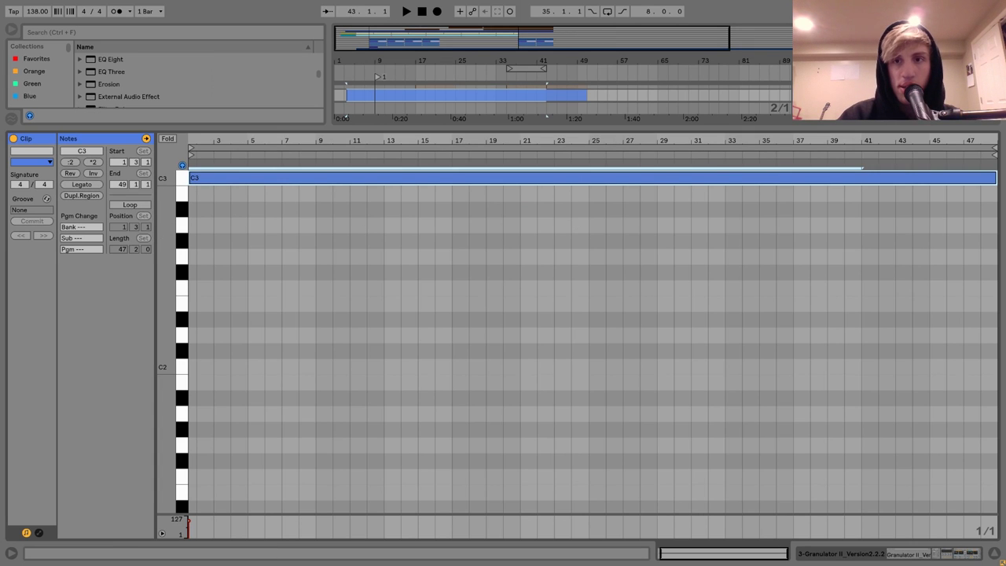
{"action": "key", "text": "shift+Tab"}
Extend the Vinyl Noise and Vinyl Dirt 2 clips together to bar 51
{"action": "left_click", "coordinate": [529, 229]}
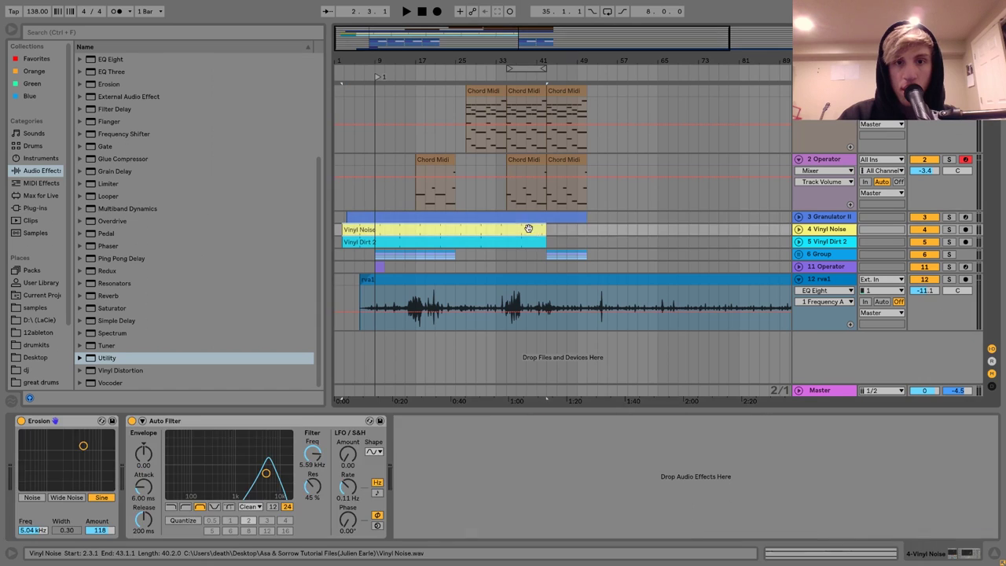
{"action": "left_click", "coordinate": [530, 240]}
{"action": "left_click_drag", "start_coordinate": [542, 242], "coordinate": [586, 242]}
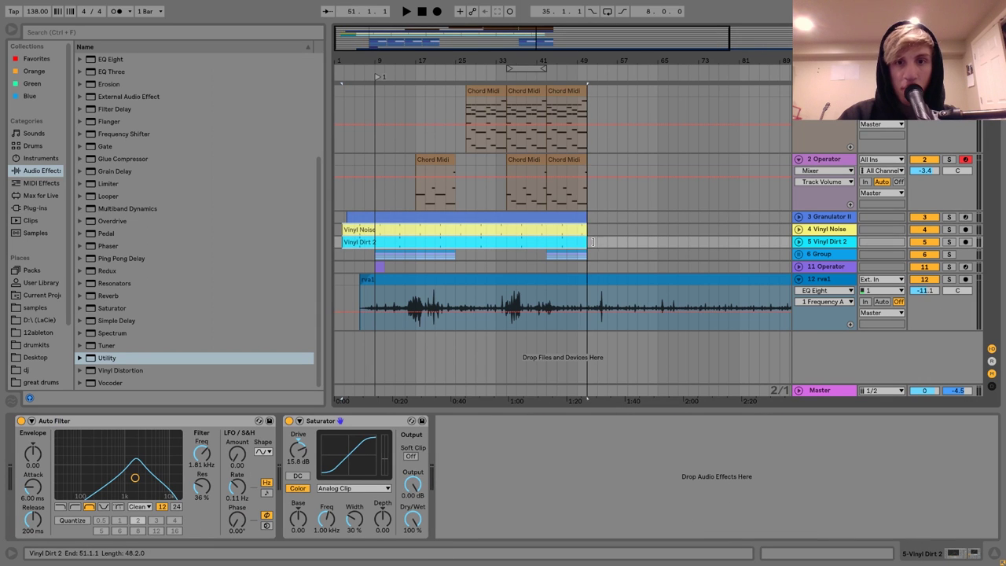
While replaying from bar 35, insert a MIDI track below the 2 Operator track and load the Operator instrument on it
{"action": "key", "text": "space"}
{"action": "left_click", "coordinate": [525, 160]}
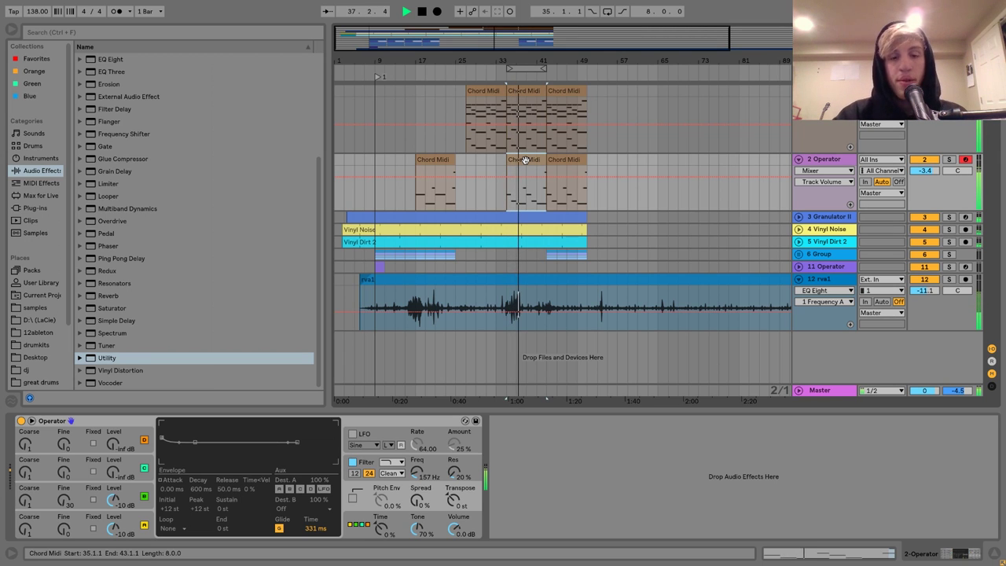
{"action": "key", "text": "ctrl+shift+t"}
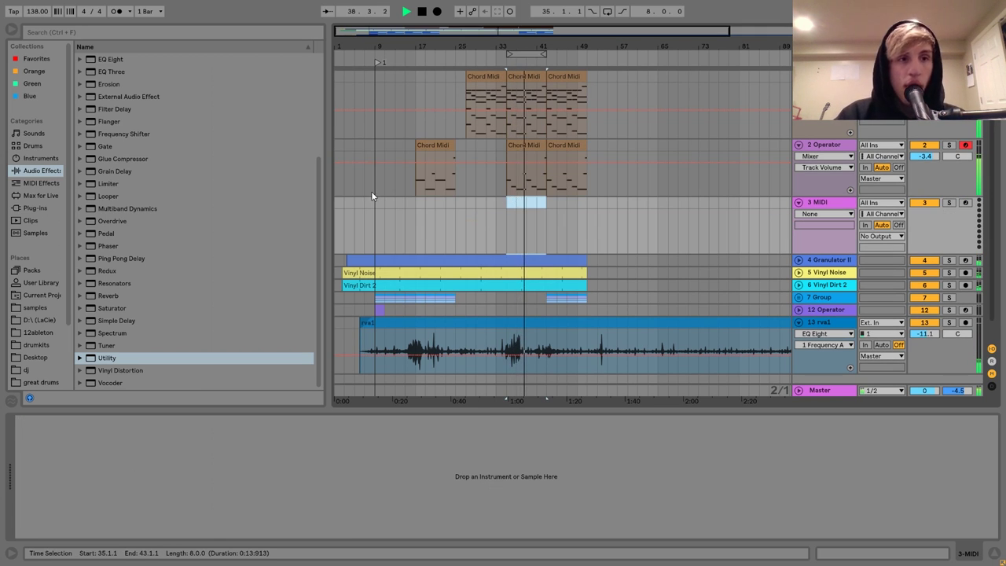
{"action": "left_click", "coordinate": [41, 158]}
{"action": "double_click", "coordinate": [107, 146]}
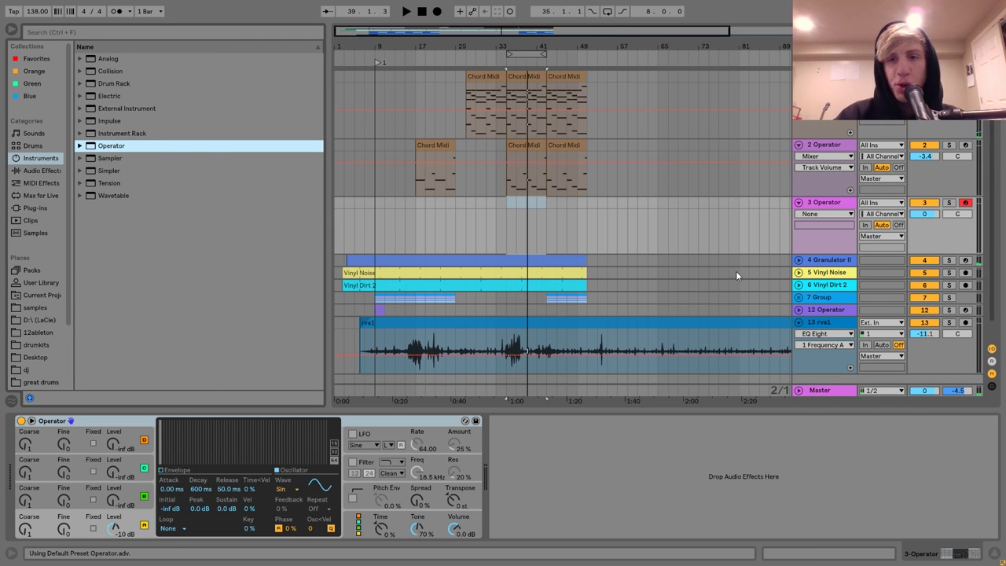
Insert an eight-bar MIDI clip at bar 35 on the new Operator track and stretch an F3 note across it
{"action": "left_click_drag", "start_coordinate": [506, 202], "coordinate": [541, 205]}
{"action": "key", "text": "ctrl+shift+m"}
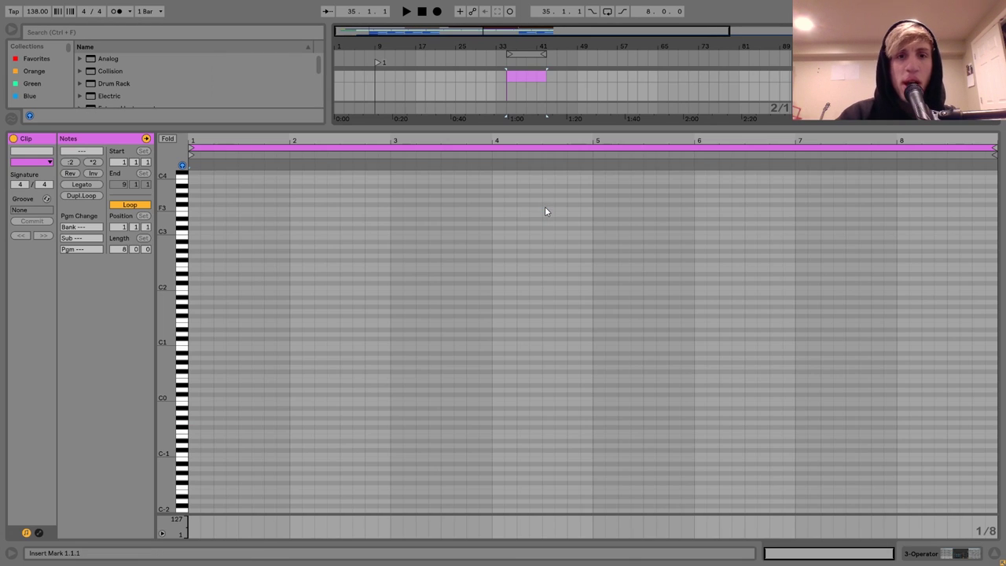
{"action": "double_click", "coordinate": [193, 209]}
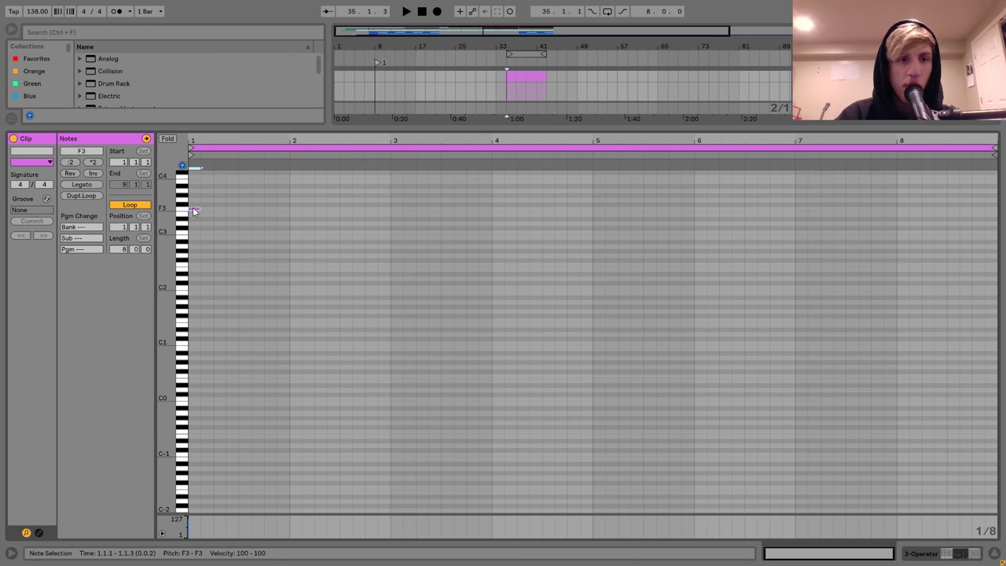
{"action": "left_click", "coordinate": [82, 184]}
Transpose the sustained note up one octave to F4
{"action": "key", "text": "Up"}
{"action": "key", "text": "Up"}
{"action": "key", "text": "Up"}
{"action": "key", "text": "Up"}
{"action": "key", "text": "Up"}
{"action": "key", "text": "Up"}
{"action": "key", "text": "Up"}
{"action": "key", "text": "Up"}
{"action": "key", "text": "Up"}
{"action": "key", "text": "Up"}
{"action": "key", "text": "Up"}
{"action": "key", "text": "Up"}
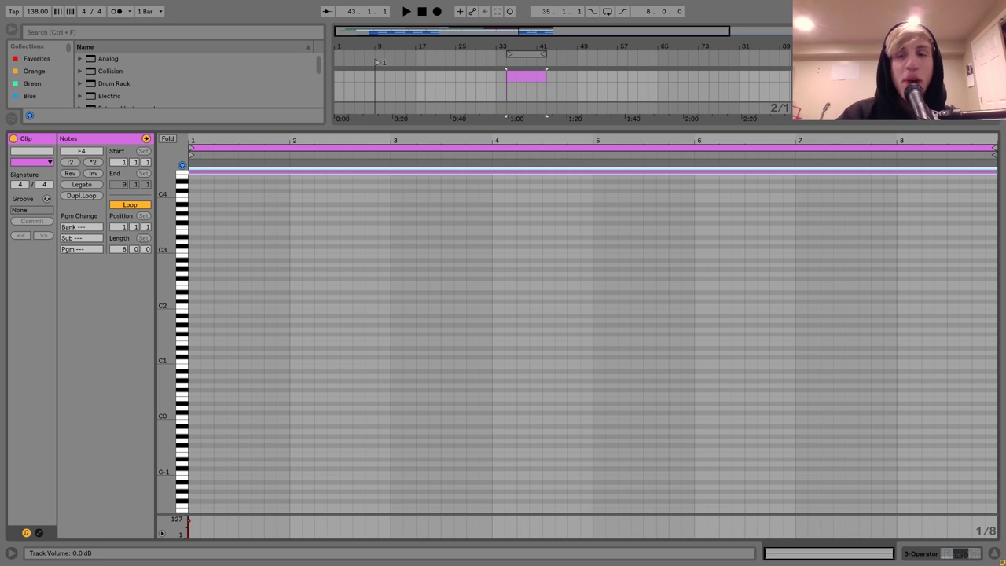
Return to the Operator device and play from bar 35 while lowering the 3 Operator track volume to -12.6 dB
{"action": "key", "text": "shift+Tab"}
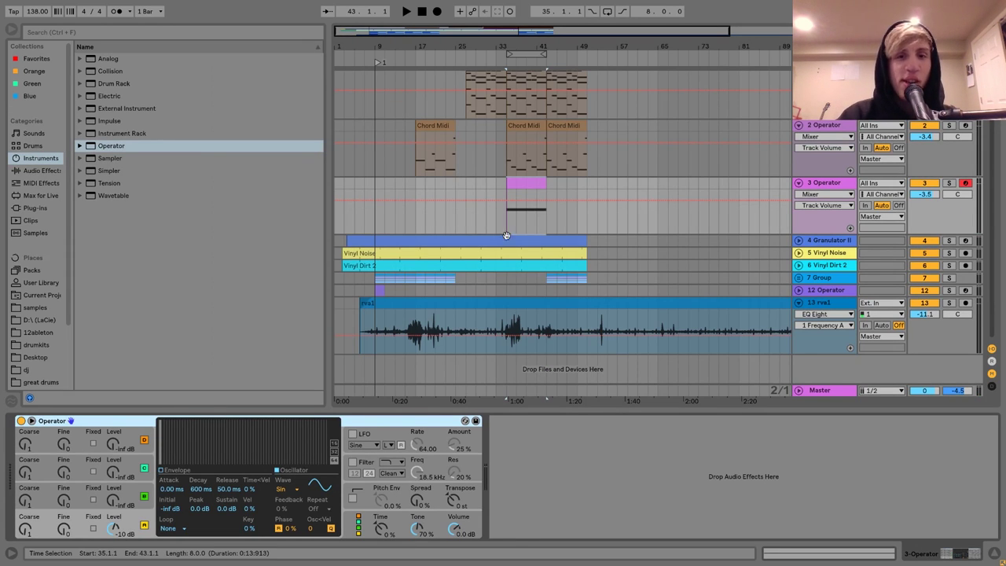
{"action": "left_click", "coordinate": [405, 217]}
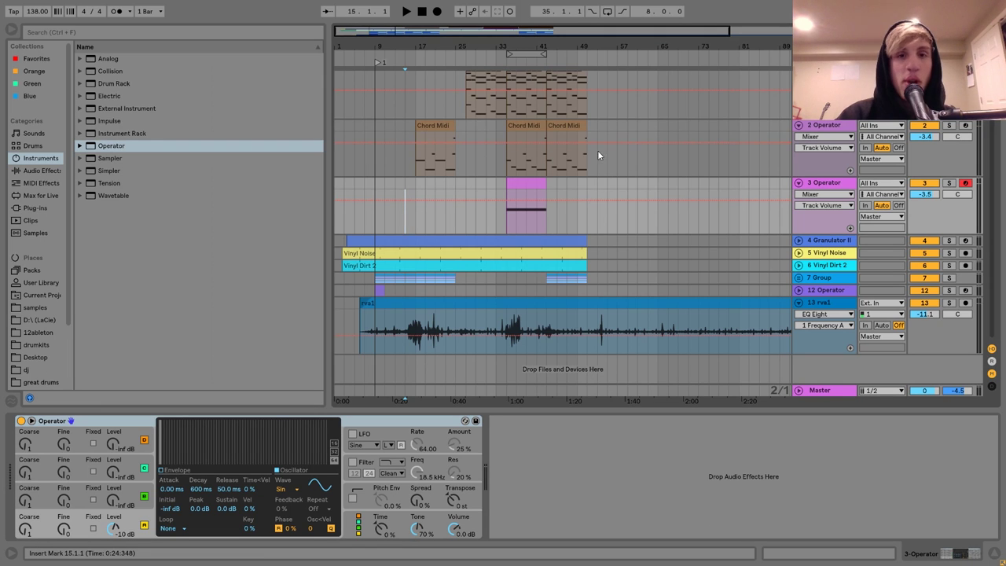
{"action": "left_click", "coordinate": [520, 182]}
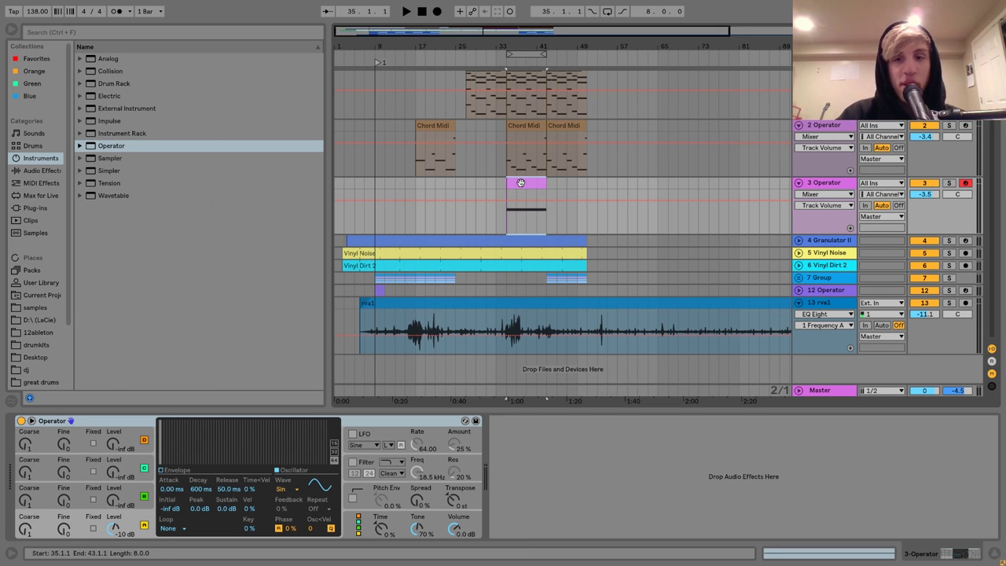
{"action": "key", "text": "space"}
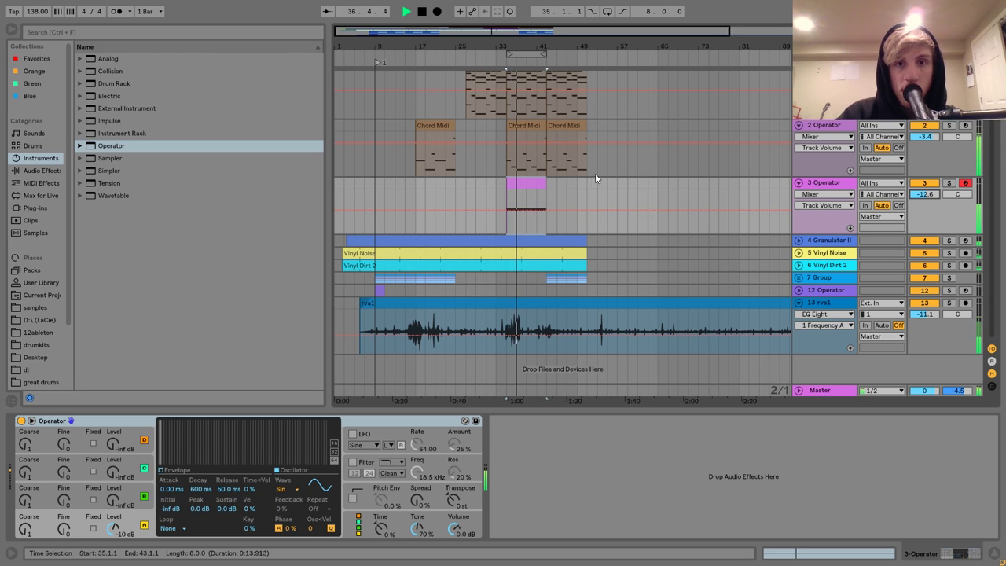
Reopen the 3 Operator clip, stop playback and lower its sustained note to A3
{"action": "double_click", "coordinate": [513, 182]}
{"action": "key", "text": "space"}
{"action": "key", "text": "Down"}
{"action": "key", "text": "Down"}
{"action": "key", "text": "Down"}
{"action": "key", "text": "Down"}
{"action": "key", "text": "Down"}
{"action": "key", "text": "Down"}
{"action": "key", "text": "Down"}
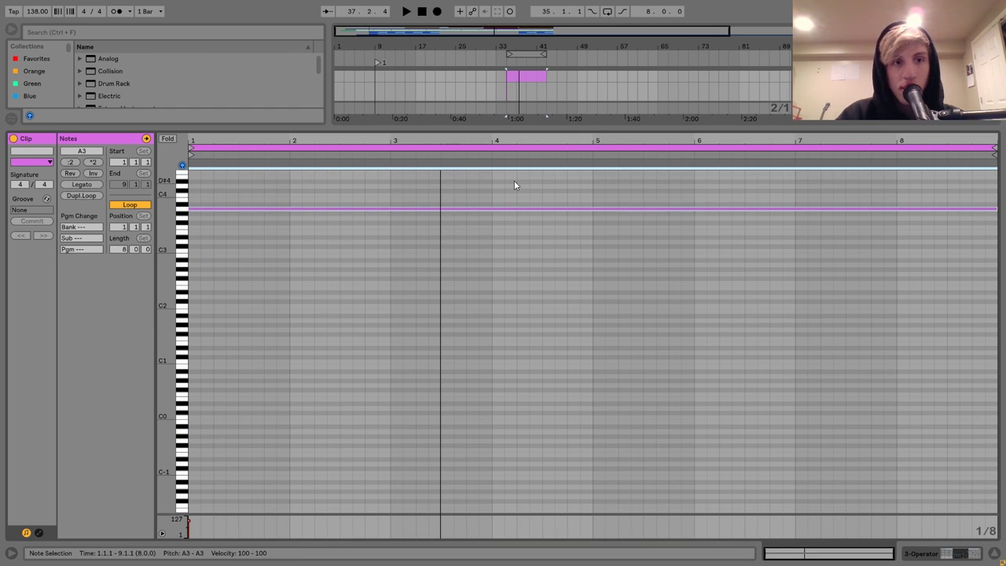
Retune the sustained note to A#3, auditioning A#4 first, and lower the 3 Operator track volume to -17.3 dB
{"action": "key", "text": "shift+Up"}
{"action": "key", "text": "space"}
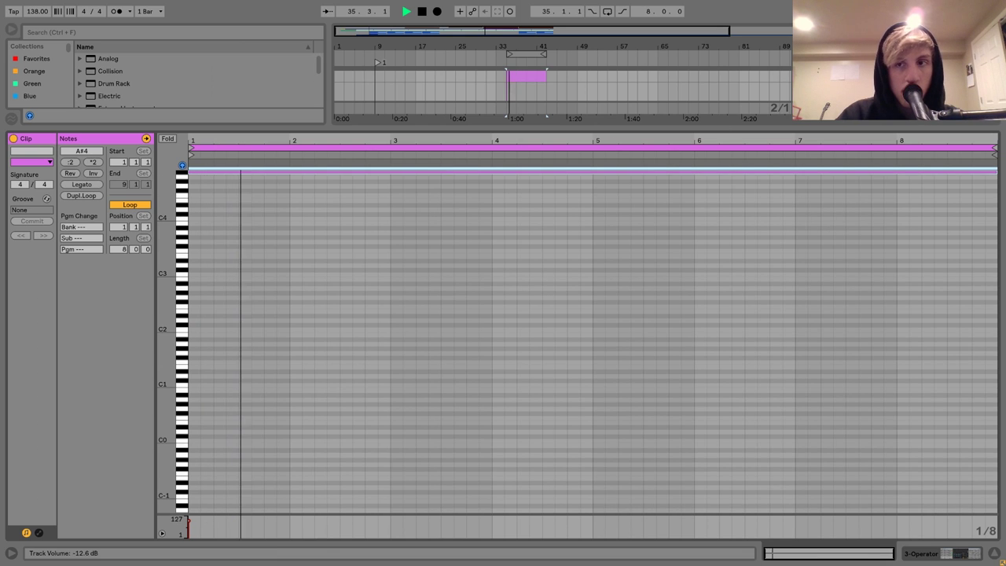
{"action": "key", "text": "space"}
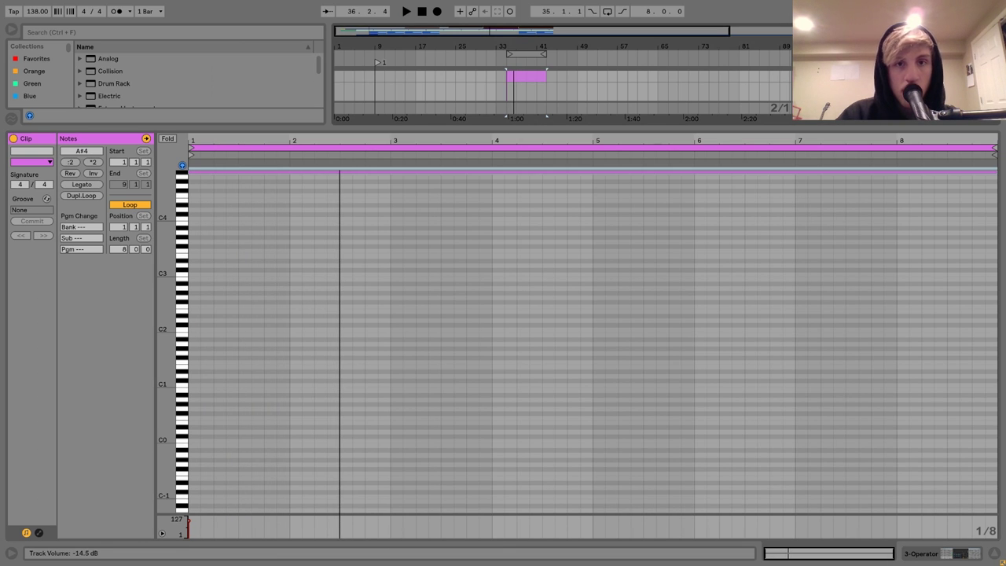
{"action": "key", "text": "shift+Down"}
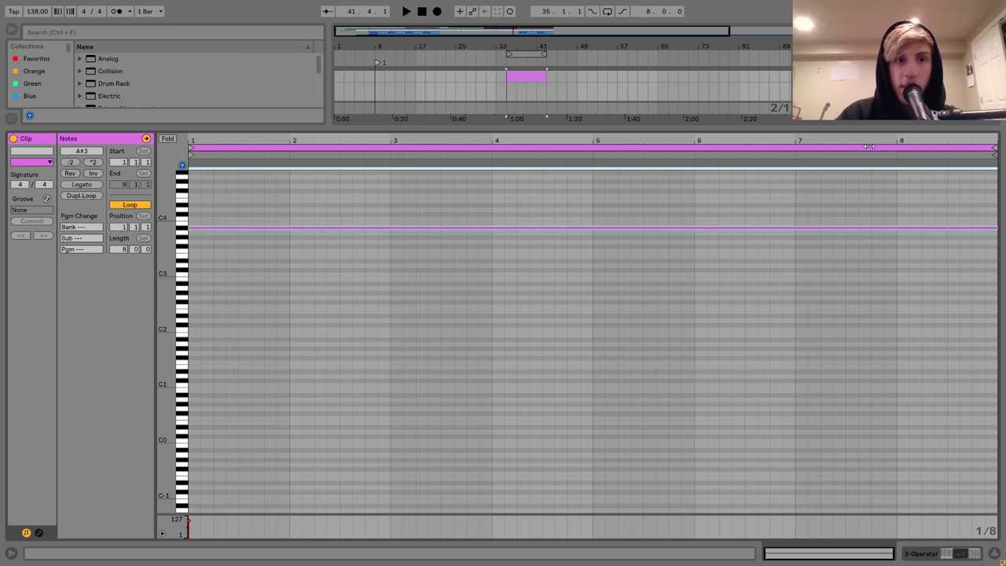
{"action": "key", "text": "space"}
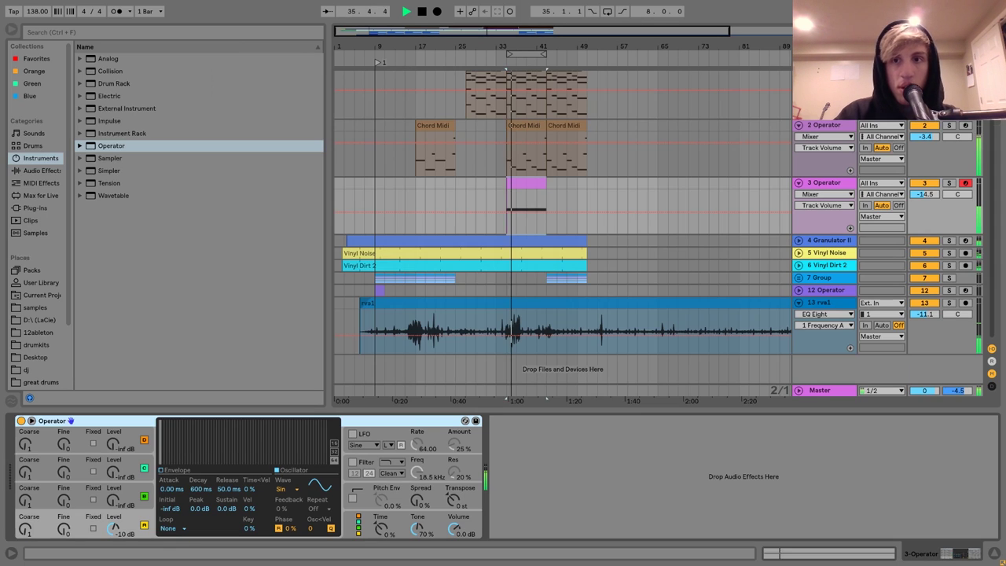
{"action": "key", "text": "shift+Tab"}
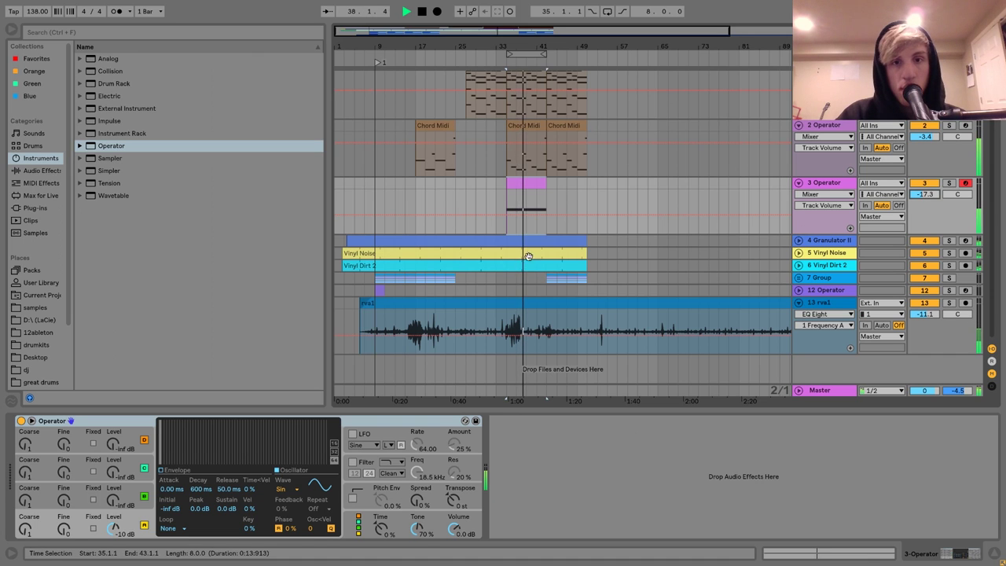
Extend the 3 Operator clip to bar 51 and lengthen its A#3 note to fill all sixteen bars
{"action": "left_click", "coordinate": [587, 186], "text": "shift"}
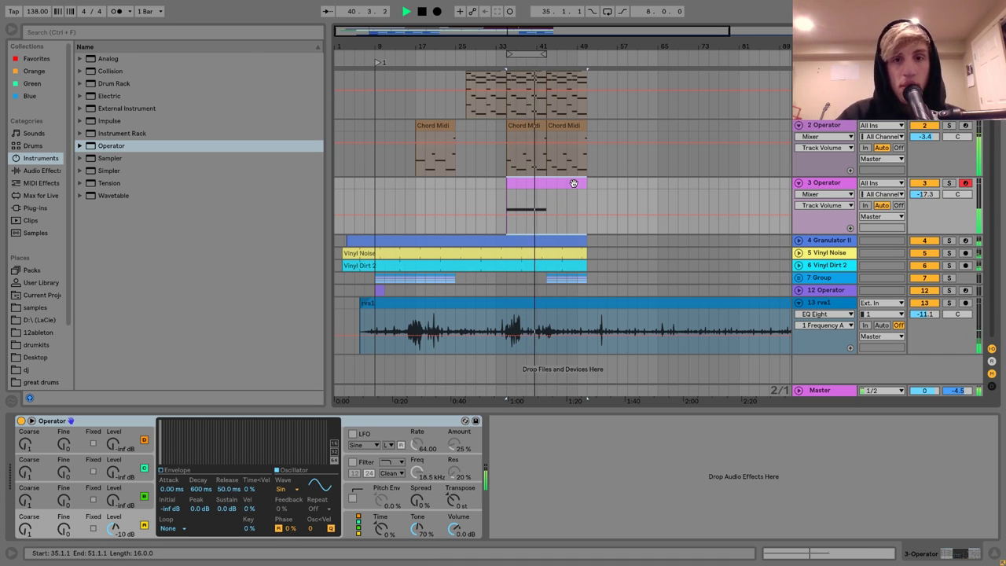
{"action": "key", "text": "ctrl+j"}
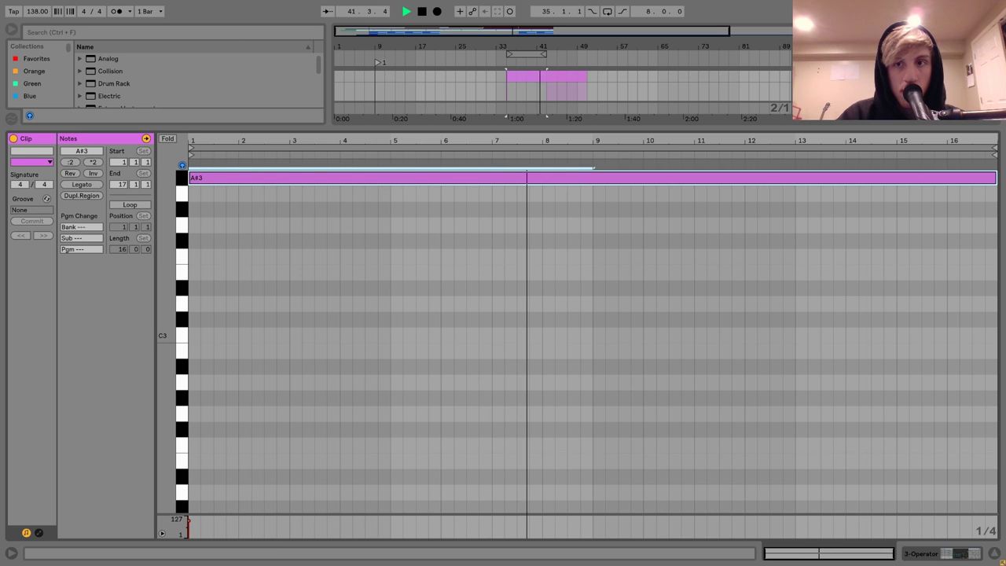
{"action": "key", "text": "shift+Tab"}
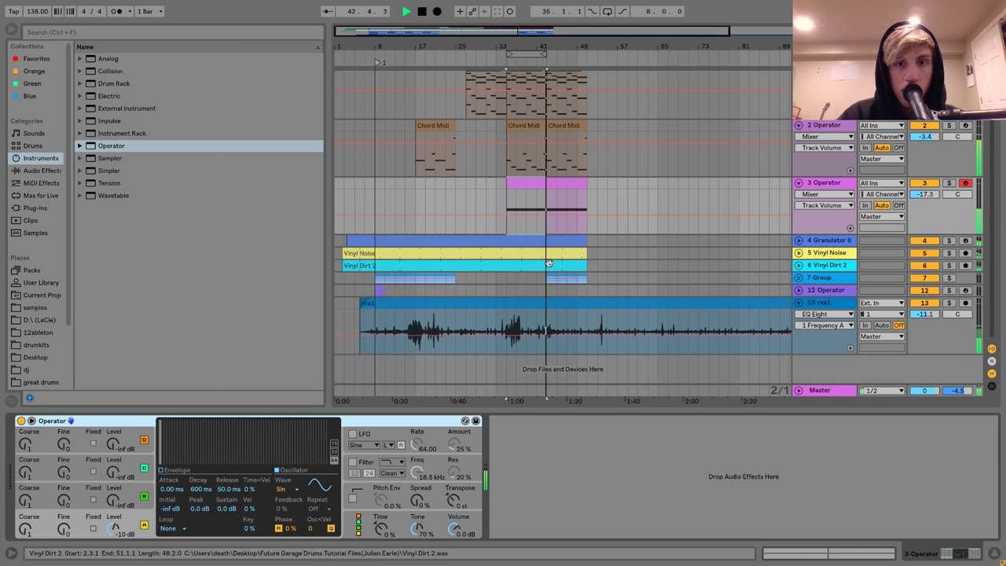
{"action": "left_click", "coordinate": [574, 188]}
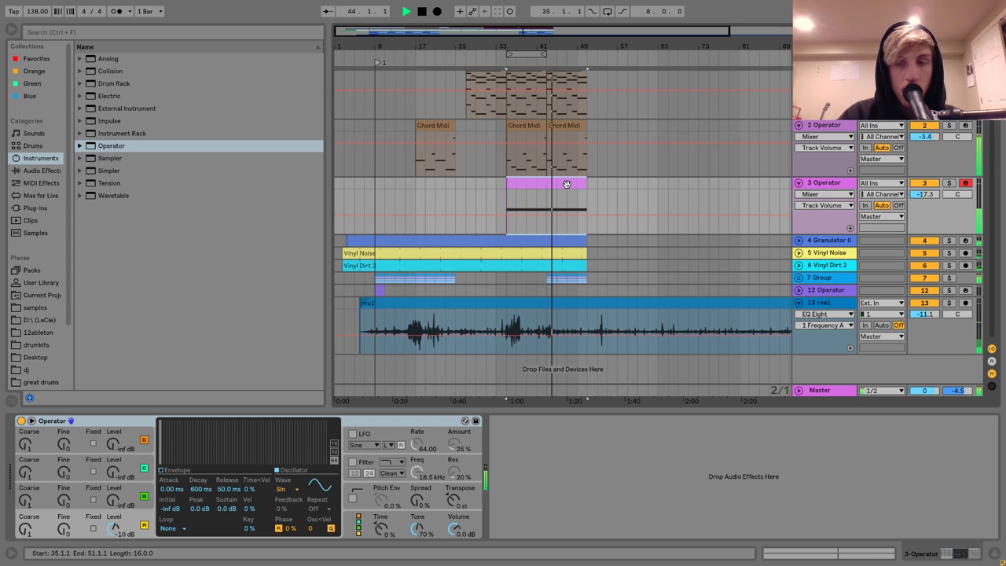
{"action": "key", "text": "space"}
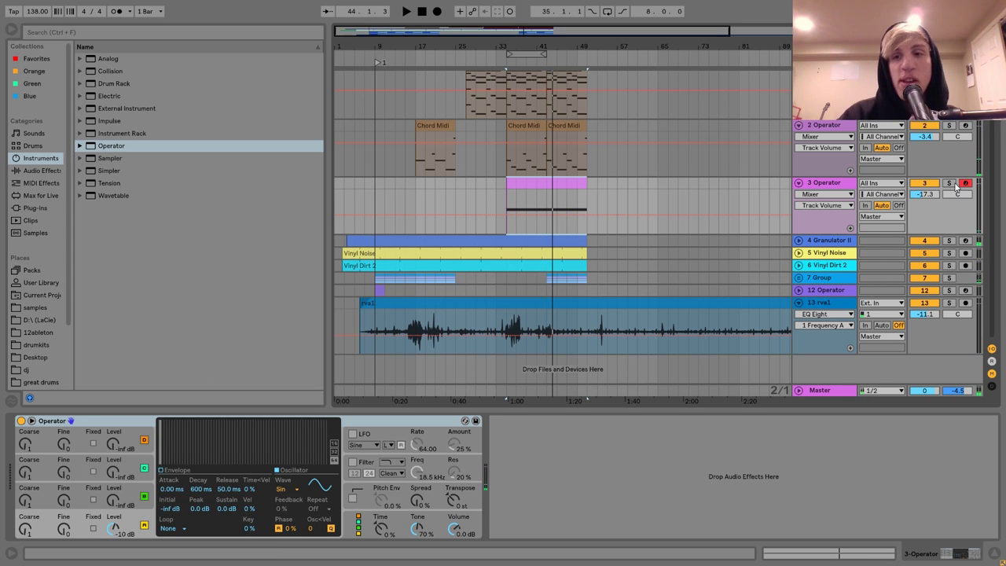
Solo the 3 Operator track and, during playback, set oscillator B to a level of -20 dB and coarse tuning 2
{"action": "left_click", "coordinate": [949, 184]}
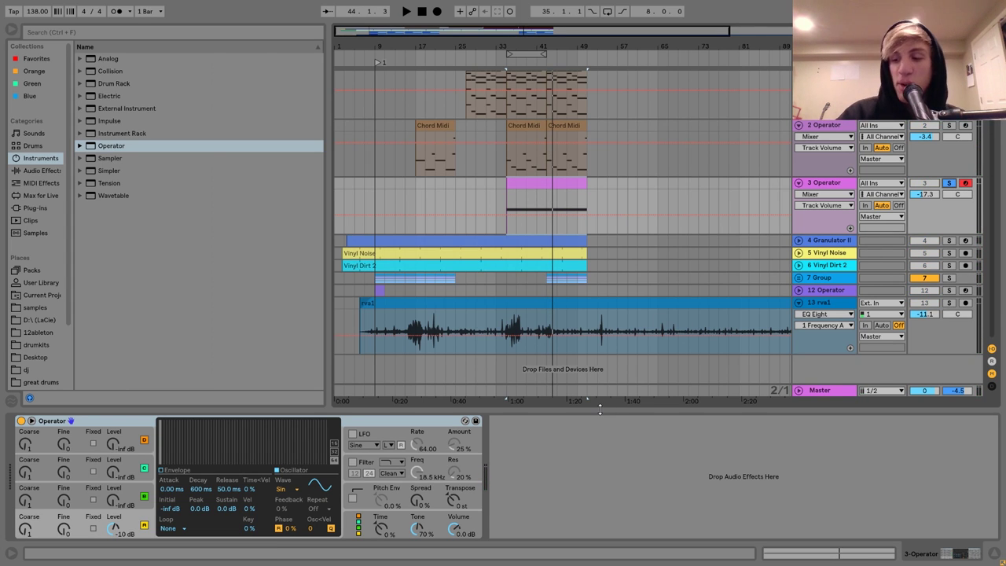
{"action": "key", "text": "space"}
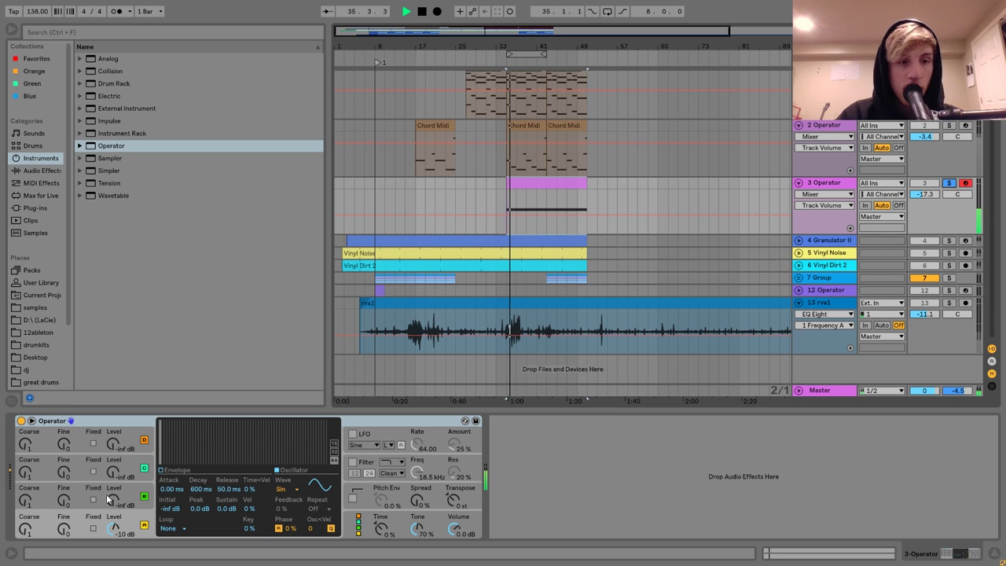
{"action": "left_click_drag", "start_coordinate": [114, 500], "coordinate": [114, 487]}
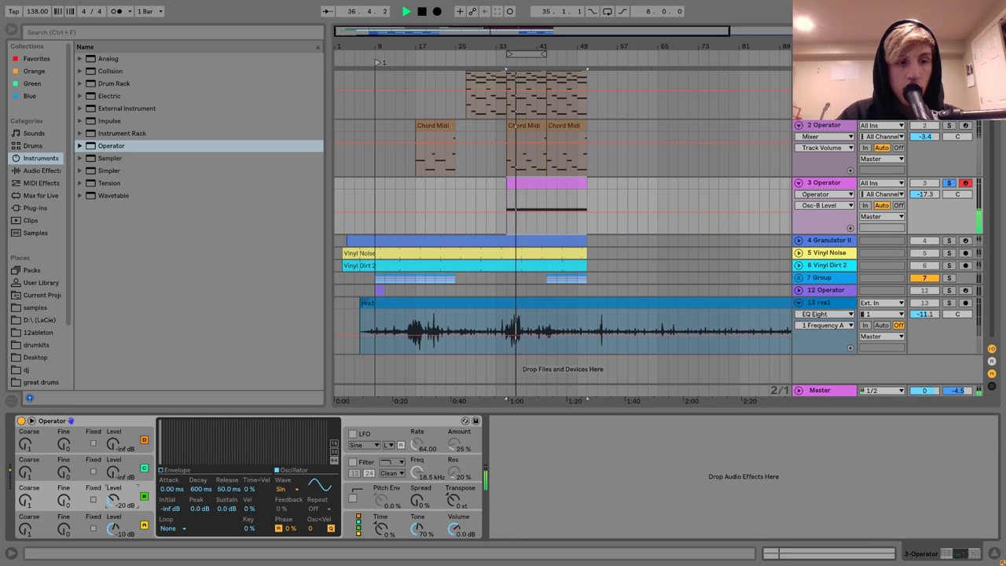
{"action": "left_click", "coordinate": [25, 501]}
Set oscillator C to coarse tuning 26, draw extra harmonics into its waveform and lower its level to -17 dB
{"action": "left_click_drag", "start_coordinate": [25, 507], "coordinate": [25, 448]}
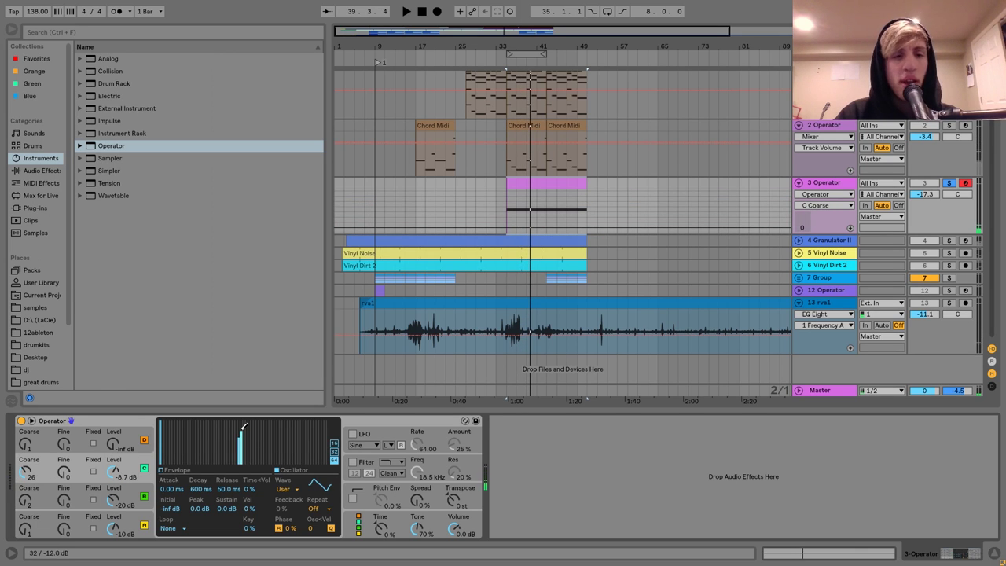
{"action": "key", "text": "space"}
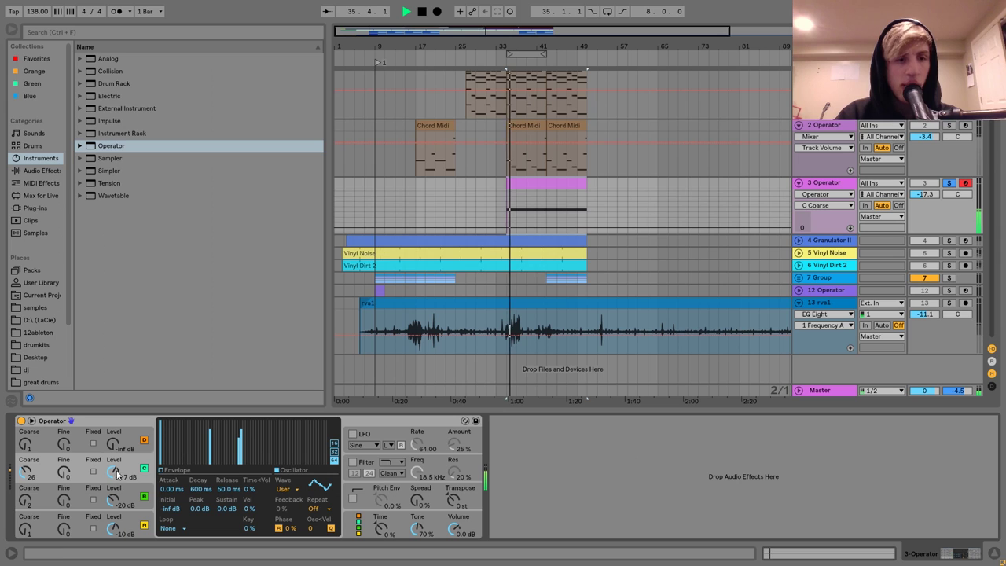
{"action": "left_click_drag", "start_coordinate": [116, 474], "coordinate": [116, 487]}
Enable Operator's LFO, route its destination B to OSC Volume B and set the LFO amount to 66%
{"action": "left_click", "coordinate": [352, 434]}
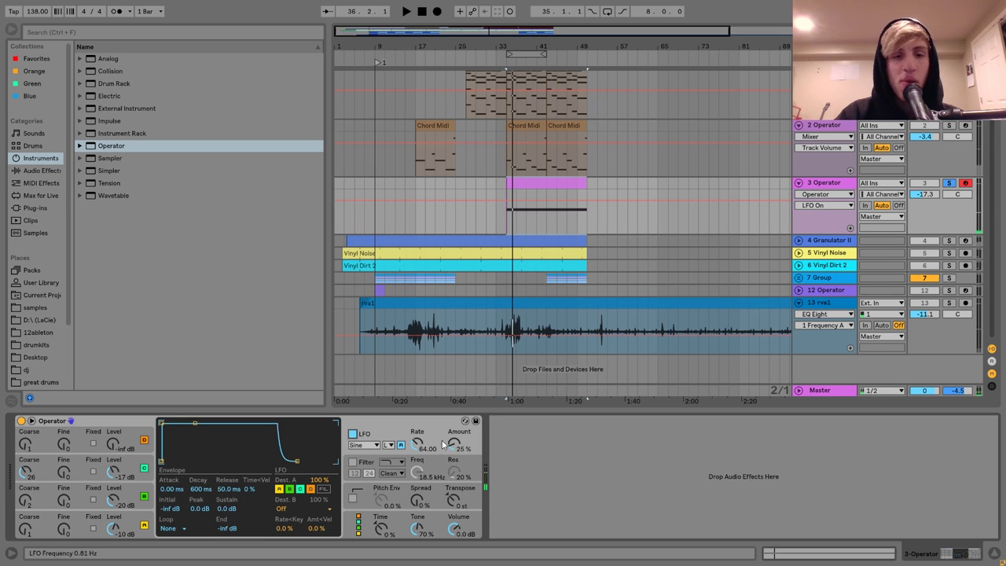
{"action": "left_click", "coordinate": [307, 509]}
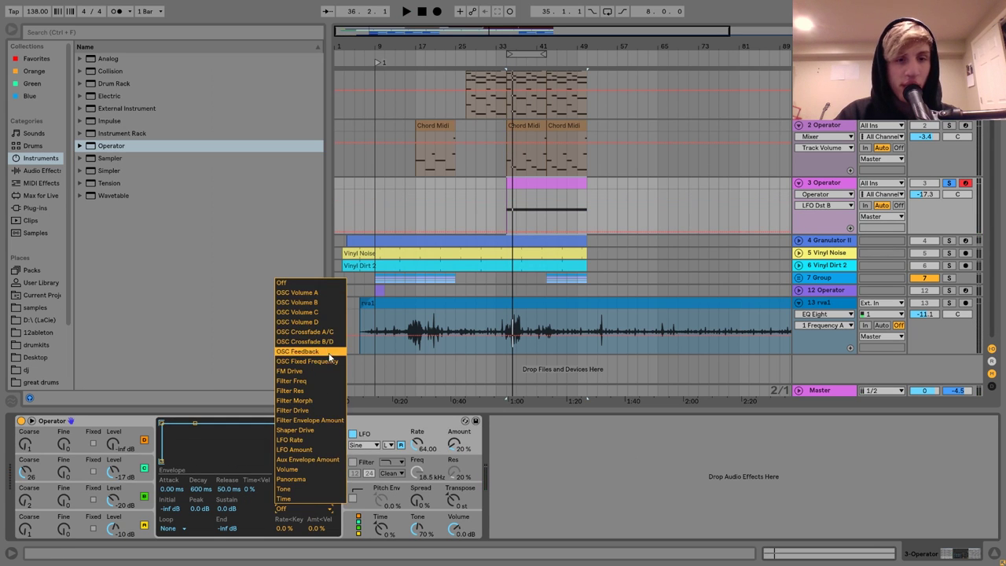
{"action": "left_click", "coordinate": [310, 305]}
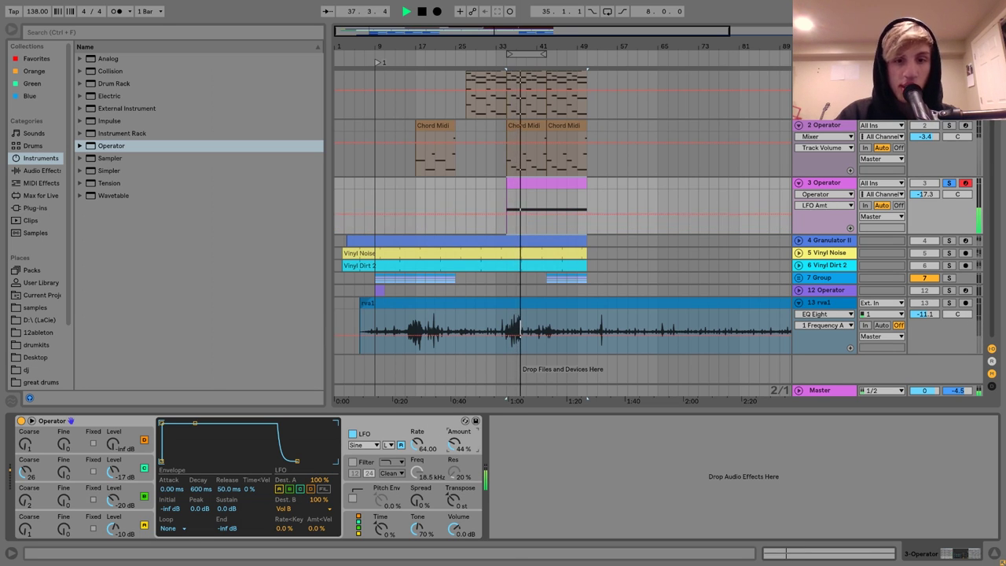
Raise oscillator D's level to -21 dB and transpose Operator by +12 semitones
{"action": "left_click_drag", "start_coordinate": [113, 445], "coordinate": [106, 430]}
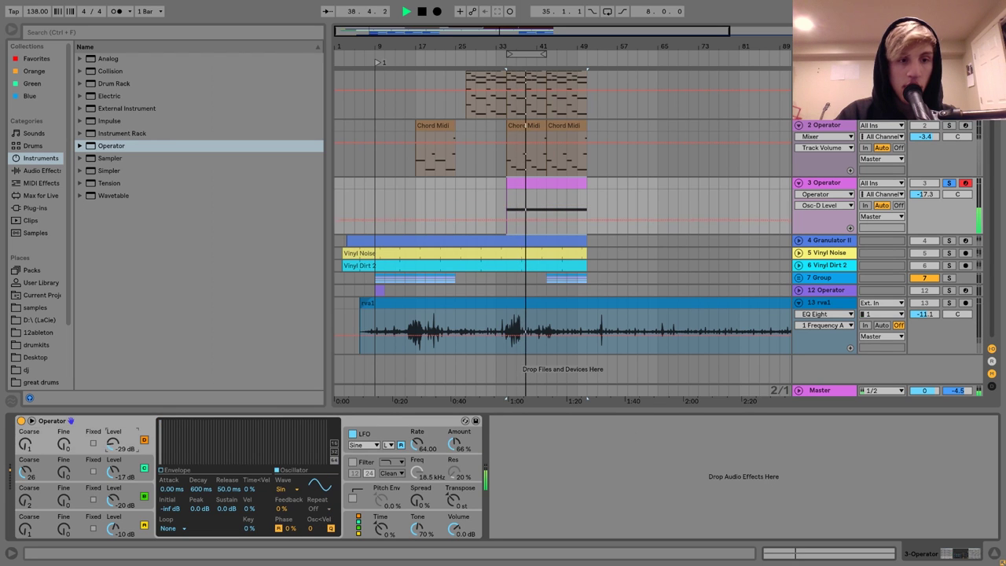
{"action": "left_click", "coordinate": [451, 501]}
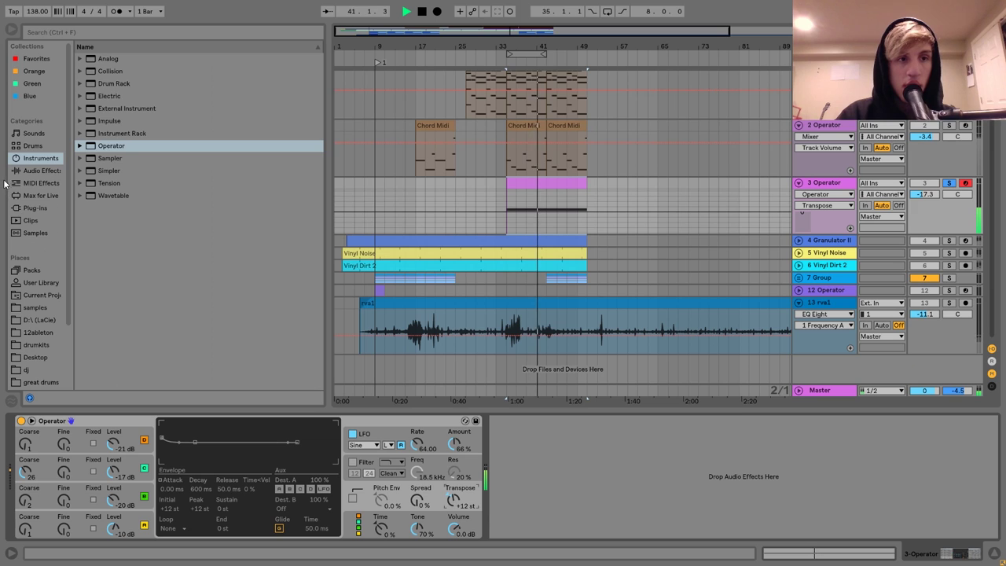
Add the Echo audio effect after Operator and switch both delay channels from Sync to Time mode
{"action": "left_click", "coordinate": [36, 170]}
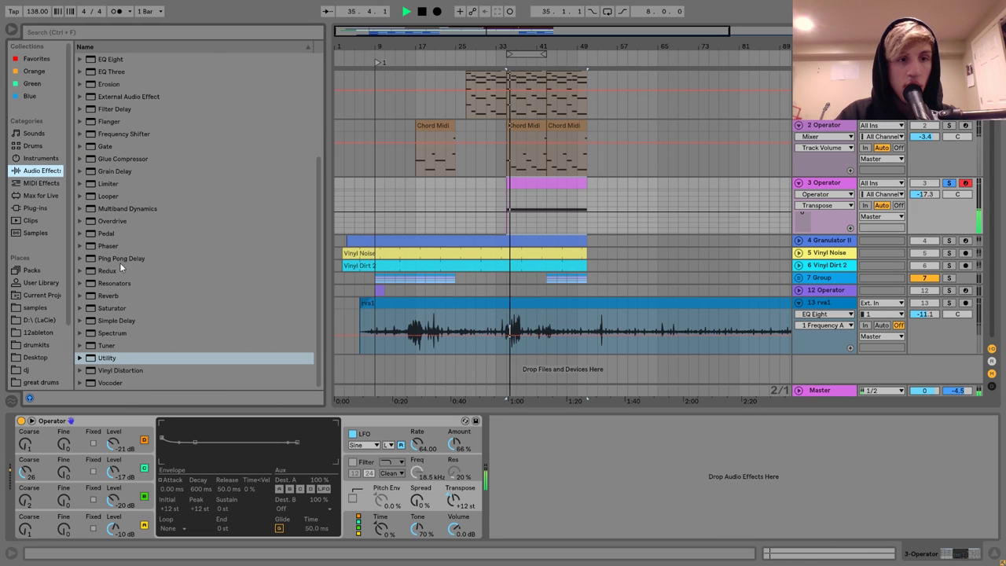
{"action": "scroll", "coordinate": [130, 195], "scroll_direction": "up", "scroll_amount": 3}
{"action": "left_click_drag", "start_coordinate": [104, 134], "coordinate": [578, 518]}
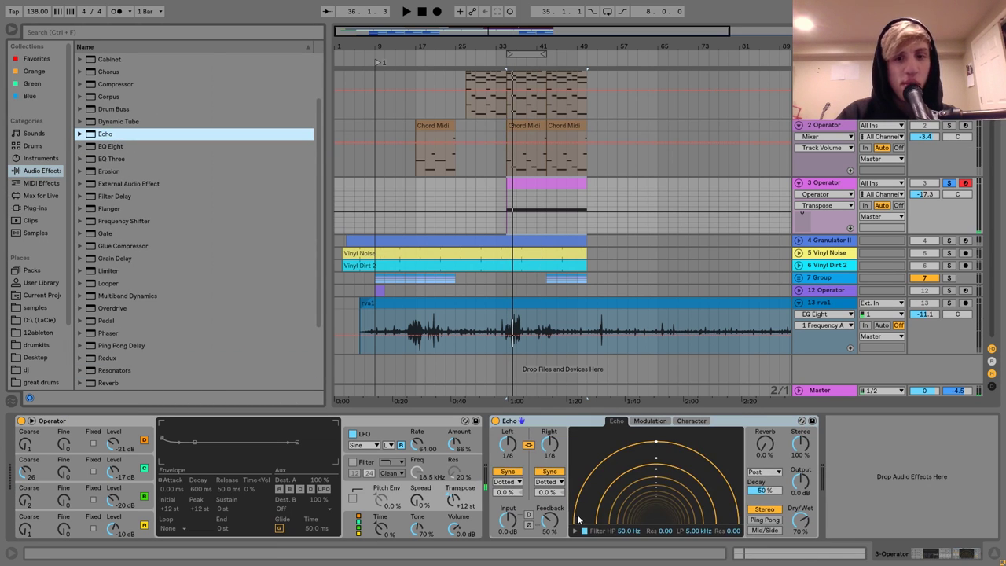
{"action": "left_click", "coordinate": [556, 471]}
{"action": "key", "text": "space"}
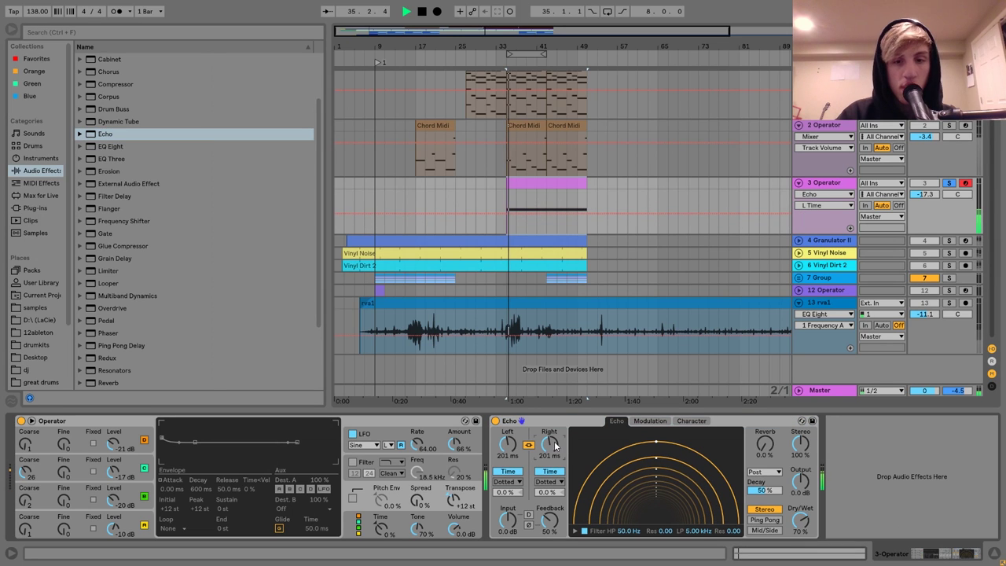
Set Echo's feedback to 86%, both delay times to 62.1 ms and the Dry/Wet mix to 61%
{"action": "left_click_drag", "start_coordinate": [560, 525], "coordinate": [560, 487]}
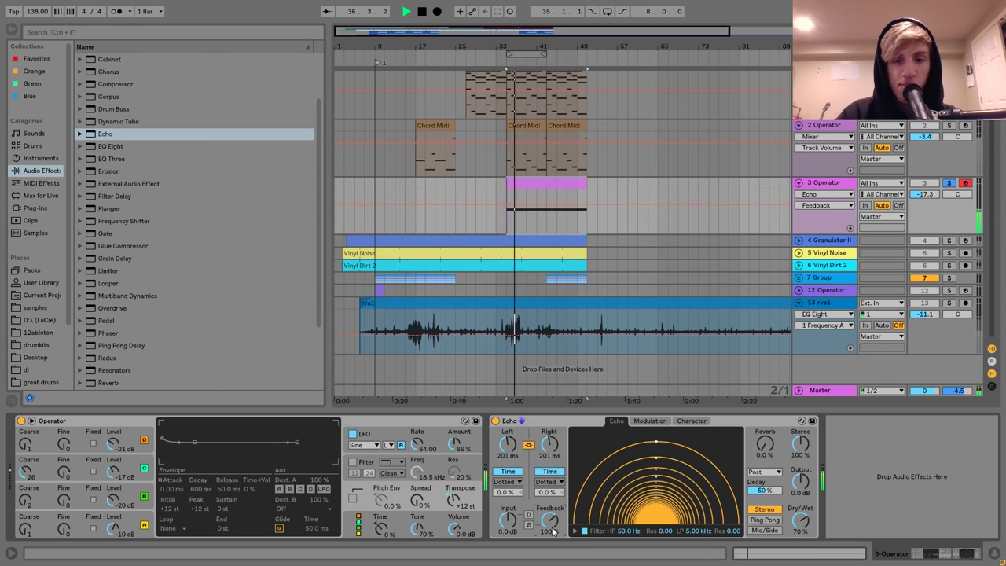
{"action": "left_click_drag", "start_coordinate": [560, 527], "coordinate": [561, 539]}
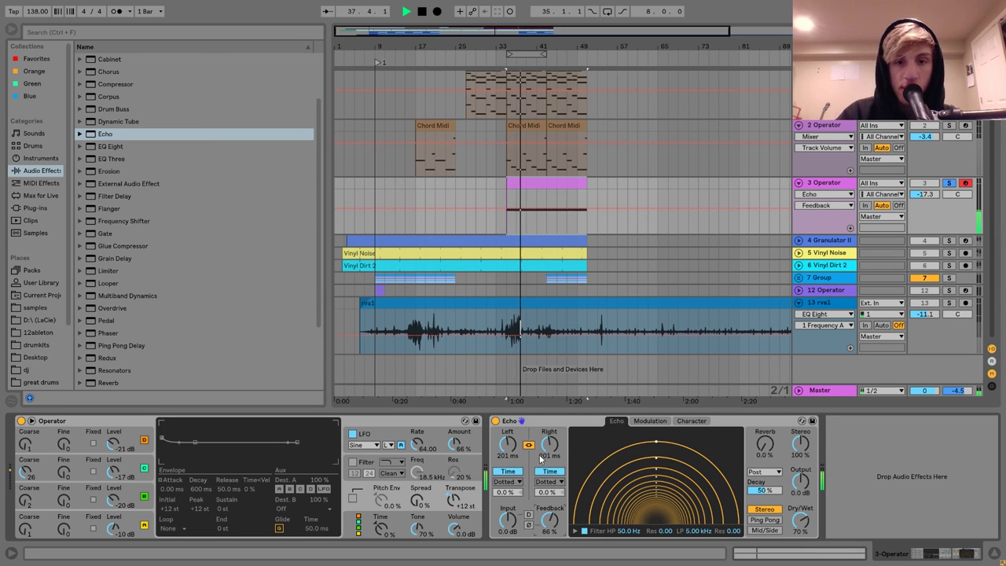
{"action": "left_click_drag", "start_coordinate": [508, 444], "coordinate": [508, 479]}
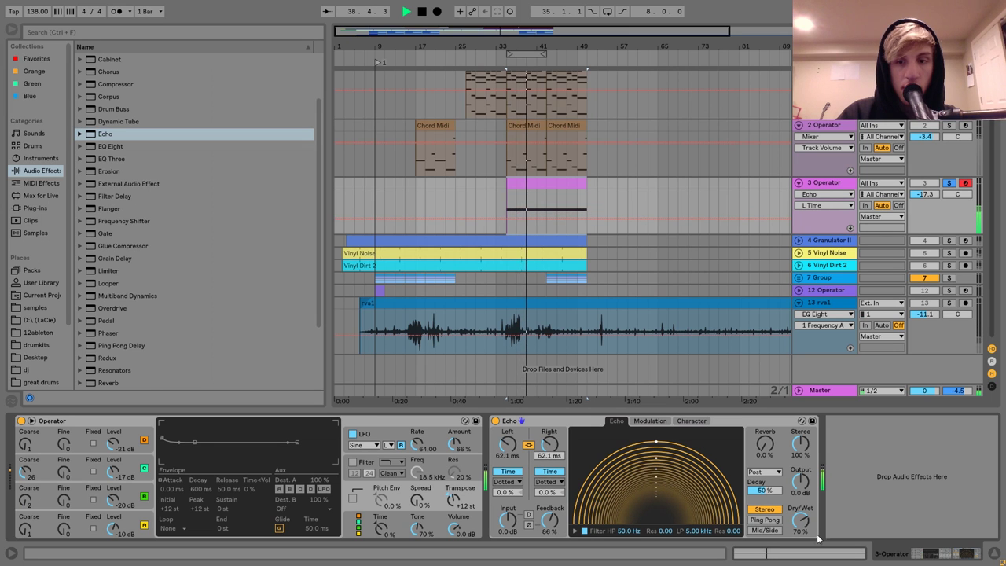
{"action": "left_click_drag", "start_coordinate": [798, 527], "coordinate": [798, 520]}
{"action": "scroll", "coordinate": [83, 330], "scroll_direction": "down", "scroll_amount": 3}
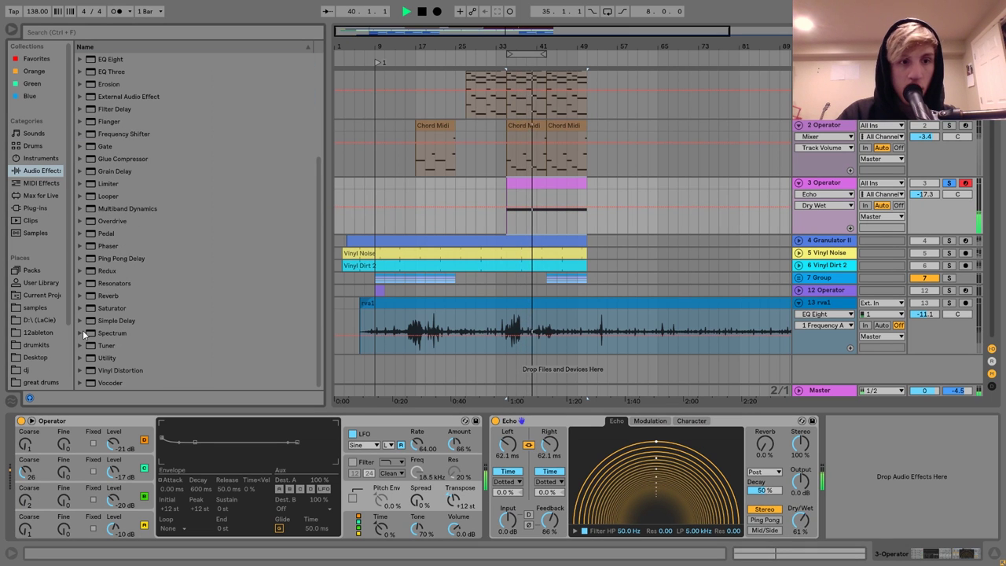
Add the Reverb effect after Echo and set its Decay Time to 8.96 s and Dry/Wet to 61%
{"action": "double_click", "coordinate": [108, 295]}
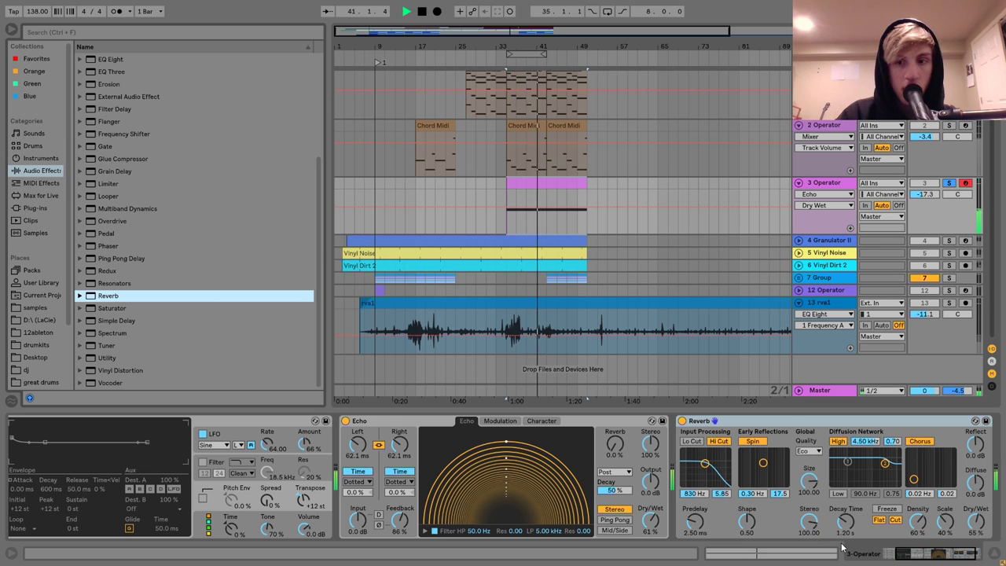
{"action": "left_click", "coordinate": [848, 523]}
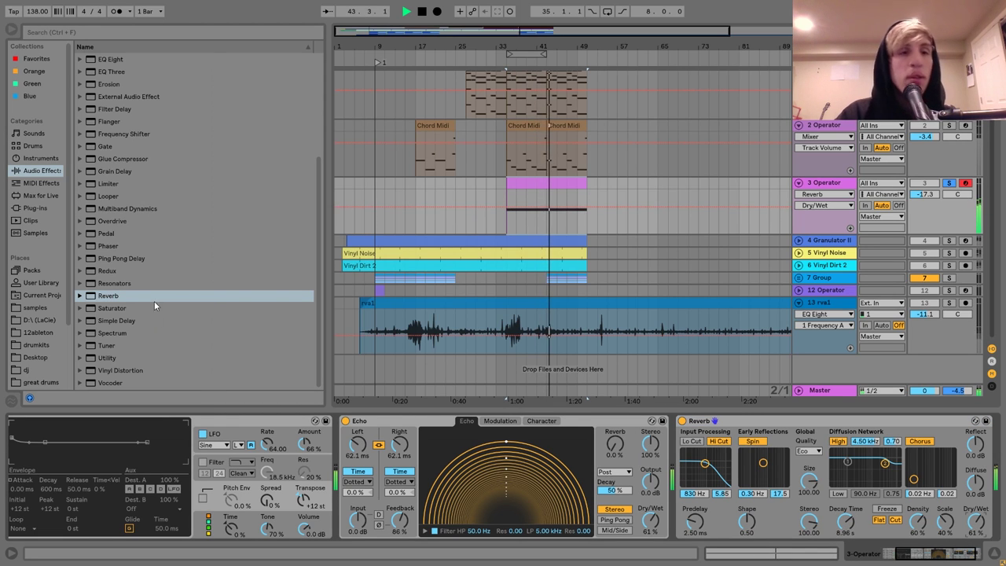
Insert Grain Delay between Operator and Echo, bypass Echo, and restart playback
{"action": "left_click", "coordinate": [108, 170]}
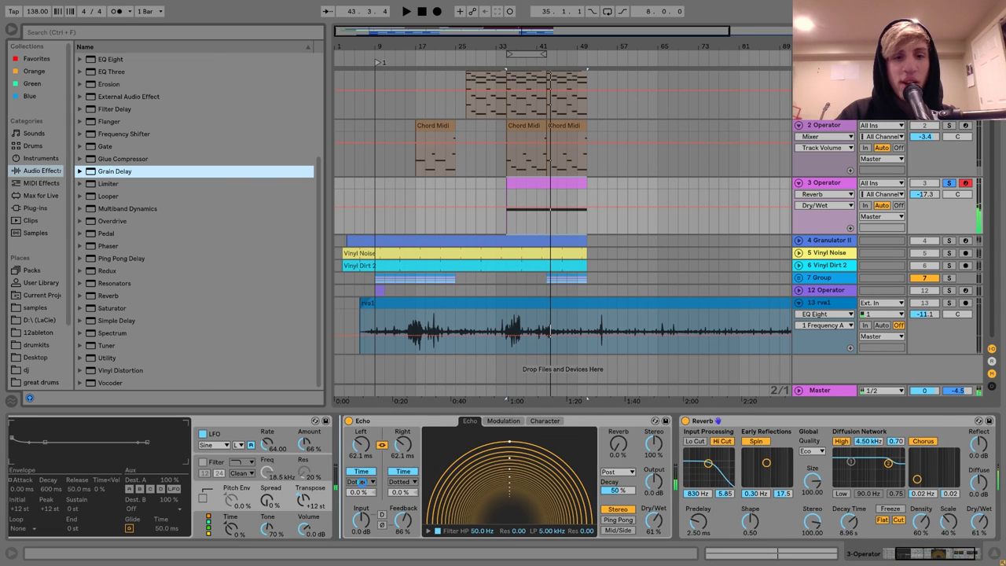
{"action": "left_click_drag", "start_coordinate": [108, 171], "coordinate": [410, 456]}
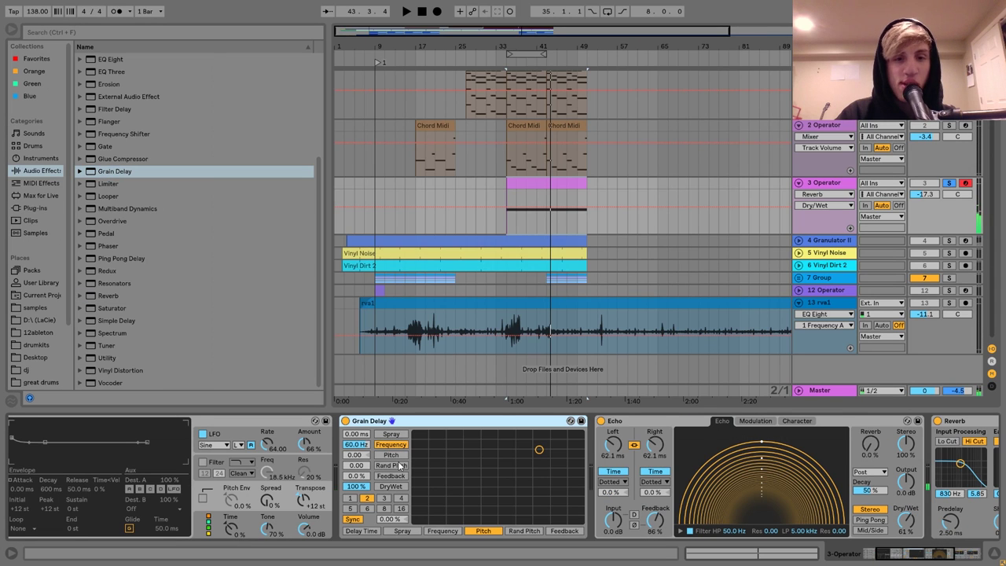
{"action": "left_click", "coordinate": [601, 421]}
{"action": "key", "text": "space"}
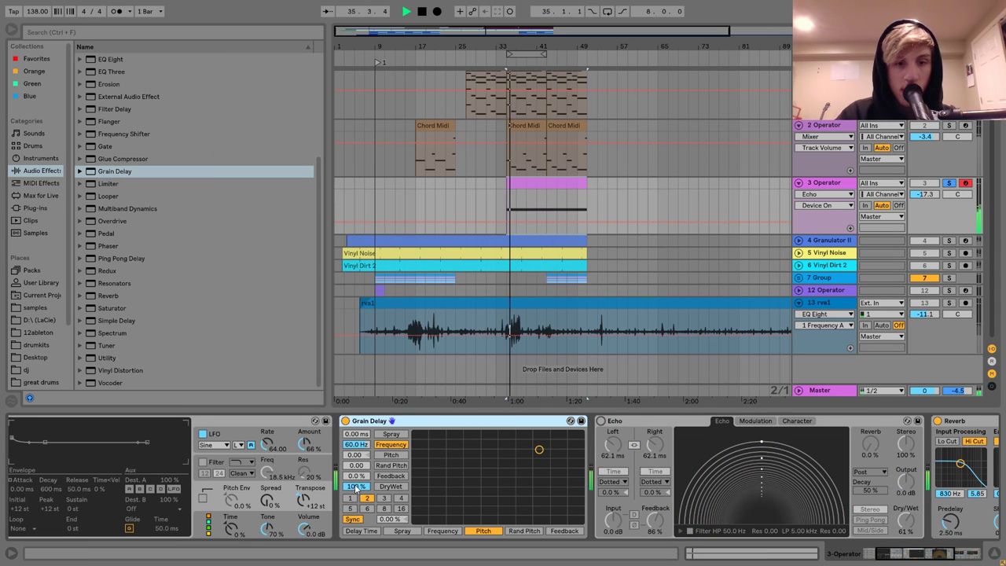
Switch Grain Delay to Time mode and set Spray to 76.3 ms, Frequency to 3.94 Hz, Pitch to 12.0 and DryWet to 46%
{"action": "left_click_drag", "start_coordinate": [355, 488], "coordinate": [357, 497]}
{"action": "left_click", "coordinate": [352, 519]}
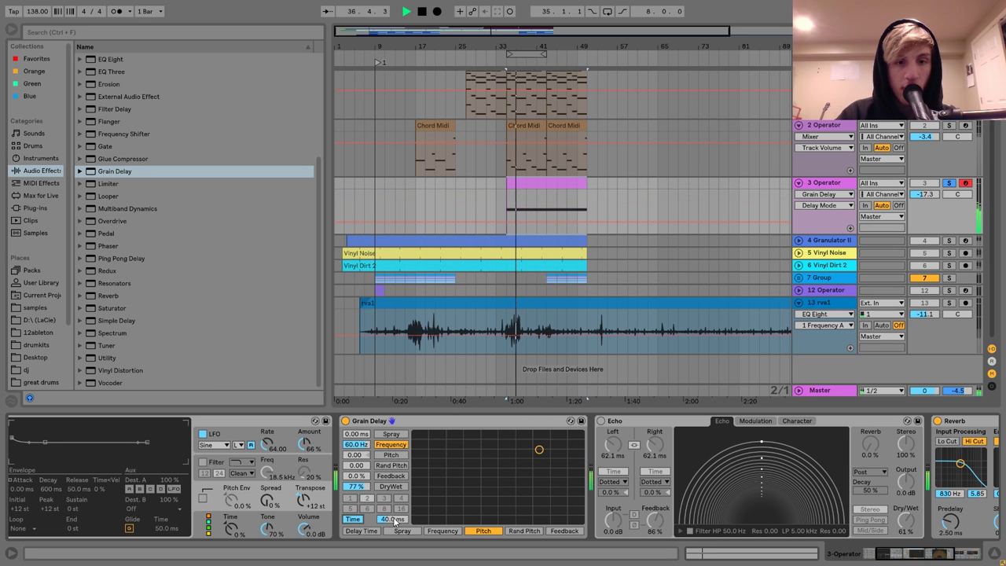
{"action": "mouse_move", "coordinate": [356, 454]}
{"action": "left_mouse_down"}
{"action": "mouse_move", "coordinate": [356, 416]}
{"action": "mouse_move", "coordinate": [356, 522]}
{"action": "left_mouse_up"}
{"action": "left_click", "coordinate": [356, 486]}
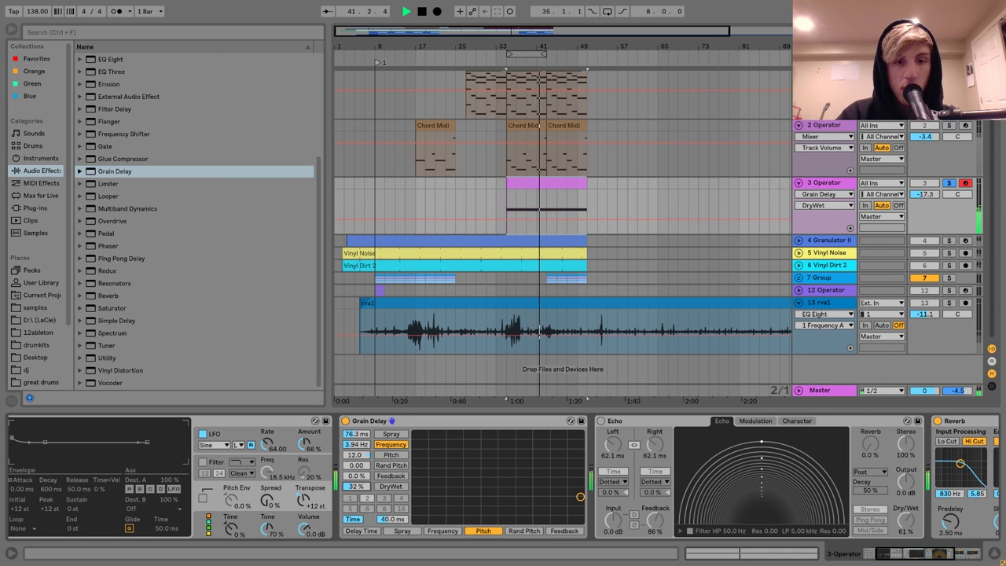
{"action": "left_click_drag", "start_coordinate": [356, 487], "coordinate": [356, 475]}
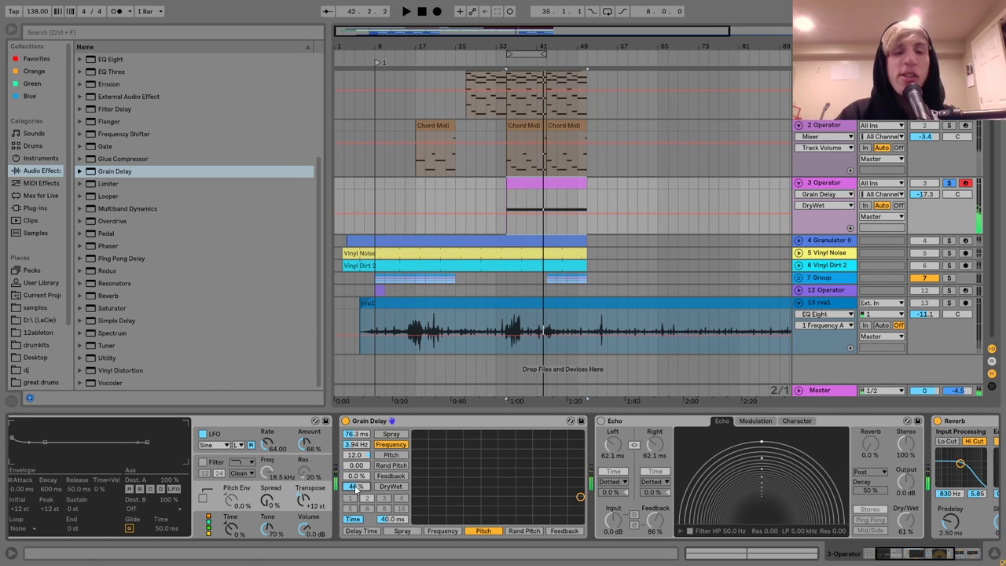
Unsolo the 3 Operator track and lower its volume to -19.0 dB
{"action": "left_click", "coordinate": [949, 183]}
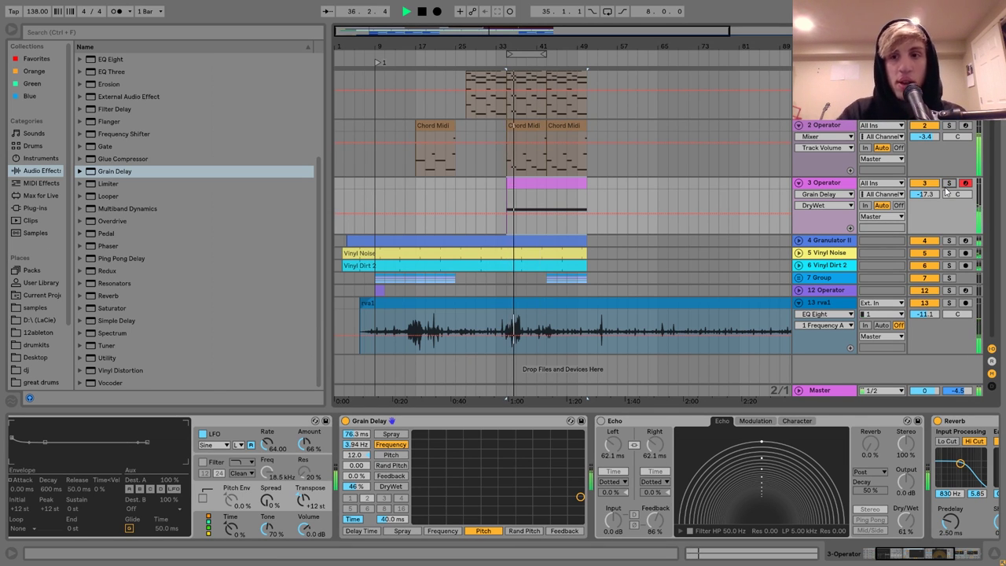
{"action": "left_click_drag", "start_coordinate": [931, 195], "coordinate": [931, 203]}
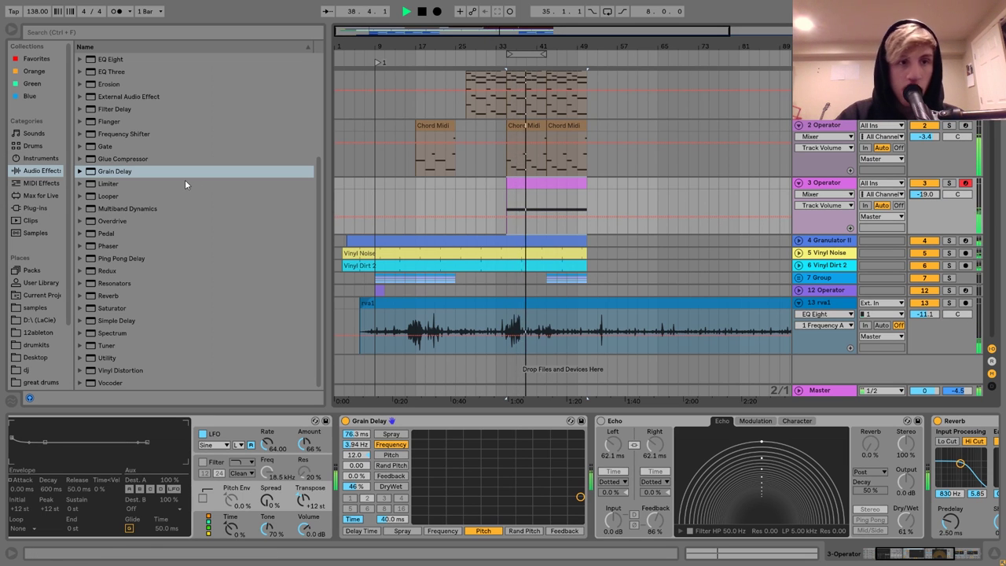
Add Utility after Reverb, automate its Gain to fade in from bar 35 to bar 43, and set the track volume to -19.2 dB
{"action": "double_click", "coordinate": [107, 357]}
{"action": "key", "text": "space"}
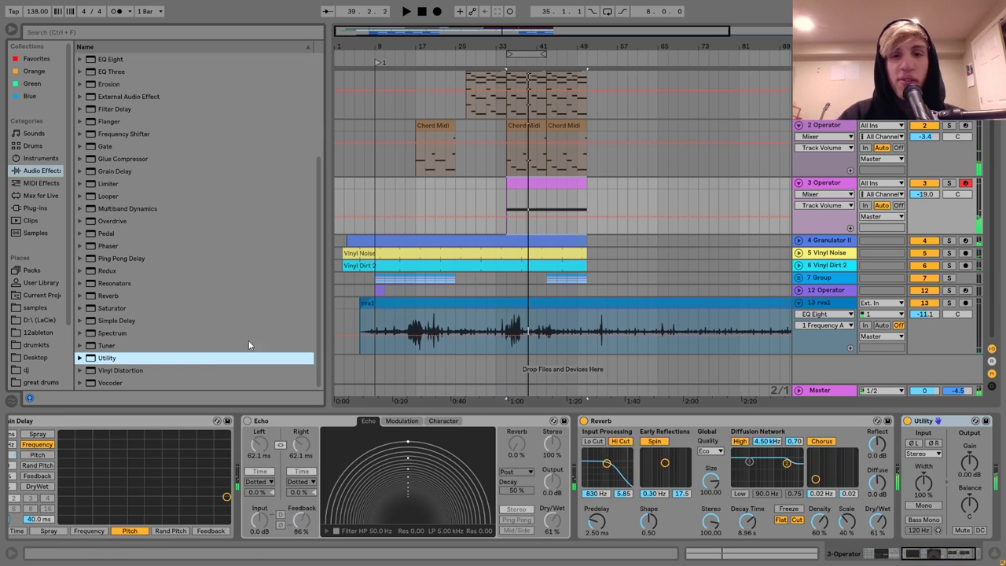
{"action": "left_click", "coordinate": [969, 464]}
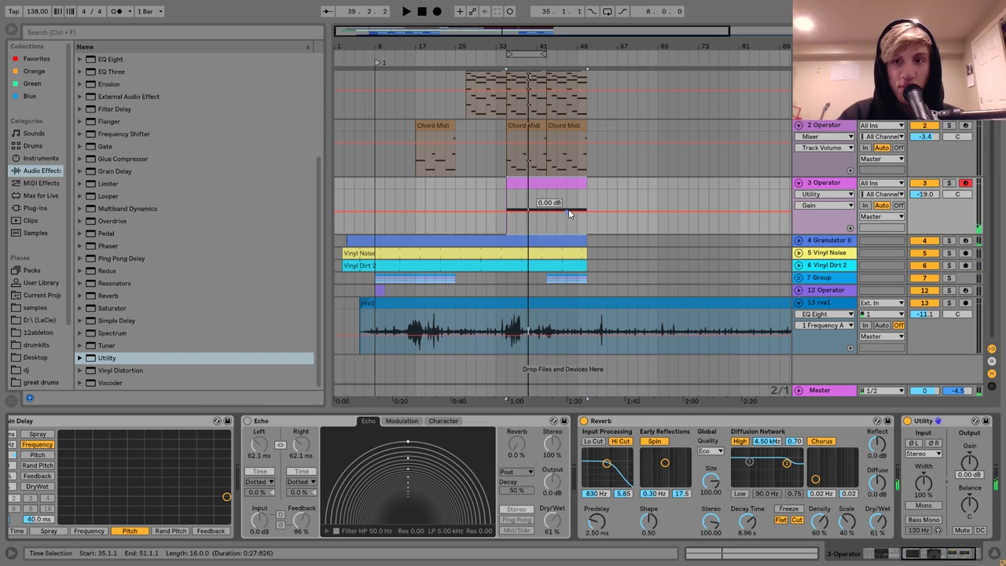
{"action": "left_click", "coordinate": [543, 213]}
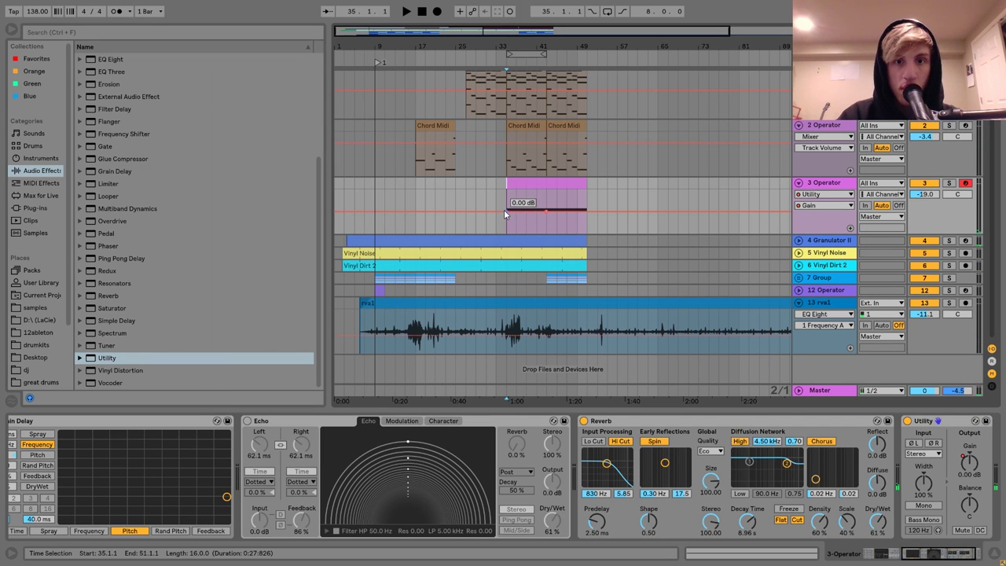
{"action": "left_click_drag", "start_coordinate": [503, 209], "coordinate": [505, 233]}
{"action": "key", "text": "space"}
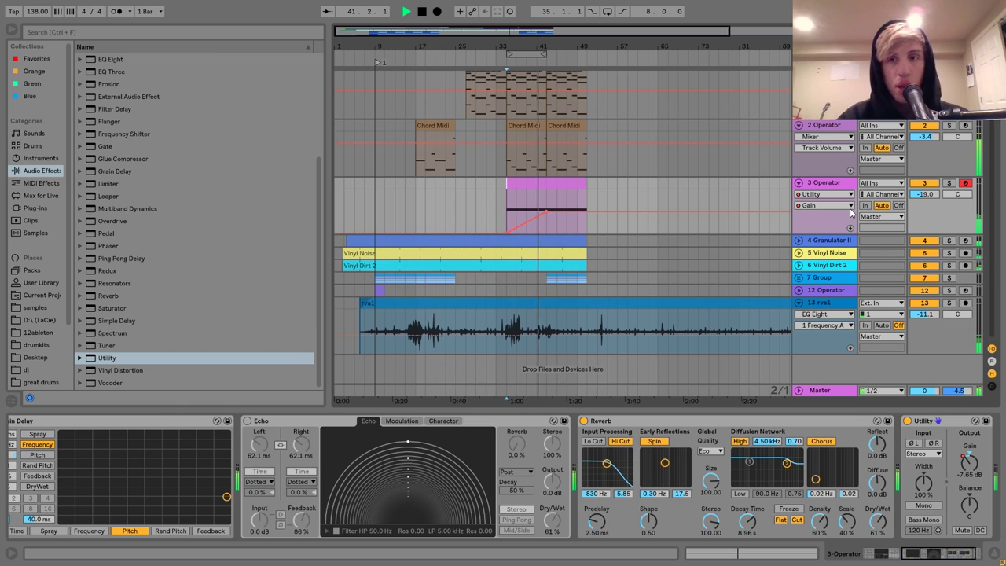
{"action": "left_click_drag", "start_coordinate": [919, 194], "coordinate": [901, 197]}
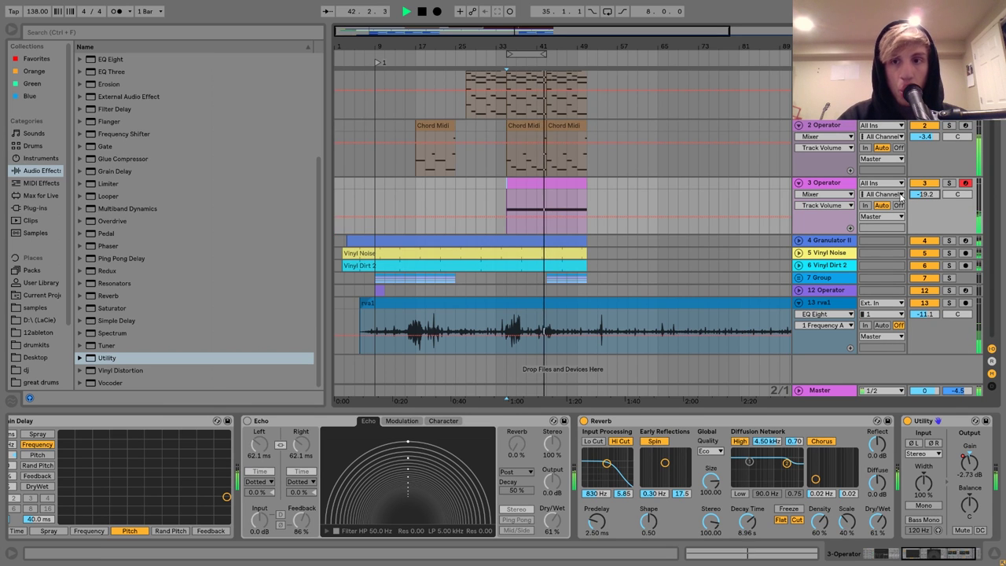
Duplicate the bars 43–51 section across the tracks to bar 59 and loop bars 43 to 59
{"action": "left_click", "coordinate": [797, 183]}
{"action": "left_click_drag", "start_coordinate": [547, 253], "coordinate": [589, 71]}
{"action": "key", "text": "ctrl+d"}
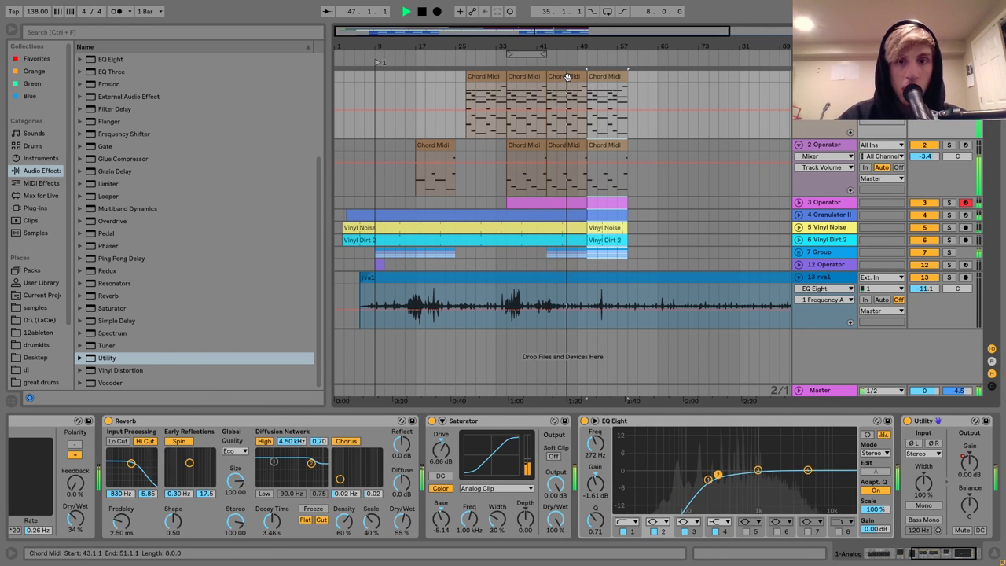
{"action": "left_click", "coordinate": [554, 206], "text": "shift"}
{"action": "key", "text": "ctrl+l"}
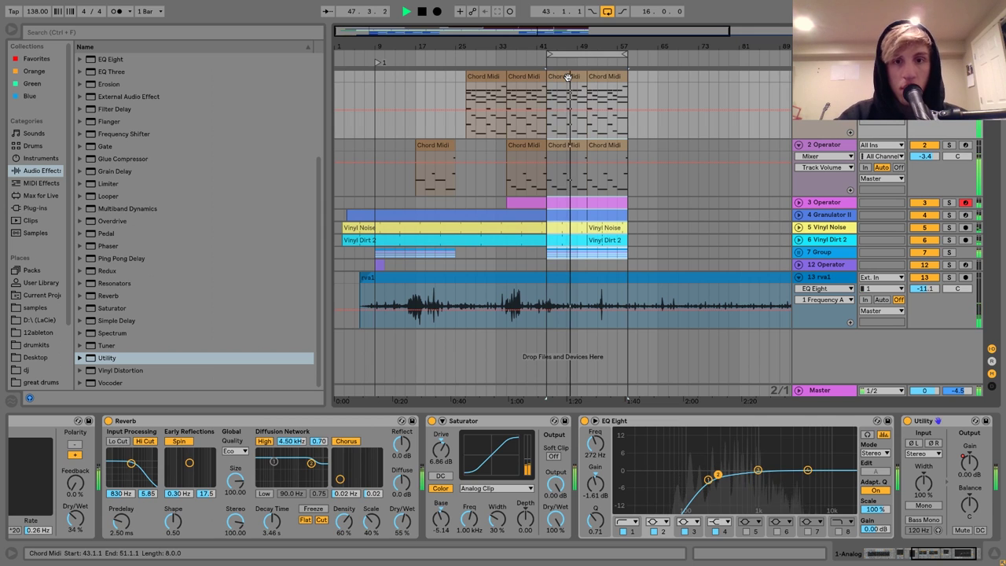
Make the 3 Operator clip one continuous clip from bar 35 to 59 with its A#3 note spanning all 24 bars
{"action": "left_click", "coordinate": [554, 206]}
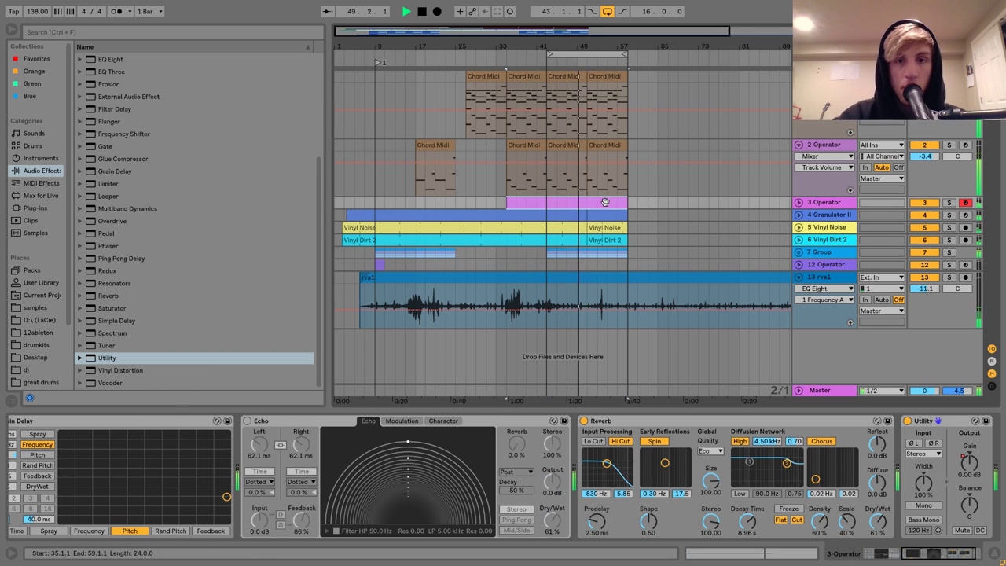
{"action": "double_click", "coordinate": [604, 202]}
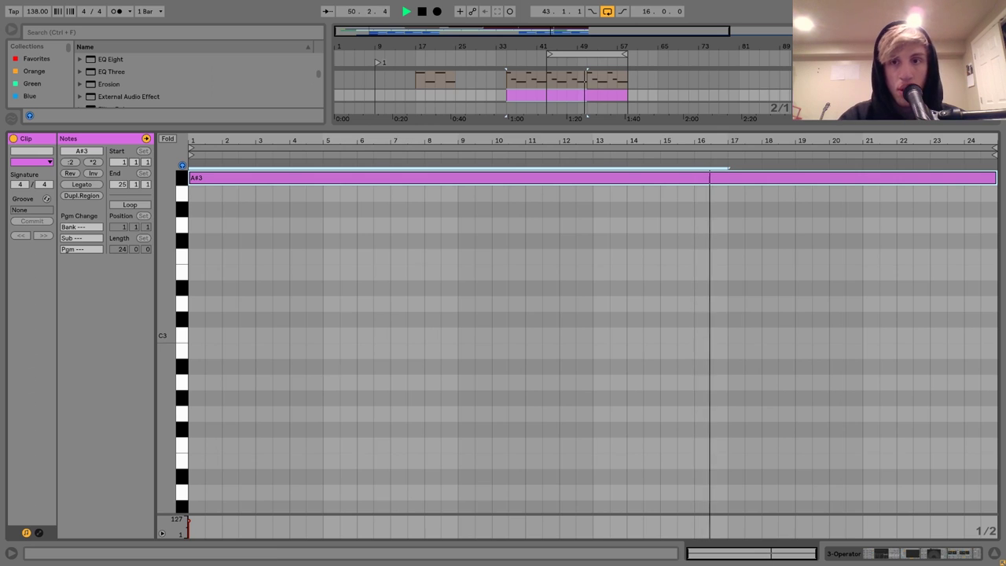
{"action": "key", "text": "shift+Tab"}
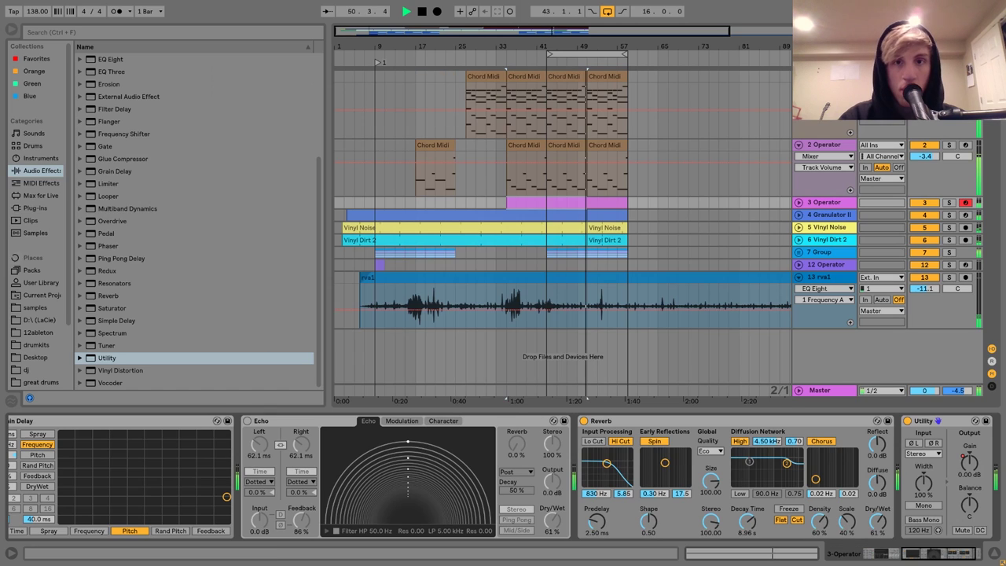
Extend the Granulator II clip to bar 59 and apply Legato so its C3 note fills the clip
{"action": "left_click", "coordinate": [798, 215]}
{"action": "left_click_drag", "start_coordinate": [631, 226], "coordinate": [594, 216]}
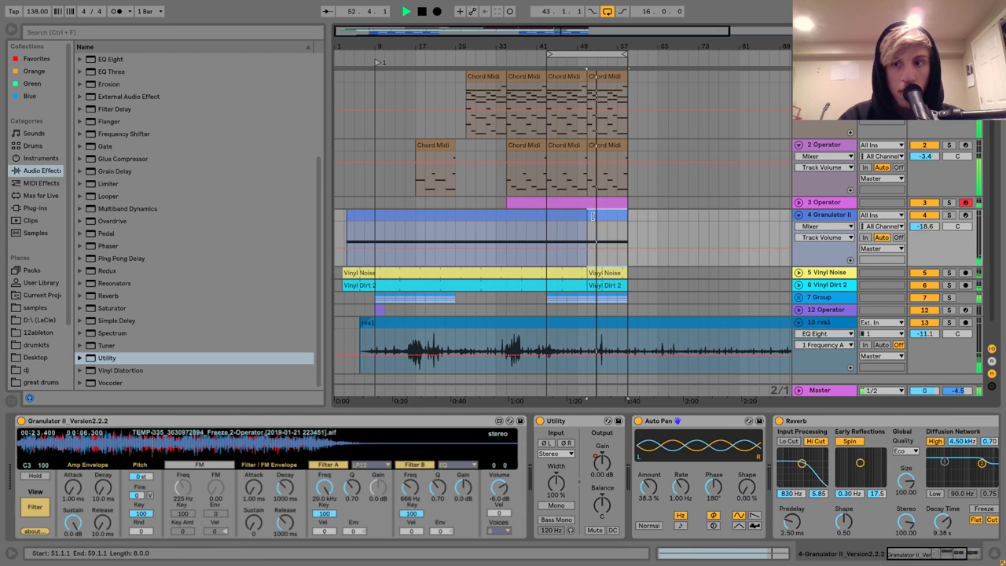
{"action": "left_click", "coordinate": [575, 214]}
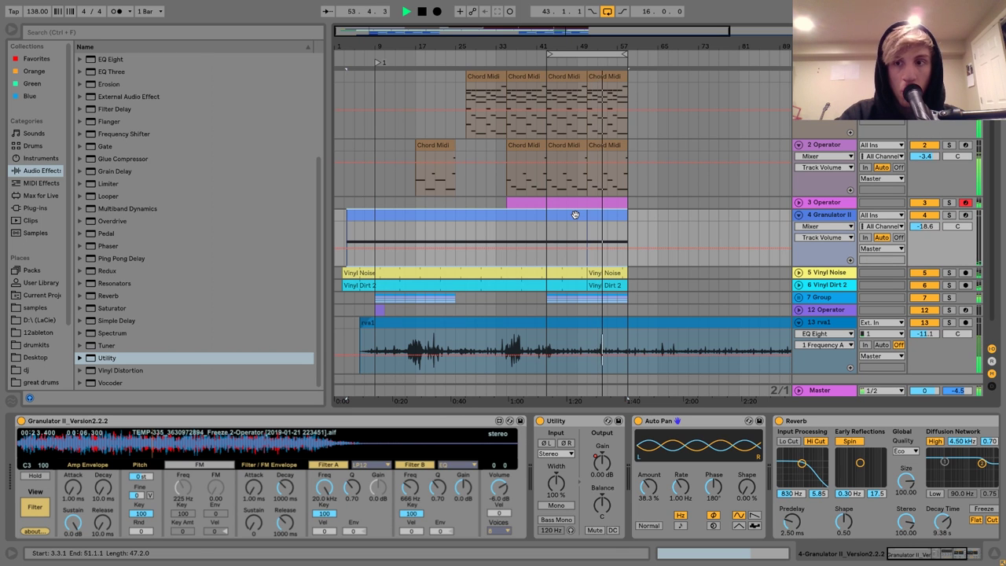
{"action": "key", "text": "shift+Tab"}
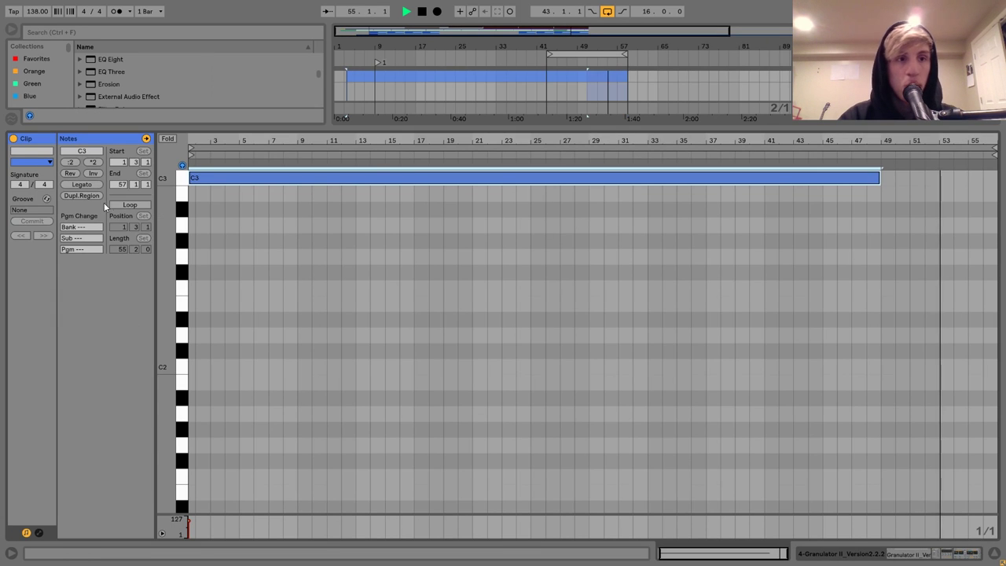
{"action": "left_click", "coordinate": [82, 184]}
{"action": "key", "text": "shift+Tab"}
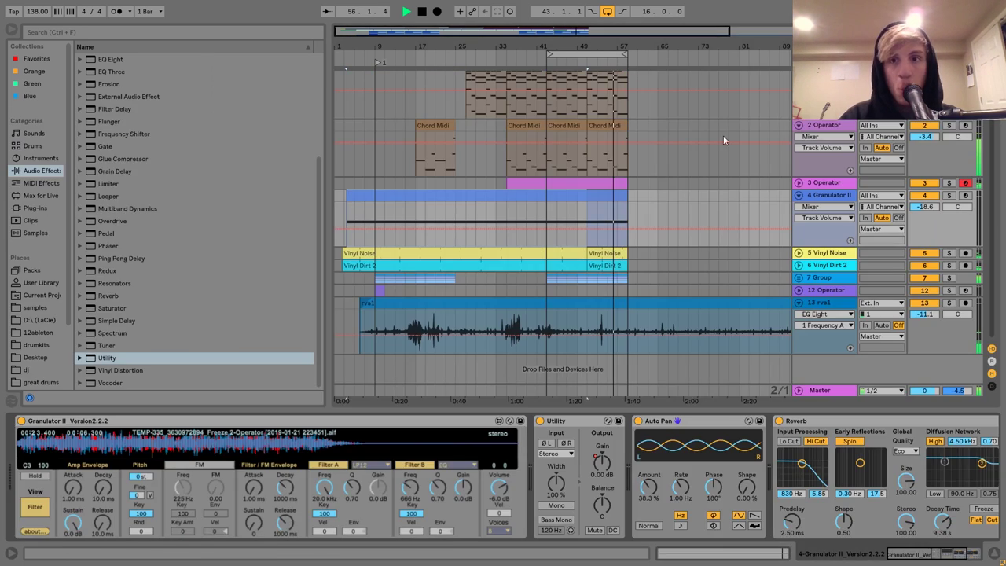
Unfold the 7 Group drum tracks, solo 9 Drum Rack and play it from bar 43
{"action": "scroll", "coordinate": [528, 110], "scroll_direction": "up", "scroll_amount": 1}
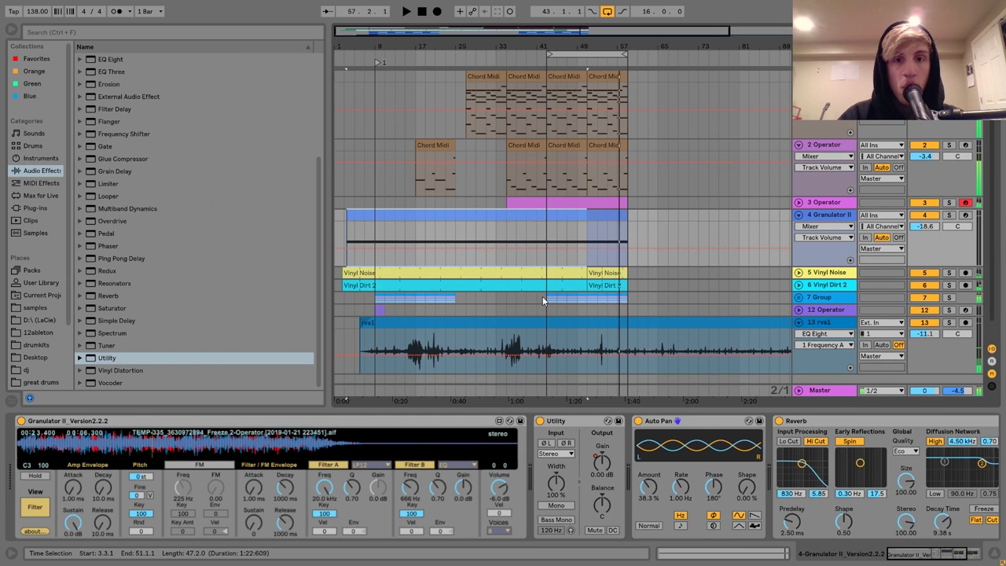
{"action": "left_click", "coordinate": [542, 296]}
{"action": "left_click", "coordinate": [799, 297]}
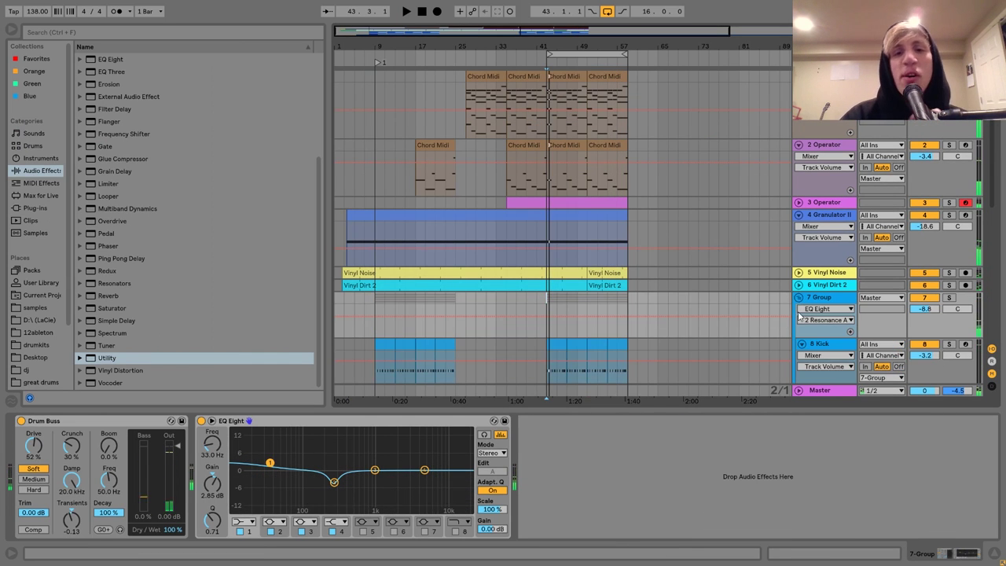
{"action": "scroll", "coordinate": [800, 316], "scroll_direction": "down", "scroll_amount": 5}
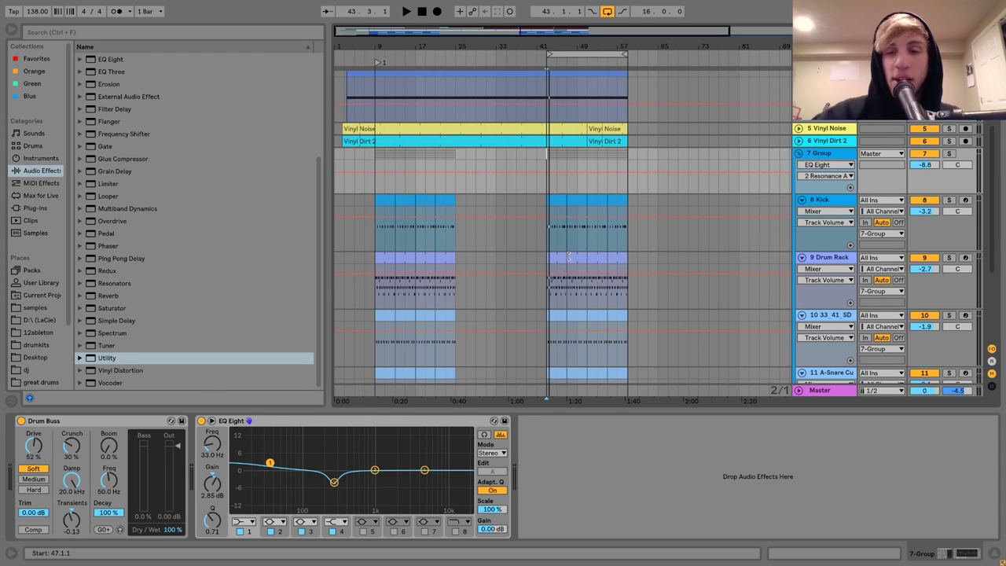
{"action": "left_click", "coordinate": [826, 259]}
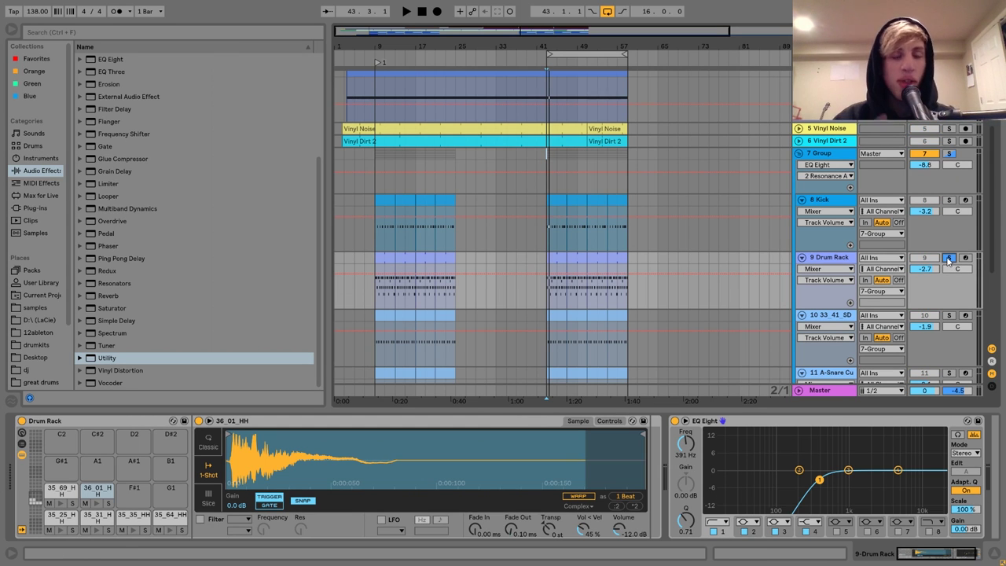
{"action": "key", "text": "space"}
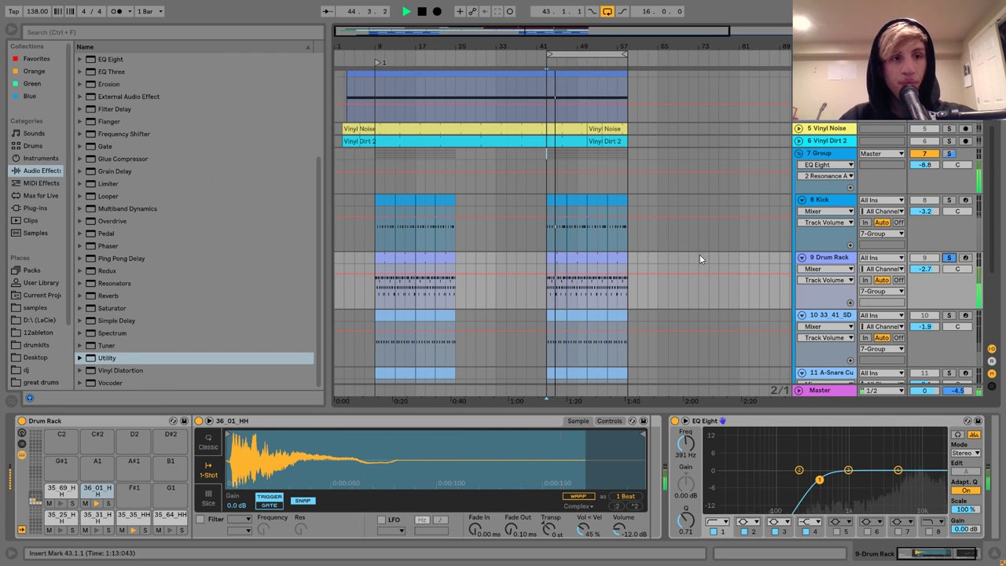
Insert an Audio Effect Rack before EQ Eight on the 9 Drum Rack track and show its chain list
{"action": "scroll", "coordinate": [168, 305], "scroll_direction": "up", "scroll_amount": 5}
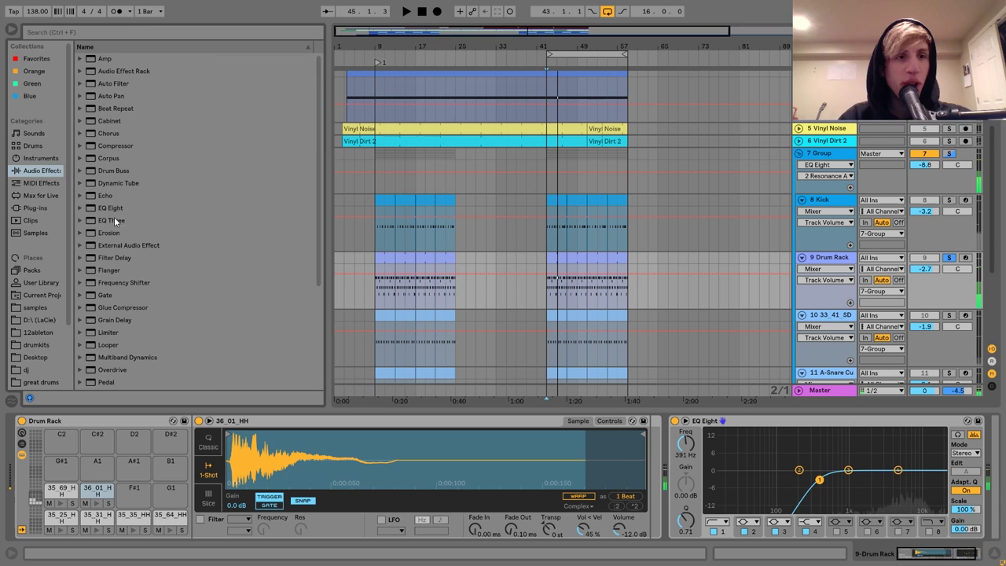
{"action": "left_click", "coordinate": [113, 72]}
{"action": "left_click_drag", "start_coordinate": [679, 382], "coordinate": [674, 454]}
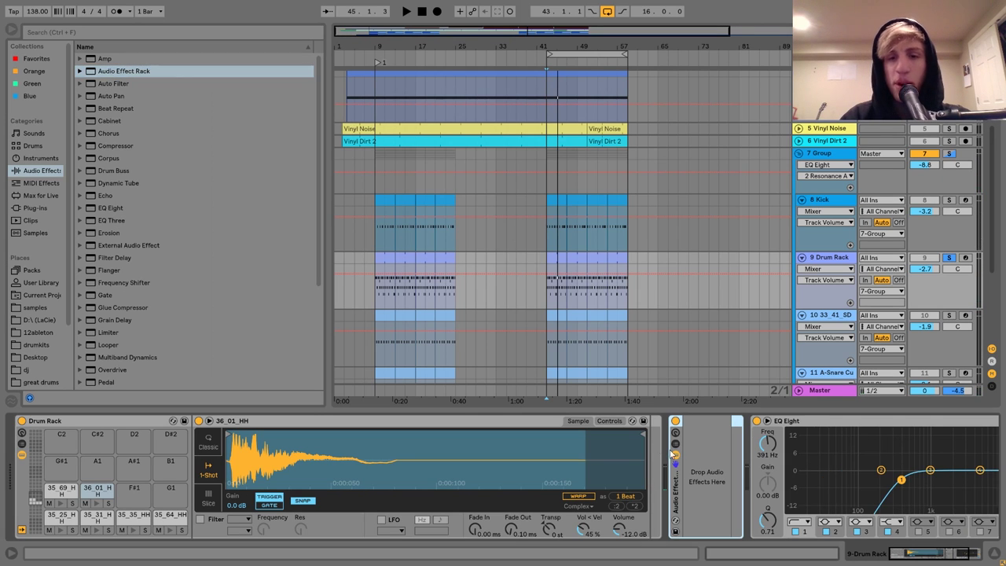
{"action": "left_click", "coordinate": [675, 444]}
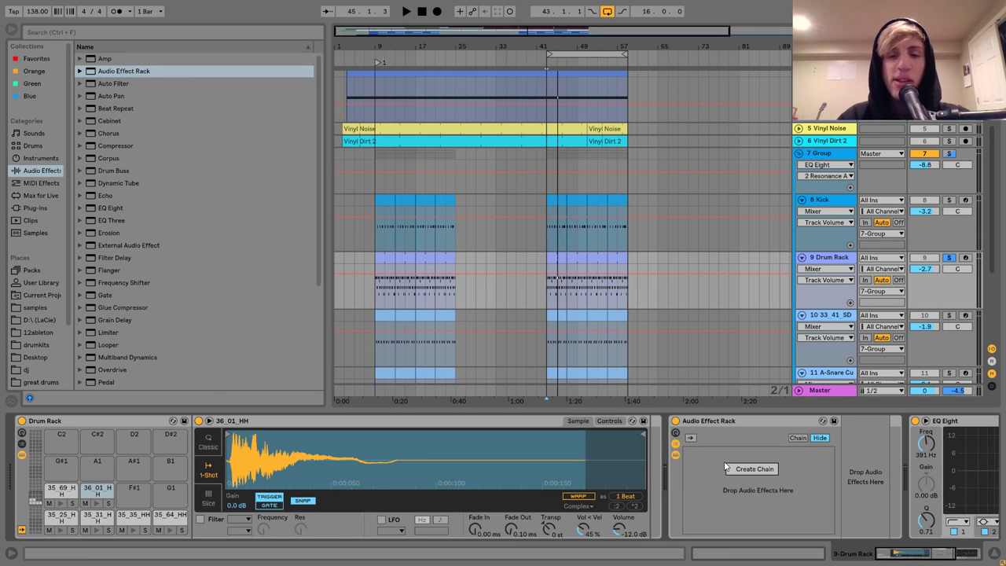
Create two chains in the Audio Effect Rack and name them dry and wet
{"action": "double_click", "coordinate": [752, 472]}
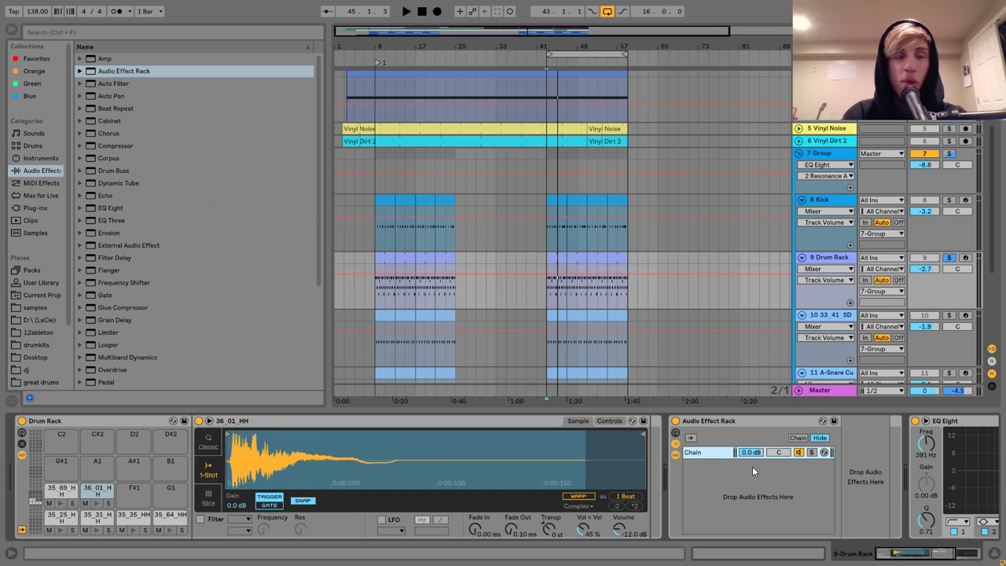
{"action": "right_click", "coordinate": [752, 471]}
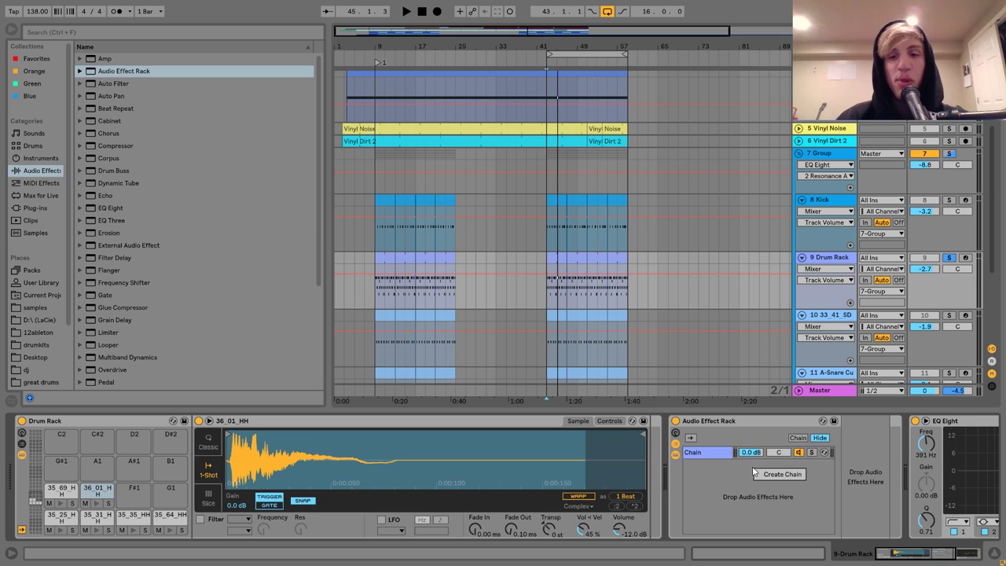
{"action": "left_click", "coordinate": [774, 476]}
{"action": "left_click", "coordinate": [715, 456]}
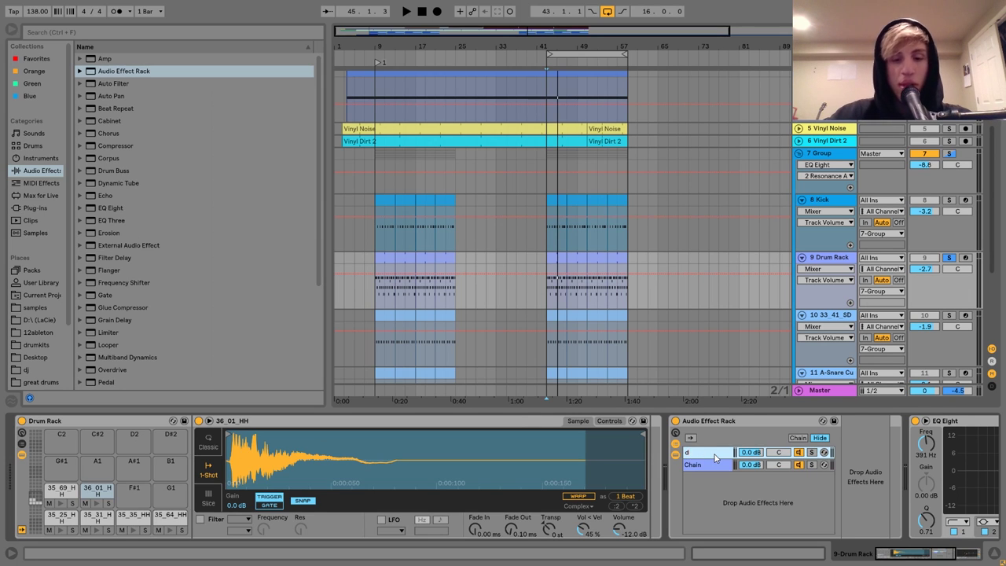
{"action": "key", "text": "Return"}
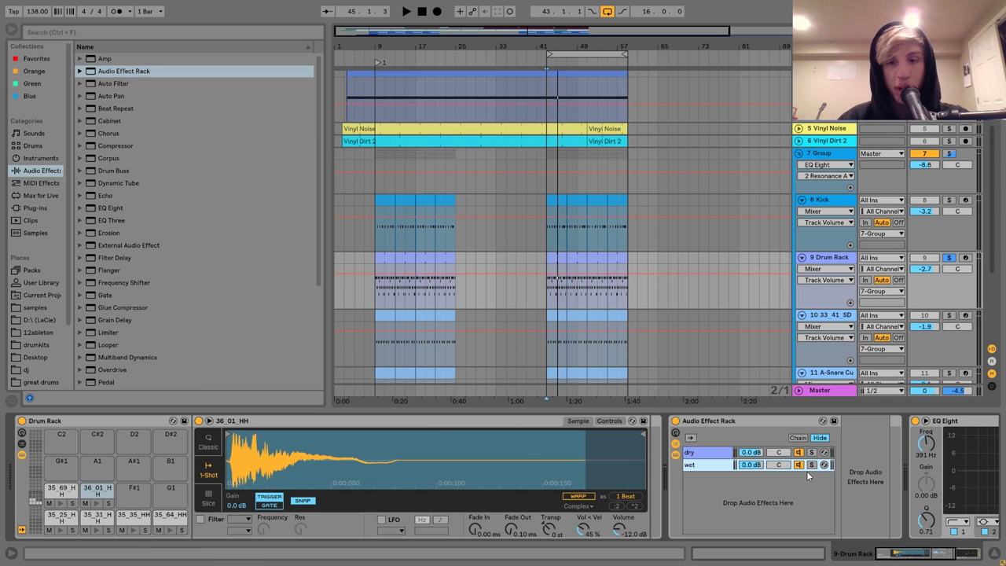
Solo the wet chain and add an Auto Filter to it as a 12 dB band-pass at about 1.95 kHz with 60% resonance
{"action": "left_click_drag", "start_coordinate": [116, 84], "coordinate": [781, 474]}
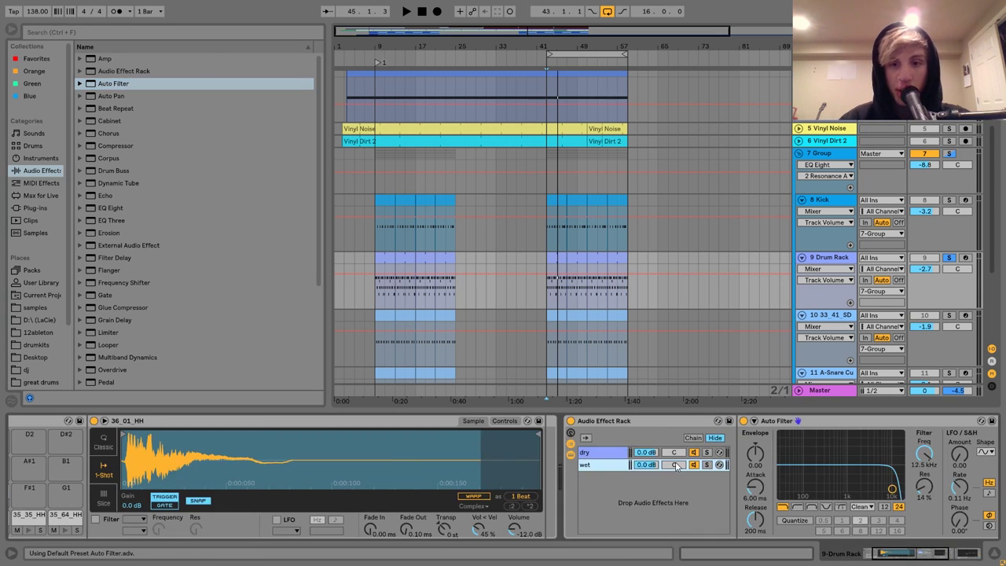
{"action": "left_click", "coordinate": [707, 465]}
{"action": "left_click", "coordinate": [811, 507]}
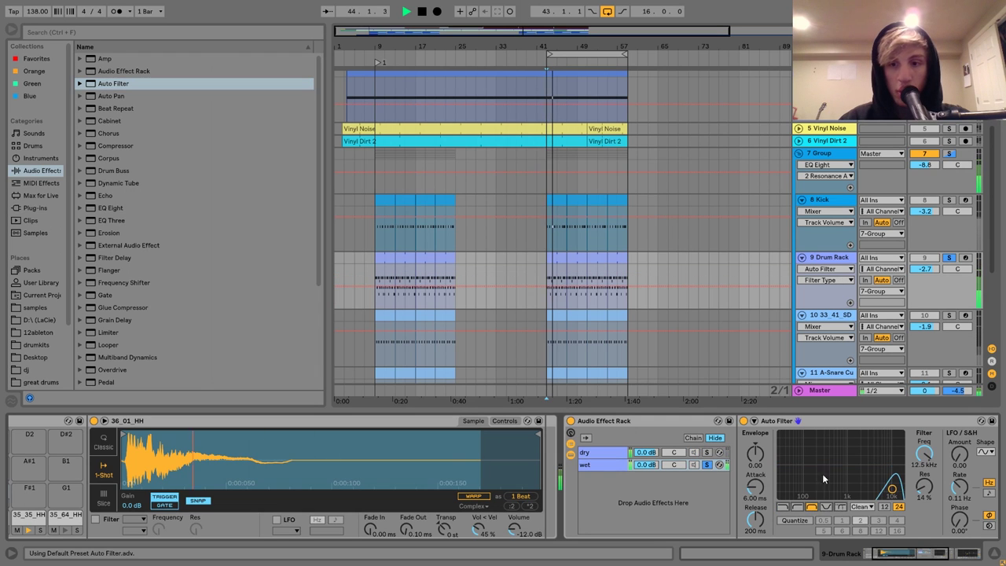
{"action": "left_click_drag", "start_coordinate": [823, 478], "coordinate": [859, 466]}
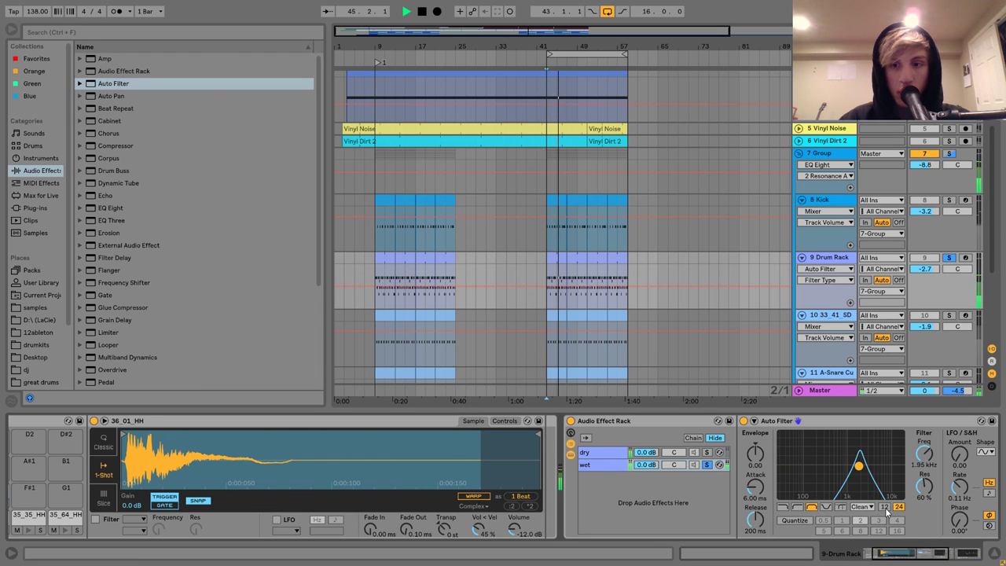
{"action": "left_click", "coordinate": [885, 507]}
Add Echo after the Auto Filter with linked 1/16 Notes delay times, and unsolo the wet chain at -7.7 dB
{"action": "left_click_drag", "start_coordinate": [106, 196], "coordinate": [825, 483]}
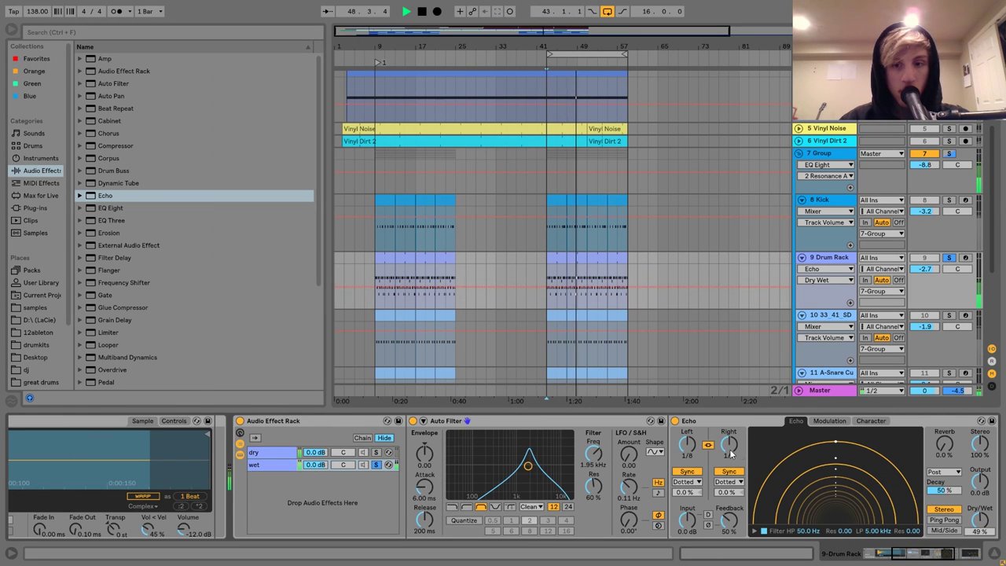
{"action": "left_click_drag", "start_coordinate": [729, 449], "coordinate": [729, 452]}
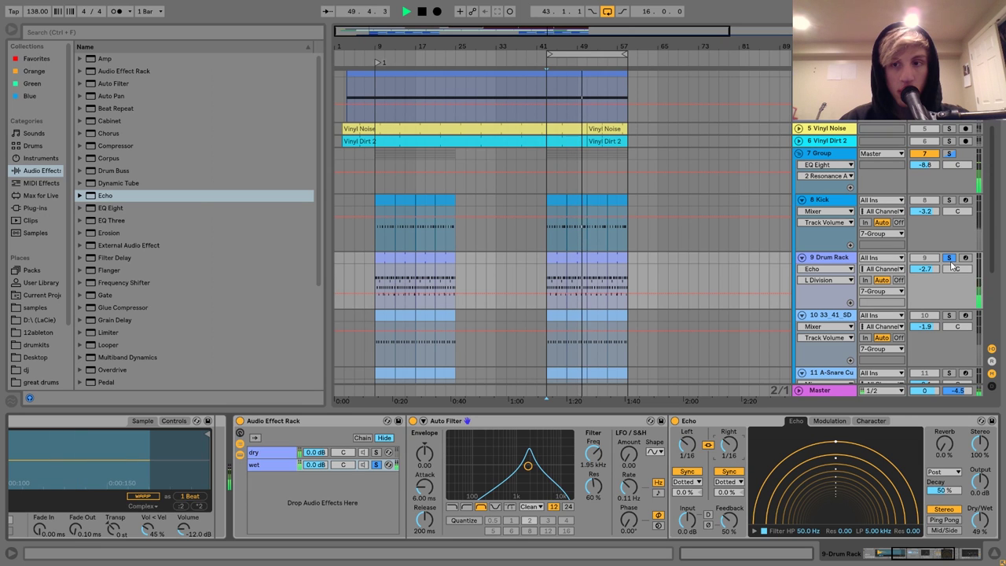
{"action": "left_click", "coordinate": [377, 464]}
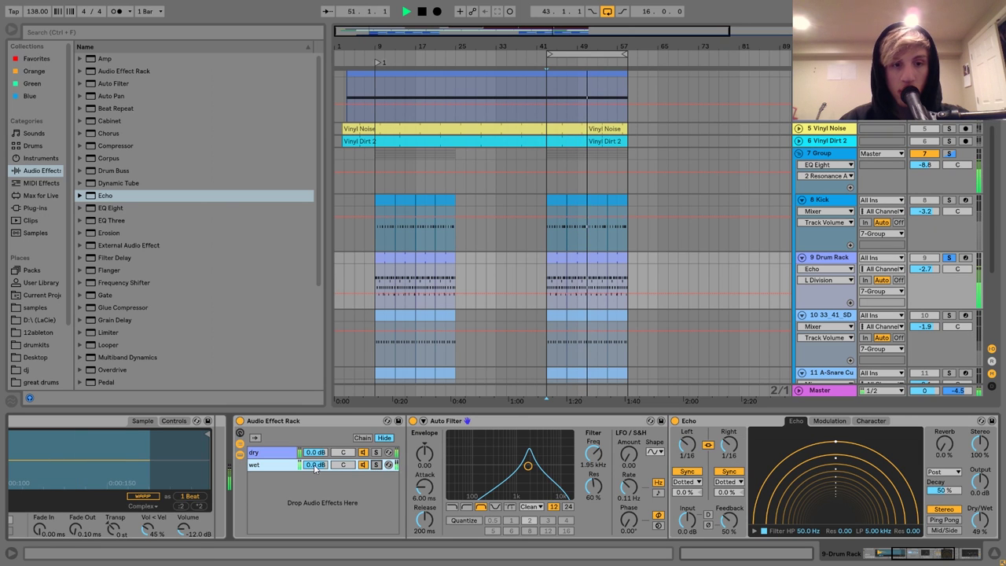
{"action": "left_click_drag", "start_coordinate": [315, 465], "coordinate": [315, 479]}
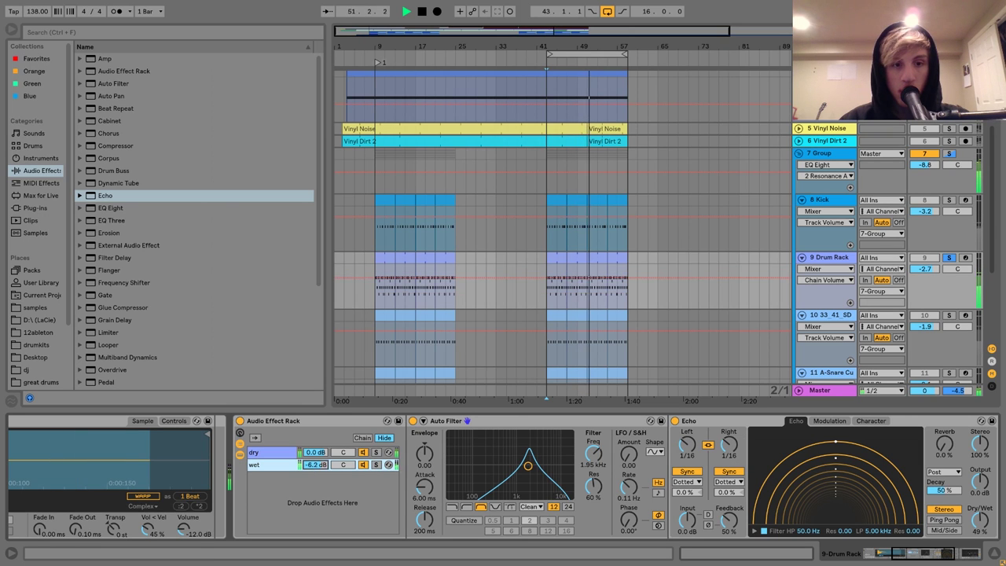
{"action": "left_click", "coordinate": [729, 481]}
{"action": "left_click", "coordinate": [729, 493]}
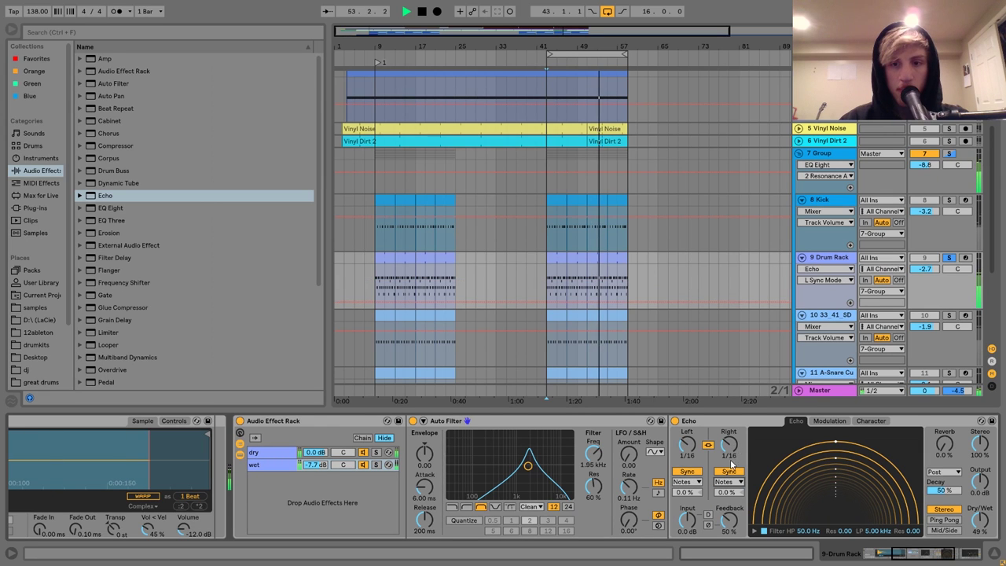
Unsolo and fold the 9 Drum Rack track, and insert a new MIDI track below it
{"action": "left_click", "coordinate": [949, 257]}
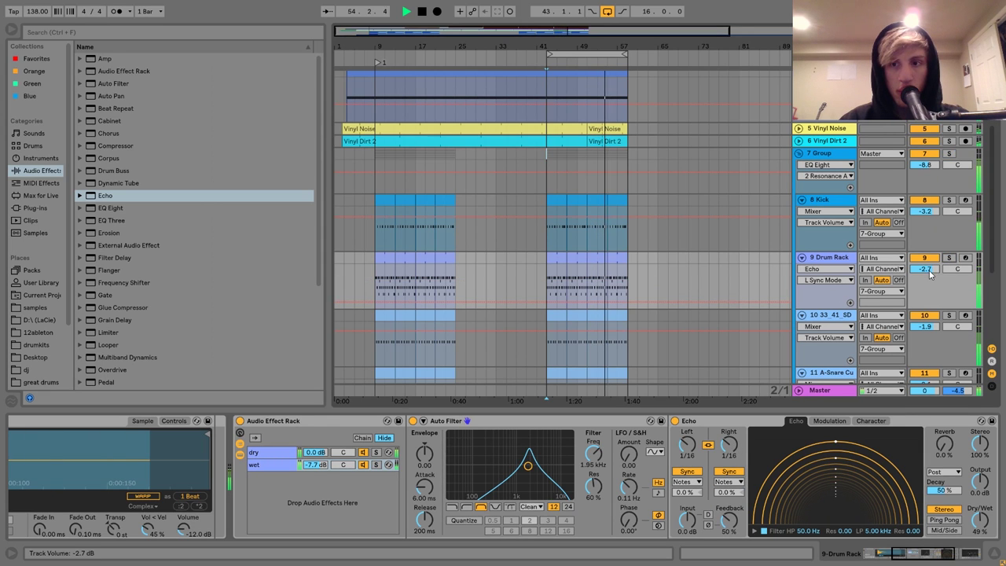
{"action": "left_click", "coordinate": [801, 257]}
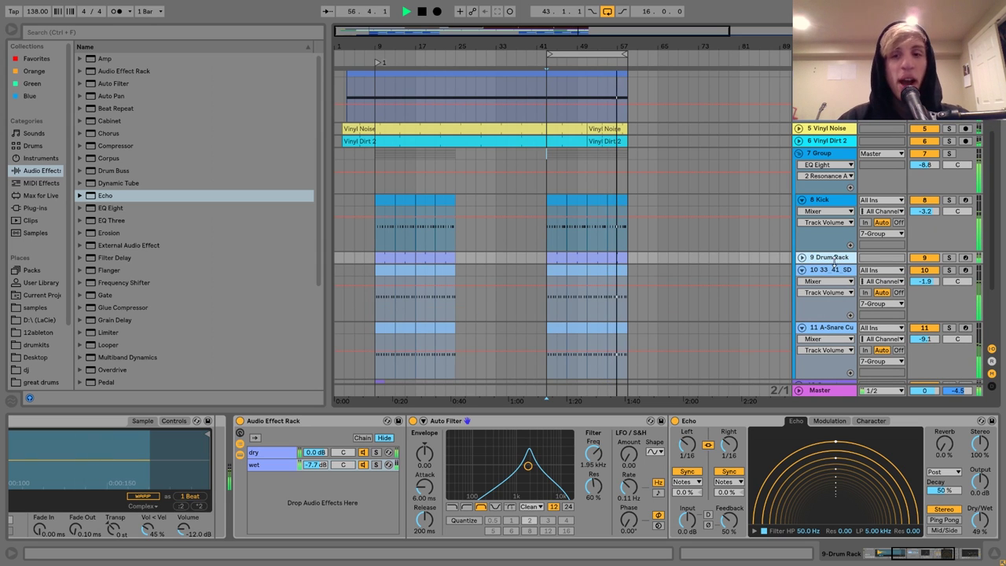
{"action": "key", "text": "ctrl+shift+t"}
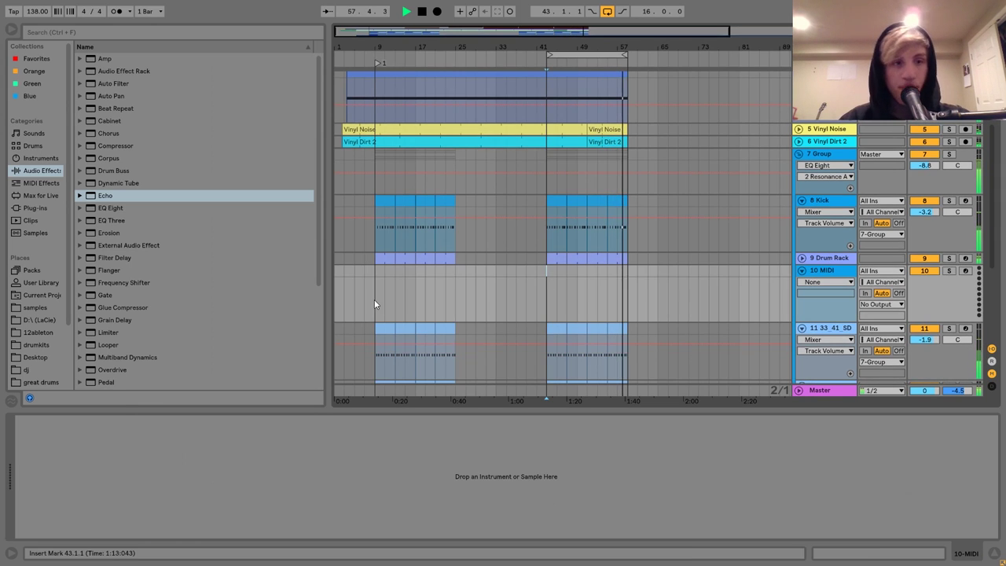
Place Shaker Loop.wav from the Desktop's Future Garage Drums files on the new track at bar 43 and extend it to bar 59
{"action": "left_click", "coordinate": [35, 357]}
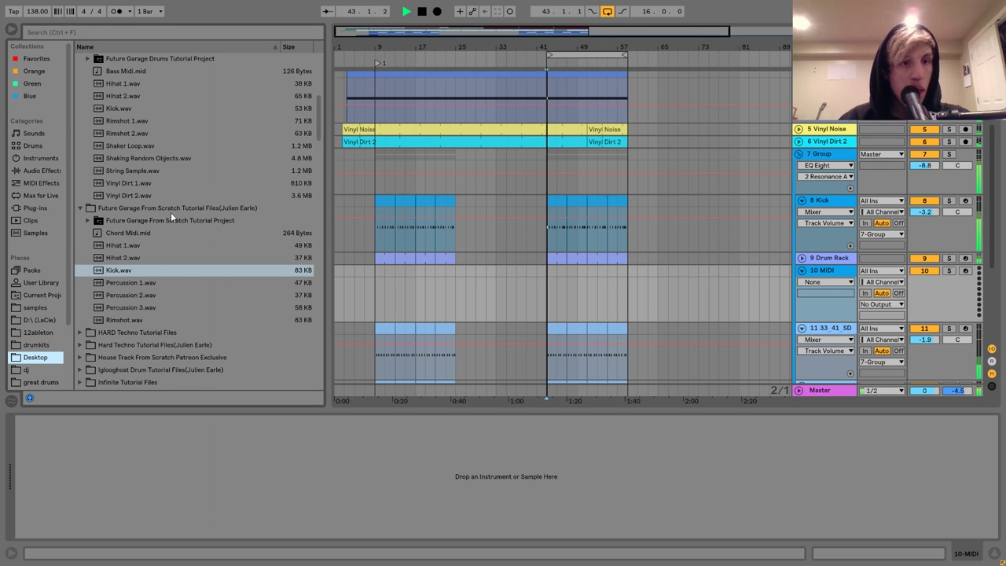
{"action": "scroll", "coordinate": [149, 197], "scroll_direction": "up", "scroll_amount": 1}
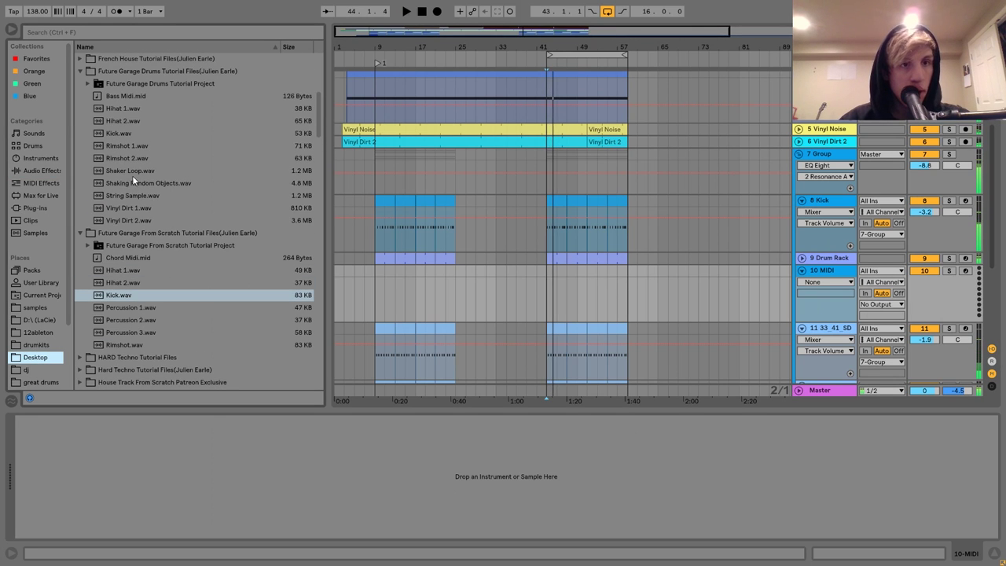
{"action": "left_click", "coordinate": [131, 171]}
{"action": "left_click_drag", "start_coordinate": [130, 172], "coordinate": [553, 271]}
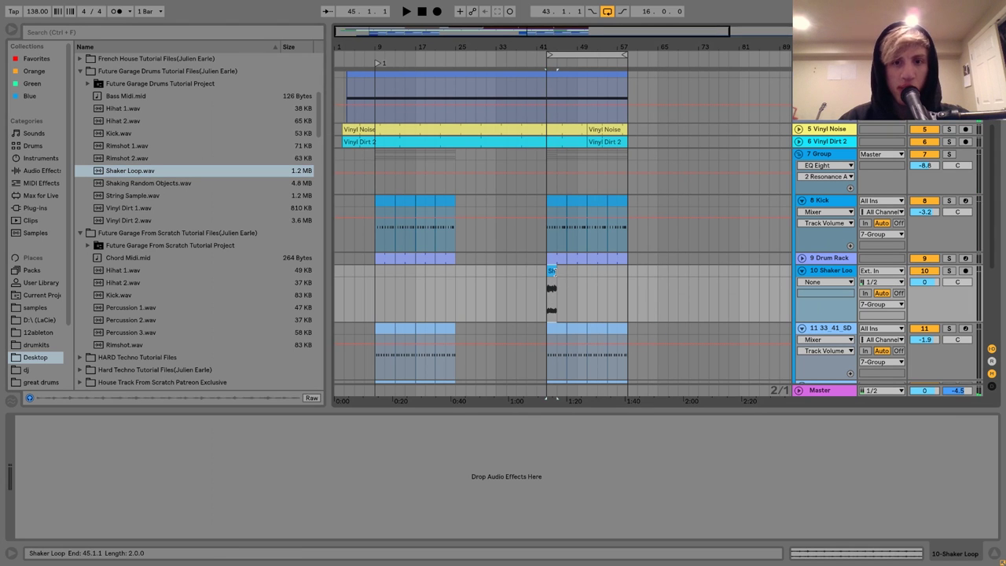
{"action": "left_click_drag", "start_coordinate": [661, 294], "coordinate": [627, 290]}
{"action": "key", "text": "space"}
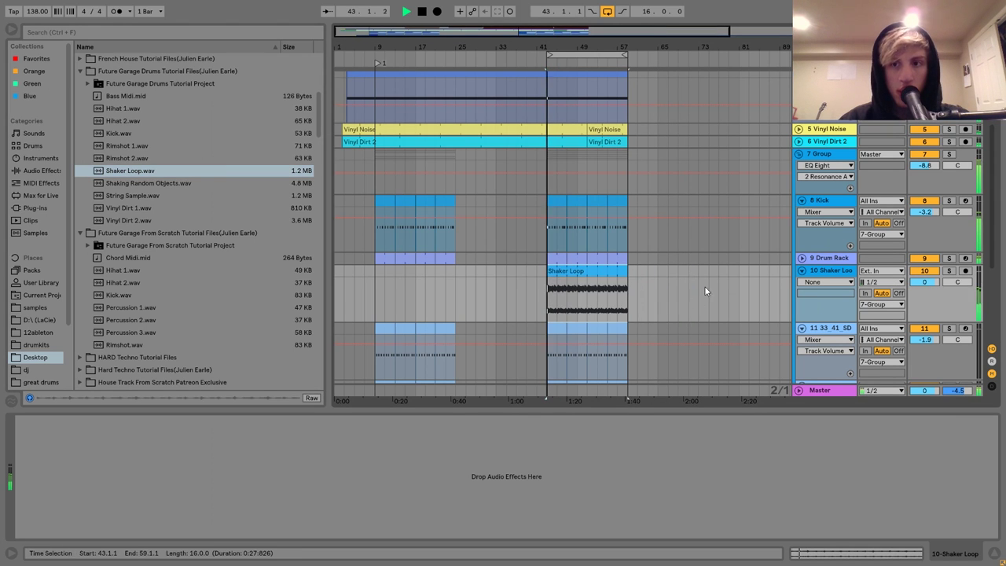
Open the Shaker Loop clip and set its warp mode to Re-Pitch
{"action": "double_click", "coordinate": [602, 275]}
{"action": "key", "text": "space"}
{"action": "left_click", "coordinate": [141, 210]}
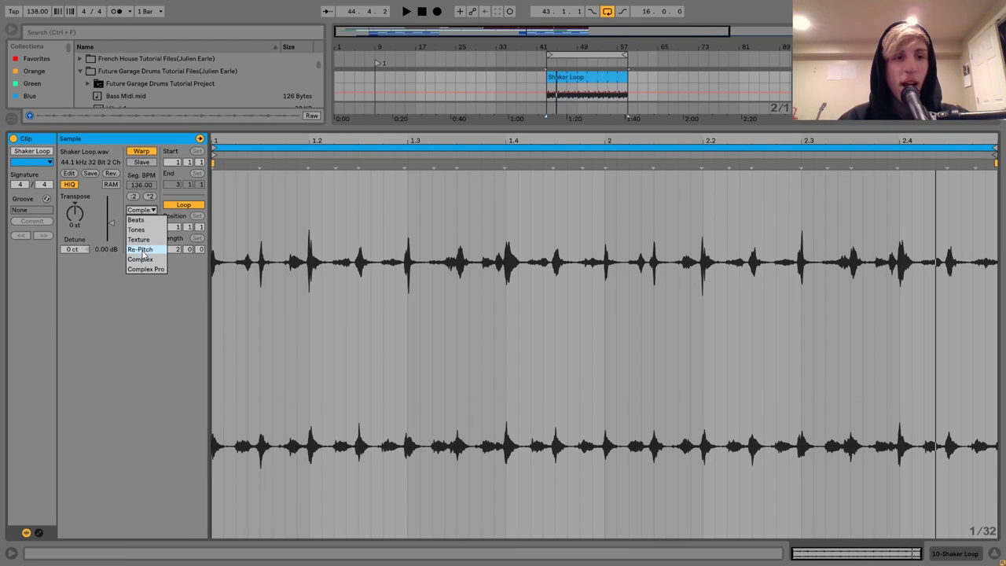
{"action": "left_click", "coordinate": [141, 249]}
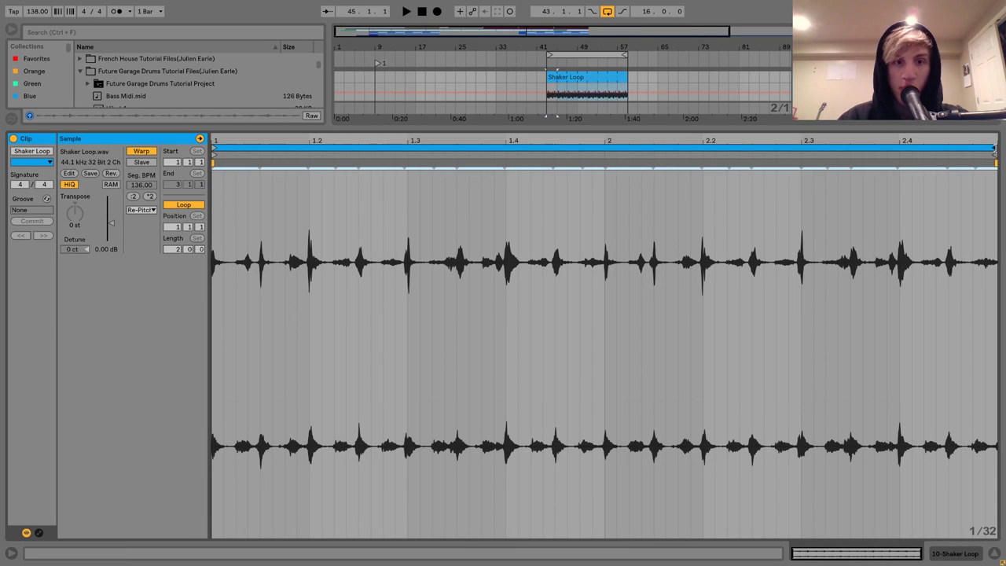
Shorten the Shaker Loop clip's loop to one beat and align the second beat's transient with a warp marker at 1.2
{"action": "left_click_drag", "start_coordinate": [1000, 155], "coordinate": [311, 180]}
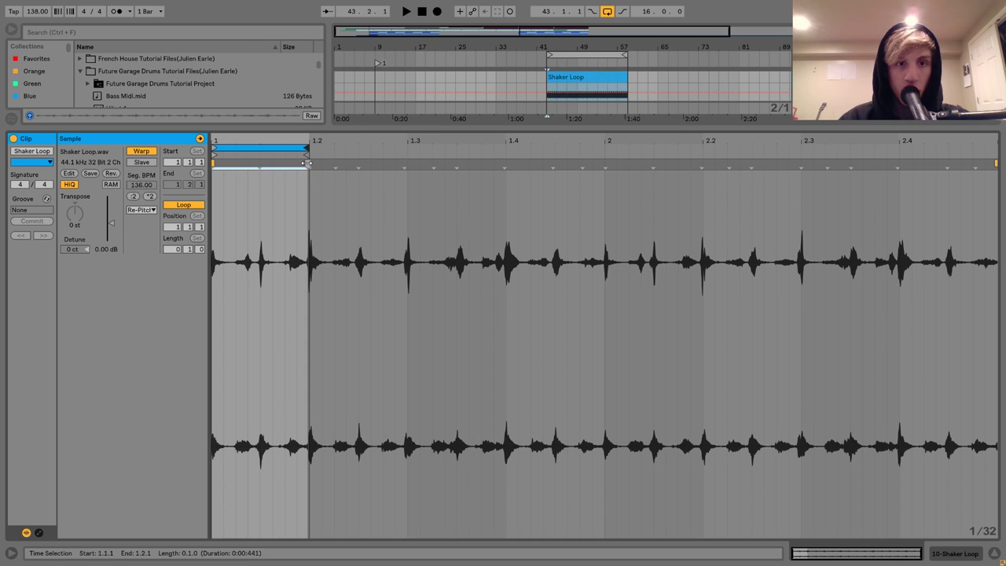
{"action": "double_click", "coordinate": [311, 163]}
{"action": "key", "text": "space"}
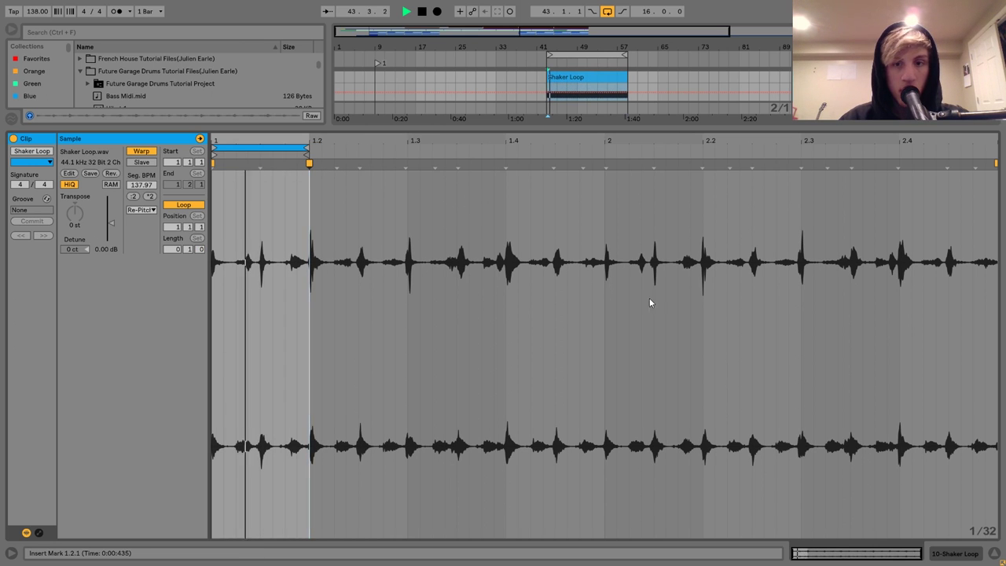
Lower the Shaker Loop track's volume, and fold 7 Group and all the other tracks
{"action": "key", "text": "shift+Tab"}
{"action": "scroll", "coordinate": [673, 276], "scroll_direction": "up", "scroll_amount": 6}
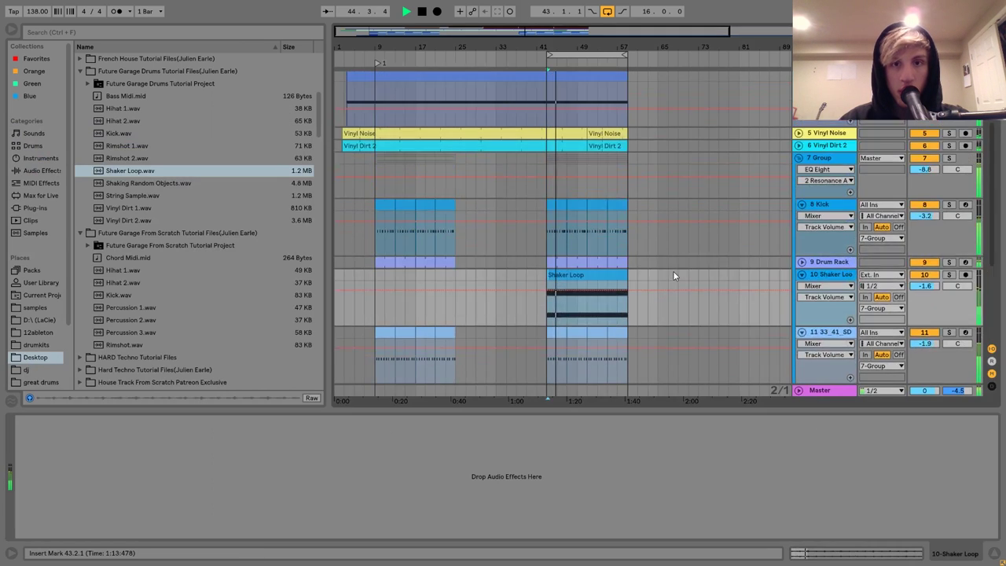
{"action": "left_click", "coordinate": [799, 224]}
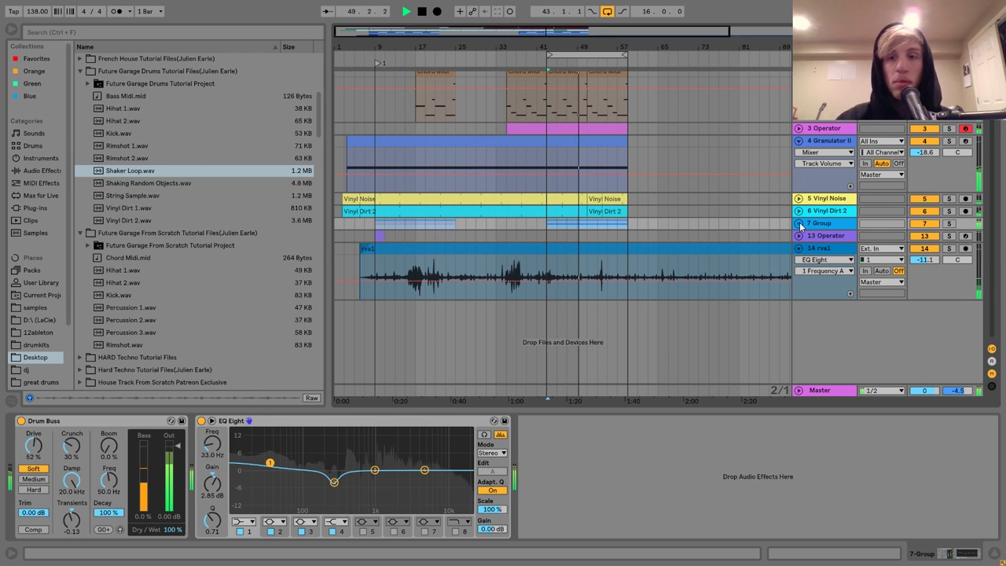
{"action": "scroll", "coordinate": [809, 223], "scroll_direction": "up", "scroll_amount": 2}
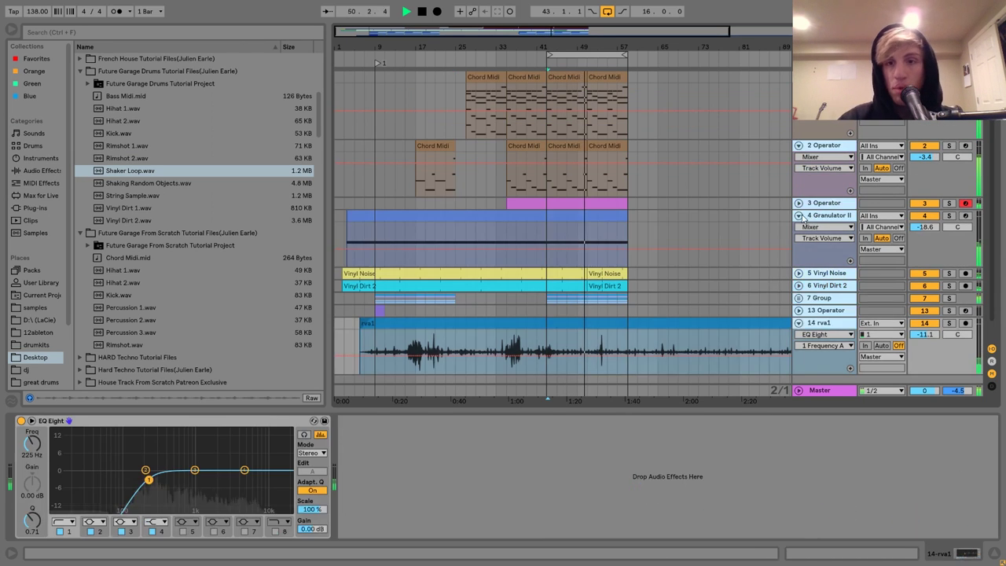
{"action": "left_click", "coordinate": [799, 215], "text": "alt"}
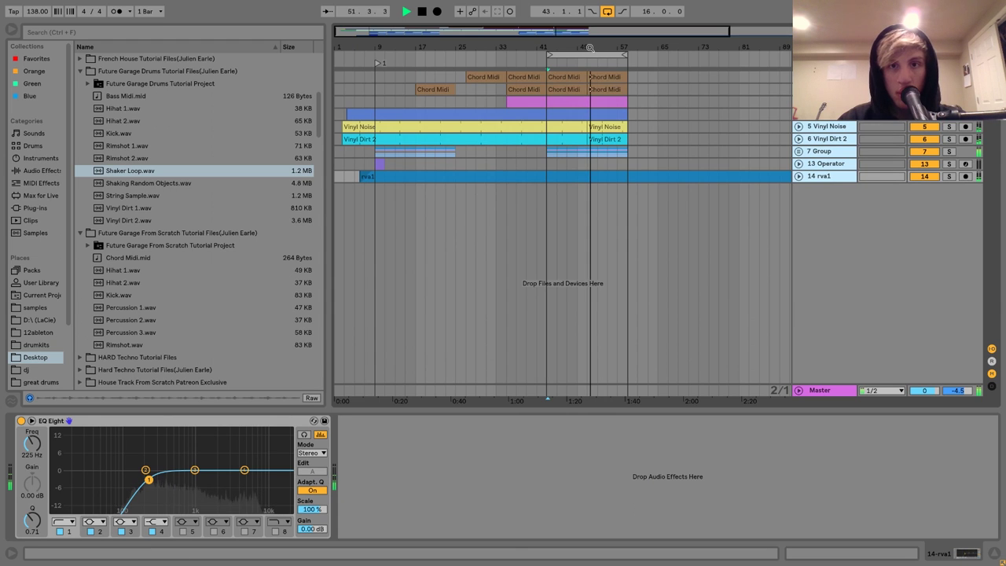
Extend the long Vinyl Noise and Vinyl Dirt 2 clips to bar 59 and turn off arrangement looping
{"action": "key", "text": "minus"}
{"action": "left_click", "coordinate": [529, 129]}
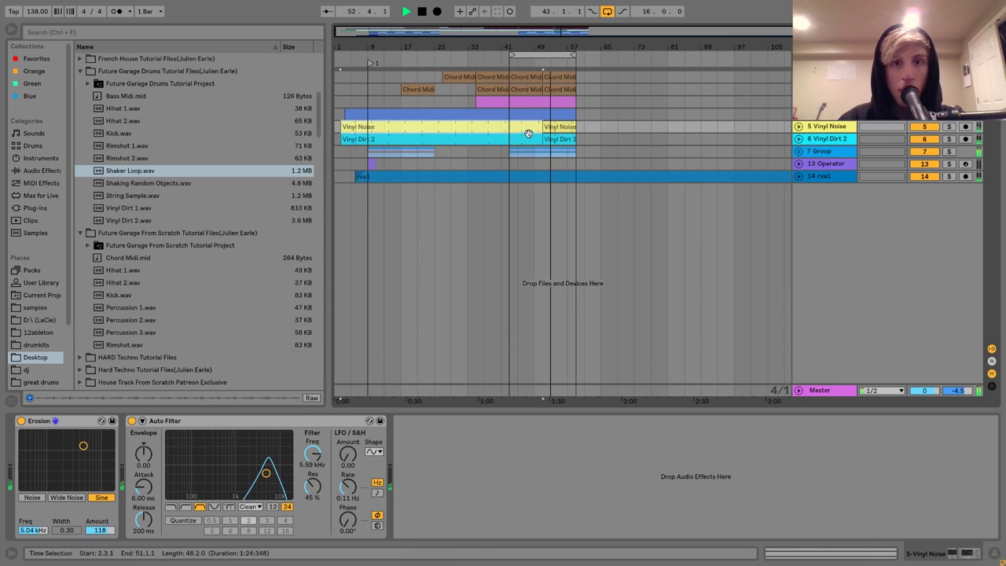
{"action": "left_click", "coordinate": [529, 140], "text": "shift"}
{"action": "left_click_drag", "start_coordinate": [544, 139], "coordinate": [576, 139]}
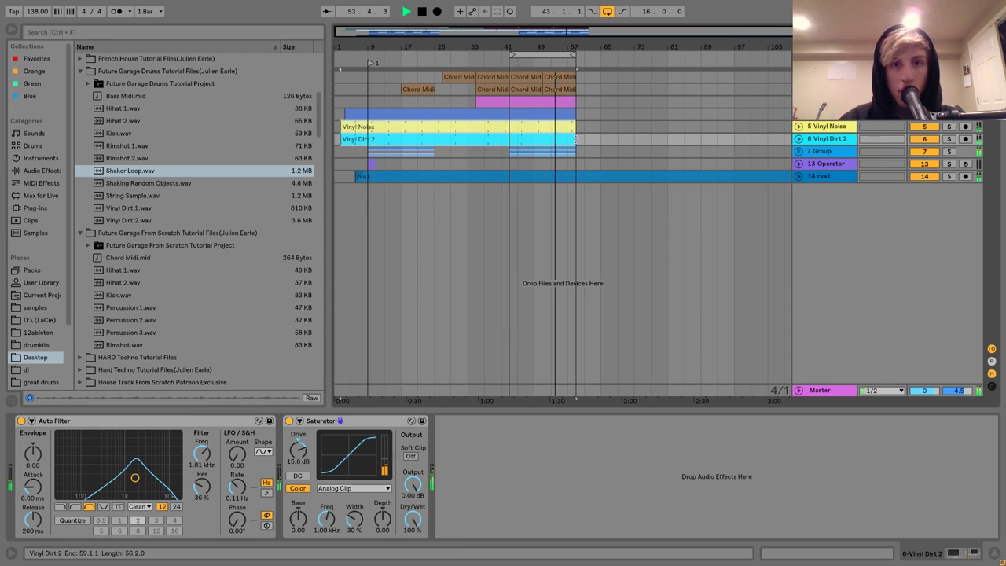
{"action": "key", "text": "ctrl+l"}
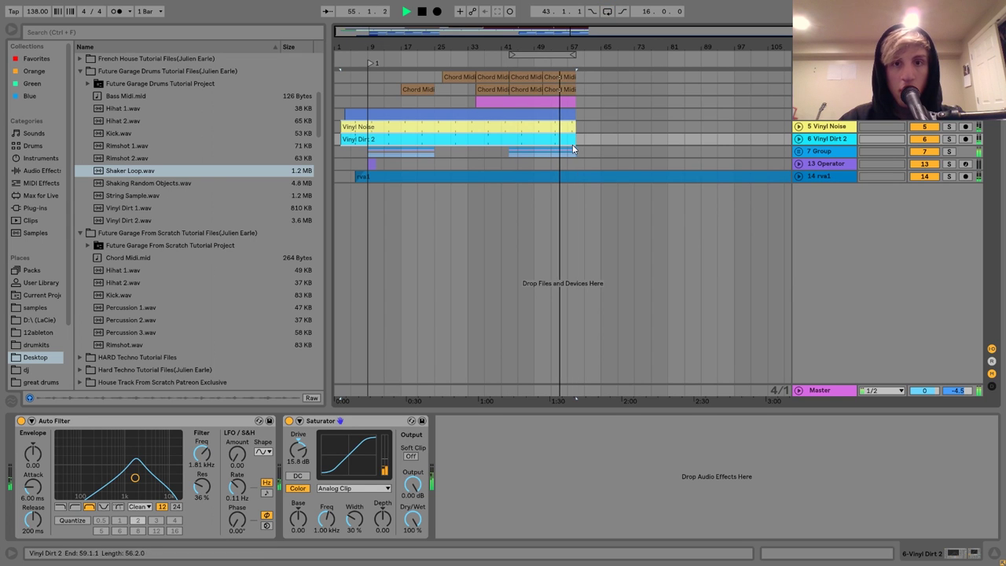
Duplicate the Chord Midi clips of bars 43 to 59 on the two chord tracks to bars 59 to 75
{"action": "left_click_drag", "start_coordinate": [574, 26], "coordinate": [562, 72]}
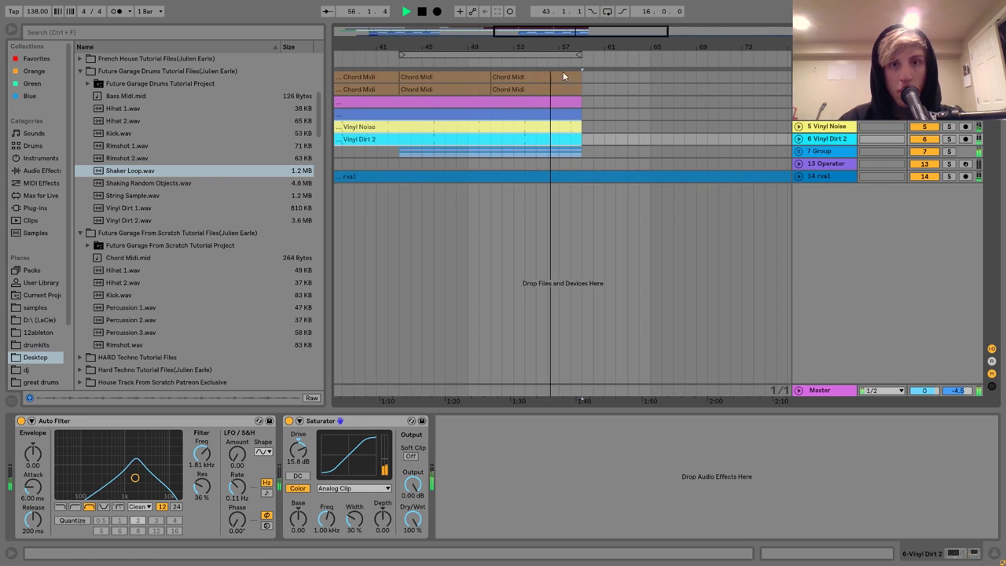
{"action": "left_click", "coordinate": [472, 75]}
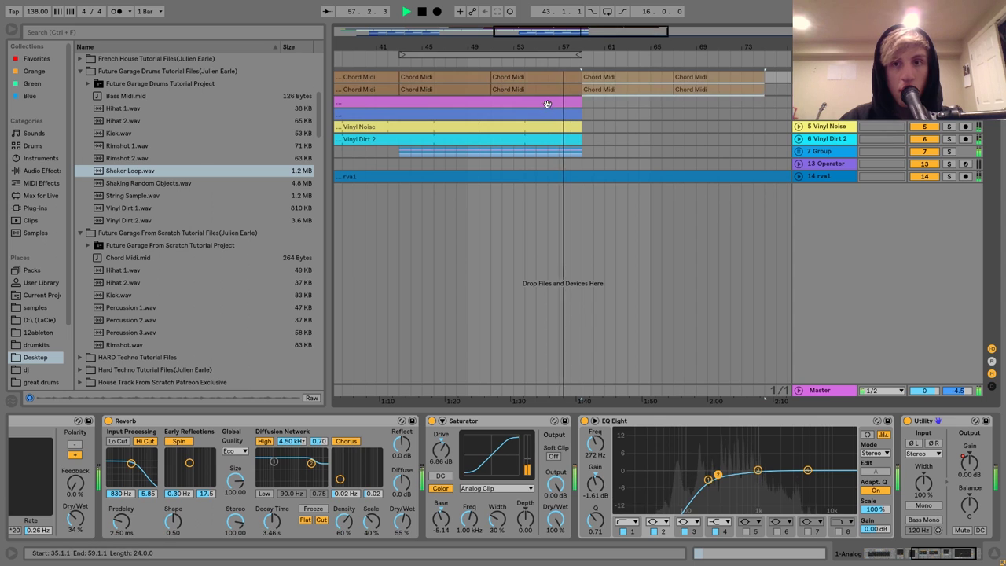
{"action": "key", "text": "ctrl+d"}
Consolidate the 3 Operator clip from bar 35 to 75 and inspect its A#3 note
{"action": "left_click", "coordinate": [765, 102], "text": "shift"}
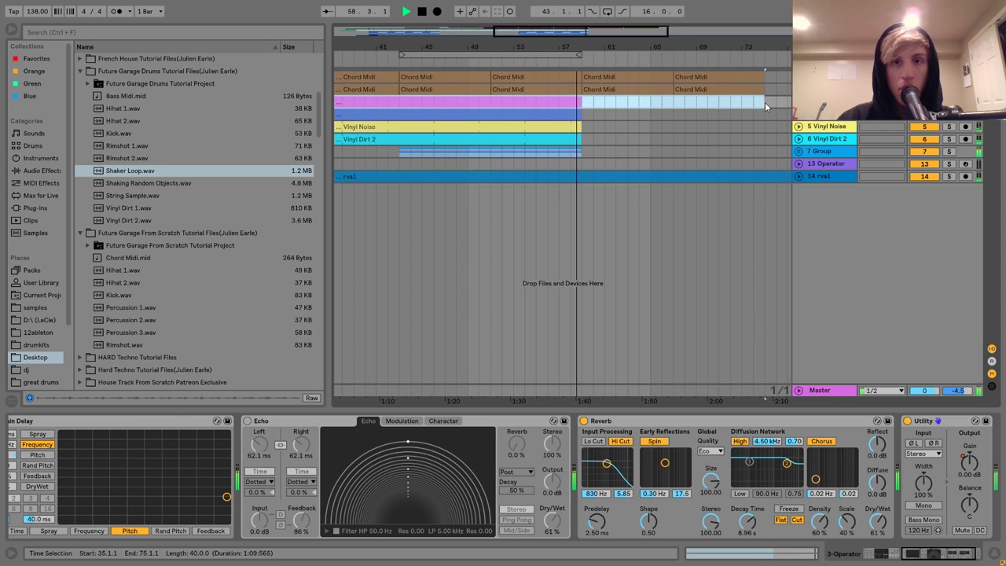
{"action": "key", "text": "ctrl+j"}
{"action": "double_click", "coordinate": [748, 102]}
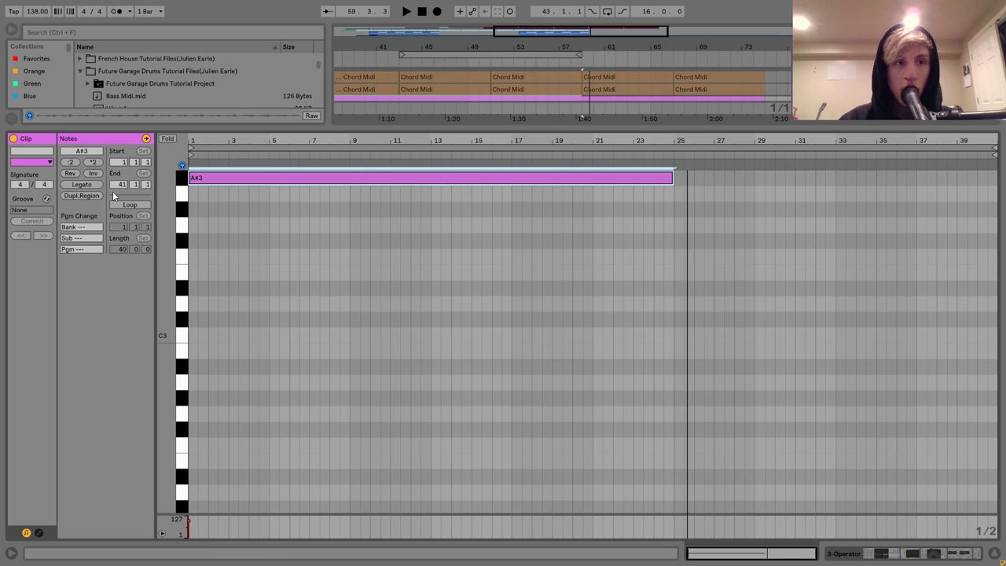
{"action": "left_click", "coordinate": [968, 555]}
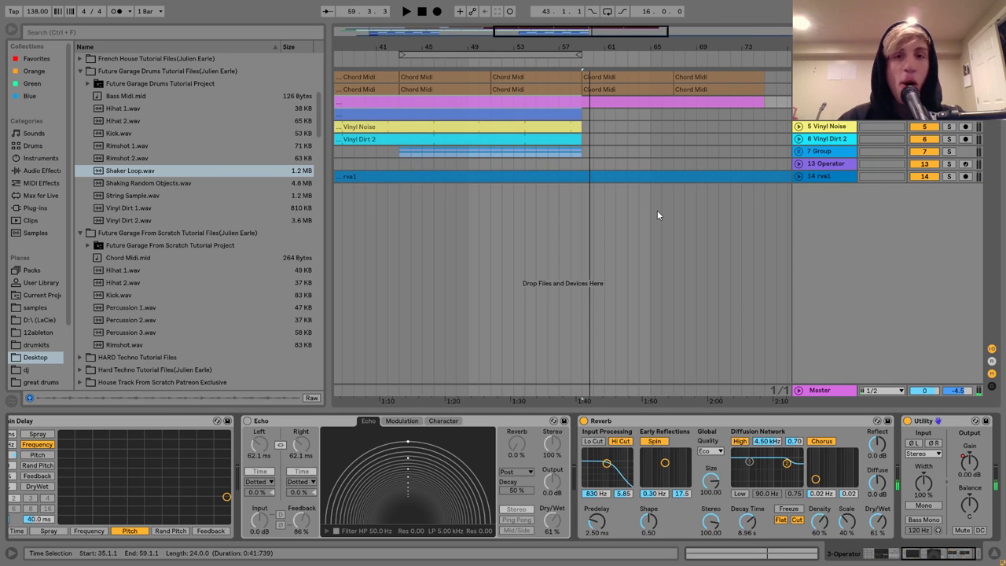
Extend the Vinyl Noise and Vinyl Dirt 2 clips to bar 75 and play the arrangement from bar 58
{"action": "left_click", "coordinate": [553, 126]}
{"action": "left_click", "coordinate": [561, 139], "text": "shift"}
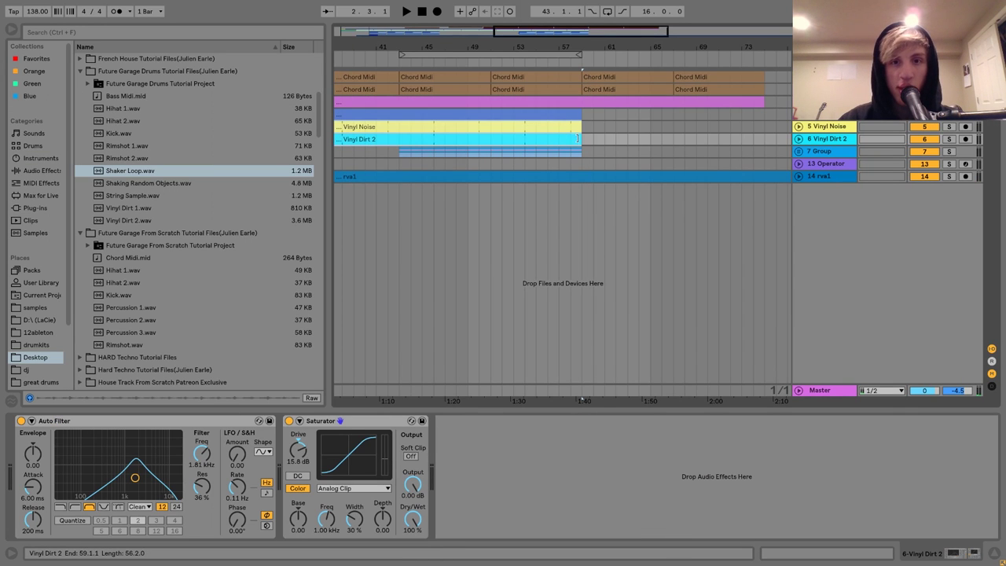
{"action": "left_click_drag", "start_coordinate": [581, 139], "coordinate": [768, 151]}
{"action": "left_click", "coordinate": [567, 164]}
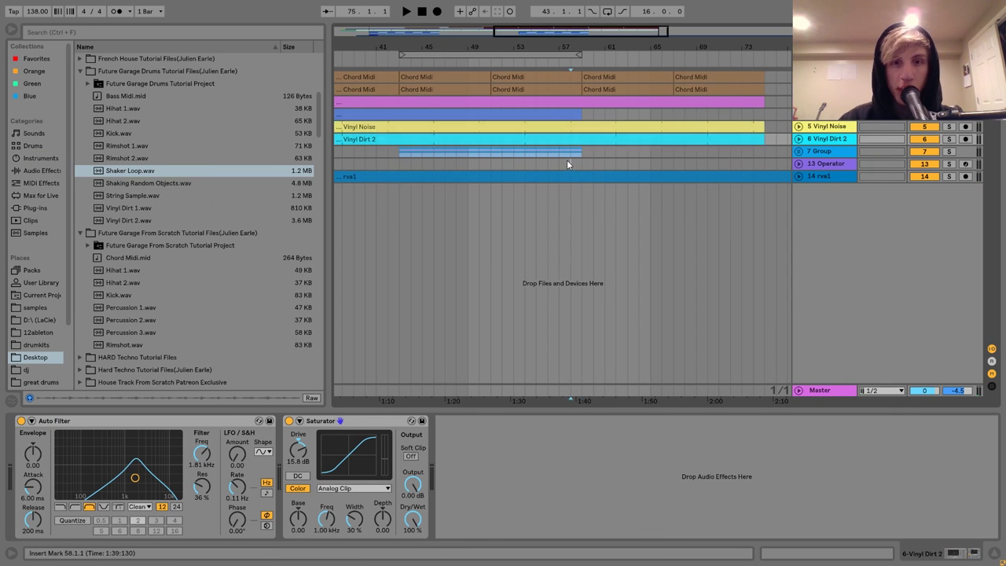
{"action": "key", "text": "space"}
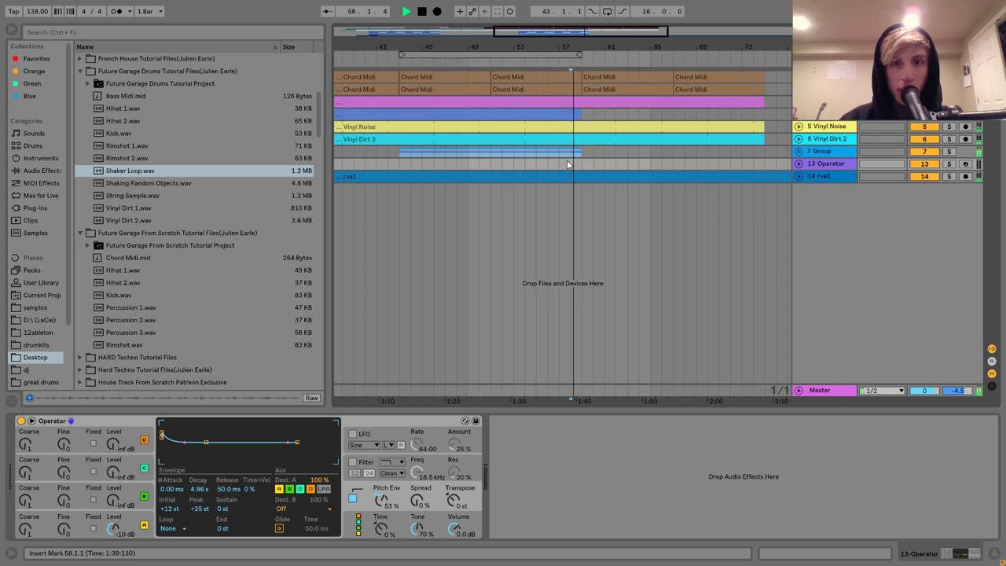
Open the Sounds category in the browser and play the arrangement from the start of the Vinyl Noise clip at 2.3.1
{"action": "left_click", "coordinate": [817, 151]}
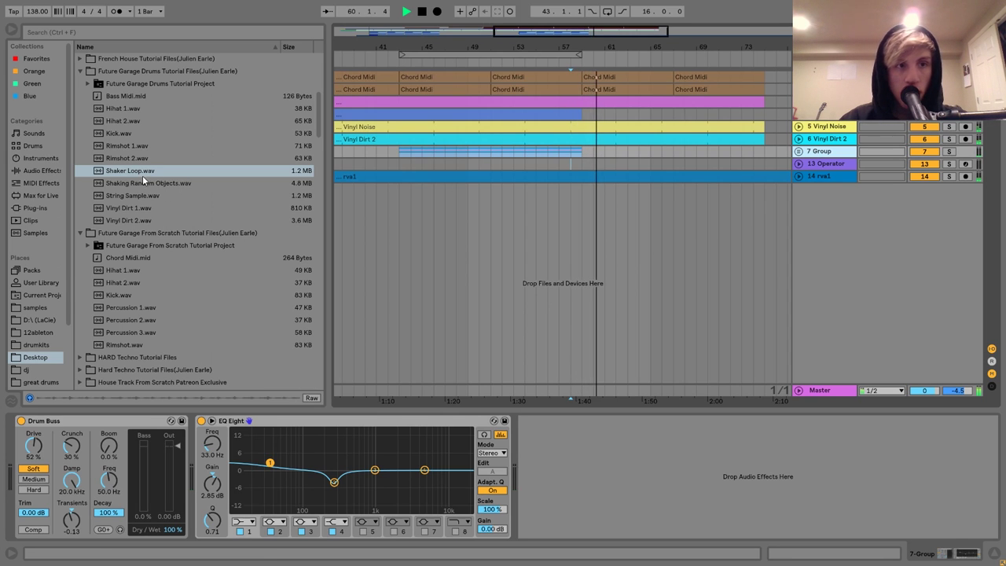
{"action": "left_click", "coordinate": [33, 133]}
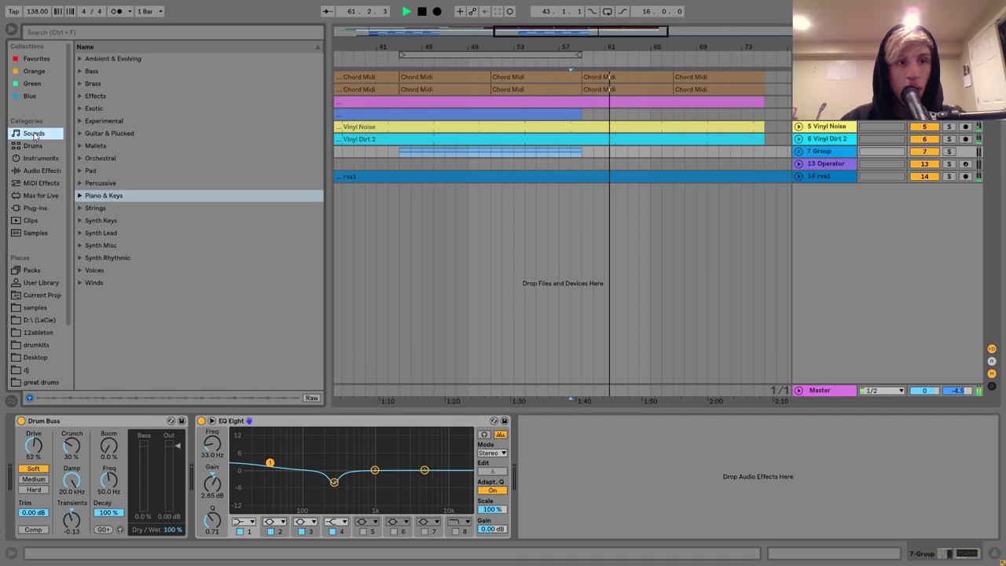
{"action": "key", "text": "minus"}
{"action": "key", "text": "minus"}
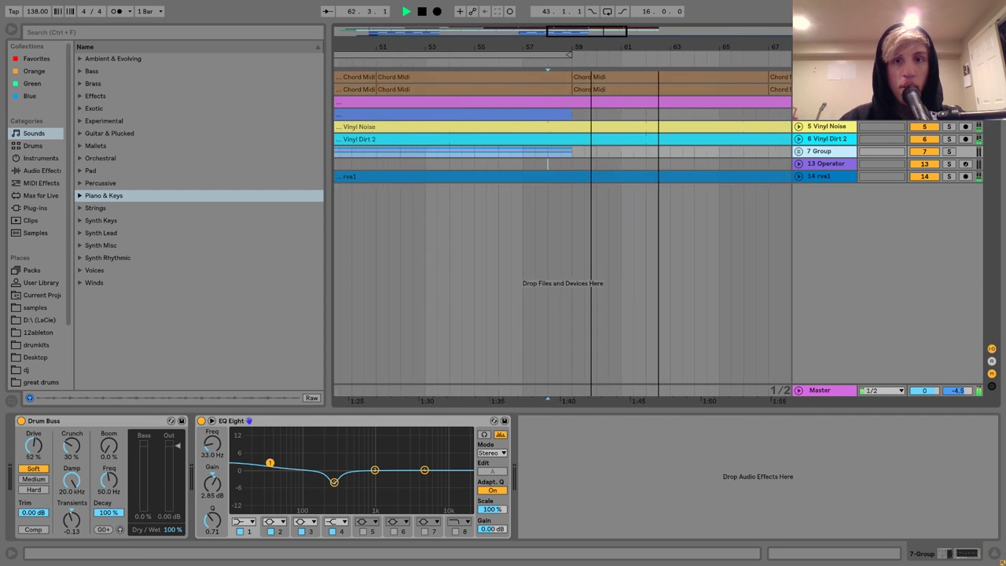
{"action": "left_click_drag", "start_coordinate": [521, 50], "coordinate": [524, 45]}
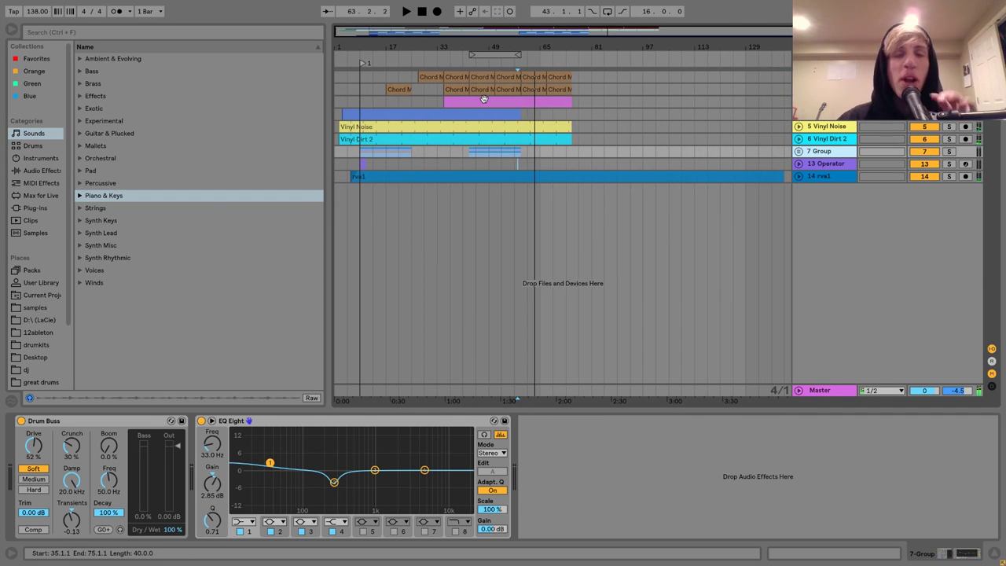
{"action": "left_click", "coordinate": [364, 125]}
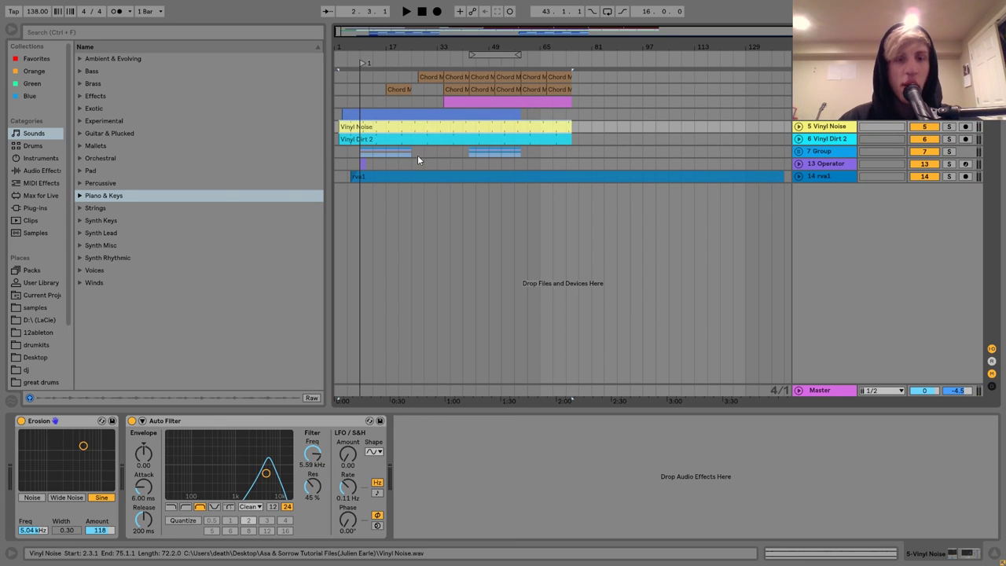
{"action": "key", "text": "space"}
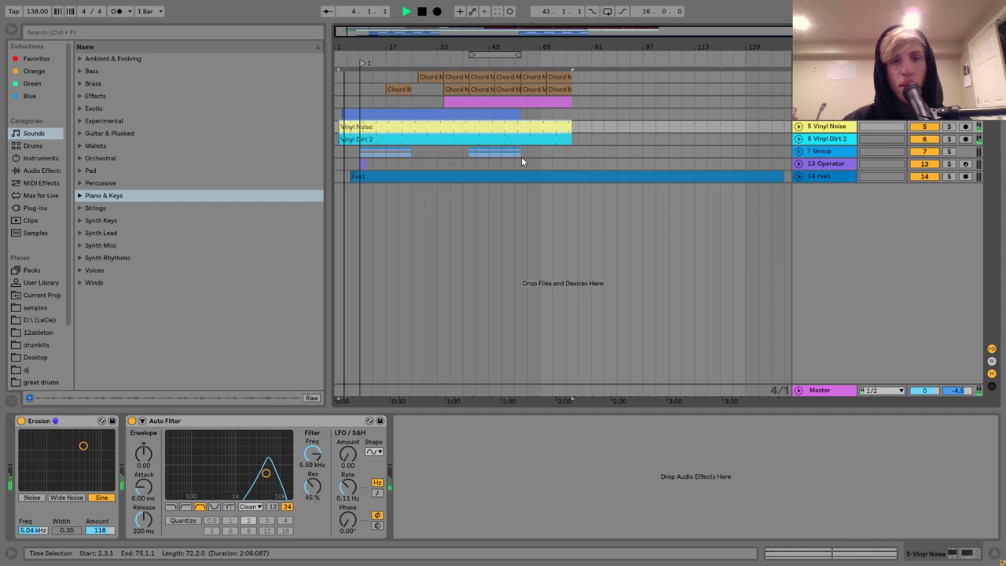
Delete everything from bar 59 to bar 81 on all tracks down to 13 Operator, leaving the rva1 track out
{"action": "left_click", "coordinate": [534, 151]}
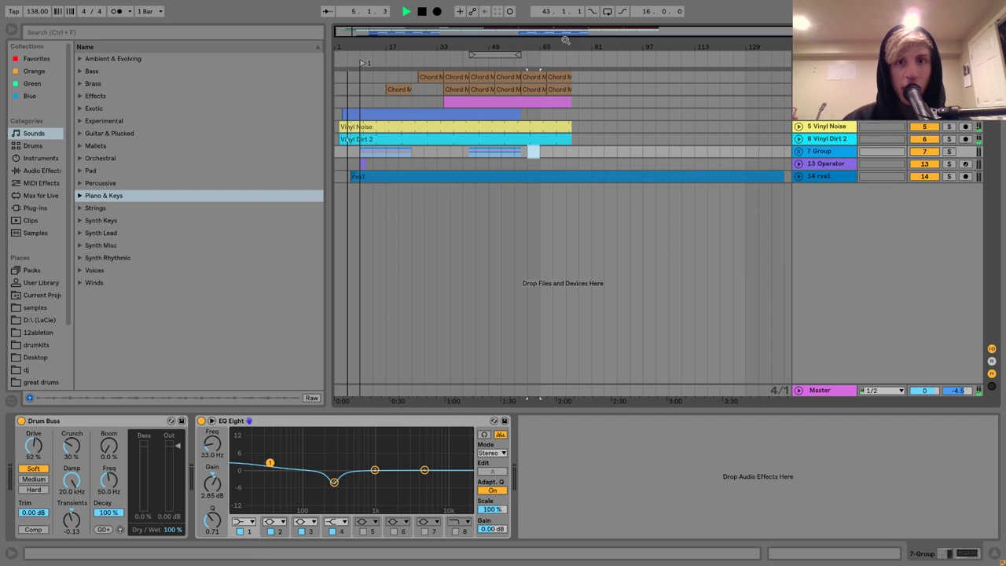
{"action": "left_click_drag", "start_coordinate": [567, 47], "coordinate": [574, 79]}
{"action": "left_click", "coordinate": [634, 66]}
{"action": "left_click_drag", "start_coordinate": [637, 73], "coordinate": [453, 165]}
{"action": "key", "text": "minus"}
{"action": "key", "text": "minus"}
{"action": "key", "text": "minus"}
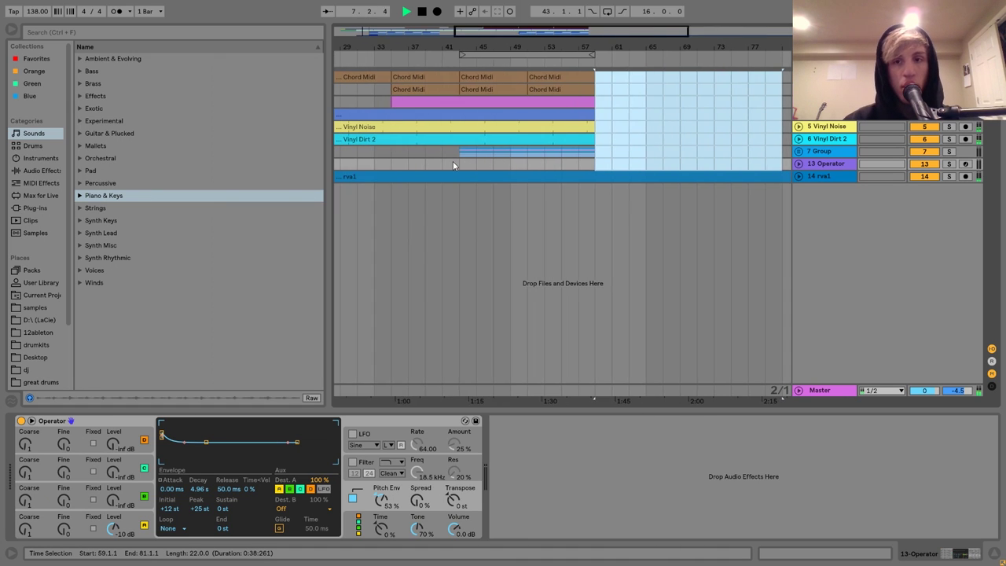
Insert a new audio track directly below the Operator track
{"action": "key", "text": "minus"}
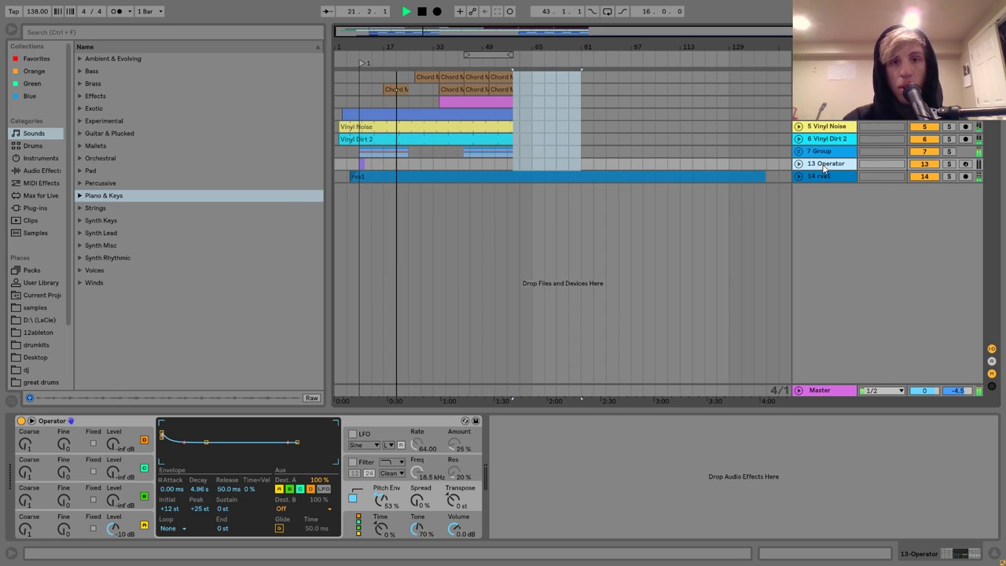
{"action": "left_click", "coordinate": [816, 152]}
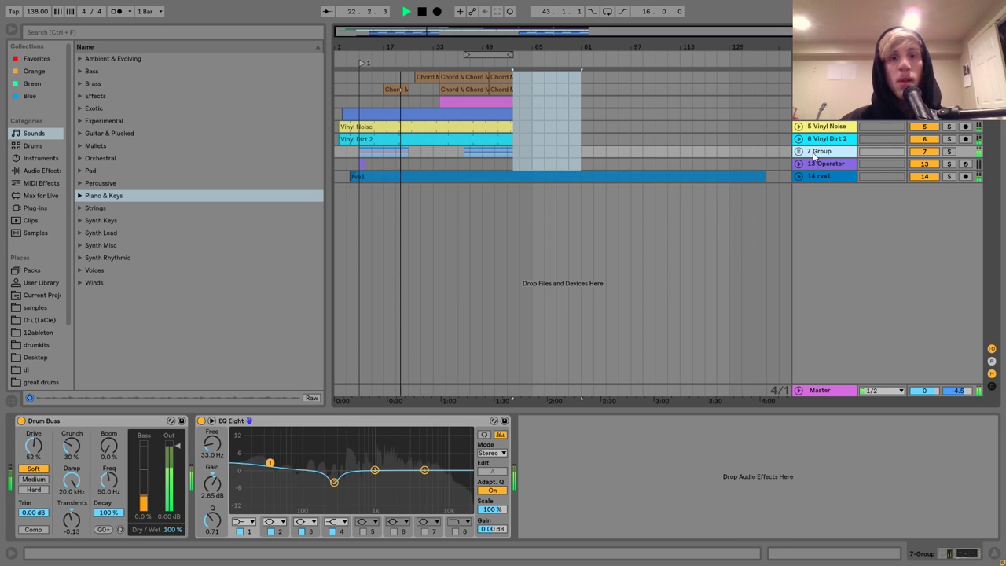
{"action": "key", "text": "ctrl+shift+t"}
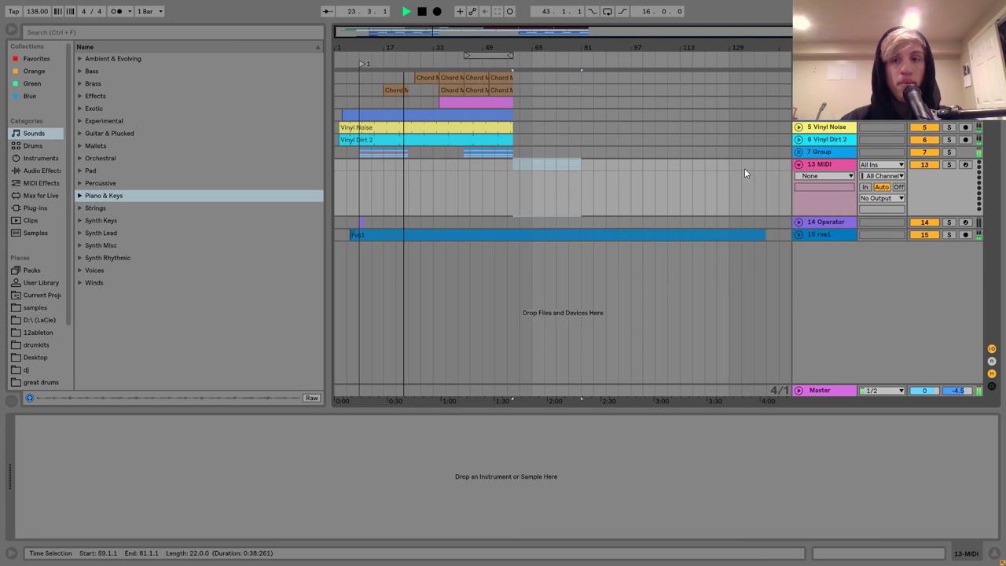
{"action": "key", "text": "ctrl+z"}
{"action": "key", "text": "ctrl+t"}
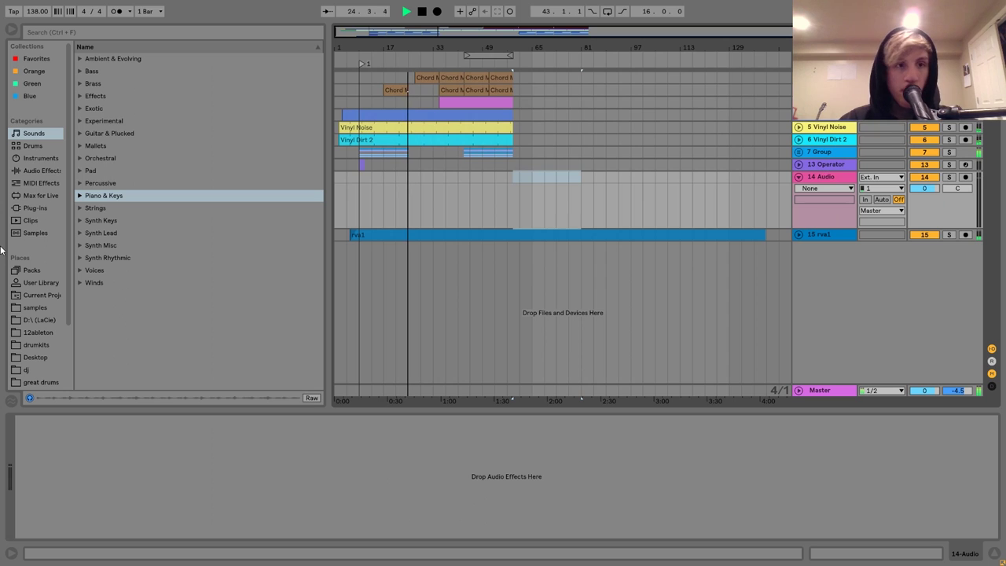
Check the notes of the first Chord Midi clip and load the GSnap plug-in onto the 14 Audio track
{"action": "left_click", "coordinate": [39, 206]}
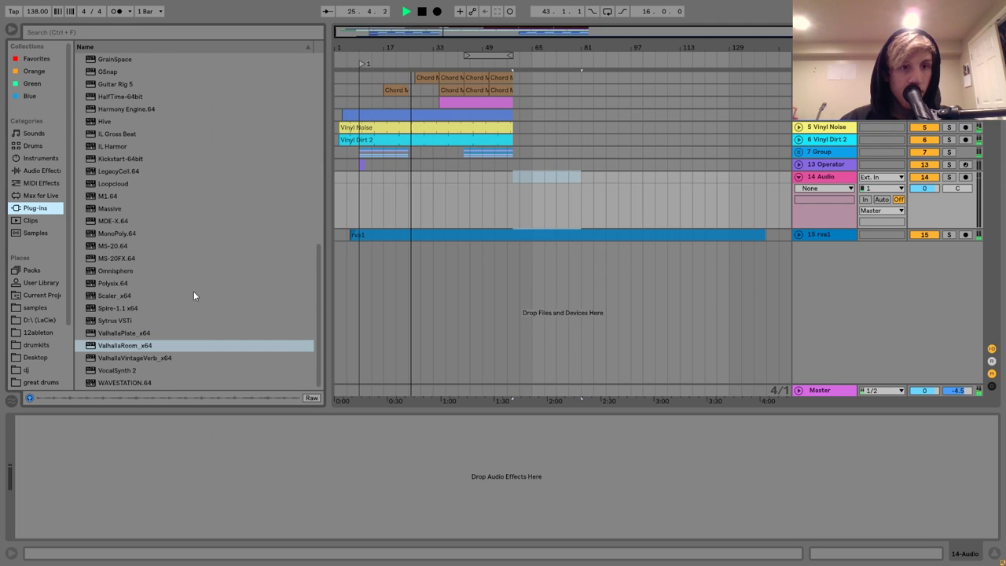
{"action": "scroll", "coordinate": [193, 290], "scroll_direction": "down", "scroll_amount": 5}
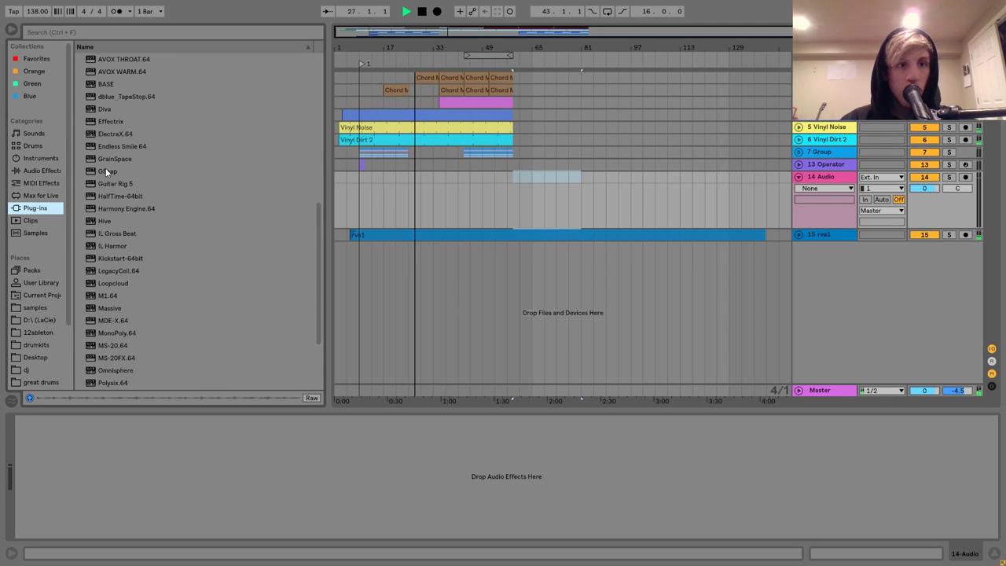
{"action": "left_click_drag", "start_coordinate": [106, 170], "coordinate": [161, 178]}
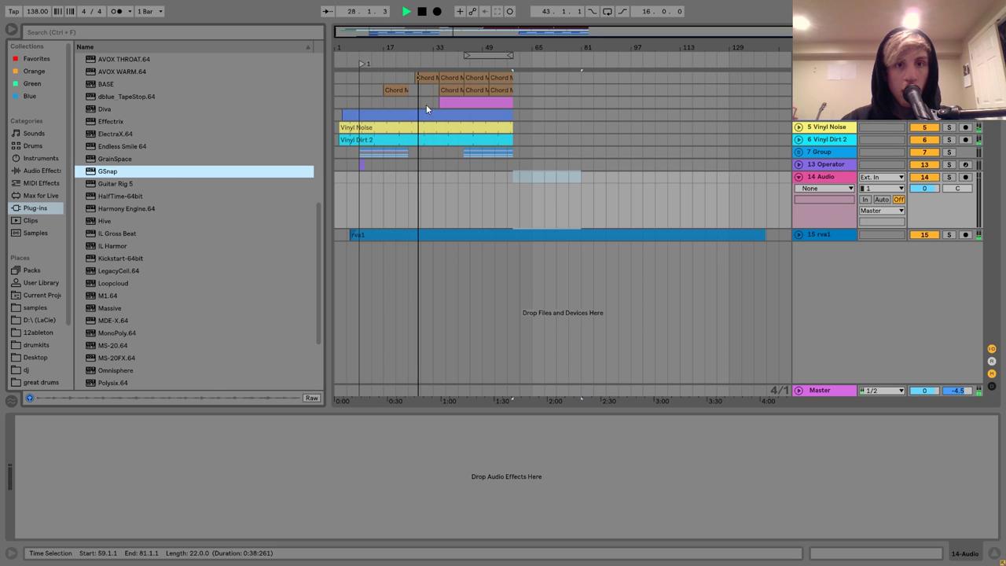
{"action": "double_click", "coordinate": [424, 78]}
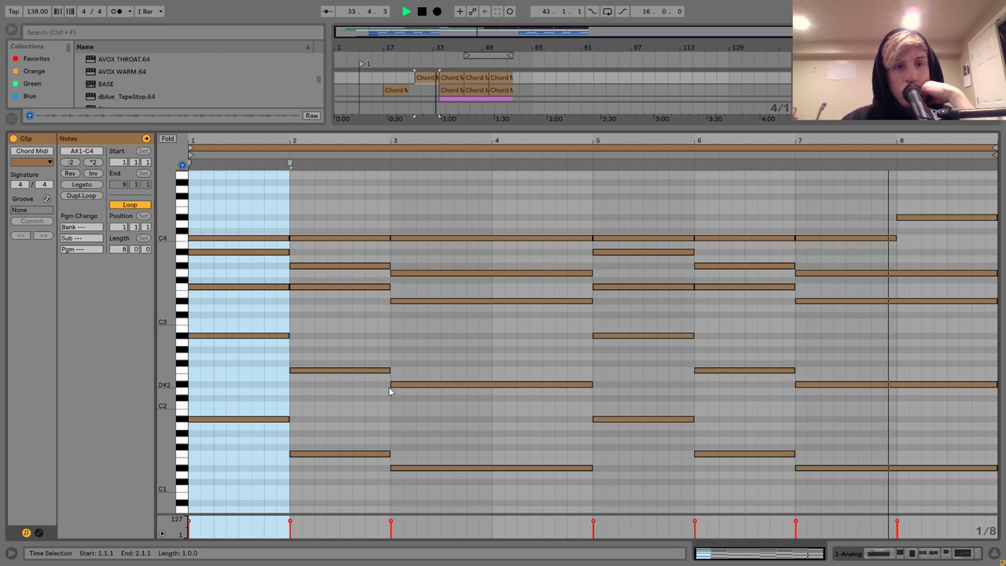
{"action": "left_click", "coordinate": [901, 553]}
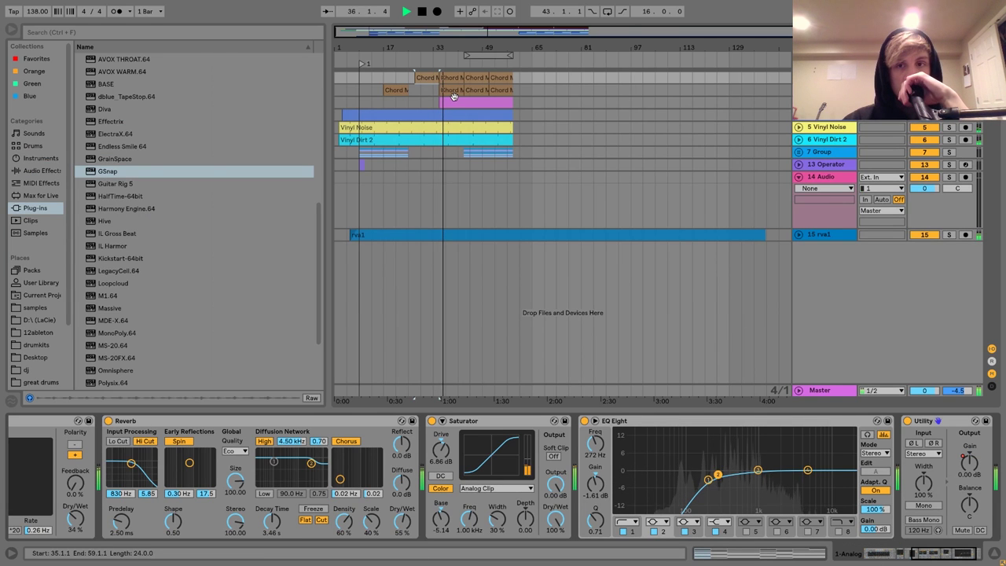
{"action": "left_click", "coordinate": [817, 179]}
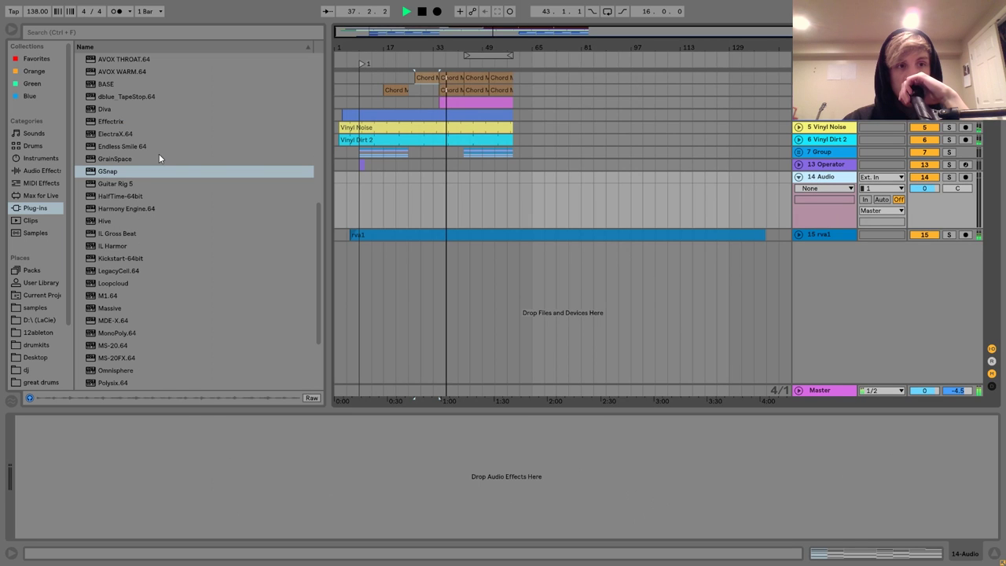
{"action": "left_click_drag", "start_coordinate": [106, 174], "coordinate": [414, 198]}
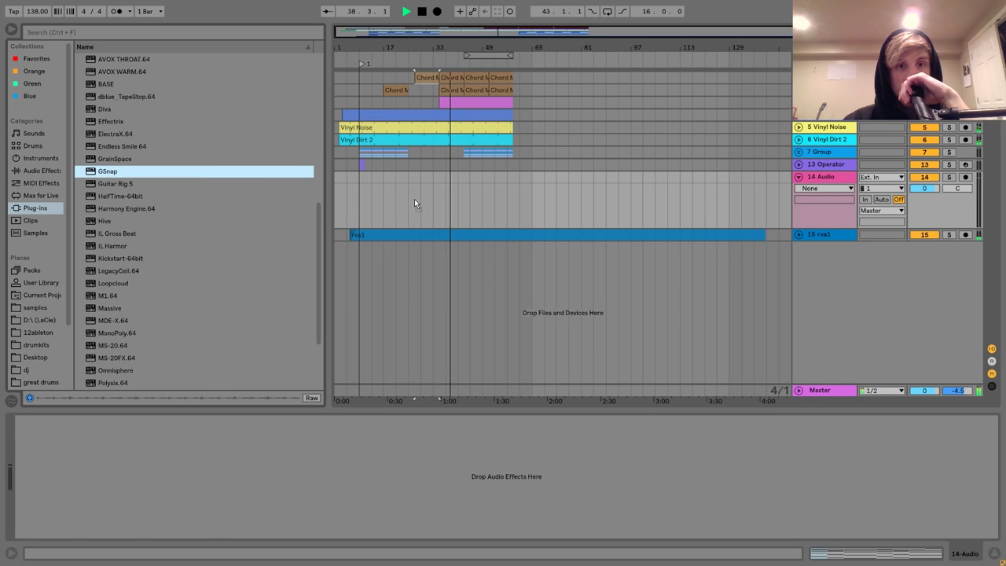
Set GSnap's key and scale to A# Minor with the threshold set to fill gaps, and close the plug-in window
{"action": "left_click", "coordinate": [311, 108]}
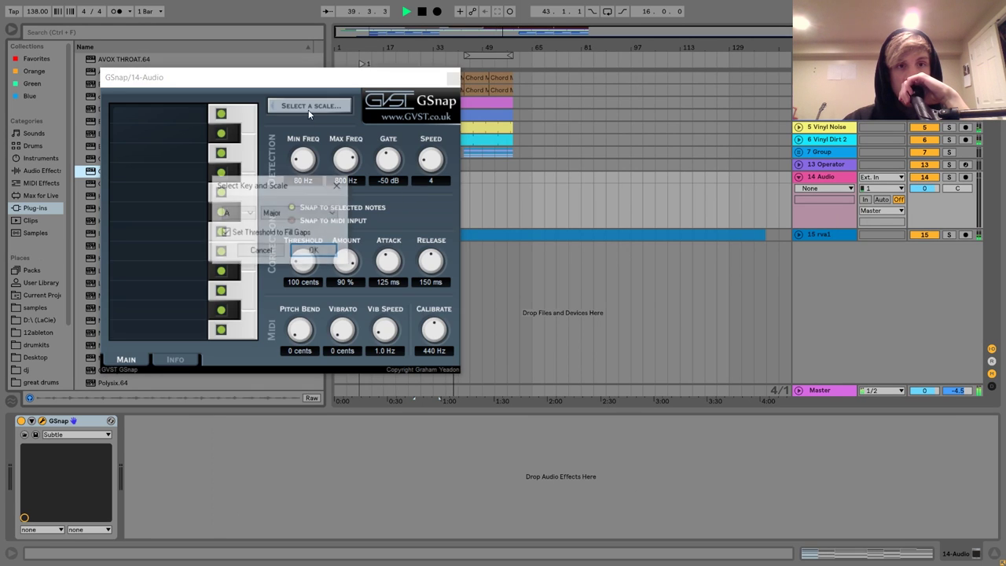
{"action": "left_click", "coordinate": [238, 213]}
{"action": "scroll", "coordinate": [235, 236], "scroll_direction": "up", "scroll_amount": 2}
{"action": "left_click", "coordinate": [231, 231]}
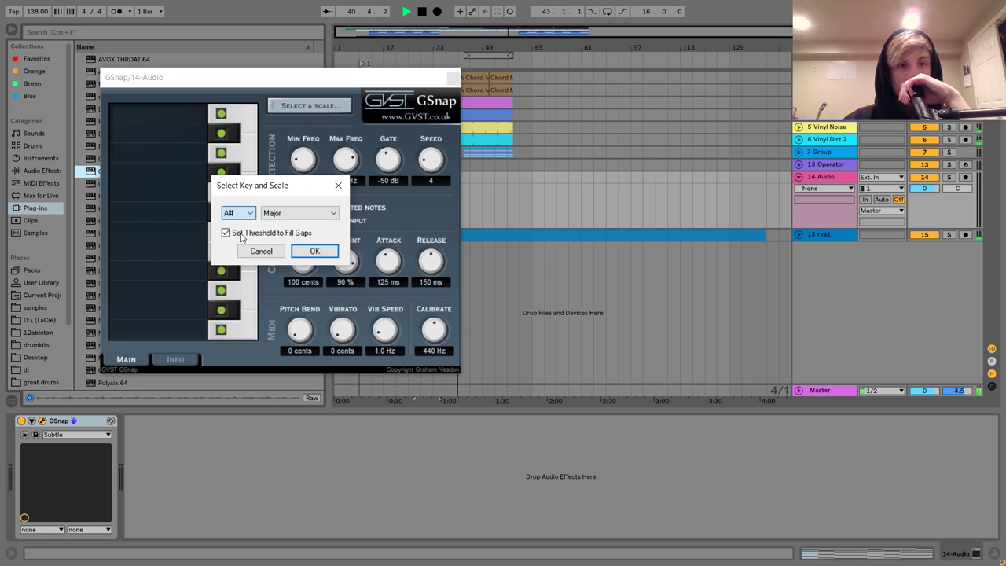
{"action": "left_click", "coordinate": [299, 213]}
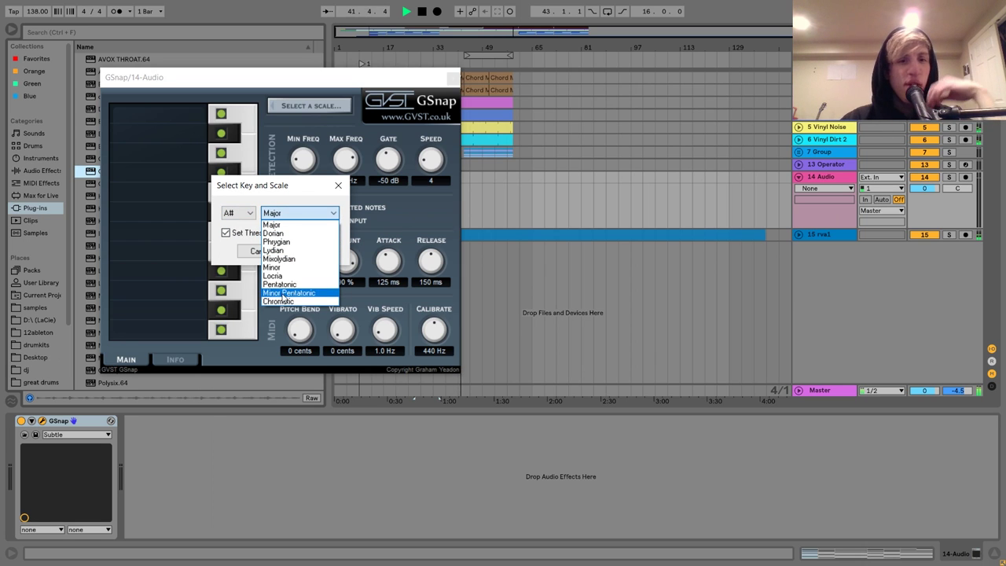
{"action": "left_click", "coordinate": [284, 268]}
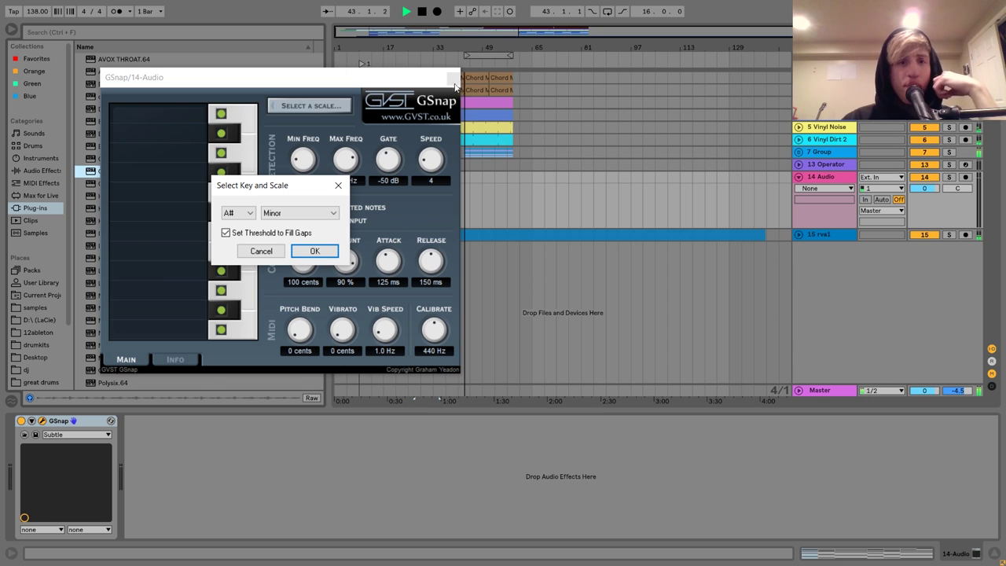
{"action": "left_click", "coordinate": [306, 251]}
{"action": "left_click", "coordinate": [453, 80]}
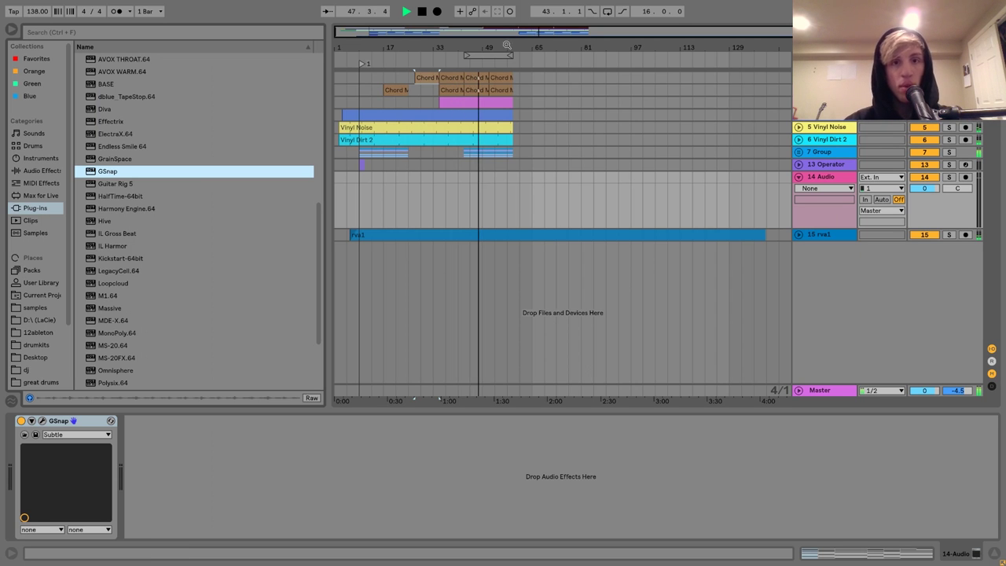
Arm the 14 Audio track for recording
{"action": "left_click_drag", "start_coordinate": [477, 49], "coordinate": [477, 110]}
{"action": "left_click_drag", "start_coordinate": [563, 110], "coordinate": [563, 43]}
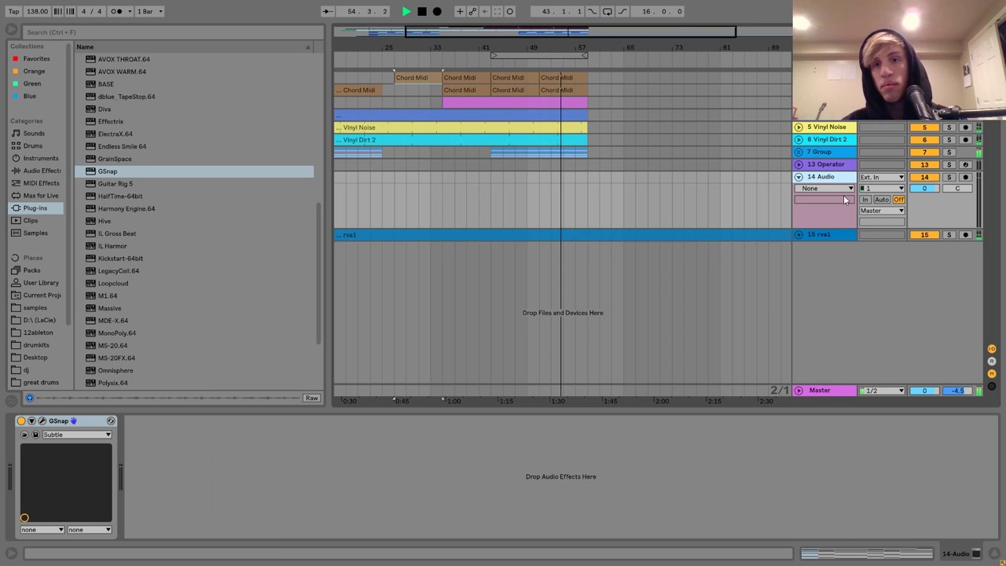
{"action": "left_click", "coordinate": [966, 178]}
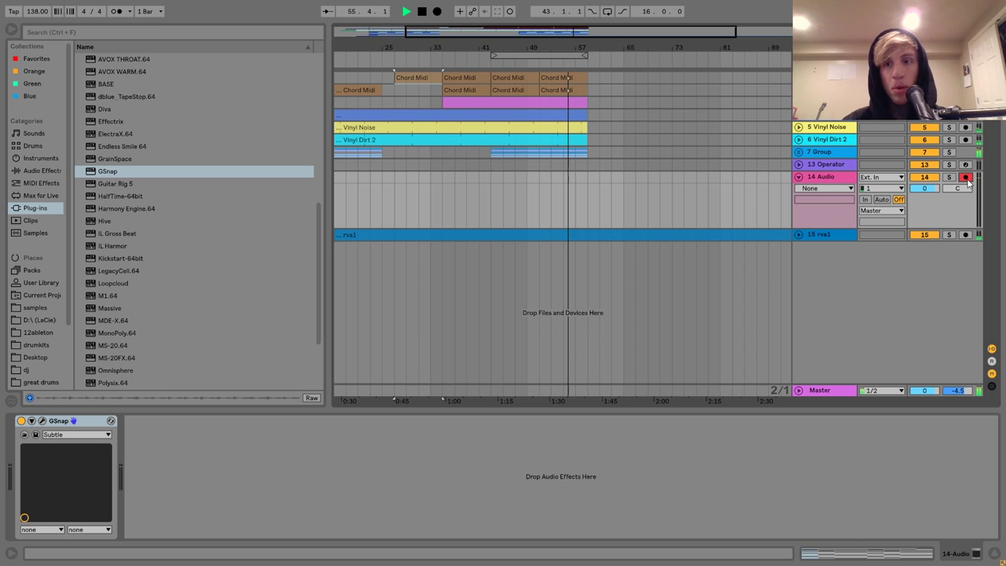
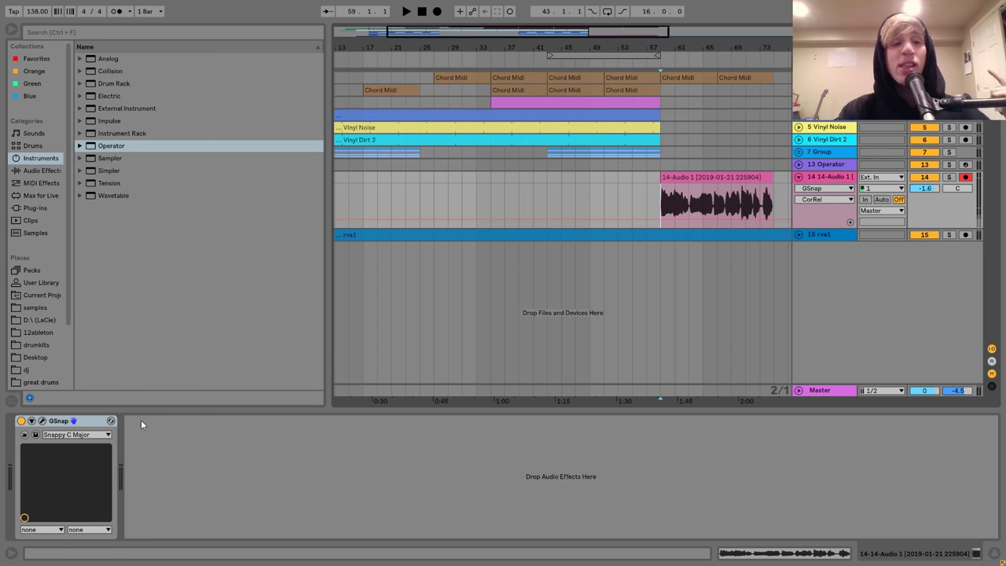
Reopen GSnap on the recorded track and apply the F Minor scale with the threshold set to fill gaps
{"action": "left_click", "coordinate": [59, 423]}
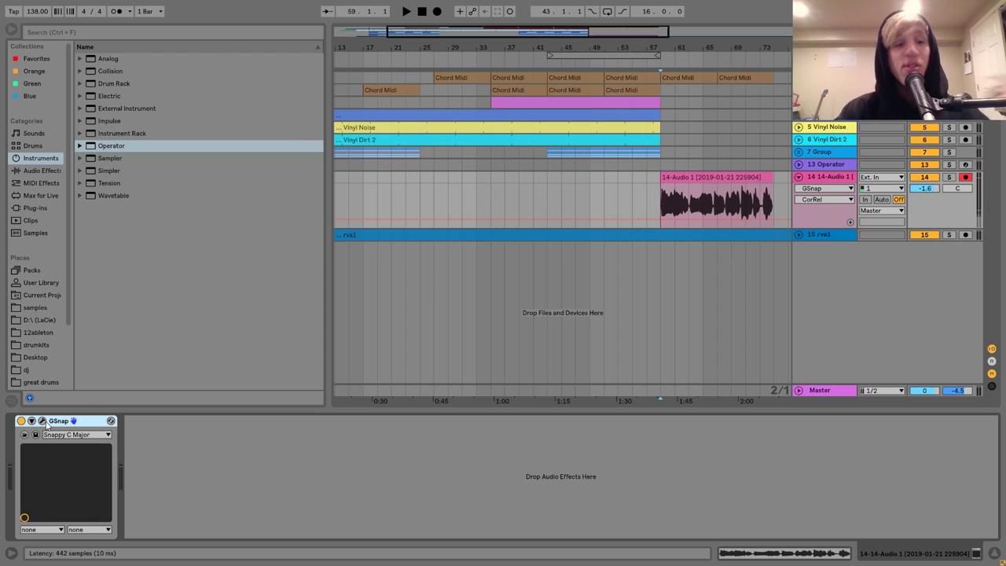
{"action": "left_click", "coordinate": [42, 421]}
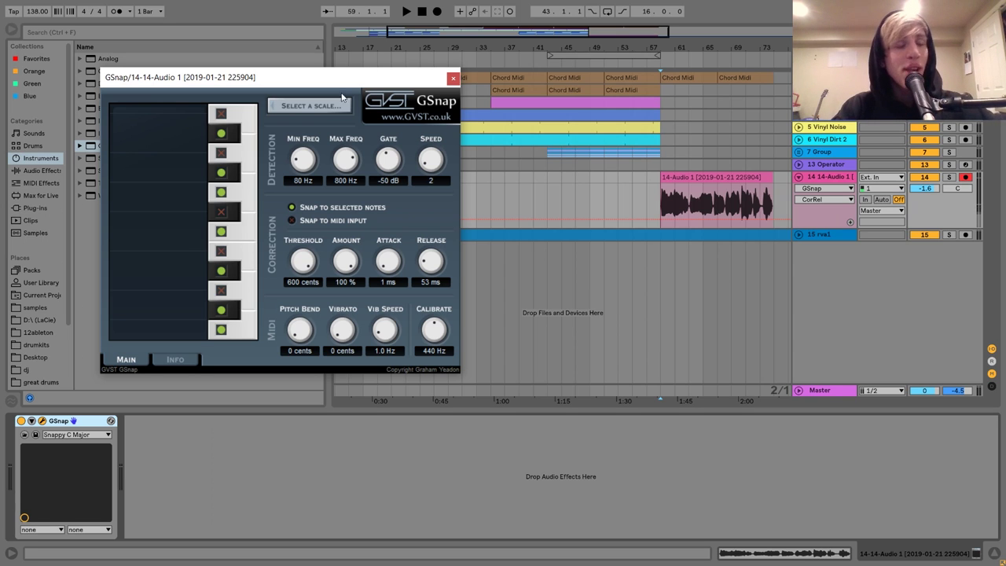
{"action": "left_click", "coordinate": [308, 107]}
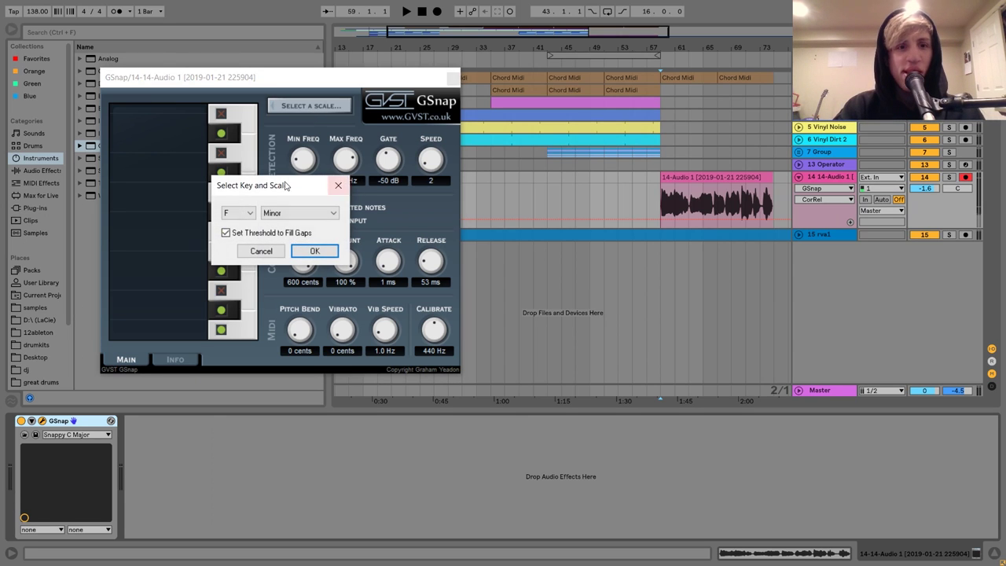
{"action": "left_click", "coordinate": [298, 252]}
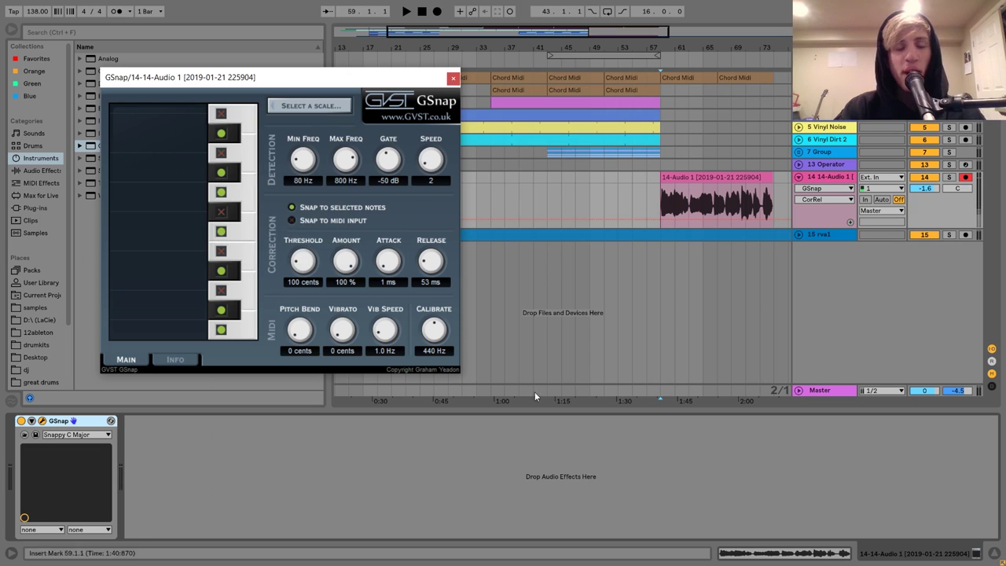
Play back the recorded clip on track 14, lower the track volume to -10.5, and close the GSnap window
{"action": "left_click", "coordinate": [696, 198]}
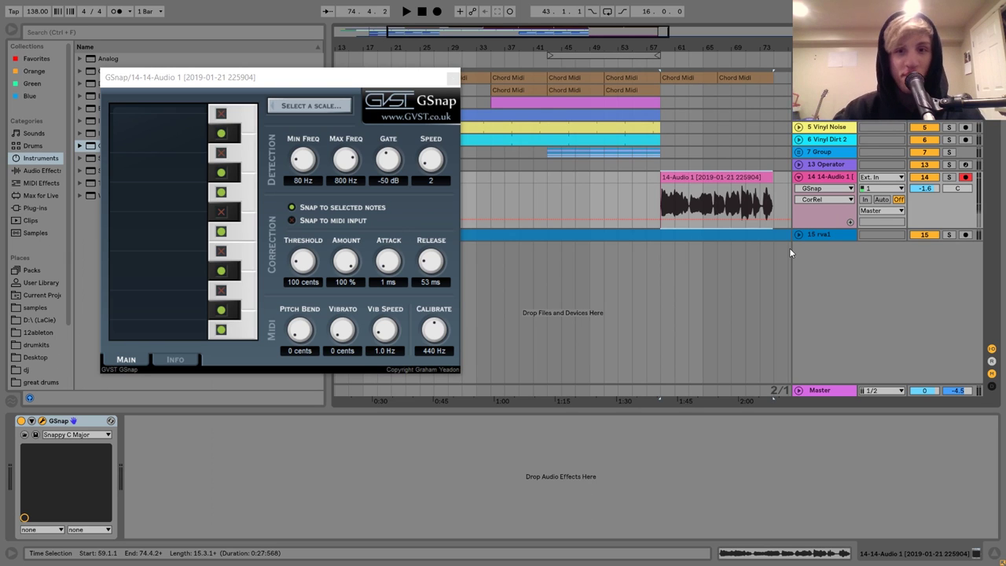
{"action": "key", "text": "space"}
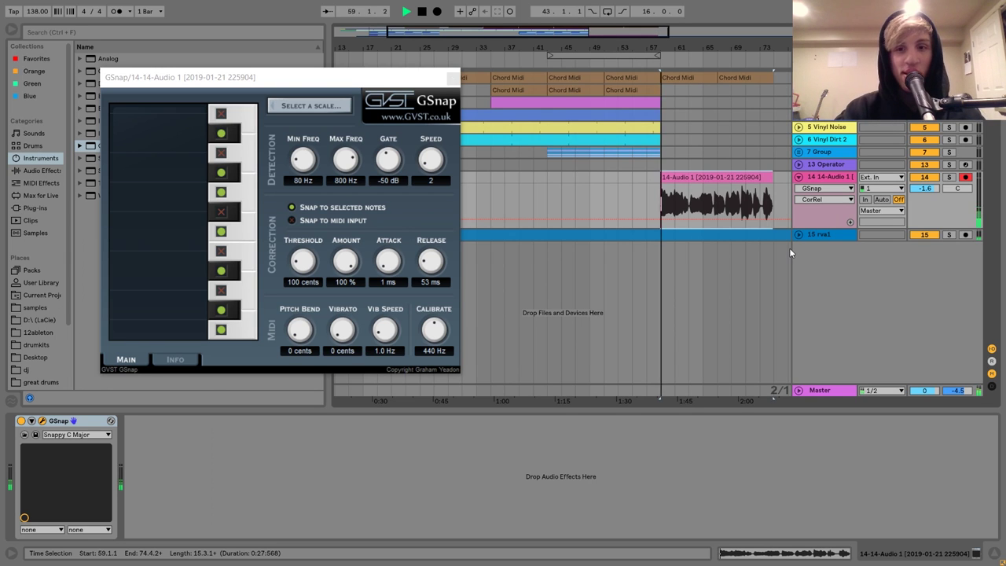
{"action": "mouse_move", "coordinate": [933, 196]}
{"action": "left_mouse_down"}
{"action": "mouse_move", "coordinate": [930, 217]}
{"action": "mouse_move", "coordinate": [930, 190]}
{"action": "left_mouse_up"}
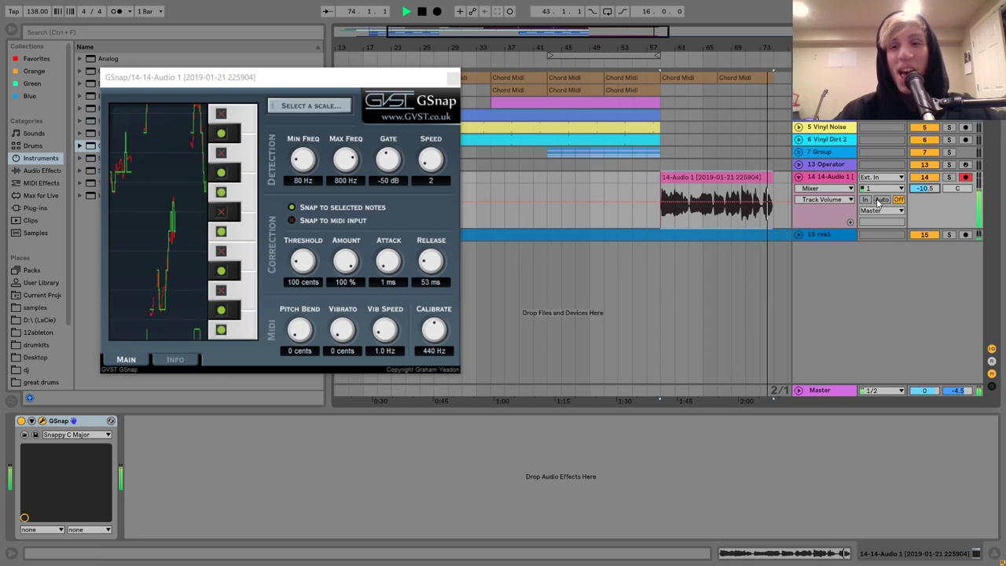
{"action": "key", "text": "space"}
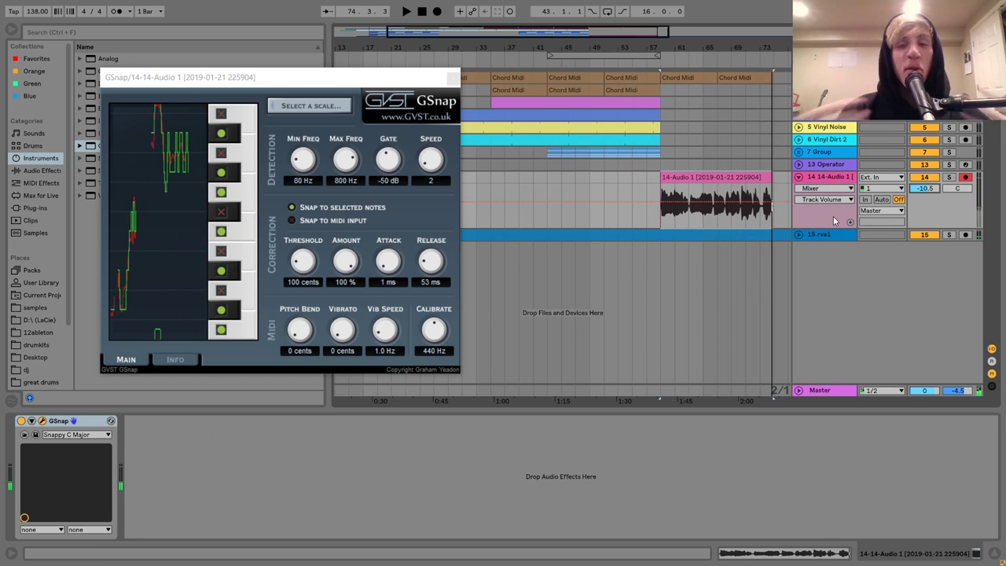
{"action": "left_click", "coordinate": [452, 78]}
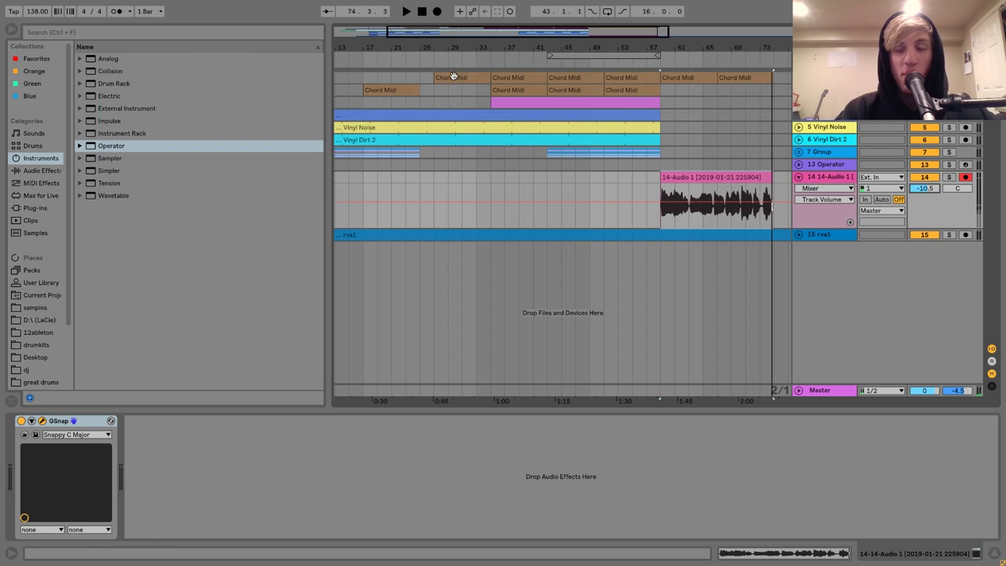
Freeze and flatten track 14 to render the GSnap processing into the audio
{"action": "right_click", "coordinate": [827, 183]}
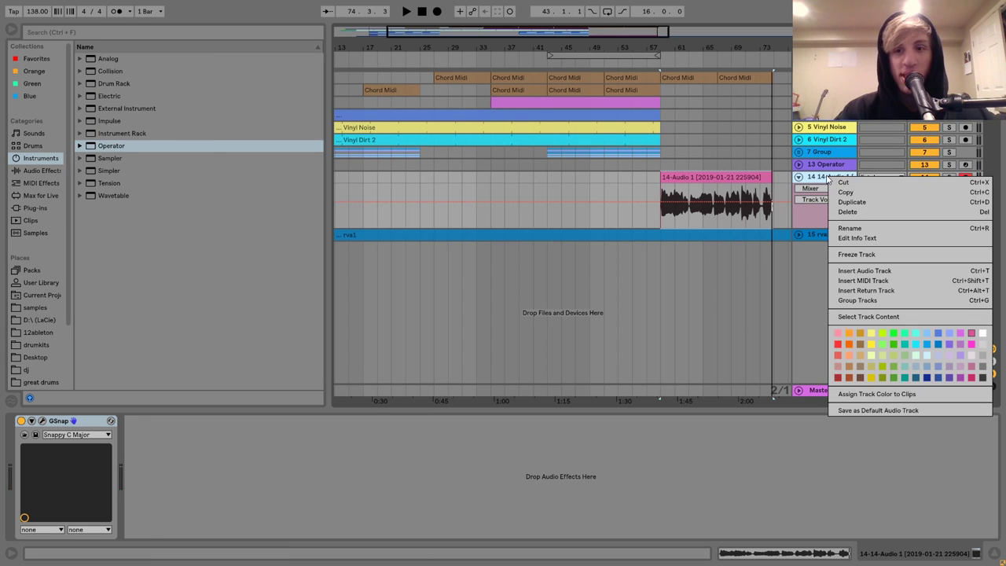
{"action": "left_click", "coordinate": [857, 253]}
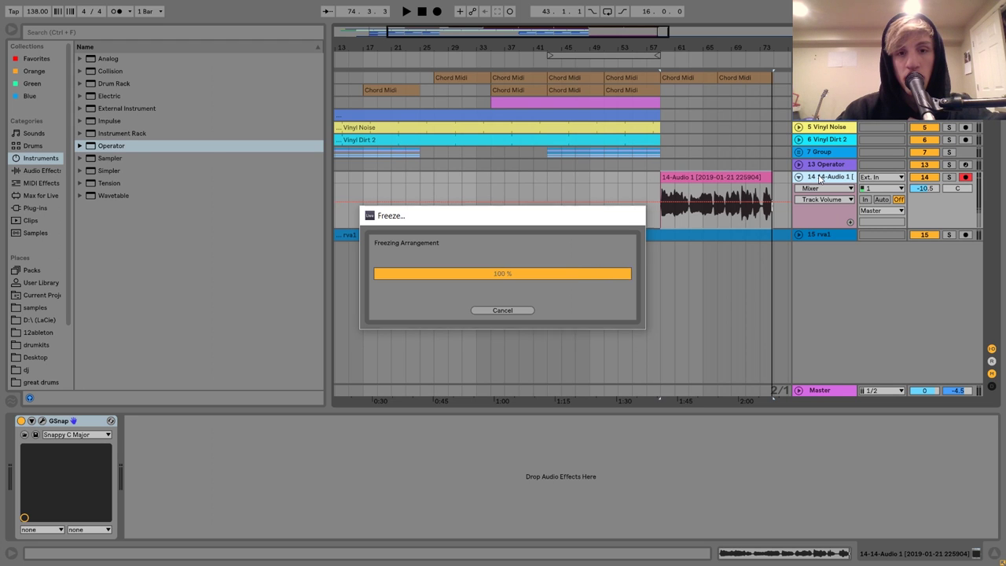
{"action": "right_click", "coordinate": [819, 179]}
{"action": "left_click", "coordinate": [857, 265]}
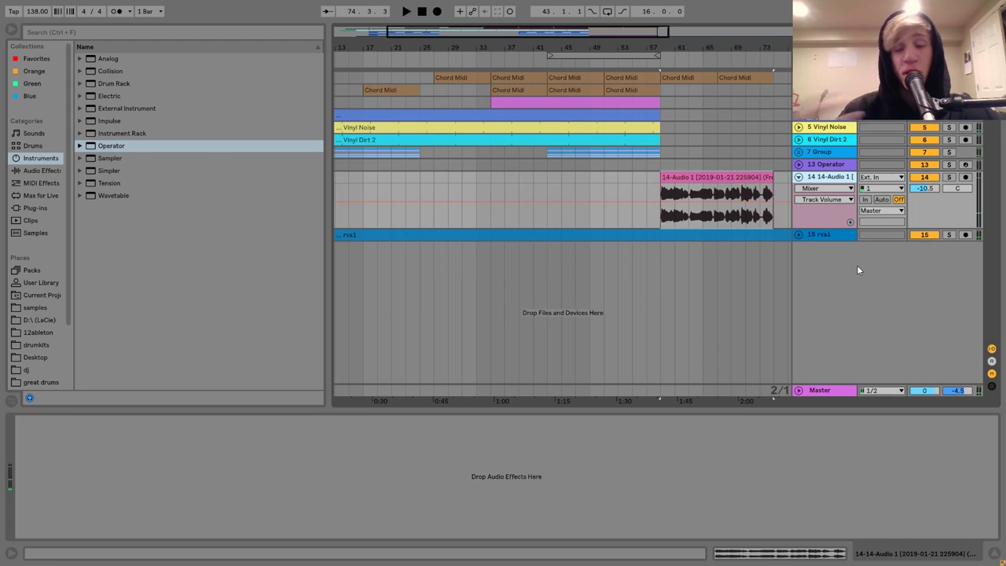
Move the flattened audio clip on track 14 to start at bar 25
{"action": "left_click", "coordinate": [727, 224]}
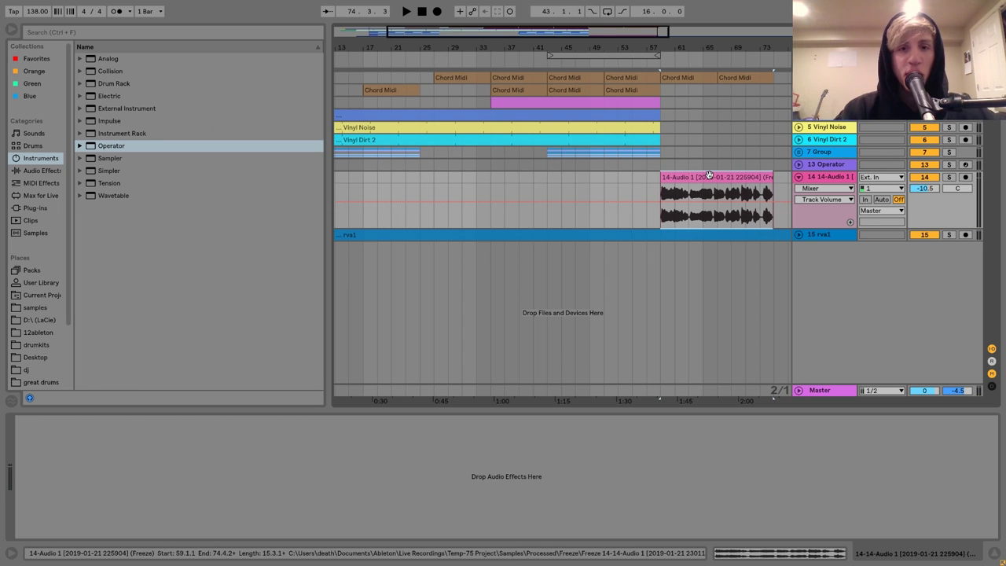
{"action": "scroll", "coordinate": [708, 174], "scroll_direction": "left", "scroll_amount": 5}
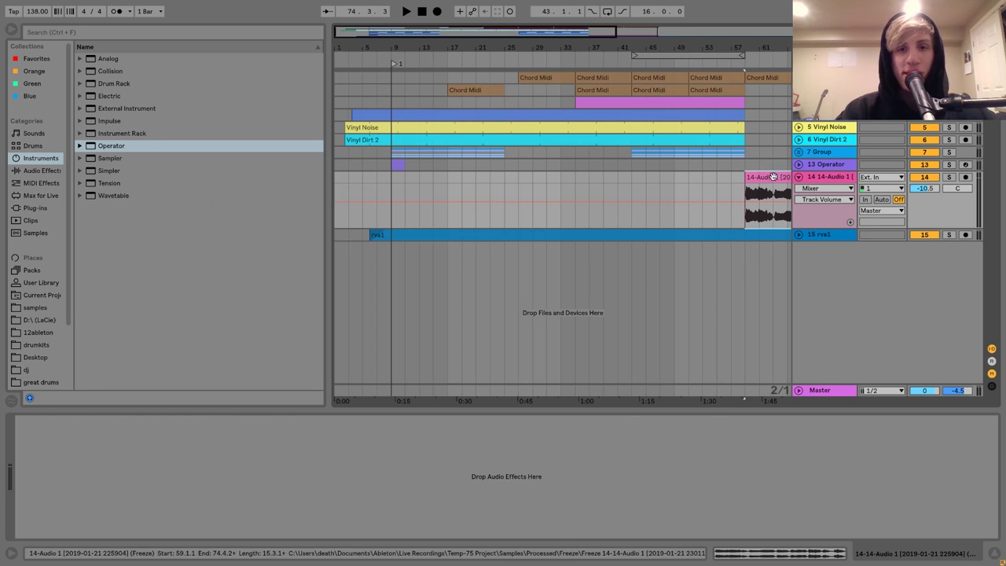
{"action": "left_click_drag", "start_coordinate": [773, 177], "coordinate": [532, 172]}
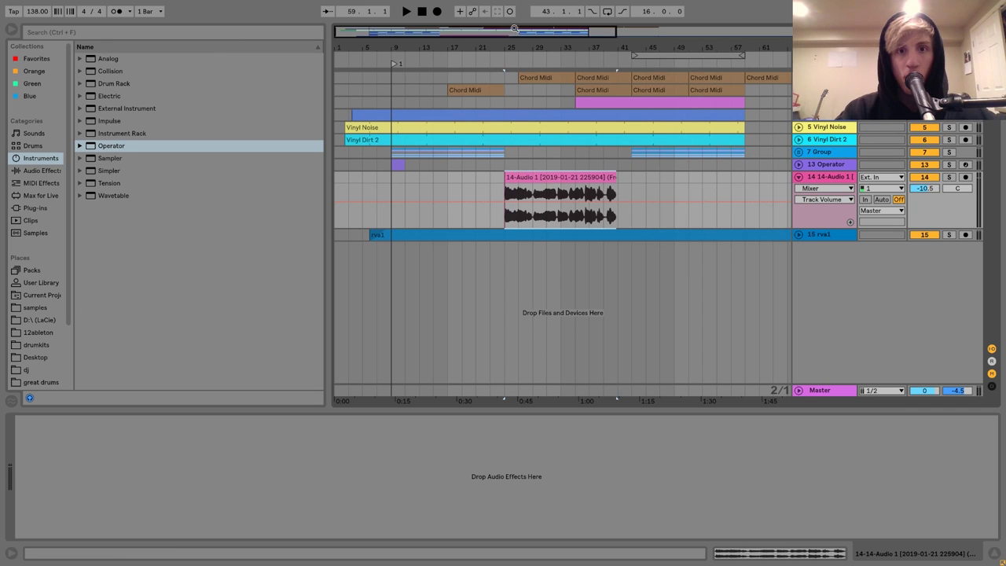
{"action": "mouse_move", "coordinate": [514, 28]}
{"action": "left_mouse_down"}
{"action": "mouse_move", "coordinate": [545, 148]}
{"action": "mouse_move", "coordinate": [591, 179]}
{"action": "left_mouse_up"}
{"action": "left_click", "coordinate": [596, 70]}
{"action": "key", "text": "minus"}
{"action": "key", "text": "minus"}
{"action": "key", "text": "minus"}
{"action": "key", "text": "minus"}
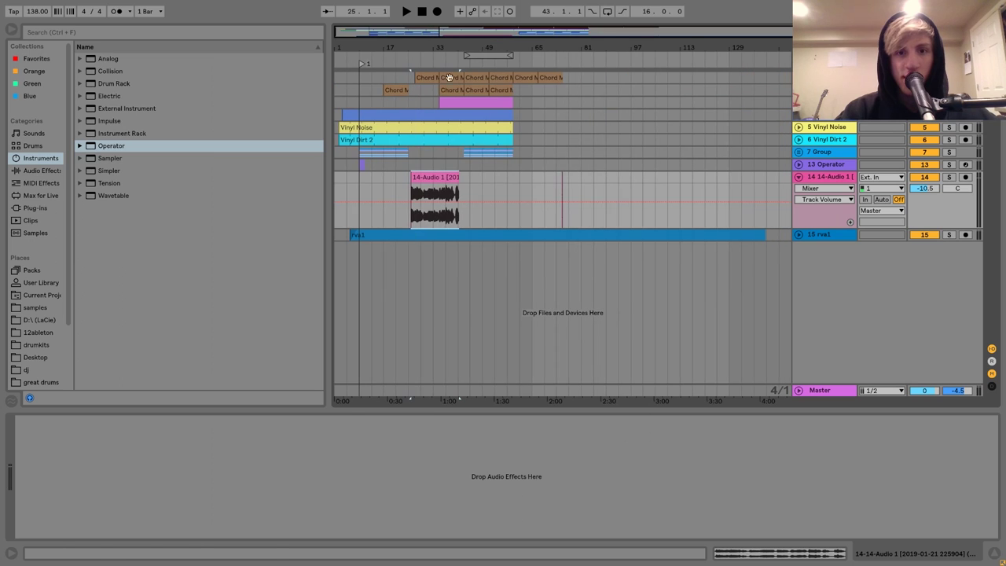
Paste a spare copy of the recorded clip on track 14 at bar 141
{"action": "left_click", "coordinate": [767, 178]}
{"action": "key", "text": "ctrl+v"}
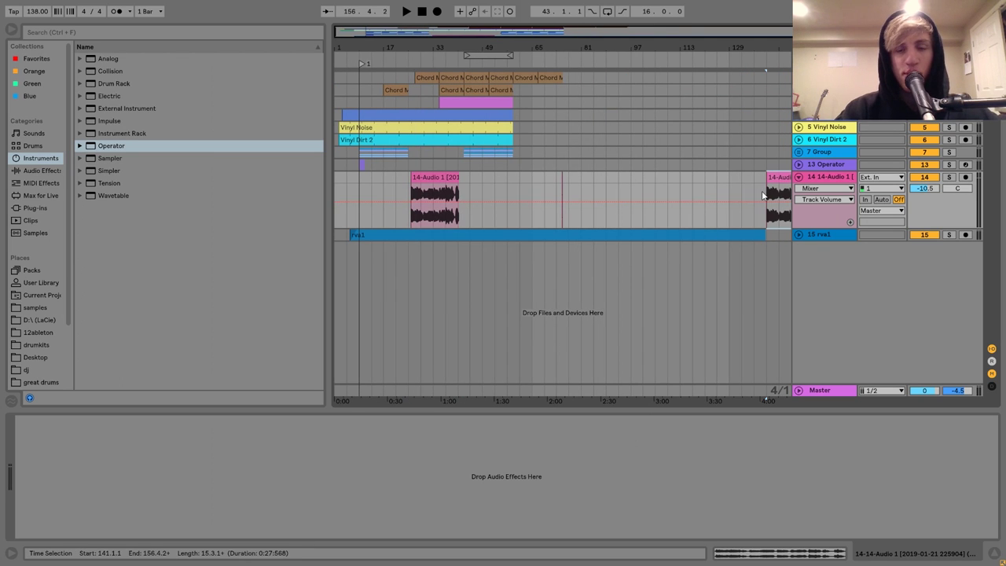
{"action": "left_click_drag", "start_coordinate": [570, 177], "coordinate": [540, 177]}
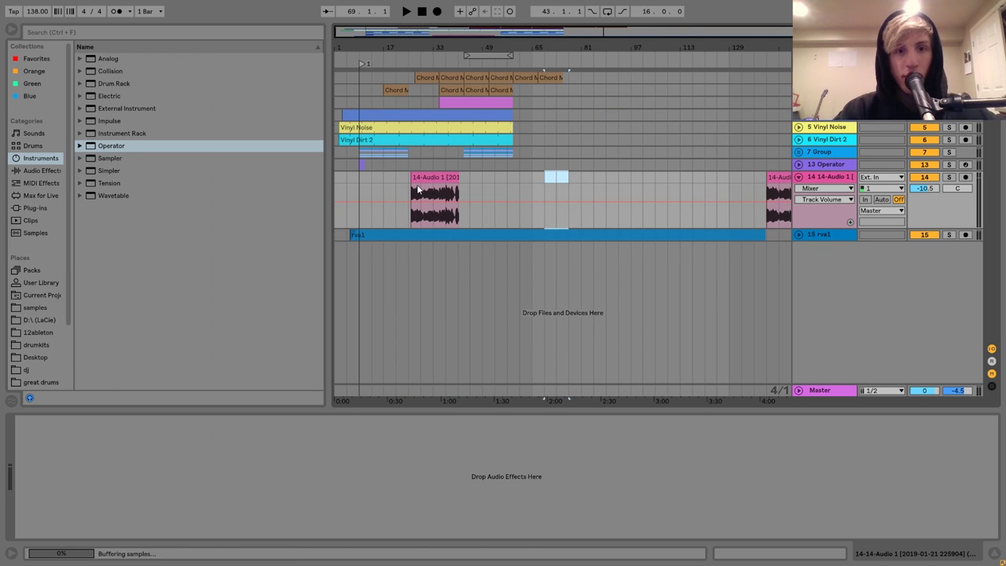
Turn off Warp for the clip at bar 25, trim it to the sample region 0:03.076 to 0:06.635, and reverse it
{"action": "double_click", "coordinate": [426, 180]}
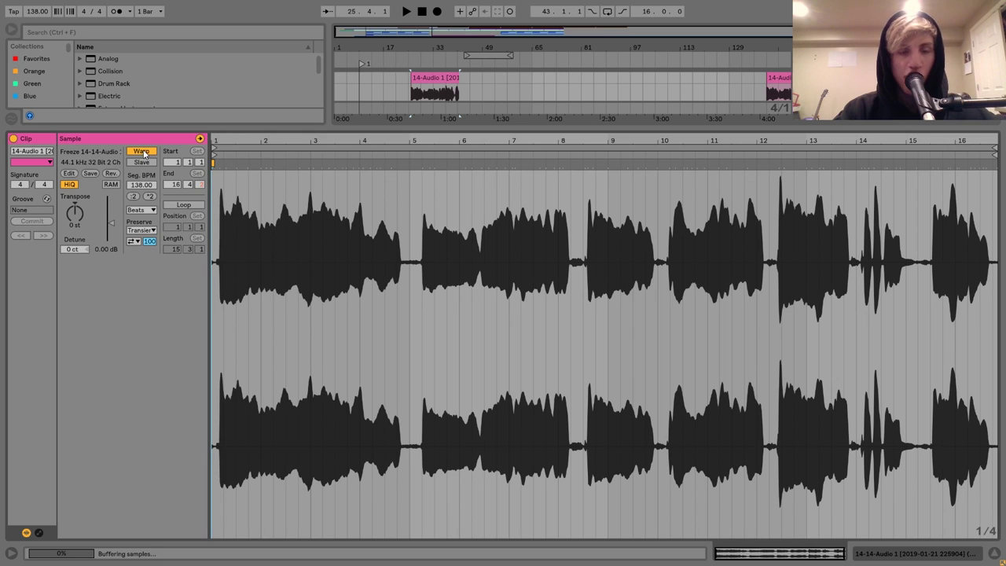
{"action": "left_click", "coordinate": [142, 152]}
{"action": "mouse_move", "coordinate": [216, 143]}
{"action": "left_mouse_down"}
{"action": "mouse_move", "coordinate": [291, 146]}
{"action": "mouse_move", "coordinate": [298, 157]}
{"action": "left_mouse_up"}
{"action": "mouse_move", "coordinate": [996, 144]}
{"action": "left_mouse_down"}
{"action": "mouse_move", "coordinate": [968, 157]}
{"action": "mouse_move", "coordinate": [399, 197]}
{"action": "left_mouse_up"}
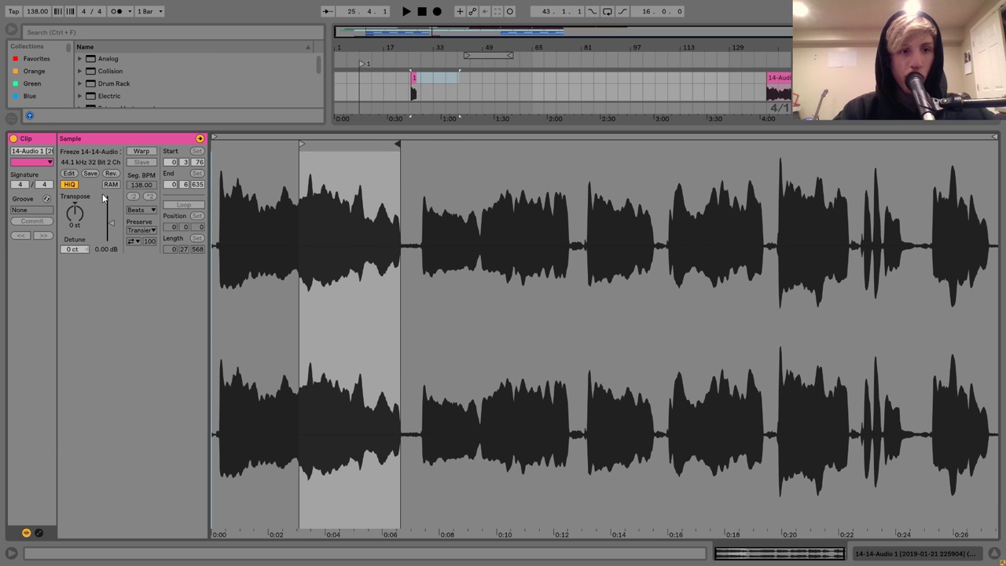
{"action": "left_click", "coordinate": [110, 173]}
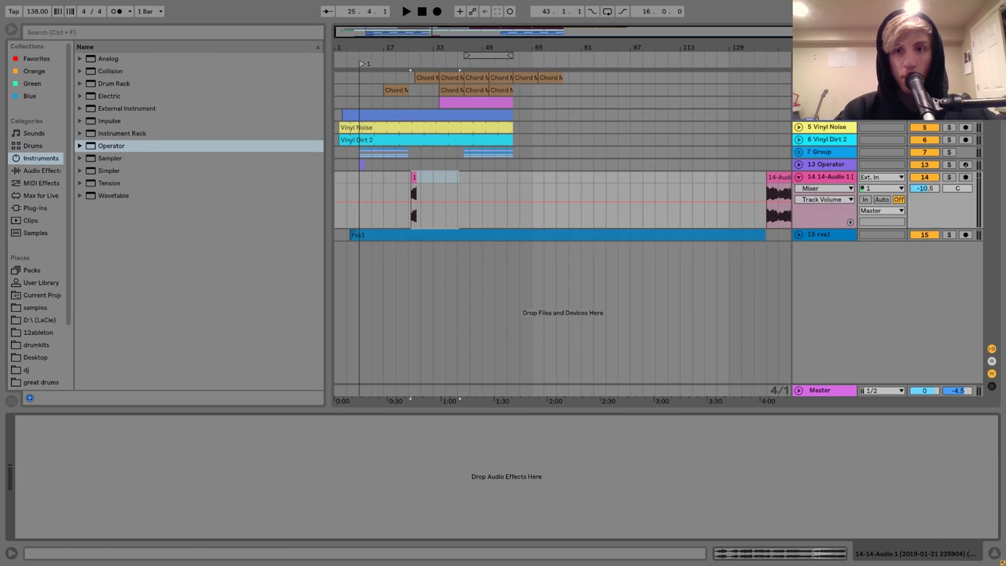
Move the spare clip at bar 141 from track 14 down onto a new audio track at the same position
{"action": "left_click", "coordinate": [778, 178]}
{"action": "left_click_drag", "start_coordinate": [778, 178], "coordinate": [771, 235]}
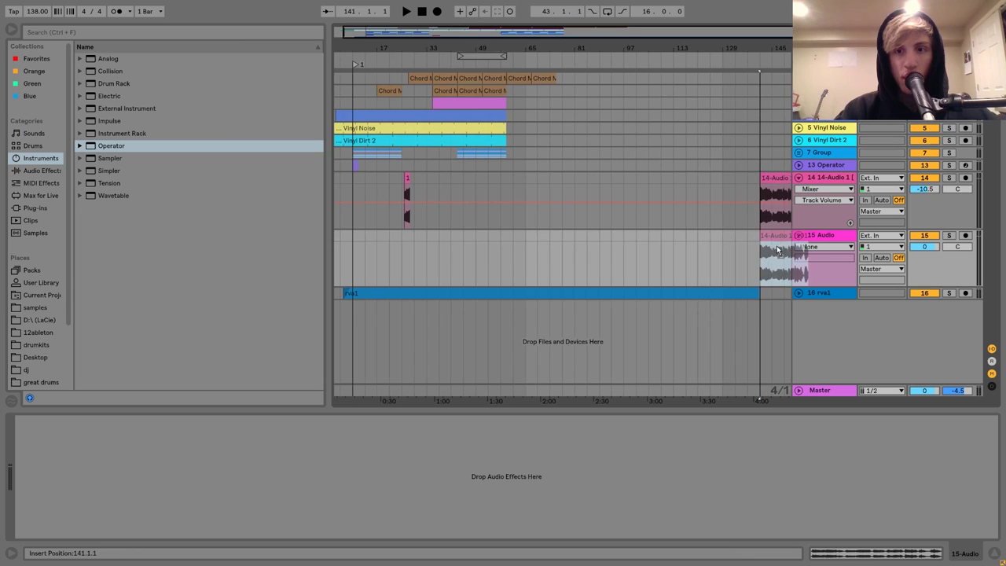
Add a fade-in and a fade-out to the short reversed clip near bar 25 on track 14
{"action": "left_click_drag", "start_coordinate": [406, 47], "coordinate": [408, 87]}
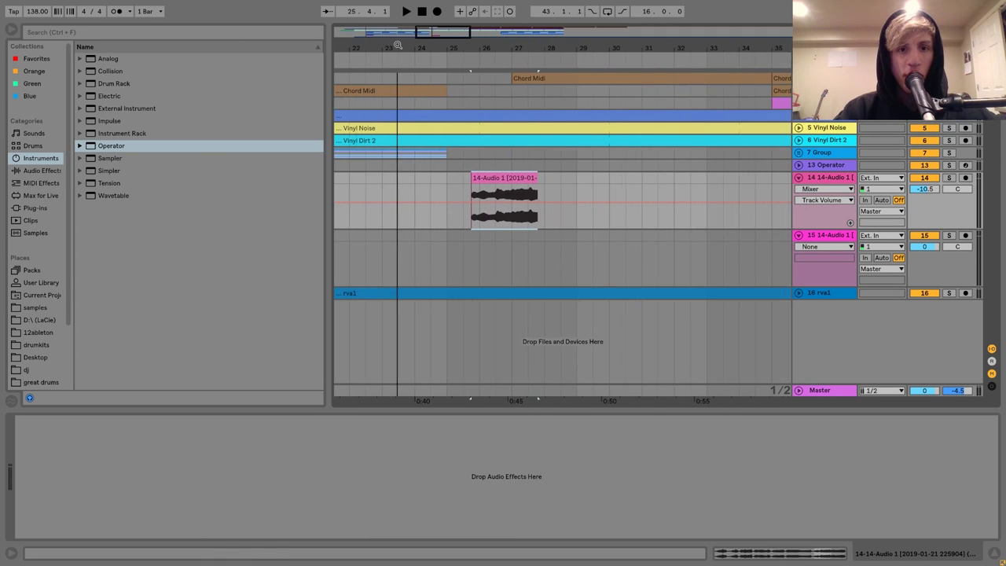
{"action": "left_click", "coordinate": [473, 180]}
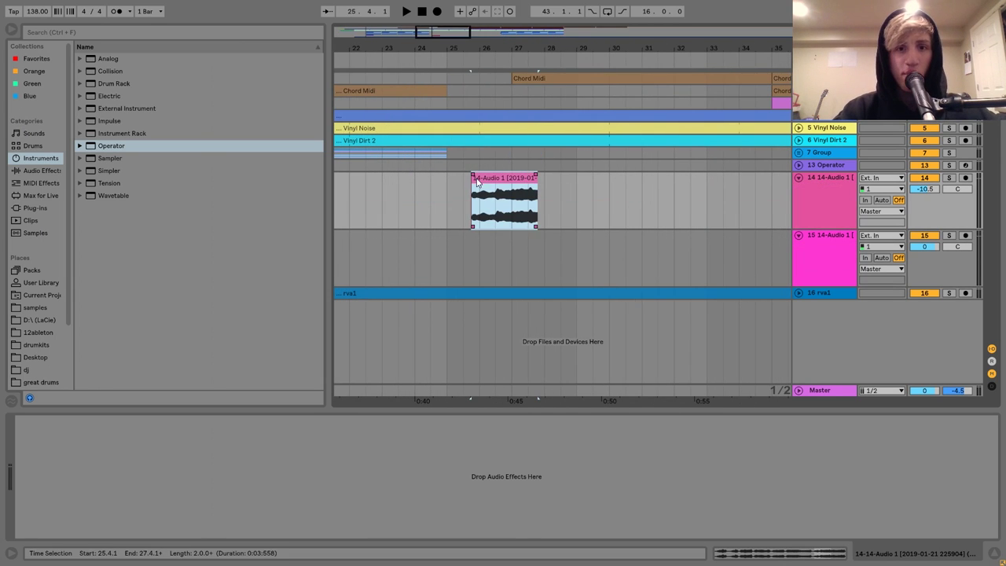
{"action": "left_click_drag", "start_coordinate": [473, 178], "coordinate": [515, 175]}
Add a Reverb effect to track 14 and raise its decay time to 12.3 s
{"action": "left_click", "coordinate": [29, 170]}
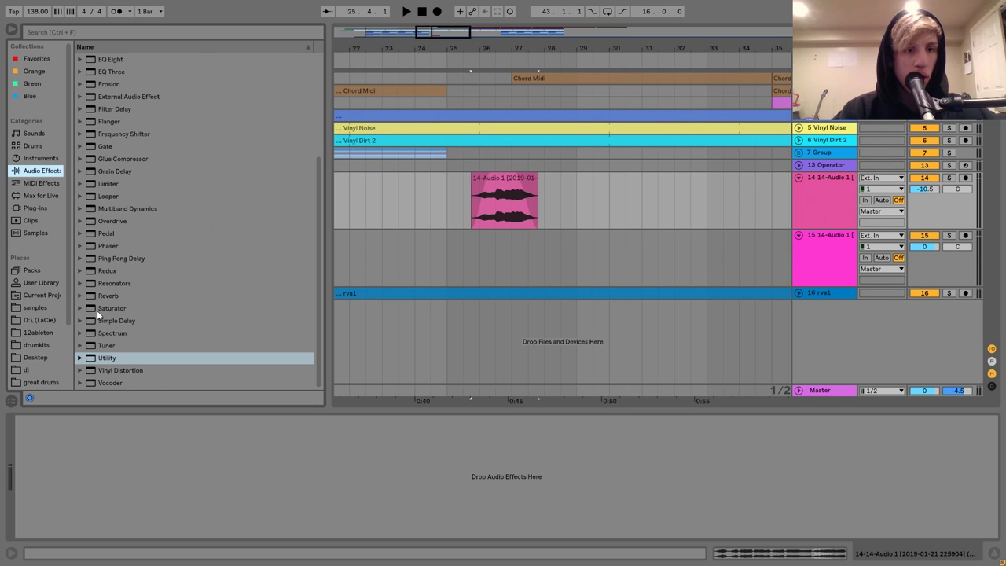
{"action": "left_click_drag", "start_coordinate": [101, 297], "coordinate": [264, 503]}
{"action": "left_click_drag", "start_coordinate": [188, 530], "coordinate": [189, 499]}
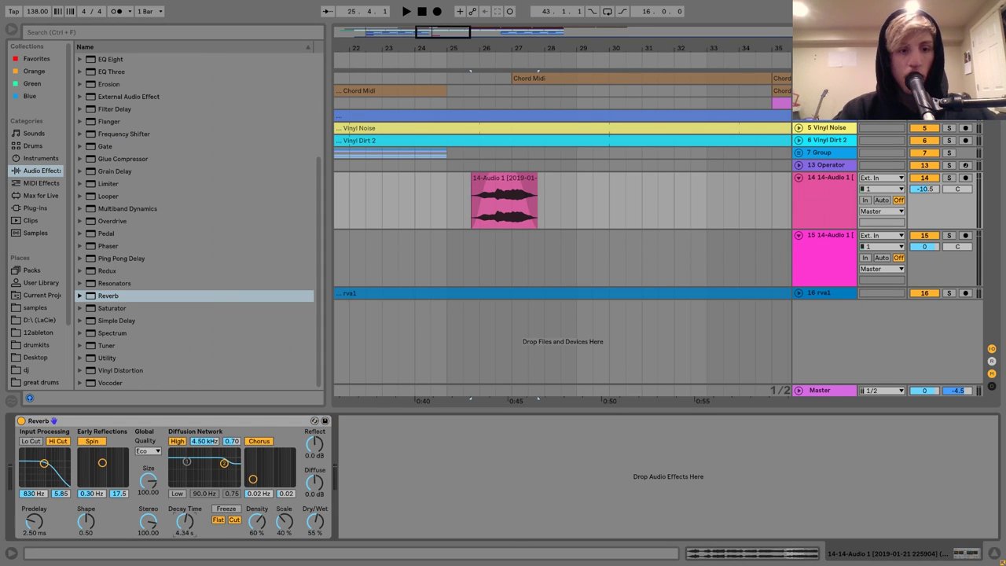
Play the arrangement from bar 24 and lower track 14's volume to -16.4 dB
{"action": "left_click", "coordinate": [413, 210]}
{"action": "key", "text": "space"}
{"action": "left_click_drag", "start_coordinate": [924, 189], "coordinate": [924, 230]}
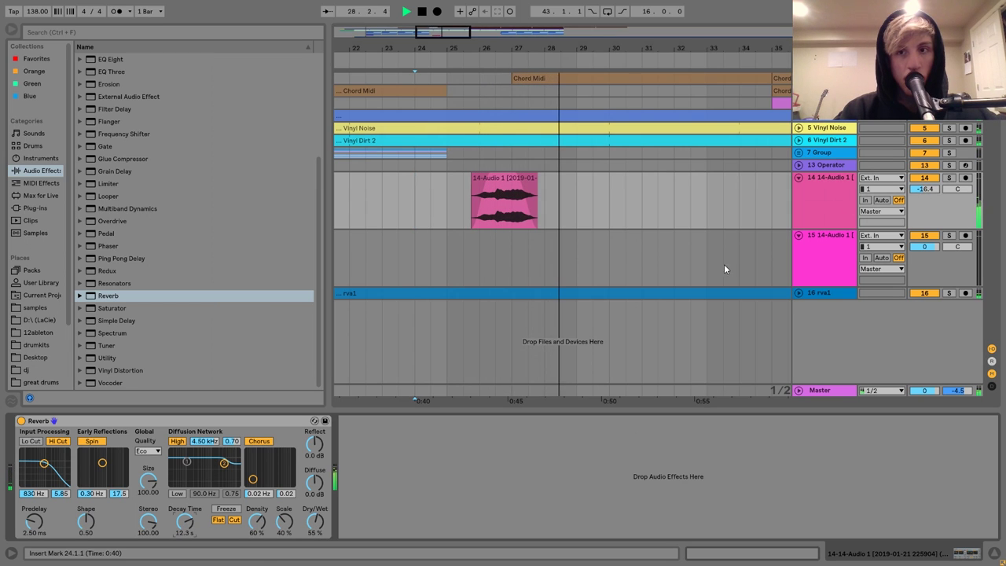
Paste a copy of the faded reversed clip on track 14 and adjust it to span bars 36 to 40
{"action": "left_click", "coordinate": [497, 181]}
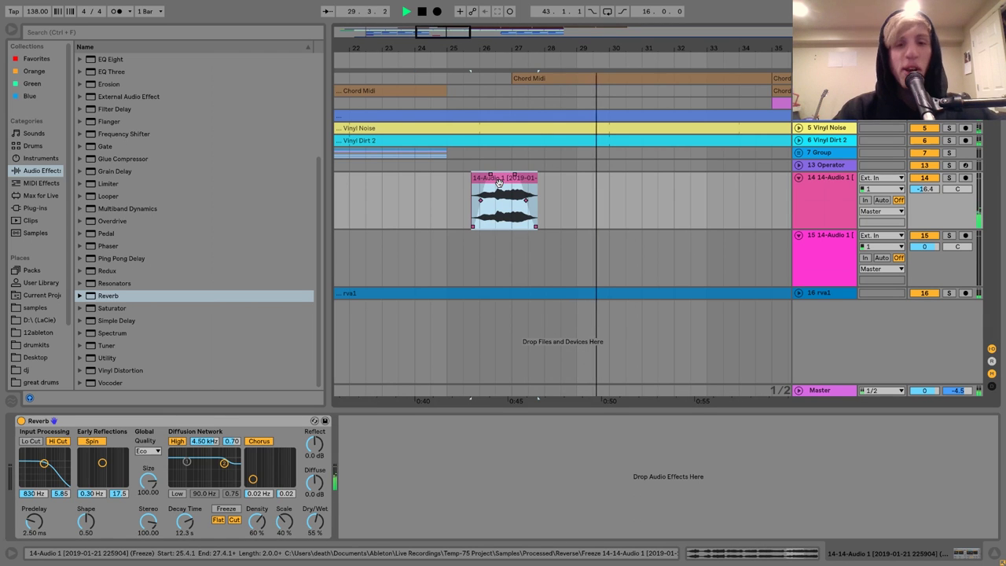
{"action": "left_click", "coordinate": [550, 158]}
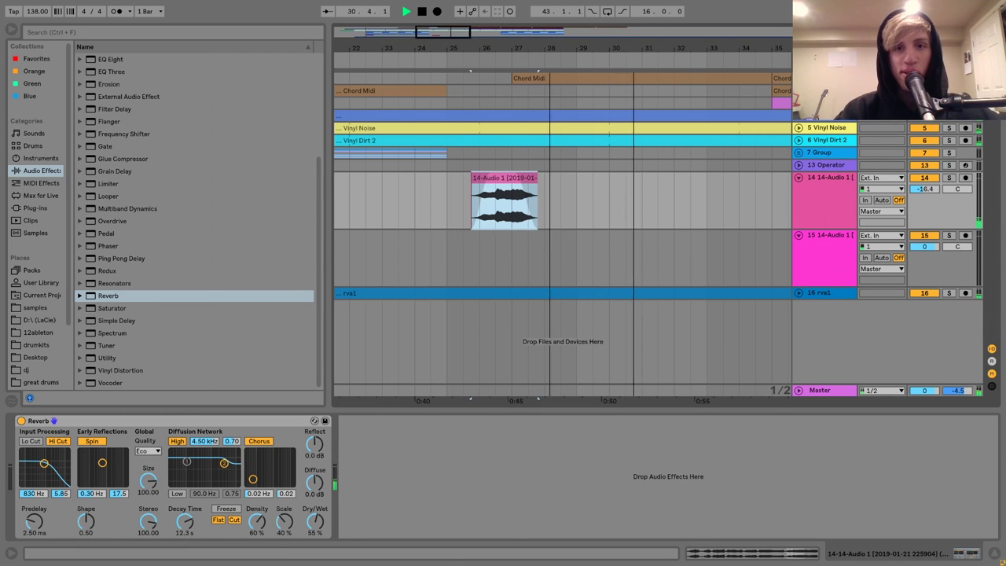
{"action": "key", "text": "minus"}
{"action": "key", "text": "minus"}
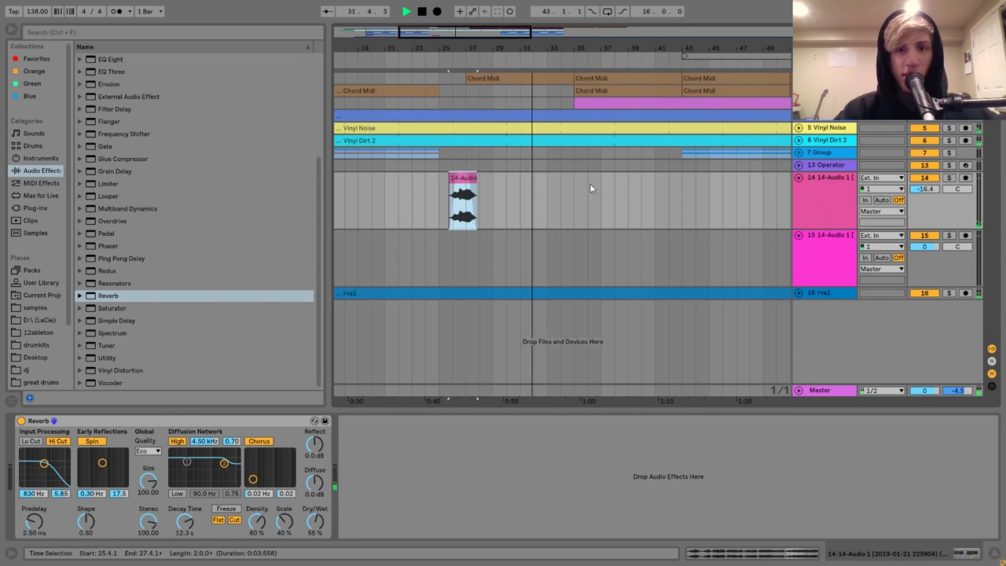
{"action": "left_click", "coordinate": [671, 194]}
{"action": "key", "text": "ctrl+v"}
{"action": "left_click_drag", "start_coordinate": [667, 178], "coordinate": [642, 179]}
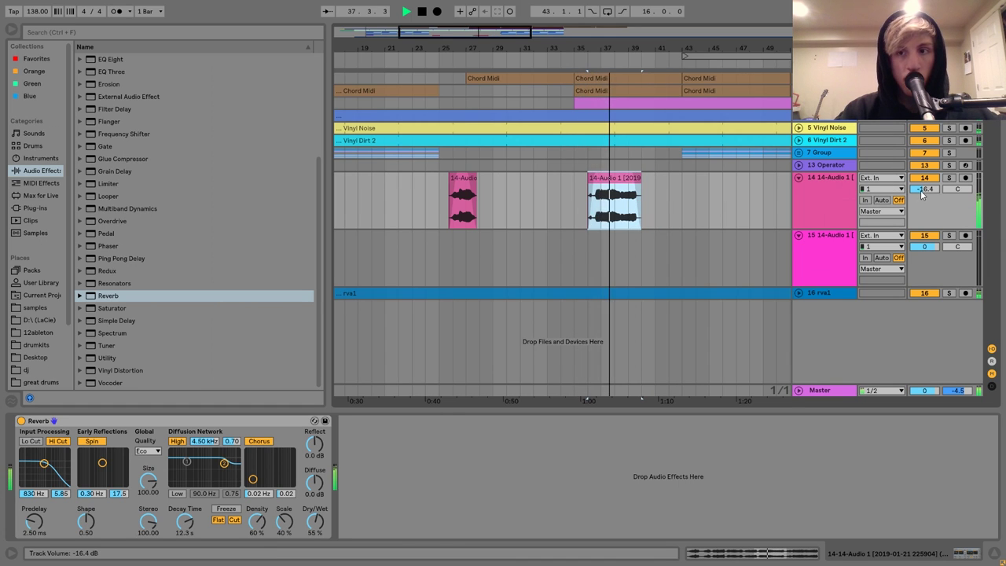
Turn on Warp for the clip at bar 36, keeping its current timing, and transpose it up 12 semitones
{"action": "double_click", "coordinate": [614, 192]}
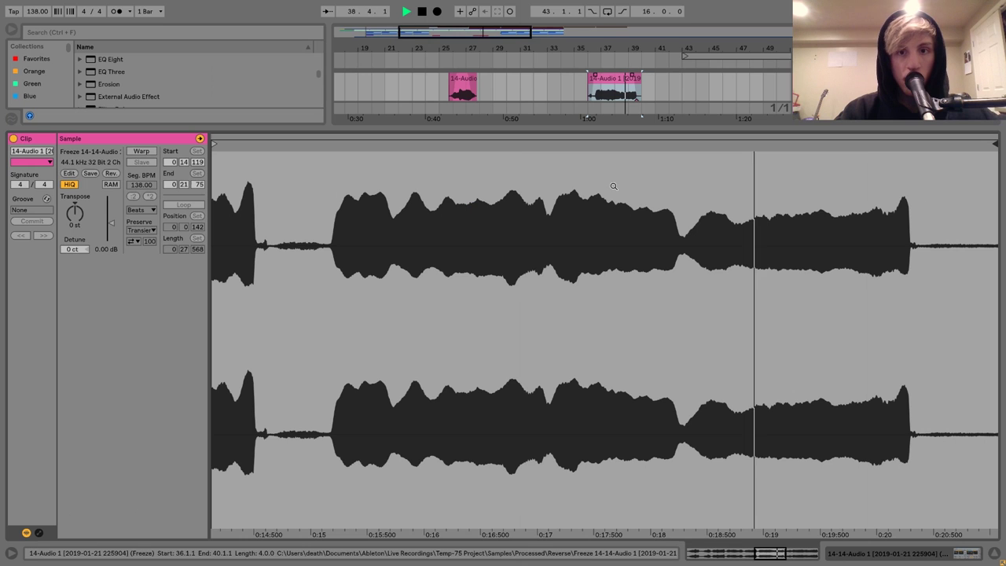
{"action": "key", "text": "space"}
{"action": "left_click", "coordinate": [140, 152]}
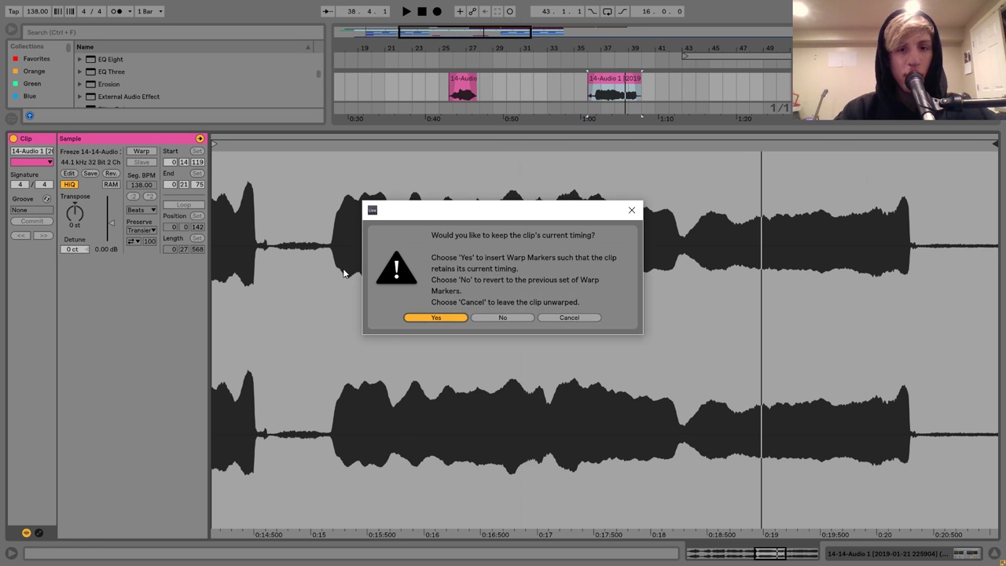
{"action": "key", "text": "Return"}
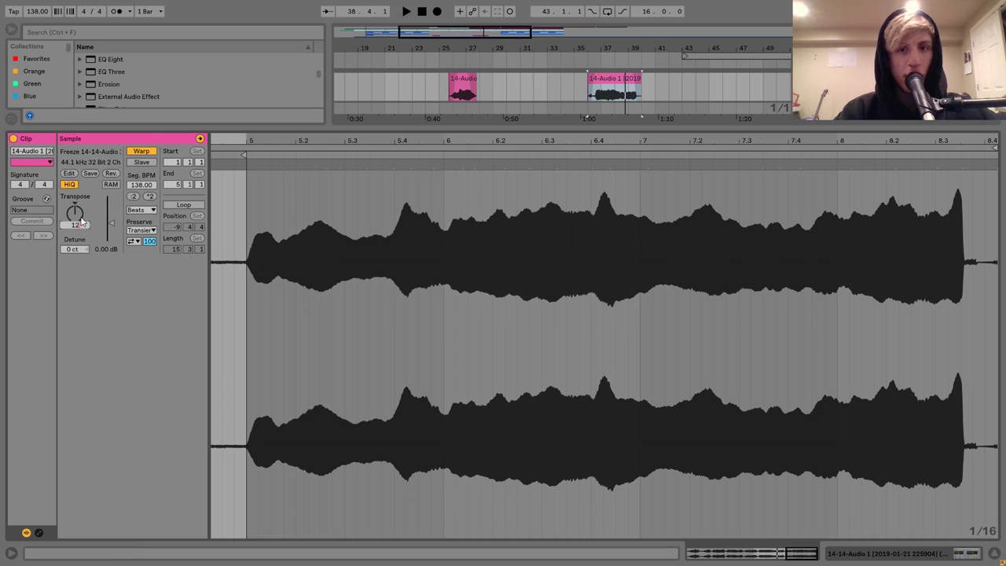
Play back the transposed clip at bar 36 and raise track 14's volume to -11.0 dB
{"action": "key", "text": "space"}
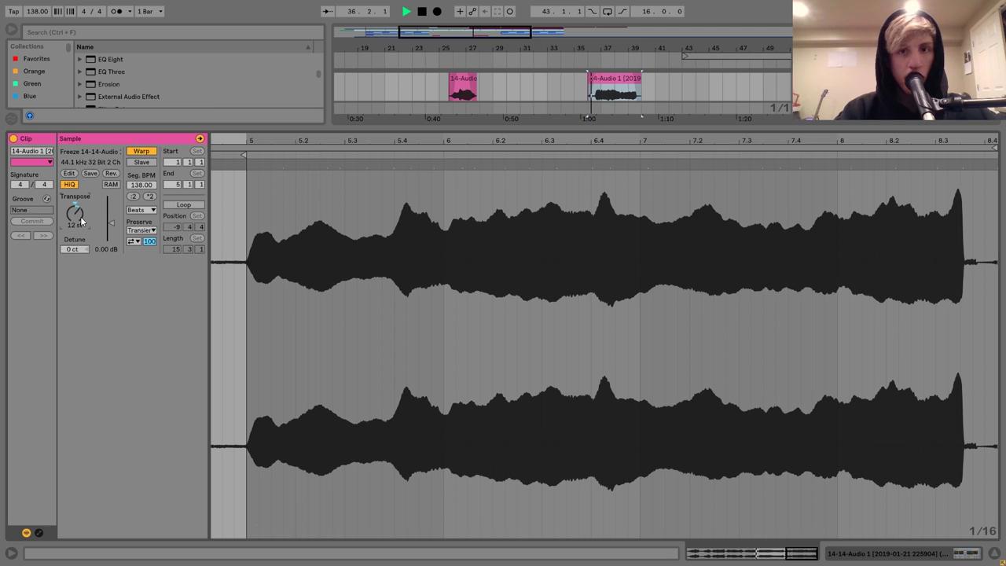
{"action": "left_click", "coordinate": [150, 209]}
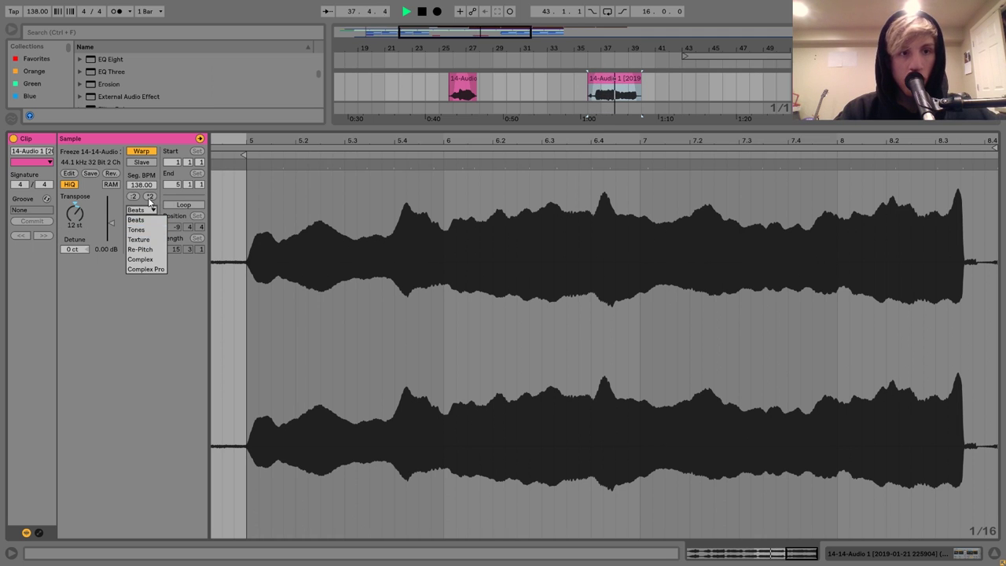
{"action": "left_click", "coordinate": [174, 140]}
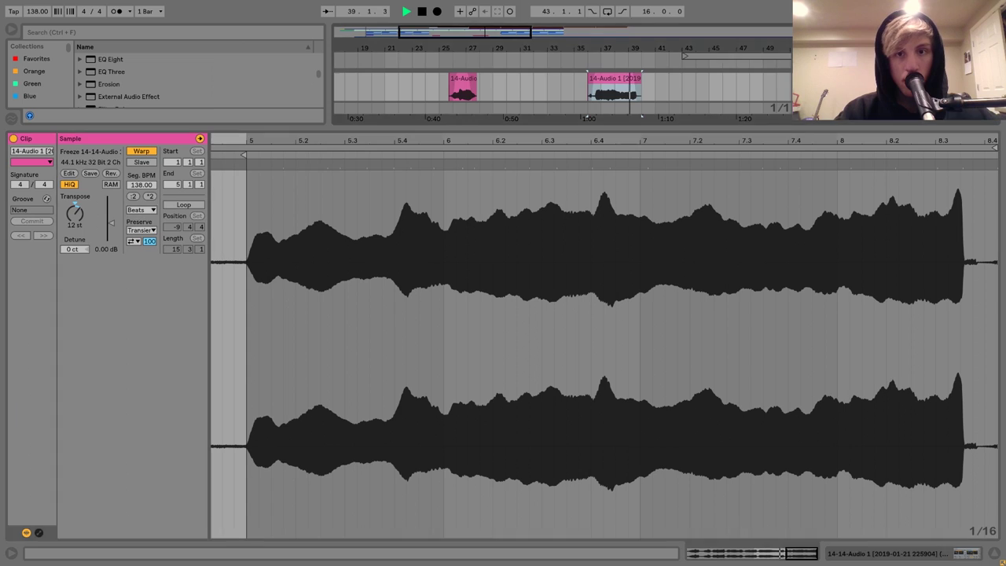
{"action": "key", "text": "shift+Tab"}
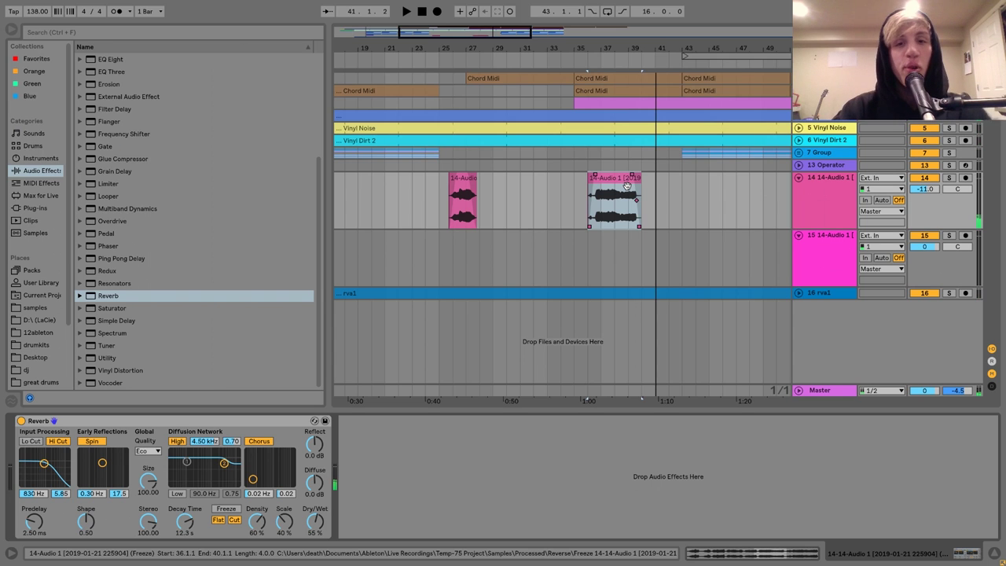
Unfold the rva1 track to show its waveform
{"action": "scroll", "coordinate": [566, 98], "scroll_direction": "down", "scroll_amount": 5}
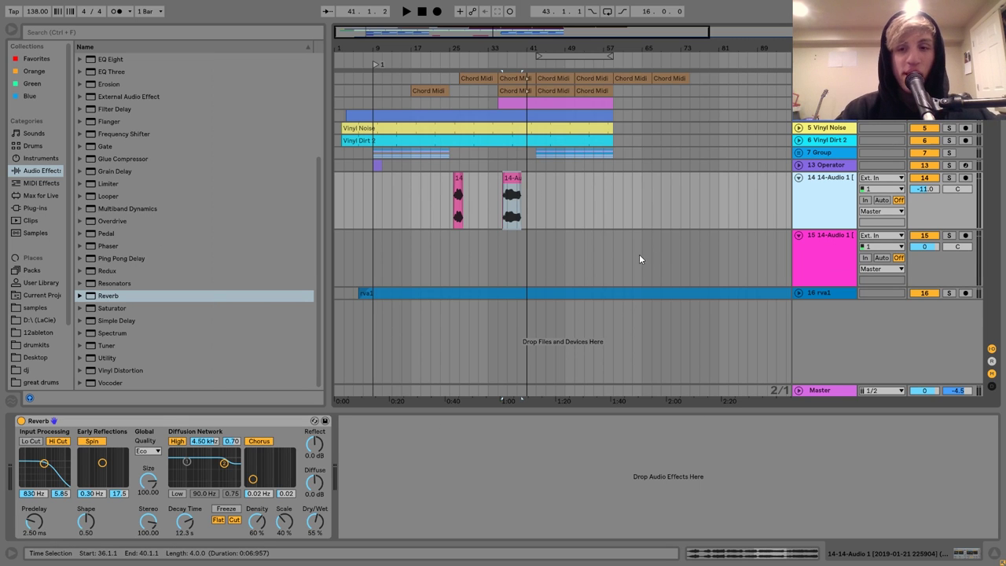
{"action": "left_click", "coordinate": [798, 293]}
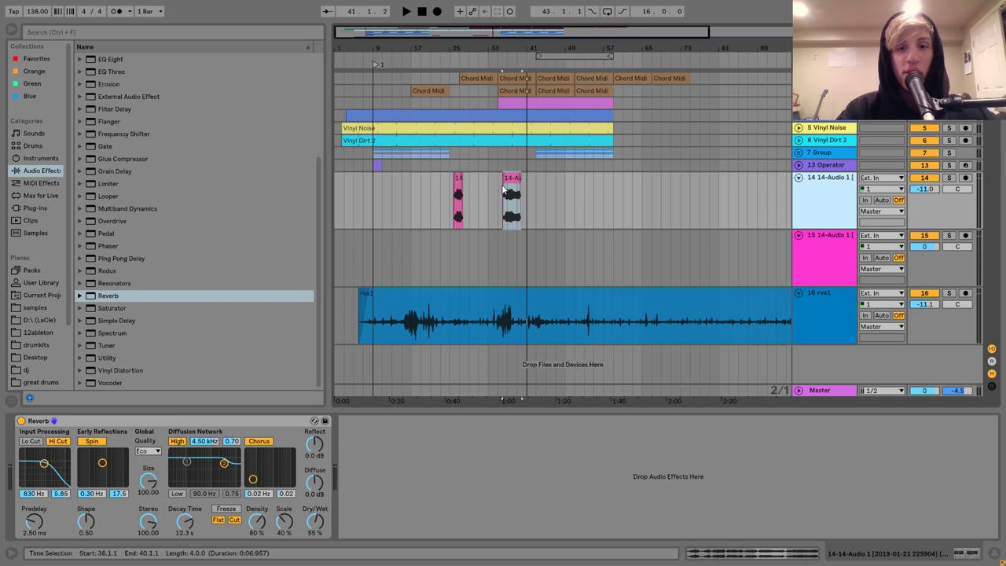
Copy the first four bars of the spare clip on track 15 and paste them on track 14 at bar 45
{"action": "key", "text": "plus"}
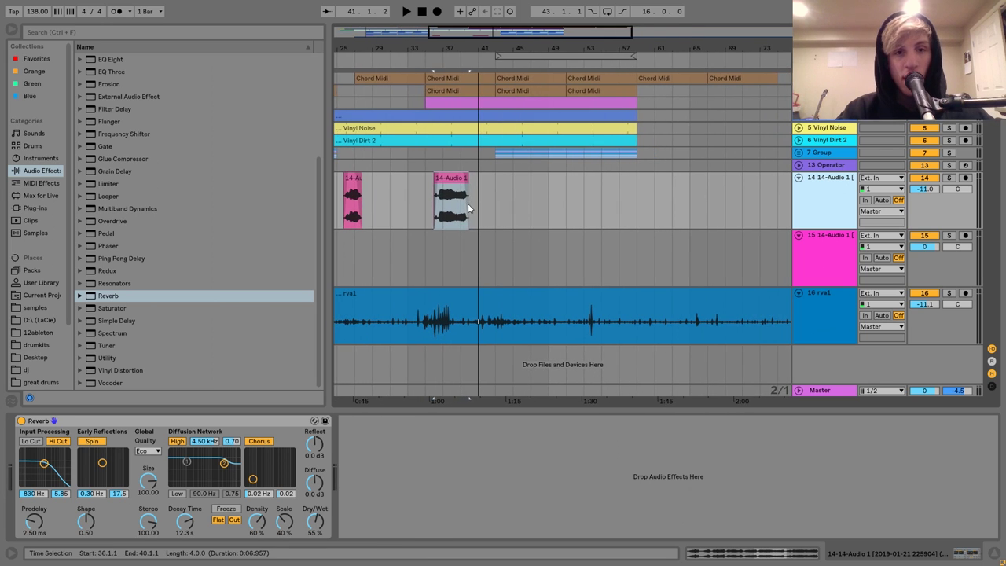
{"action": "scroll", "coordinate": [565, 220], "scroll_direction": "right", "scroll_amount": 10}
{"action": "right_click", "coordinate": [564, 219]}
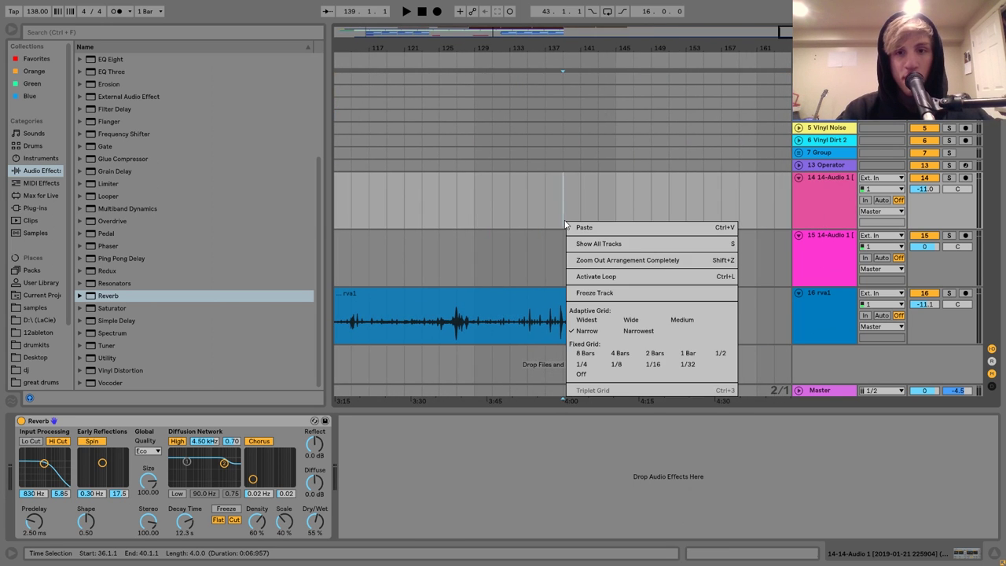
{"action": "left_click", "coordinate": [603, 227]}
{"action": "left_click_drag", "start_coordinate": [582, 267], "coordinate": [618, 269]}
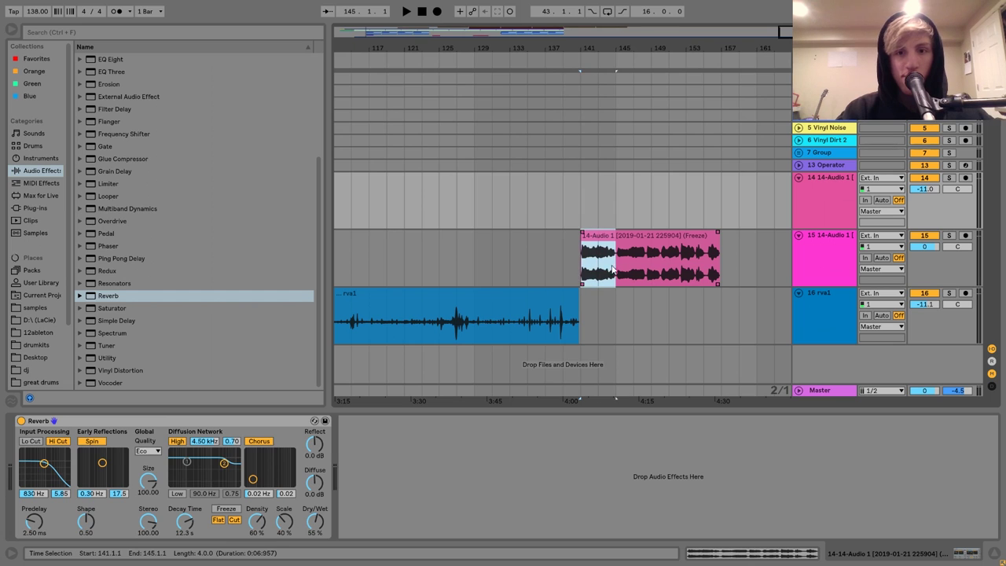
{"action": "scroll", "coordinate": [617, 269], "scroll_direction": "left", "scroll_amount": 10}
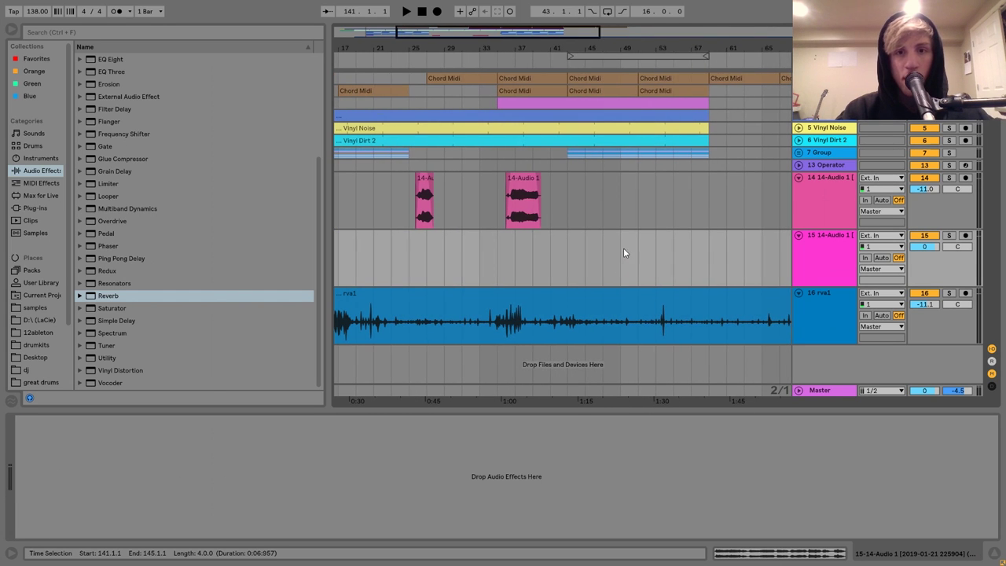
{"action": "left_click", "coordinate": [592, 202]}
{"action": "key", "text": "ctrl+v"}
Stretch the first phrase of the clip at bar 45 to 6.3.1 with a warp marker and extend the clip end to match
{"action": "double_click", "coordinate": [599, 186]}
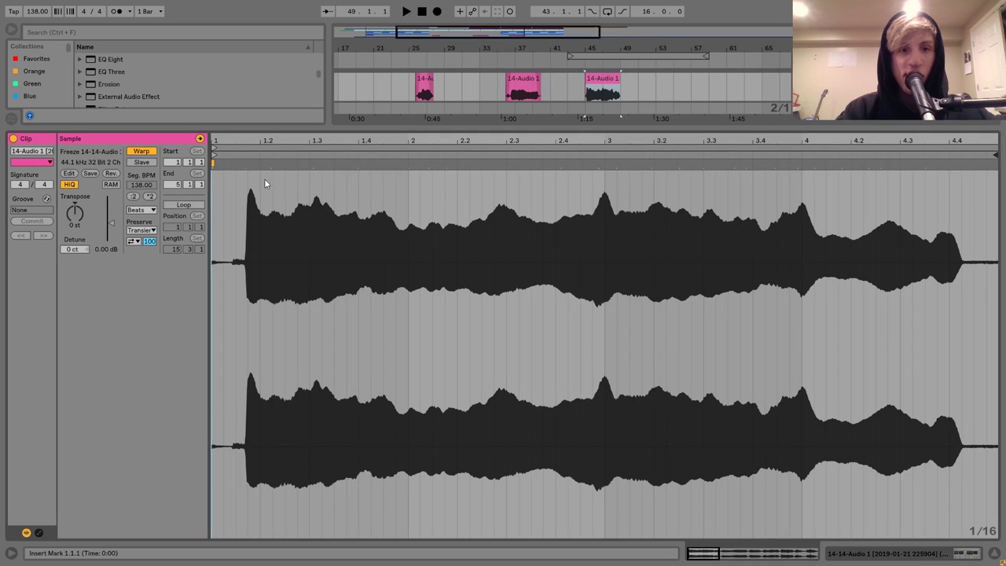
{"action": "left_click_drag", "start_coordinate": [348, 142], "coordinate": [371, 126]}
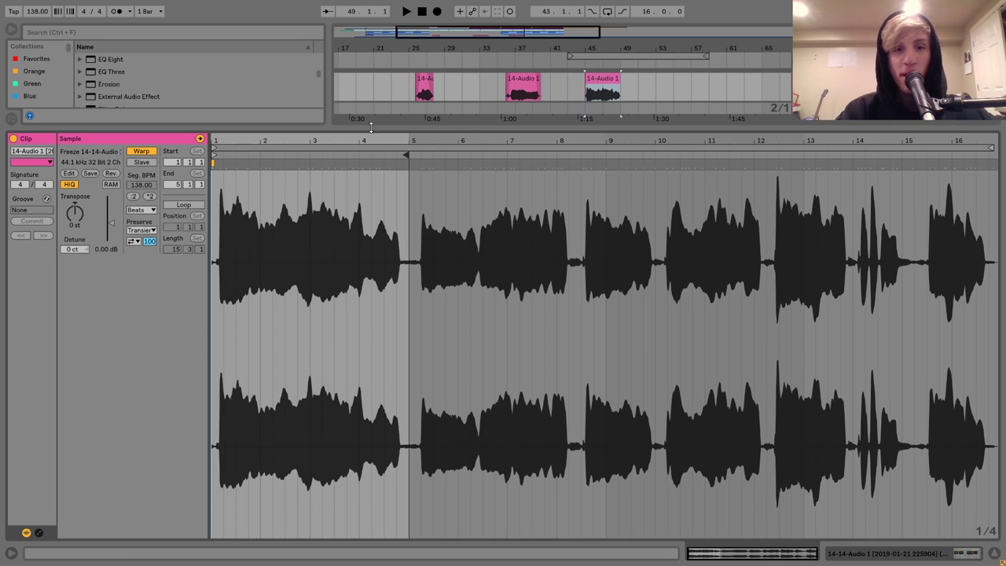
{"action": "left_click_drag", "start_coordinate": [421, 165], "coordinate": [482, 165]}
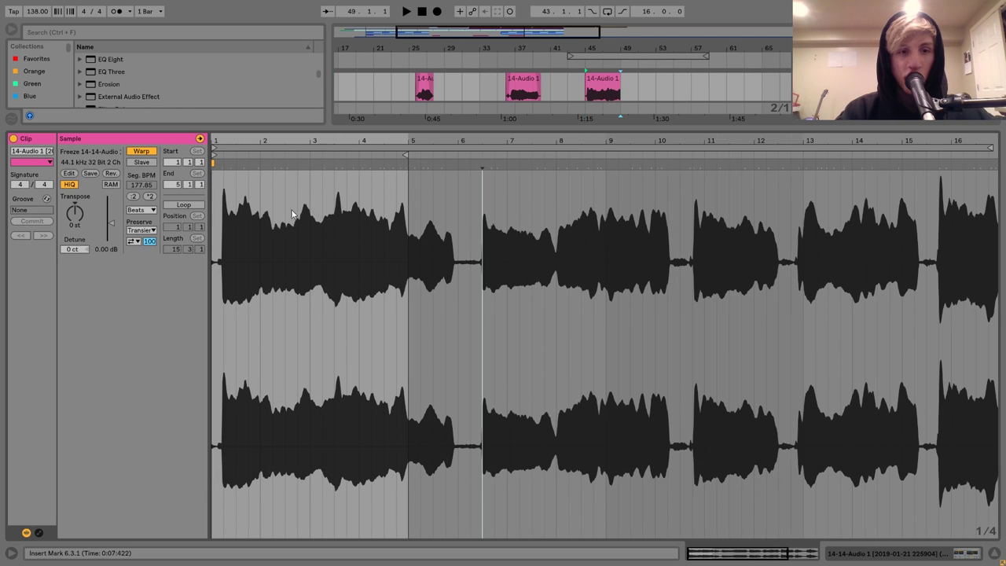
{"action": "left_click_drag", "start_coordinate": [406, 155], "coordinate": [477, 165]}
Set the stretched clip's warp mode to Complex Pro and transpose it up 12 semitones
{"action": "left_click", "coordinate": [141, 210]}
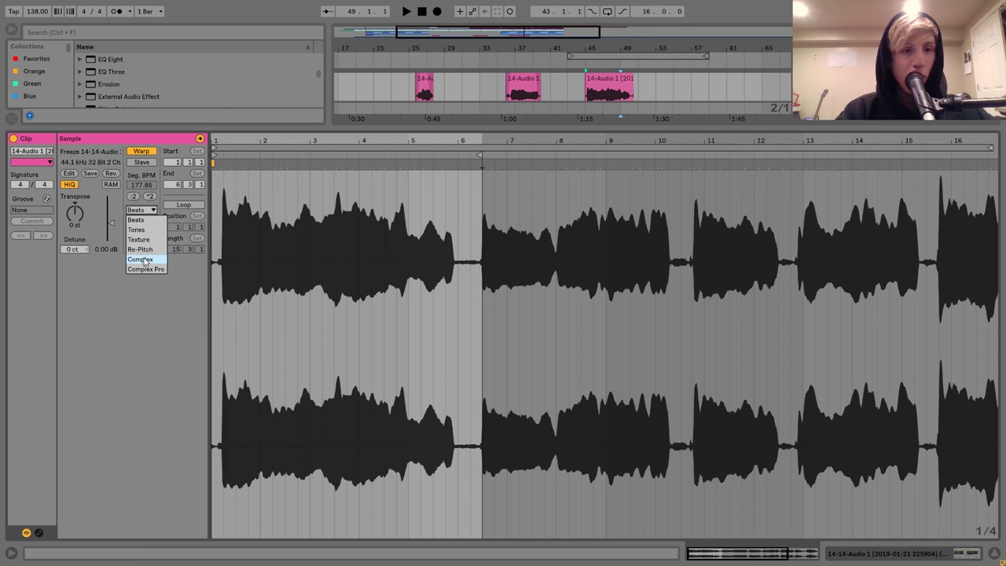
{"action": "left_click", "coordinate": [146, 264]}
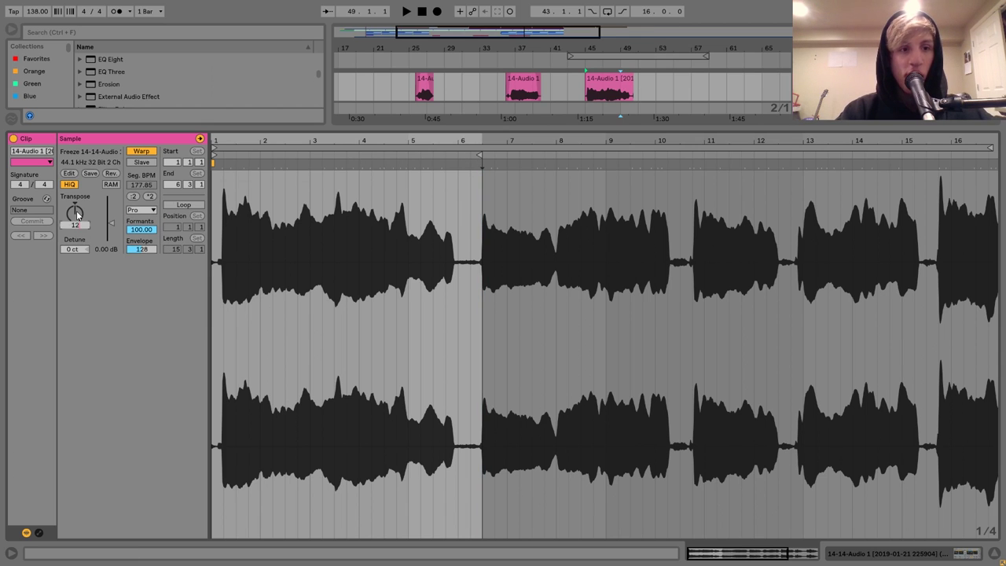
{"action": "left_click_drag", "start_coordinate": [76, 211], "coordinate": [76, 180]}
Play back the clip from bar 45 and raise track 14's volume to -7.5 dB
{"action": "left_click", "coordinate": [604, 81]}
{"action": "key", "text": "space"}
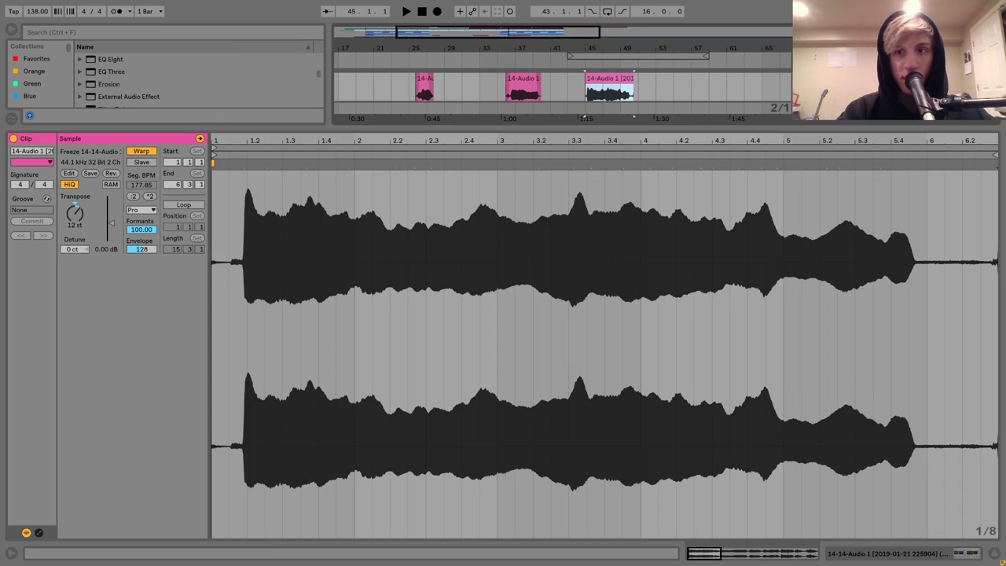
{"action": "key", "text": "shift+Tab"}
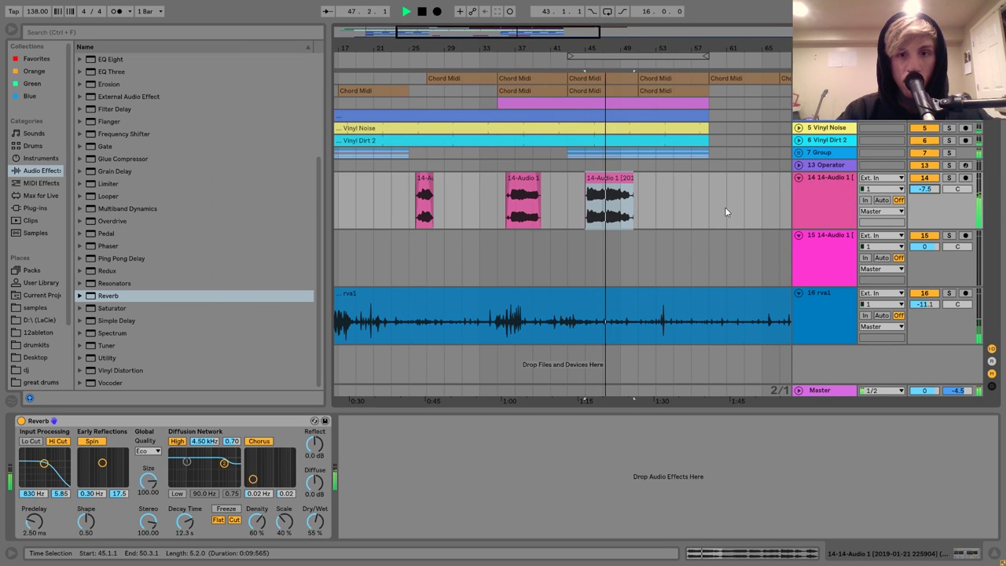
Insert a new audio track below track 14 and move the clip at bar 45 onto it
{"action": "scroll", "coordinate": [144, 212], "scroll_direction": "up", "scroll_amount": 5}
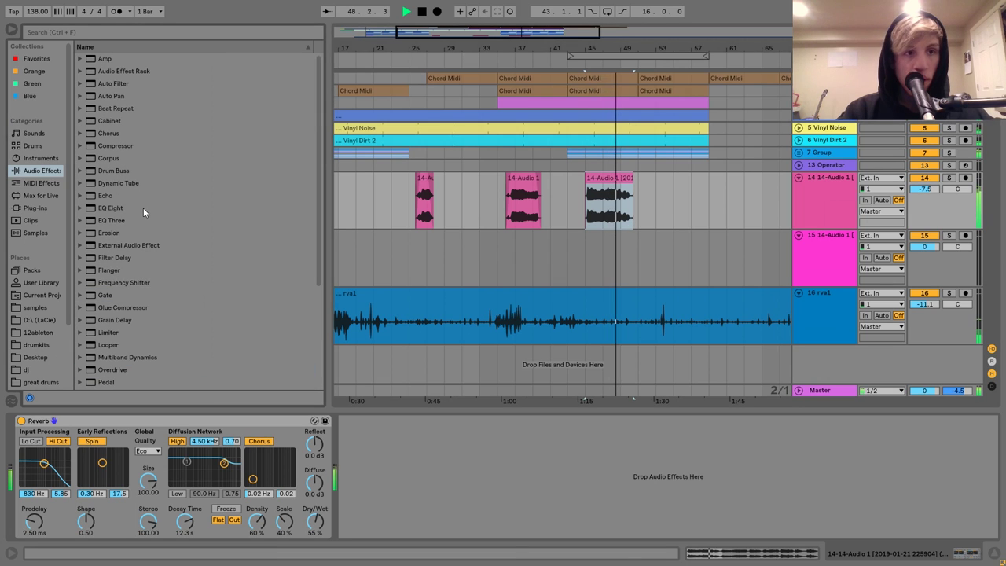
{"action": "left_click_drag", "start_coordinate": [112, 83], "coordinate": [114, 122]}
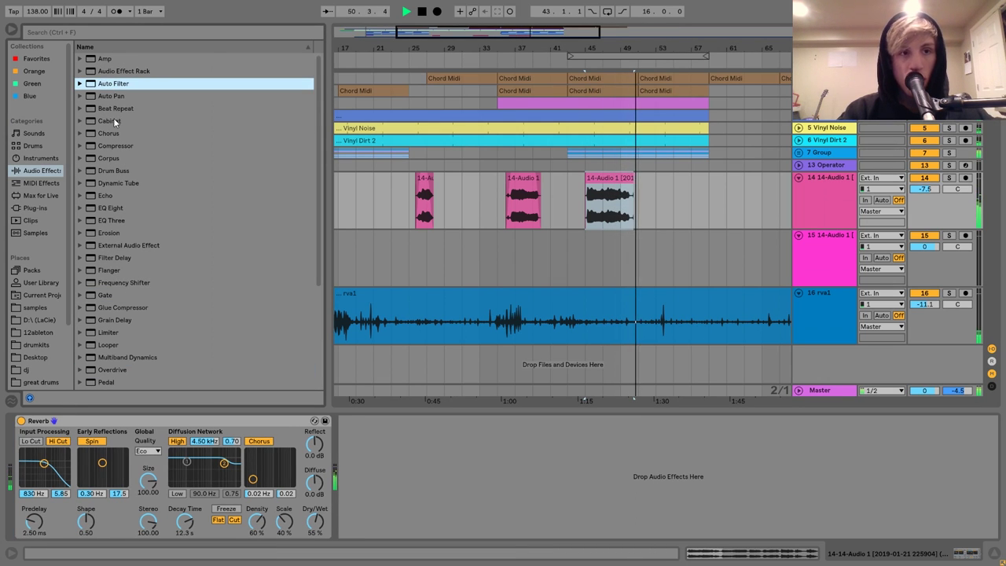
{"action": "left_click", "coordinate": [806, 216]}
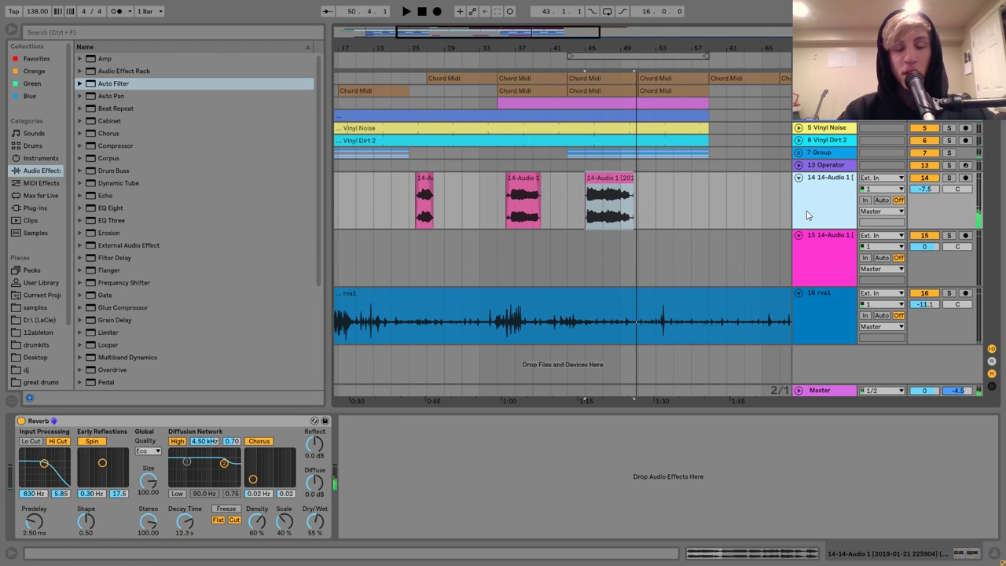
{"action": "key", "text": "ctrl+t"}
{"action": "left_click", "coordinate": [598, 228]}
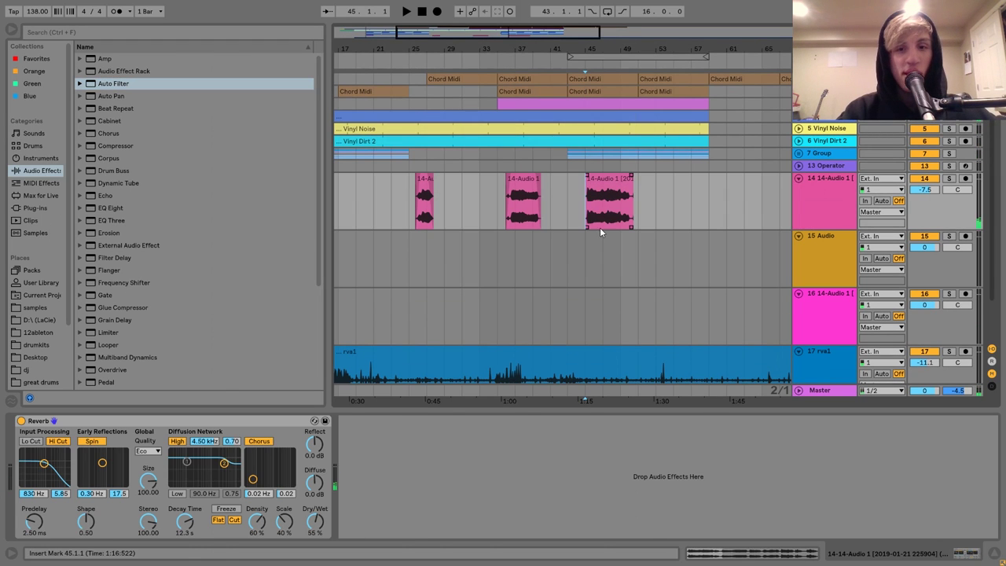
{"action": "mouse_move", "coordinate": [600, 227]}
{"action": "left_mouse_down"}
{"action": "mouse_move", "coordinate": [601, 259]}
{"action": "mouse_move", "coordinate": [603, 228]}
{"action": "left_mouse_up"}
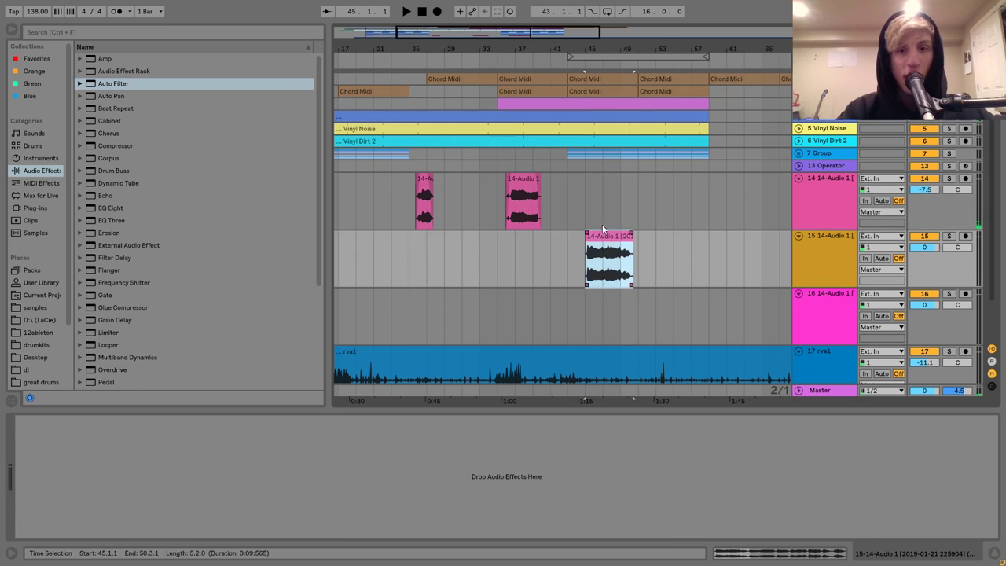
Copy track 14's Reverb to track 15, lower its Dry/Wet to 41%, and play the clip soloed
{"action": "left_click", "coordinate": [589, 202]}
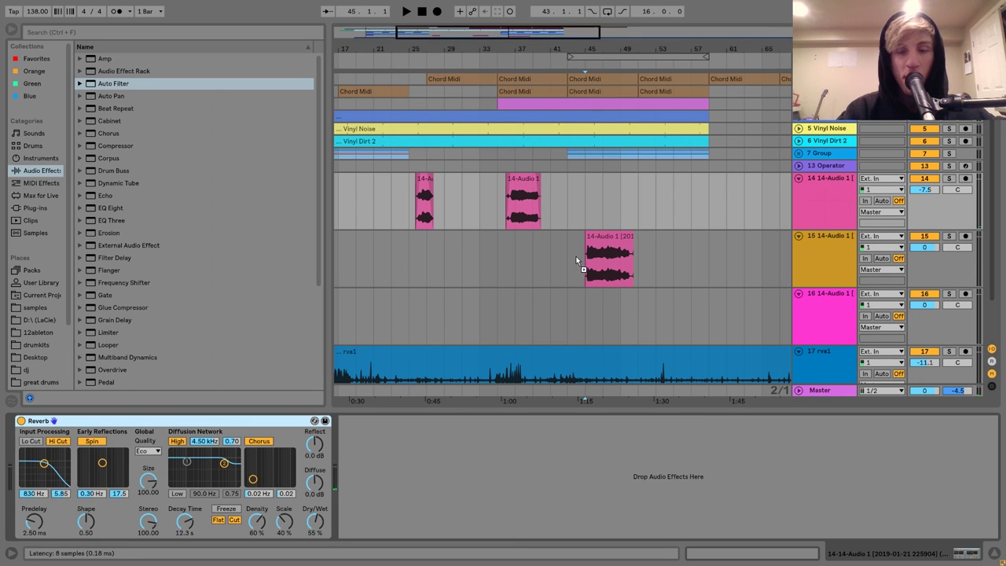
{"action": "left_click", "coordinate": [608, 249]}
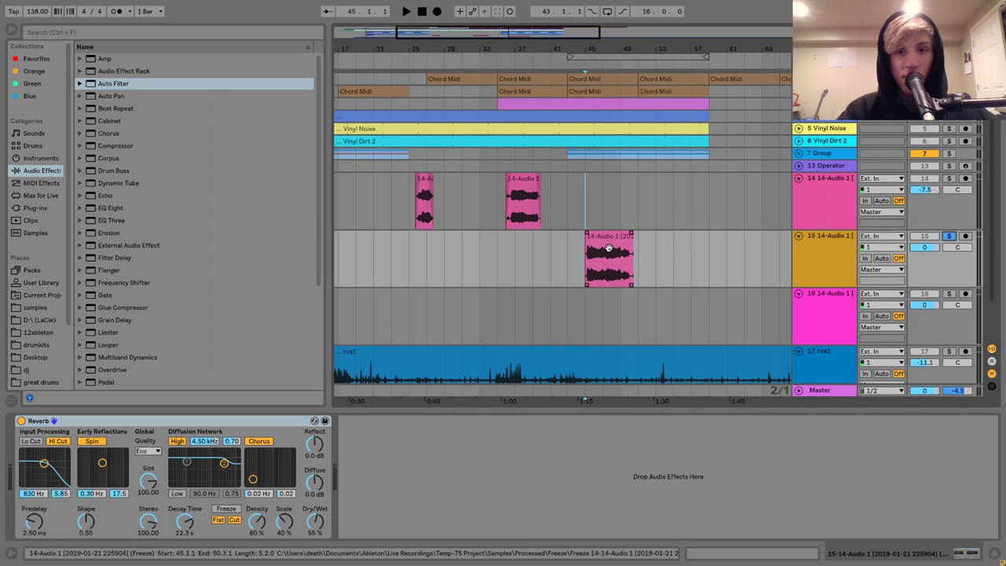
{"action": "key", "text": "space"}
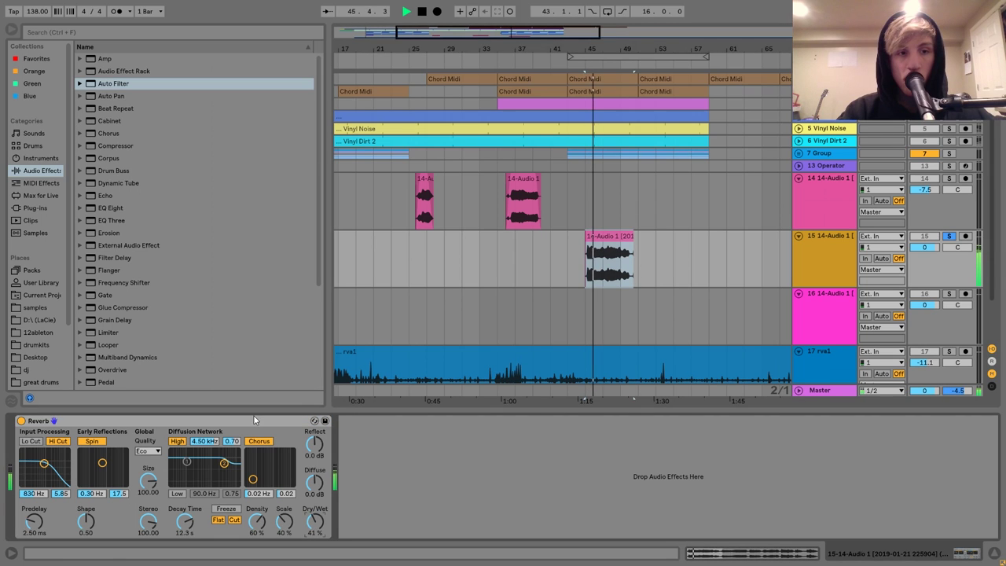
Add an Auto Filter before track 15's Reverb, set it to band-pass at 1.31 kHz with 61% resonance, and play it back
{"action": "left_click", "coordinate": [195, 296]}
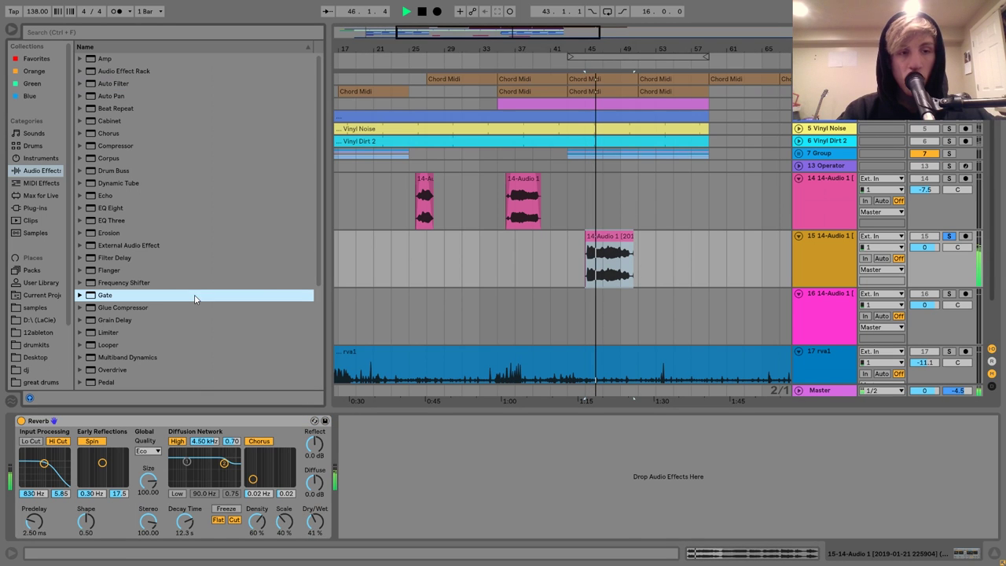
{"action": "left_click", "coordinate": [108, 83]}
{"action": "left_click", "coordinate": [30, 437]}
{"action": "left_click_drag", "start_coordinate": [30, 440], "coordinate": [86, 501]}
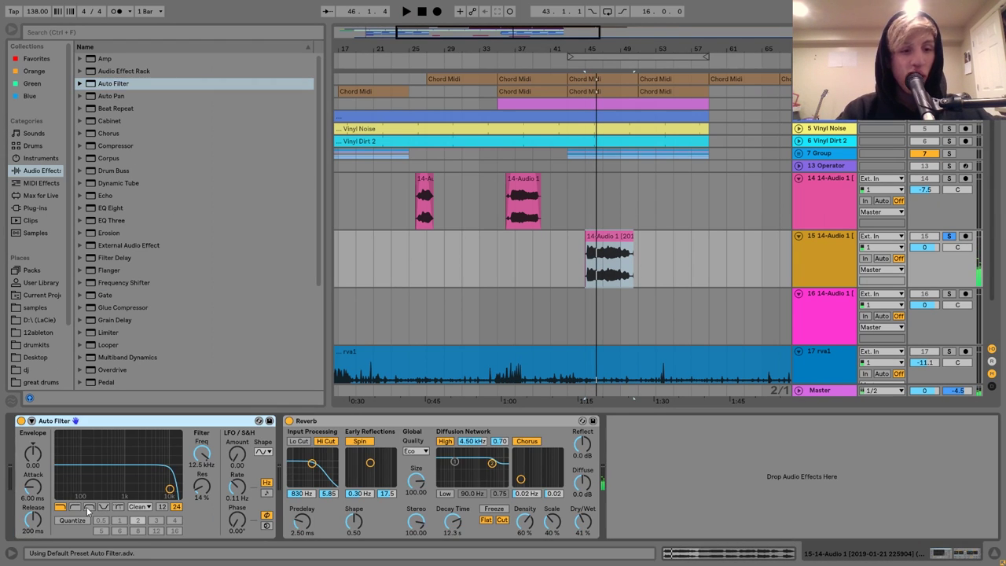
{"action": "left_click", "coordinate": [88, 506]}
{"action": "left_click_drag", "start_coordinate": [169, 489], "coordinate": [130, 465]}
{"action": "key", "text": "space"}
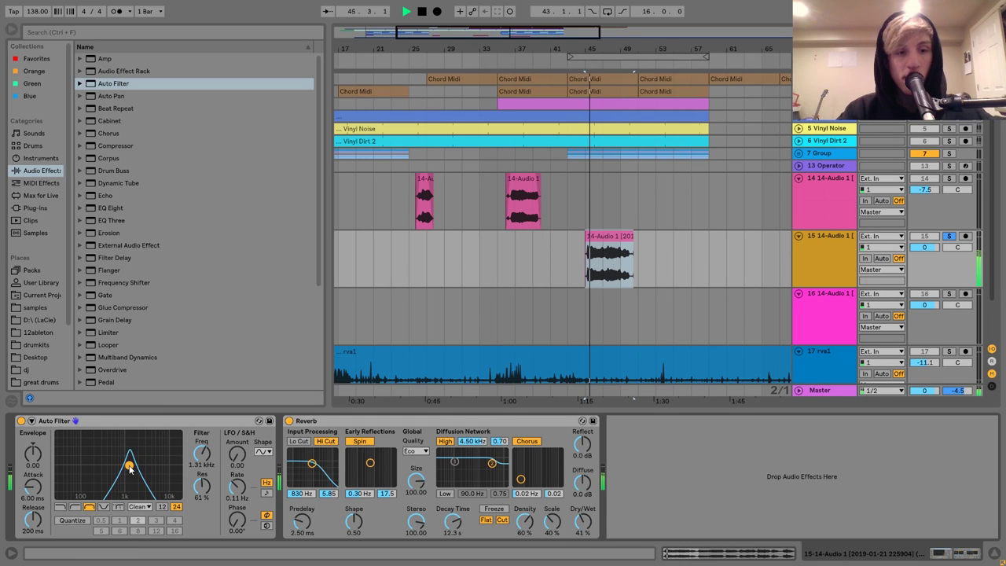
Unsolo track 15, retune its band-pass filter to a 12 dB slope at 2.26 kHz with 51% resonance, and set the volume to -0.4 dB
{"action": "left_click", "coordinate": [949, 237]}
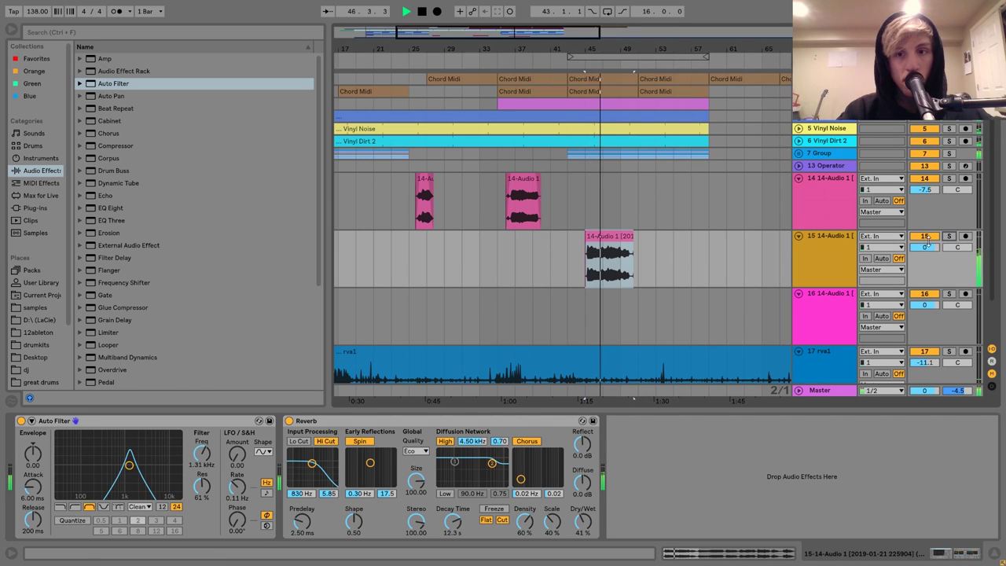
{"action": "left_click", "coordinate": [165, 507]}
{"action": "left_click_drag", "start_coordinate": [129, 465], "coordinate": [138, 470]}
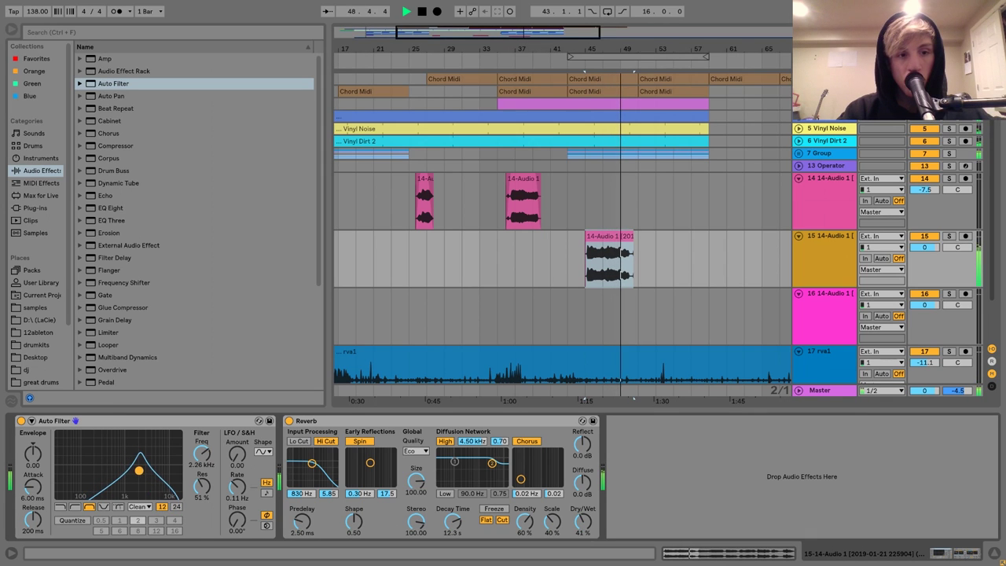
{"action": "left_click_drag", "start_coordinate": [932, 246], "coordinate": [933, 248]}
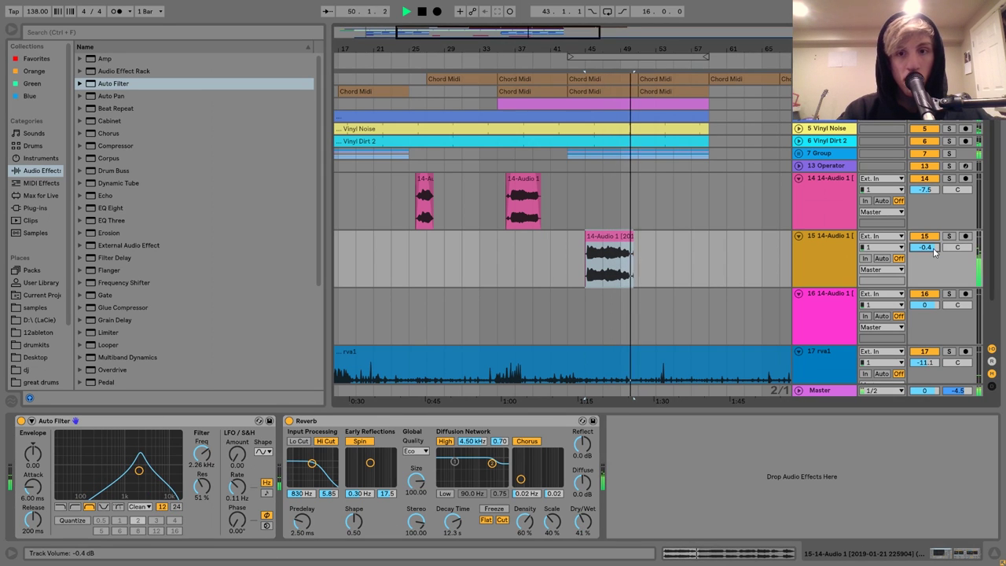
Copy the last phrase of the spare clip on track 16, from 155.3.1 to 156.4.1
{"action": "left_click_drag", "start_coordinate": [636, 63], "coordinate": [494, 64]}
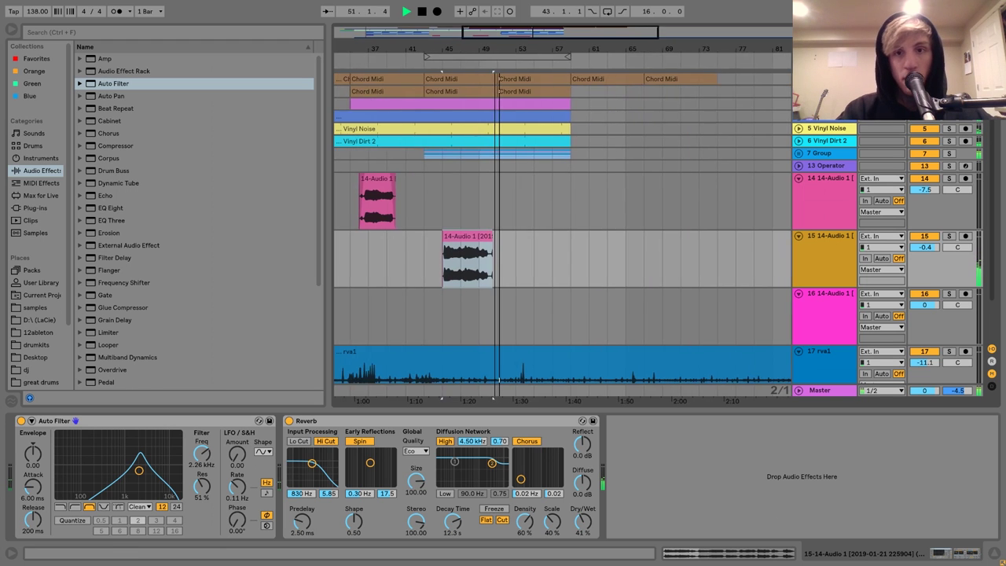
{"action": "key", "text": "minus"}
{"action": "key", "text": "minus"}
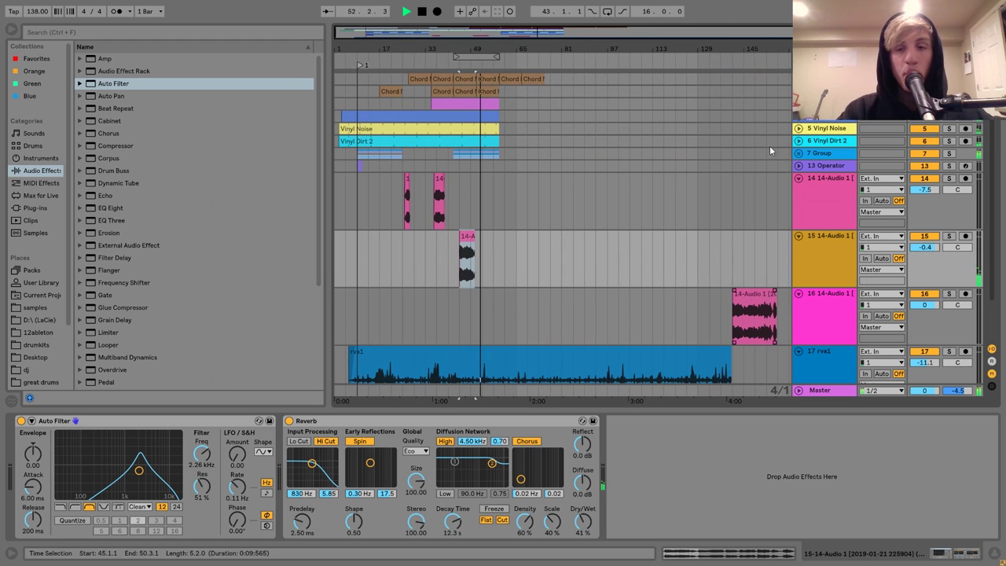
{"action": "left_click_drag", "start_coordinate": [769, 57], "coordinate": [669, 157]}
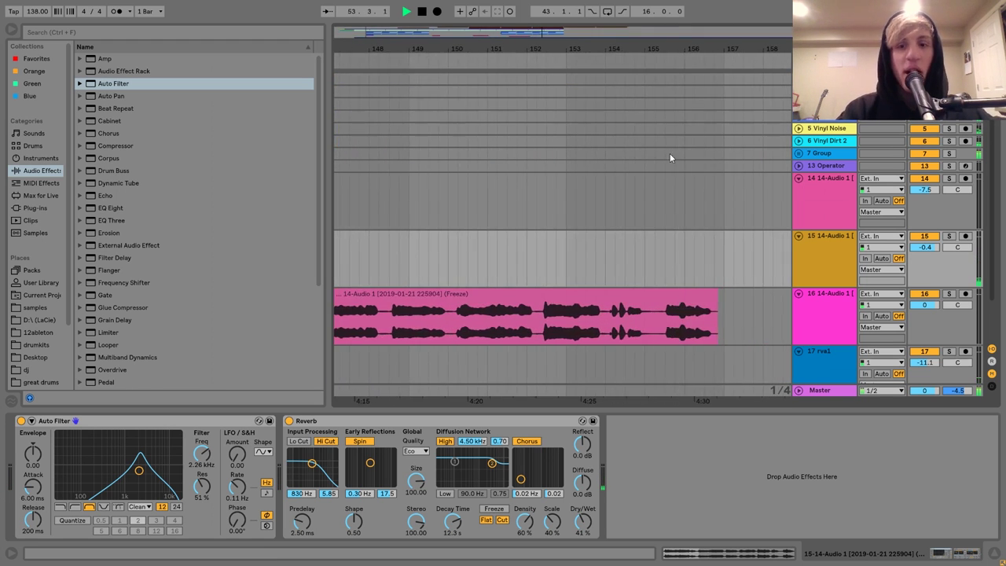
{"action": "key", "text": "space"}
{"action": "left_click_drag", "start_coordinate": [665, 329], "coordinate": [707, 321]}
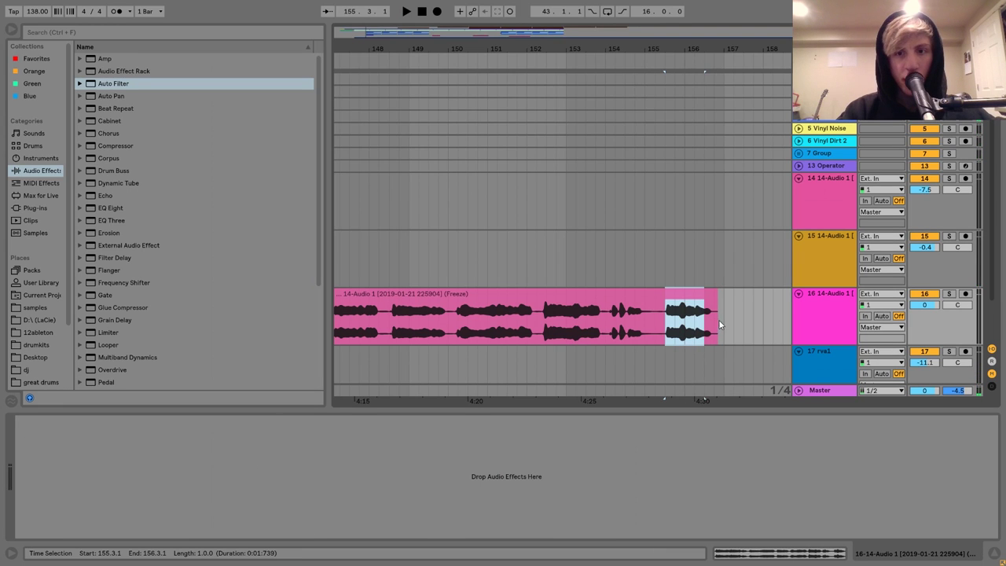
Paste the copied phrase on track 15 at bar 11 and move it to start at 12.2.1
{"action": "scroll", "coordinate": [714, 321], "scroll_direction": "left", "scroll_amount": 20}
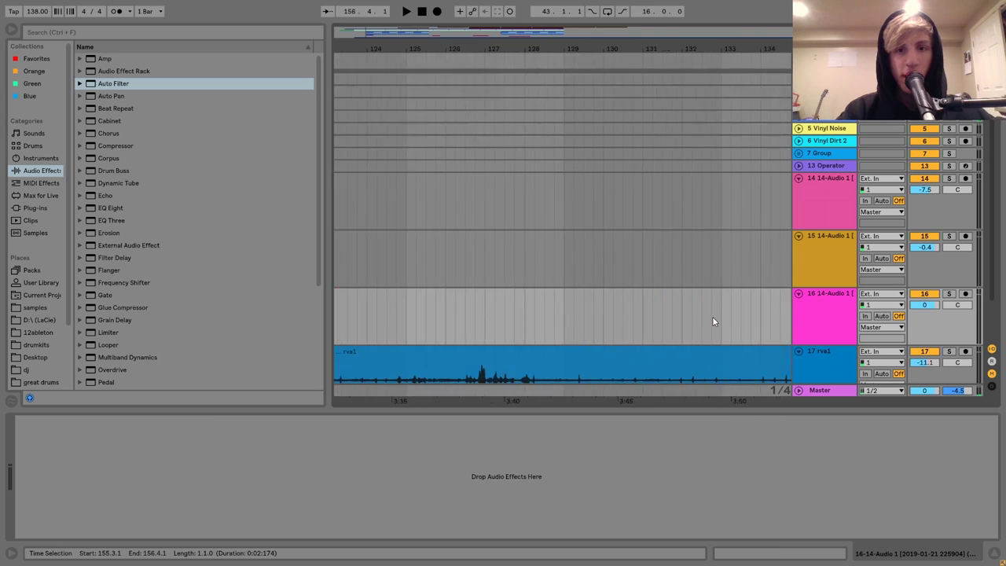
{"action": "scroll", "coordinate": [712, 319], "scroll_direction": "left", "scroll_amount": 7}
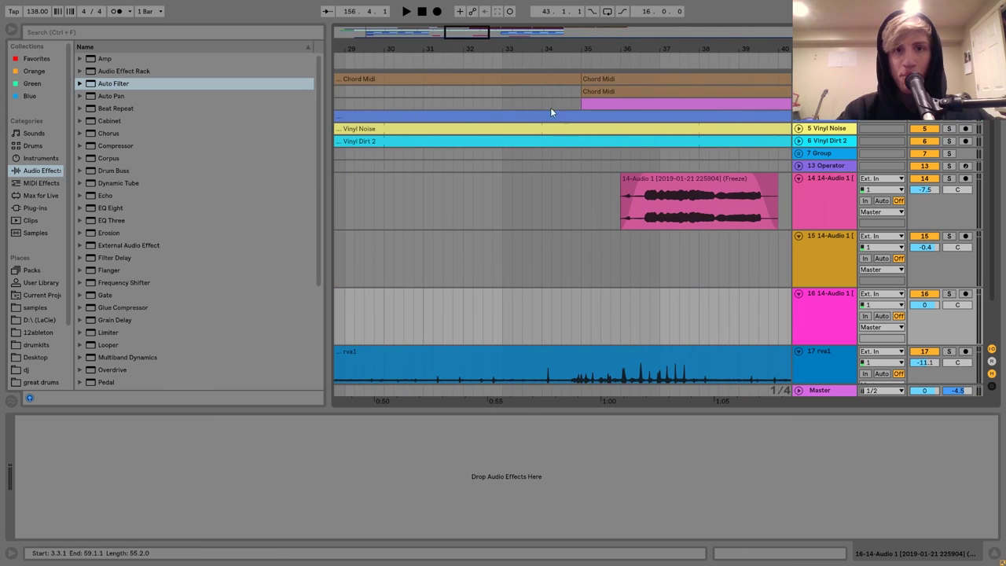
{"action": "key", "text": "minus"}
{"action": "key", "text": "minus"}
{"action": "key", "text": "minus"}
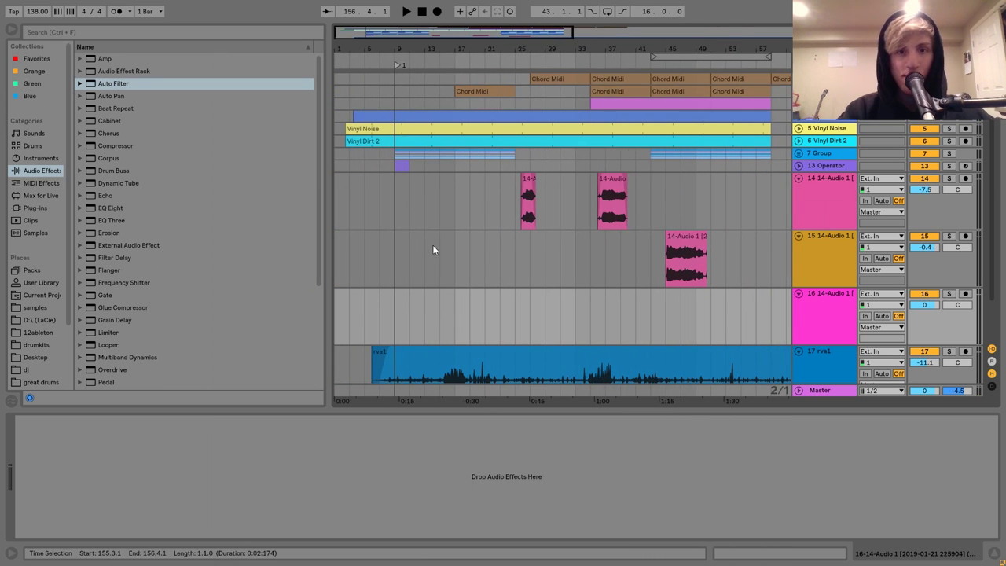
{"action": "left_click", "coordinate": [411, 261]}
{"action": "key", "text": "ctrl+v"}
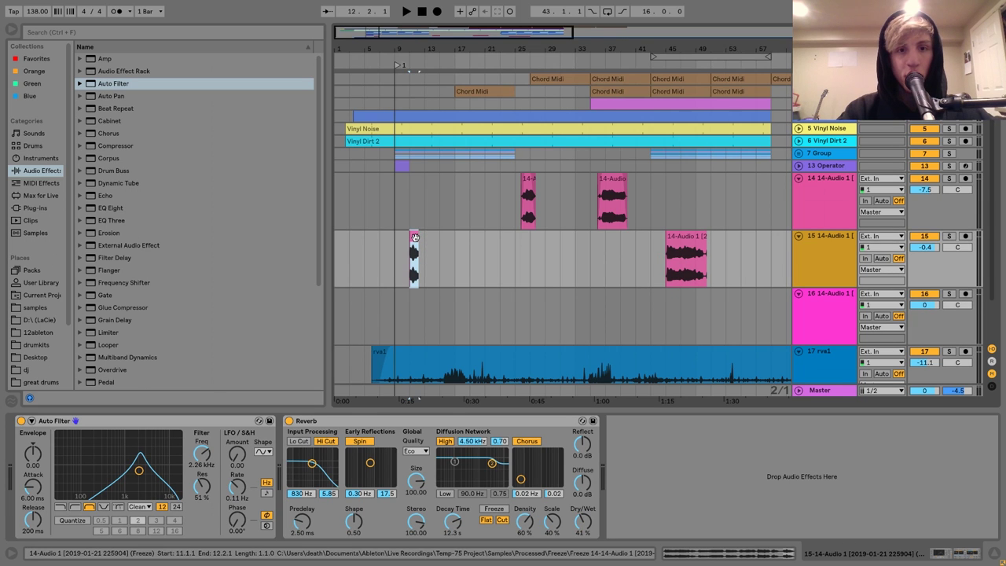
{"action": "key", "text": "plus"}
{"action": "key", "text": "plus"}
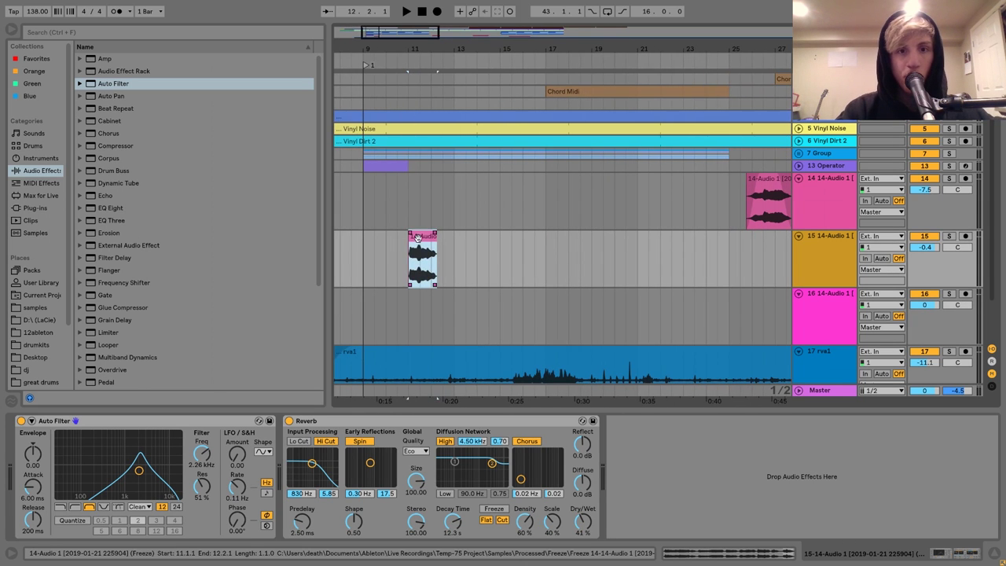
{"action": "left_click_drag", "start_coordinate": [420, 236], "coordinate": [450, 238]}
Double the pasted clip's segment BPM to 276 and switch it to a Complex warp mode
{"action": "double_click", "coordinate": [450, 236]}
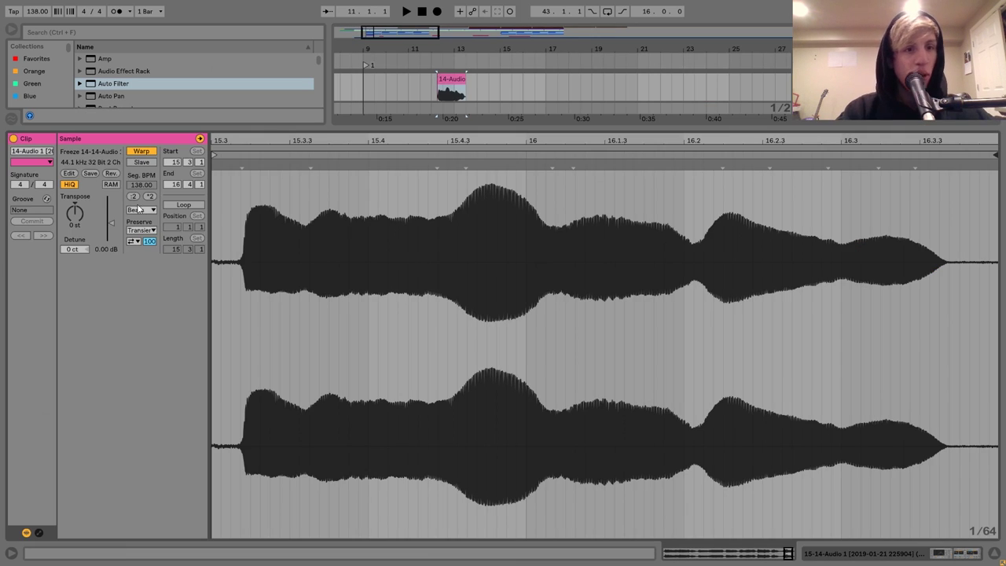
{"action": "left_click", "coordinate": [150, 196]}
{"action": "left_click", "coordinate": [141, 209]}
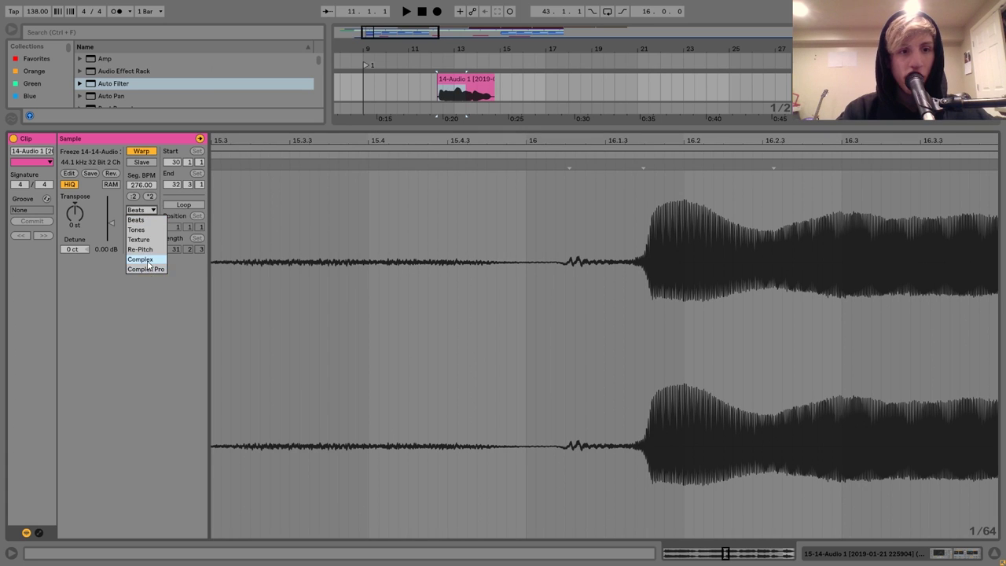
{"action": "key", "text": "shift+Tab"}
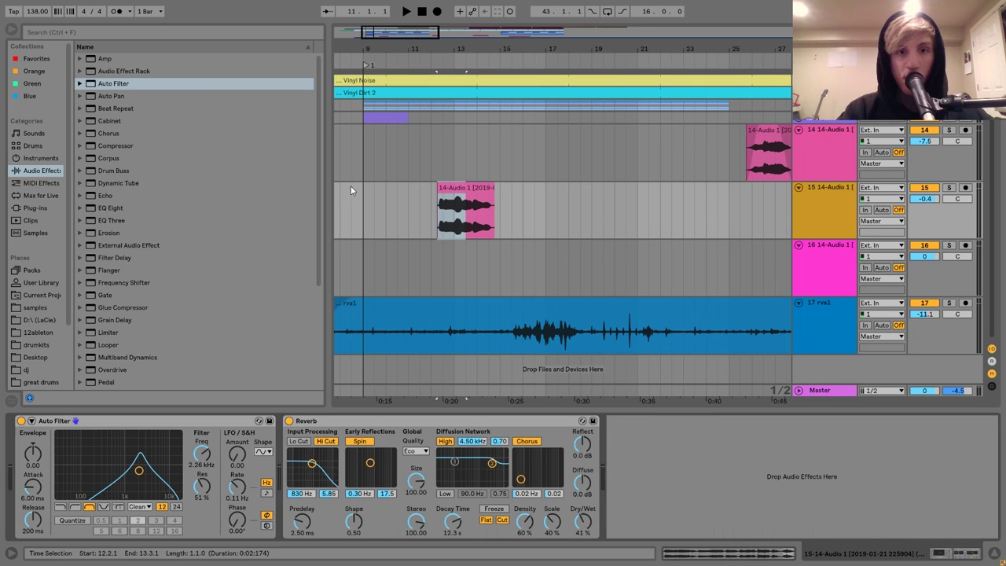
Reverse the stretched clip on track 15 and add long fades at its start and end during playback
{"action": "key", "text": "space"}
{"action": "left_click", "coordinate": [464, 189]}
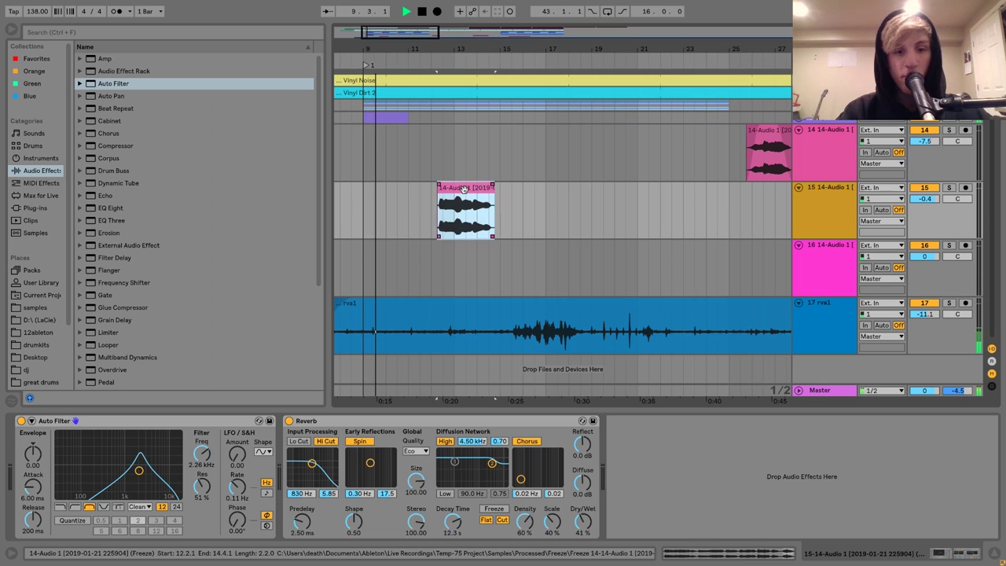
{"action": "left_click_drag", "start_coordinate": [438, 186], "coordinate": [462, 184]}
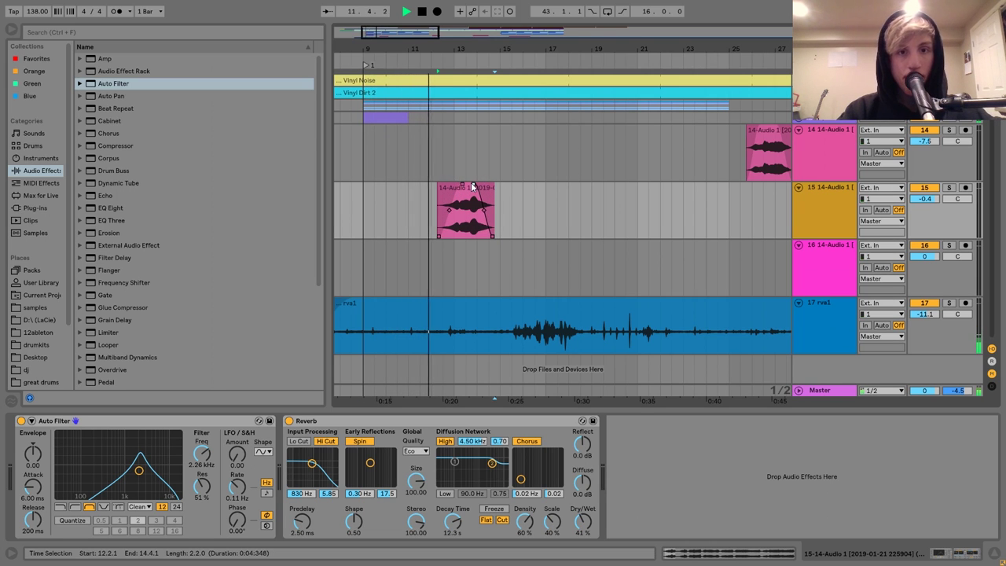
{"action": "left_click", "coordinate": [470, 188]}
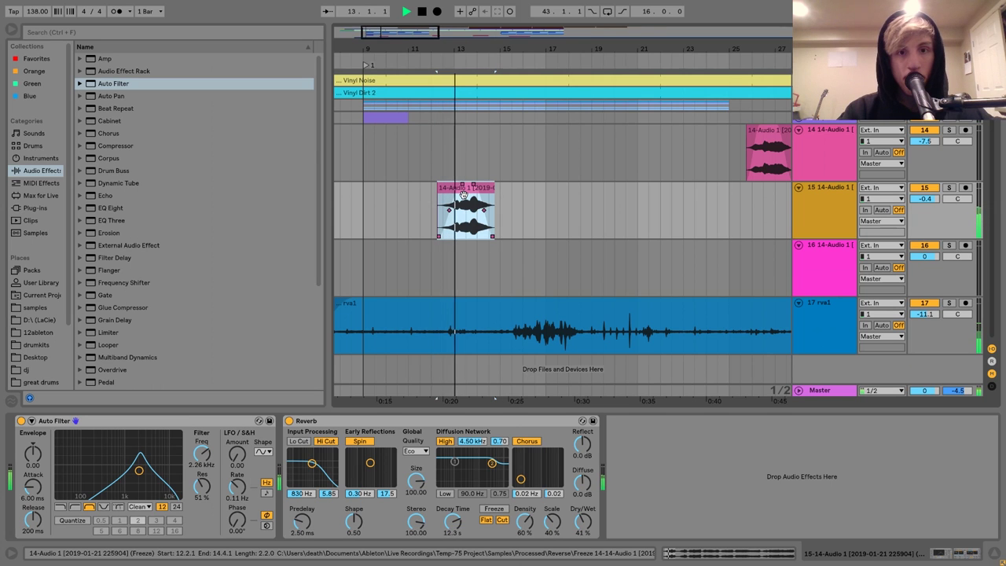
Place a one-bar piece of the reversed vocal on track 14 at bar 20 and clear track 15's leftover audio after bar 15
{"action": "scroll", "coordinate": [464, 195], "scroll_direction": "up", "scroll_amount": 3}
{"action": "scroll", "coordinate": [464, 194], "scroll_direction": "right", "scroll_amount": 4}
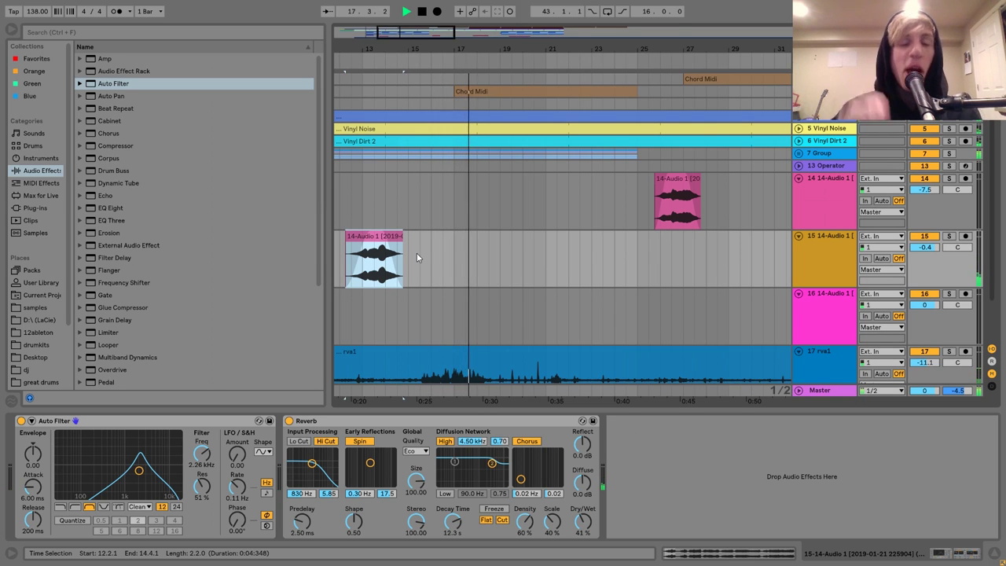
{"action": "left_click_drag", "start_coordinate": [472, 55], "coordinate": [466, 102]}
{"action": "left_click_drag", "start_coordinate": [365, 71], "coordinate": [489, 188]}
{"action": "key", "text": "space"}
{"action": "left_click", "coordinate": [487, 244]}
{"action": "key", "text": "Delete"}
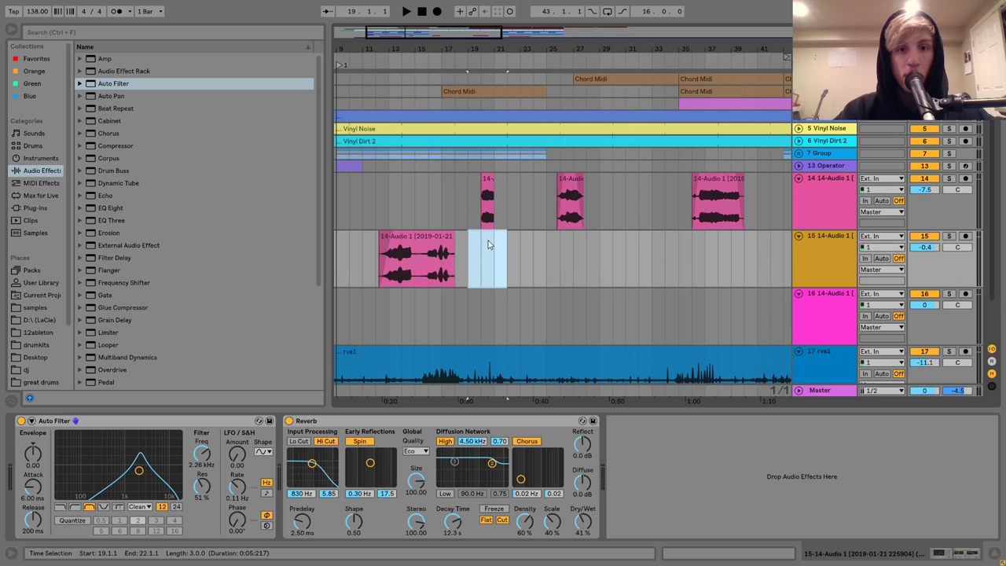
{"action": "left_click_drag", "start_coordinate": [455, 246], "coordinate": [415, 239]}
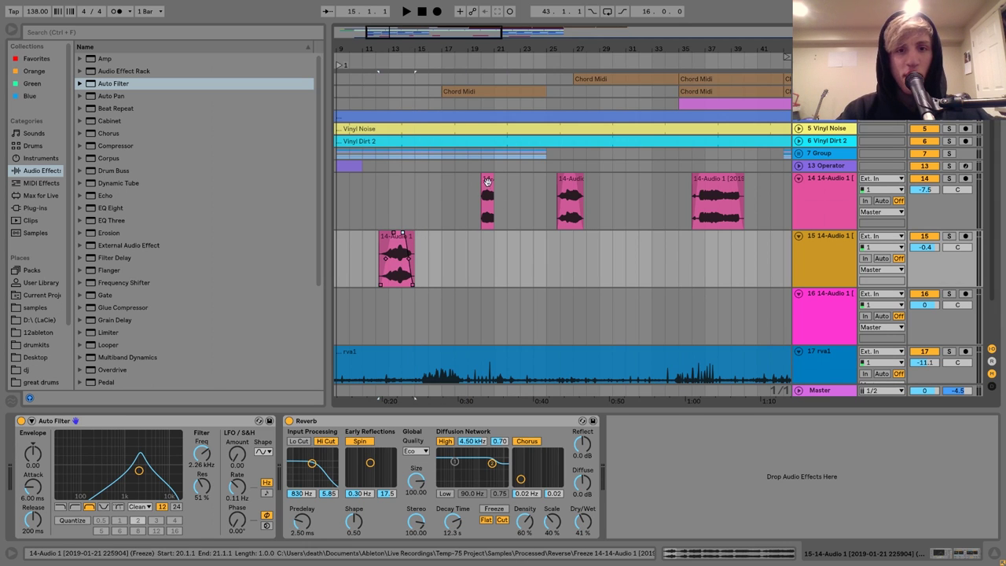
Extend the clip at bar 20 on track 14 to 21.3.1 and fade its start and end
{"action": "left_click", "coordinate": [487, 179]}
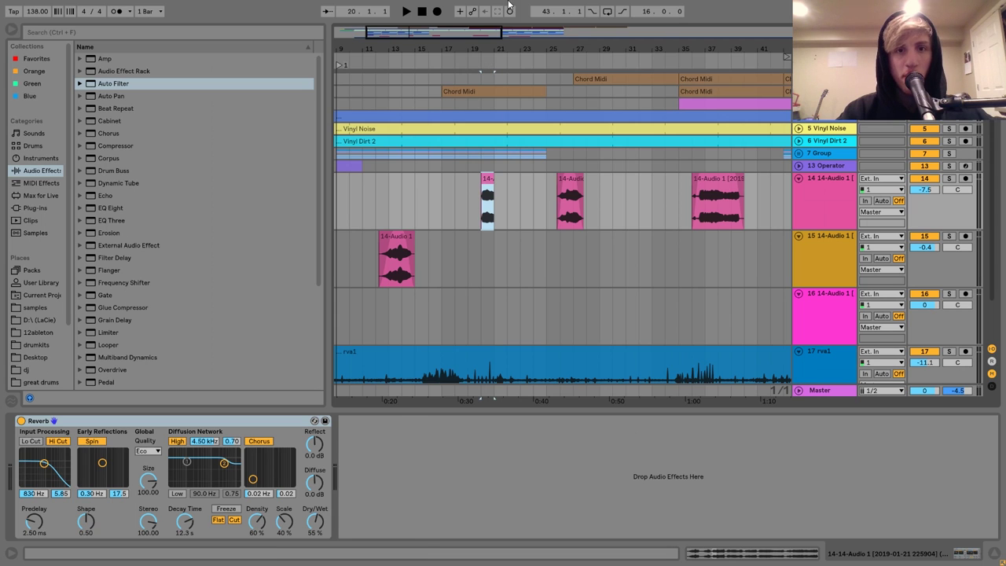
{"action": "left_click_drag", "start_coordinate": [491, 37], "coordinate": [488, 47]}
{"action": "left_click", "coordinate": [463, 180]}
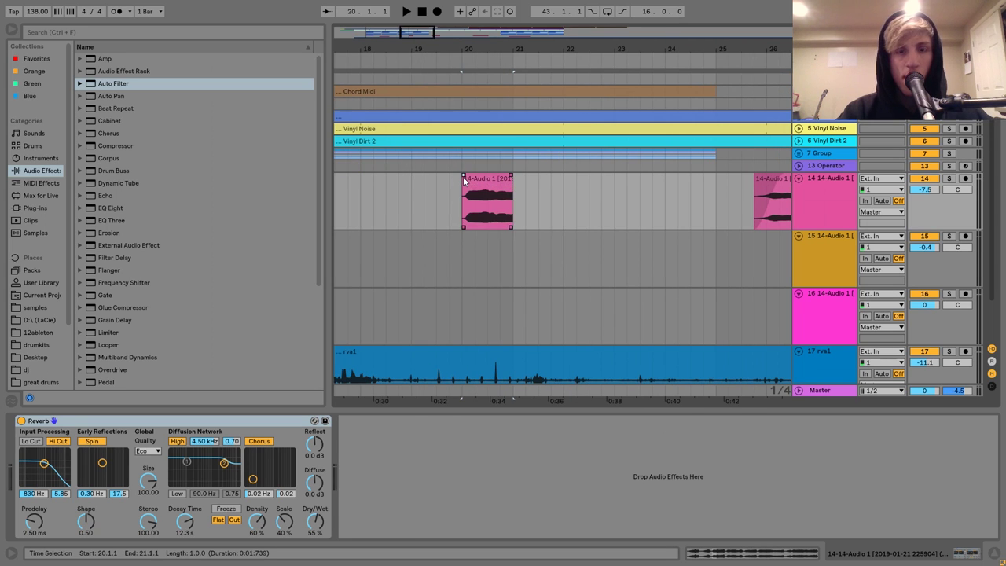
{"action": "left_click_drag", "start_coordinate": [508, 181], "coordinate": [538, 179]}
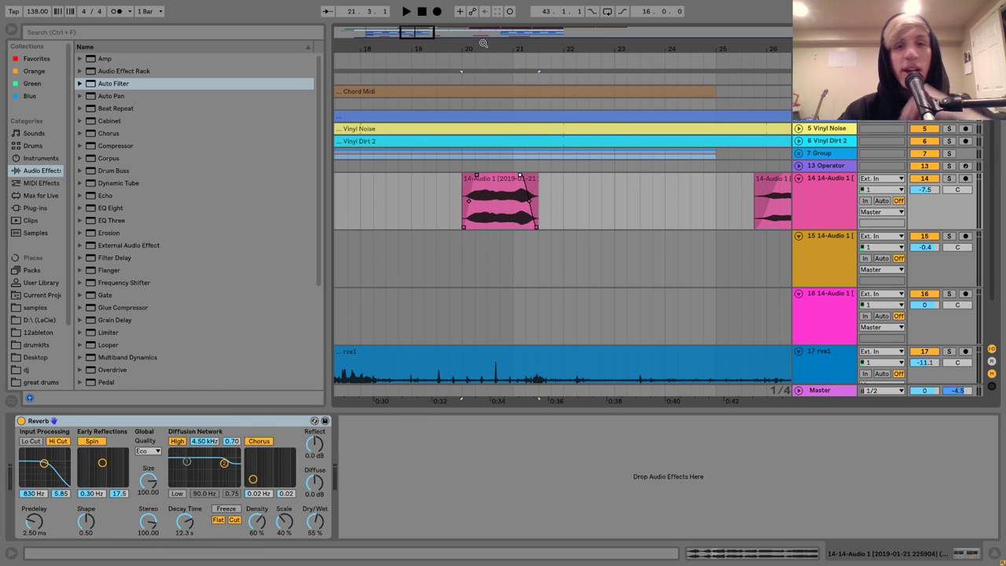
Open the clip at bar 20 on track 14 and switch its warp mode to Complex Pro
{"action": "left_click_drag", "start_coordinate": [484, 67], "coordinate": [484, 49]}
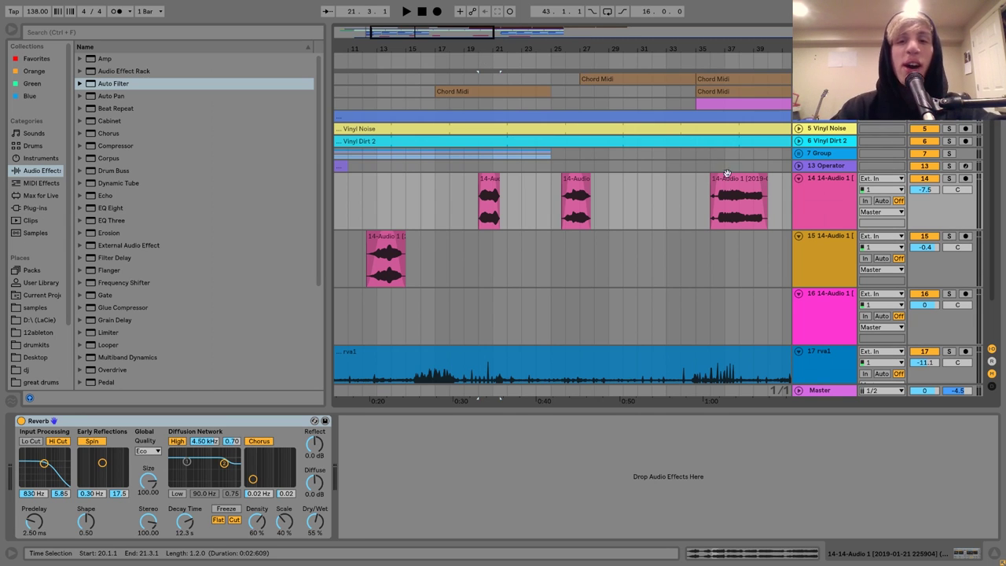
{"action": "left_click", "coordinate": [469, 197]}
{"action": "key", "text": "space"}
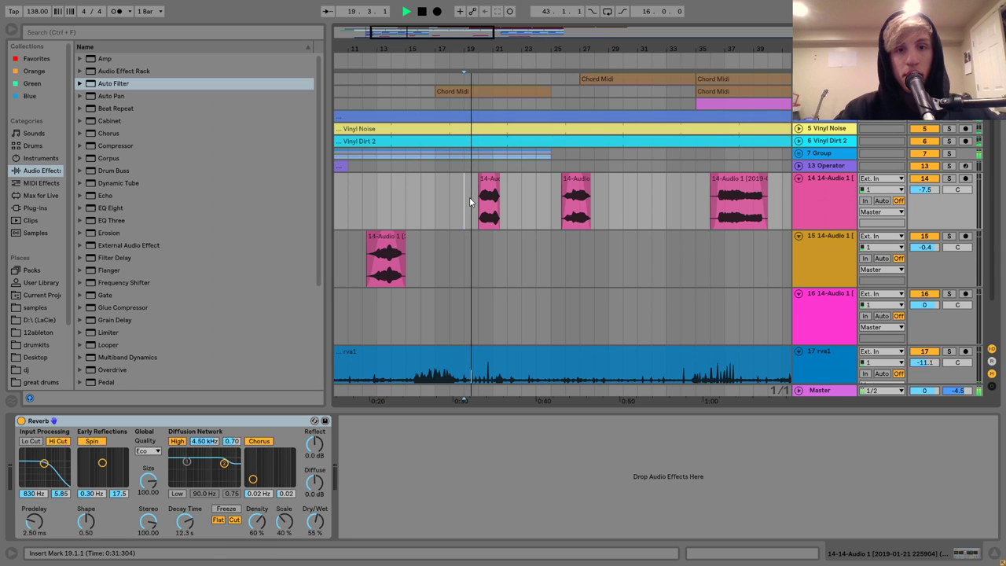
{"action": "left_click", "coordinate": [491, 182]}
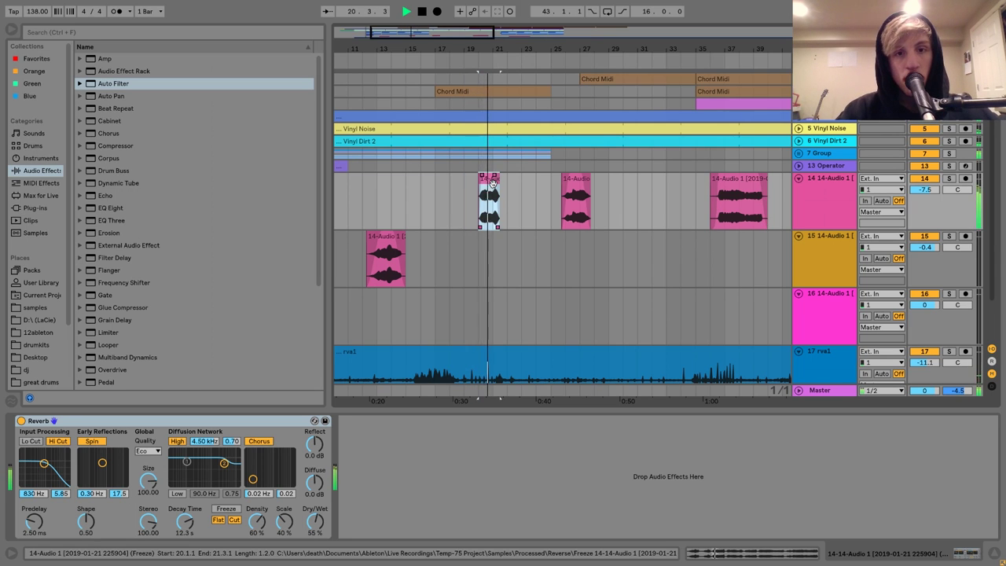
{"action": "double_click", "coordinate": [492, 182]}
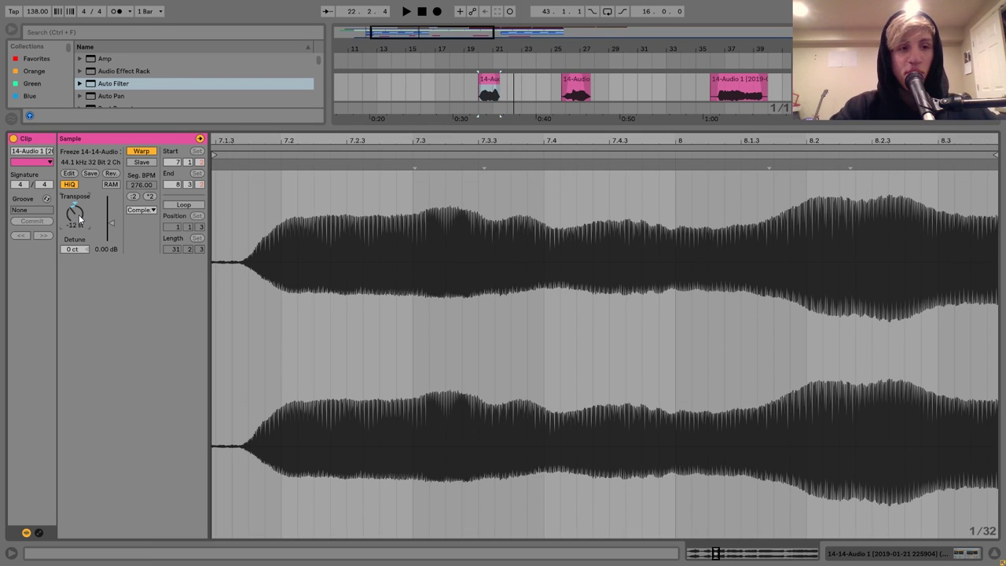
{"action": "left_click", "coordinate": [143, 210]}
{"action": "left_click", "coordinate": [147, 270]}
Lower the bar 20 clip's gain during playback and set track 14's volume to -8.4 dB
{"action": "key", "text": "space"}
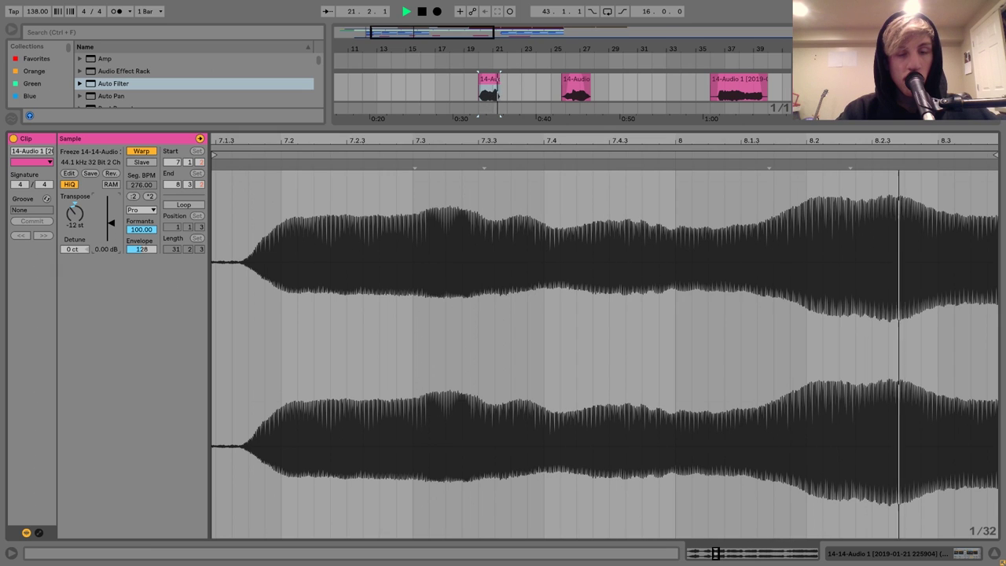
{"action": "left_click_drag", "start_coordinate": [110, 233], "coordinate": [111, 241]}
{"action": "key", "text": "shift+Tab"}
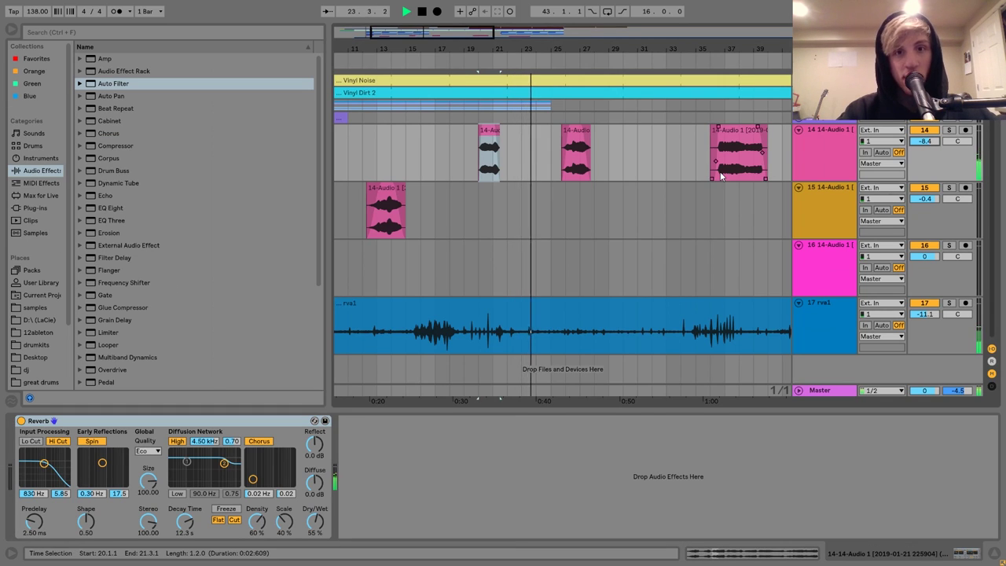
Insert an Erosion effect before the Reverb on track 14 and set its amount to 5.03 during playback
{"action": "scroll", "coordinate": [720, 171], "scroll_direction": "up", "scroll_amount": 2}
{"action": "scroll", "coordinate": [720, 171], "scroll_direction": "right", "scroll_amount": 10}
{"action": "scroll", "coordinate": [720, 172], "scroll_direction": "left", "scroll_amount": 4}
{"action": "scroll", "coordinate": [719, 176], "scroll_direction": "left", "scroll_amount": 6}
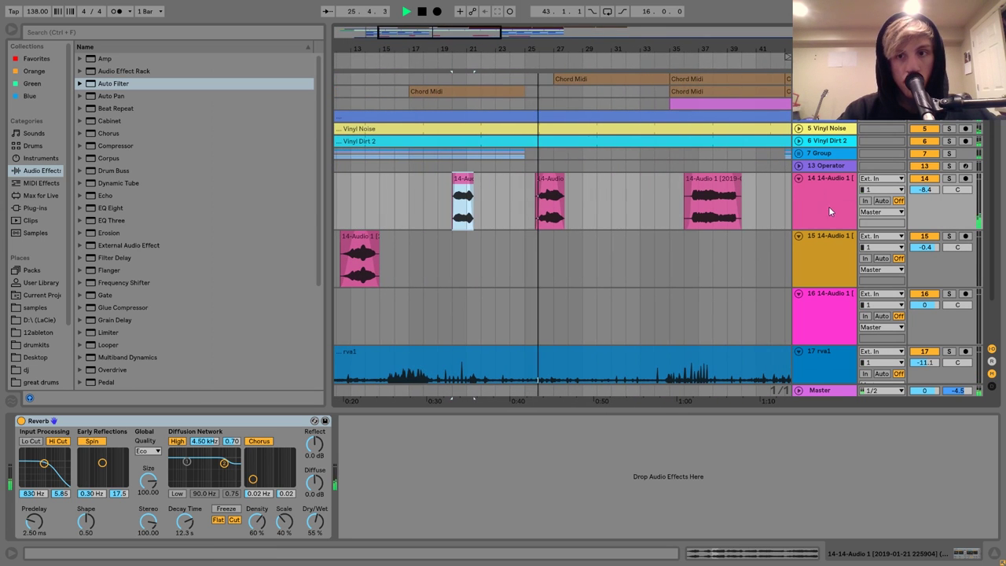
{"action": "scroll", "coordinate": [157, 254], "scroll_direction": "down", "scroll_amount": 3}
{"action": "scroll", "coordinate": [158, 254], "scroll_direction": "down", "scroll_amount": 2}
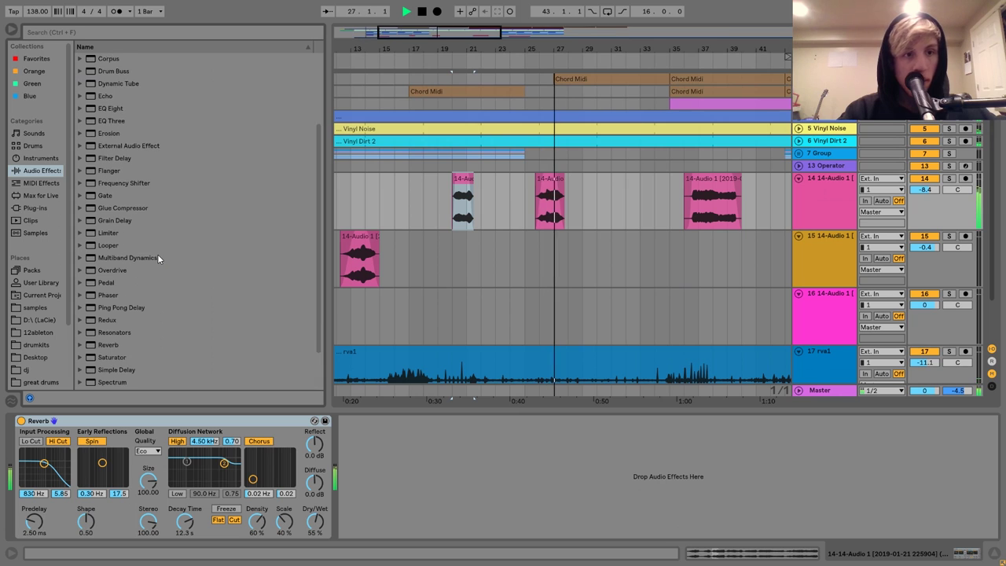
{"action": "mouse_move", "coordinate": [125, 130]}
{"action": "left_mouse_down"}
{"action": "mouse_move", "coordinate": [11, 519]}
{"action": "mouse_move", "coordinate": [99, 478]}
{"action": "left_mouse_up"}
{"action": "key", "text": "space"}
{"action": "key", "text": "space"}
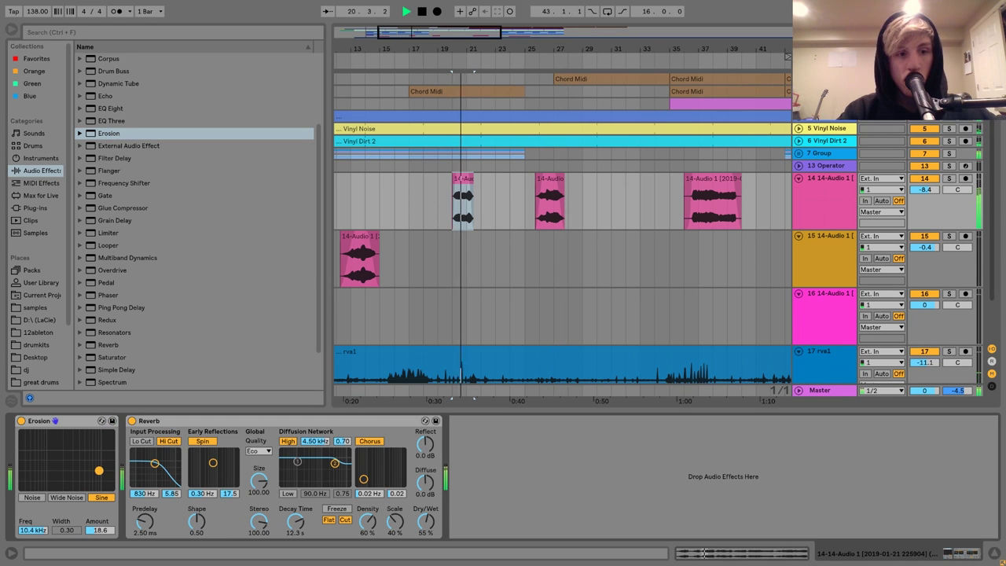
{"action": "scroll", "coordinate": [495, 271], "scroll_direction": "right", "scroll_amount": 5}
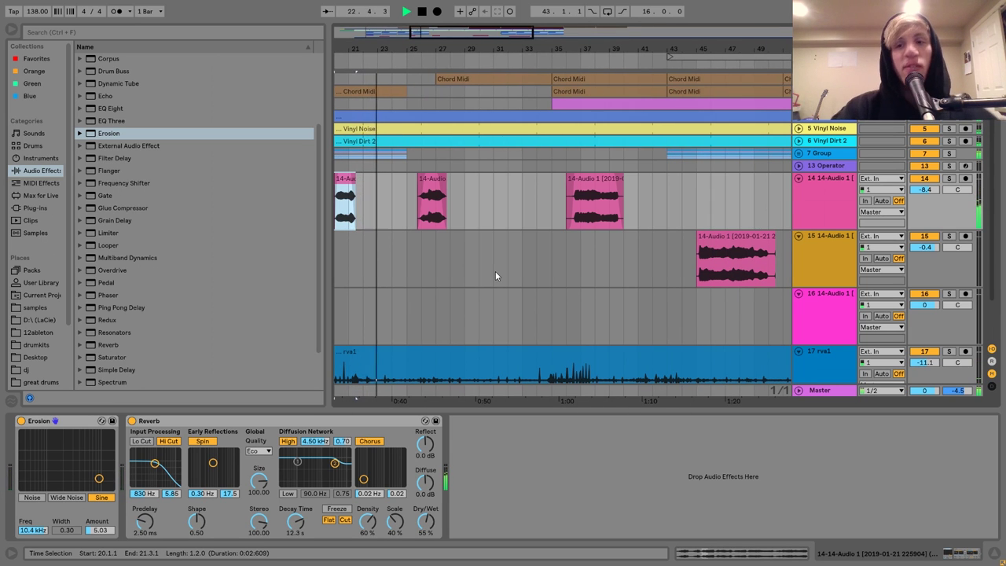
{"action": "scroll", "coordinate": [682, 254], "scroll_direction": "left", "scroll_amount": 9}
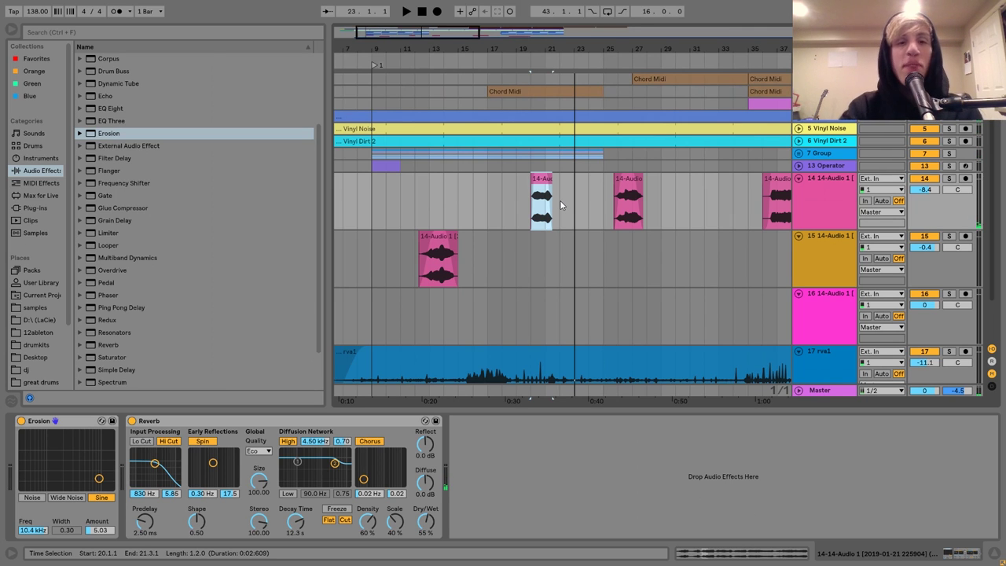
Play the arrangement from bar 9 and place a two-bar vocal clip at bar 5 on track 14
{"action": "left_click", "coordinate": [374, 210]}
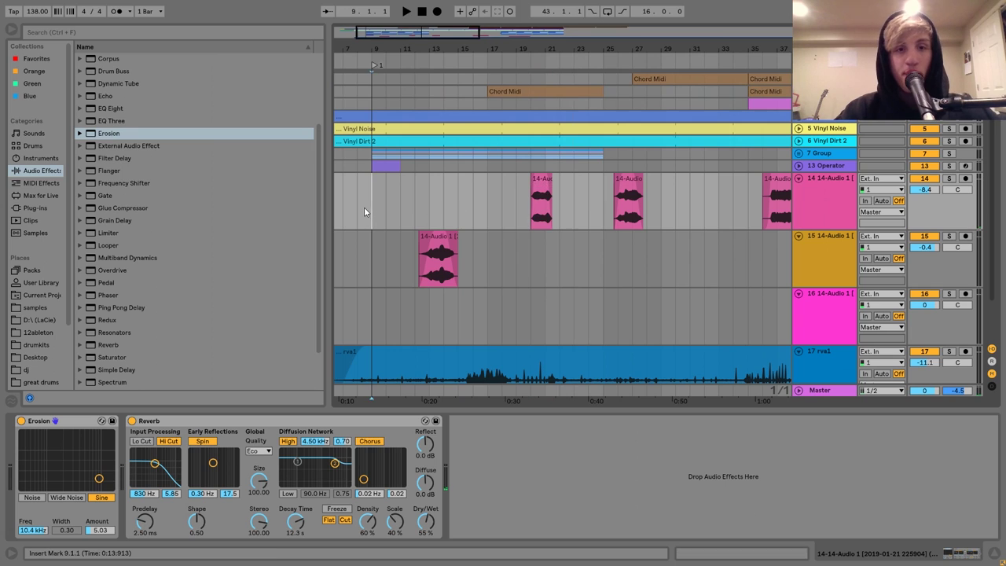
{"action": "key", "text": "space"}
{"action": "scroll", "coordinate": [374, 211], "scroll_direction": "left", "scroll_amount": 4}
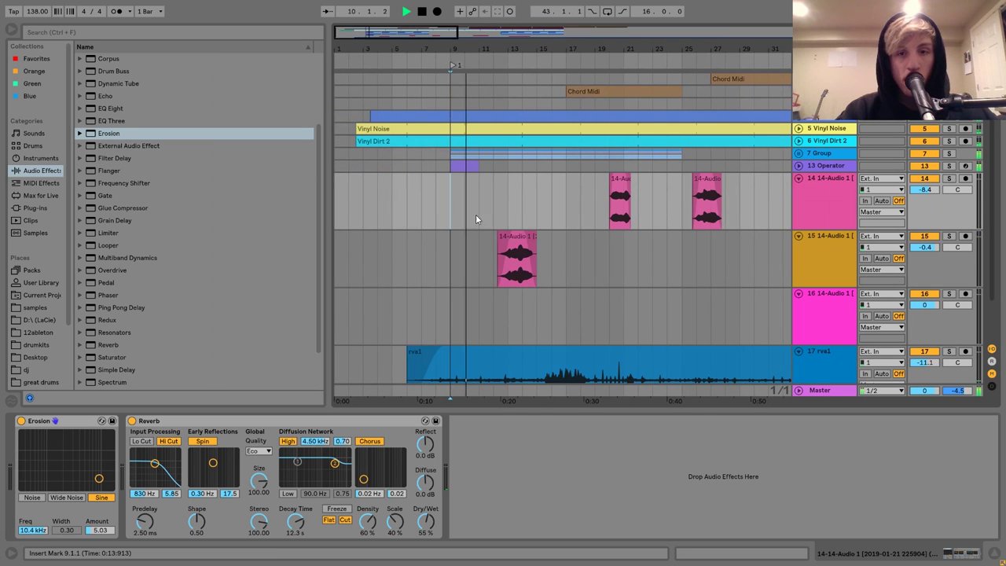
{"action": "left_click_drag", "start_coordinate": [595, 203], "coordinate": [421, 242]}
{"action": "left_click_drag", "start_coordinate": [345, 242], "coordinate": [379, 213]}
Transpose the vocal clip at bar 5 to 12 st and audition it
{"action": "double_click", "coordinate": [380, 212]}
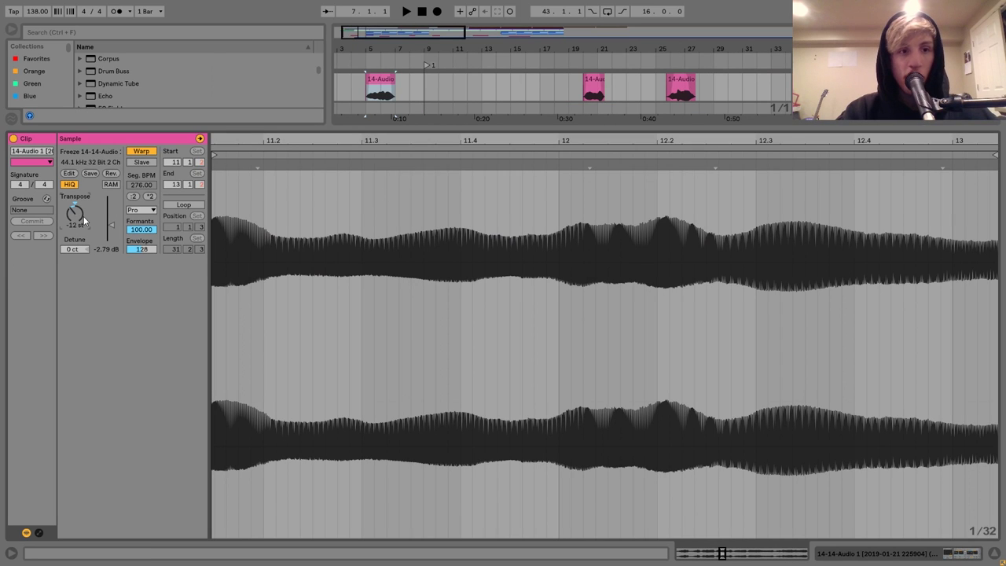
{"action": "key", "text": "space"}
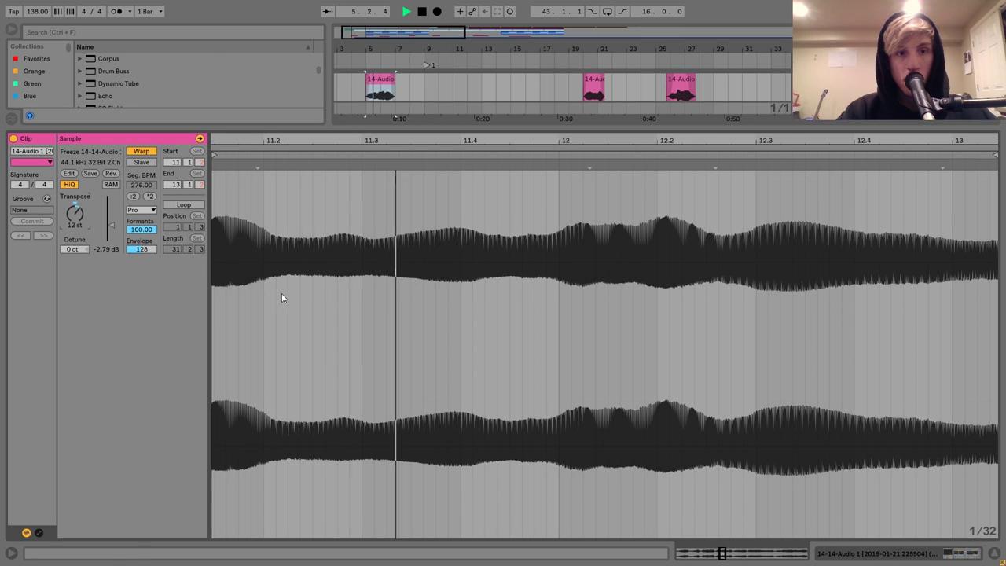
{"action": "key", "text": "shift+Tab"}
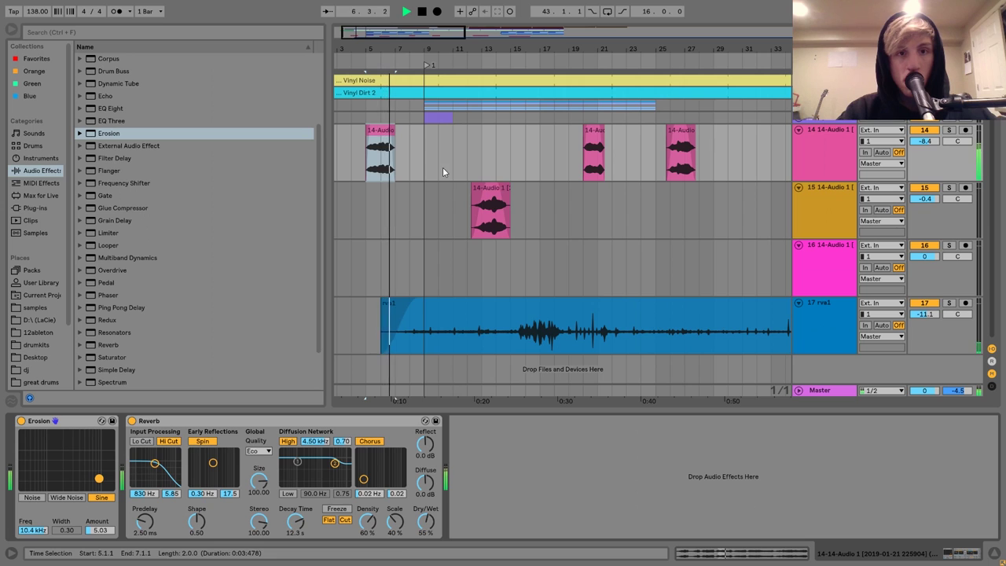
Fade the start and end of the bar 5 clip and trim its start to 5.4.1
{"action": "left_click", "coordinate": [378, 136]}
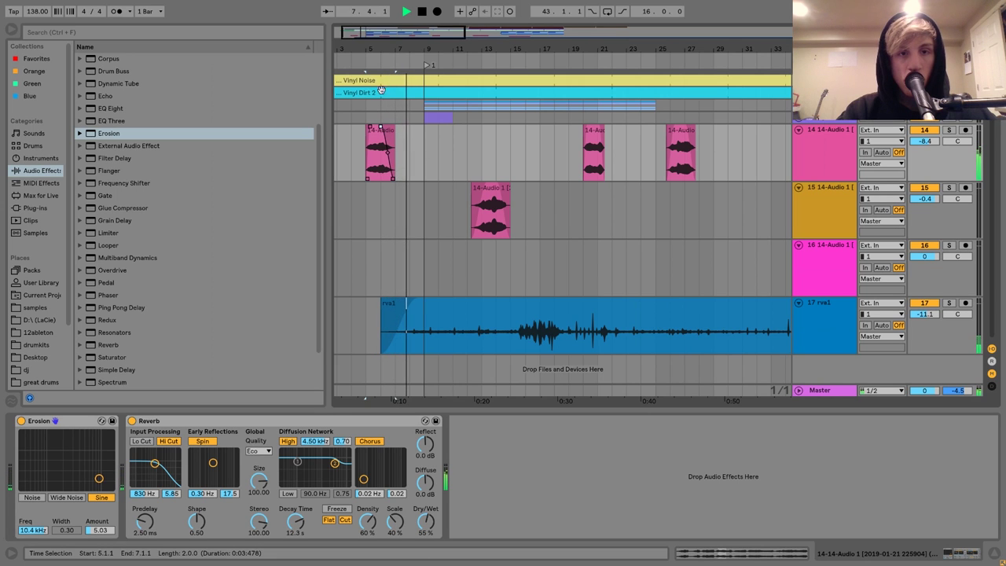
{"action": "key", "text": "space"}
{"action": "scroll", "coordinate": [378, 129], "scroll_direction": "up", "scroll_amount": 3}
{"action": "left_click", "coordinate": [378, 132]}
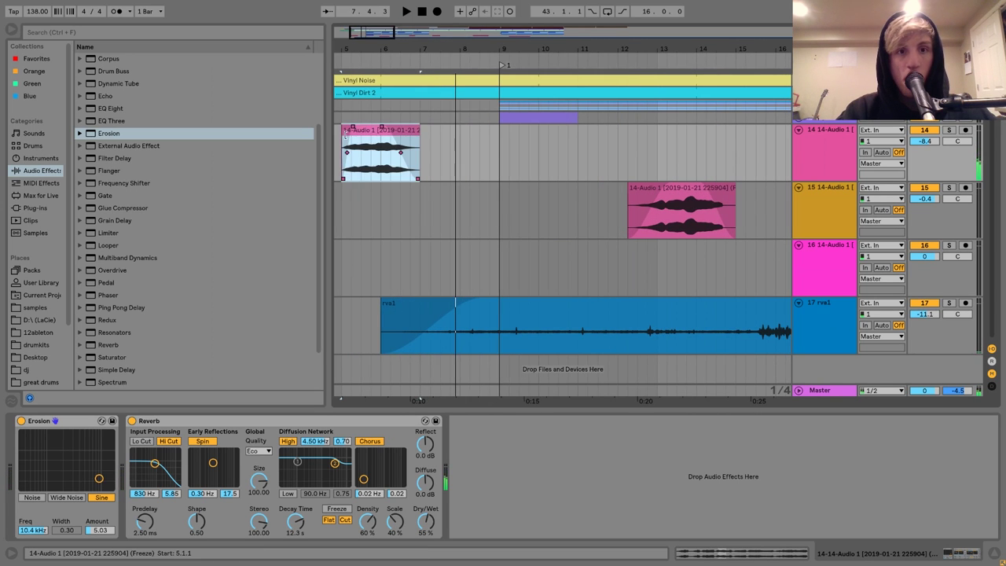
{"action": "key", "text": "space"}
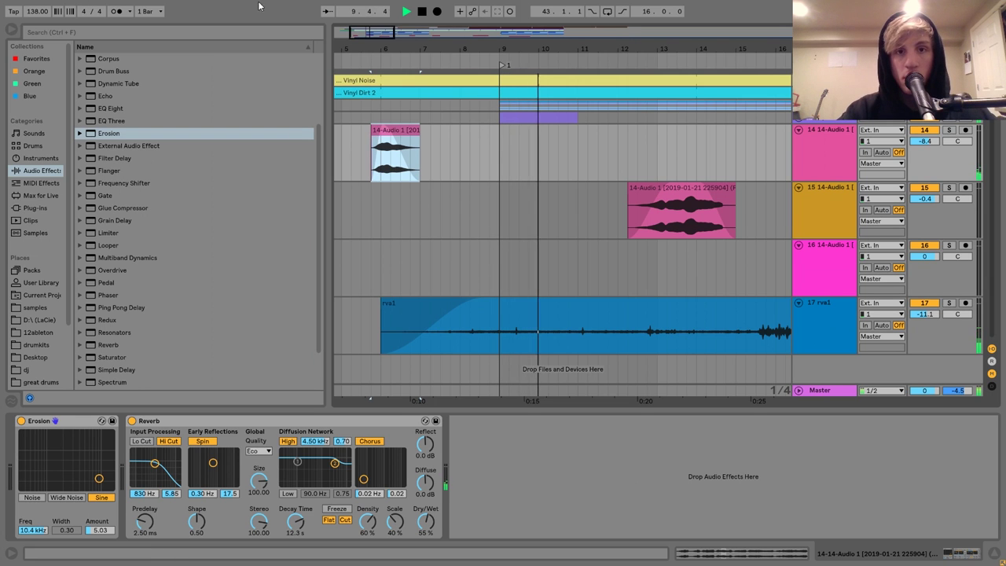
Fold tracks 14, 15 and 16 in the arrangement and play the song from bar 45
{"action": "left_click_drag", "start_coordinate": [523, 49], "coordinate": [427, 43]}
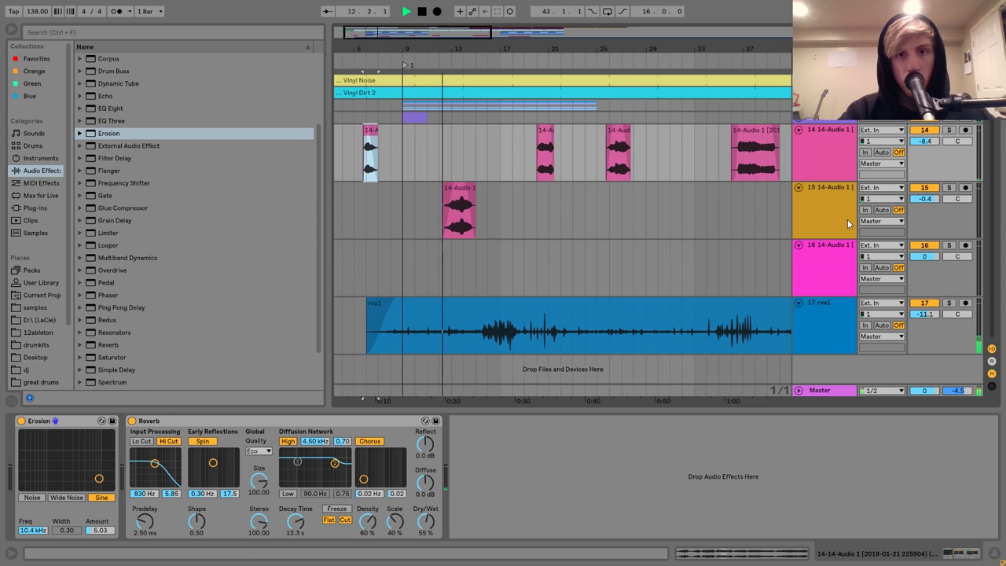
{"action": "left_click", "coordinate": [798, 187]}
{"action": "left_click", "coordinate": [798, 200]}
{"action": "scroll", "coordinate": [802, 204], "scroll_direction": "up", "scroll_amount": 2}
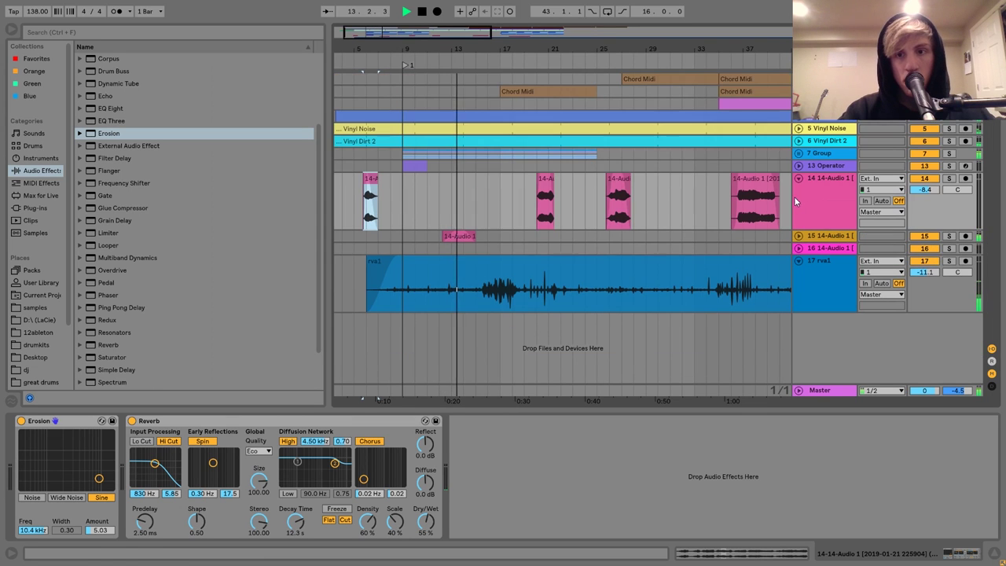
{"action": "scroll", "coordinate": [550, 215], "scroll_direction": "right", "scroll_amount": 15}
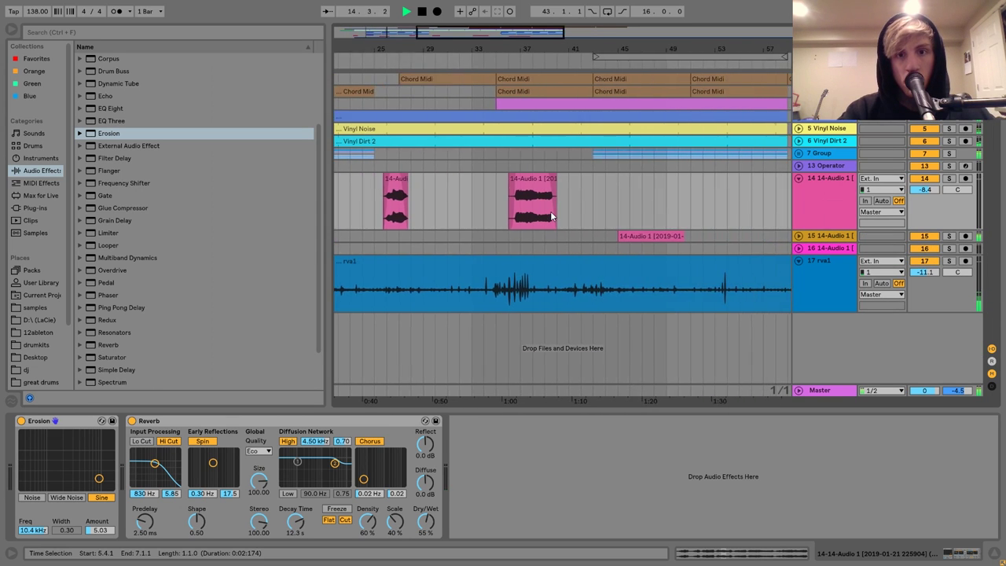
{"action": "scroll", "coordinate": [550, 210], "scroll_direction": "left", "scroll_amount": 6}
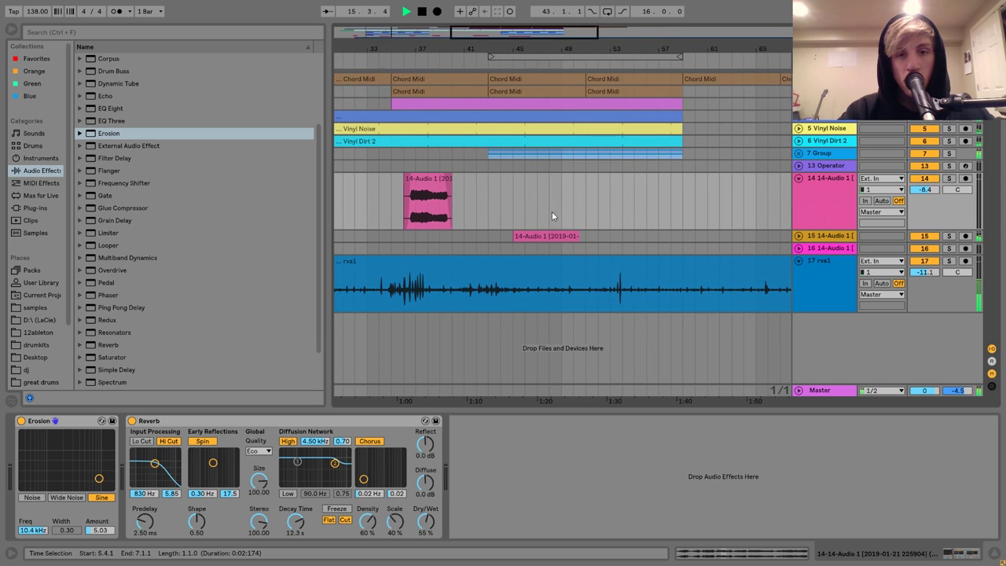
{"action": "left_click", "coordinate": [507, 206]}
{"action": "key", "text": "space"}
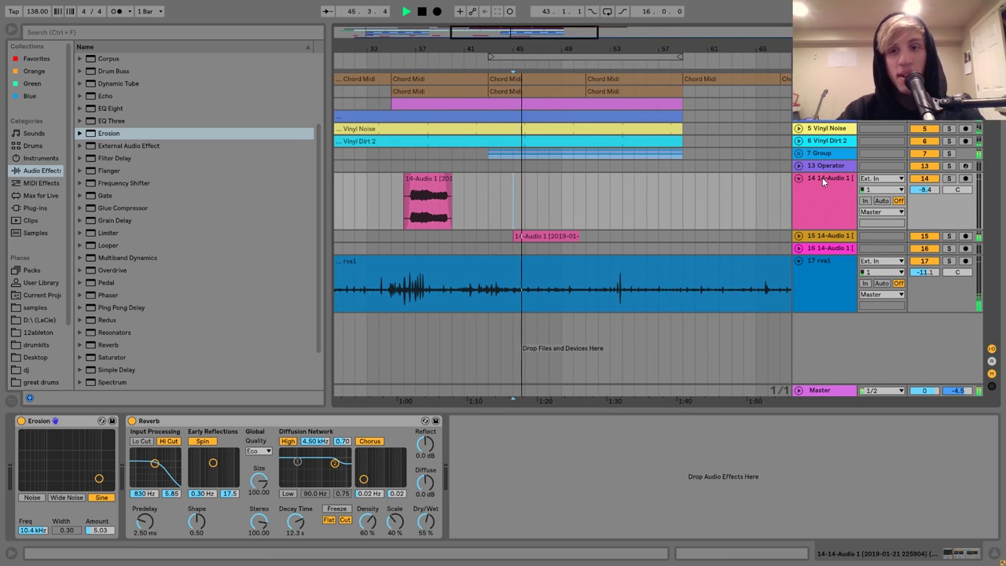
{"action": "left_click", "coordinate": [799, 178]}
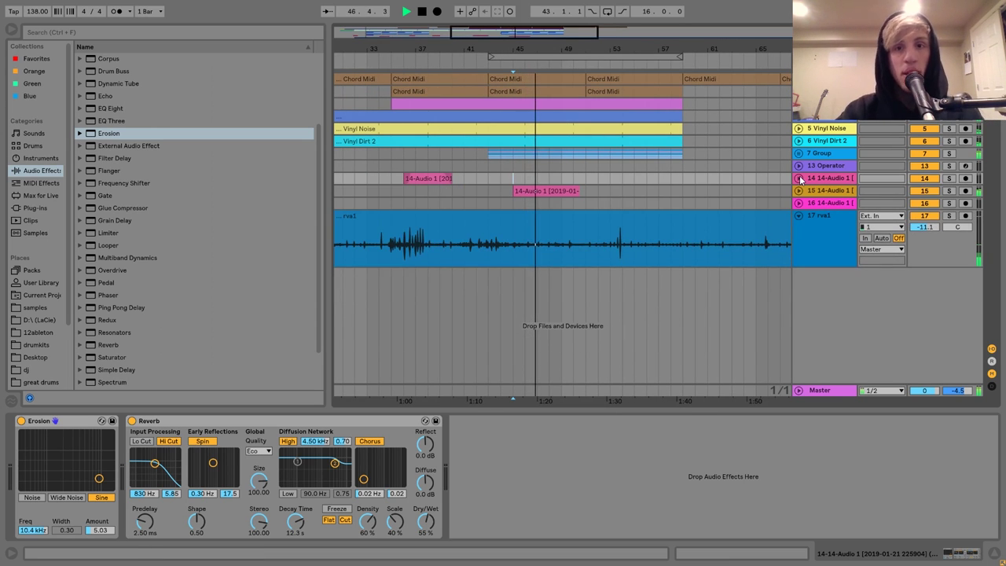
Place a copy of track 15's vocal clip on track 14 beyond the arrangement and trim it to bars 79 to 81
{"action": "left_click_drag", "start_coordinate": [544, 59], "coordinate": [595, 166]}
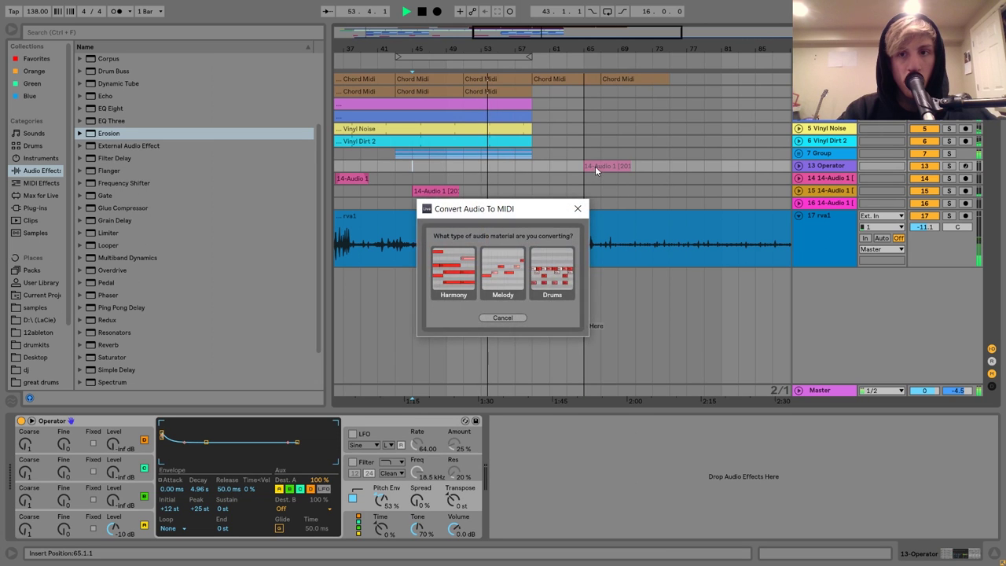
{"action": "left_click", "coordinate": [507, 316]}
{"action": "left_click_drag", "start_coordinate": [431, 189], "coordinate": [642, 185]}
{"action": "left_click", "coordinate": [799, 178]}
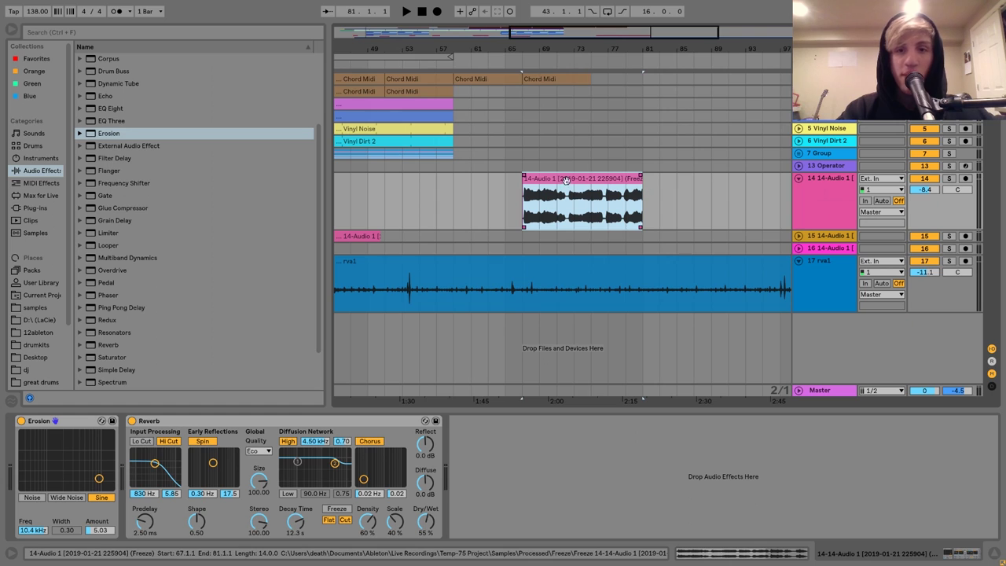
{"action": "left_click_drag", "start_coordinate": [524, 182], "coordinate": [620, 188]}
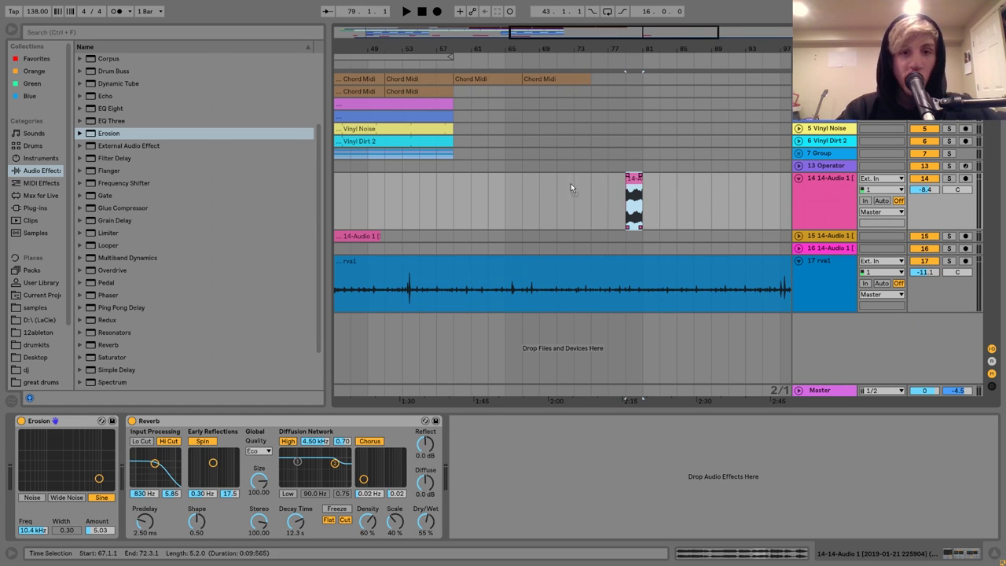
Paste the two-bar vocal piece at bar 53 on track 14 and double its segment BPM to 355.69
{"action": "left_click", "coordinate": [404, 184]}
{"action": "key", "text": "ctrl+v"}
{"action": "double_click", "coordinate": [418, 184]}
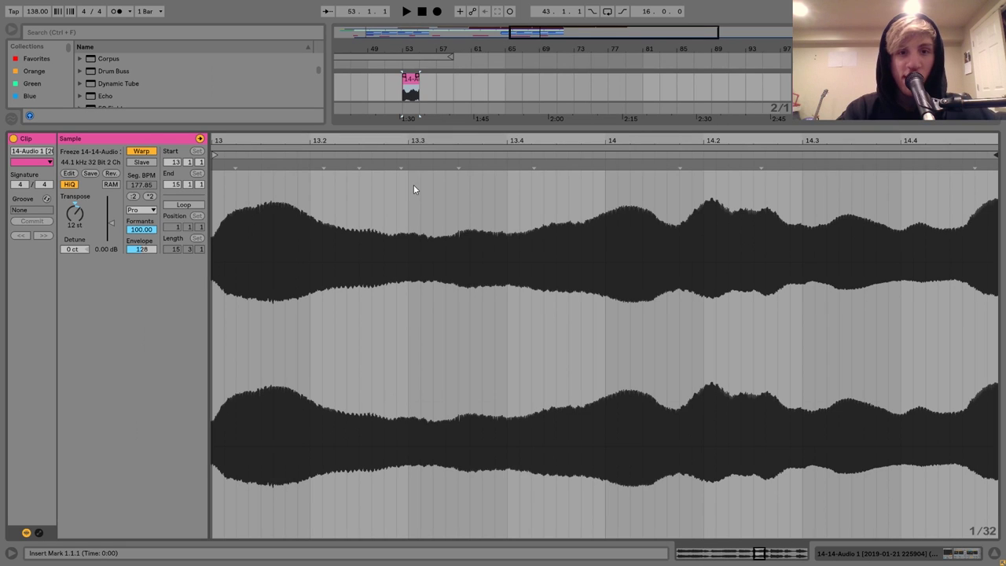
{"action": "left_click", "coordinate": [150, 196]}
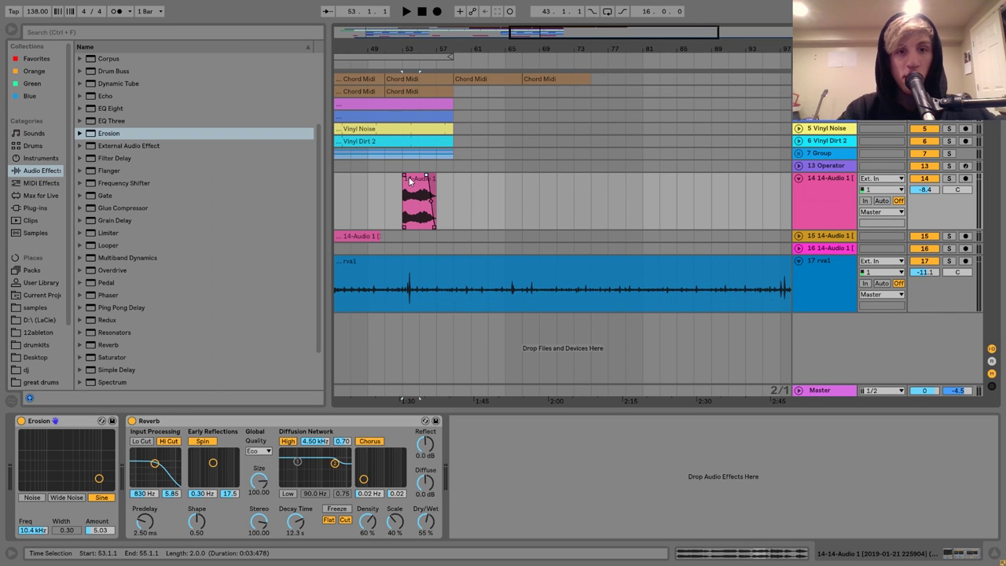
Move the stretched four-bar clip to bar 55 and set its transposition to 0 st
{"action": "left_click_drag", "start_coordinate": [409, 180], "coordinate": [435, 185]}
{"action": "key", "text": "space"}
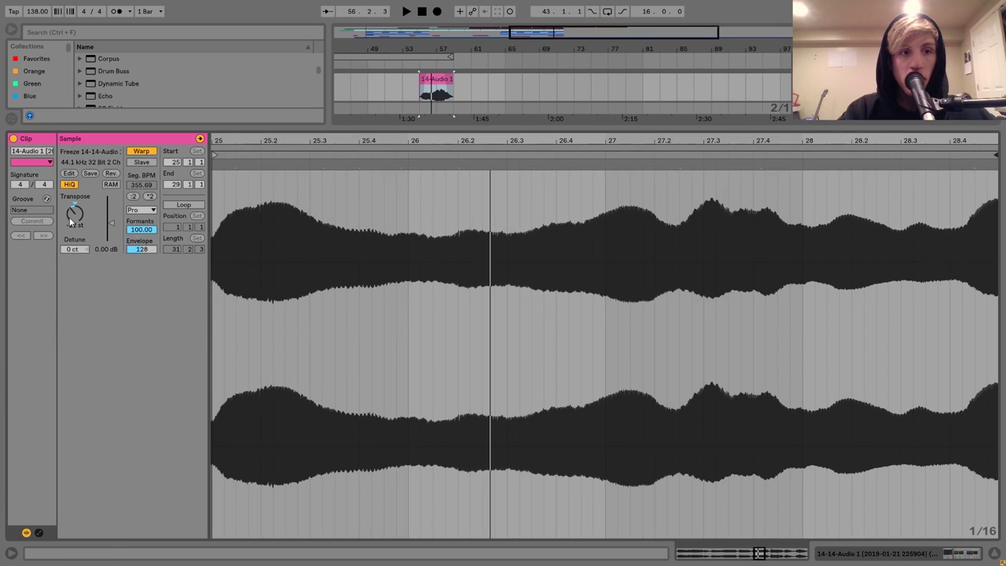
{"action": "key", "text": "space"}
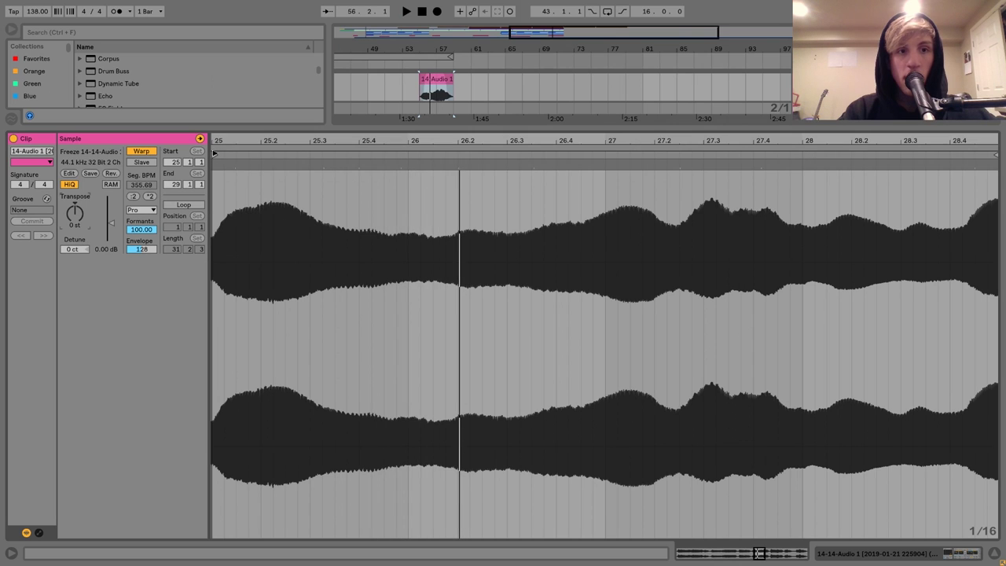
Set the bar 55 clip's sample start to 27.1.1 and extend its end to bar 61
{"action": "left_click_drag", "start_coordinate": [216, 154], "coordinate": [607, 155]}
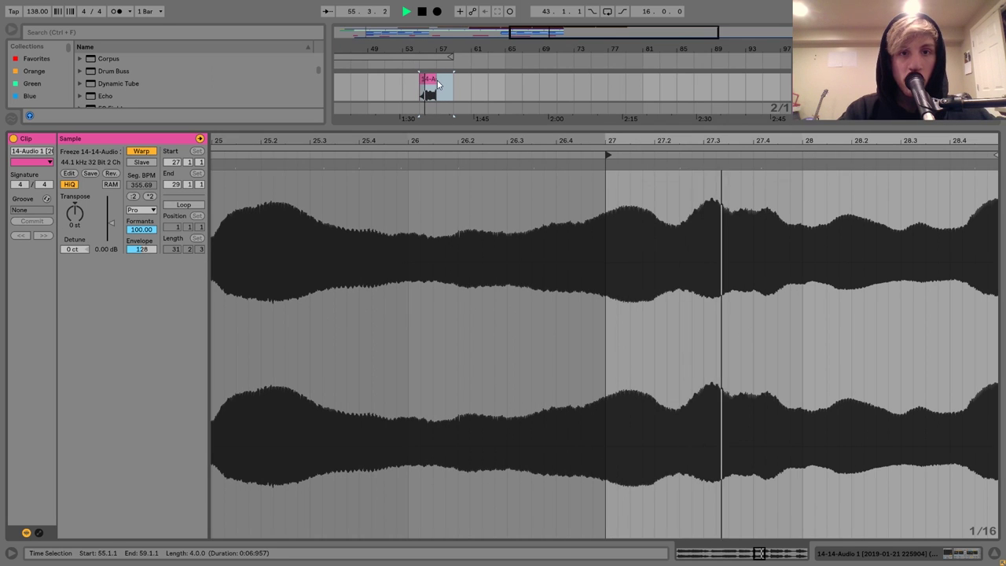
{"action": "mouse_move", "coordinate": [433, 86]}
{"action": "left_mouse_down"}
{"action": "mouse_move", "coordinate": [485, 86]}
{"action": "mouse_move", "coordinate": [439, 86]}
{"action": "mouse_move", "coordinate": [452, 85]}
{"action": "left_mouse_up"}
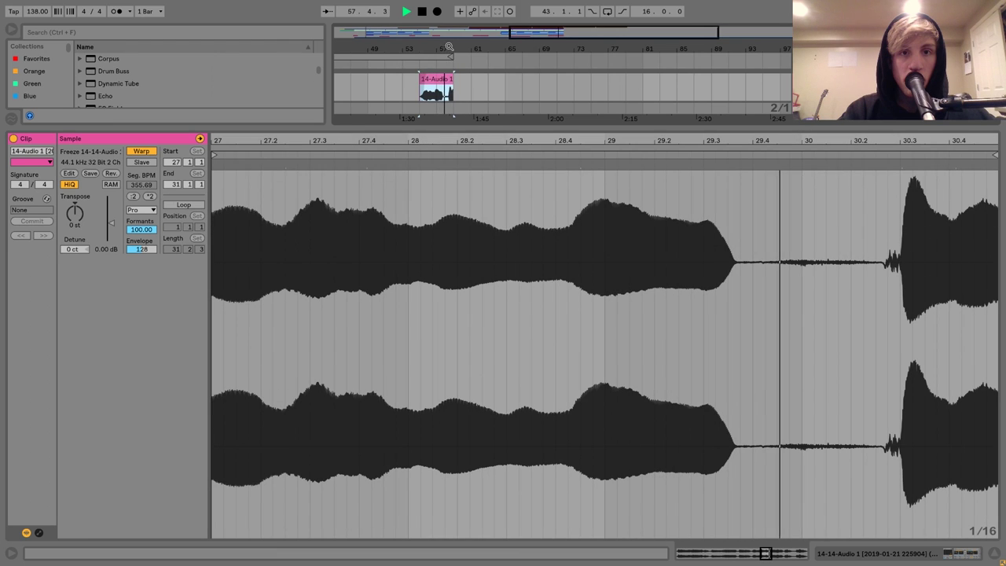
{"action": "scroll", "coordinate": [462, 75], "scroll_direction": "up", "scroll_amount": 2}
{"action": "left_click_drag", "start_coordinate": [462, 76], "coordinate": [488, 76]}
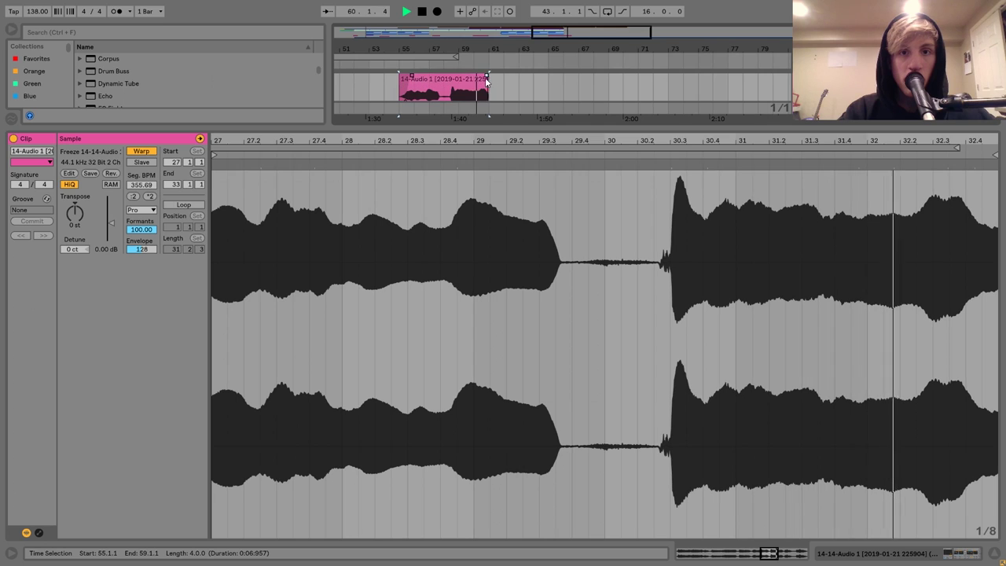
Trim the end of the bar 55 vocal clip on track 14 back to bar 60 and play the passage
{"action": "key", "text": "space"}
{"action": "left_click_drag", "start_coordinate": [481, 80], "coordinate": [473, 79]}
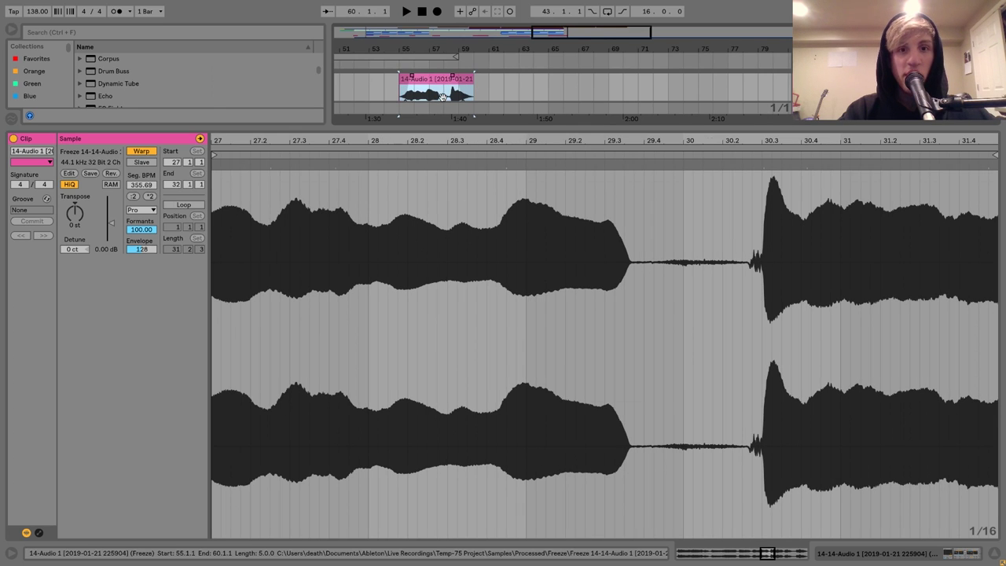
{"action": "key", "text": "space"}
{"action": "key", "text": "shift+Tab"}
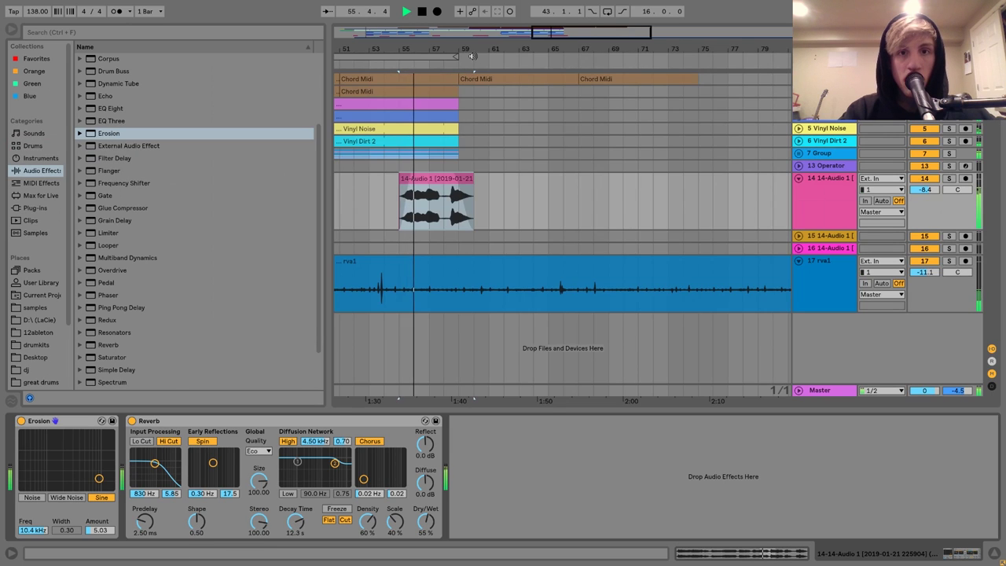
{"action": "key", "text": "plus"}
{"action": "mouse_move", "coordinate": [539, 50]}
{"action": "left_mouse_down"}
{"action": "mouse_move", "coordinate": [539, 89]}
{"action": "mouse_move", "coordinate": [540, 51]}
{"action": "left_mouse_up"}
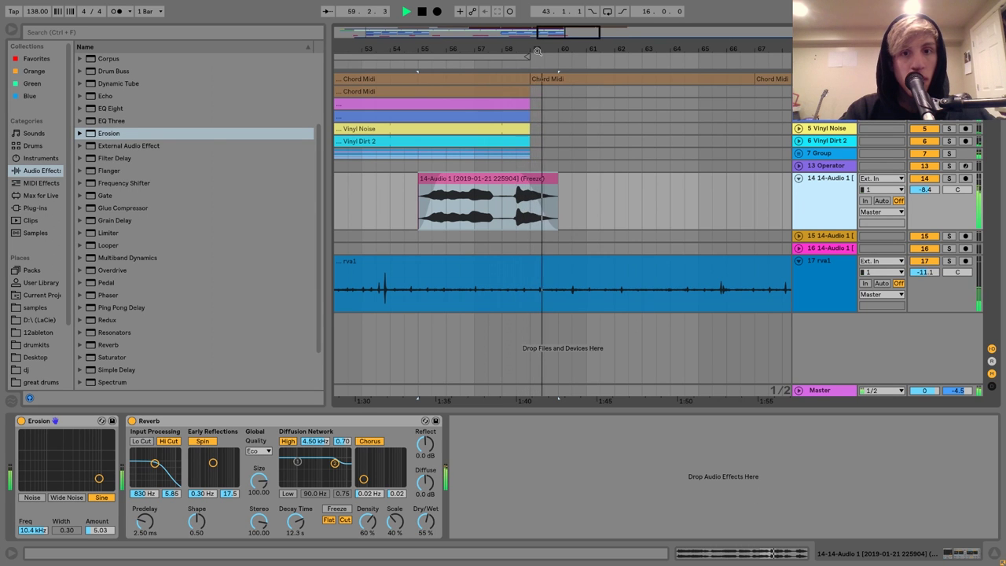
Extend the Vinyl Noise and Vinyl Dirt 2 clips together to bar 75, matching the end of the upper Chord Midi clips
{"action": "mouse_move", "coordinate": [538, 52]}
{"action": "left_mouse_down"}
{"action": "mouse_move", "coordinate": [440, 72]}
{"action": "mouse_move", "coordinate": [515, 71]}
{"action": "mouse_move", "coordinate": [533, 52]}
{"action": "left_mouse_up"}
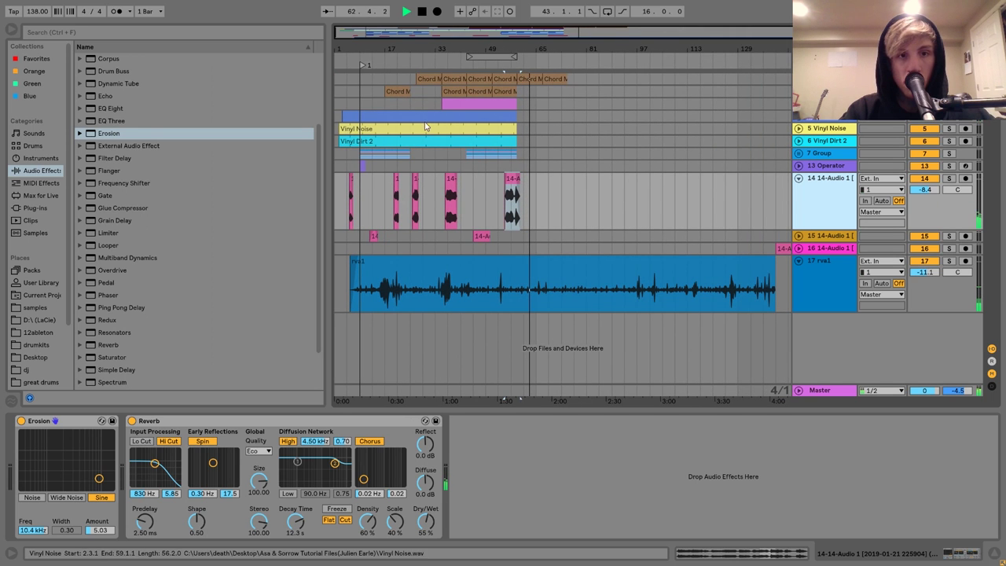
{"action": "mouse_move", "coordinate": [345, 49]}
{"action": "left_mouse_down"}
{"action": "mouse_move", "coordinate": [345, 58]}
{"action": "mouse_move", "coordinate": [341, 44]}
{"action": "left_mouse_up"}
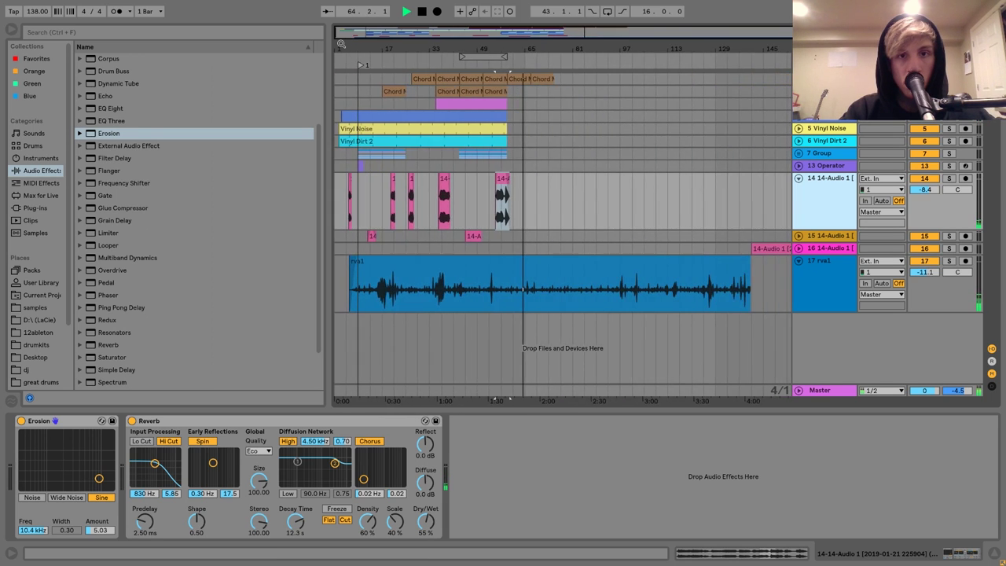
{"action": "left_click", "coordinate": [491, 92]}
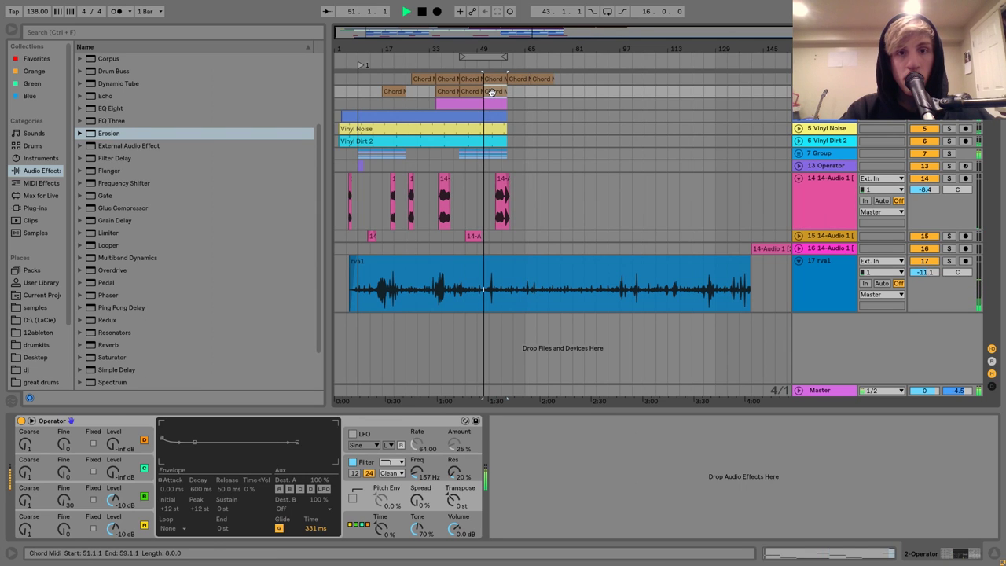
{"action": "left_click", "coordinate": [503, 128]}
{"action": "left_click", "coordinate": [504, 140]}
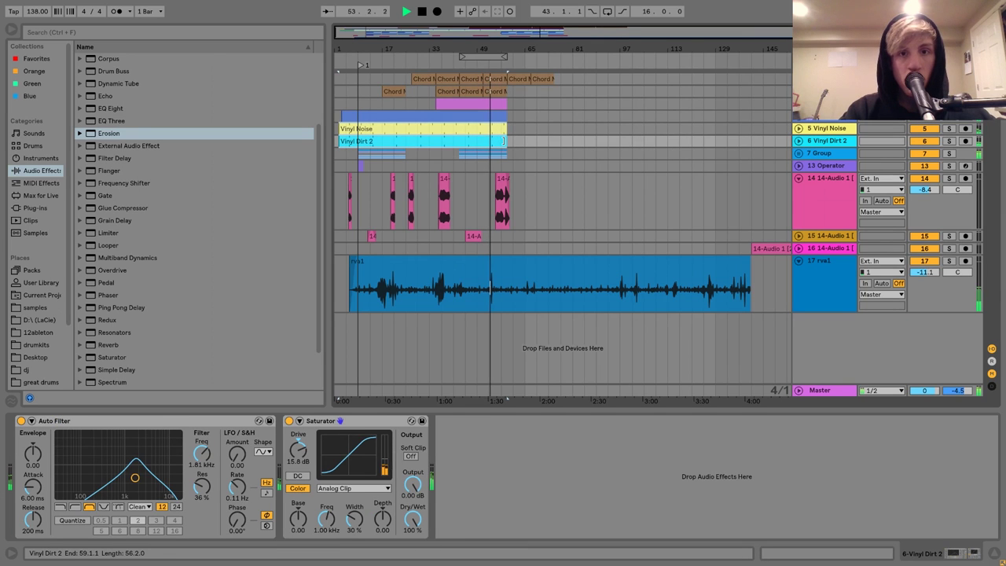
{"action": "left_click_drag", "start_coordinate": [503, 141], "coordinate": [555, 141]}
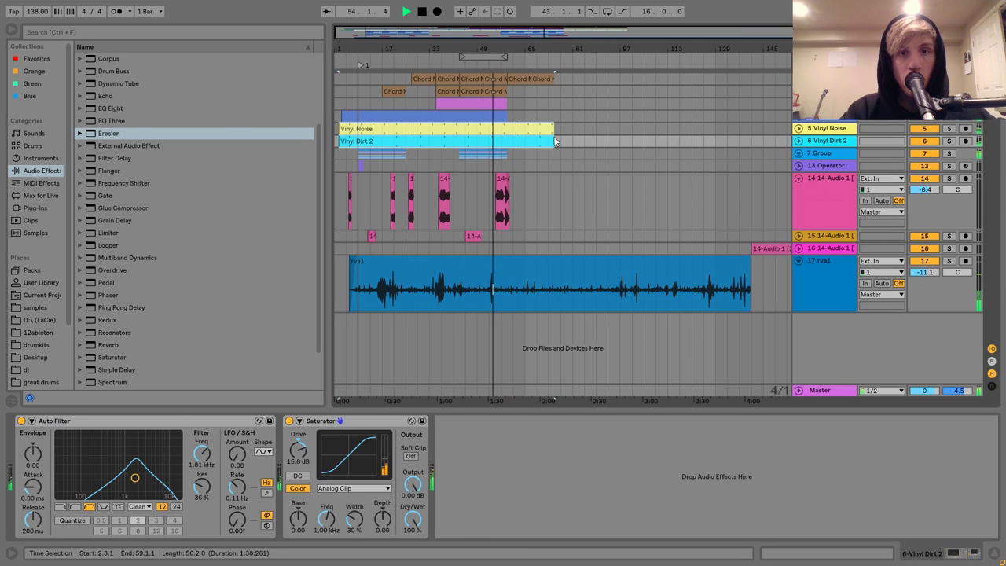
Extend the clips on tracks 3 and 4 to bar 75 and lengthen track 3's A#3 note to fill its clip
{"action": "left_click", "coordinate": [510, 108]}
{"action": "scroll", "coordinate": [559, 108], "scroll_direction": "up", "scroll_amount": 1}
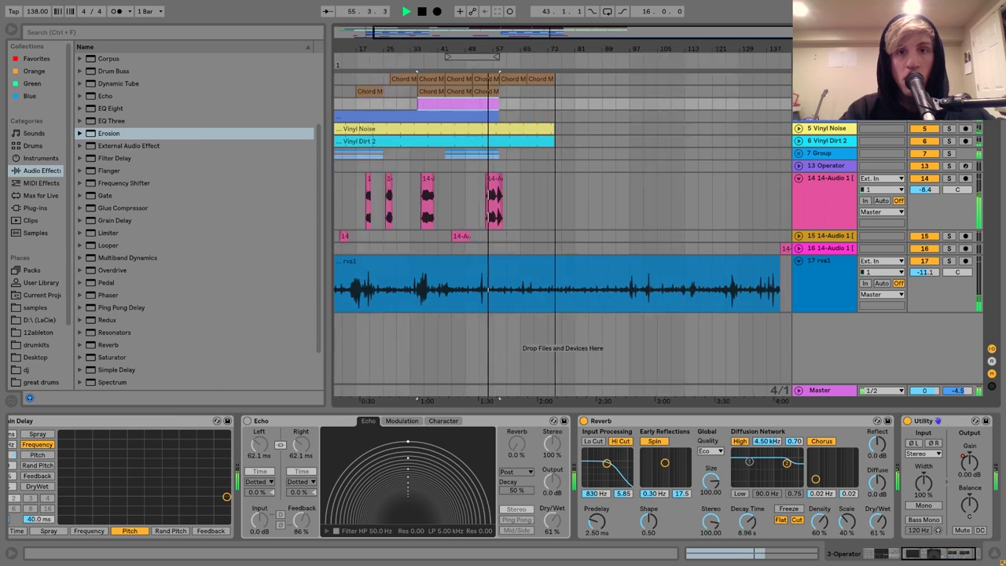
{"action": "scroll", "coordinate": [552, 117], "scroll_direction": "up", "scroll_amount": 1}
{"action": "left_click_drag", "start_coordinate": [552, 117], "coordinate": [449, 104]}
{"action": "key", "text": "ctrl+j"}
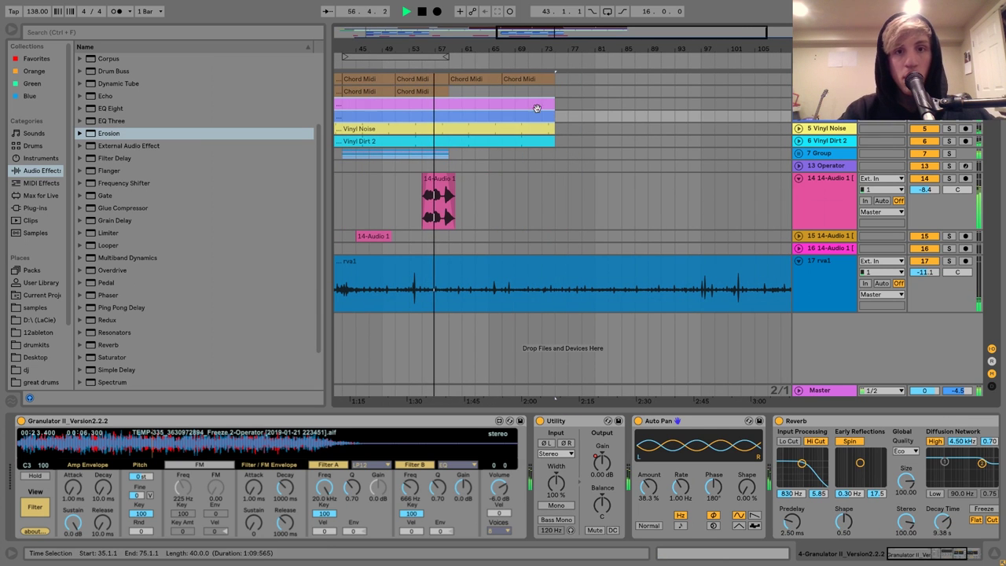
{"action": "double_click", "coordinate": [537, 107]}
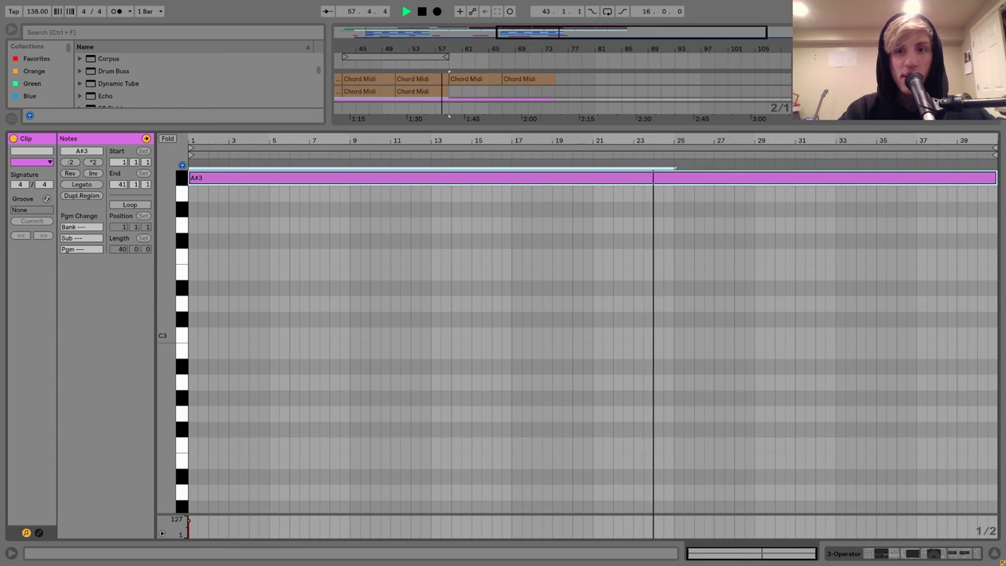
{"action": "key", "text": "shift+Tab"}
Make track 4's Granulator part one continuous clip from 3.3.1 to bar 75 and apply Legato to its C3 note
{"action": "double_click", "coordinate": [505, 113]}
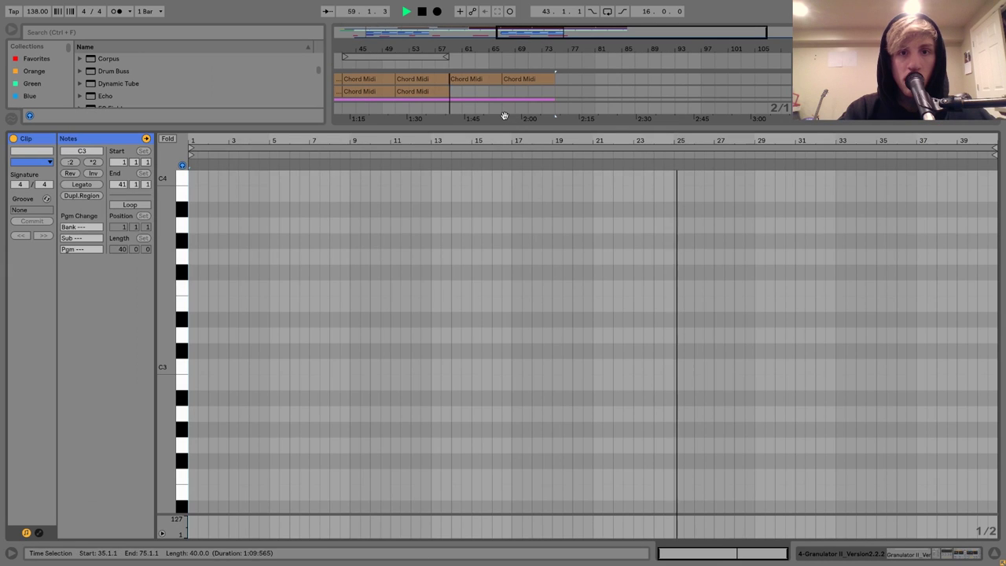
{"action": "left_click", "coordinate": [237, 240]}
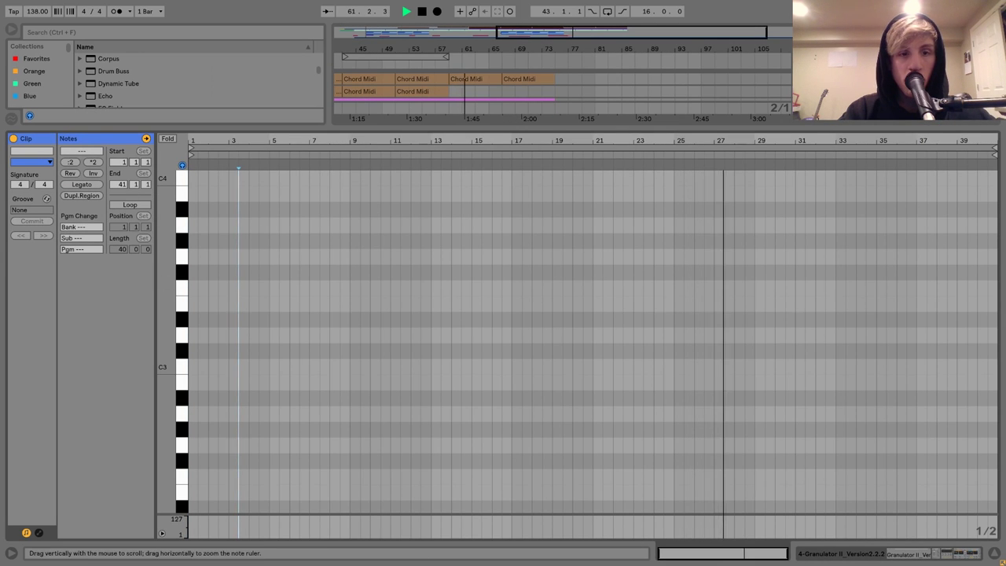
{"action": "left_click_drag", "start_coordinate": [182, 314], "coordinate": [181, 436]}
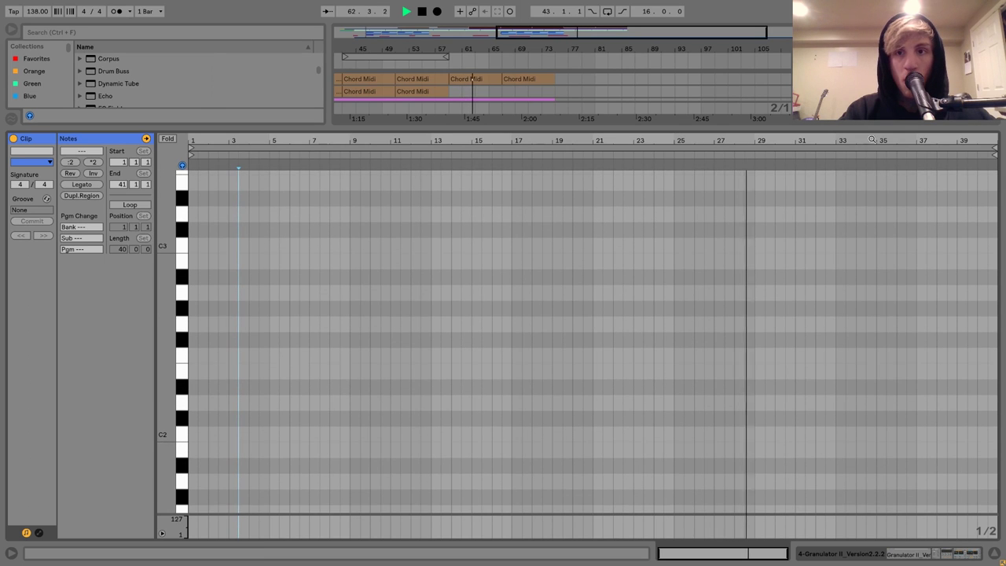
{"action": "key", "text": "ctrl+alt+e"}
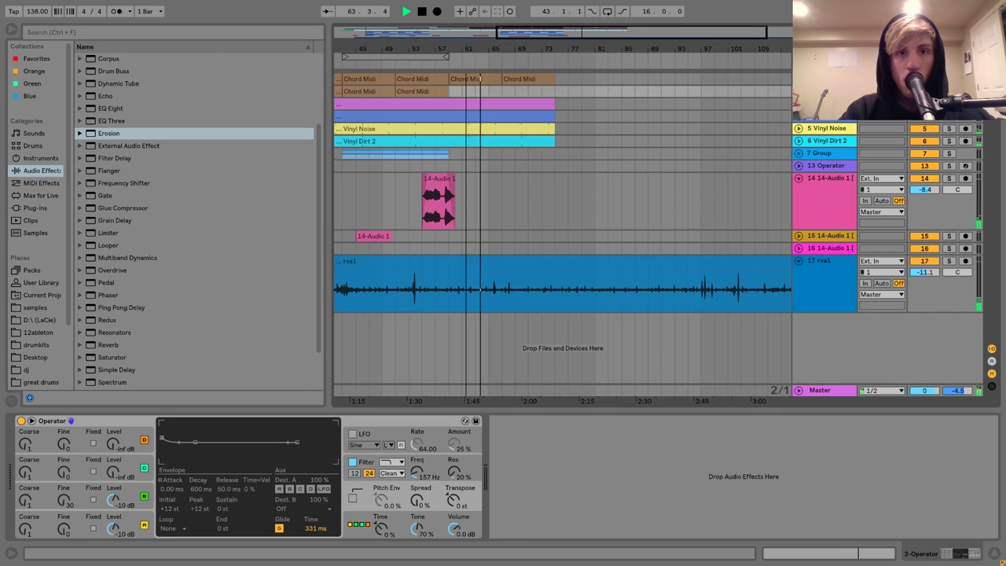
{"action": "key", "text": "minus"}
{"action": "left_click", "coordinate": [424, 112]}
{"action": "key", "text": "space"}
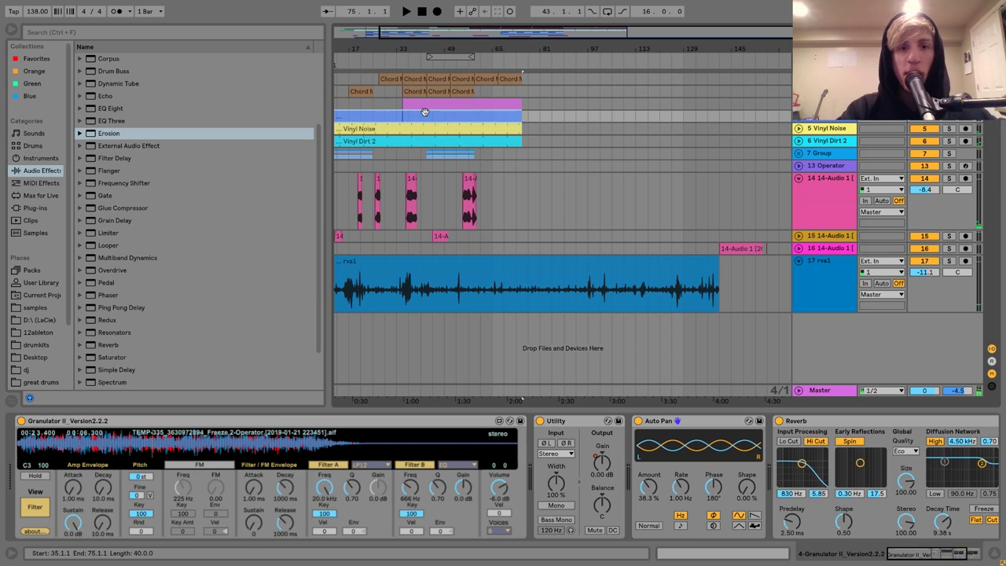
{"action": "double_click", "coordinate": [424, 111]}
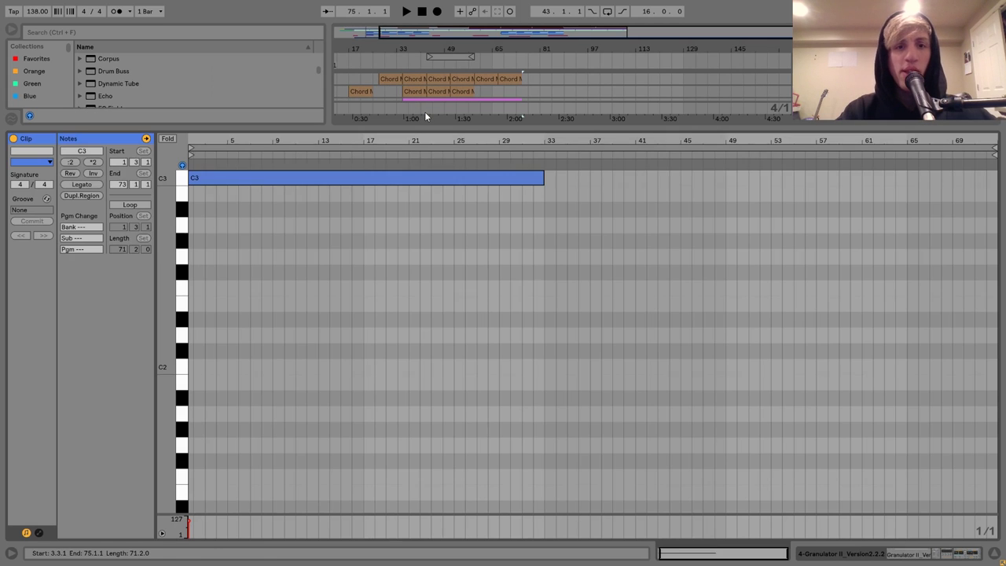
{"action": "left_click", "coordinate": [83, 184]}
{"action": "left_click", "coordinate": [801, 124]}
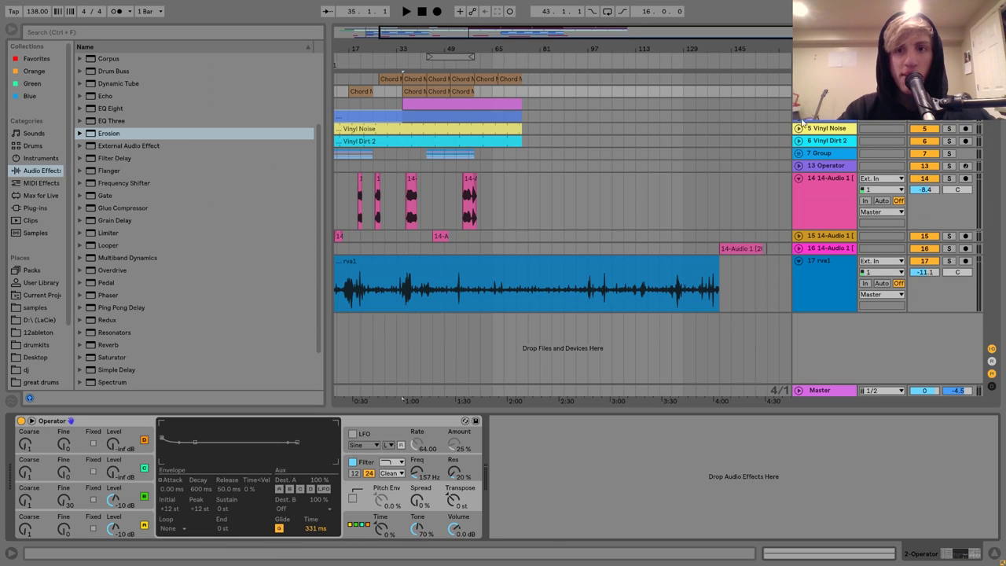
Unfold track 4 in the arrangement and show the automation lane for its Utility gain
{"action": "left_click", "coordinate": [799, 120]}
{"action": "left_click_drag", "start_coordinate": [482, 45], "coordinate": [635, 73]}
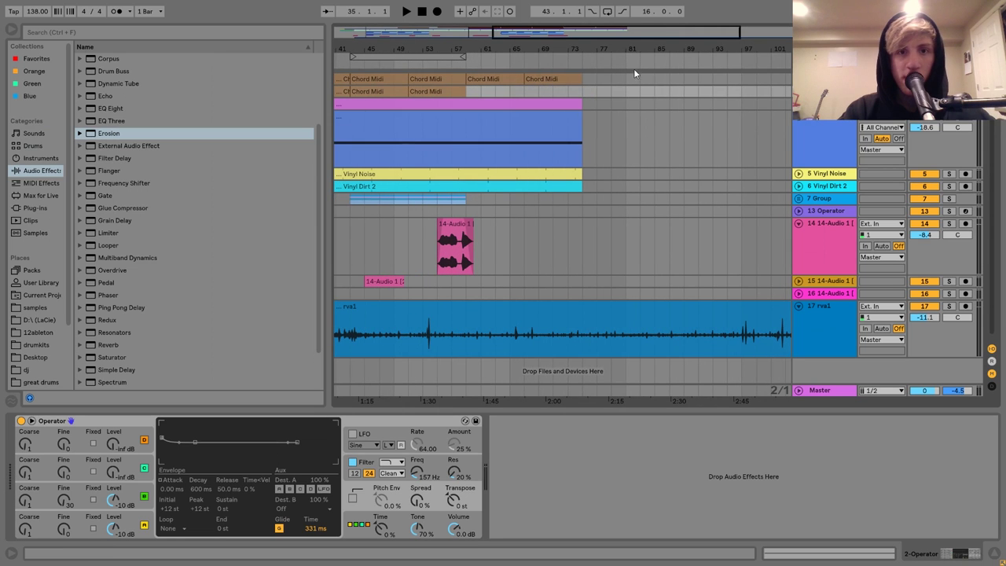
{"action": "left_click", "coordinate": [818, 123]}
{"action": "key", "text": "a"}
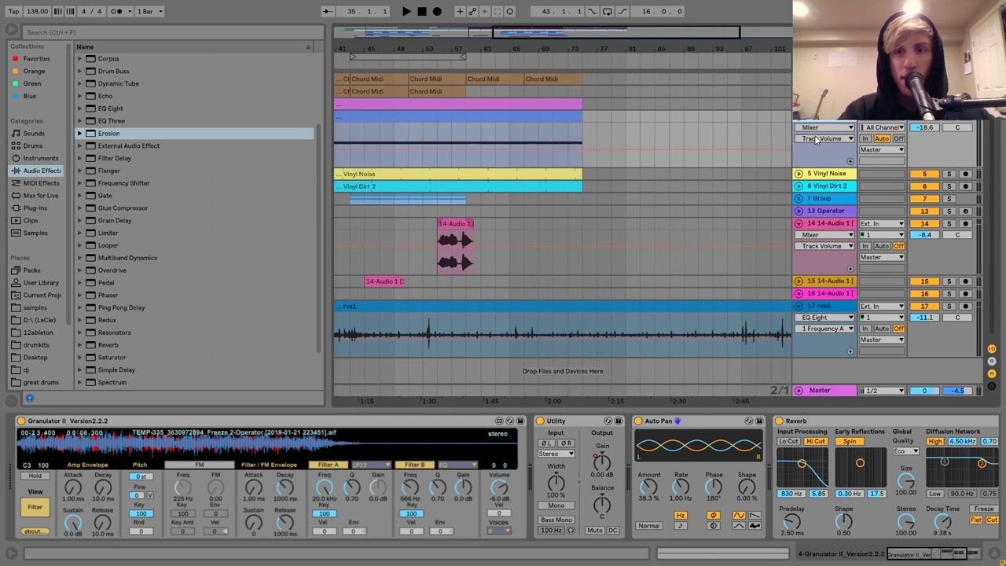
{"action": "left_click", "coordinate": [813, 139]}
{"action": "left_click", "coordinate": [821, 127]}
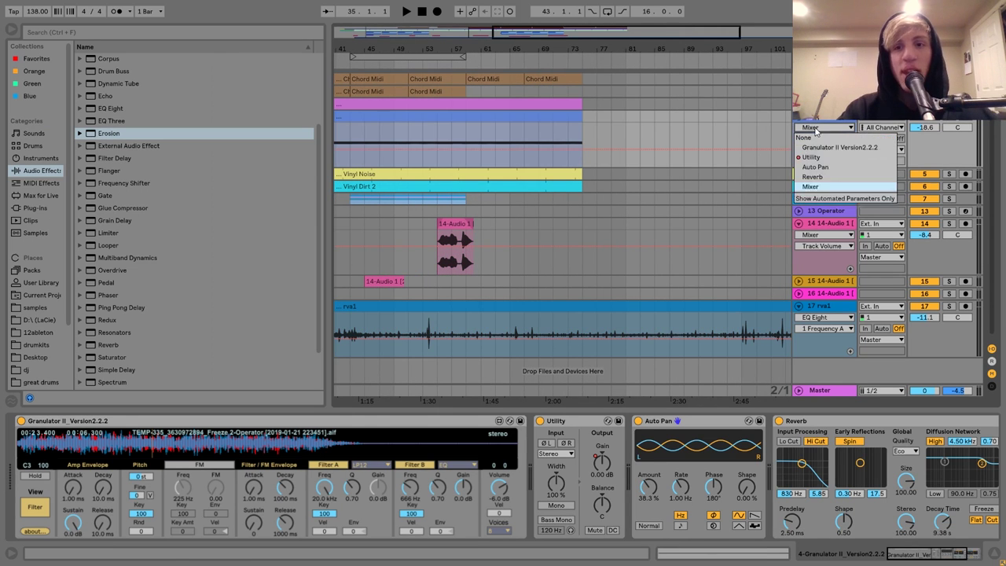
{"action": "left_click", "coordinate": [817, 163]}
Fade track 4's Utility gain from 0 dB at bar 59 to -inf dB at bar 71, and shorten its clip to bar 71
{"action": "left_click", "coordinate": [466, 157]}
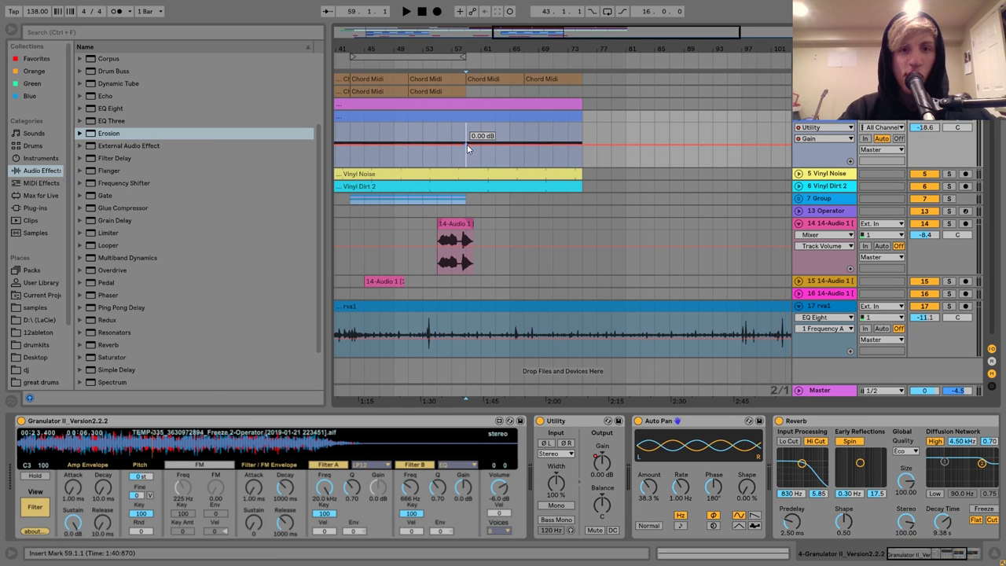
{"action": "left_click", "coordinate": [466, 144]}
{"action": "mouse_move", "coordinate": [553, 143]}
{"action": "left_mouse_down"}
{"action": "mouse_move", "coordinate": [580, 165]}
{"action": "mouse_move", "coordinate": [552, 165]}
{"action": "left_mouse_up"}
{"action": "key", "text": "space"}
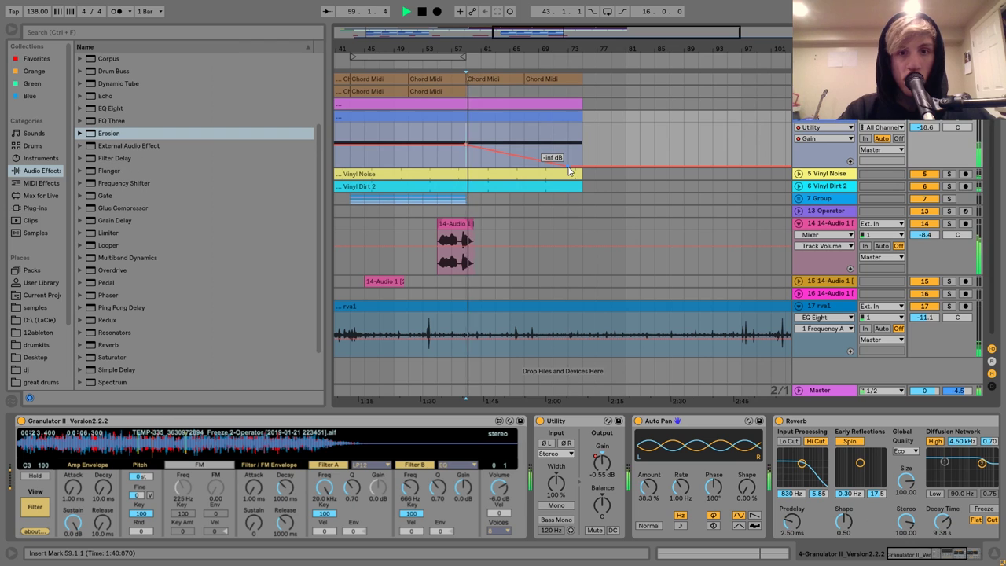
{"action": "left_click_drag", "start_coordinate": [578, 114], "coordinate": [553, 114]}
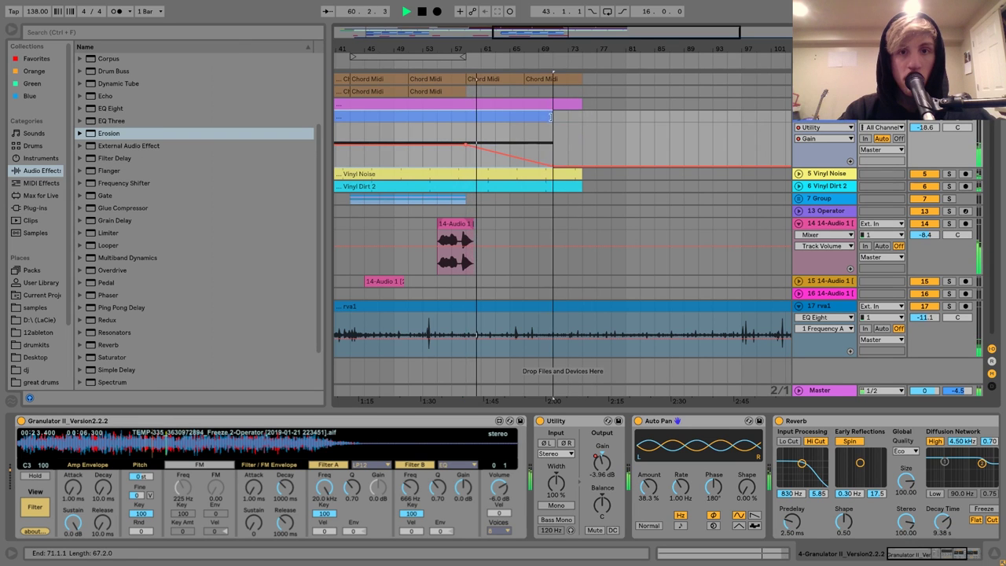
Automate track 3's Utility gain to fade down from about bar 64 to the clip's end at bar 75
{"action": "left_click", "coordinate": [793, 106]}
{"action": "left_click", "coordinate": [818, 173]}
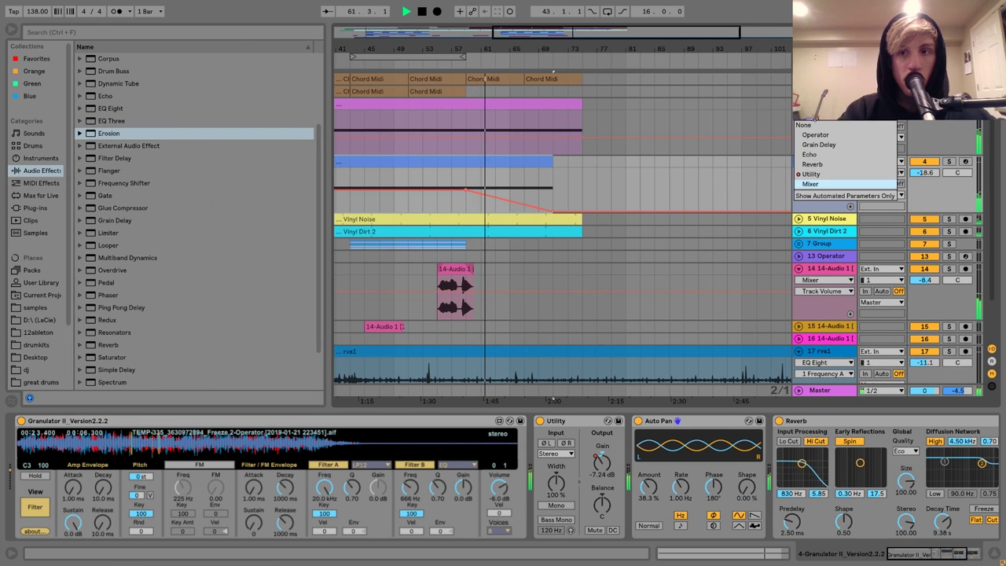
{"action": "left_click", "coordinate": [817, 174]}
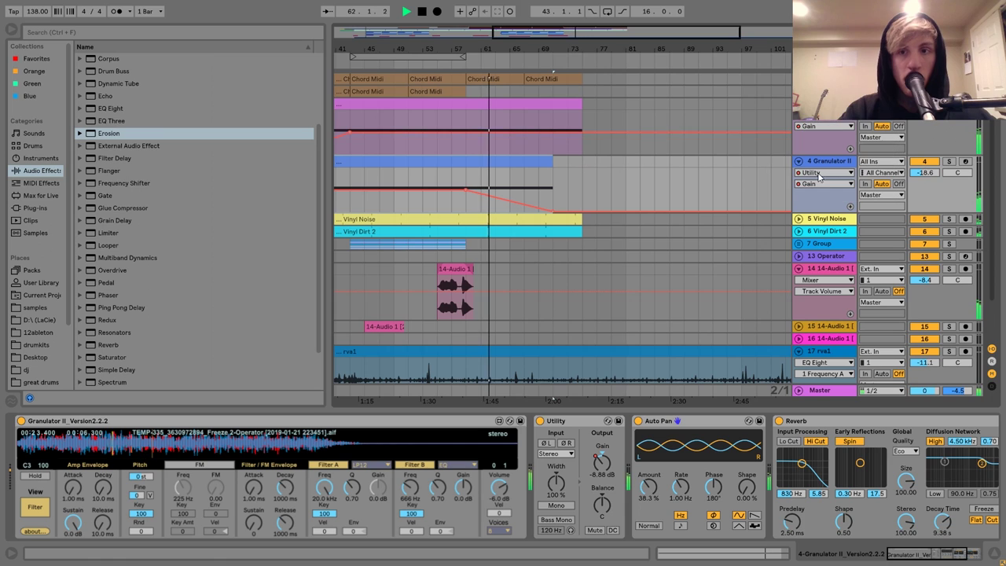
{"action": "left_click", "coordinate": [503, 131]}
{"action": "left_click_drag", "start_coordinate": [578, 132], "coordinate": [582, 147]}
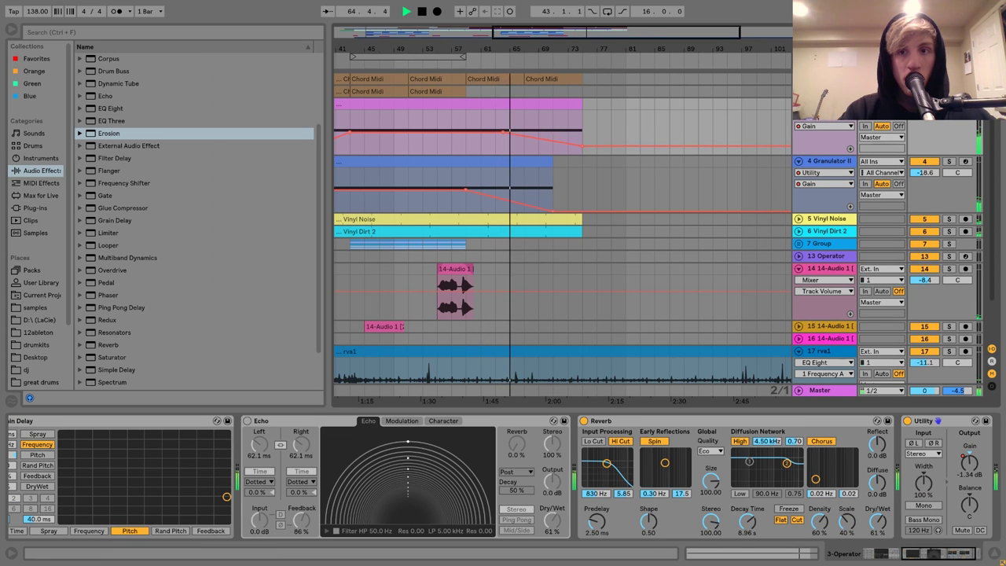
{"action": "key", "text": "u"}
Shorten the rva1 clip to end just before bar 77 and delete the leftover audio track 16
{"action": "left_click_drag", "start_coordinate": [504, 49], "coordinate": [363, 29]}
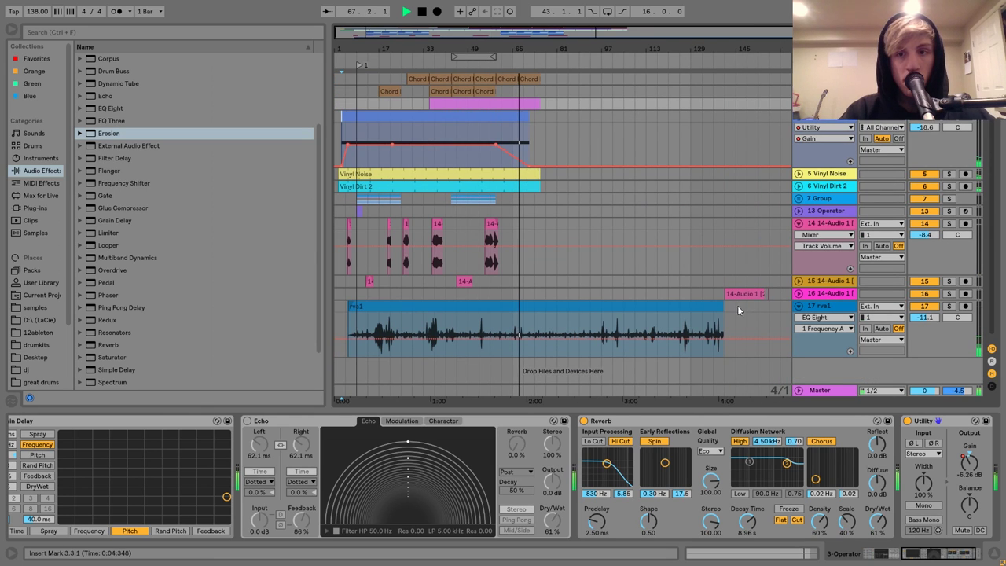
{"action": "left_click_drag", "start_coordinate": [719, 303], "coordinate": [542, 304]}
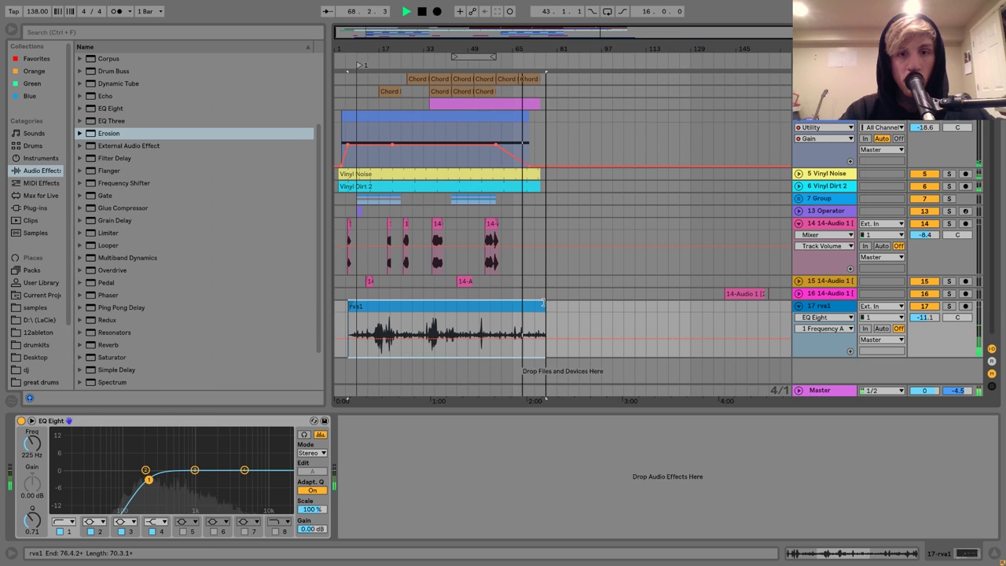
{"action": "left_click", "coordinate": [831, 292]}
{"action": "key", "text": "Delete"}
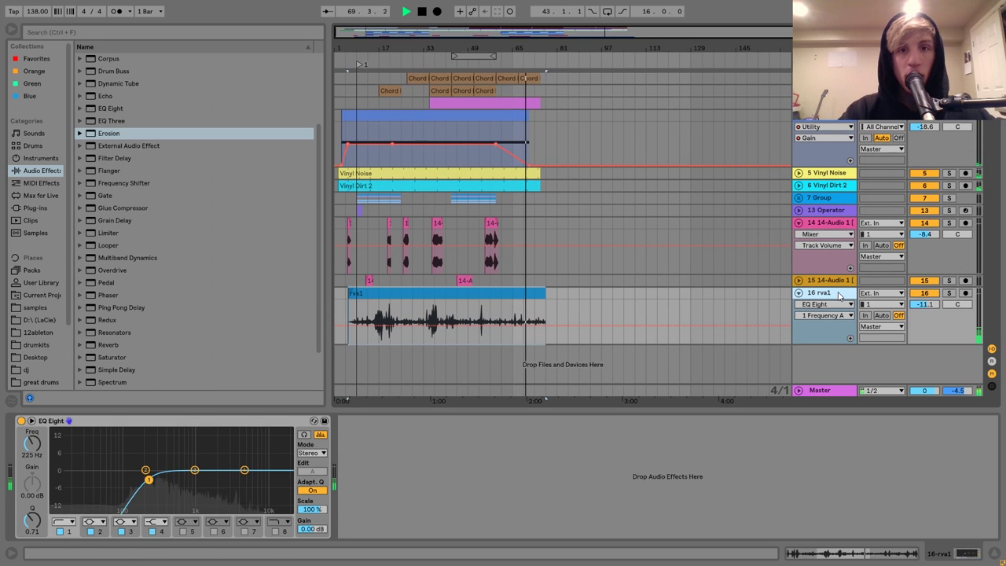
Play the arrangement from bar 35 and display the Vinyl Noise track's effects
{"action": "left_click_drag", "start_coordinate": [548, 40], "coordinate": [535, 93]}
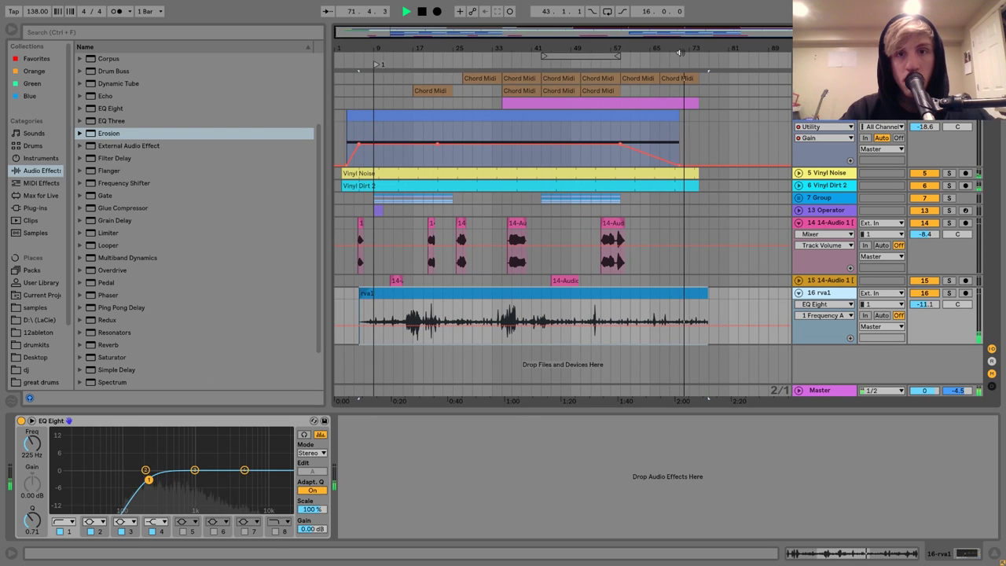
{"action": "left_click", "coordinate": [524, 91]}
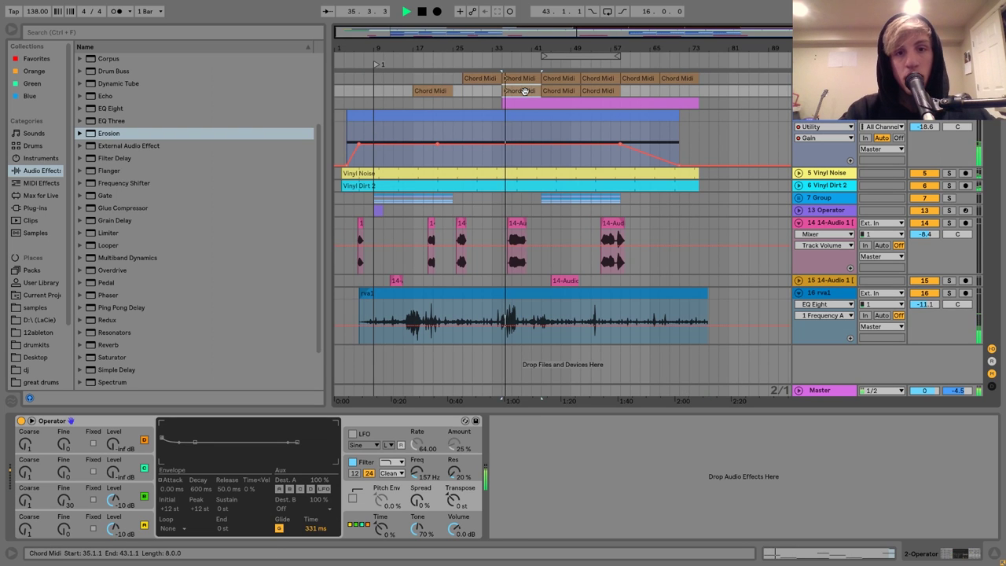
{"action": "left_click", "coordinate": [531, 96]}
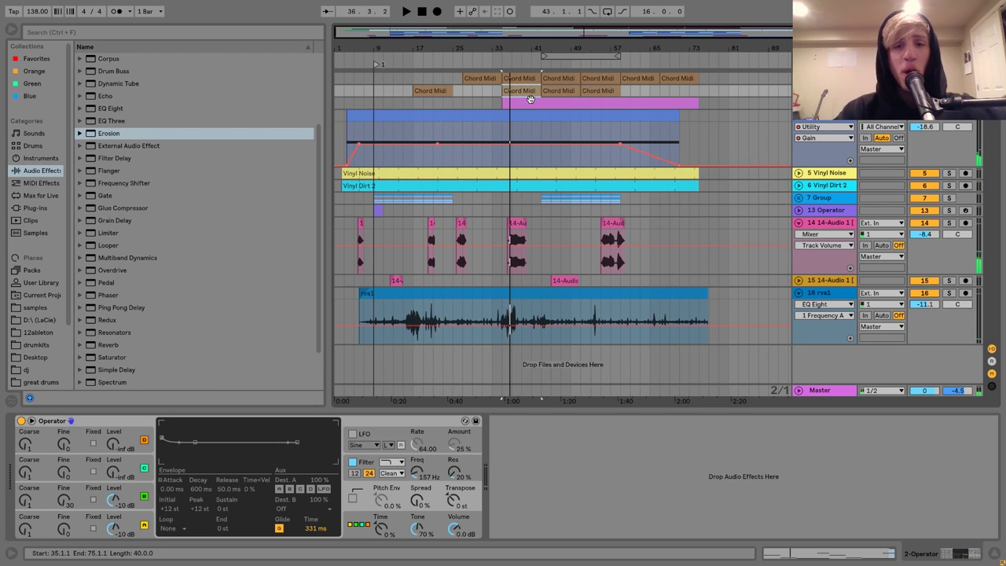
{"action": "left_click", "coordinate": [530, 93]}
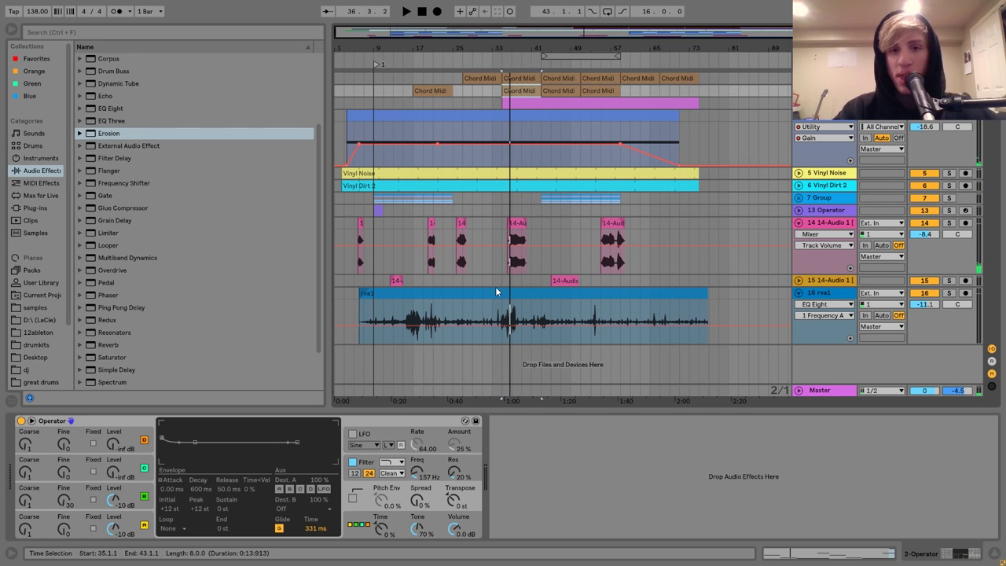
{"action": "left_click", "coordinate": [826, 174]}
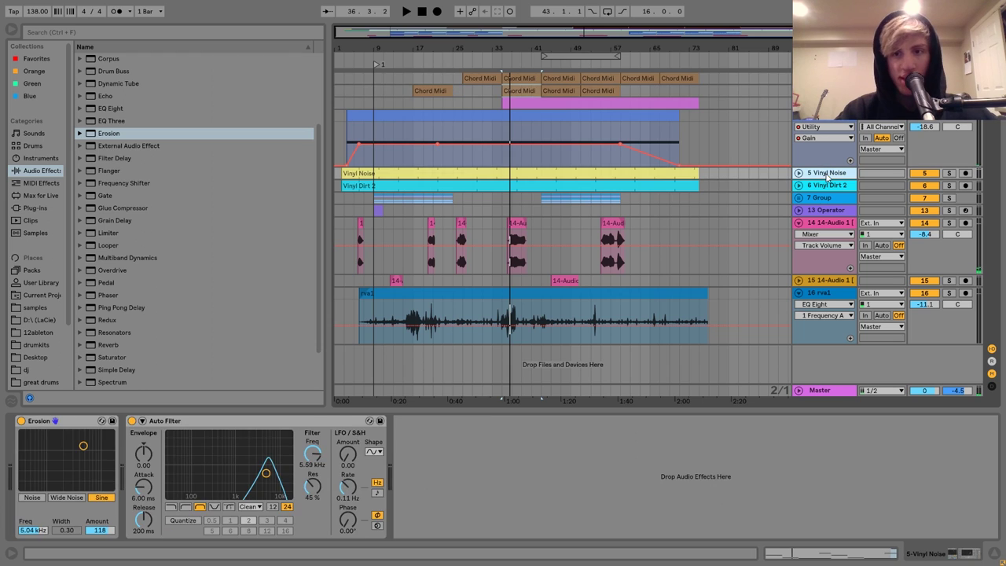
Move the Vinyl Noise and Vinyl Dirt 2 tracks below the rva1 track at the end of the arrangement
{"action": "left_click", "coordinate": [829, 185]}
{"action": "left_click", "coordinate": [826, 174]}
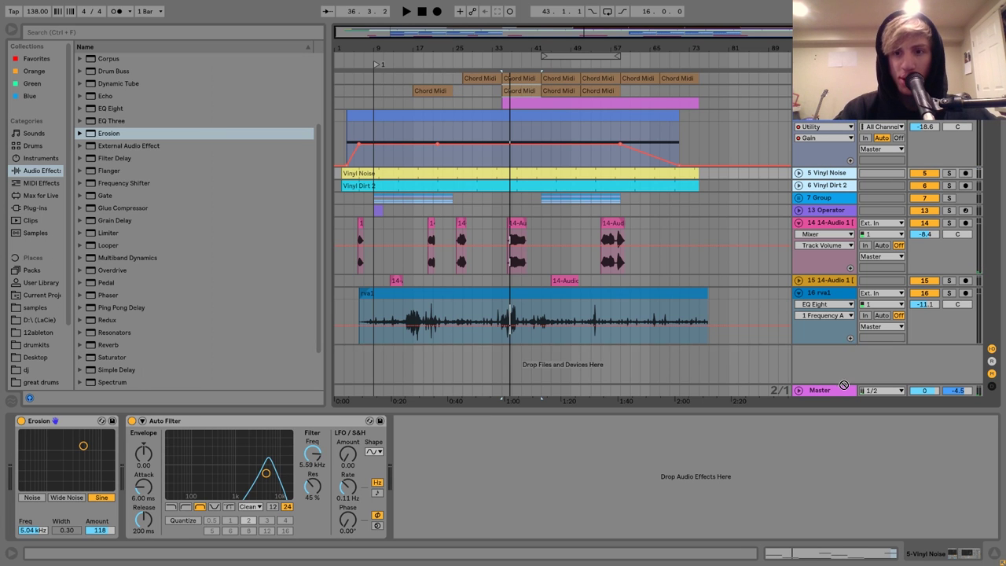
{"action": "left_click_drag", "start_coordinate": [841, 355], "coordinate": [838, 353]}
Group the rva1, Vinyl Noise and Vinyl Dirt 2 tracks and name the group "Noise Group"
{"action": "left_click", "coordinate": [827, 269]}
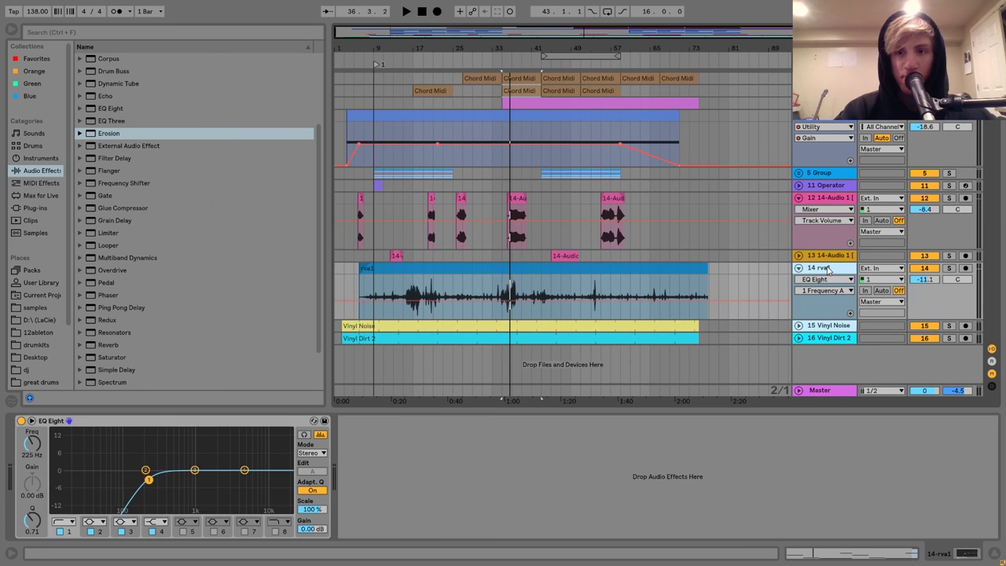
{"action": "left_click", "coordinate": [827, 333], "text": "shift"}
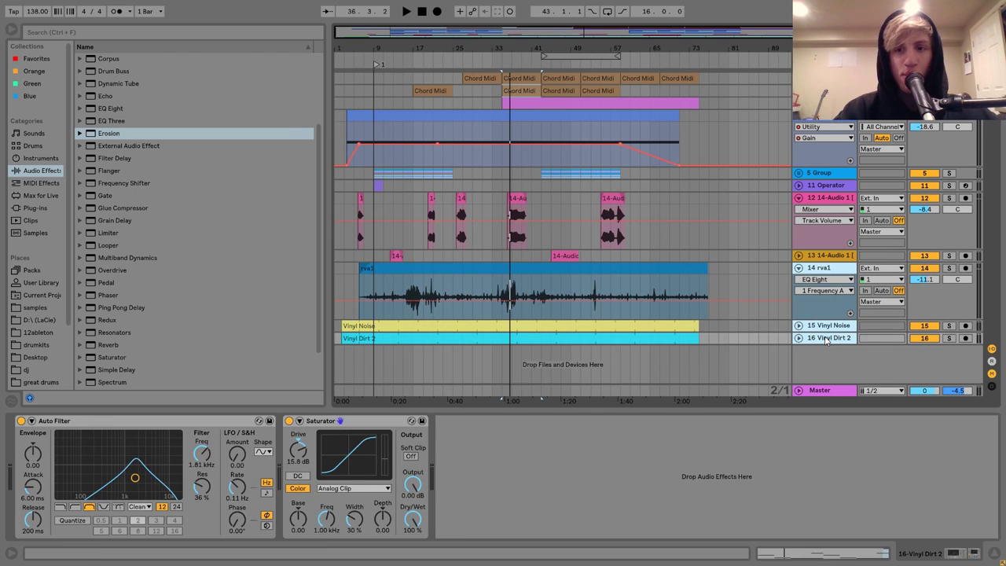
{"action": "key", "text": "ctrl+g"}
{"action": "double_click", "coordinate": [822, 269]}
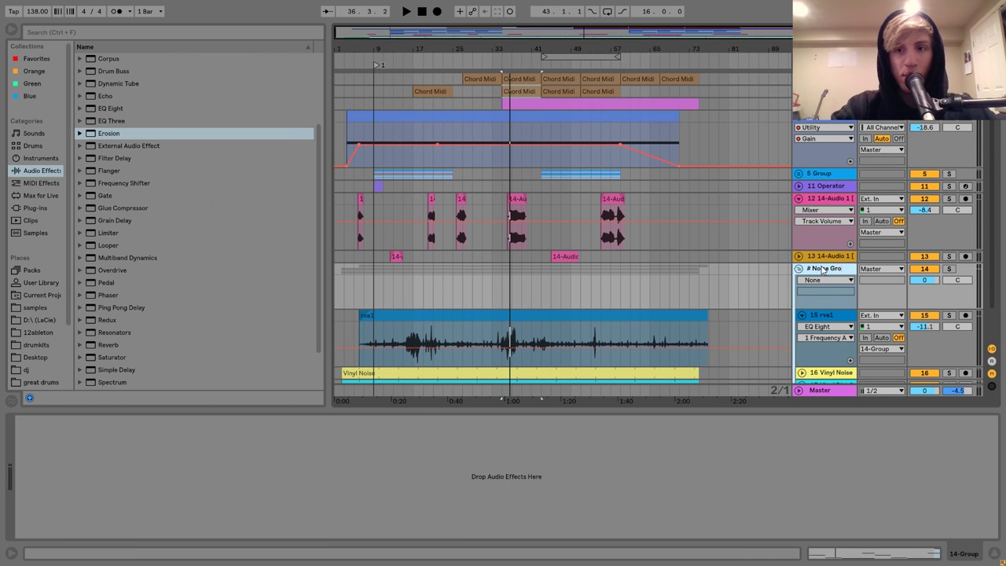
{"action": "type", "text": "# Noise Group"}
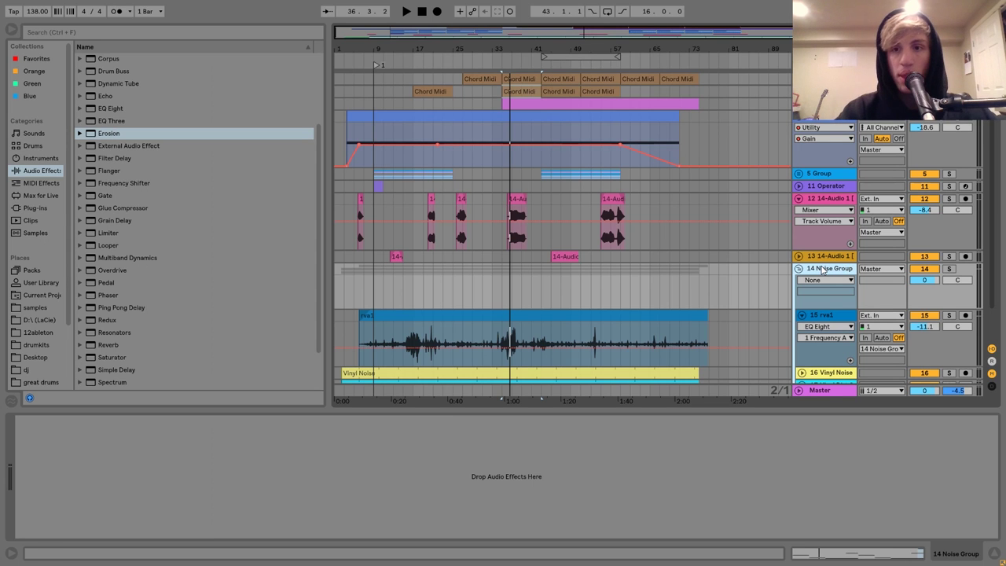
Group the two 14-Audio vocal tracks and name the group "vocal group"
{"action": "left_click", "coordinate": [822, 257]}
{"action": "left_click", "coordinate": [823, 199]}
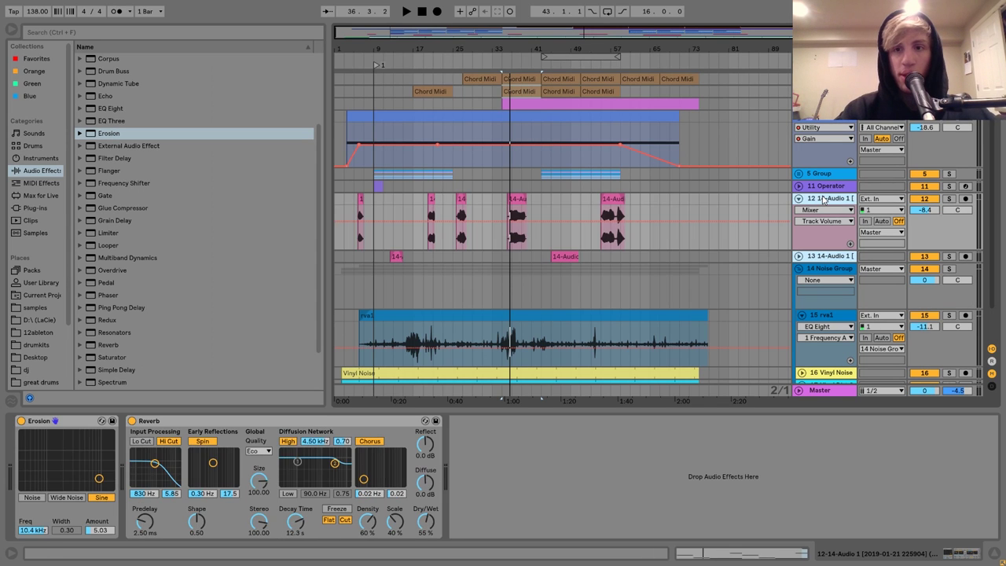
{"action": "key", "text": "ctrl+g"}
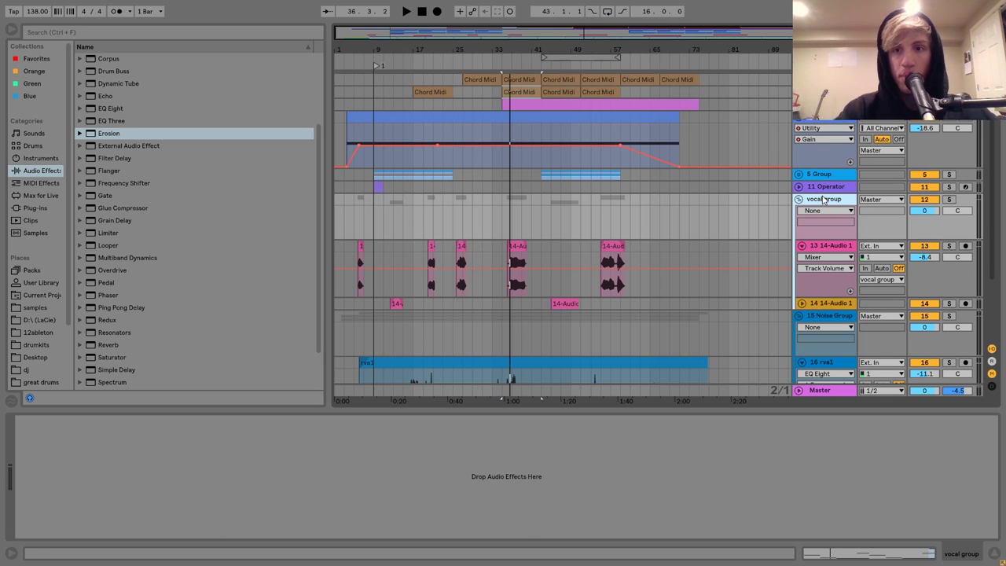
Move the Operator track with the bar 9 clip beneath the Chord Midi Operator track and group both as "Bass Group"
{"action": "left_click", "coordinate": [820, 187]}
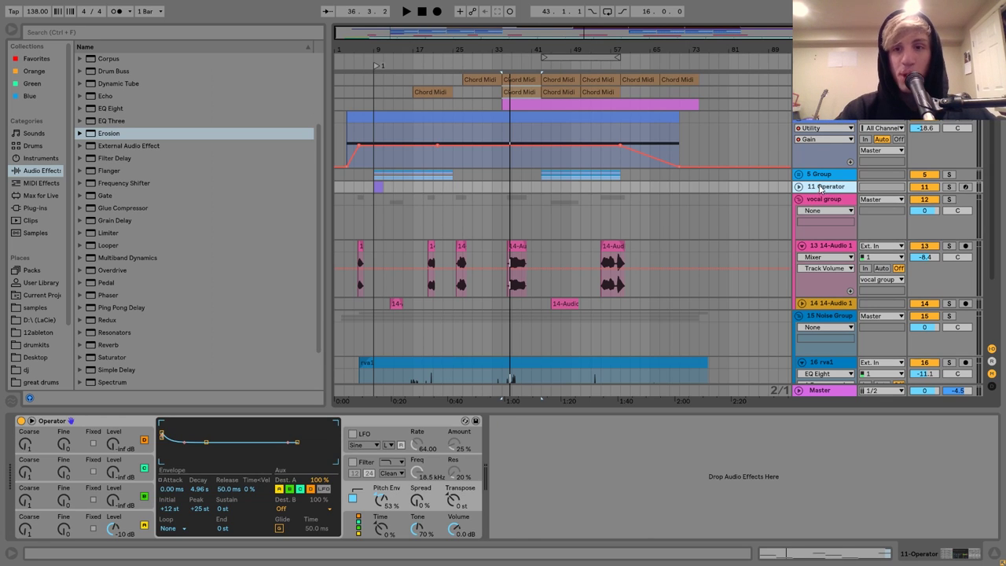
{"action": "key", "text": "space"}
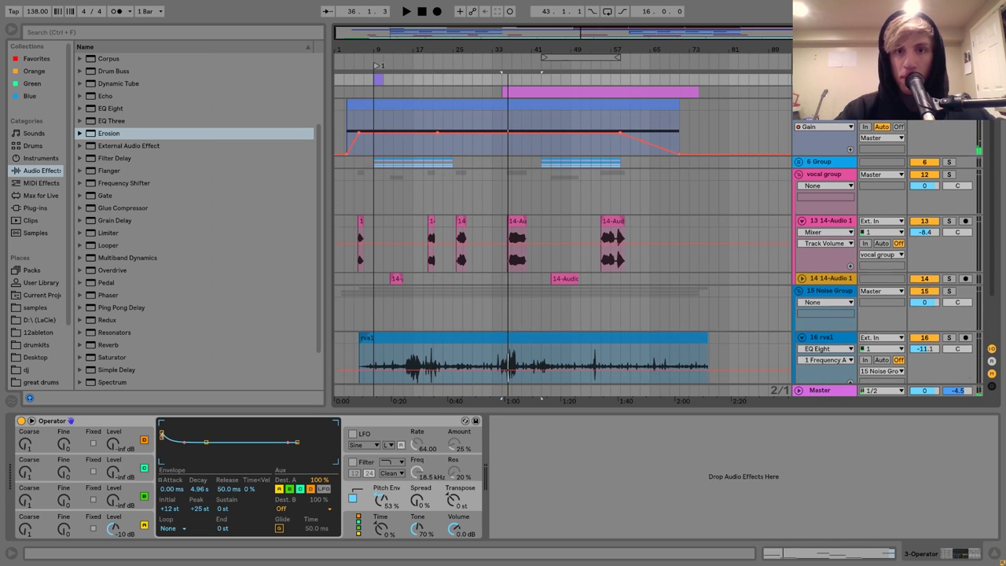
{"action": "key", "text": "ctrl+g"}
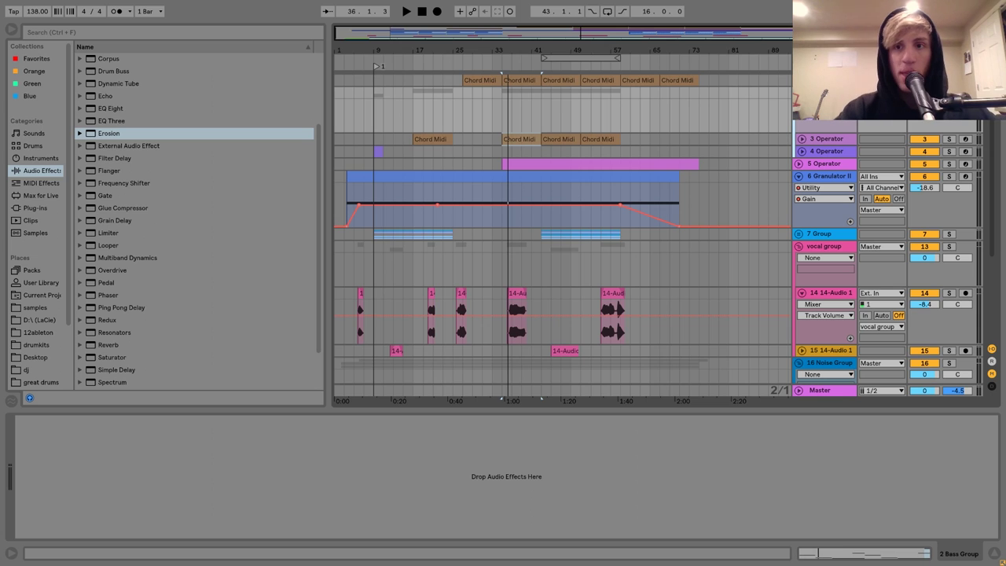
Move the Analog track below the last Operator track and group these two with Granulator II
{"action": "left_click", "coordinate": [837, 176]}
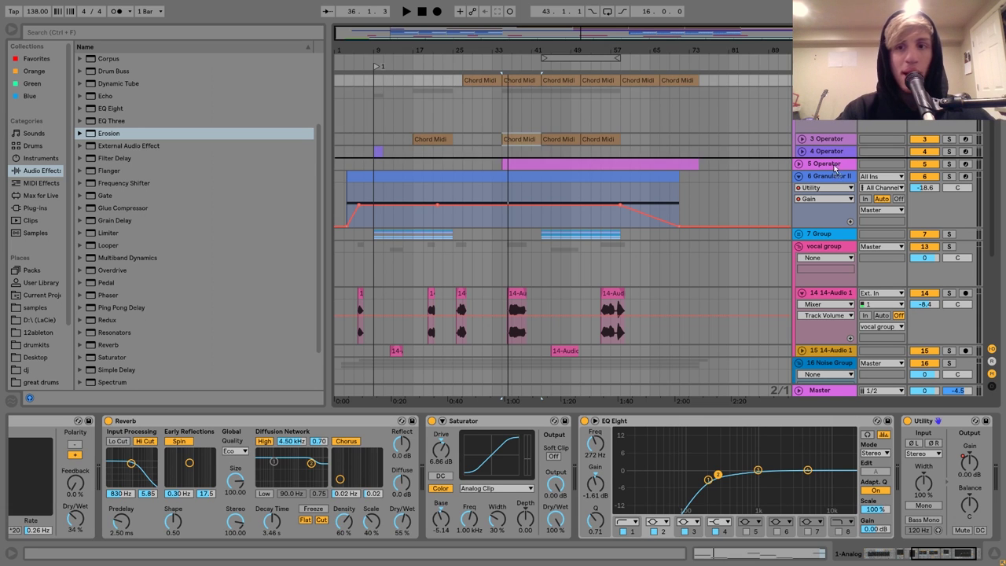
{"action": "left_click_drag", "start_coordinate": [835, 174], "coordinate": [833, 165]}
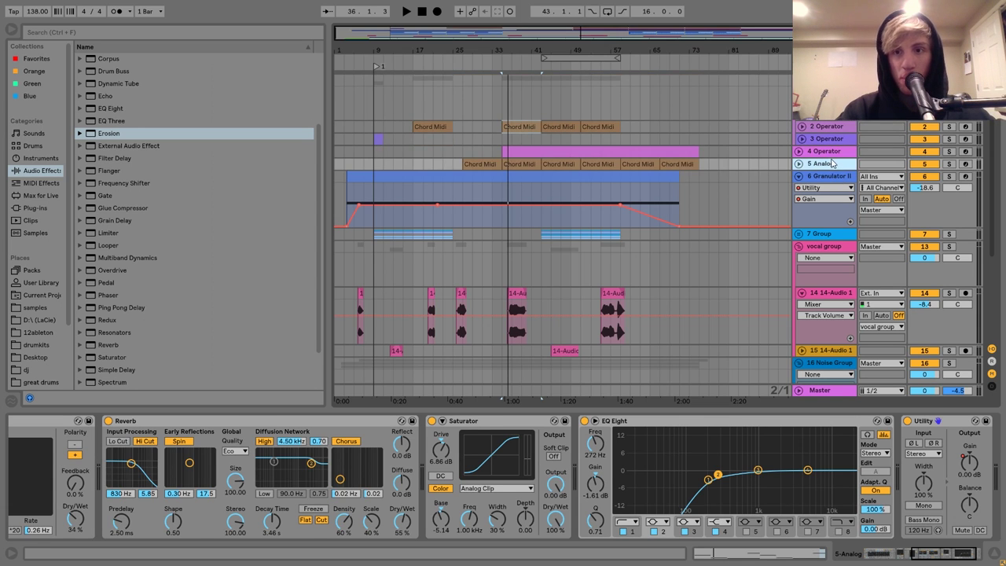
{"action": "left_click", "coordinate": [826, 152]}
{"action": "left_click", "coordinate": [829, 178]}
{"action": "key", "text": "ctrl+g"}
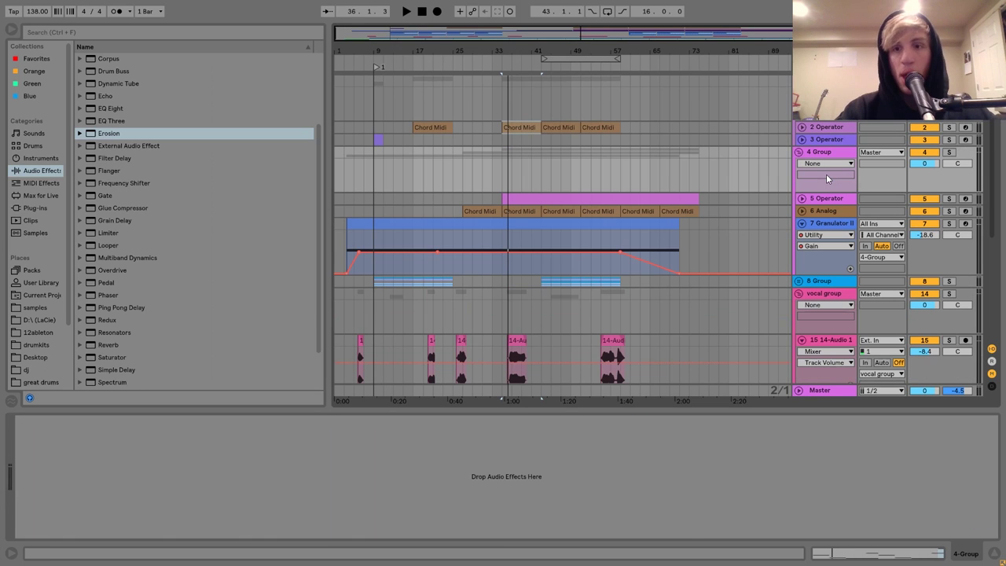
Name the new group of Operator, Analog and Granulator II tracks "melodic group"
{"action": "left_click", "coordinate": [821, 154]}
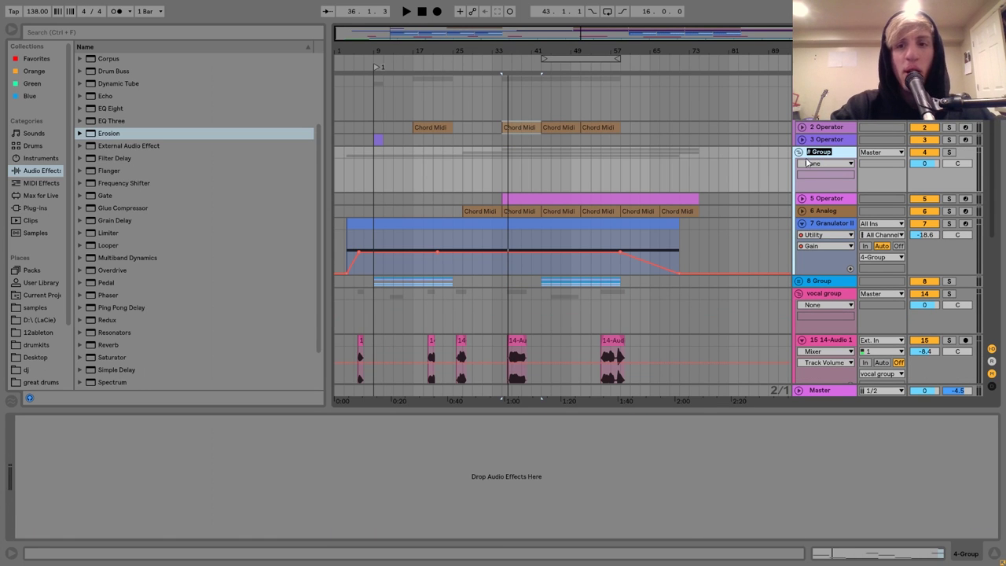
{"action": "type", "text": "m"}
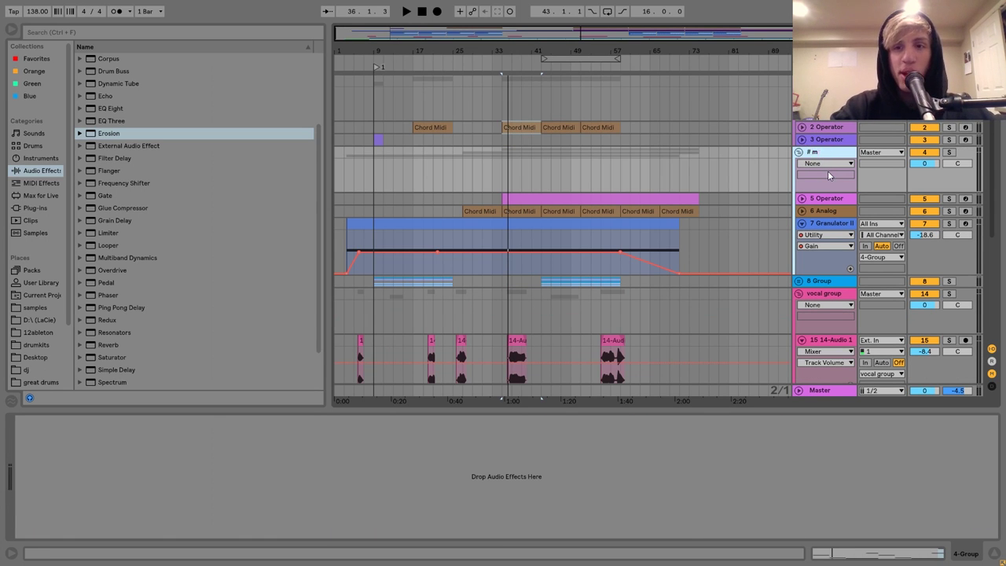
{"action": "type", "text": "elodic"}
{"action": "key", "text": "Return"}
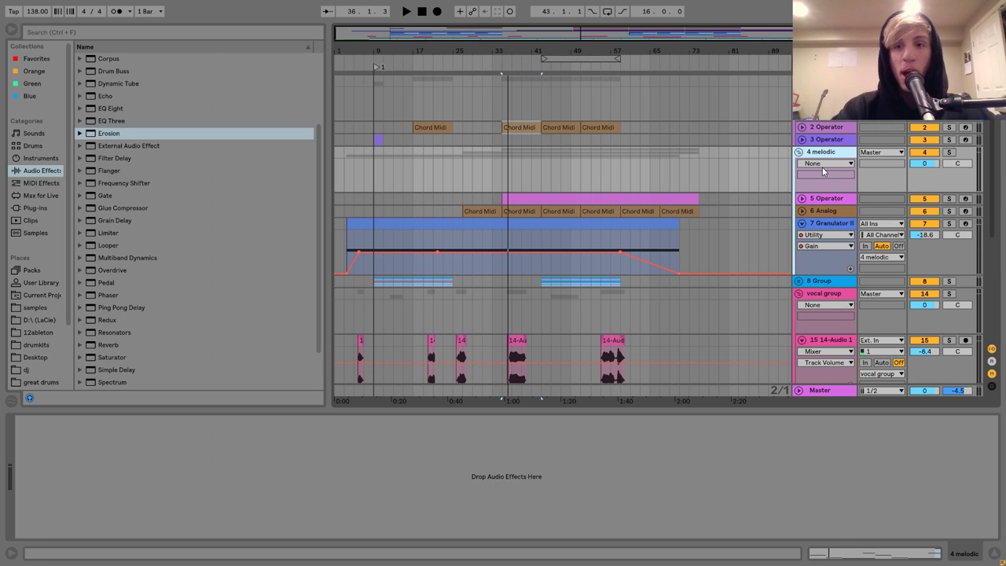
{"action": "type", "text": "group"}
{"action": "key", "text": "Return"}
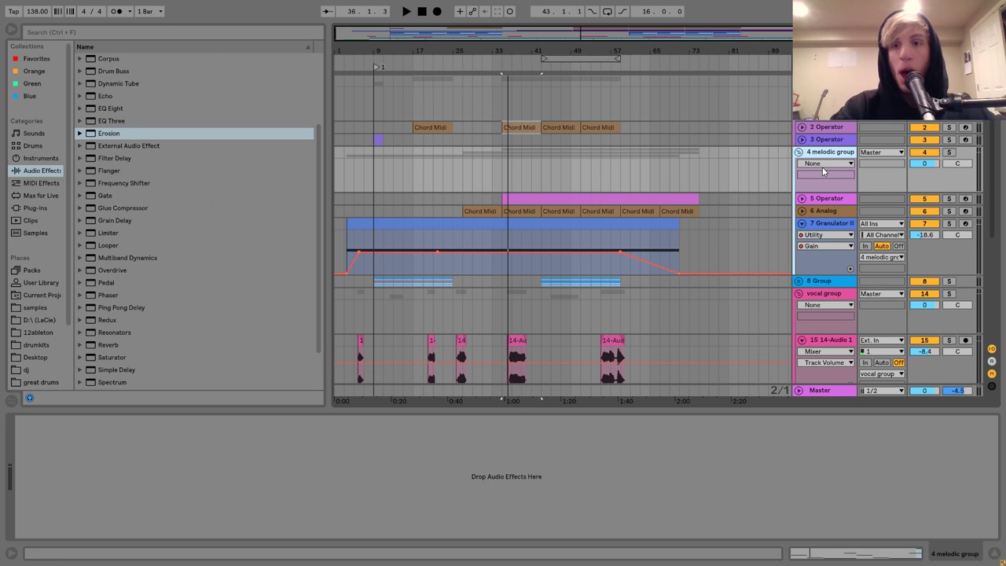
Collapse the melodic, vocal and noise groups, and name the drum tracks' group "Drum Group"
{"action": "left_click", "coordinate": [799, 153]}
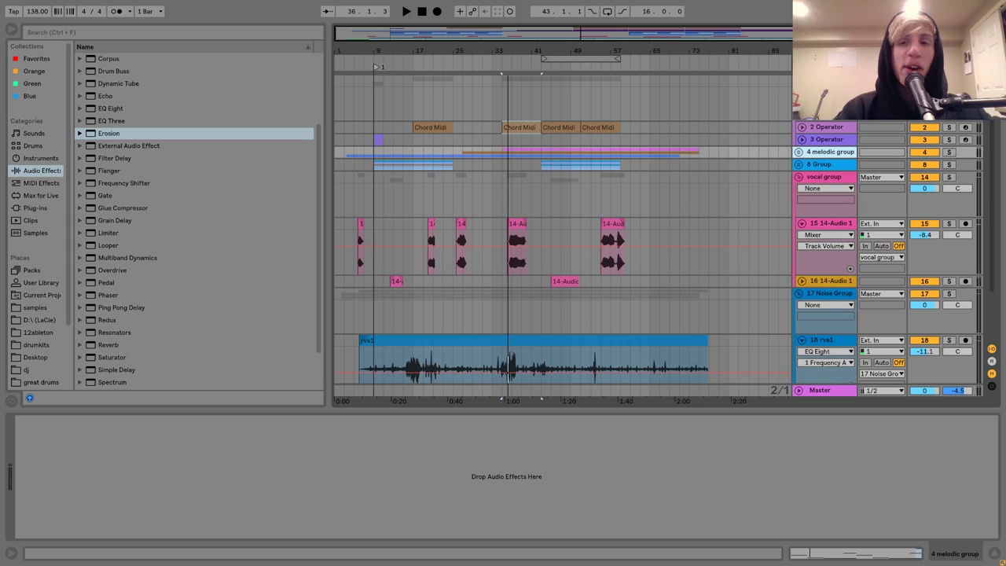
{"action": "scroll", "coordinate": [562, 236], "scroll_direction": "down", "scroll_amount": 3}
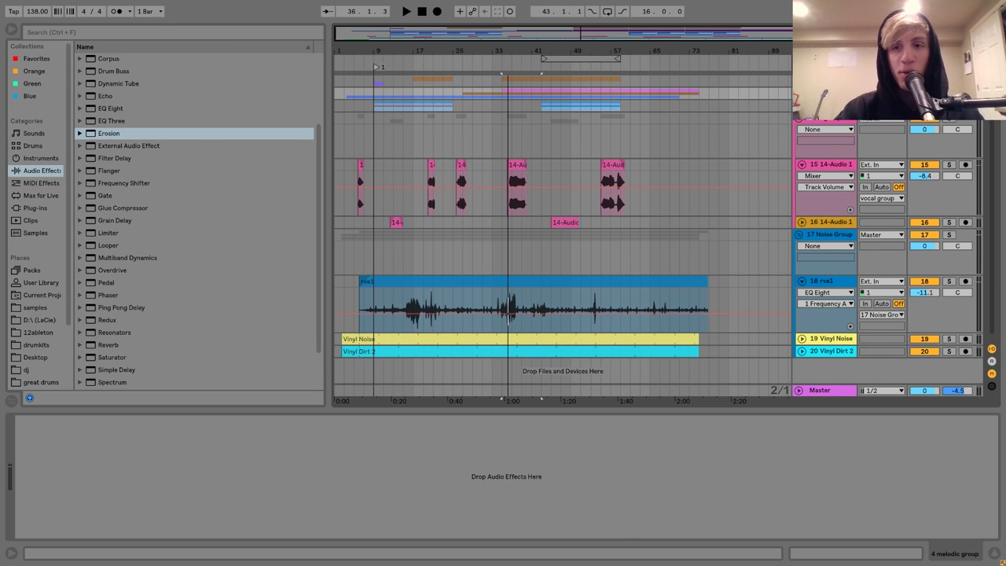
{"action": "left_click", "coordinate": [798, 120]}
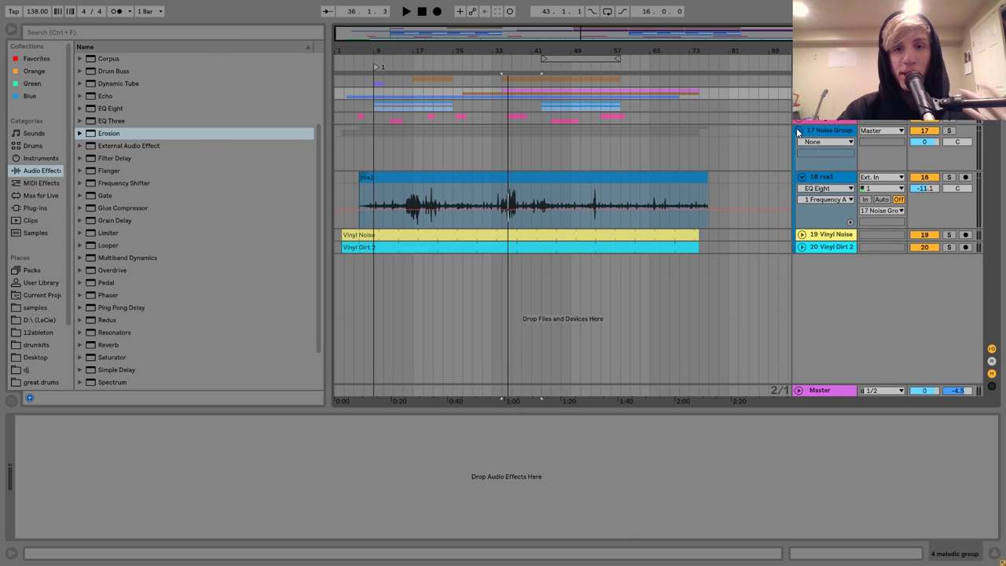
{"action": "left_click", "coordinate": [797, 131]}
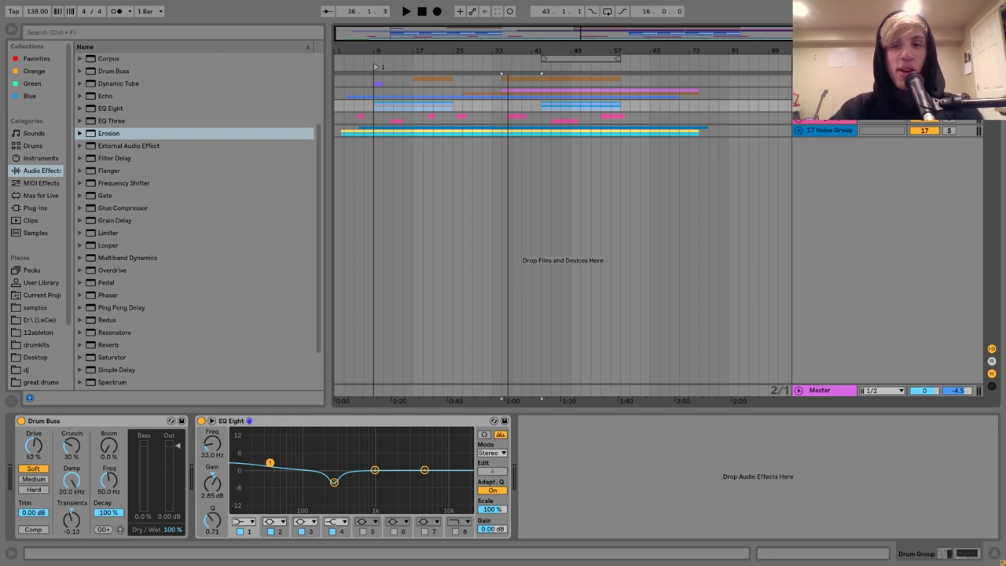
Unfold the melodic and drum groups, solo the Drum Group and display its effects
{"action": "key", "text": "ctrl+z"}
{"action": "key", "text": "ctrl+z"}
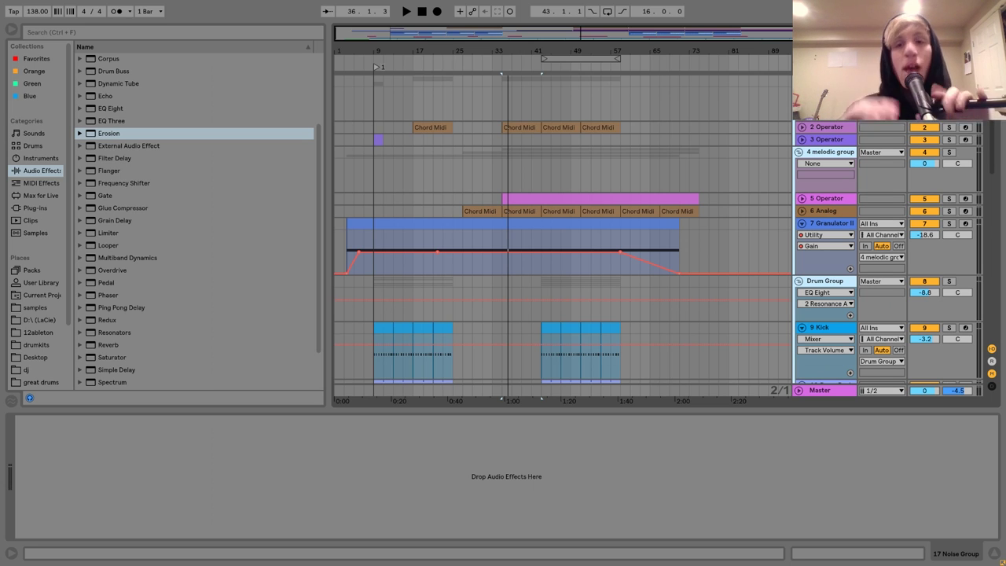
{"action": "scroll", "coordinate": [824, 258], "scroll_direction": "down", "scroll_amount": 3}
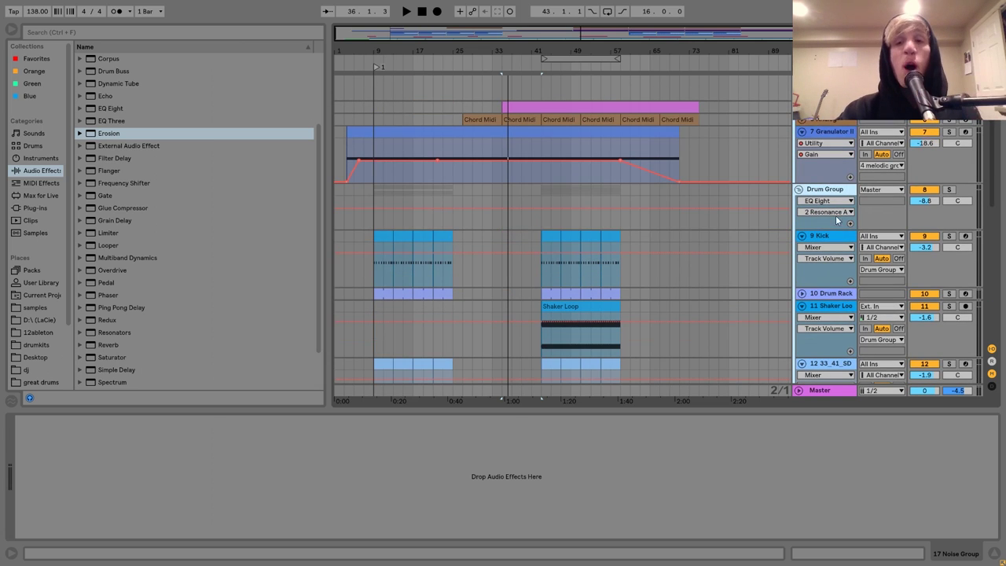
{"action": "left_click", "coordinate": [825, 189]}
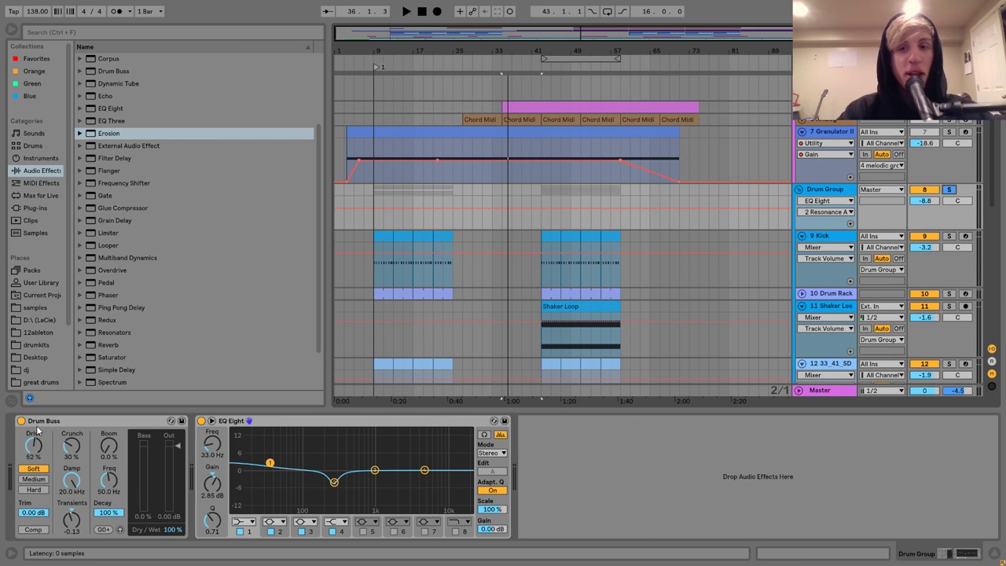
Compare the soloed drums from bar 43 with the group's EQ Eight and Drum Buss bypassed and re-enabled
{"action": "left_click", "coordinate": [201, 420]}
{"action": "left_click", "coordinate": [21, 420]}
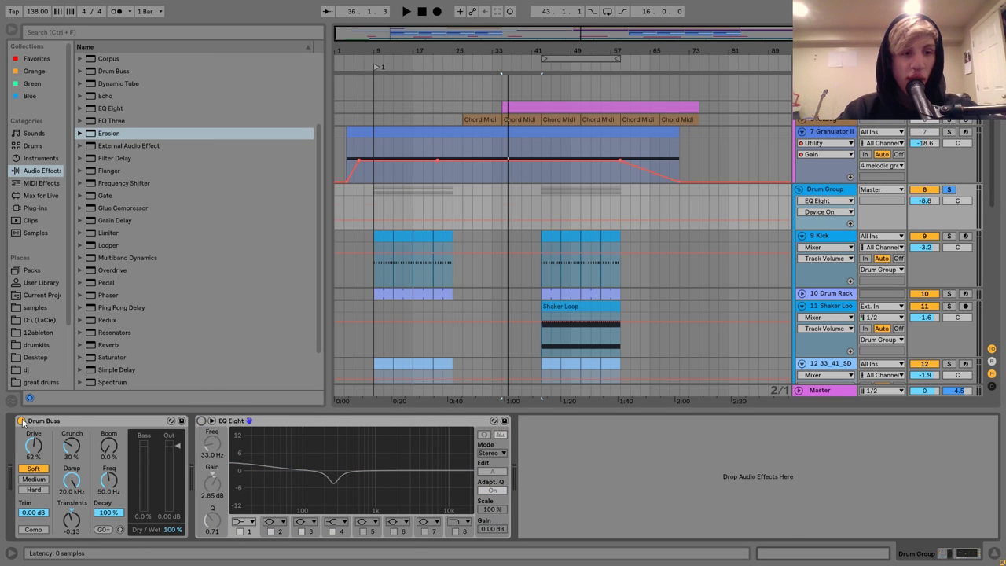
{"action": "key", "text": "space"}
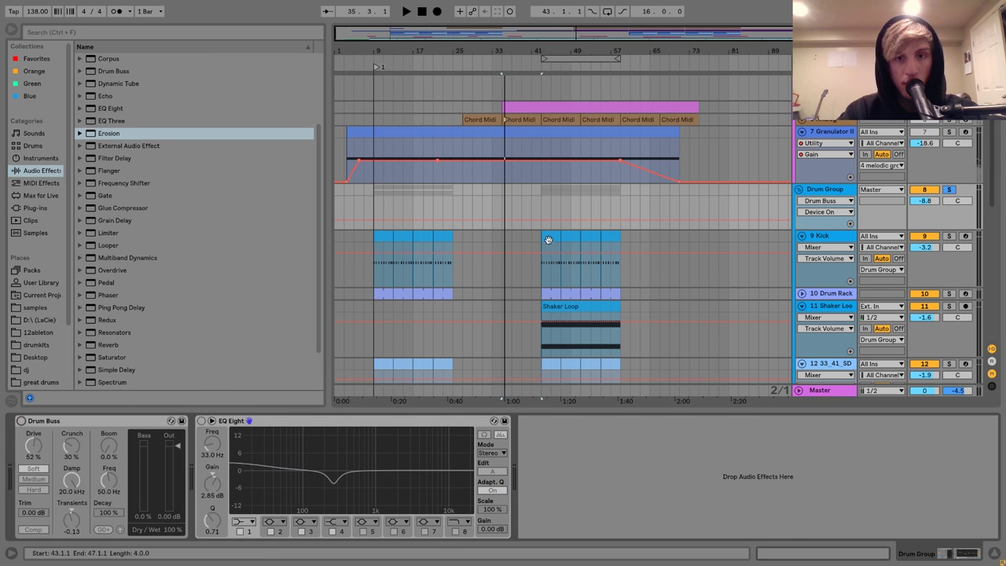
{"action": "left_click", "coordinate": [544, 263]}
{"action": "left_click", "coordinate": [825, 190]}
{"action": "key", "text": "space"}
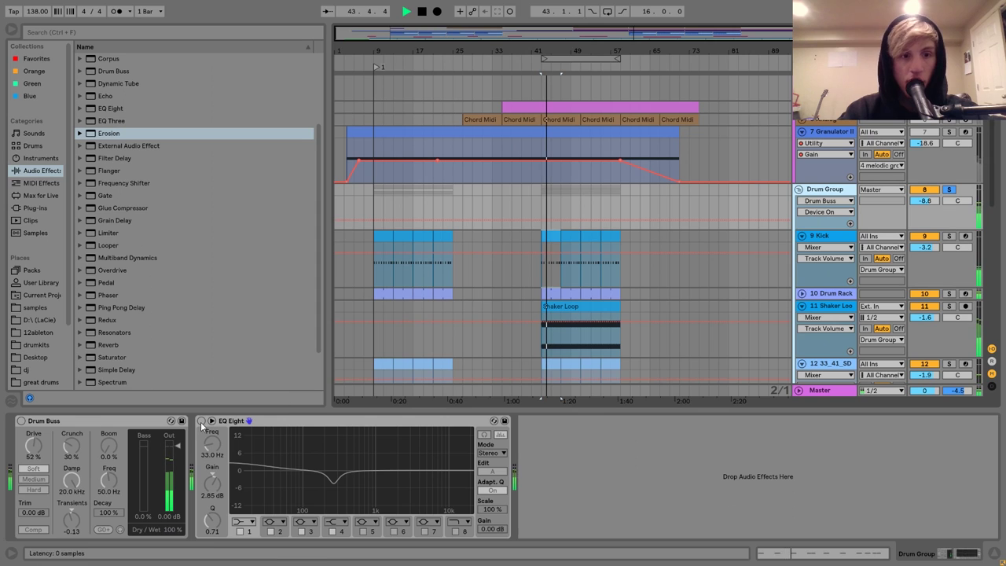
{"action": "left_click", "coordinate": [201, 421]}
{"action": "left_click", "coordinate": [21, 420]}
{"action": "key", "text": "space"}
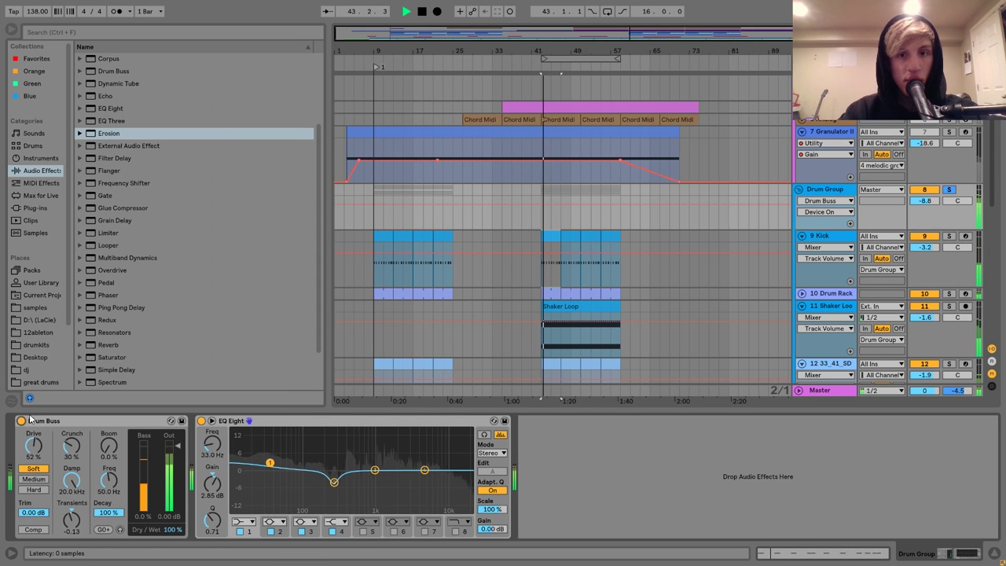
{"action": "key", "text": "space"}
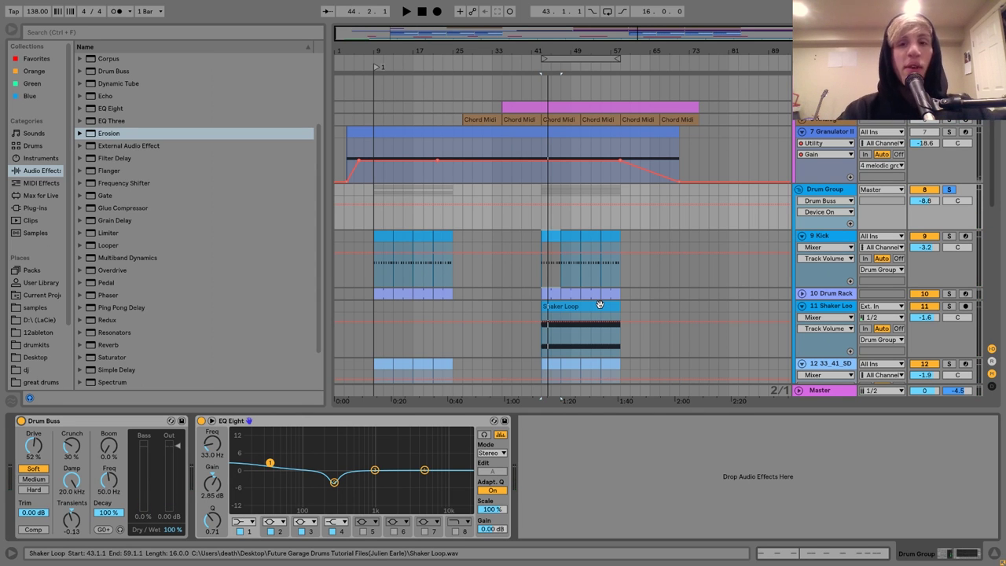
Turn off the Drum Group's solo and play the full arrangement from bar 43
{"action": "key", "text": "space"}
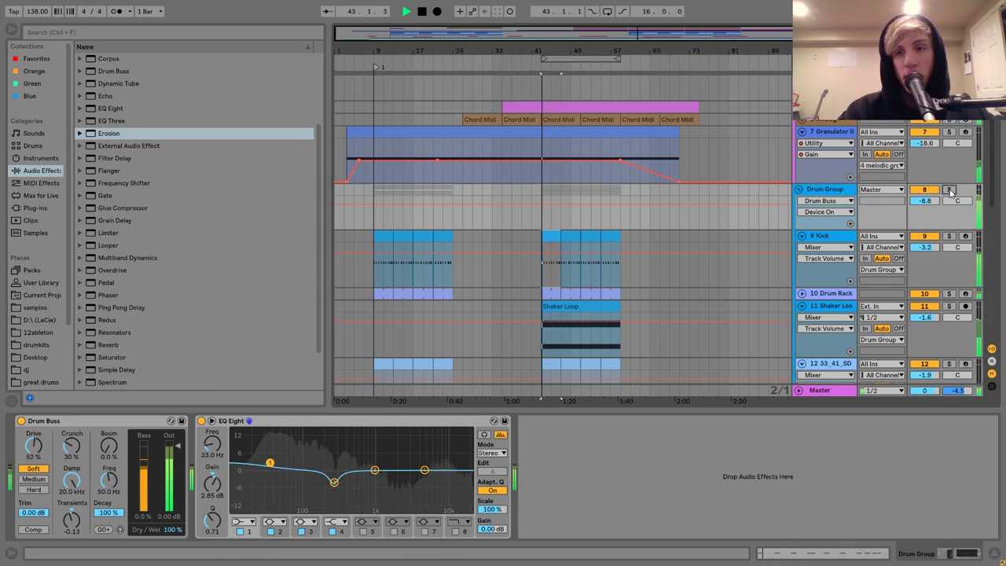
{"action": "scroll", "coordinate": [829, 187], "scroll_direction": "up", "scroll_amount": 3}
{"action": "scroll", "coordinate": [829, 187], "scroll_direction": "up", "scroll_amount": 1}
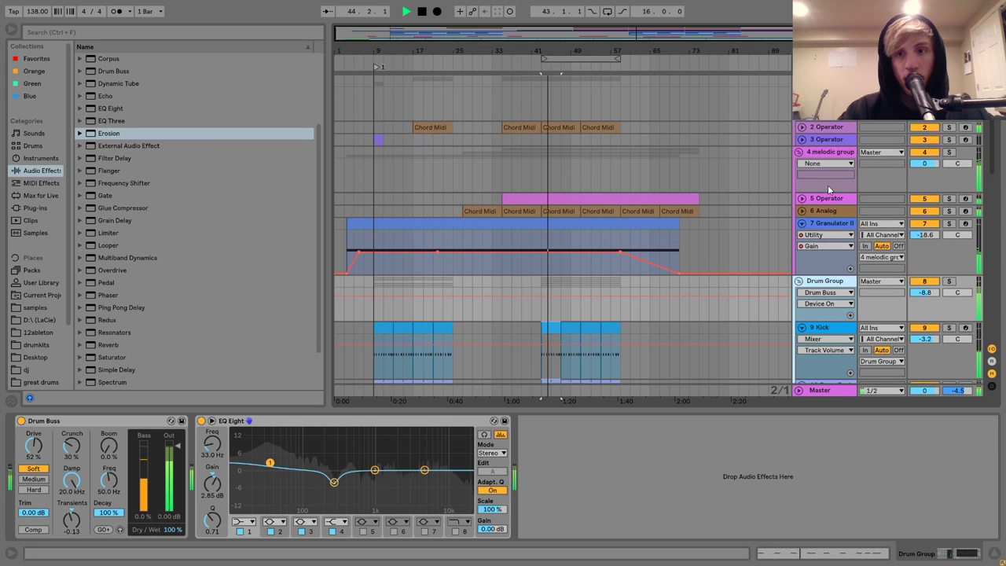
{"action": "key", "text": "space"}
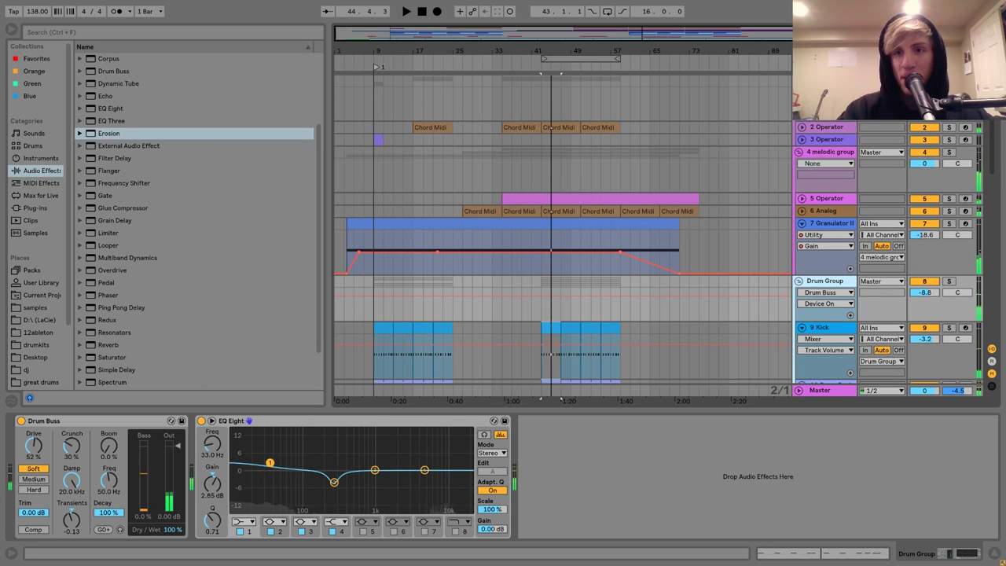
Solo the Bass Group, add a Saturator with Drive at about 5 dB to it, and play from bar 43
{"action": "left_click", "coordinate": [819, 175]}
{"action": "key", "text": "0"}
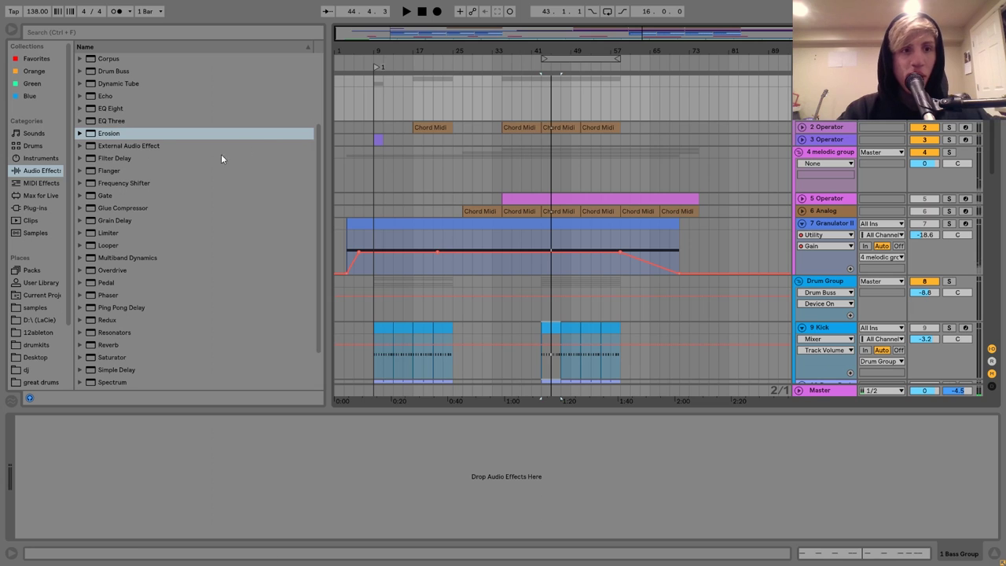
{"action": "scroll", "coordinate": [211, 179], "scroll_direction": "down", "scroll_amount": 2}
{"action": "double_click", "coordinate": [101, 309]}
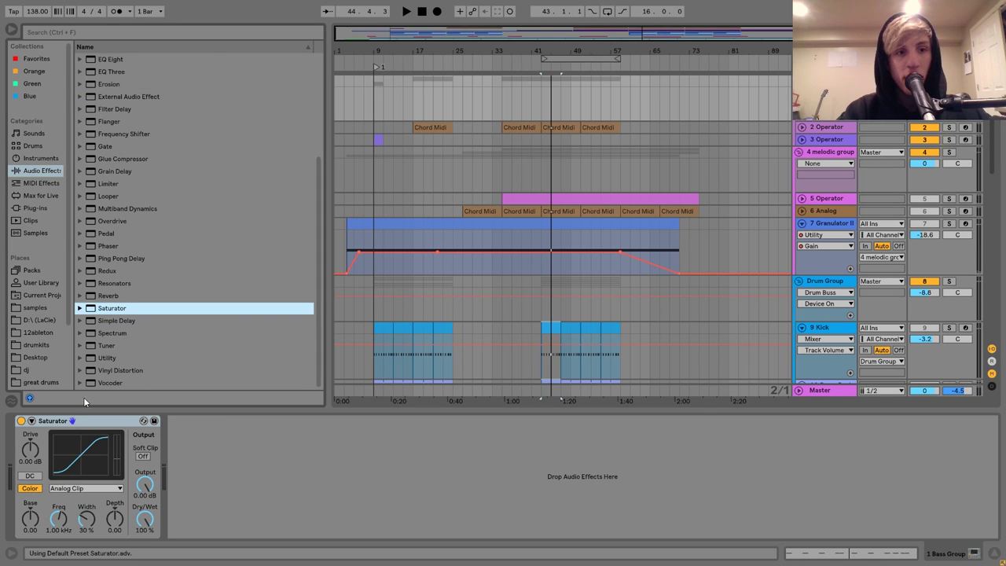
{"action": "left_click_drag", "start_coordinate": [27, 455], "coordinate": [27, 444]}
{"action": "key", "text": "space"}
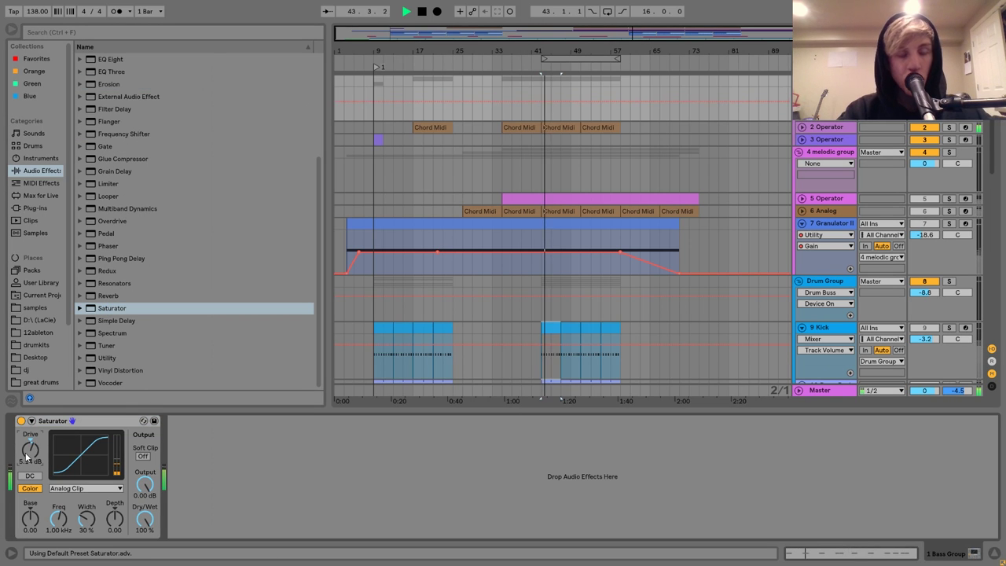
Set the Bass Group Saturator's Base to 2.29 and reduce its Drive to 1.13 dB
{"action": "left_click", "coordinate": [29, 488]}
{"action": "mouse_move", "coordinate": [30, 517]}
{"action": "left_mouse_down"}
{"action": "mouse_move", "coordinate": [30, 503]}
{"action": "mouse_move", "coordinate": [30, 526]}
{"action": "left_mouse_up"}
{"action": "left_click_drag", "start_coordinate": [30, 462], "coordinate": [30, 471]}
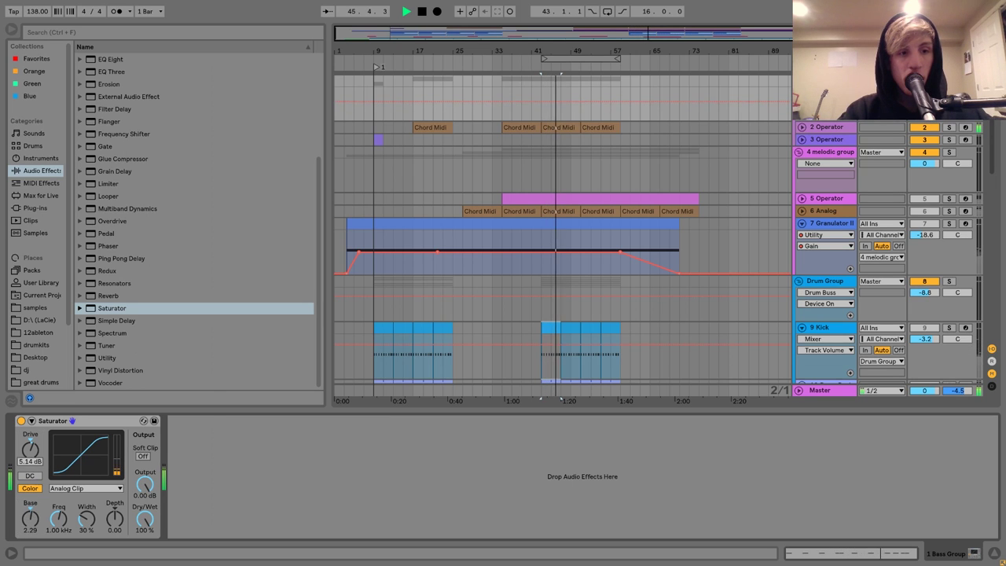
{"action": "scroll", "coordinate": [137, 134], "scroll_direction": "up", "scroll_amount": 3}
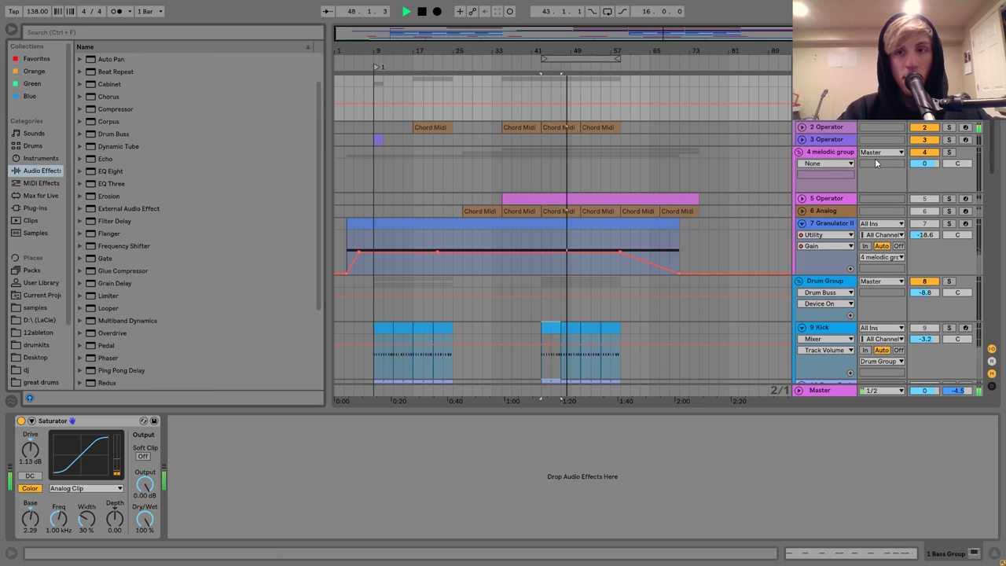
{"action": "left_click", "coordinate": [825, 154]}
{"action": "left_click", "coordinate": [471, 94]}
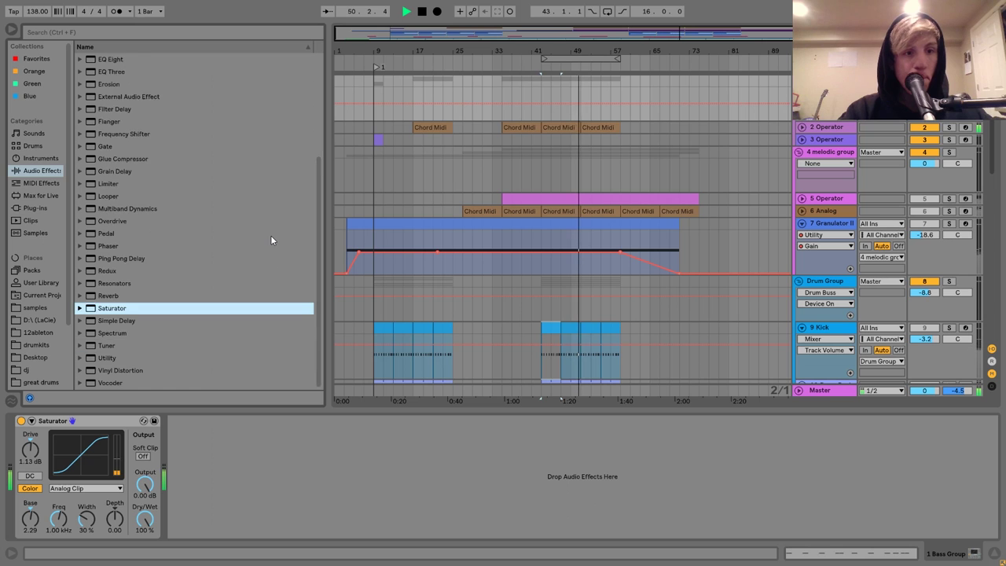
Add an EQ Eight after the Bass Group's Saturator and cut band 2 by about 5.6 dB at 240 Hz with Q 1.87
{"action": "double_click", "coordinate": [122, 110]}
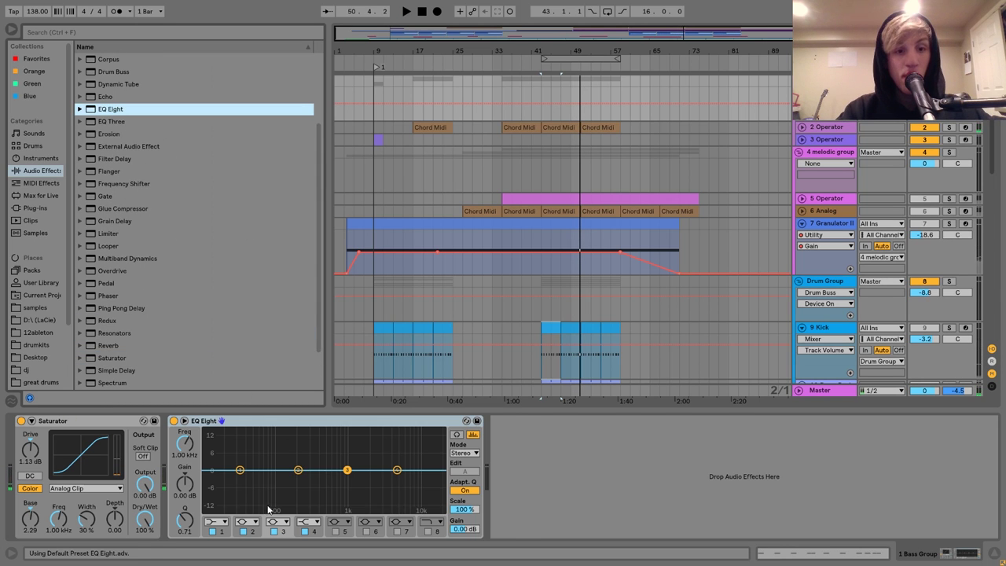
{"action": "key", "text": "space"}
{"action": "left_click_drag", "start_coordinate": [298, 470], "coordinate": [301, 479]}
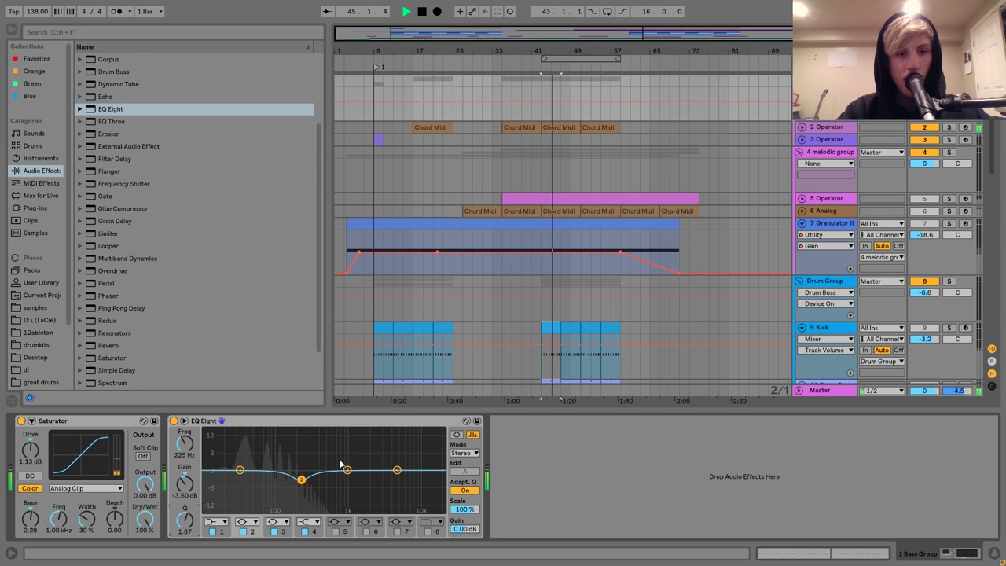
{"action": "scroll", "coordinate": [301, 479], "scroll_direction": "up", "scroll_amount": 5}
{"action": "left_click_drag", "start_coordinate": [301, 479], "coordinate": [304, 483]}
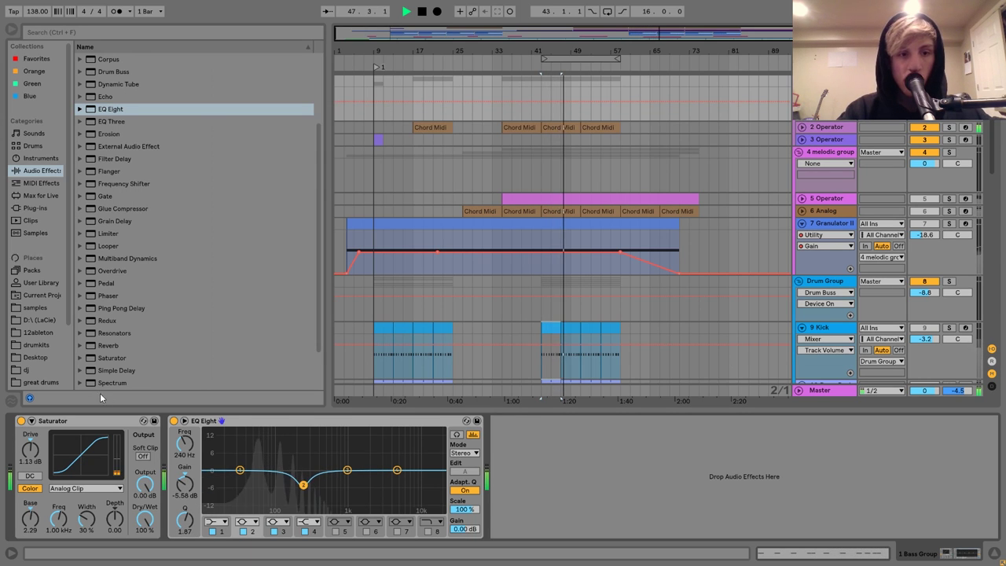
Compare the soloed bass with the EQ Eight bypassed and re-enabled, and replay it from bar 43
{"action": "left_click", "coordinate": [174, 421]}
{"action": "left_click", "coordinate": [173, 421]}
{"action": "left_click", "coordinate": [173, 422]}
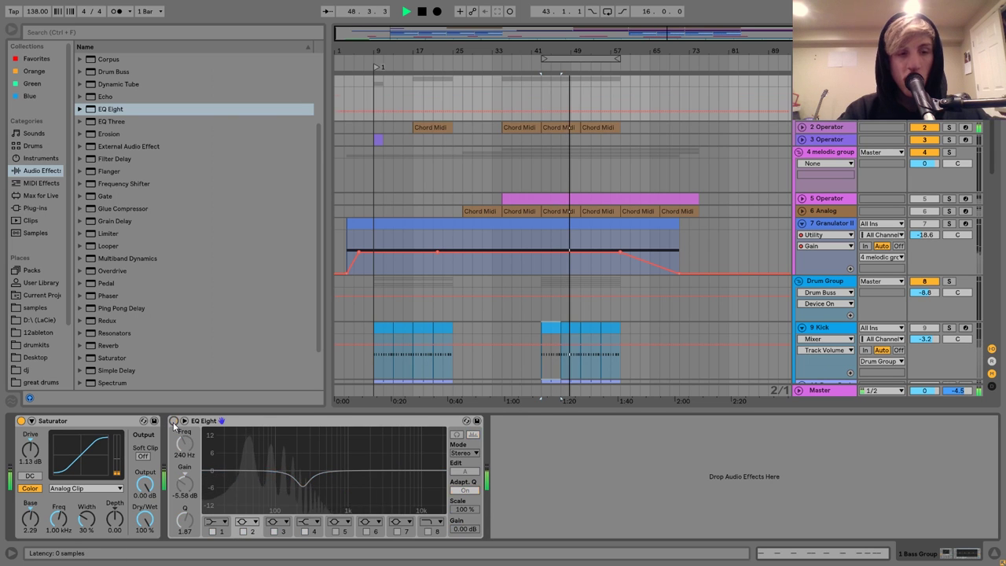
{"action": "left_click", "coordinate": [174, 421]}
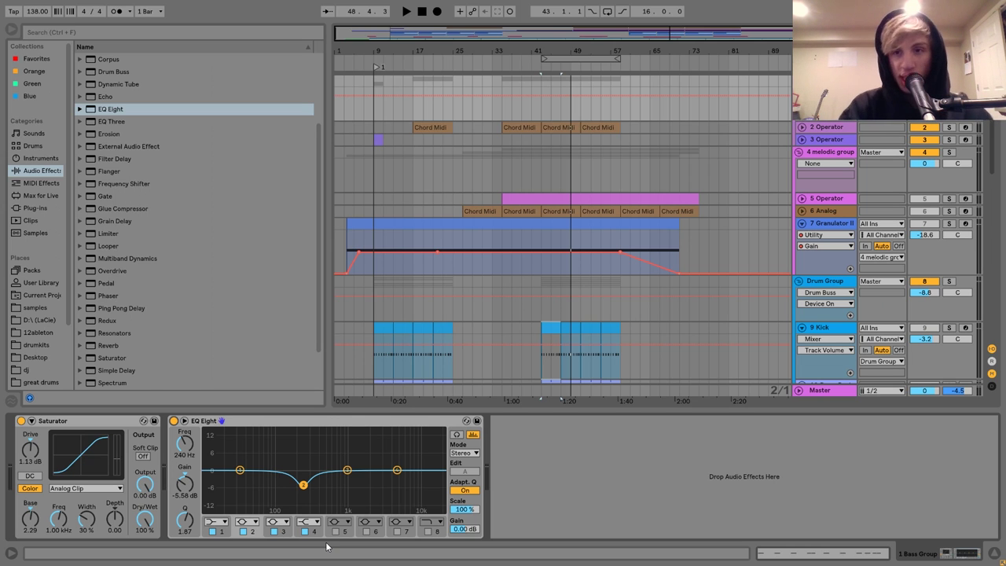
{"action": "key", "text": "space"}
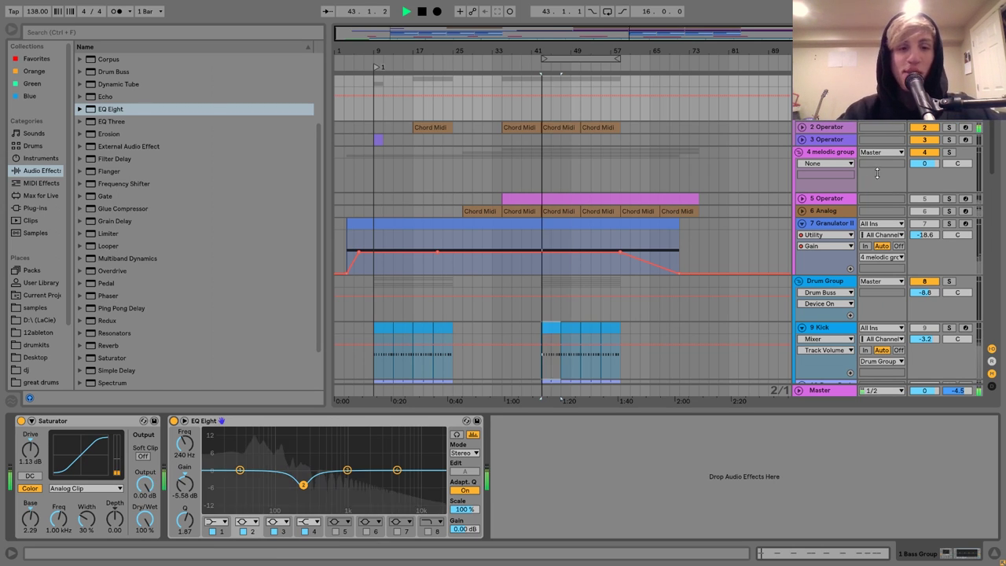
Solo the melodic group and add the OTT preset of Multiband Dynamics to it
{"action": "left_click", "coordinate": [851, 155]}
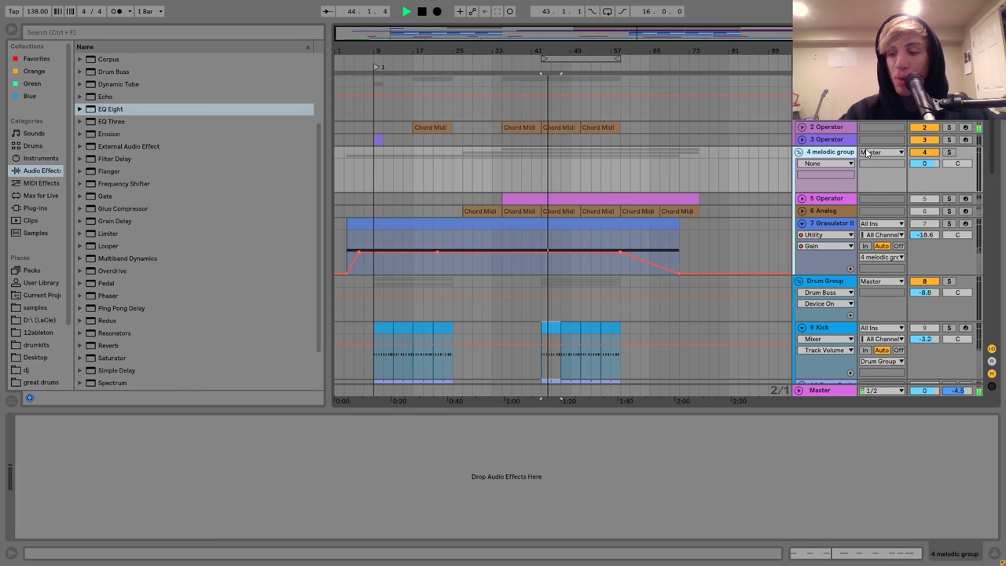
{"action": "left_click", "coordinate": [920, 152]}
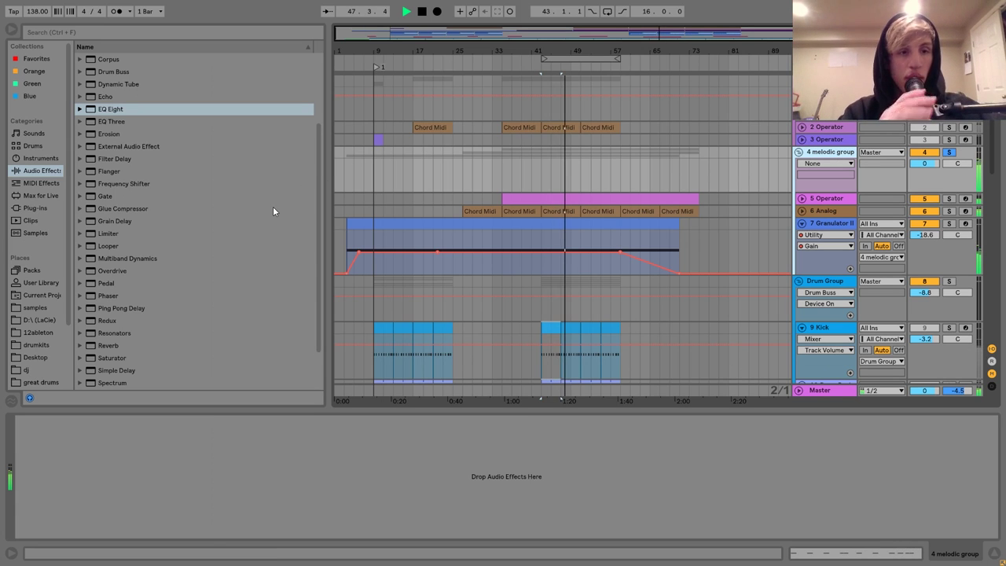
{"action": "left_click", "coordinate": [79, 259]}
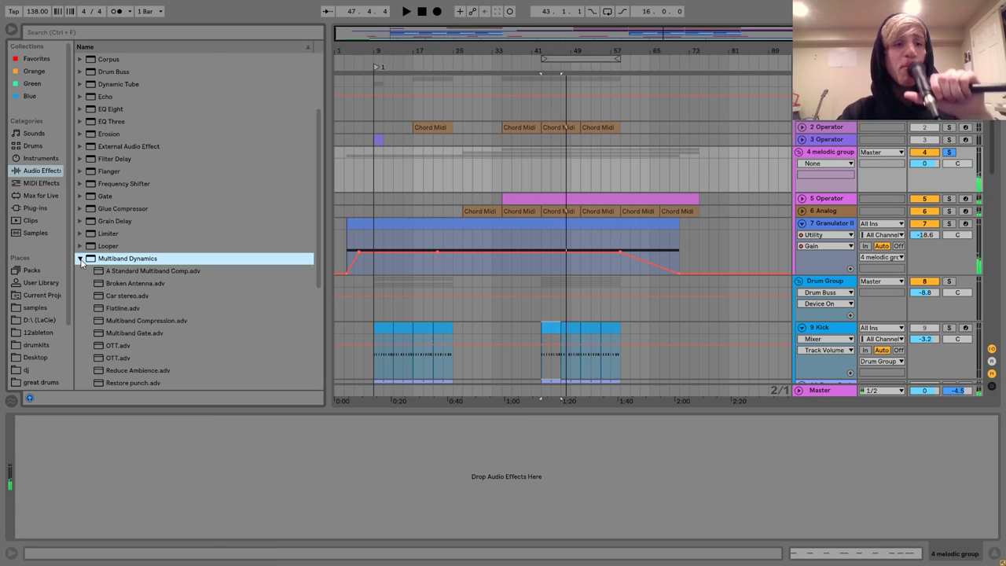
{"action": "left_click", "coordinate": [117, 345]}
{"action": "double_click", "coordinate": [118, 346]}
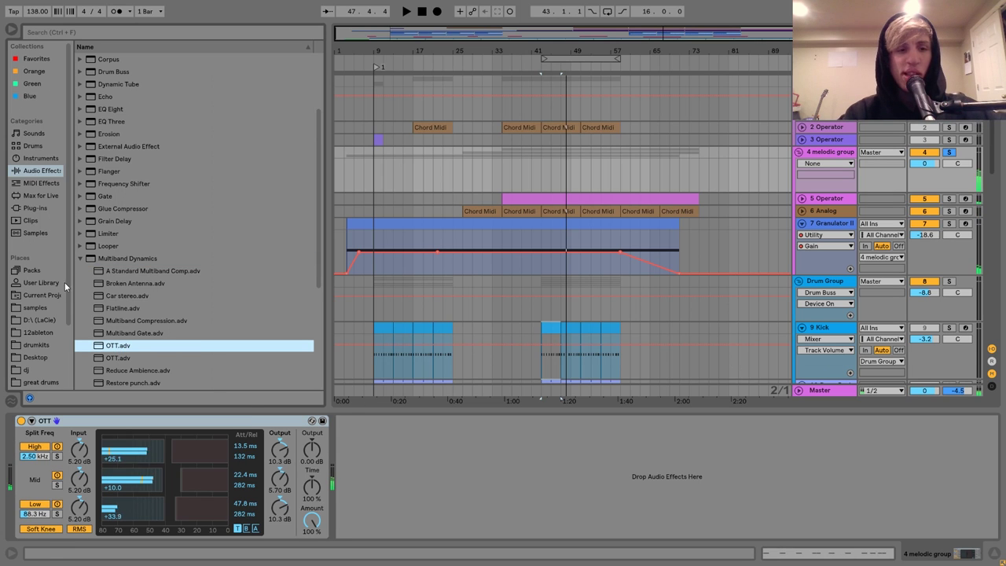
Compare the melodic group with OTT bypassed and re-enabled, and set the OTT Amount to 22 %
{"action": "left_click_drag", "start_coordinate": [313, 525], "coordinate": [312, 565]}
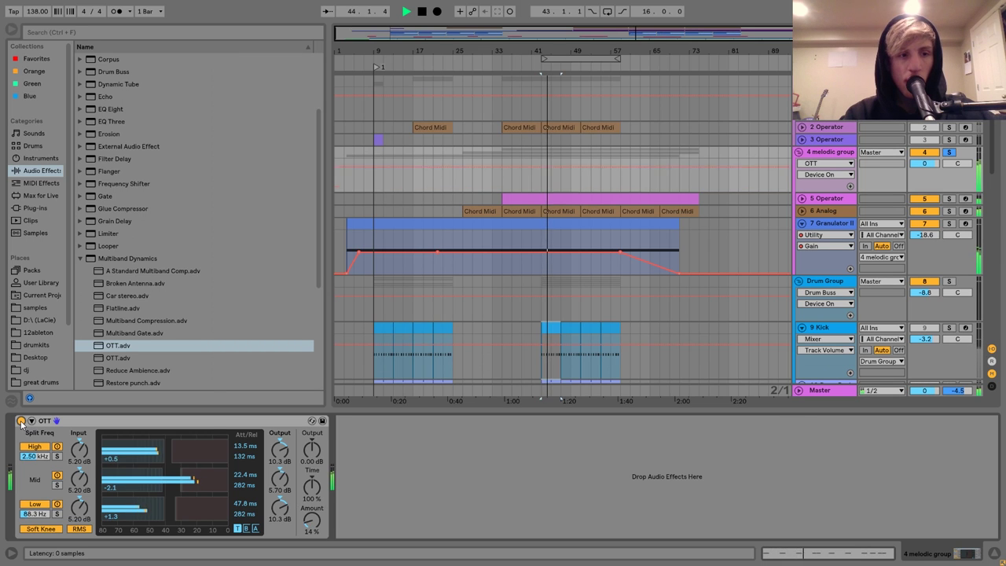
{"action": "left_click", "coordinate": [21, 420]}
{"action": "left_click", "coordinate": [22, 421]}
{"action": "left_click_drag", "start_coordinate": [312, 520], "coordinate": [313, 508]}
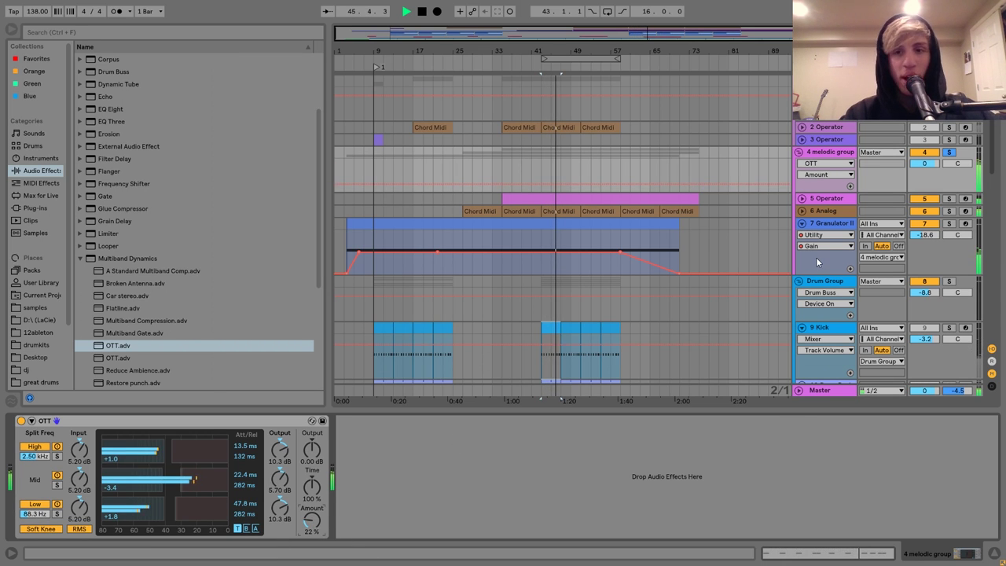
Set the Saturator Drive on the 6 Analog track to 2.29 dB and unfold the track
{"action": "left_click", "coordinate": [822, 211]}
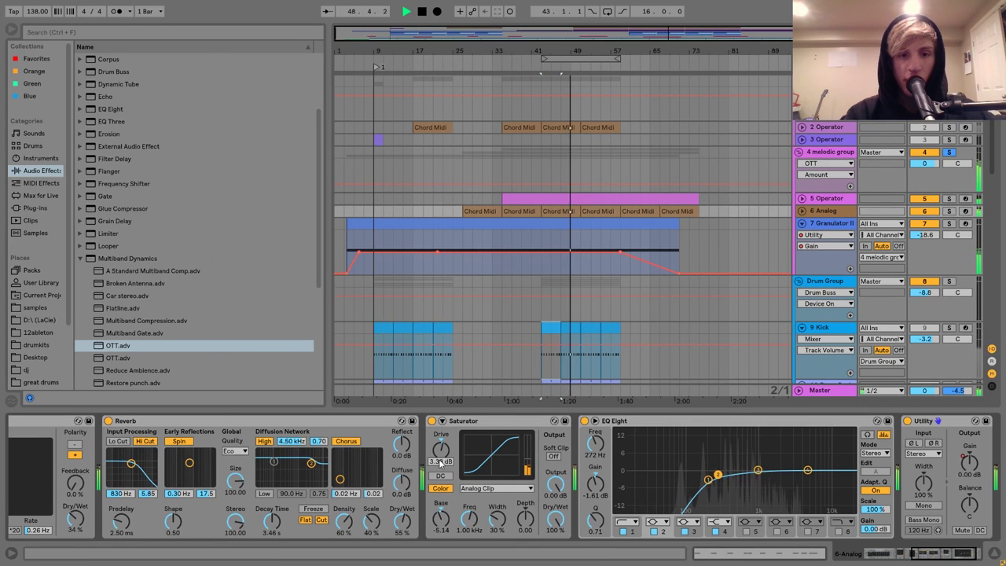
{"action": "left_click_drag", "start_coordinate": [454, 461], "coordinate": [455, 483]}
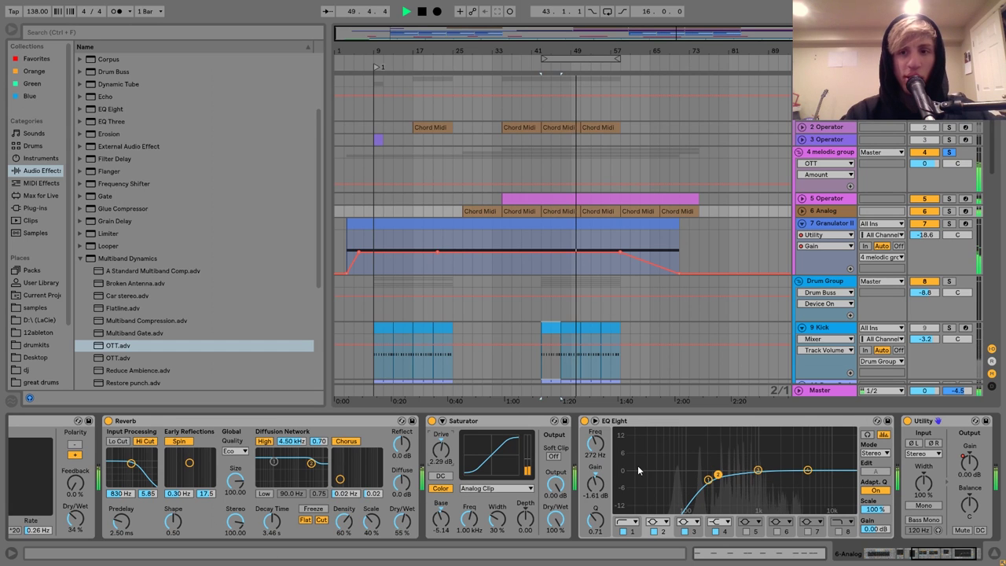
{"action": "left_click", "coordinate": [802, 210]}
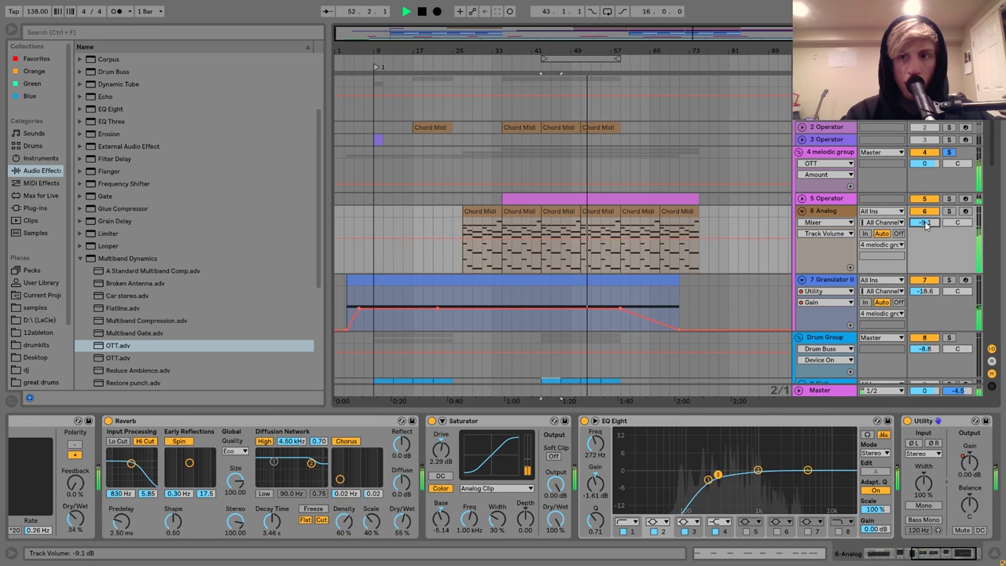
Set the melodic group's volume to -3.1 dB, with its solo off, and display its effects
{"action": "left_click_drag", "start_coordinate": [925, 163], "coordinate": [924, 175]}
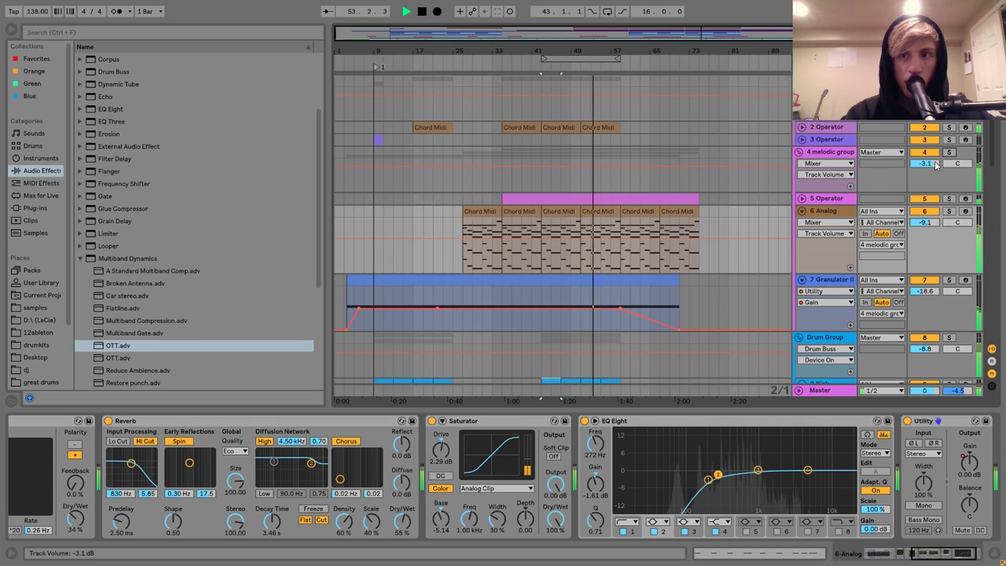
{"action": "left_click", "coordinate": [788, 152]}
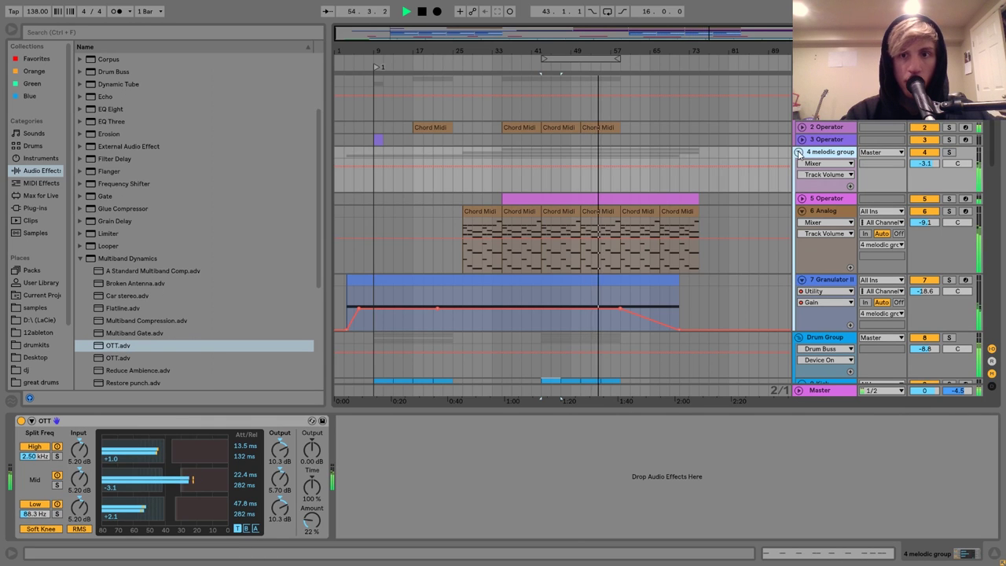
{"action": "left_click", "coordinate": [799, 151]}
{"action": "left_click", "coordinate": [800, 152]}
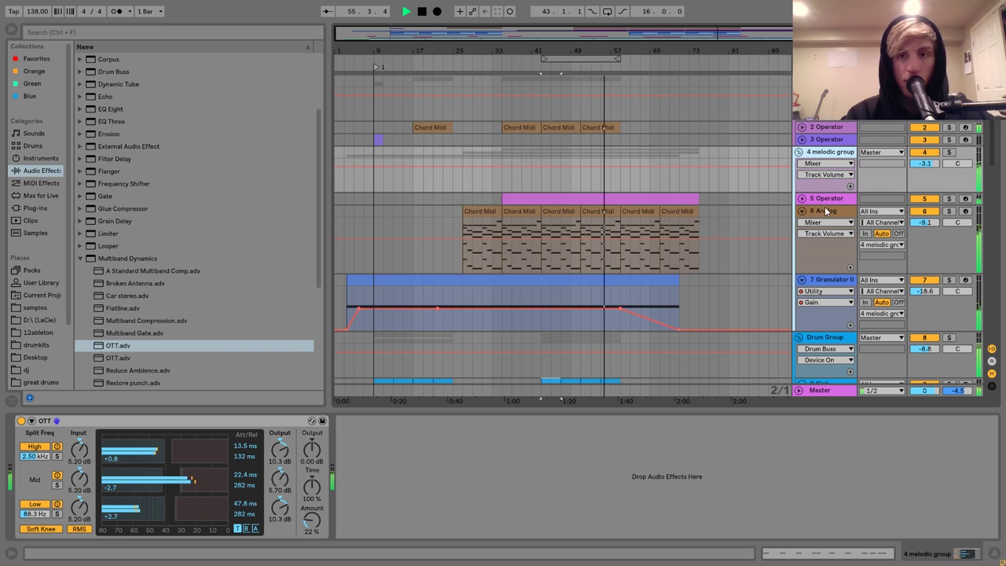
Play the full mix from the Analog track's Chord Midi clip at bar 27 and from the one at bar 51
{"action": "left_click", "coordinate": [481, 210]}
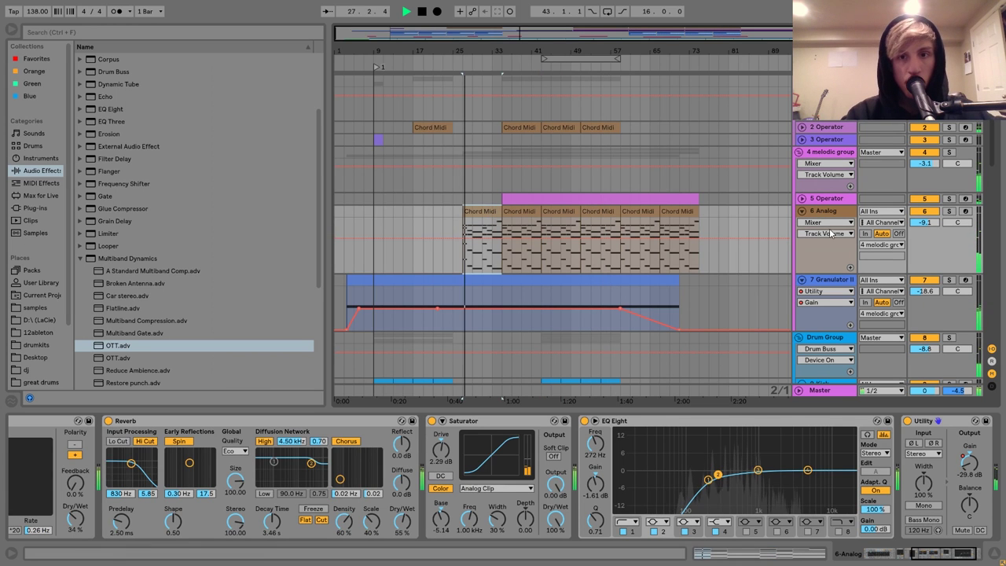
{"action": "left_click", "coordinate": [831, 212]}
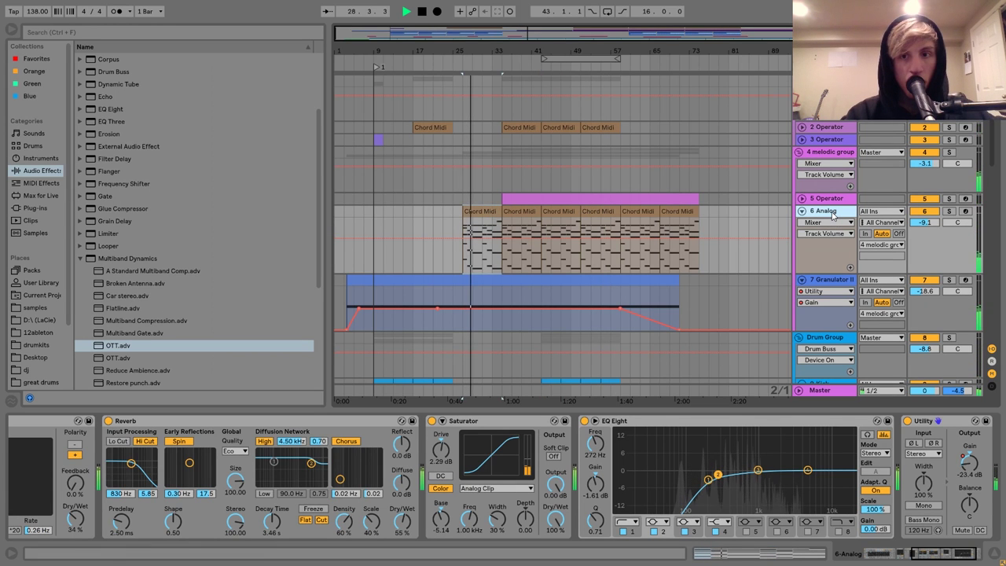
{"action": "left_click", "coordinate": [601, 211]}
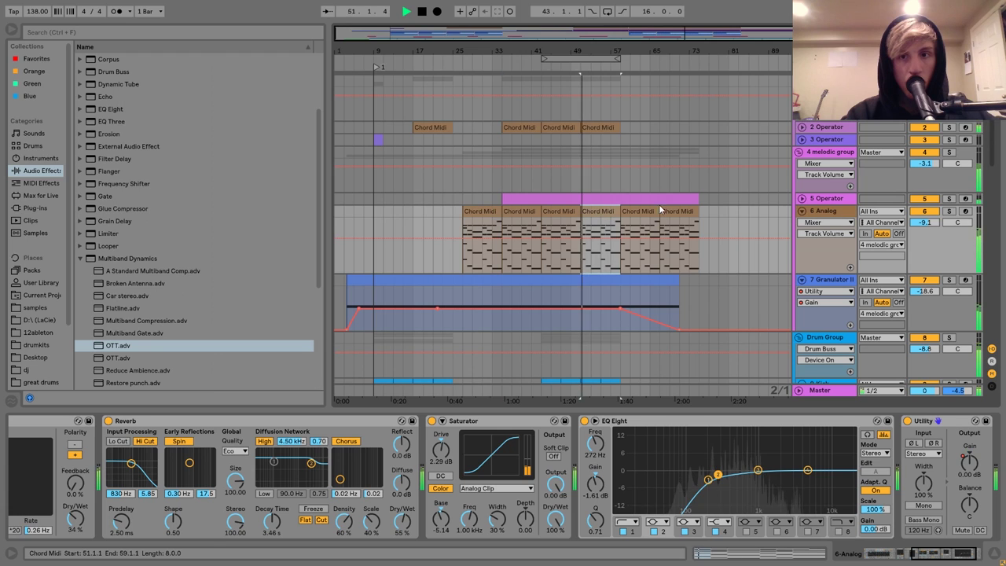
Fold the Analog and Granulator II tracks and collapse the melodic group
{"action": "left_click", "coordinate": [801, 211]}
{"action": "left_click", "coordinate": [800, 223]}
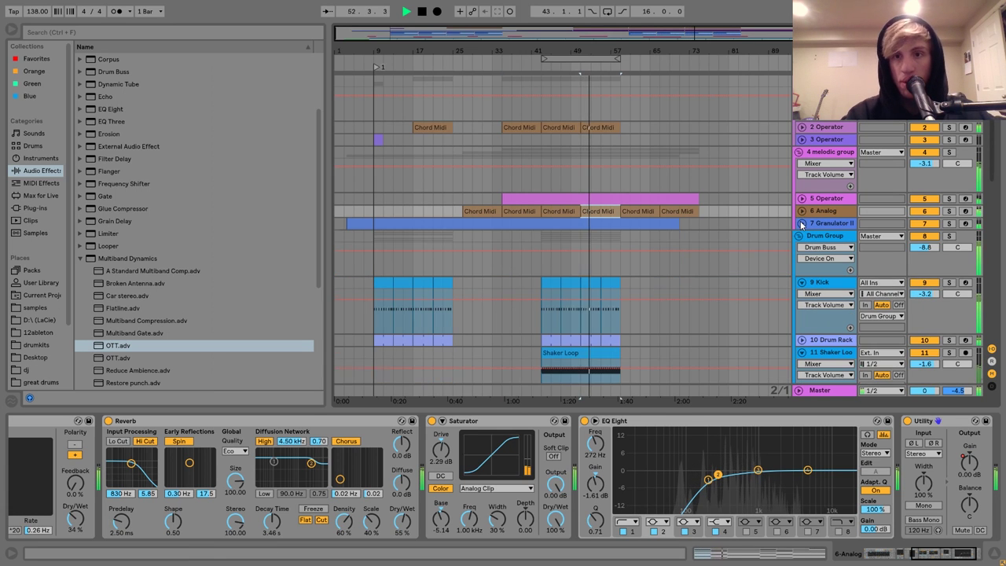
{"action": "left_click", "coordinate": [798, 152]}
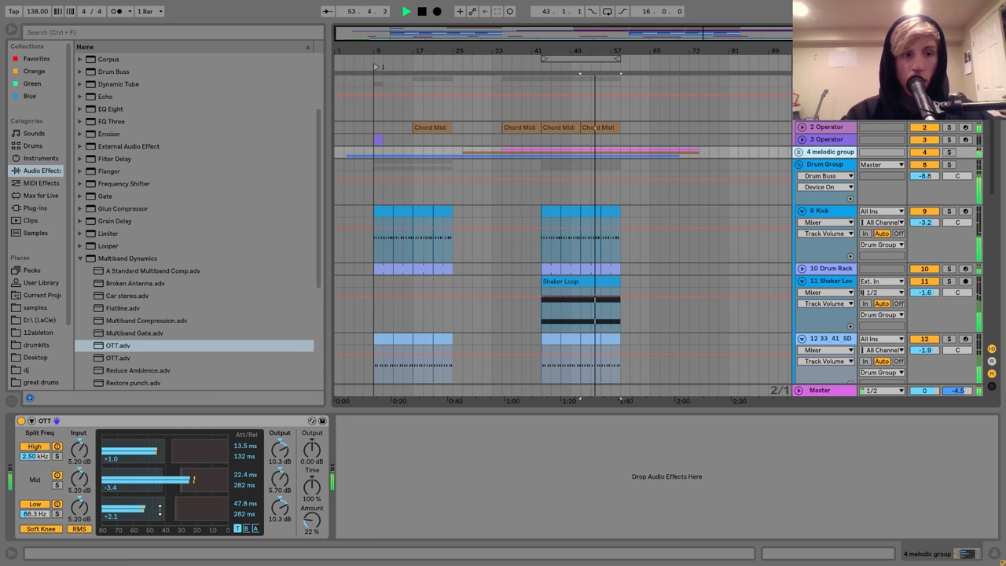
Solo the melodic group and add an EQ Eight after OTT with band 1 as a low cut at 147 Hz
{"action": "left_click", "coordinate": [949, 152]}
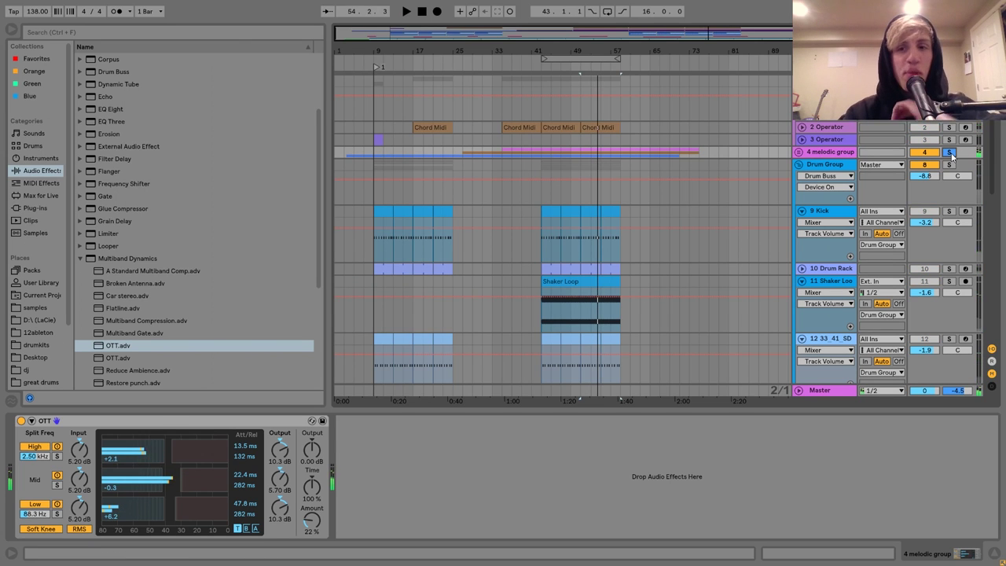
{"action": "double_click", "coordinate": [113, 109]}
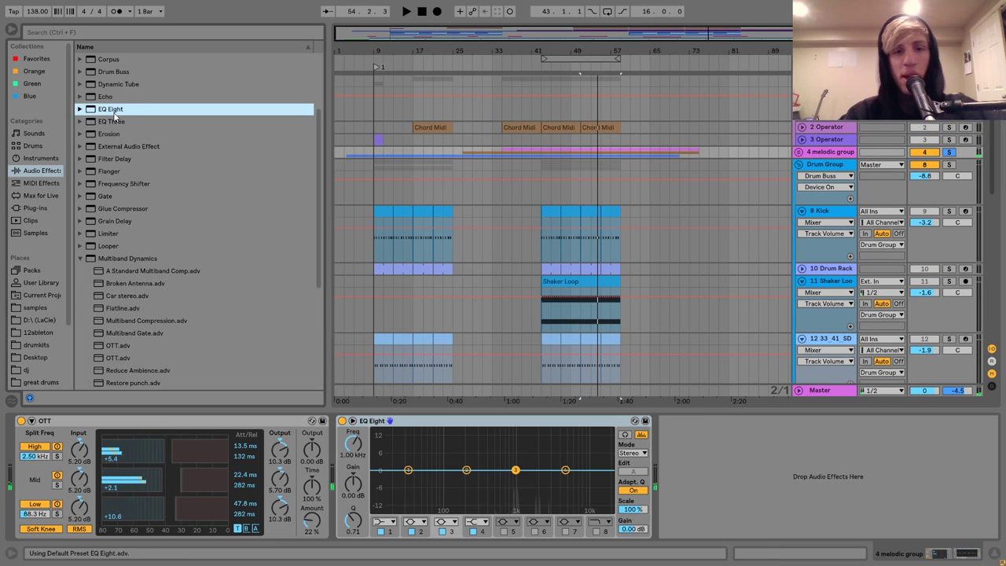
{"action": "key", "text": "space"}
{"action": "left_click", "coordinate": [408, 469]}
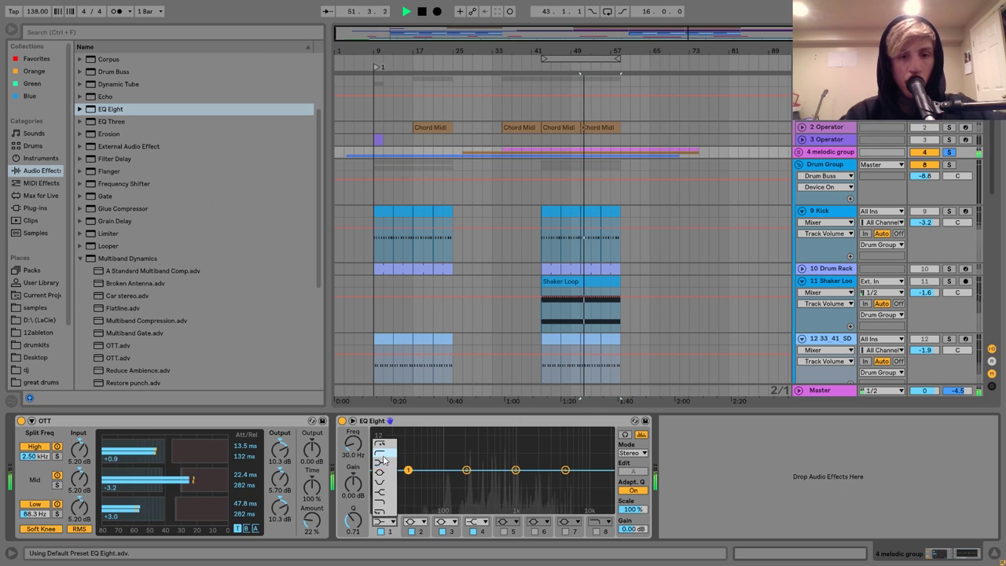
{"action": "left_click_drag", "start_coordinate": [365, 451], "coordinate": [366, 435]}
{"action": "key", "text": "space"}
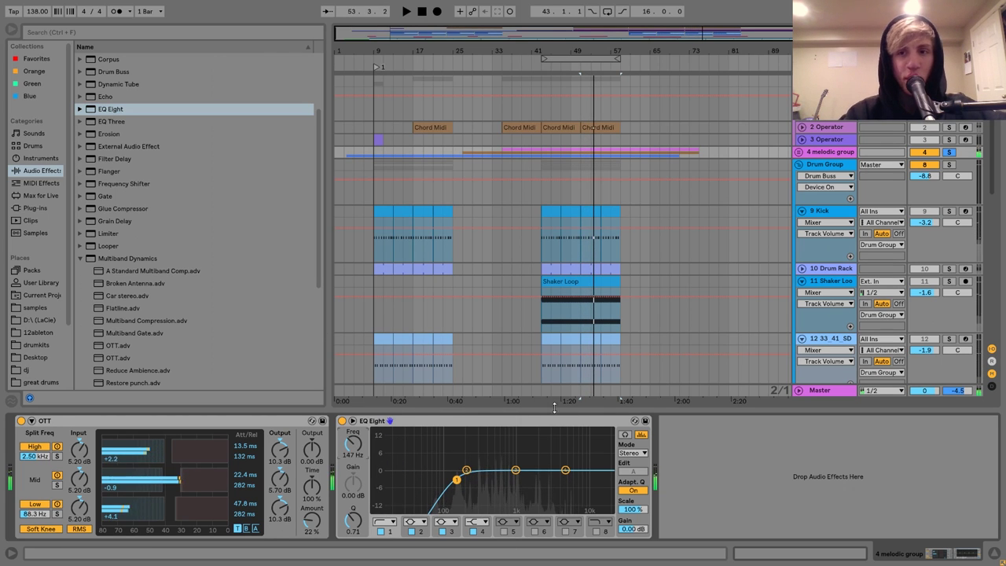
{"action": "key", "text": "space"}
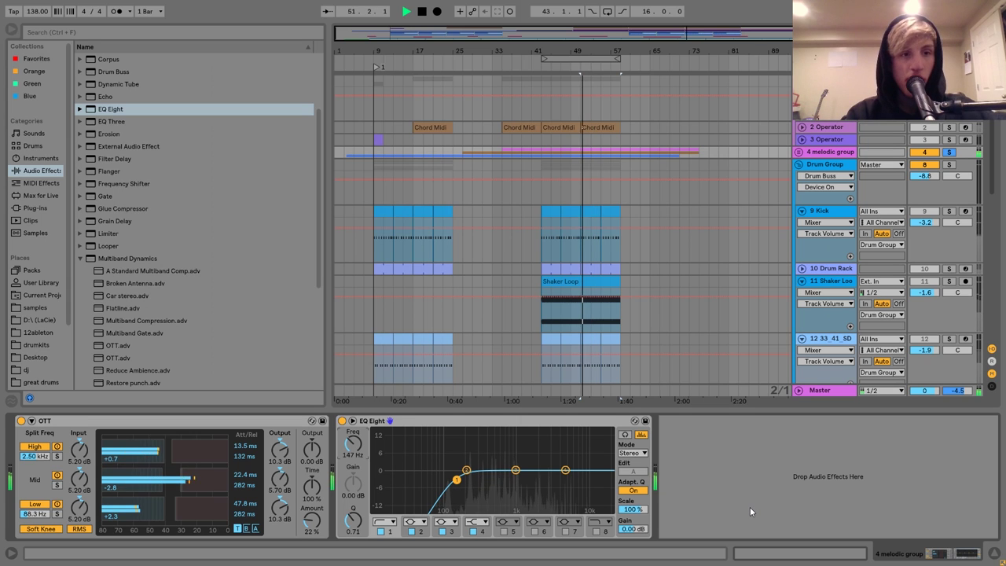
Stop playback and insert a Saturator before OTT in the melodic group's effect chain
{"action": "scroll", "coordinate": [225, 254], "scroll_direction": "down", "scroll_amount": 5}
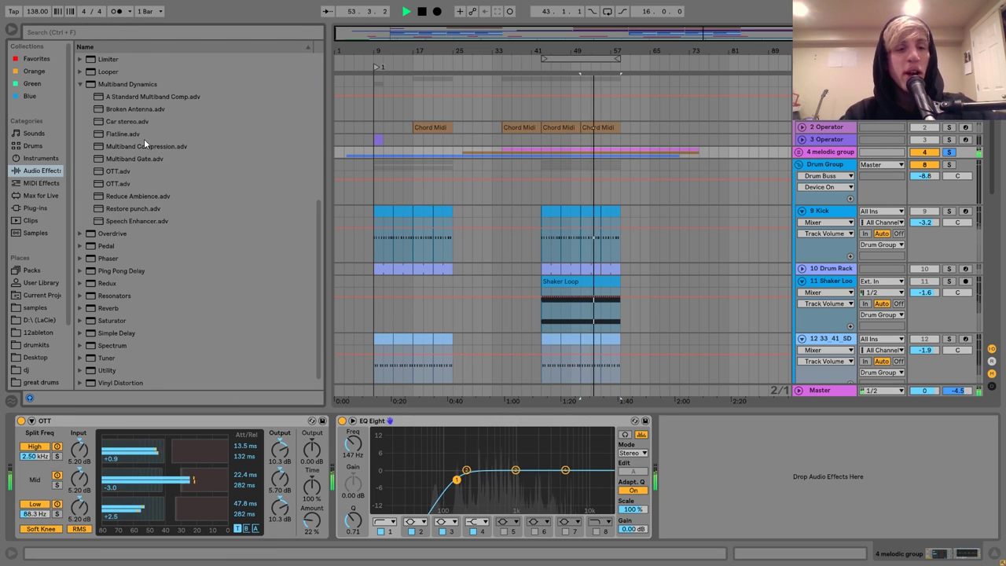
{"action": "key", "text": "space"}
{"action": "left_click", "coordinate": [110, 319]}
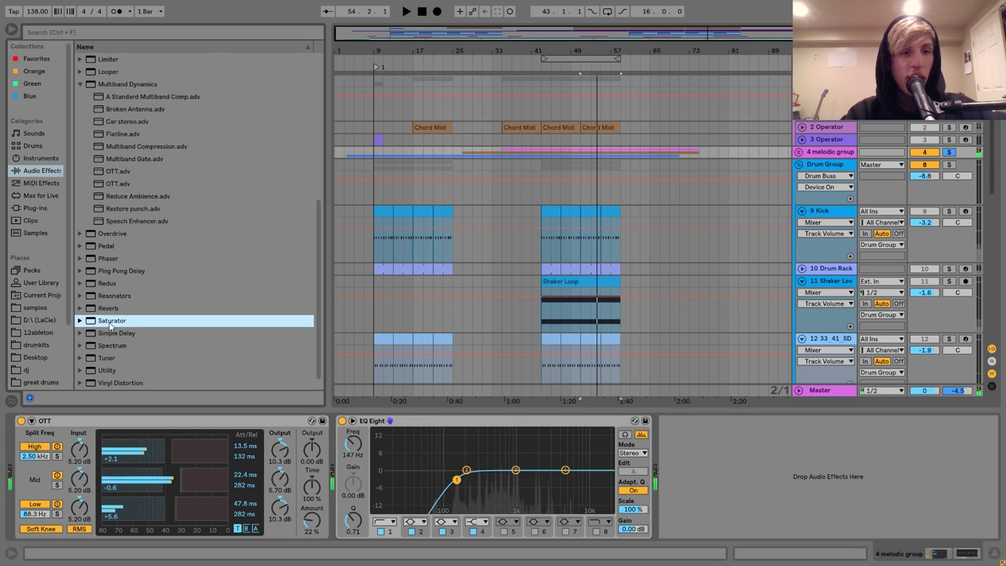
{"action": "left_click_drag", "start_coordinate": [110, 319], "coordinate": [57, 452]}
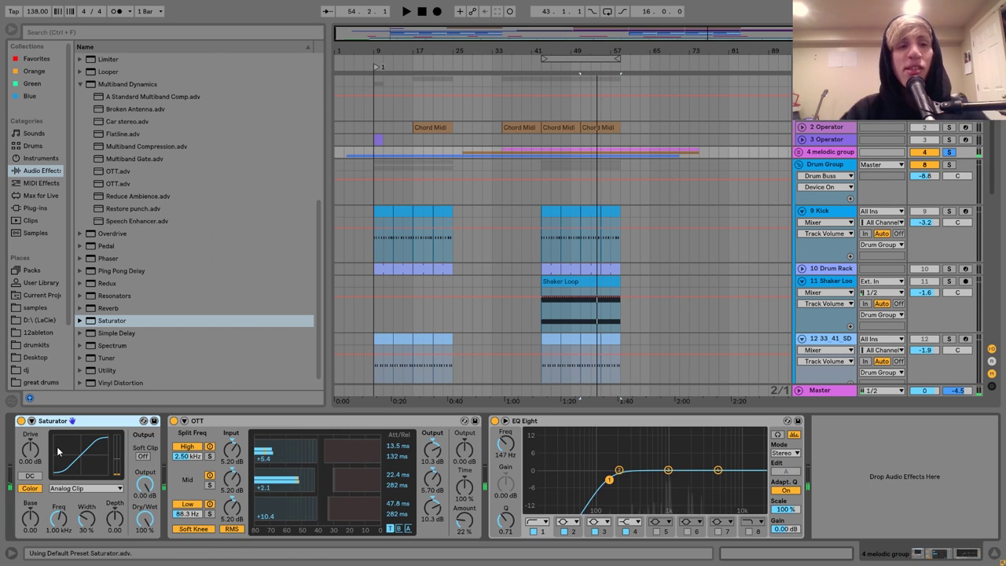
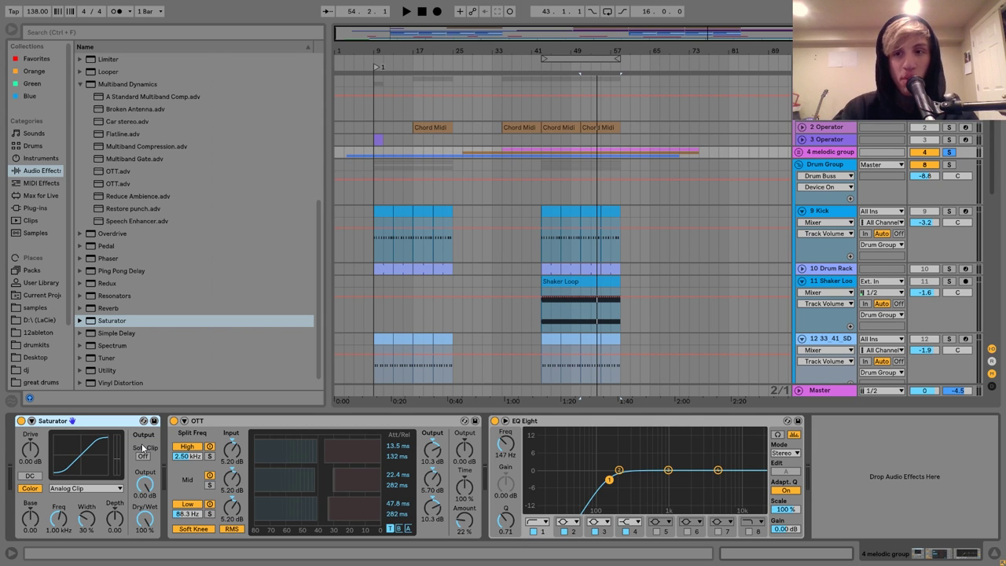
Compare the soloed melodic group with OTT bypassed and enabled, and set the Saturator's Drive to 4 dB
{"action": "key", "text": "space"}
{"action": "left_click", "coordinate": [174, 421]}
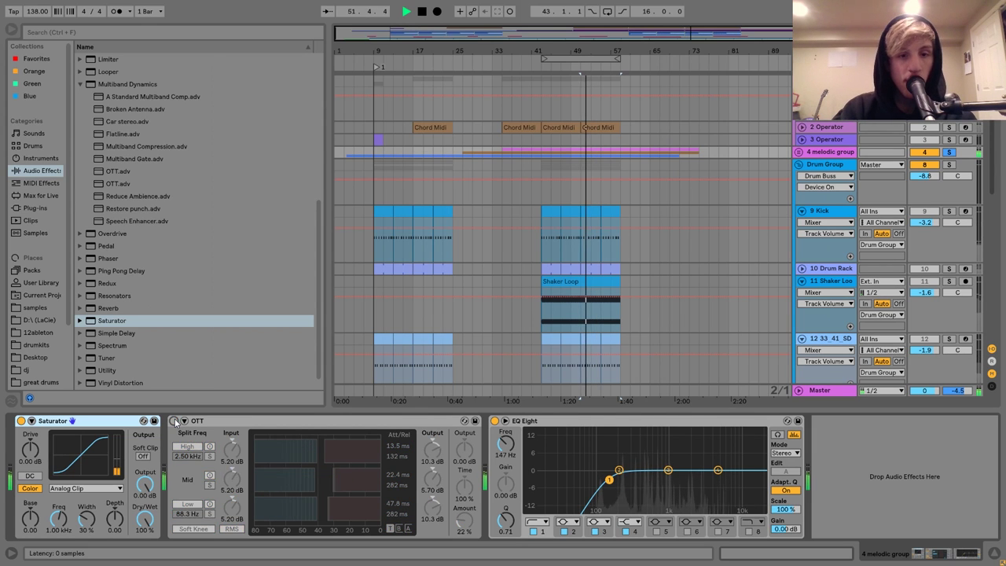
{"action": "left_click", "coordinate": [173, 420]}
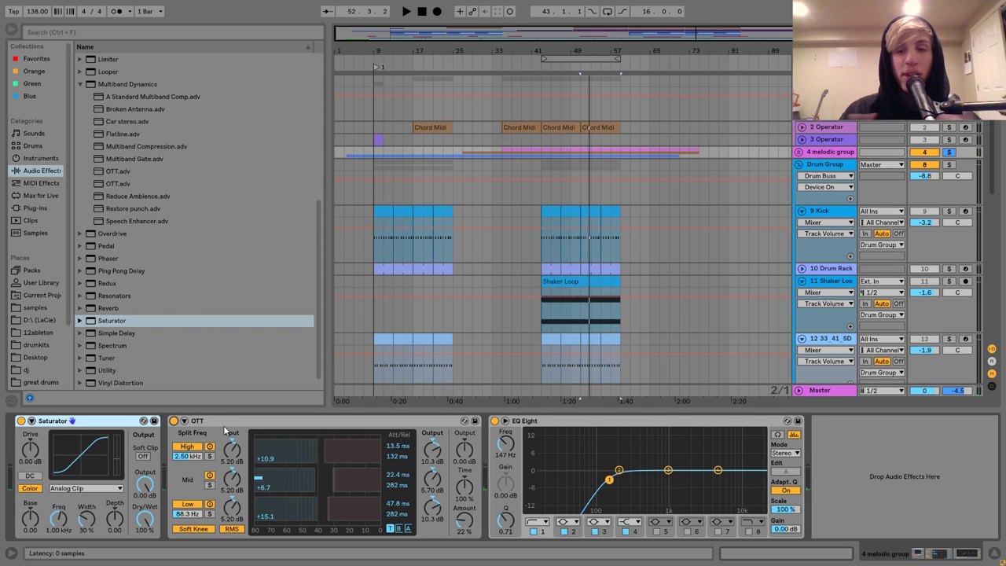
{"action": "key", "text": "space"}
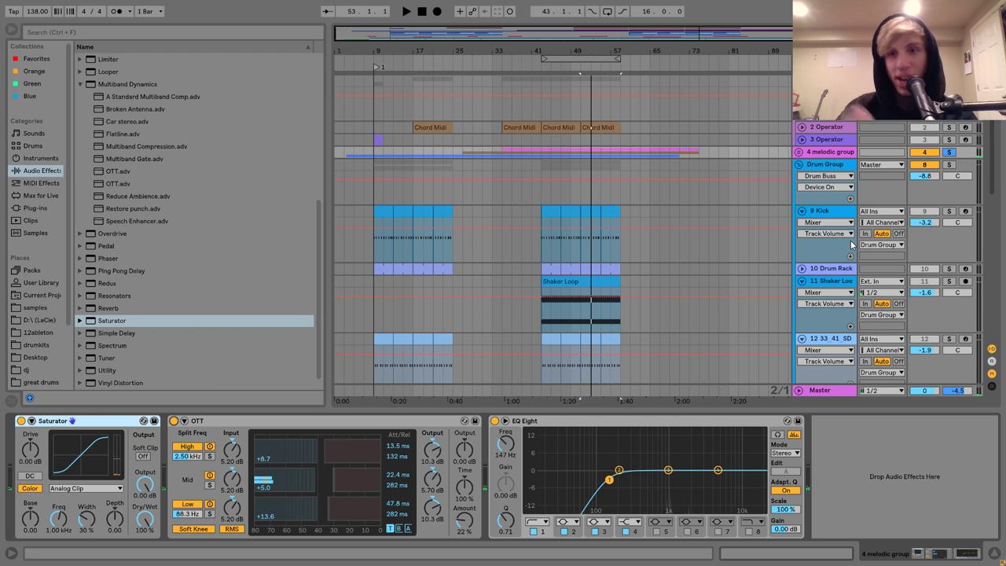
{"action": "key", "text": "space"}
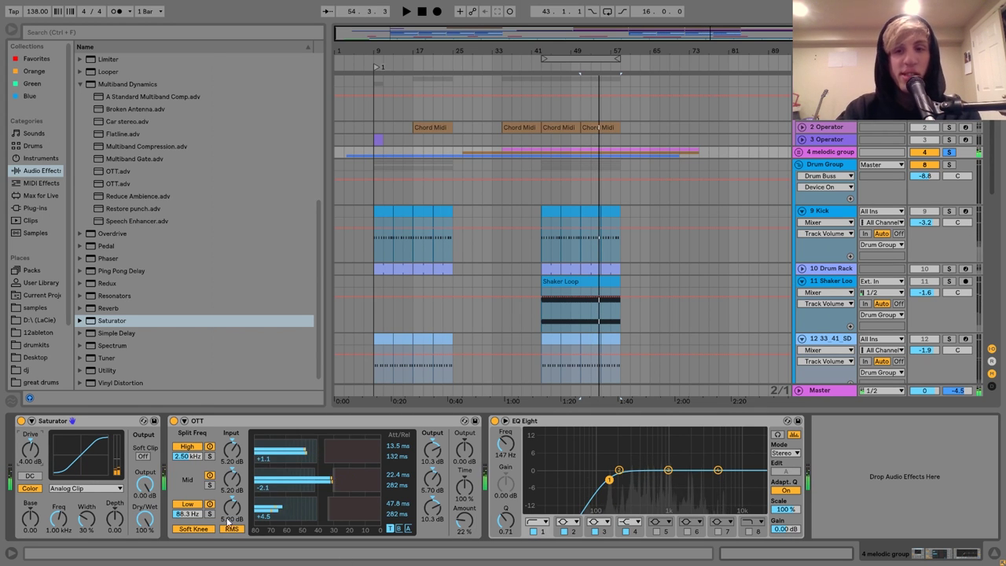
Unfold the melodic group, lower its track volume to -6.1 dB and unsolo it during playback
{"action": "left_click", "coordinate": [836, 164]}
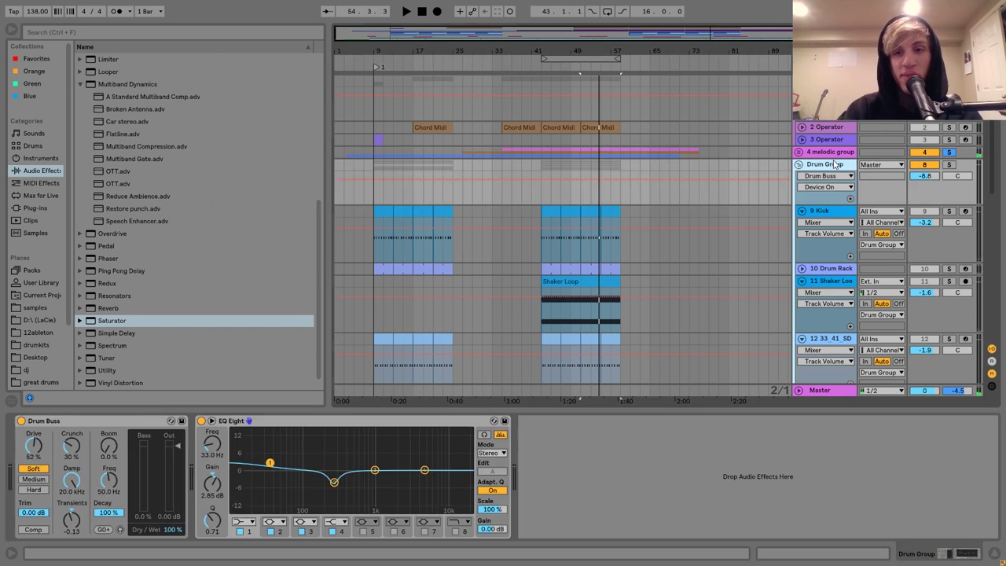
{"action": "left_click", "coordinate": [799, 153]}
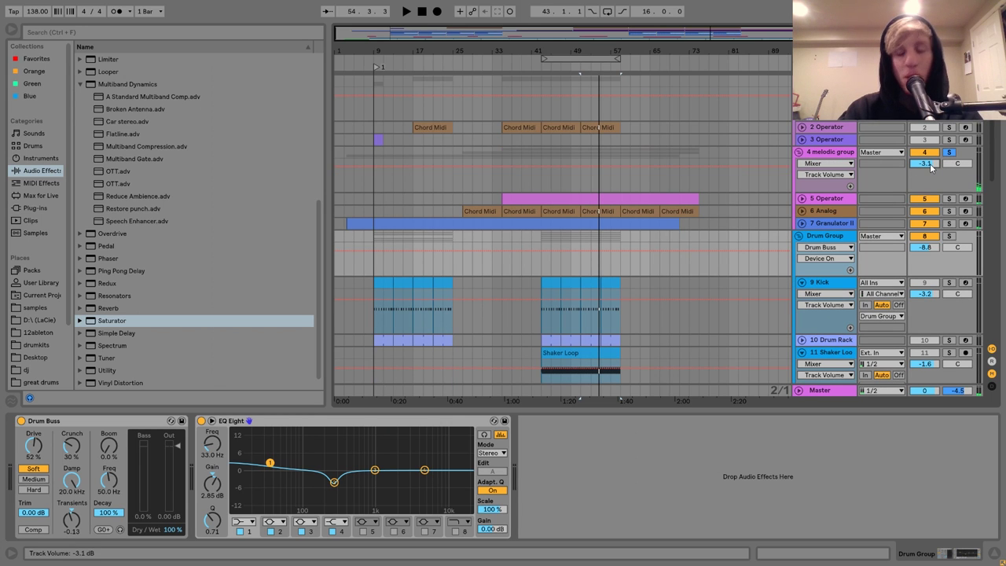
{"action": "key", "text": "space"}
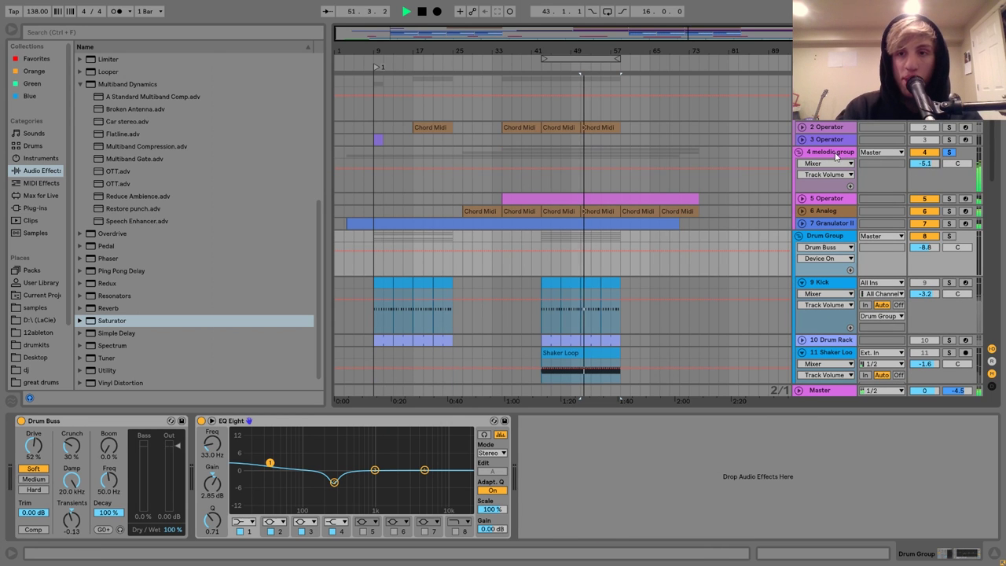
{"action": "left_click_drag", "start_coordinate": [930, 164], "coordinate": [930, 170]}
{"action": "left_click", "coordinate": [949, 152]}
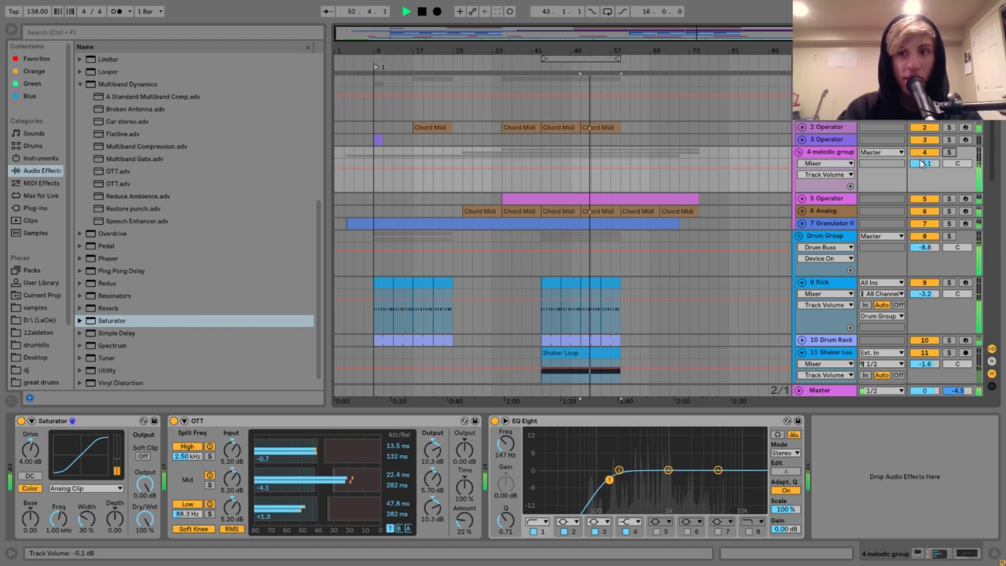
{"action": "key", "text": "Down"}
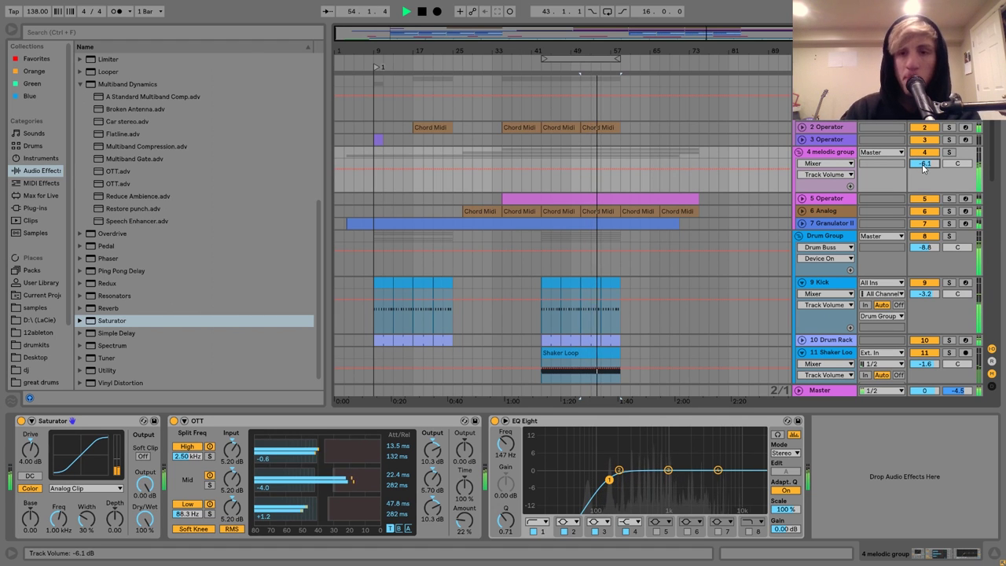
Collapse the melodic group and loop the arrangement over the second run of Kick clips, bars 43 to 59
{"action": "left_click", "coordinate": [799, 151]}
{"action": "left_click", "coordinate": [806, 165]}
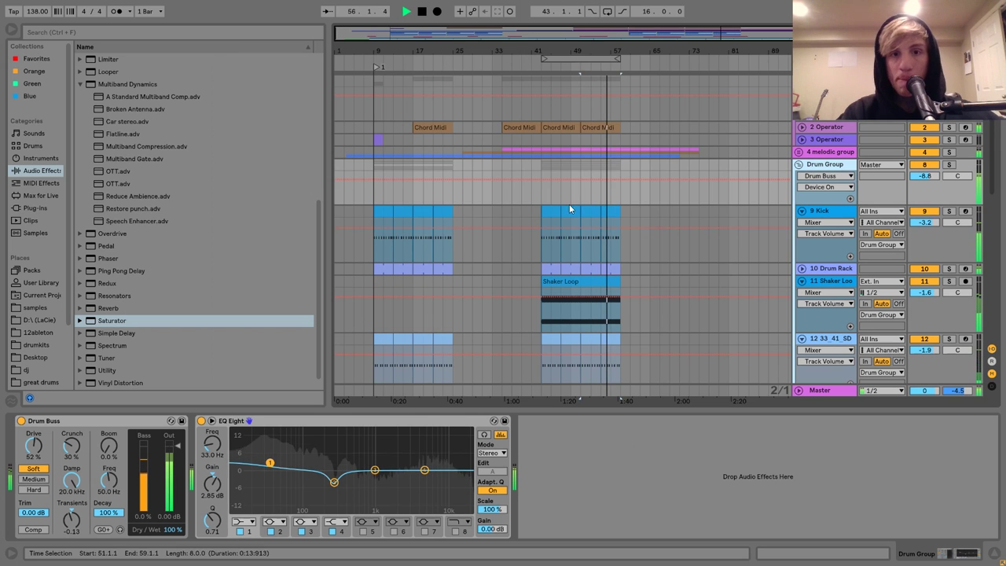
{"action": "left_click", "coordinate": [614, 211]}
{"action": "key", "text": "space"}
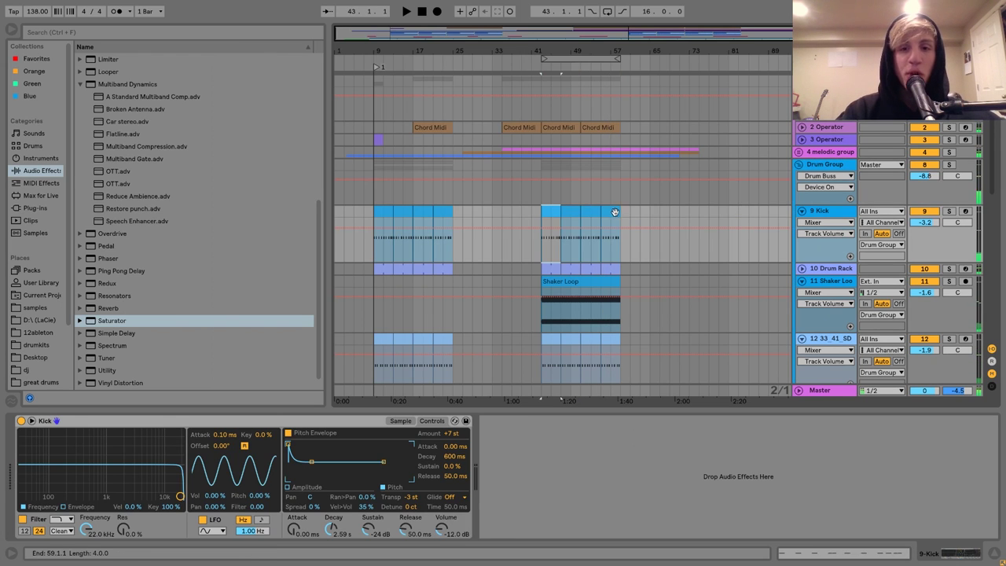
{"action": "key", "text": "ctrl+l"}
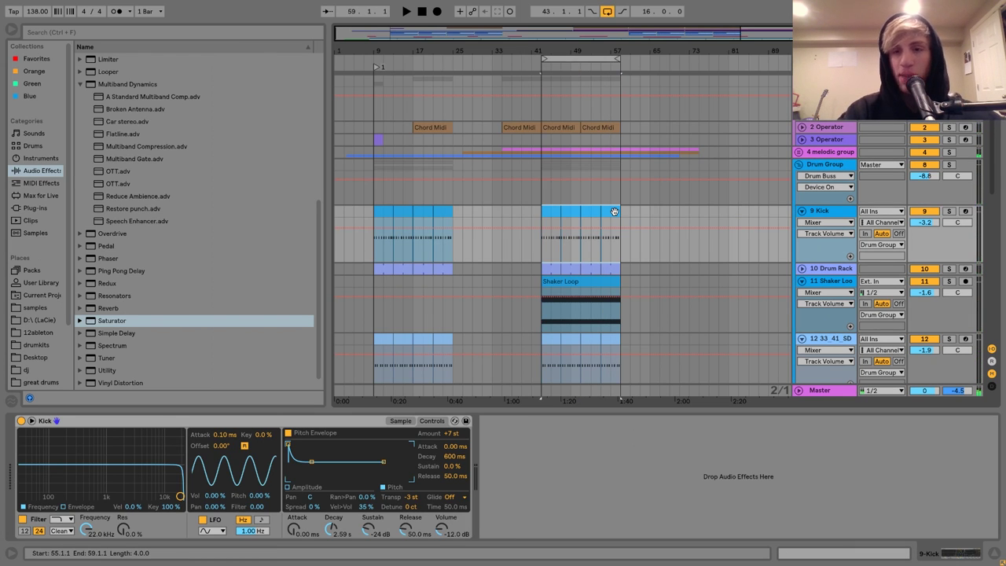
Raise the Kick track's volume to -1.4 dB while the loop plays and collapse the Drum Group
{"action": "key", "text": "space"}
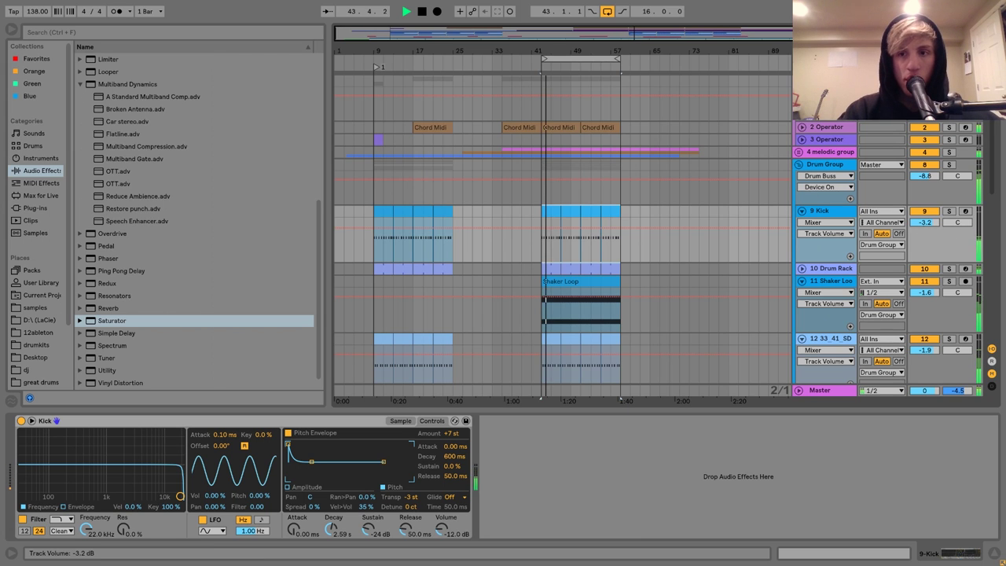
{"action": "left_click_drag", "start_coordinate": [924, 222], "coordinate": [923, 223]}
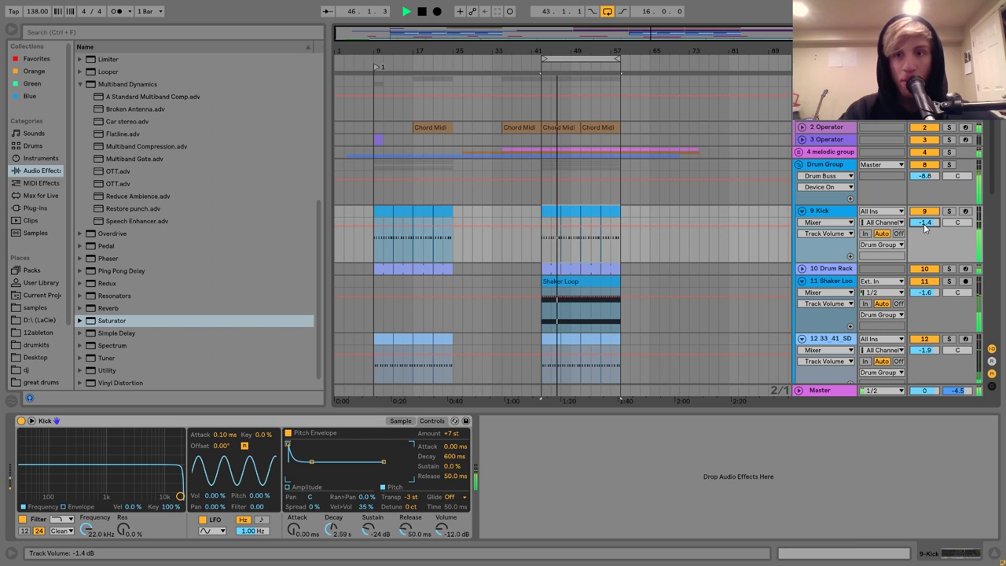
{"action": "left_click", "coordinate": [800, 164]}
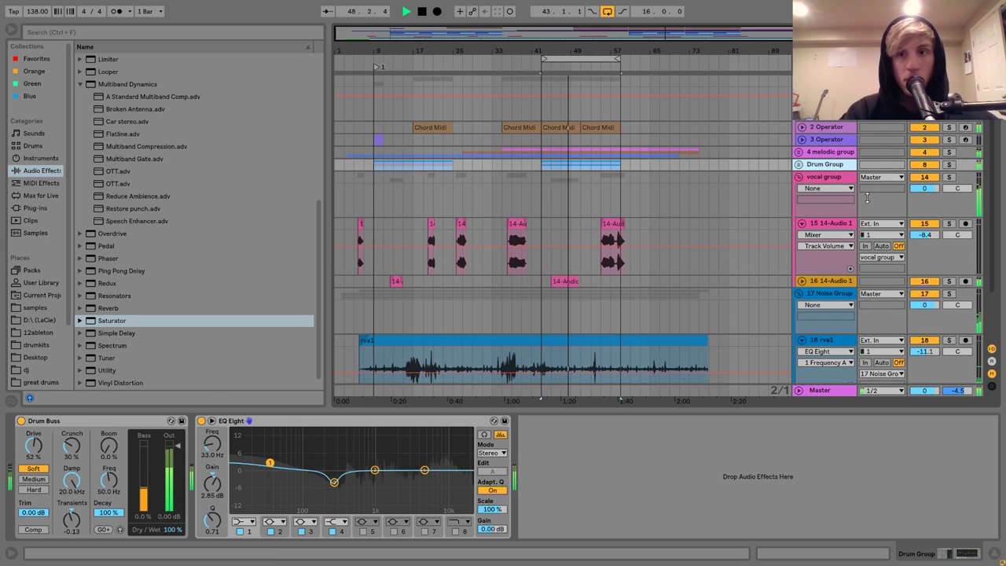
Solo the vocal group and add the OTT preset to it with the Amount at 30%
{"action": "left_click", "coordinate": [826, 178]}
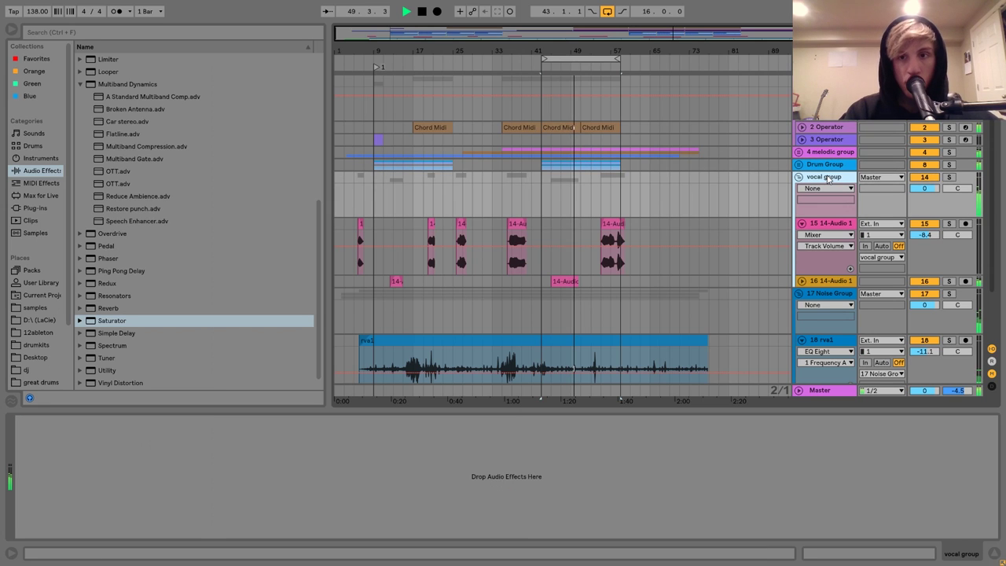
{"action": "left_click", "coordinate": [949, 178]}
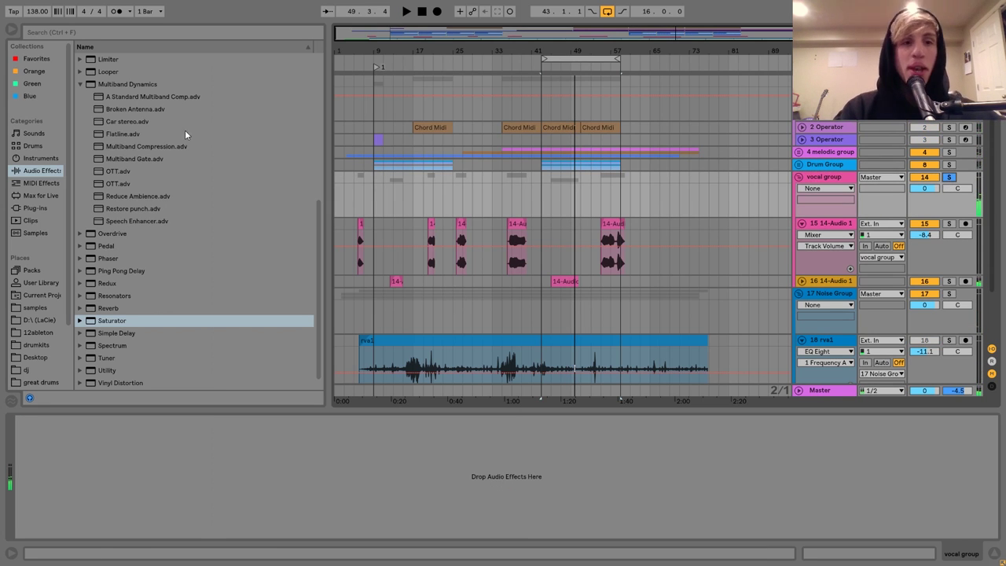
{"action": "double_click", "coordinate": [116, 172]}
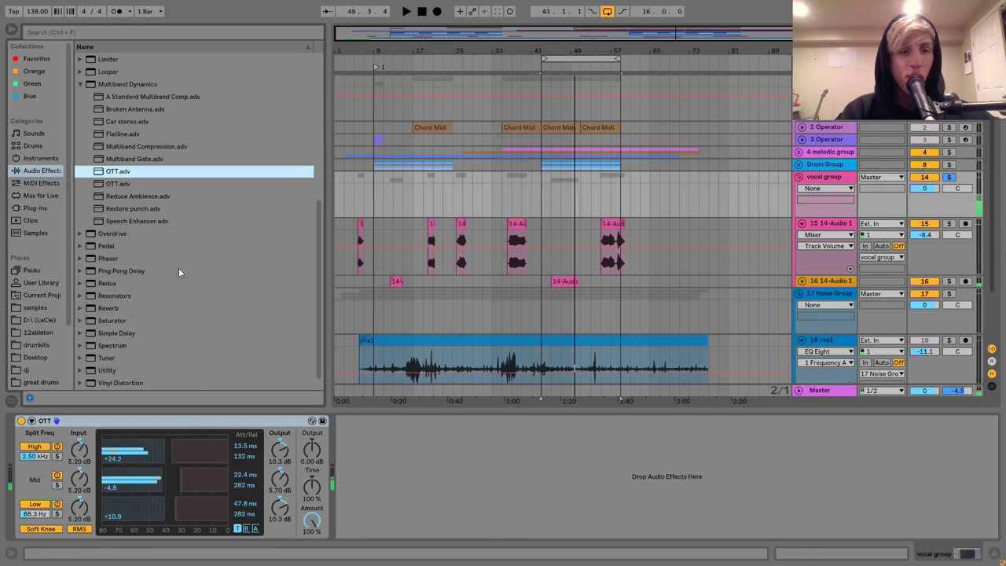
{"action": "left_click", "coordinate": [246, 474]}
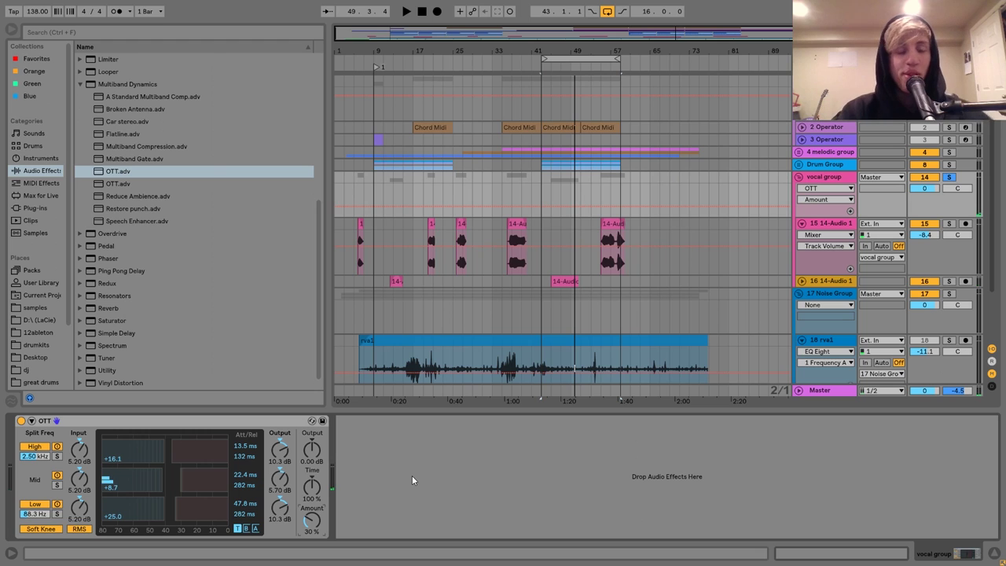
Play the vocal clip at bar 45 and compare the vocal group with OTT bypassed and enabled
{"action": "key", "text": "space"}
{"action": "left_click", "coordinate": [564, 281]}
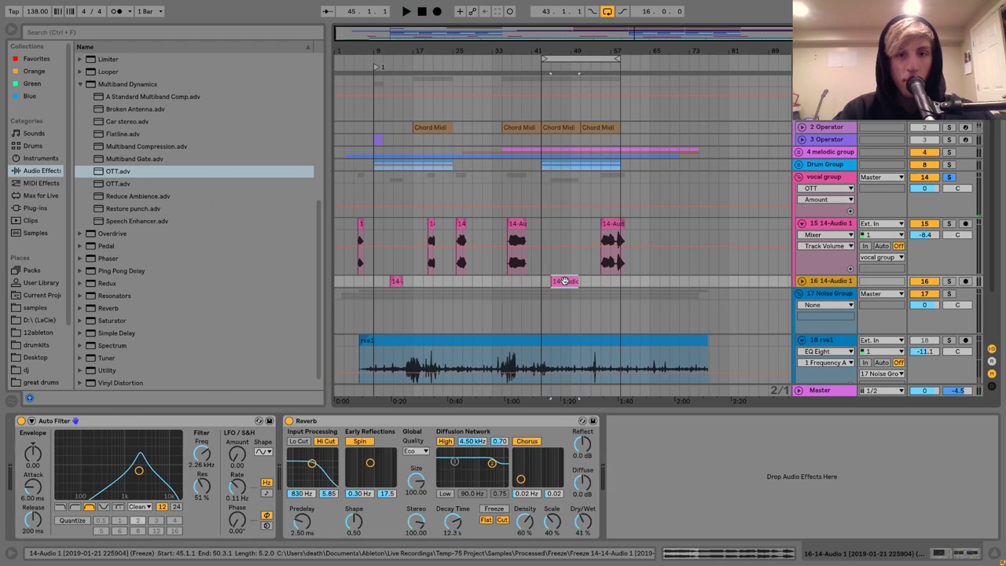
{"action": "left_click", "coordinate": [822, 177]}
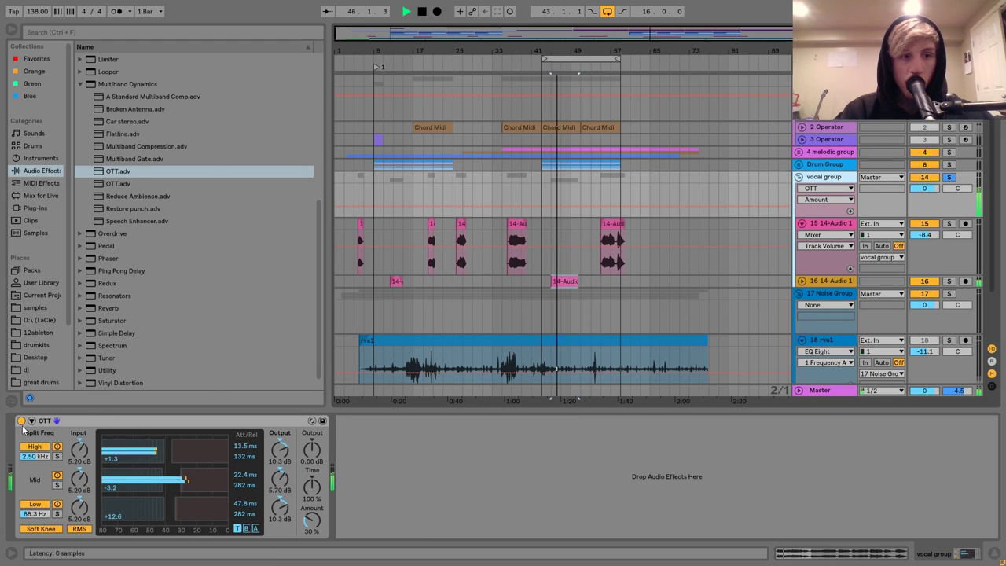
{"action": "left_click", "coordinate": [21, 420]}
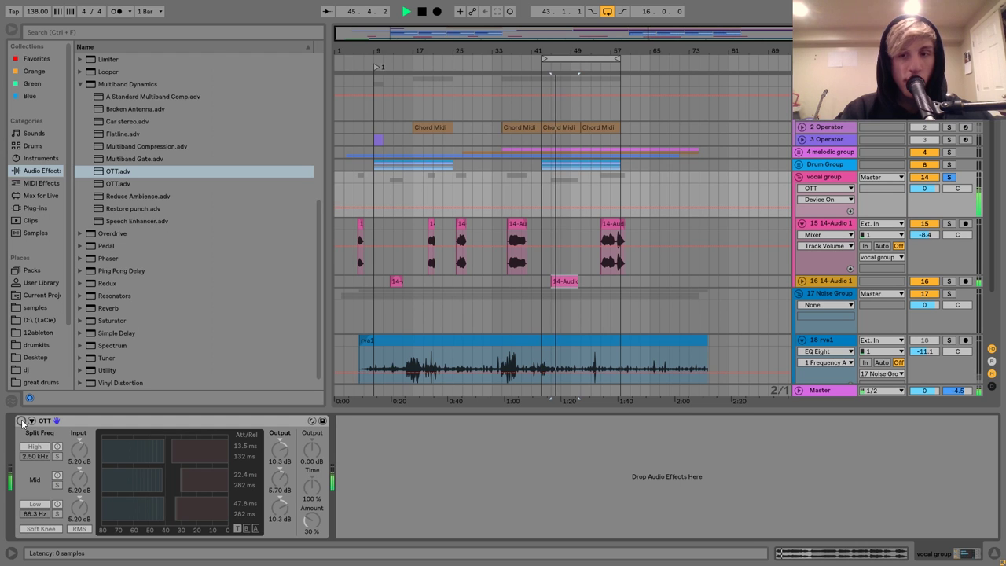
{"action": "left_click", "coordinate": [21, 421]}
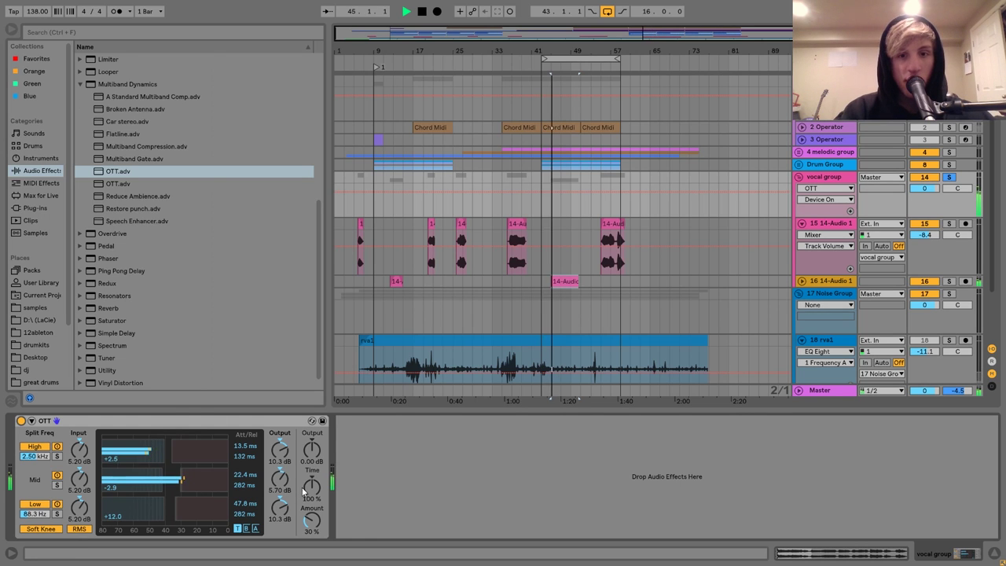
{"action": "key", "text": "space"}
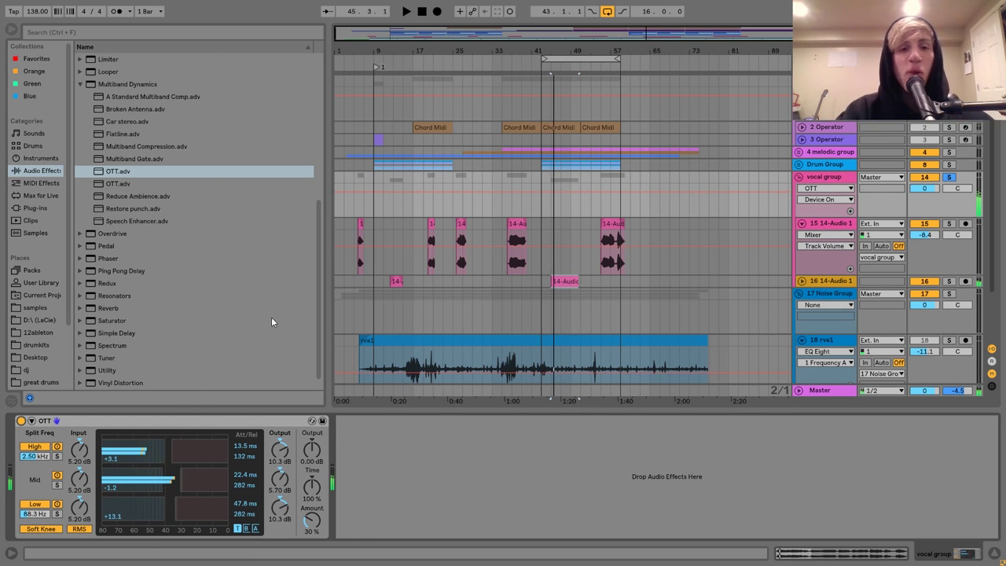
Add an EQ Eight after OTT in the vocal group with band 1 as a low cut at 147 Hz
{"action": "scroll", "coordinate": [271, 320], "scroll_direction": "up", "scroll_amount": 4}
{"action": "left_click_drag", "start_coordinate": [109, 97], "coordinate": [818, 470]}
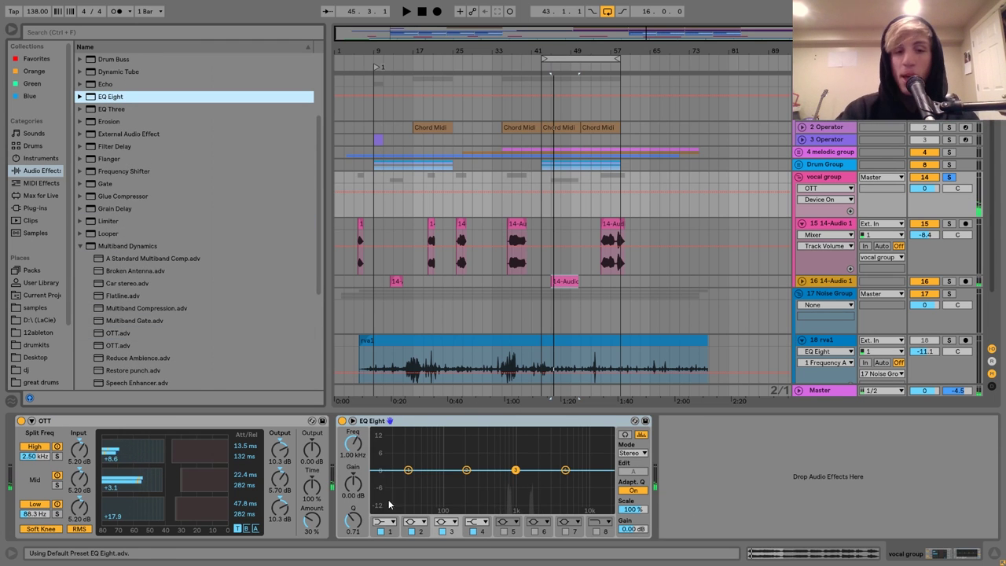
{"action": "key", "text": "space"}
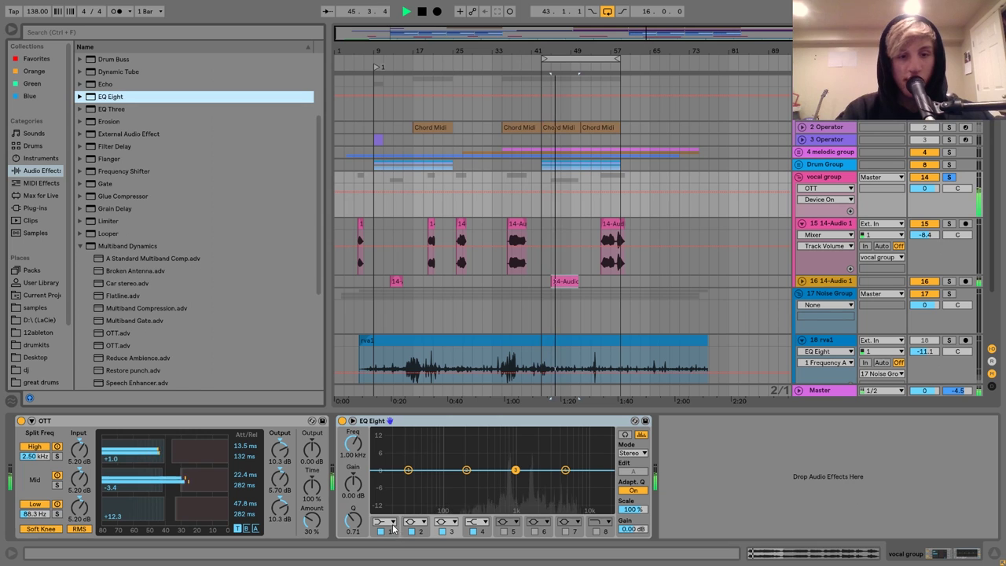
{"action": "left_click", "coordinate": [390, 522]}
{"action": "left_click", "coordinate": [380, 444]}
{"action": "left_click_drag", "start_coordinate": [406, 478], "coordinate": [485, 480]}
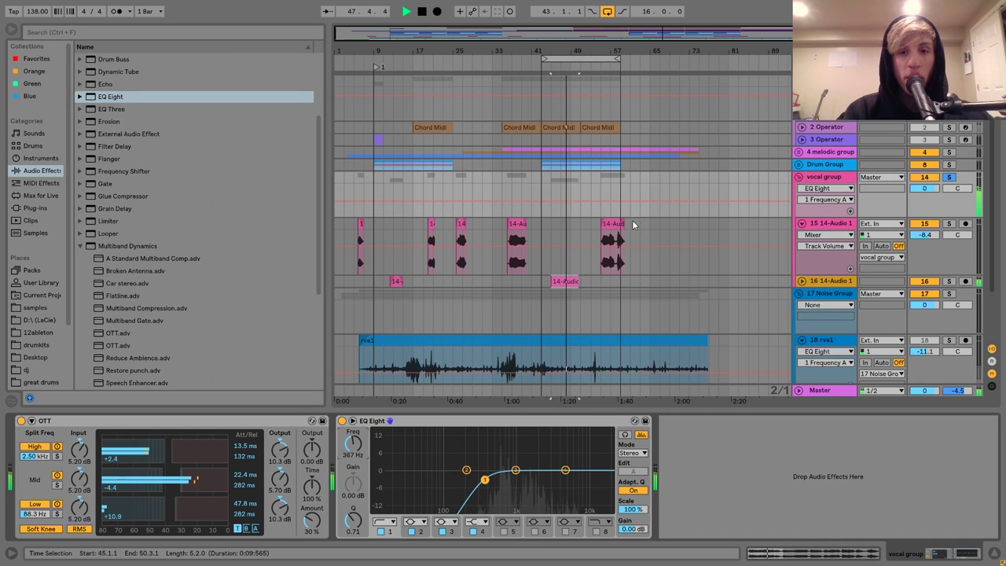
{"action": "left_click_drag", "start_coordinate": [485, 480], "coordinate": [457, 479]}
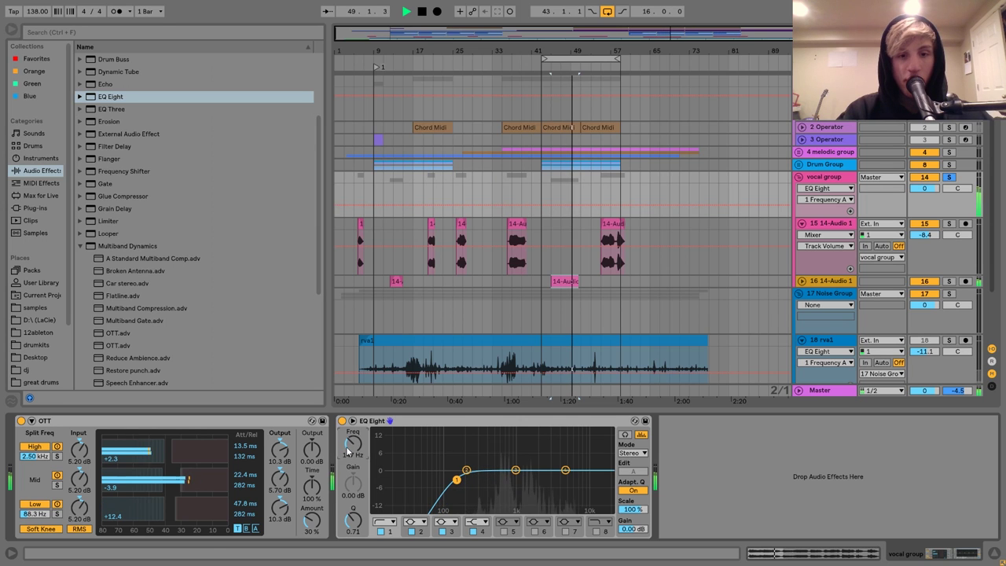
Unsolo the vocal group, set its volume to -1.0 dB while playing from the earlier vocal clip, and collapse it
{"action": "left_click", "coordinate": [516, 223]}
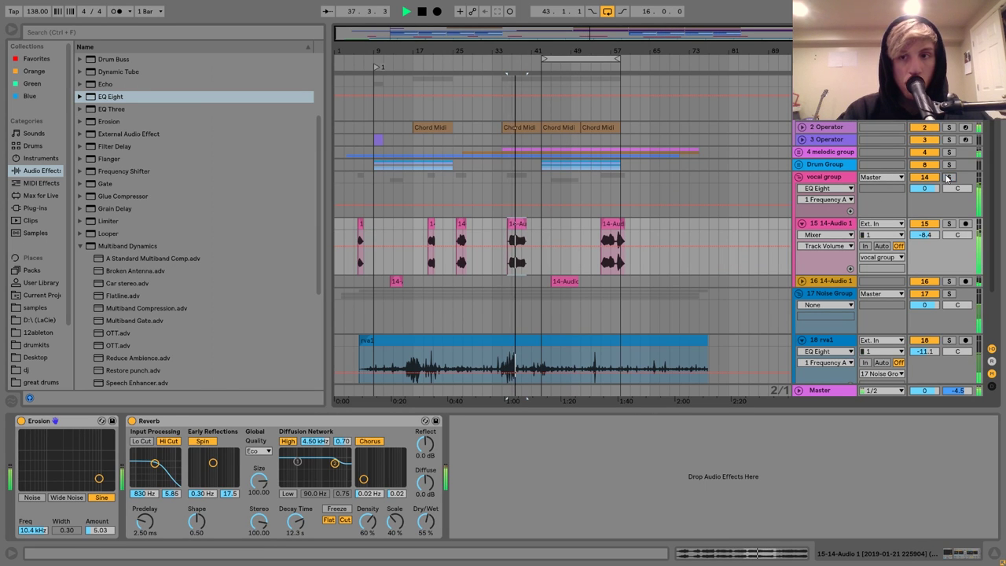
{"action": "left_click", "coordinate": [836, 180]}
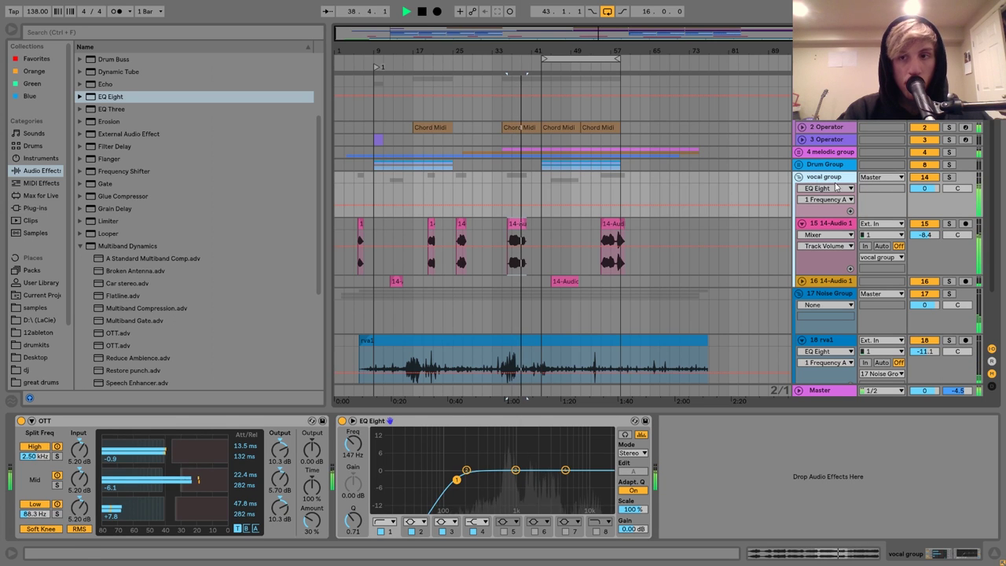
{"action": "left_click_drag", "start_coordinate": [924, 188], "coordinate": [925, 192]}
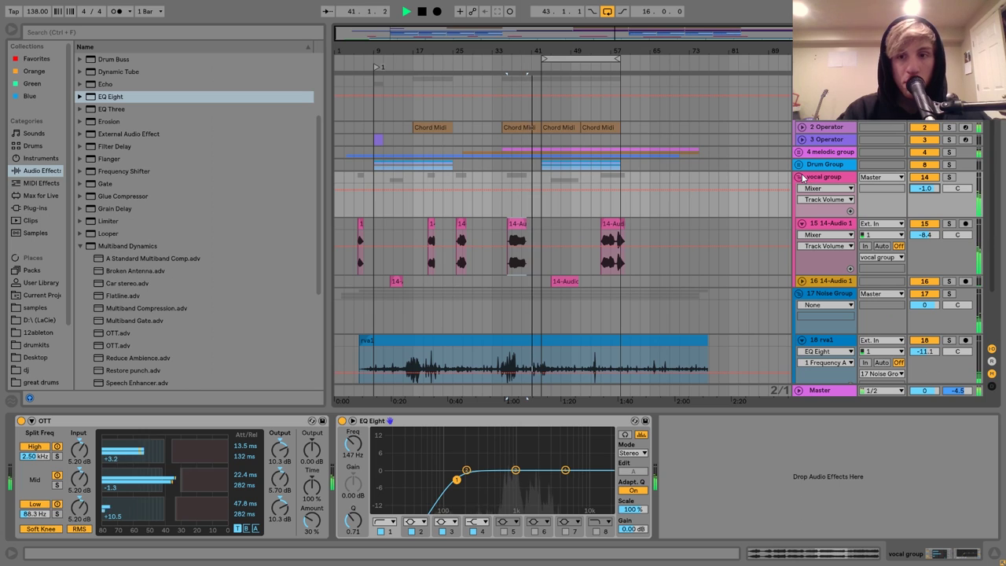
{"action": "left_click", "coordinate": [801, 179]}
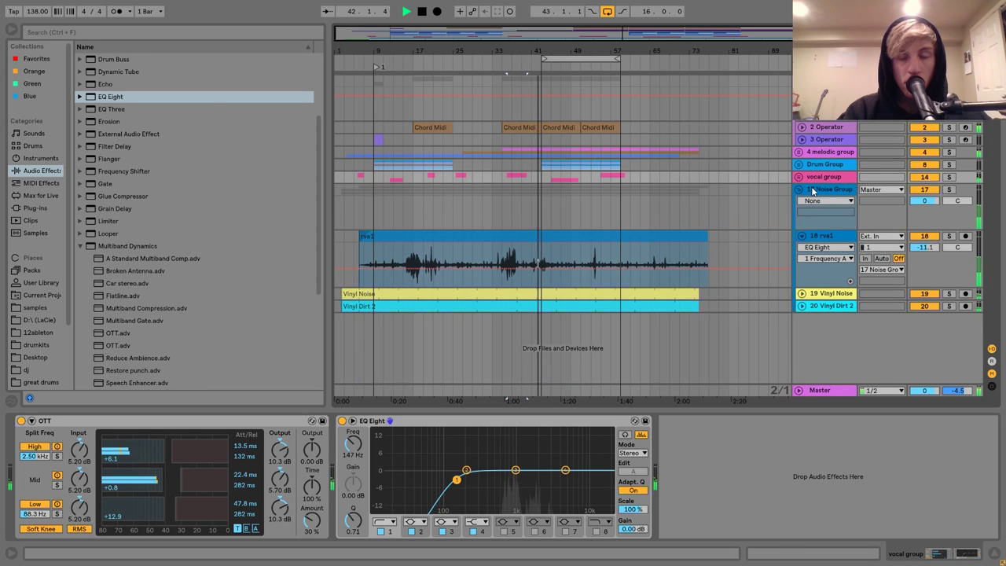
Solo the noise group and add a Saturator to it with Drive at 10.9 dB and Base at 12.0
{"action": "left_click", "coordinate": [814, 192]}
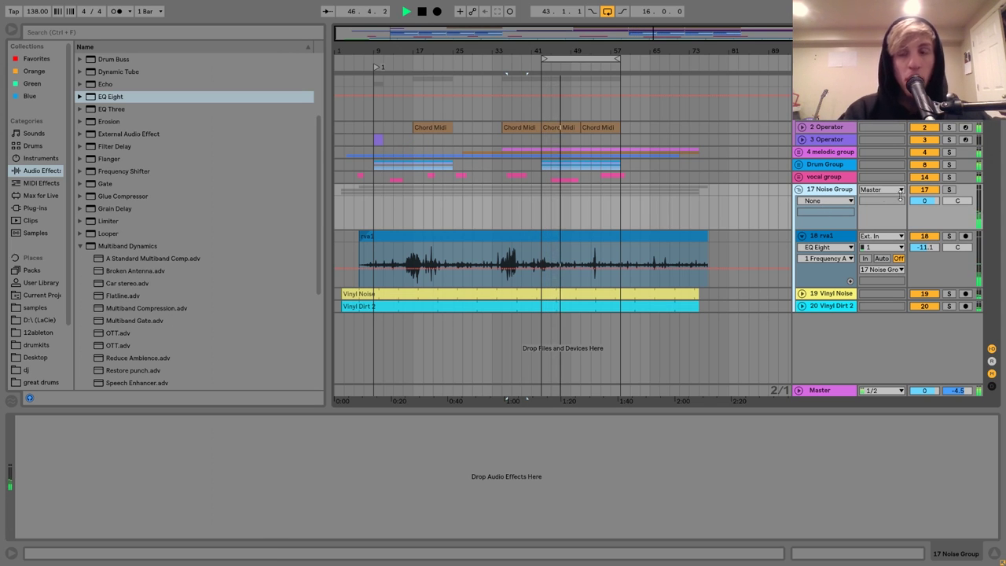
{"action": "left_click", "coordinate": [834, 191]}
{"action": "left_click", "coordinate": [949, 190]}
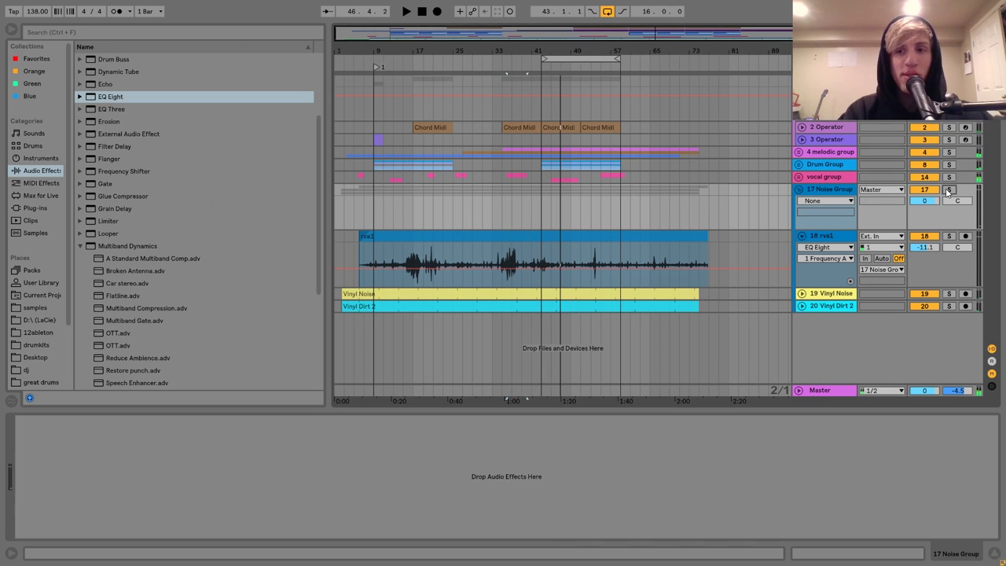
{"action": "key", "text": "space"}
{"action": "scroll", "coordinate": [45, 345], "scroll_direction": "down", "scroll_amount": 1}
{"action": "scroll", "coordinate": [118, 320], "scroll_direction": "down", "scroll_amount": 5}
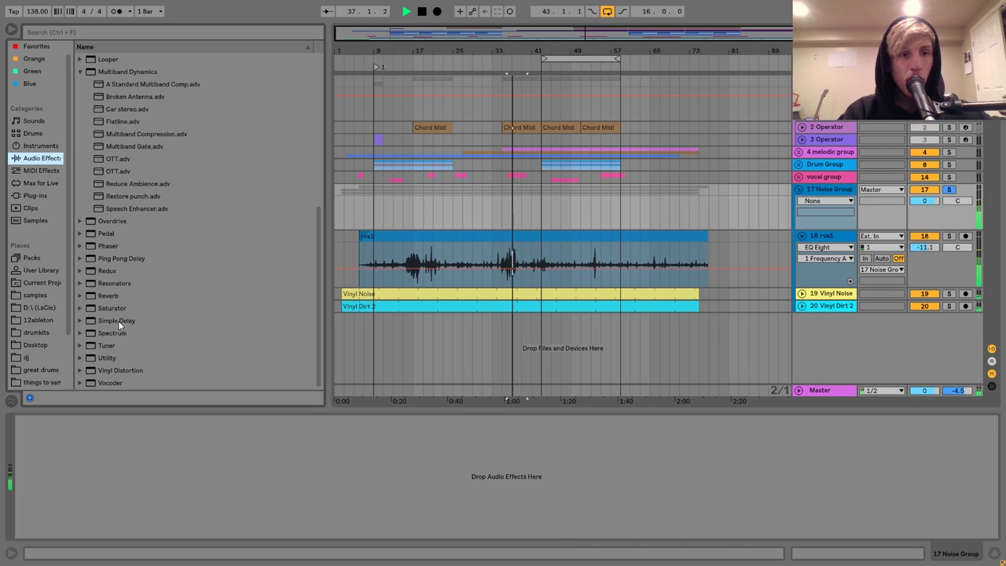
{"action": "double_click", "coordinate": [111, 308]}
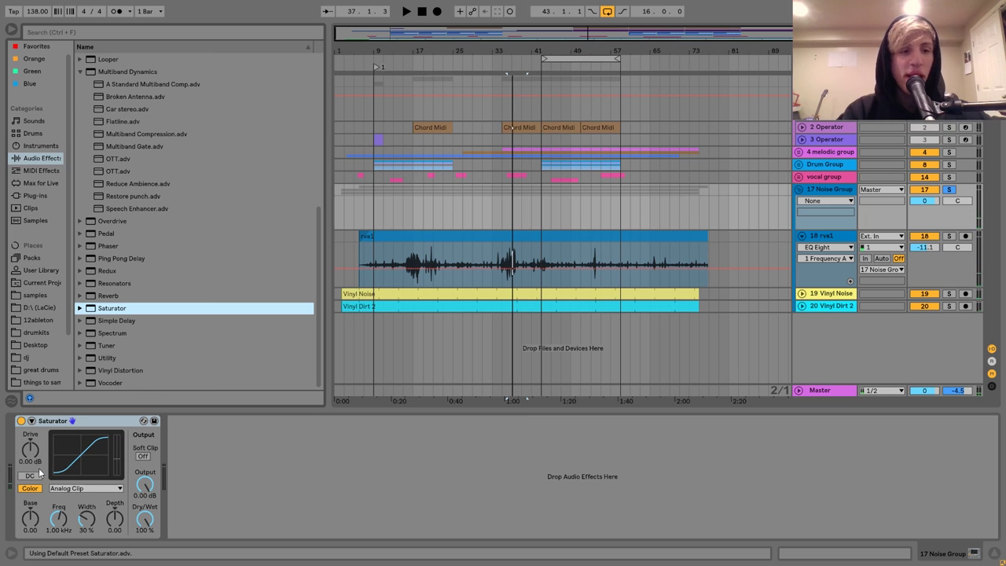
{"action": "left_click_drag", "start_coordinate": [30, 449], "coordinate": [28, 452]}
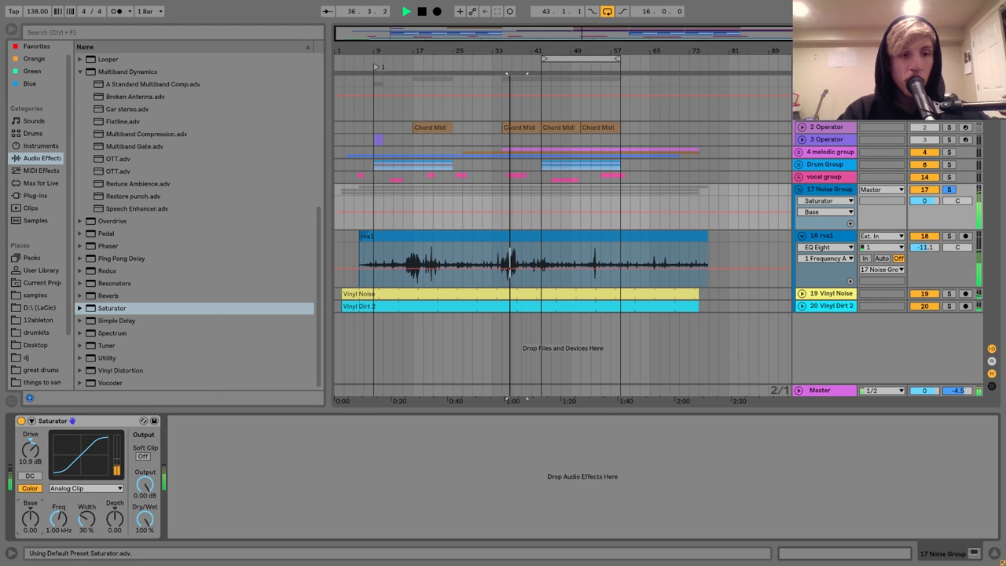
{"action": "left_click_drag", "start_coordinate": [30, 517], "coordinate": [29, 503]}
Unsolo the noise group and set its volume to -8.2 dB while playing from bar 35
{"action": "left_click_drag", "start_coordinate": [924, 201], "coordinate": [925, 206]}
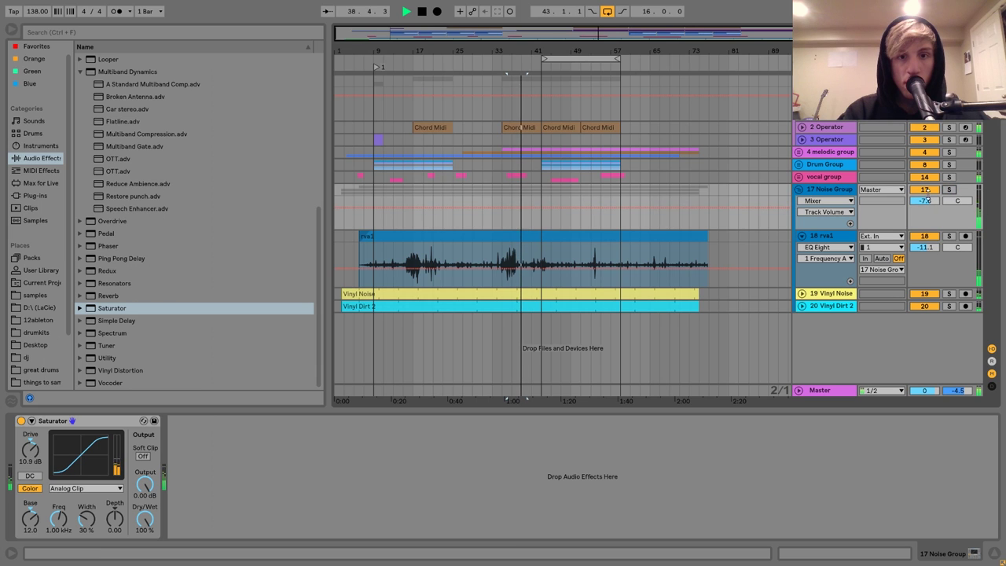
{"action": "left_click", "coordinate": [503, 218]}
{"action": "key", "text": "space"}
{"action": "key", "text": "space"}
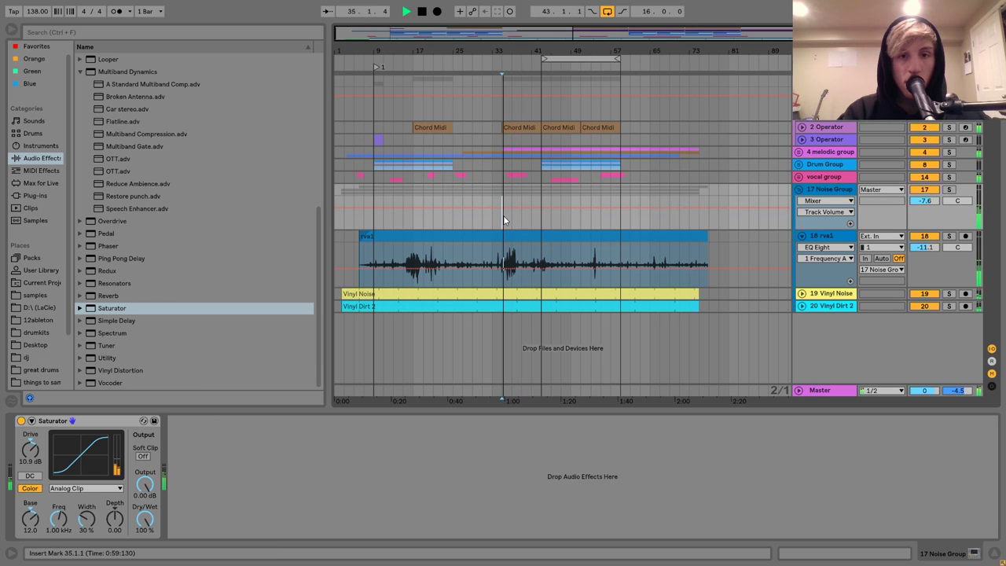
{"action": "left_click", "coordinate": [829, 190]}
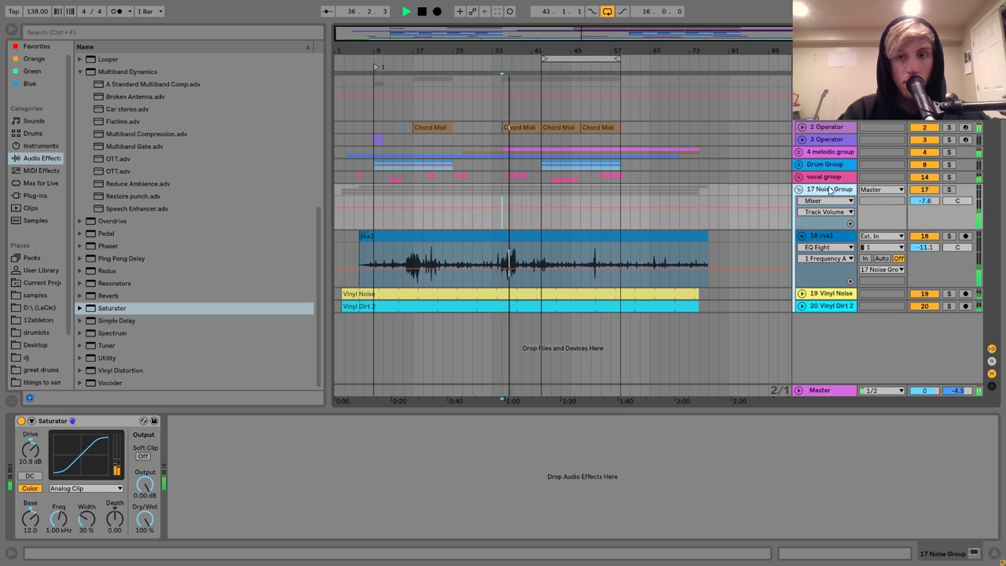
{"action": "left_click_drag", "start_coordinate": [923, 203], "coordinate": [924, 205]}
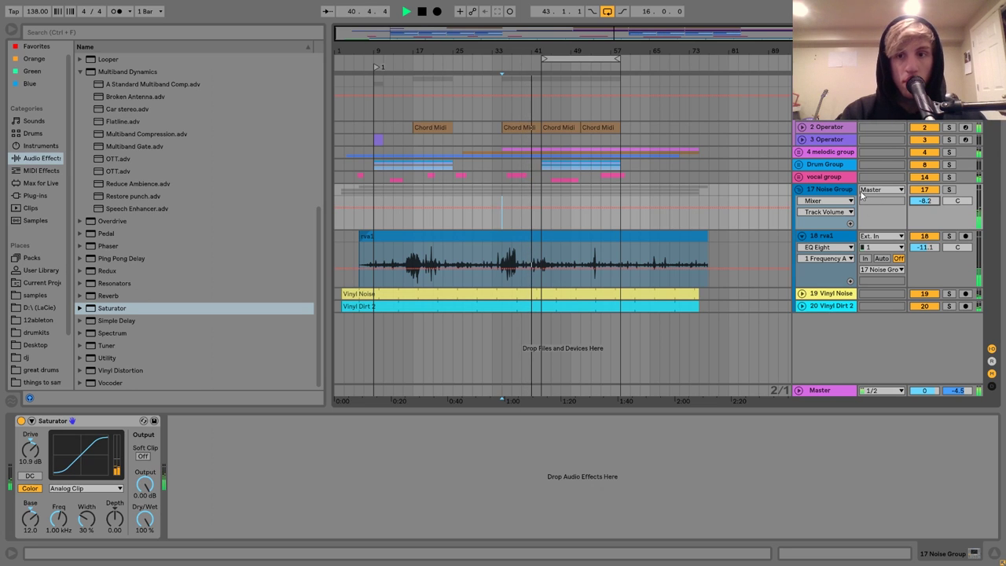
{"action": "left_click", "coordinate": [811, 193]}
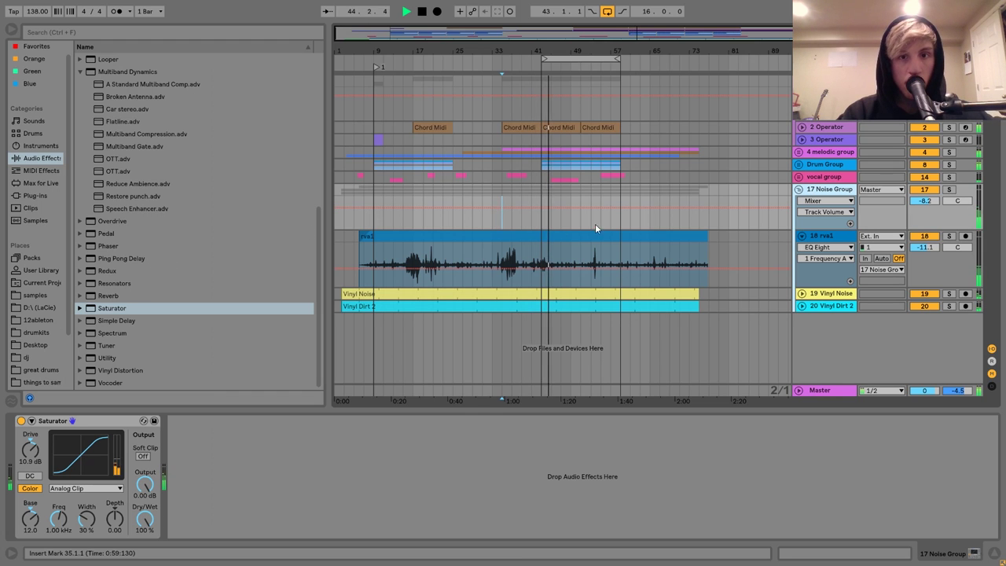
Expand the drum group, set the shaker loop's volume to -5.6 dB, and collapse the group again
{"action": "left_click", "coordinate": [798, 164]}
{"action": "scroll", "coordinate": [830, 199], "scroll_direction": "down", "scroll_amount": 2}
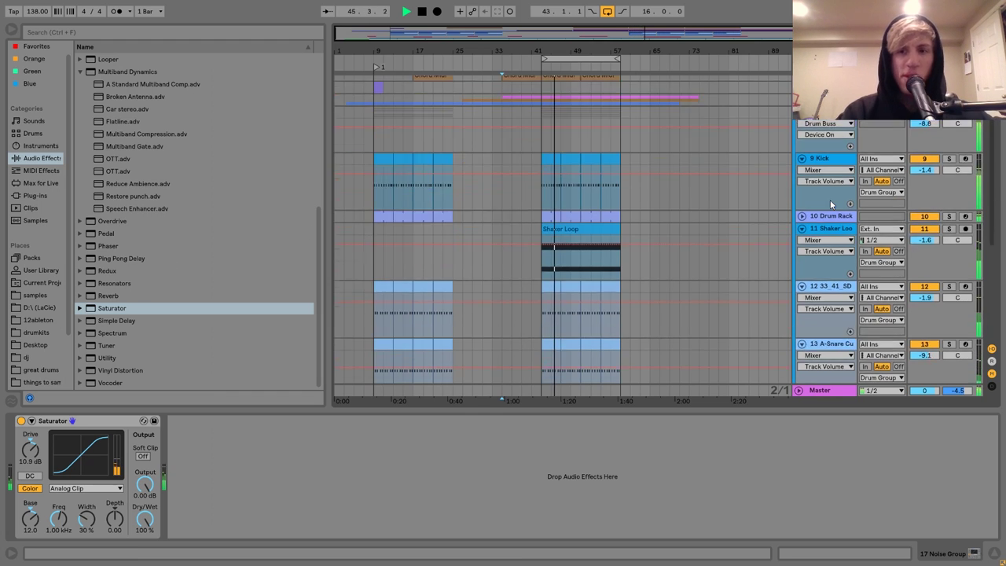
{"action": "scroll", "coordinate": [931, 241], "scroll_direction": "down", "scroll_amount": 3}
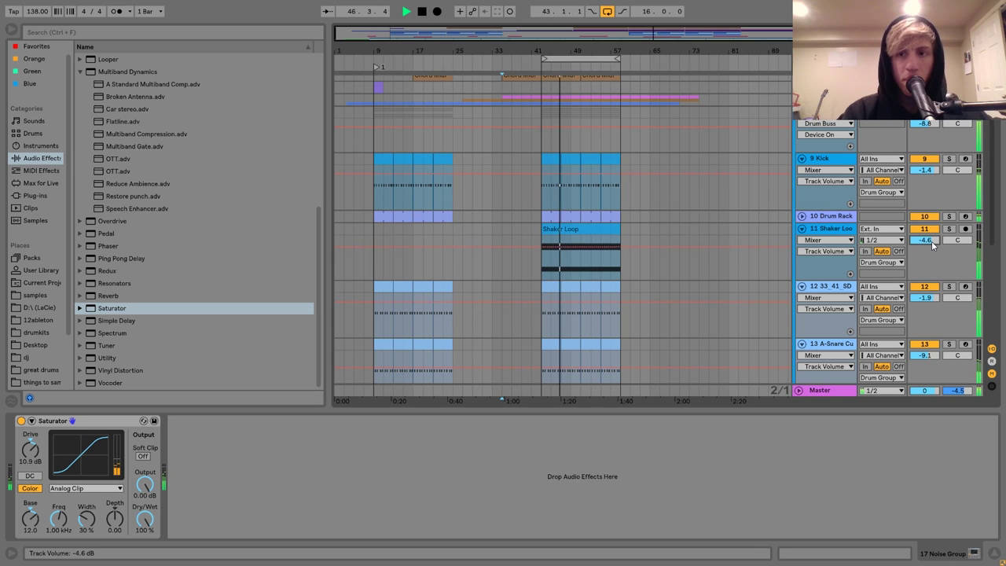
{"action": "scroll", "coordinate": [931, 241], "scroll_direction": "down", "scroll_amount": 1}
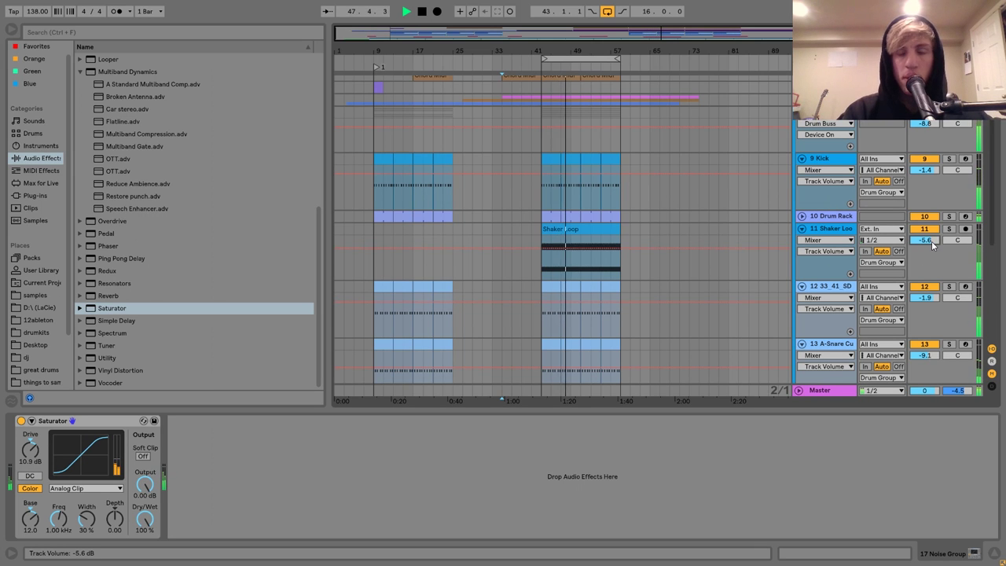
{"action": "scroll", "coordinate": [801, 205], "scroll_direction": "up", "scroll_amount": 3}
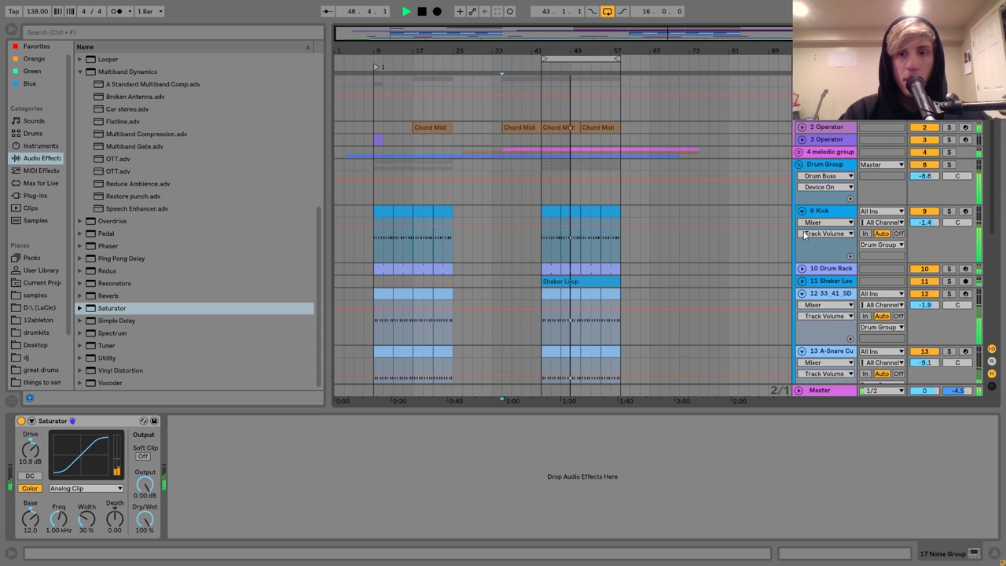
{"action": "left_click", "coordinate": [800, 164]}
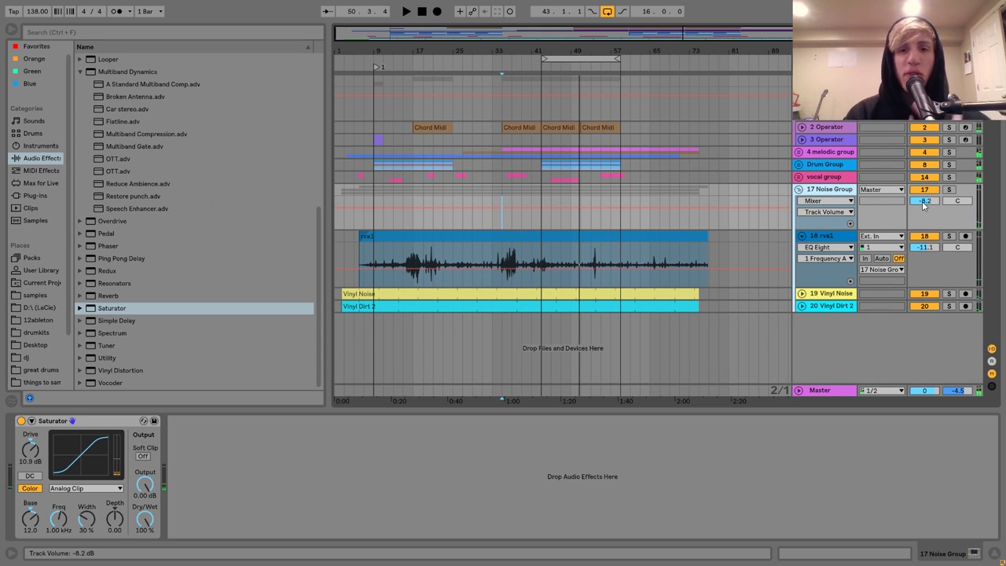
Play from bar 35 and add an EQ Eight after the noise group's Saturator, with band 1 as a low cut at 188 Hz
{"action": "key", "text": "space"}
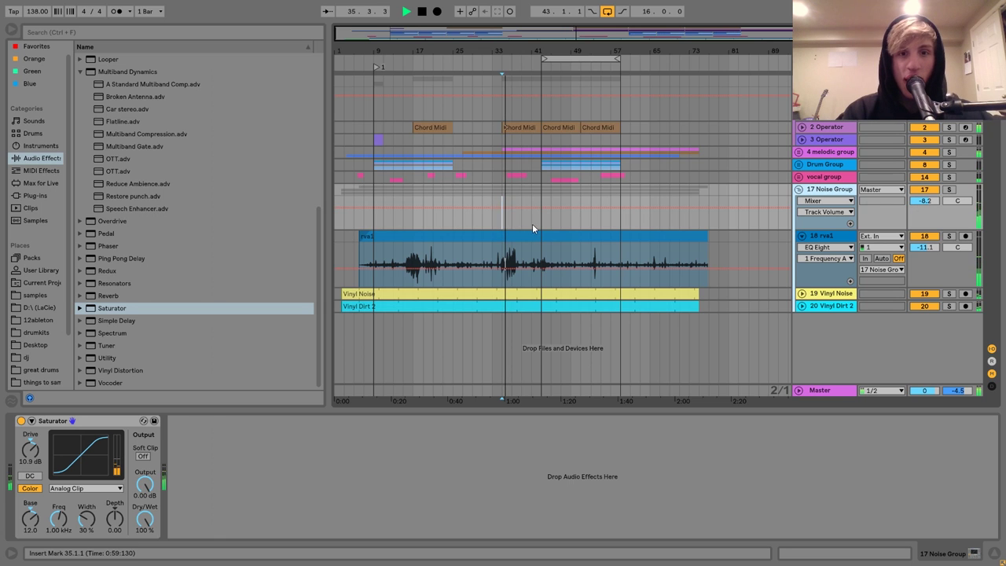
{"action": "scroll", "coordinate": [179, 187], "scroll_direction": "up", "scroll_amount": 8}
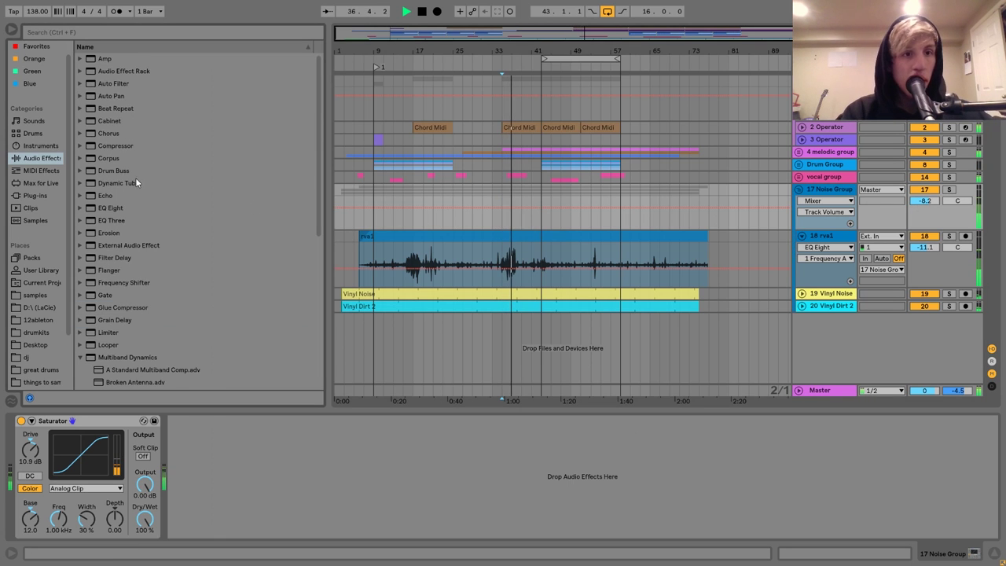
{"action": "left_click", "coordinate": [109, 209]}
{"action": "double_click", "coordinate": [109, 209]}
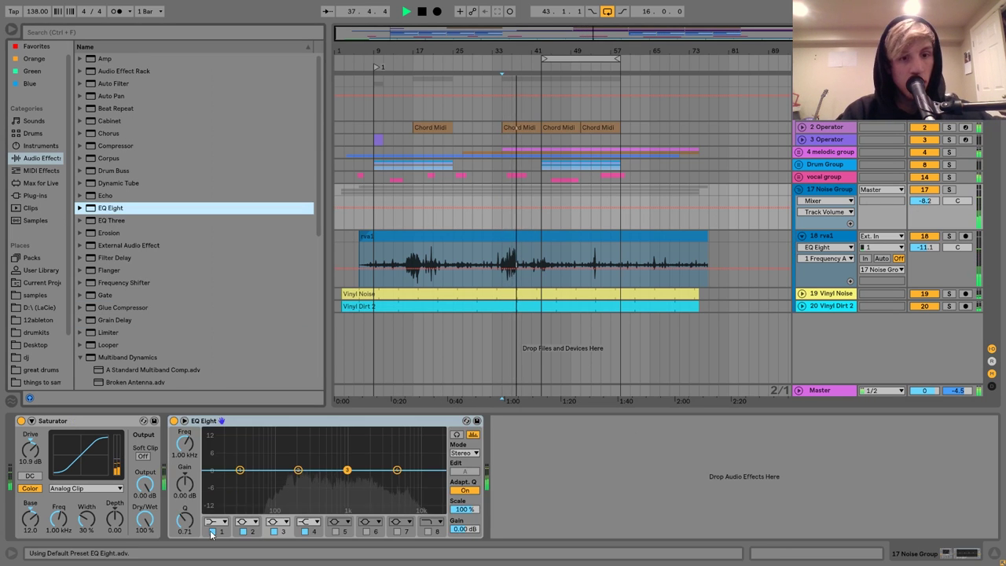
{"action": "left_click", "coordinate": [217, 522]}
{"action": "left_click", "coordinate": [210, 457]}
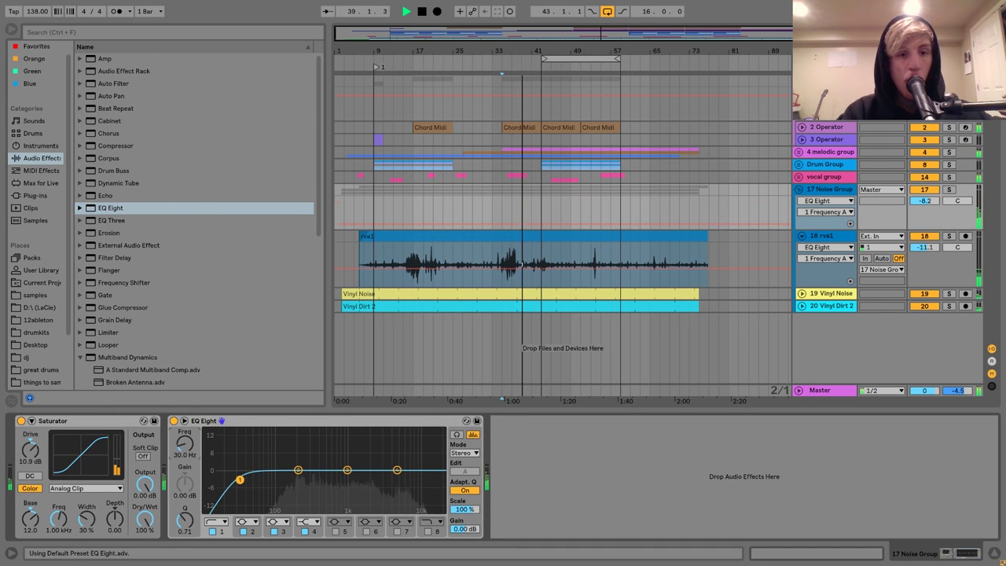
{"action": "left_click_drag", "start_coordinate": [240, 471], "coordinate": [296, 480]}
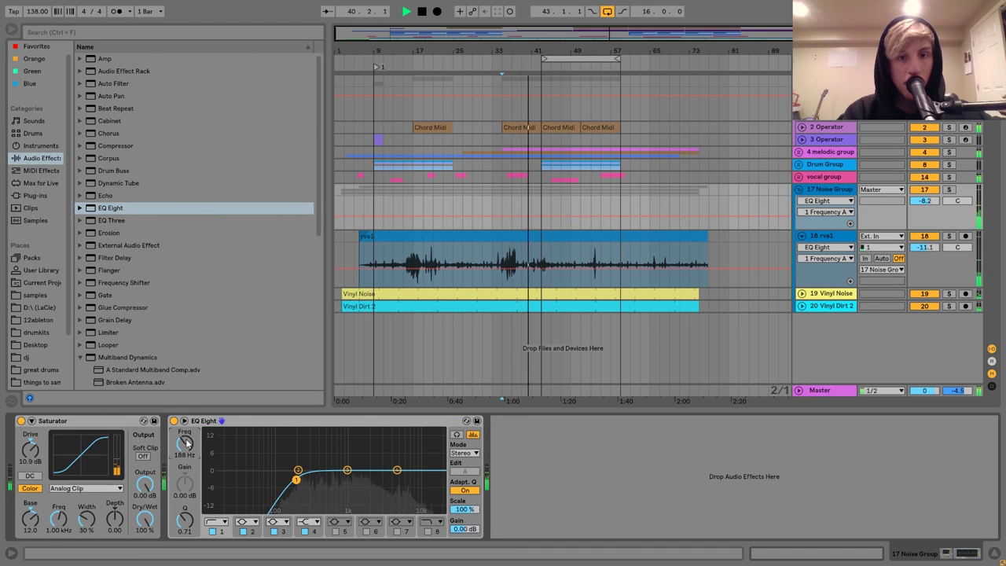
Compare the noise group with Saturator bypassed and enabled during playback, and collapse the group
{"action": "left_click", "coordinate": [21, 420]}
{"action": "left_click", "coordinate": [21, 420]}
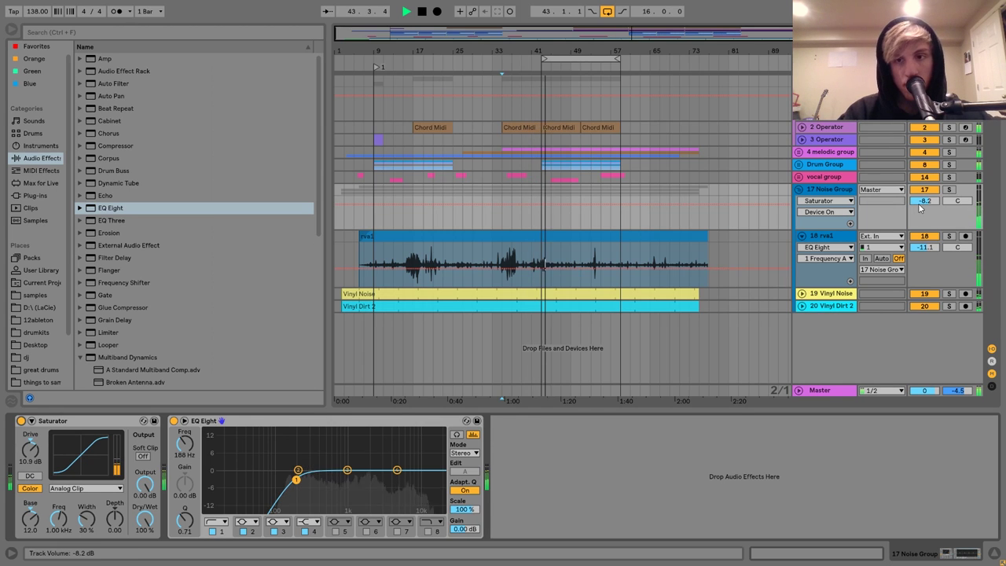
{"action": "left_click", "coordinate": [836, 194]}
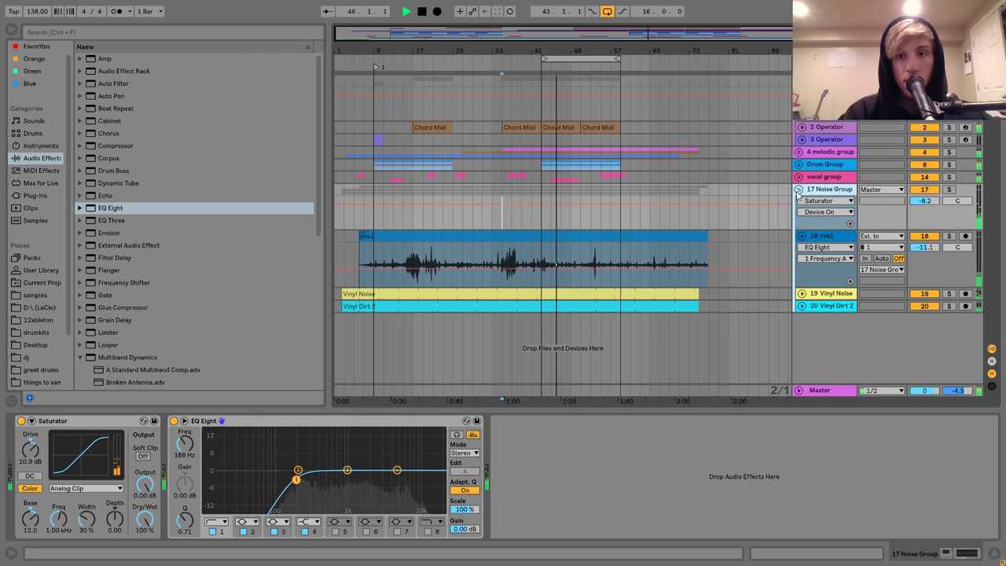
{"action": "left_click", "coordinate": [799, 190]}
Check the master's peak level in the Session mixer, playing the section from bar 43
{"action": "key", "text": "Tab"}
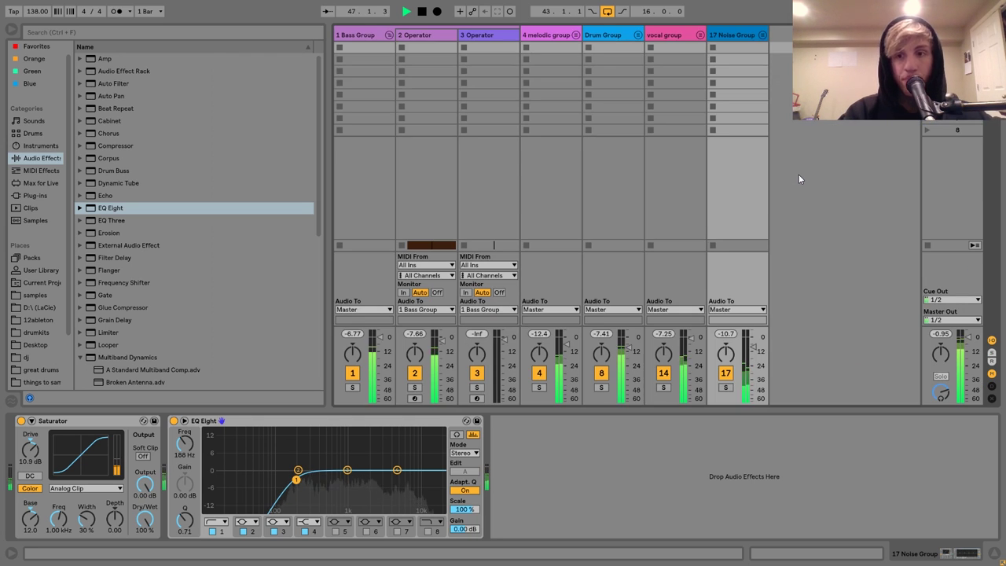
{"action": "left_click", "coordinate": [721, 37]}
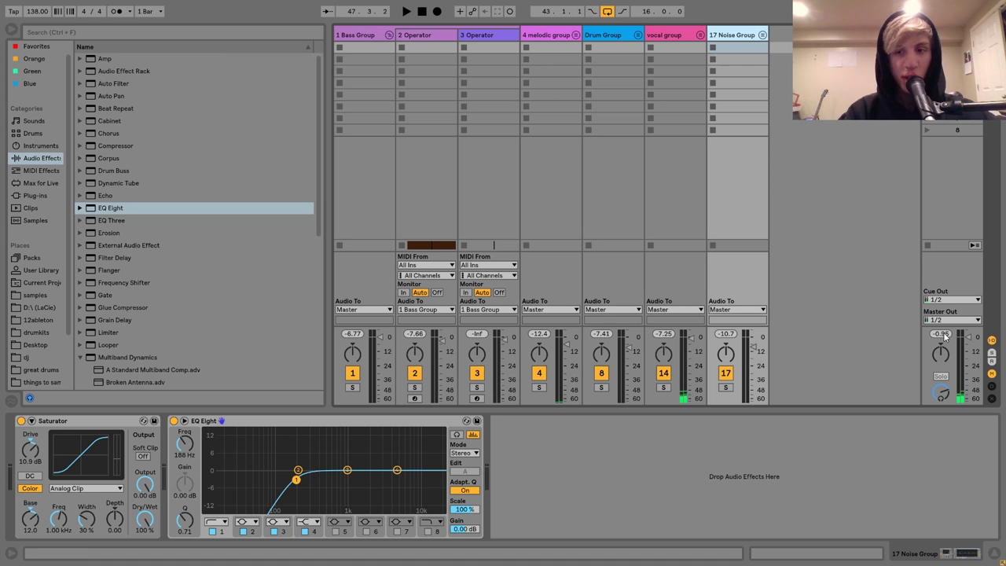
{"action": "key", "text": "Tab"}
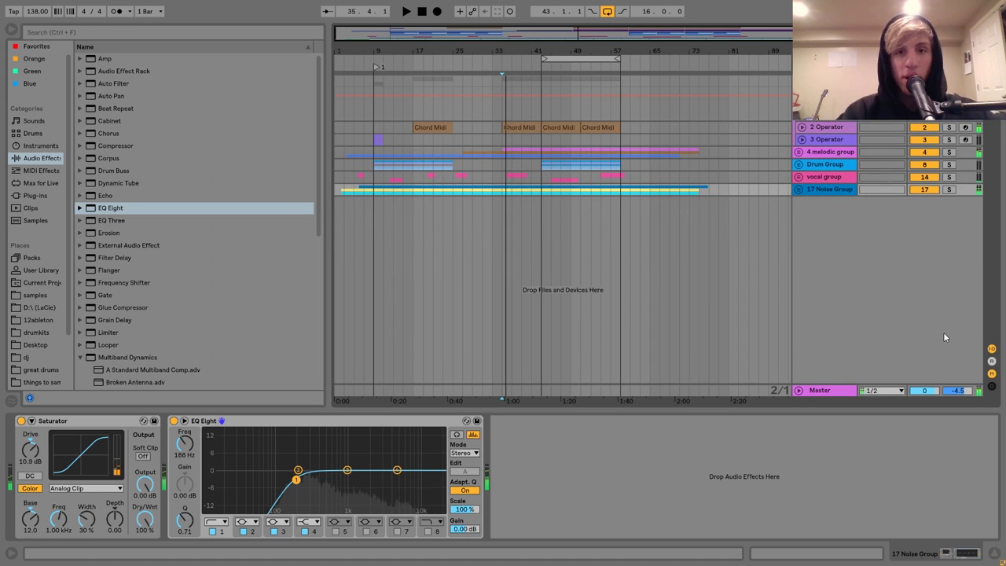
{"action": "left_click", "coordinate": [547, 165]}
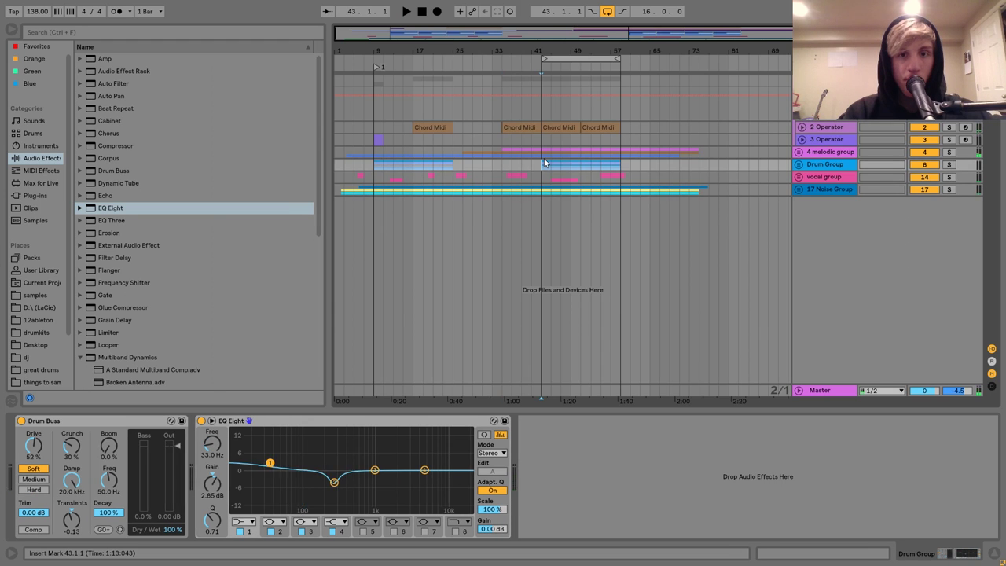
{"action": "key", "text": "Tab"}
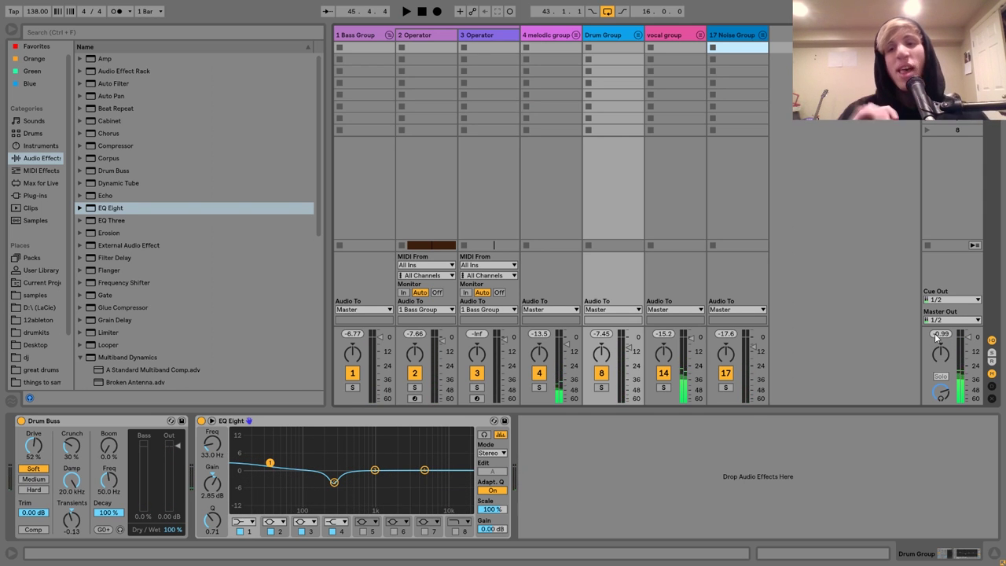
Select all group tracks, lower their volumes together until the noise group is at -12.2 dB, and check the master level during playback
{"action": "left_click", "coordinate": [729, 35]}
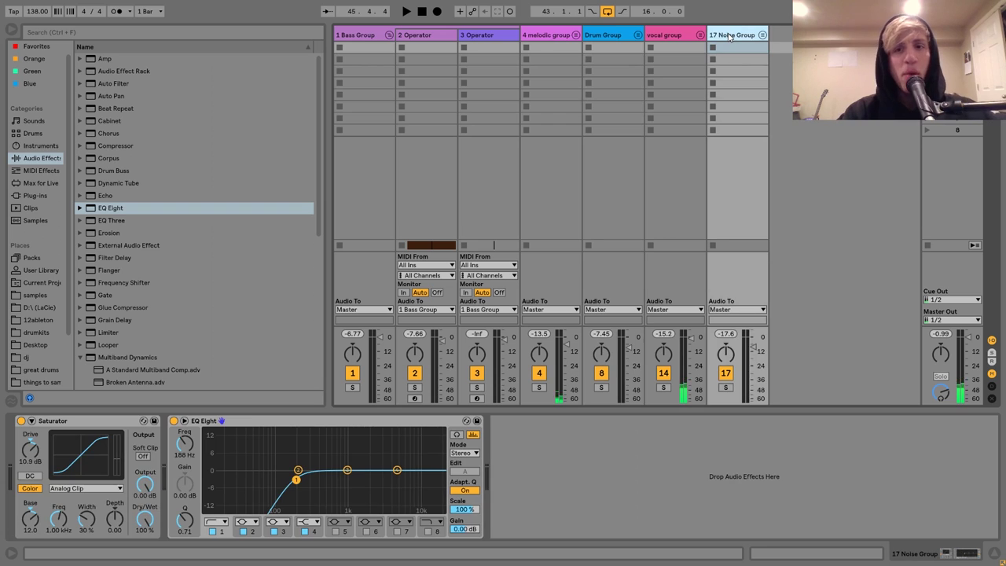
{"action": "key", "text": "ctrl+a"}
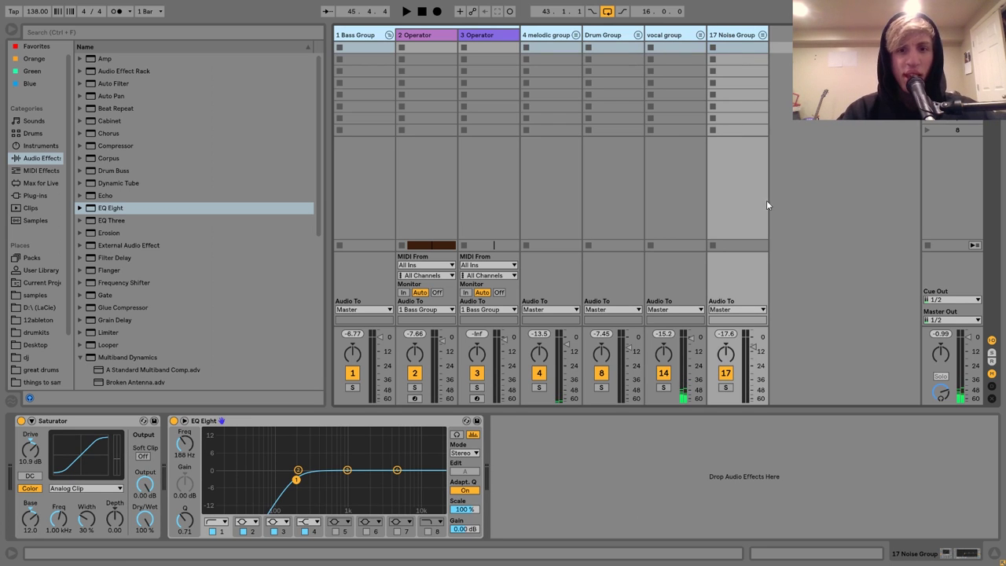
{"action": "left_click", "coordinate": [754, 356]}
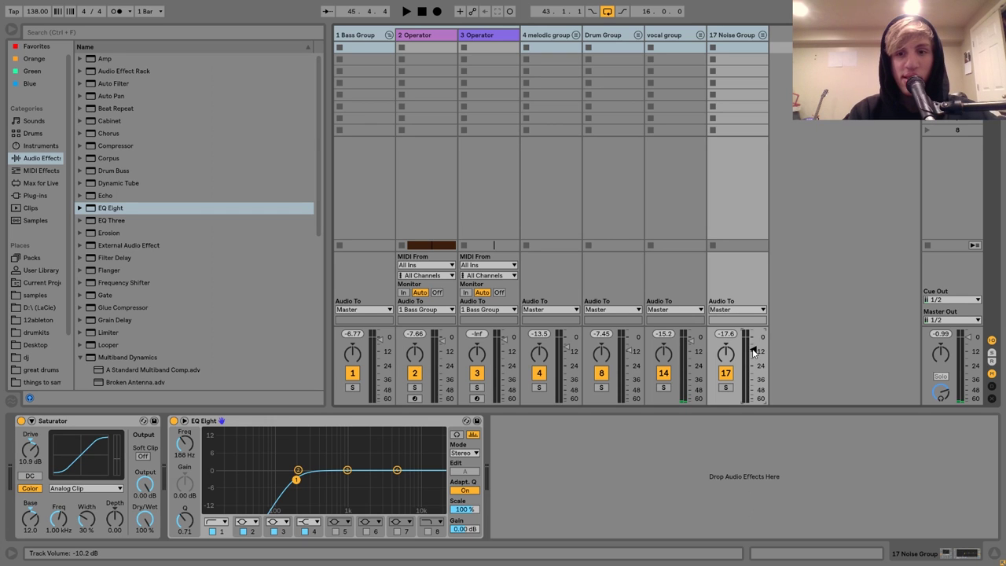
{"action": "key", "text": "space"}
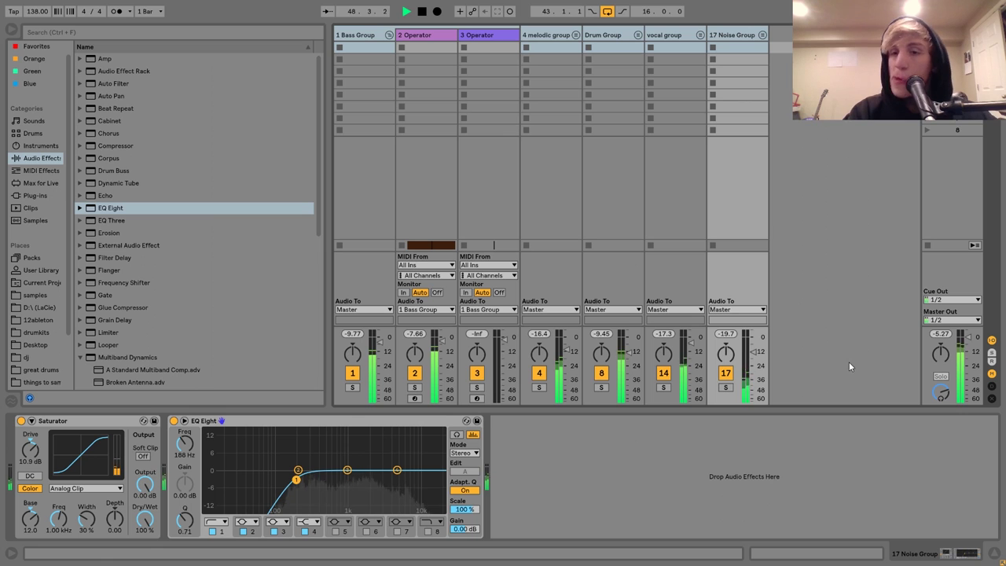
{"action": "key", "text": "space"}
Select the Master track in Arrangement view and expand the noise, drum and melodic groups
{"action": "key", "text": "Tab"}
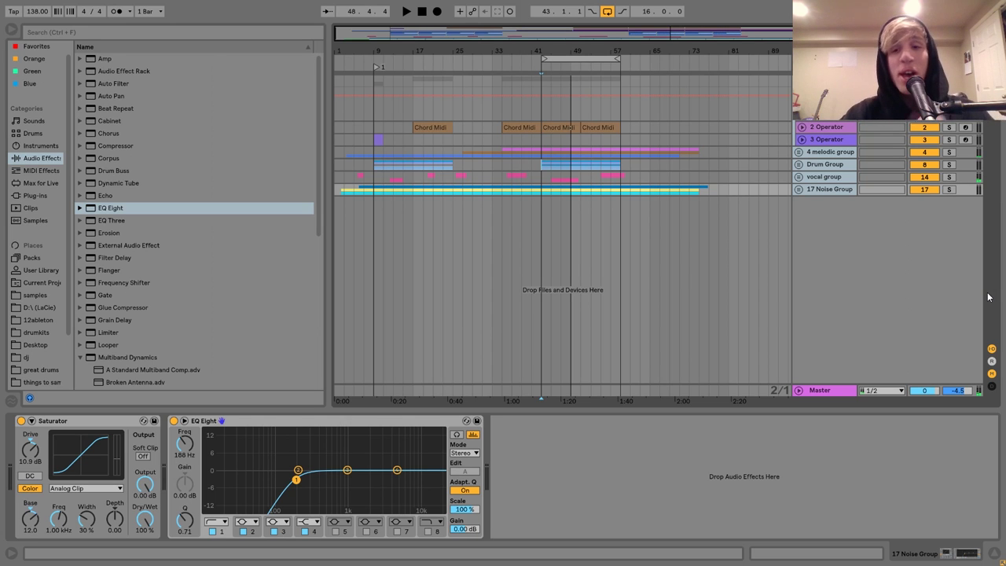
{"action": "left_click", "coordinate": [825, 391]}
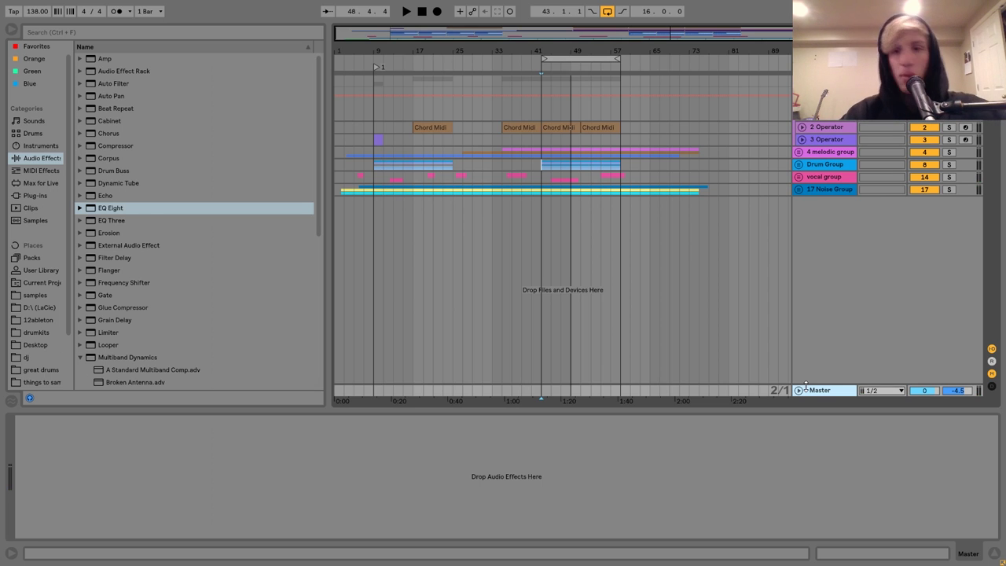
{"action": "left_click", "coordinate": [798, 189]}
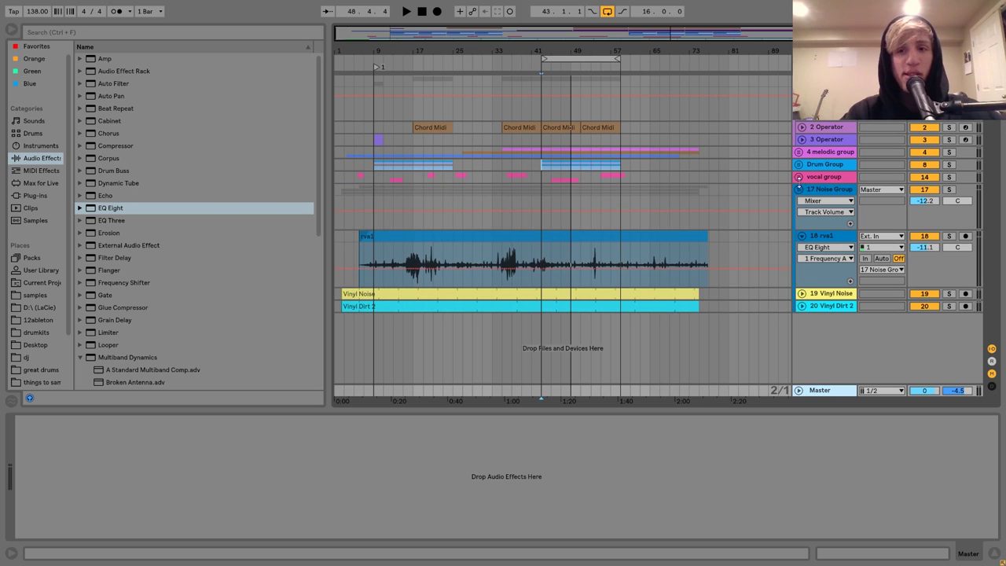
{"action": "left_click", "coordinate": [798, 164]}
{"action": "left_click", "coordinate": [798, 151]}
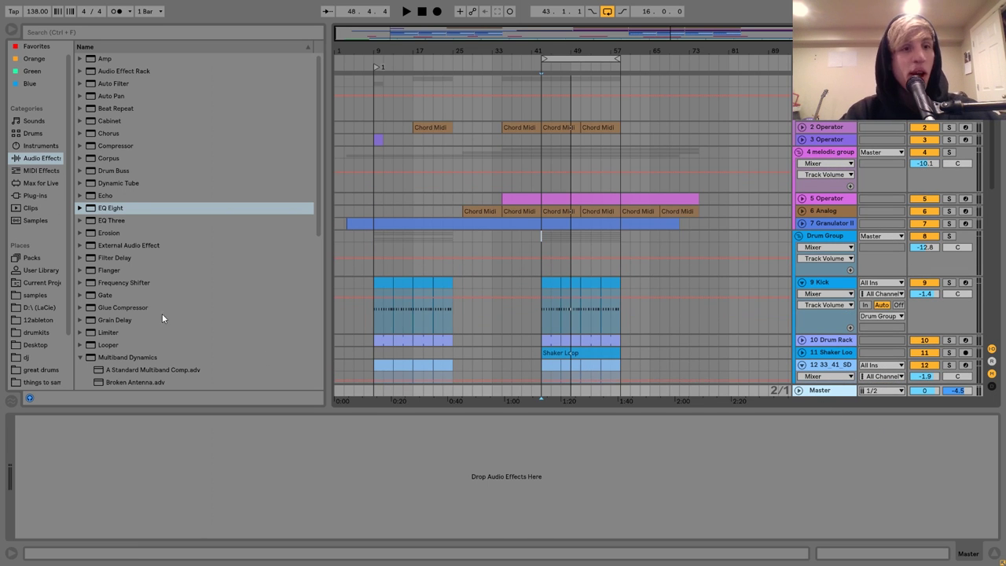
Add EQ Eight to the master, cut band 2 by about 3.84 dB at 245 Hz, and compare it bypassed and enabled during playback
{"action": "double_click", "coordinate": [116, 209]}
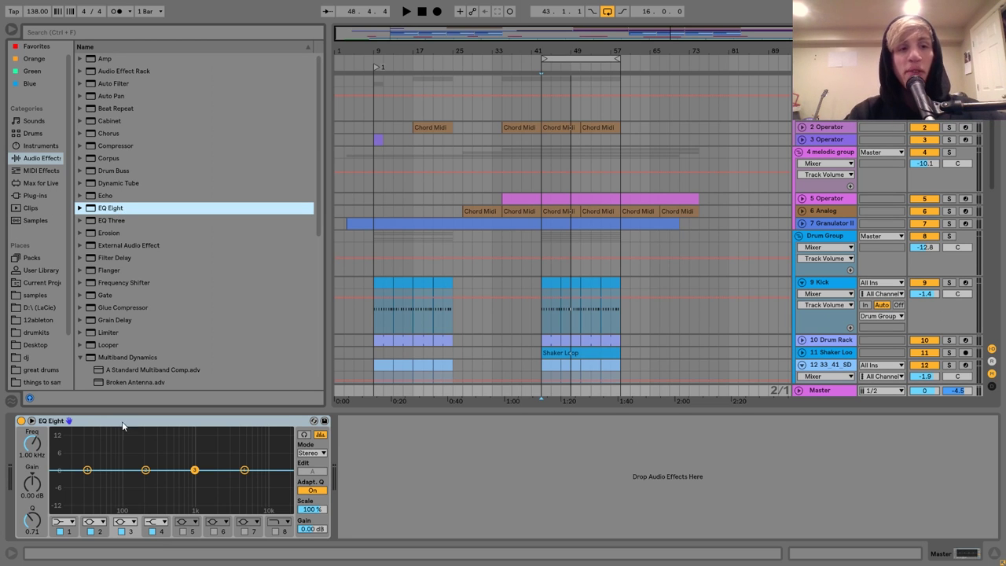
{"action": "mouse_move", "coordinate": [146, 470]}
{"action": "left_mouse_down"}
{"action": "mouse_move", "coordinate": [158, 470]}
{"action": "mouse_move", "coordinate": [158, 479]}
{"action": "mouse_move", "coordinate": [134, 482]}
{"action": "mouse_move", "coordinate": [150, 484]}
{"action": "left_mouse_up"}
{"action": "key", "text": "space"}
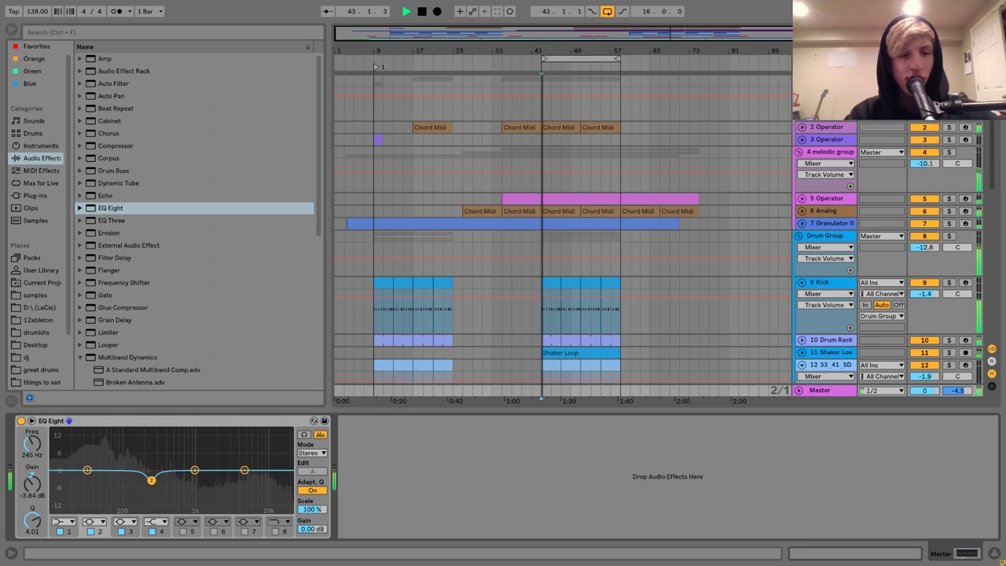
{"action": "left_click", "coordinate": [21, 421]}
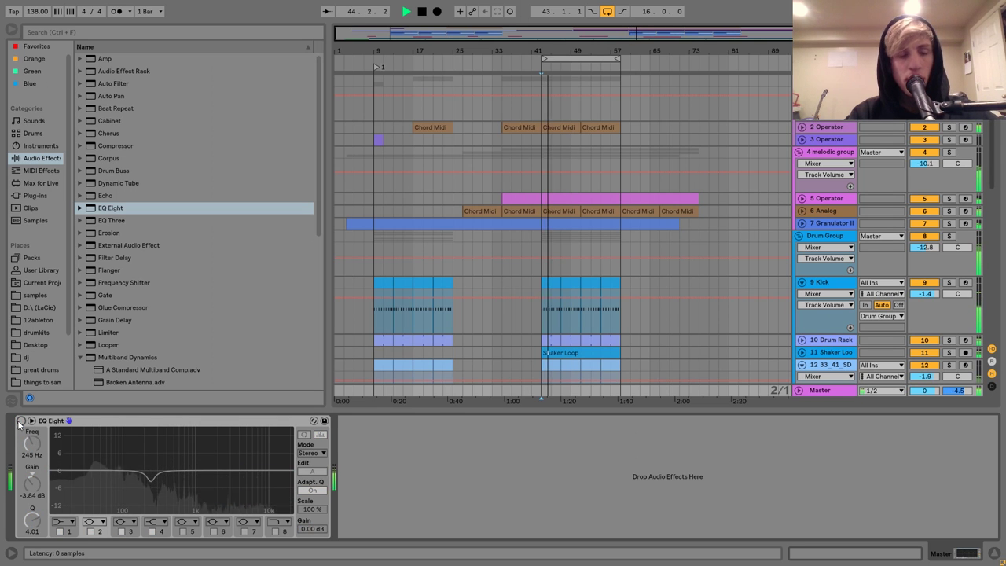
{"action": "left_click", "coordinate": [21, 420]}
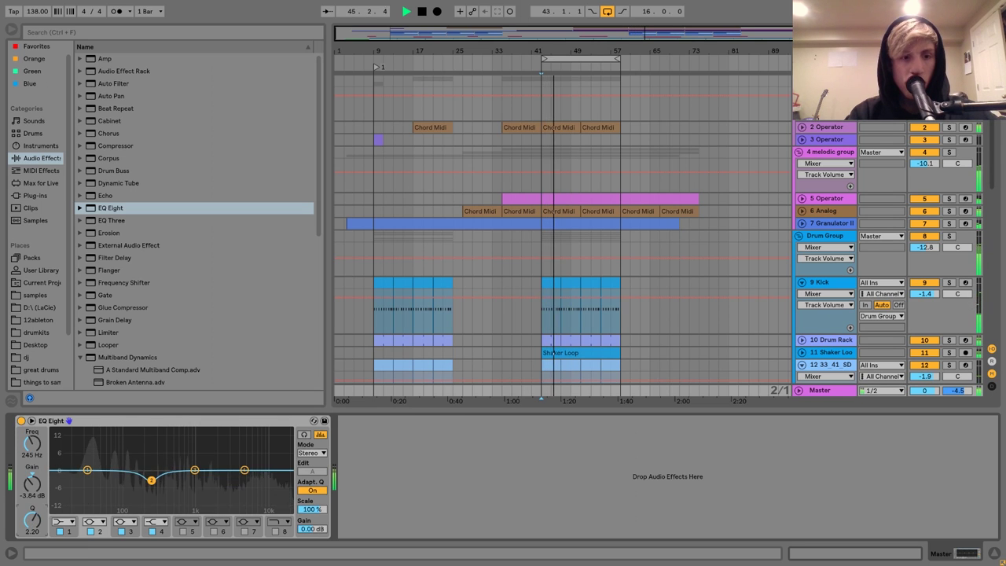
Refine the master EQ's band 2 cut to about -5.07 dB at 255 Hz with a Q of 2.59, auditioning the section
{"action": "key", "text": "space"}
{"action": "mouse_move", "coordinate": [151, 479]}
{"action": "left_mouse_down"}
{"action": "mouse_move", "coordinate": [154, 488]}
{"action": "mouse_move", "coordinate": [152, 431]}
{"action": "mouse_move", "coordinate": [153, 486]}
{"action": "left_mouse_up"}
{"action": "key", "text": "space"}
{"action": "key", "text": "space"}
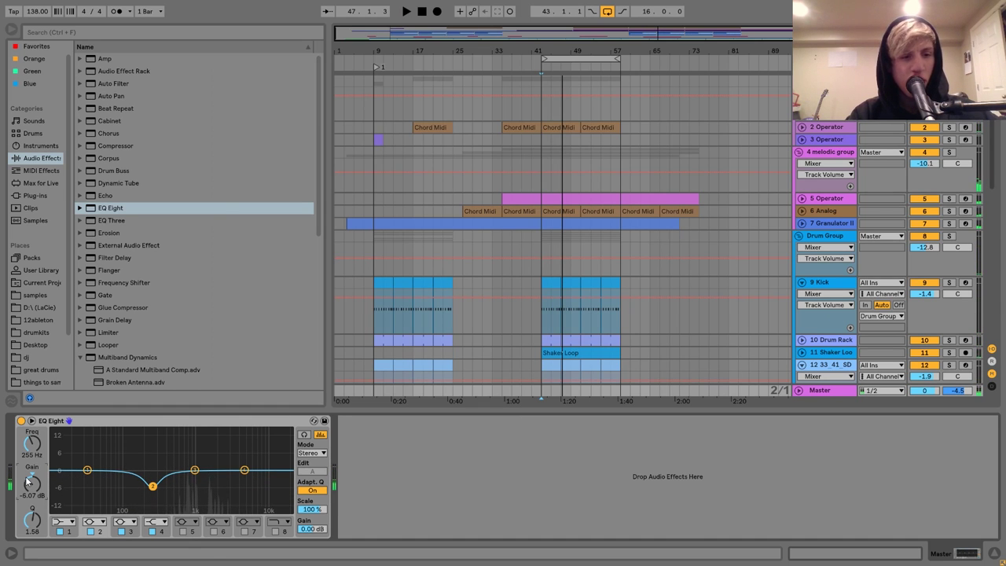
{"action": "scroll", "coordinate": [30, 481], "scroll_direction": "up", "scroll_amount": 1}
{"action": "key", "text": "space"}
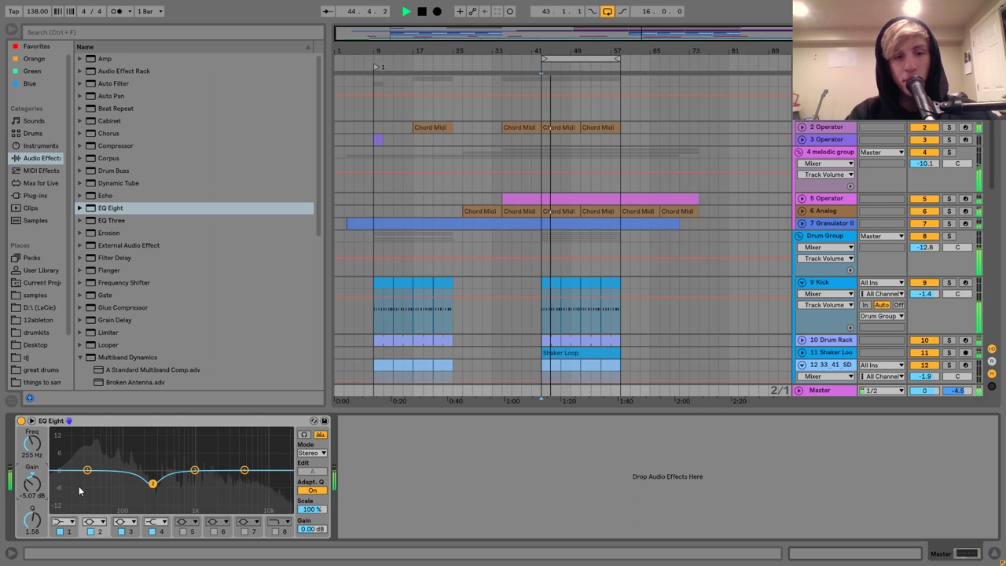
{"action": "key", "text": "space"}
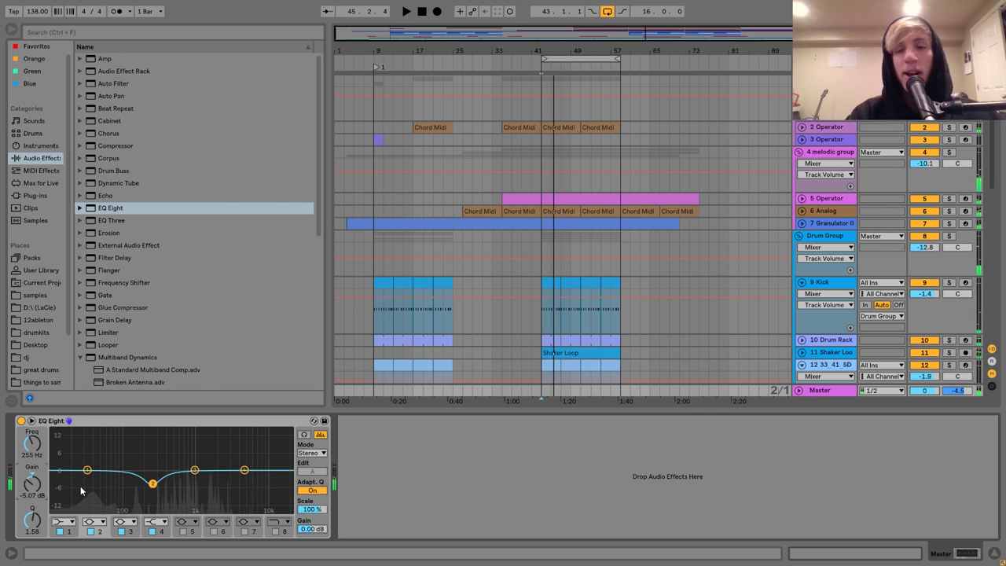
{"action": "left_click_drag", "start_coordinate": [34, 522], "coordinate": [34, 521]}
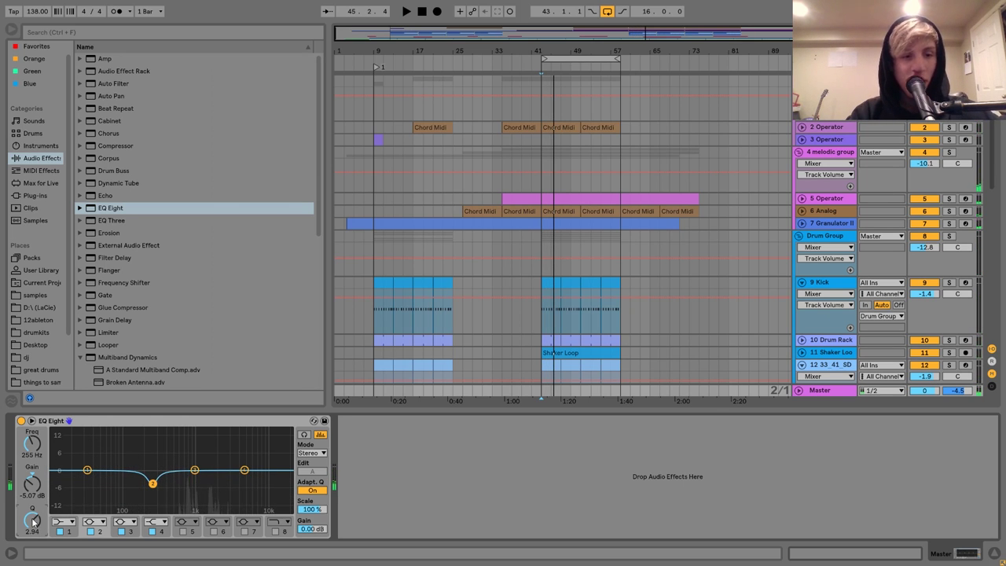
{"action": "key", "text": "space"}
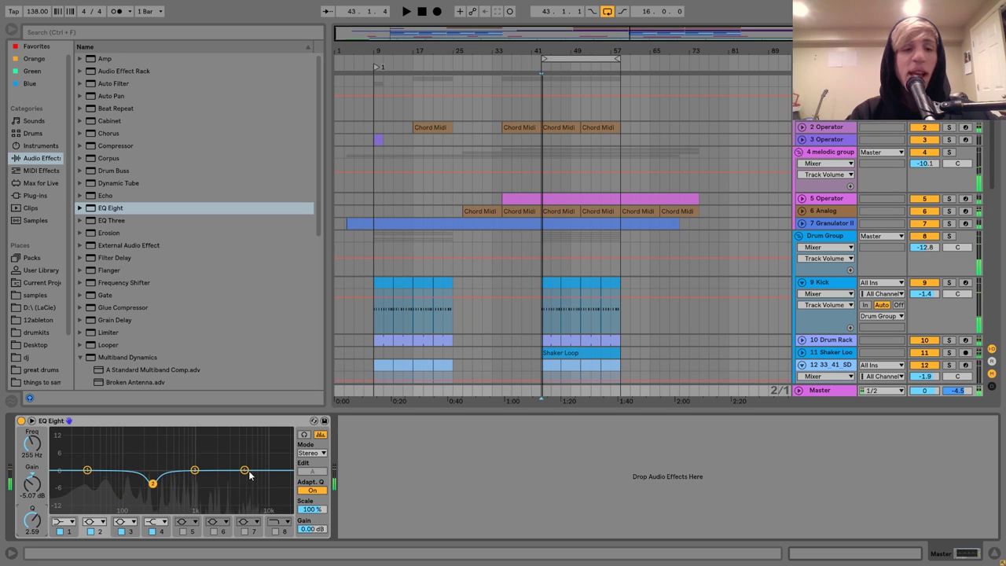
Boost EQ Eight's low shelf to about 5.33 dB at 39.1 Hz and its high shelf to about 4.09 dB at 7.58 kHz, auditioning the result
{"action": "left_click_drag", "start_coordinate": [245, 470], "coordinate": [247, 451]}
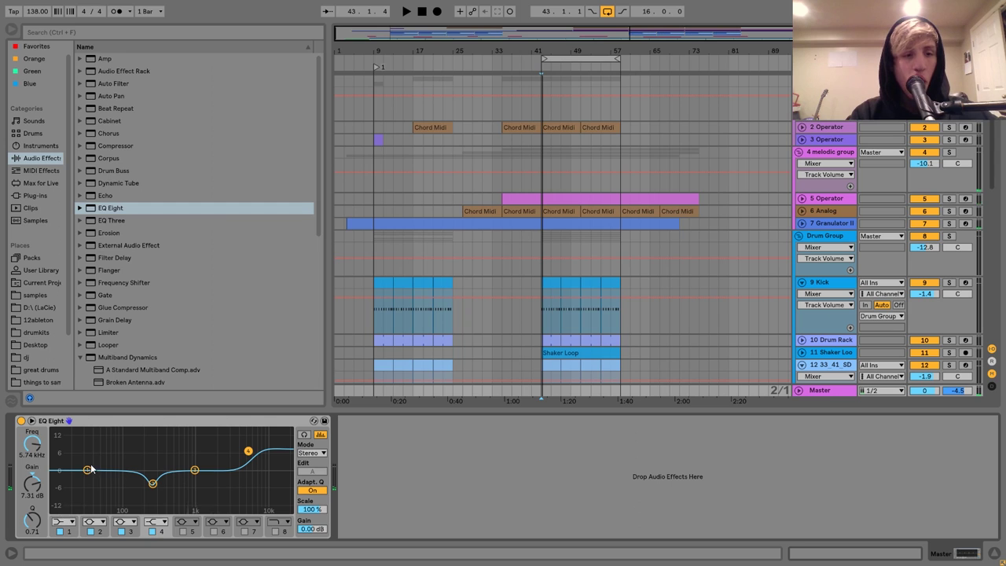
{"action": "left_click_drag", "start_coordinate": [87, 470], "coordinate": [95, 457]}
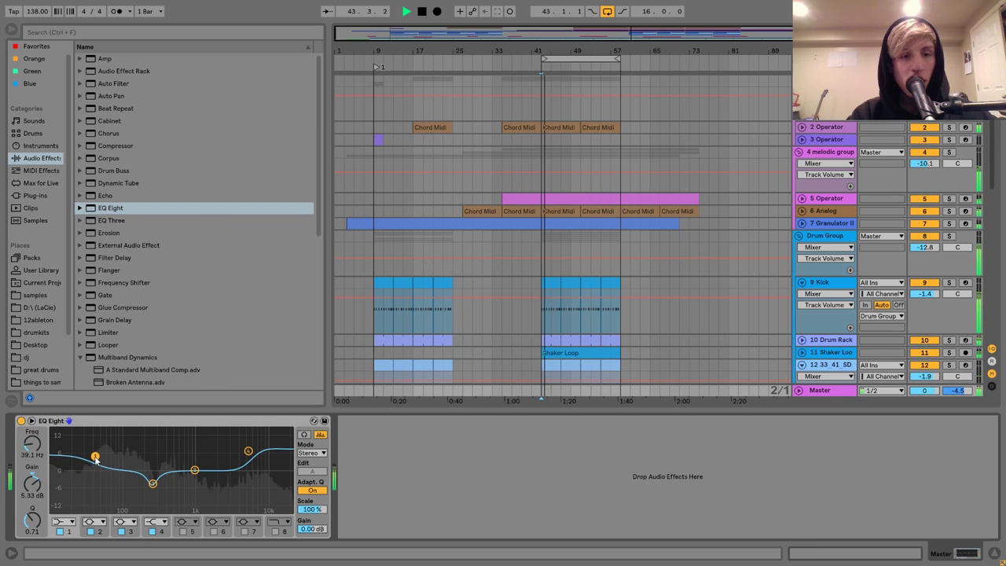
{"action": "left_click_drag", "start_coordinate": [249, 450], "coordinate": [267, 460]}
{"action": "key", "text": "space"}
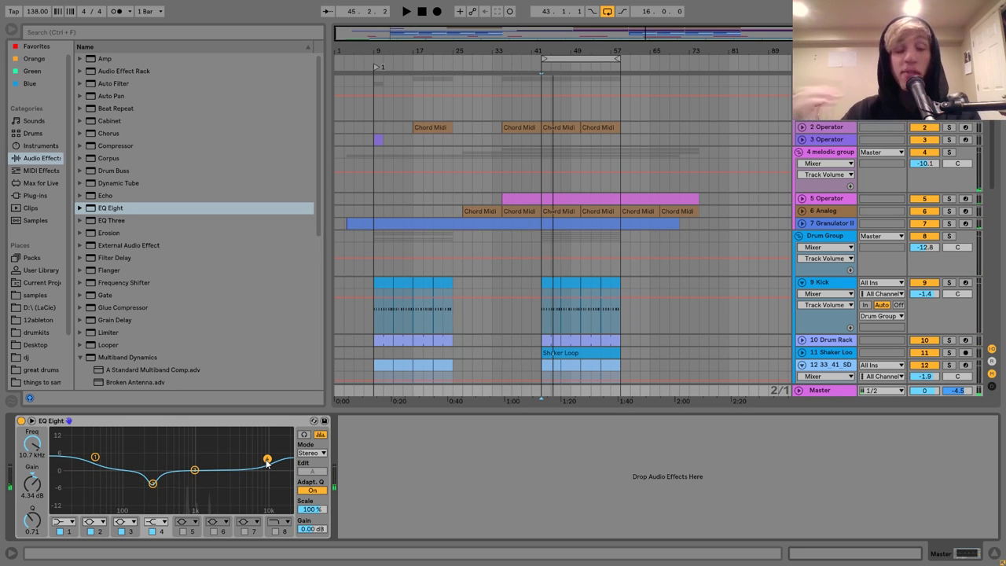
{"action": "left_click_drag", "start_coordinate": [267, 462], "coordinate": [262, 459]}
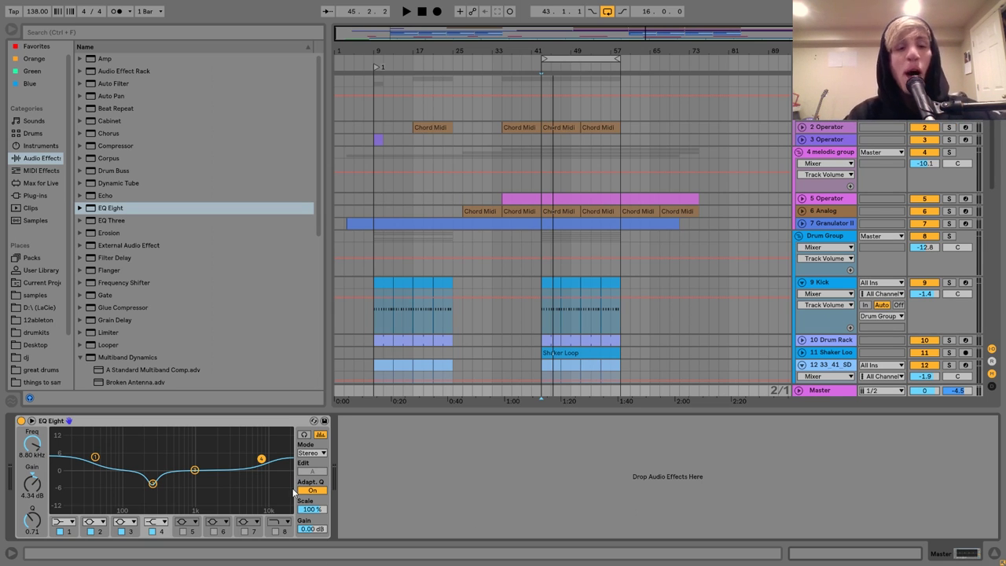
{"action": "key", "text": "space"}
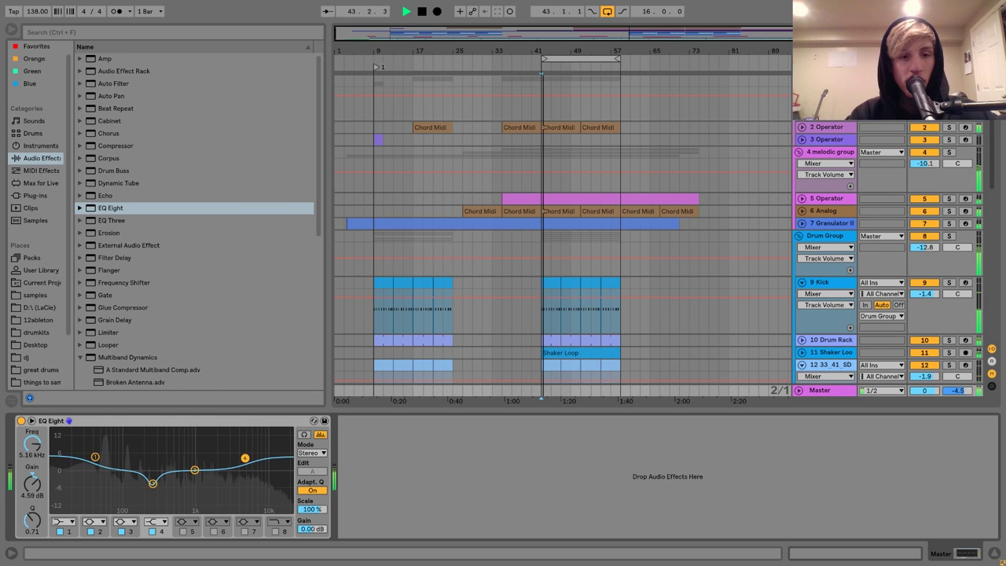
{"action": "left_click_drag", "start_coordinate": [261, 458], "coordinate": [257, 461]}
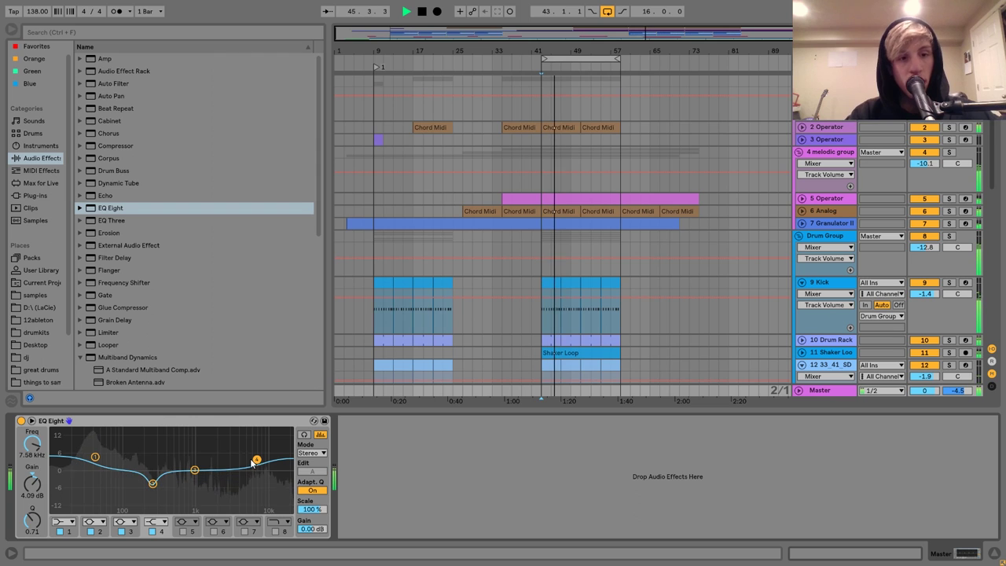
{"action": "key", "text": "space"}
Compare the master with EQ Eight bypassed and enabled while playing the section from bar 43
{"action": "key", "text": "space"}
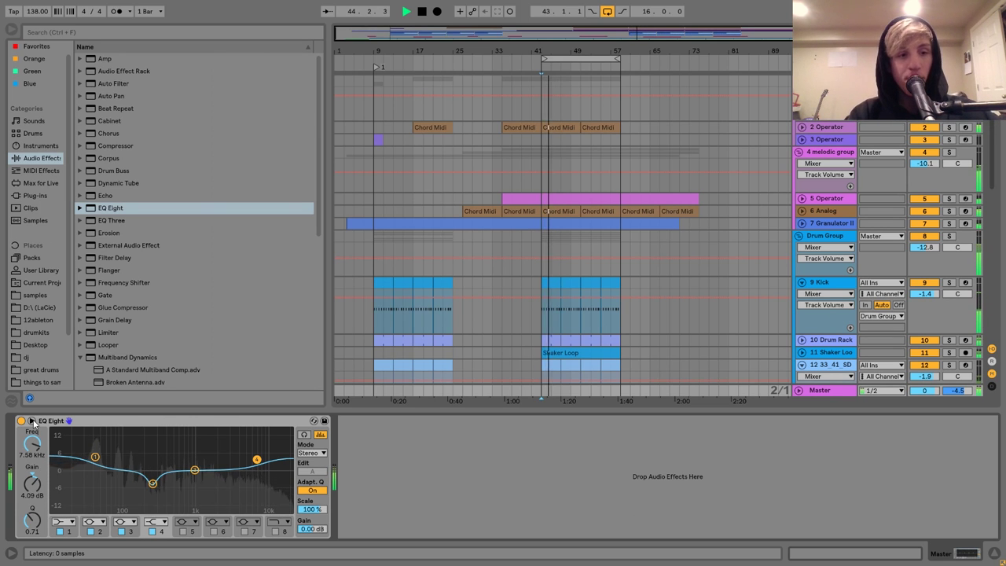
{"action": "left_click", "coordinate": [70, 421]}
{"action": "left_click", "coordinate": [69, 420]}
{"action": "key", "text": "space"}
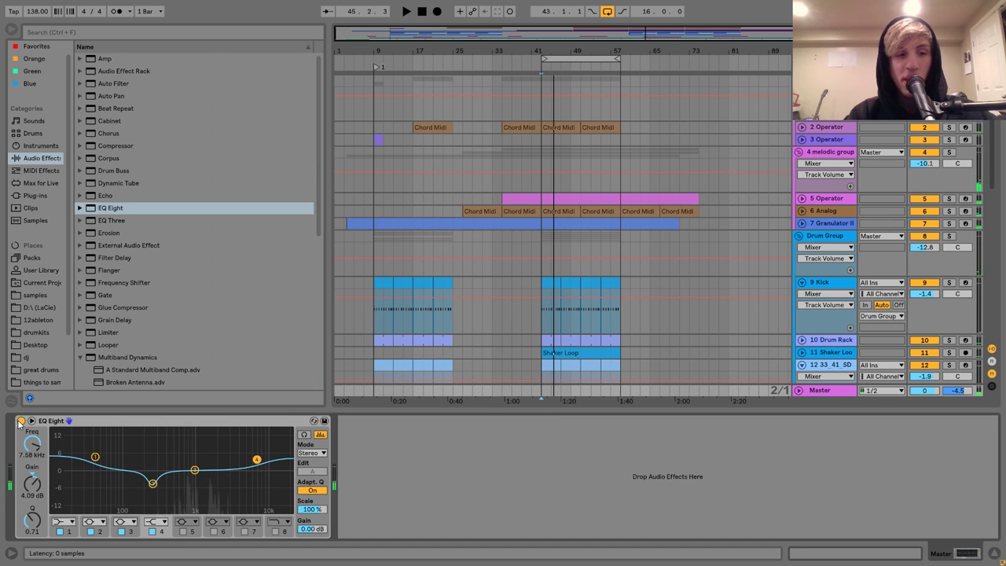
{"action": "left_click", "coordinate": [22, 421]}
{"action": "key", "text": "space"}
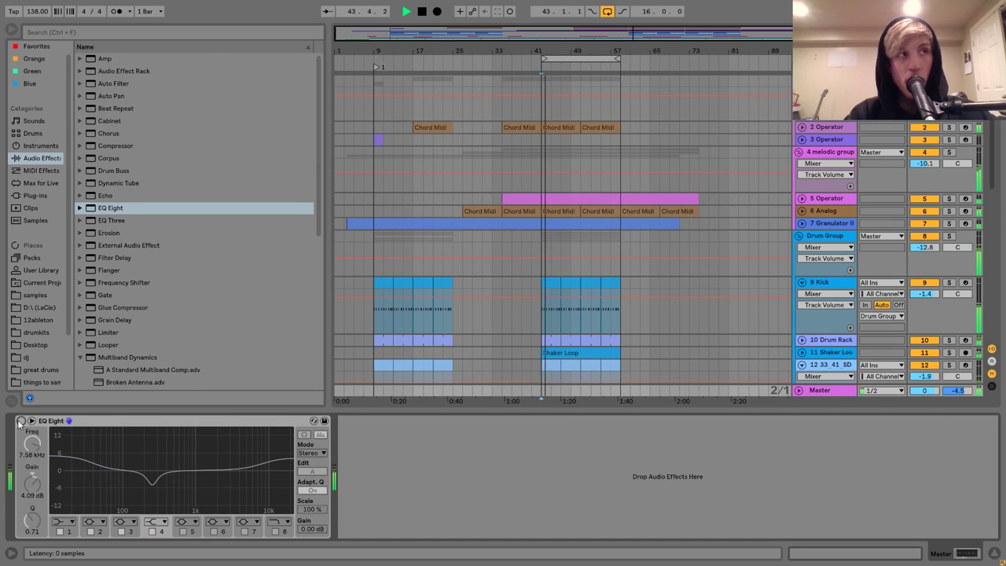
{"action": "left_click", "coordinate": [21, 421]}
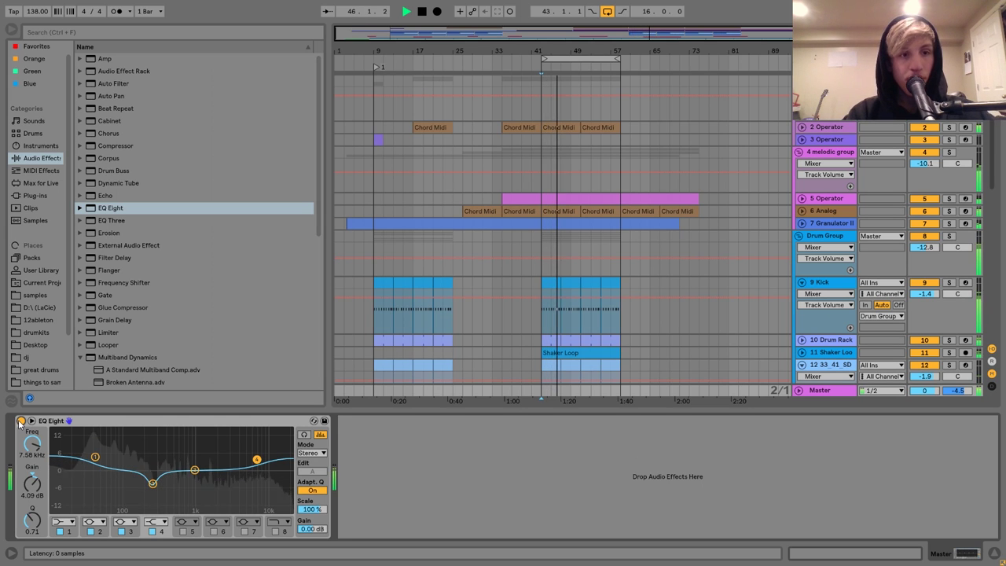
{"action": "key", "text": "space"}
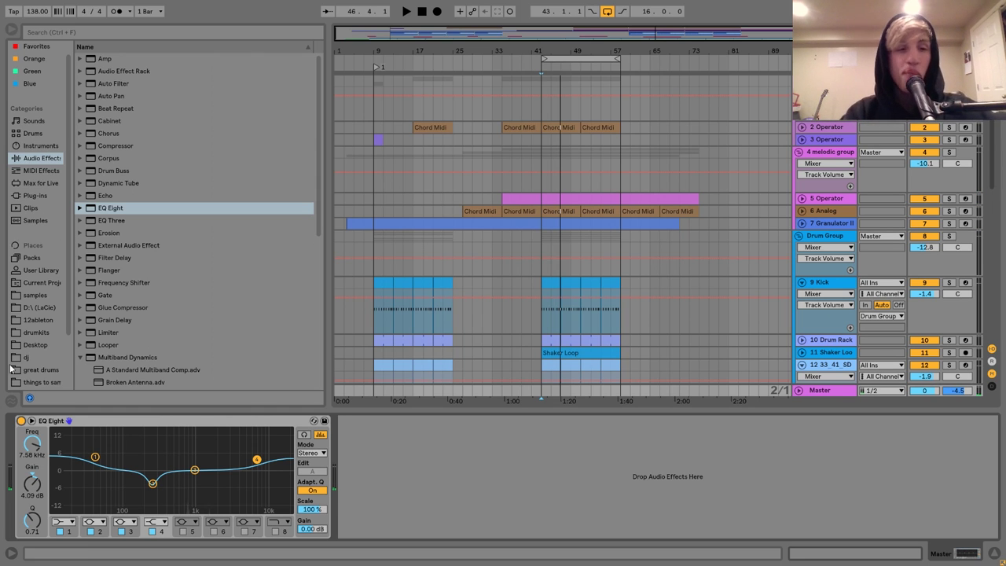
Add Saturator after the master's EQ Eight with 5.14 dB of drive and an output of -7.14 dB during playback
{"action": "scroll", "coordinate": [171, 253], "scroll_direction": "down", "scroll_amount": 6}
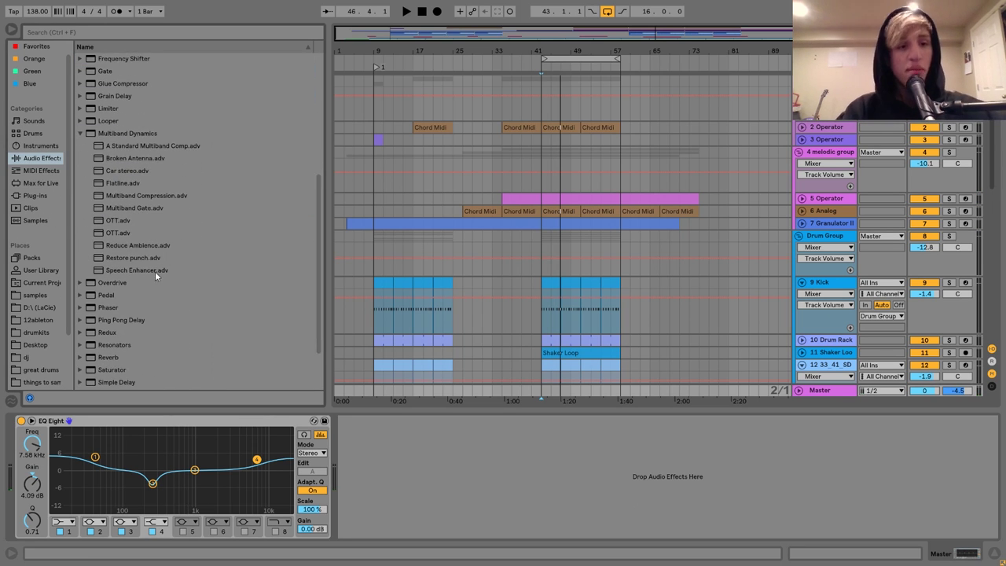
{"action": "double_click", "coordinate": [111, 370]}
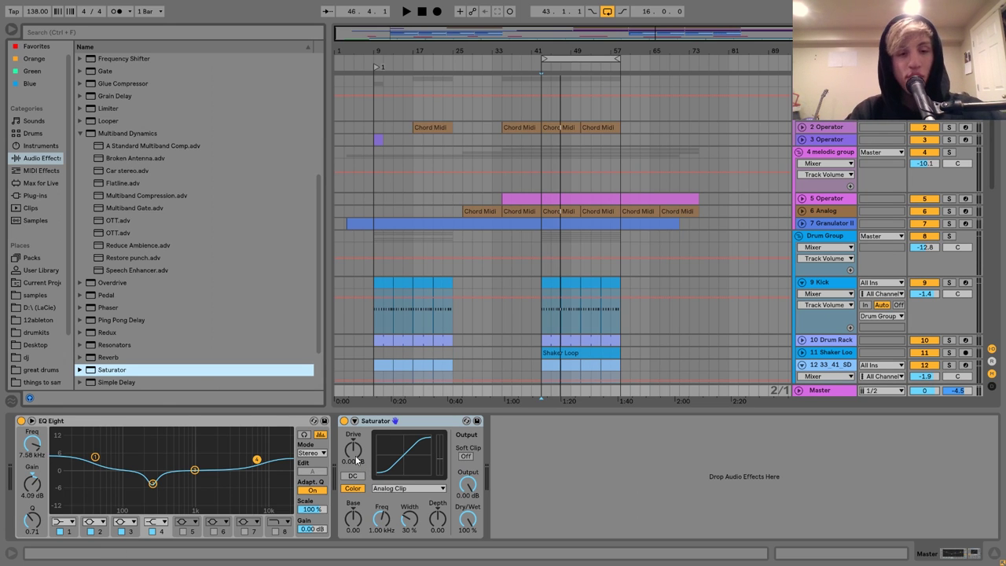
{"action": "left_click_drag", "start_coordinate": [356, 460], "coordinate": [356, 440]}
{"action": "key", "text": "space"}
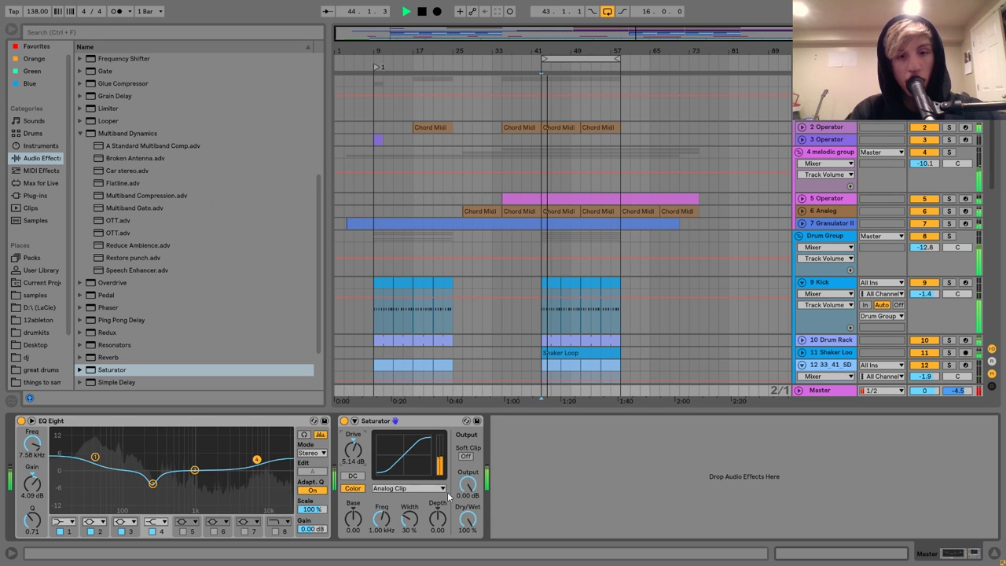
{"action": "left_click_drag", "start_coordinate": [467, 485], "coordinate": [467, 501]}
Reset and check the master's peak level in the Session mixer, and raise Saturator's output to -6.14 dB
{"action": "key", "text": "Tab"}
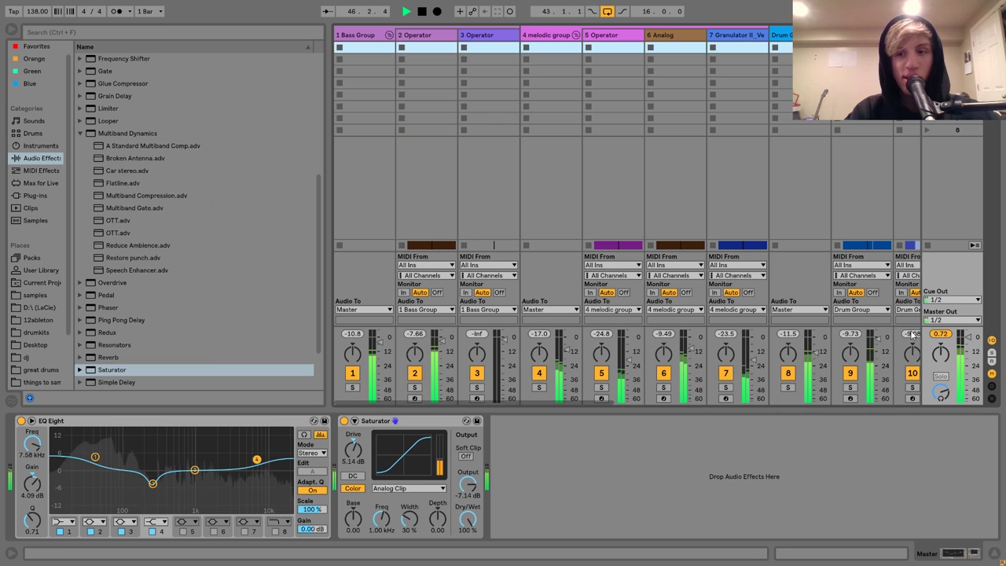
{"action": "left_click", "coordinate": [943, 334]}
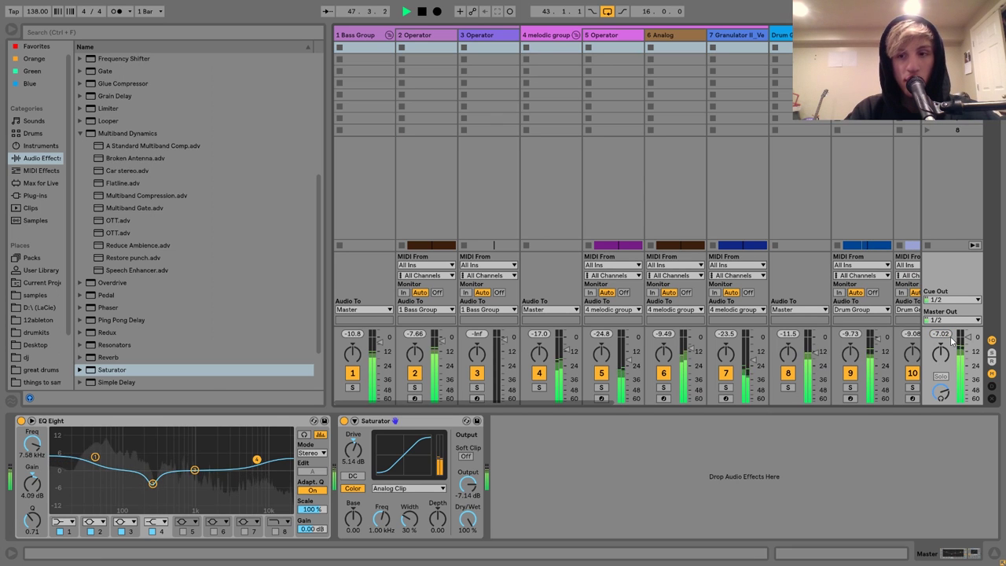
{"action": "left_click_drag", "start_coordinate": [474, 489], "coordinate": [474, 483]}
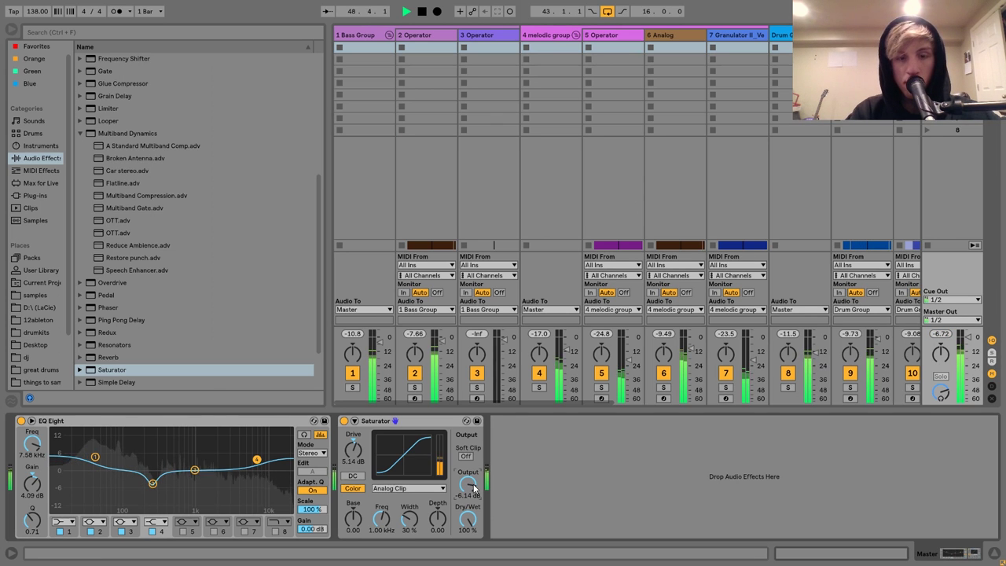
{"action": "key", "text": "Tab"}
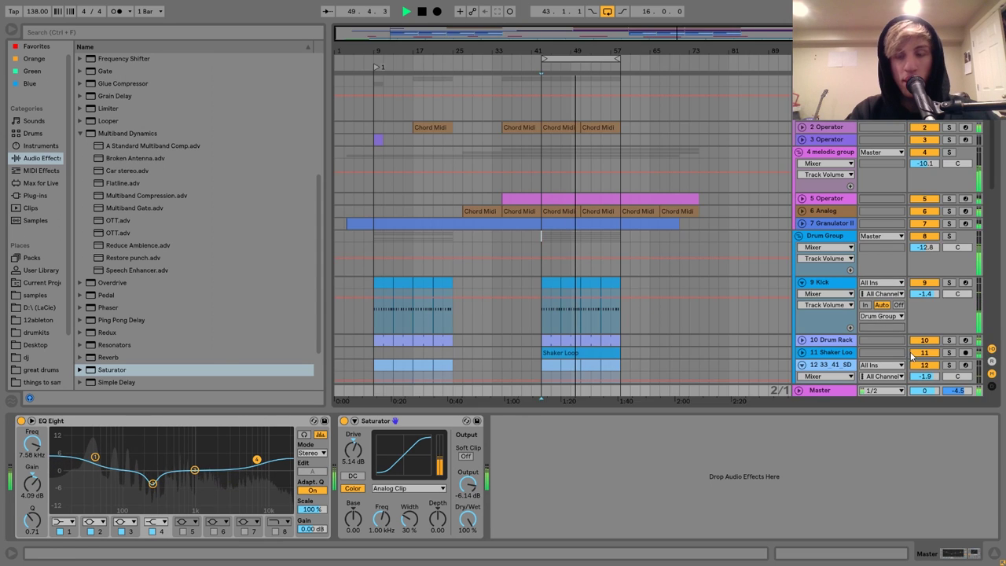
{"action": "key", "text": "Tab"}
{"action": "key", "text": "Tab"}
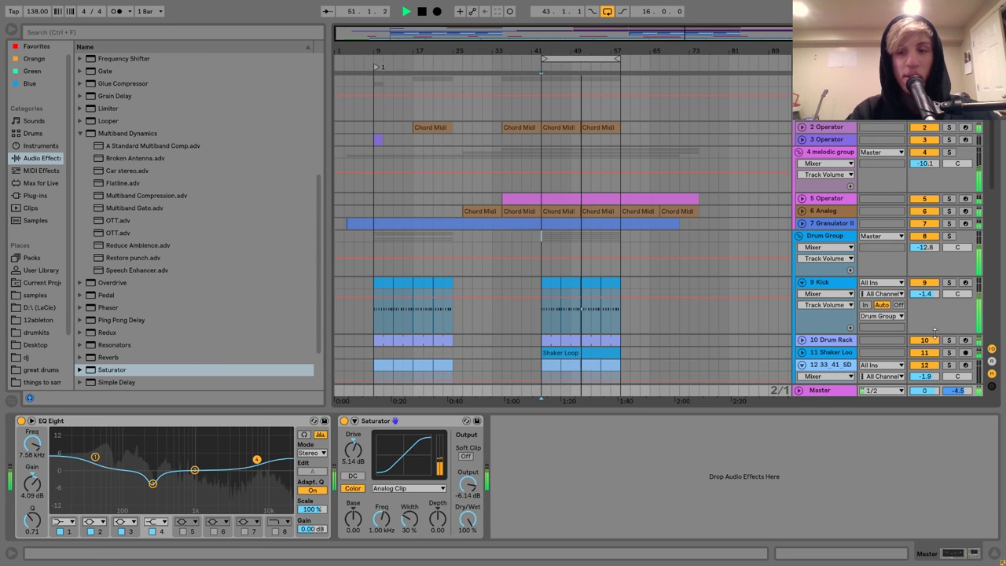
{"action": "key", "text": "space"}
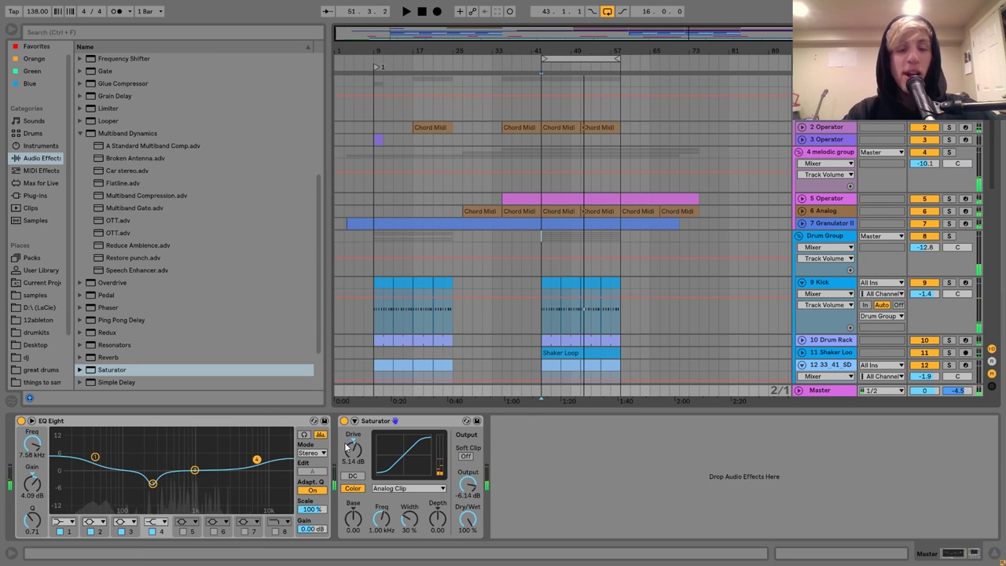
Compare the master with Saturator bypassed and enabled during playback
{"action": "left_click", "coordinate": [343, 421]}
{"action": "key", "text": "space"}
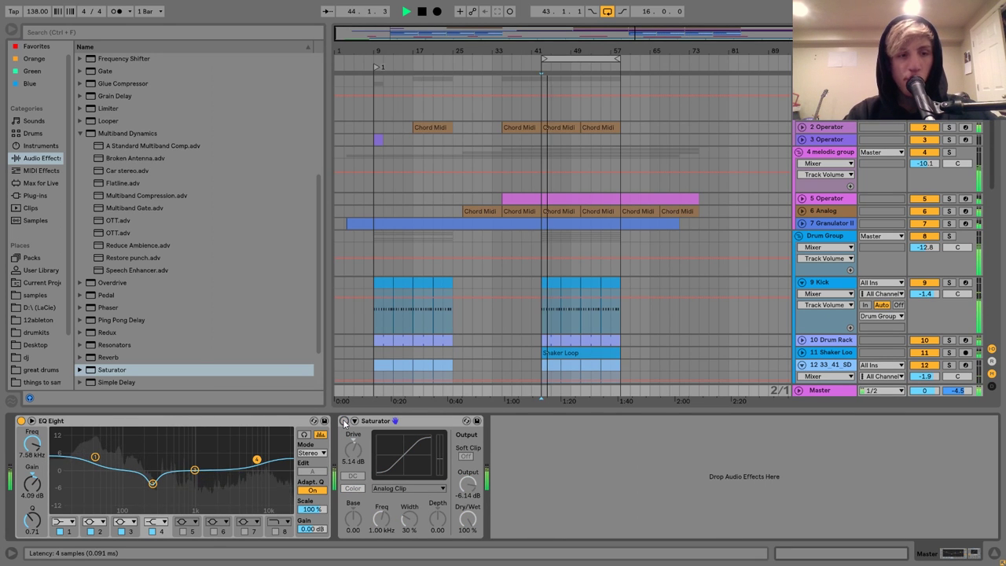
{"action": "left_click", "coordinate": [344, 422]}
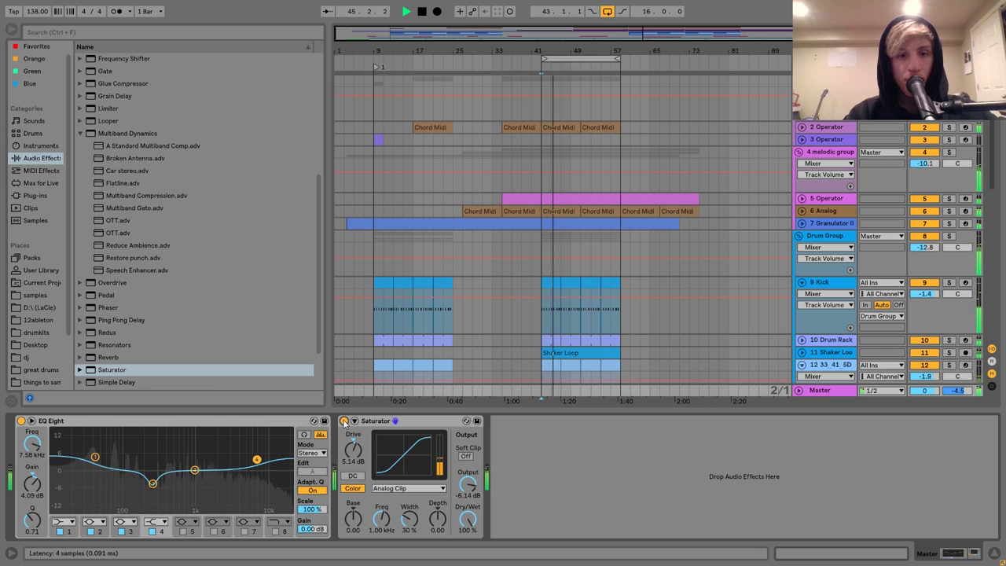
{"action": "left_click", "coordinate": [374, 421]}
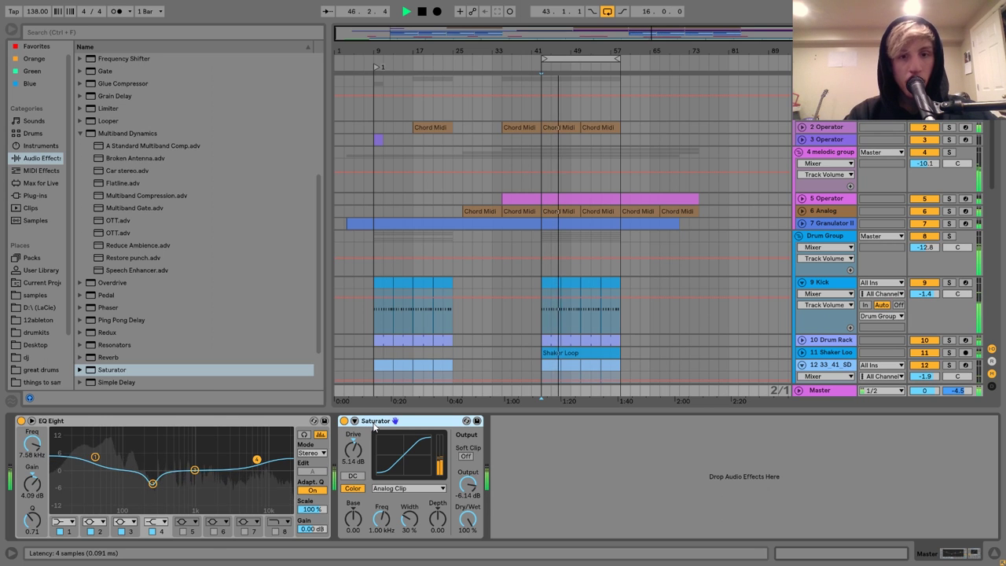
{"action": "key", "text": "space"}
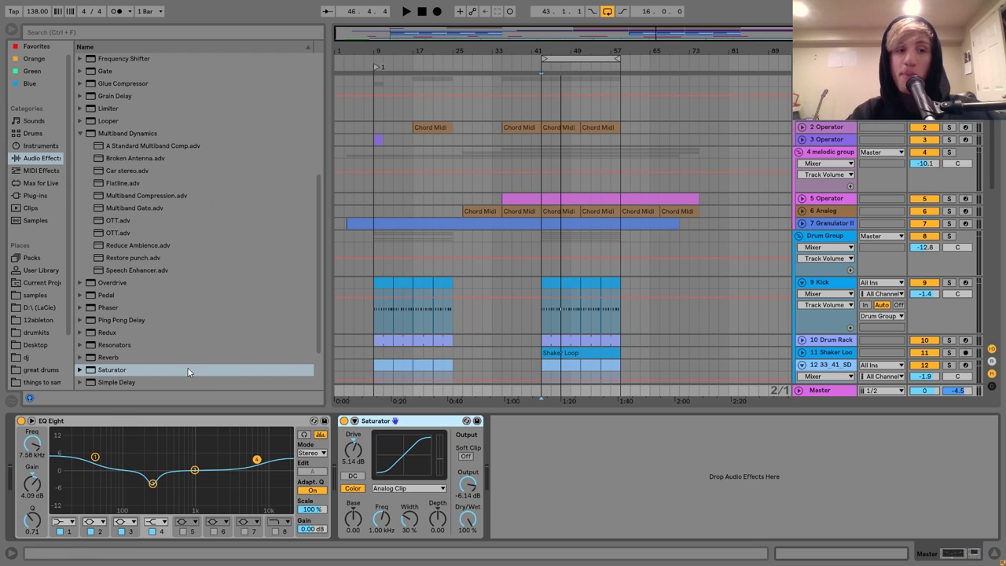
Add a Compressor after Saturator on the master track
{"action": "scroll", "coordinate": [99, 292], "scroll_direction": "up", "scroll_amount": 6}
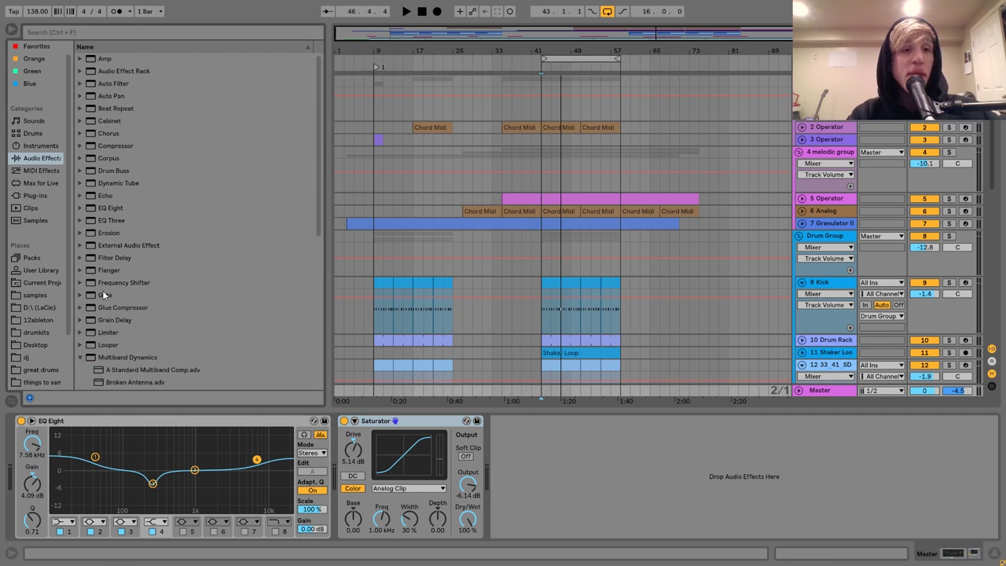
{"action": "left_click", "coordinate": [114, 147]}
{"action": "double_click", "coordinate": [114, 147]}
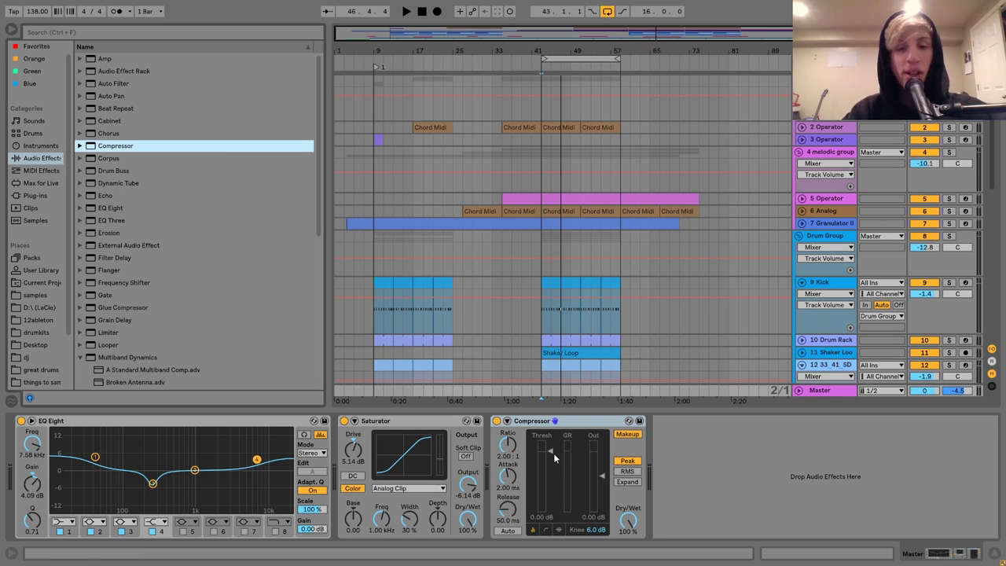
Try a low threshold of -37.6 dB and a higher ratio on the master's Compressor during playback
{"action": "key", "text": "space"}
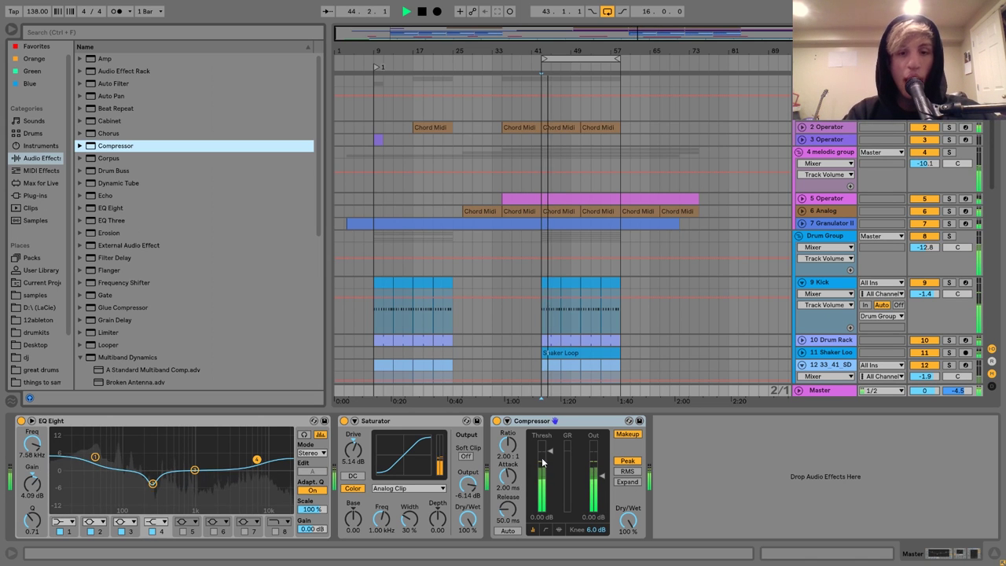
{"action": "key", "text": "space"}
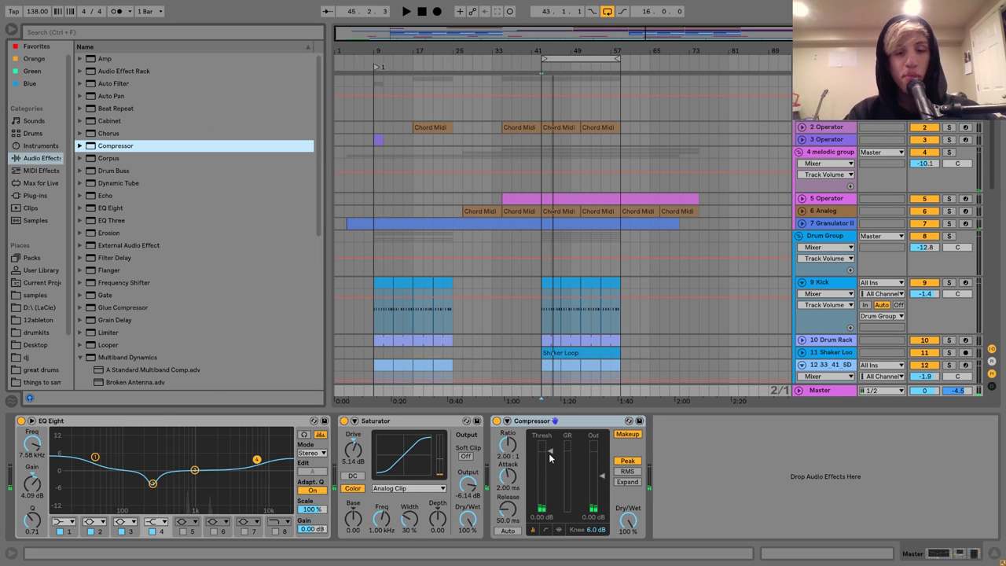
{"action": "left_click", "coordinate": [550, 454]}
{"action": "left_click_drag", "start_coordinate": [550, 456], "coordinate": [550, 452]}
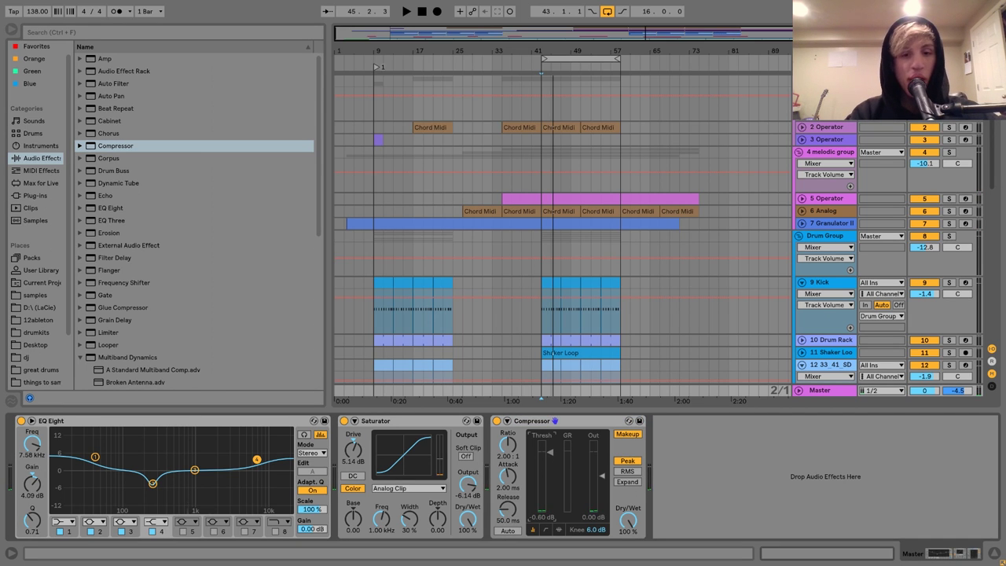
{"action": "key", "text": "space"}
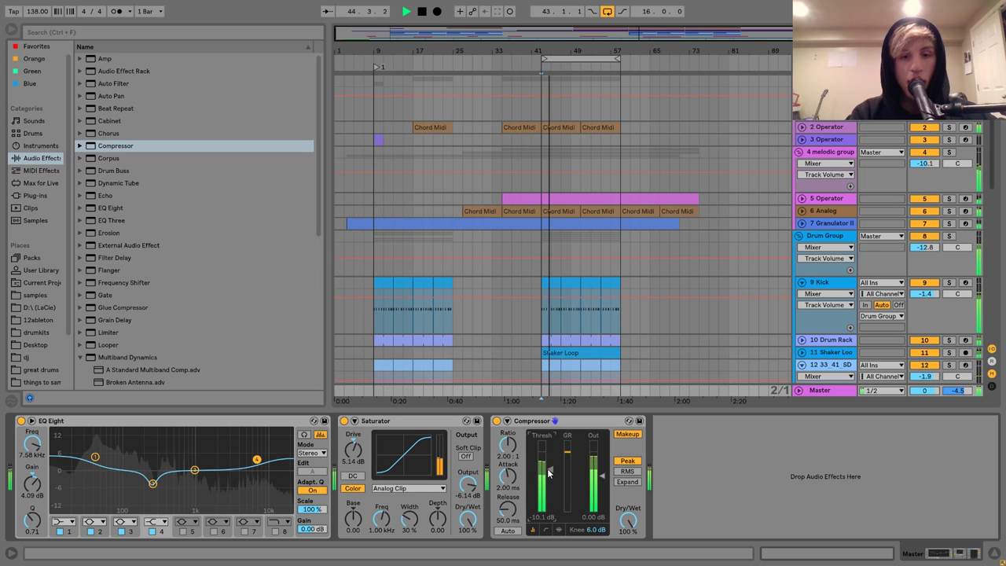
{"action": "key", "text": "space"}
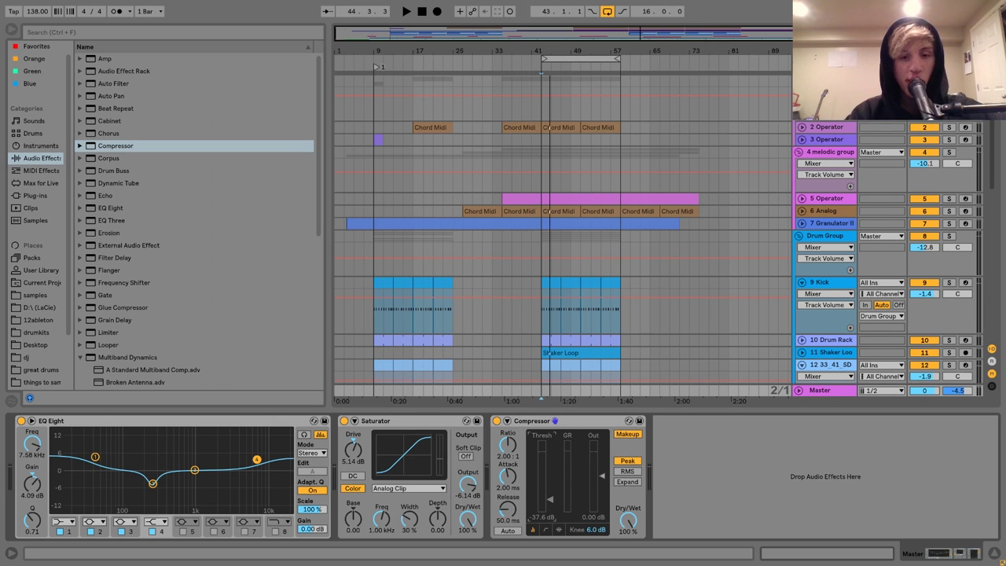
{"action": "key", "text": "space"}
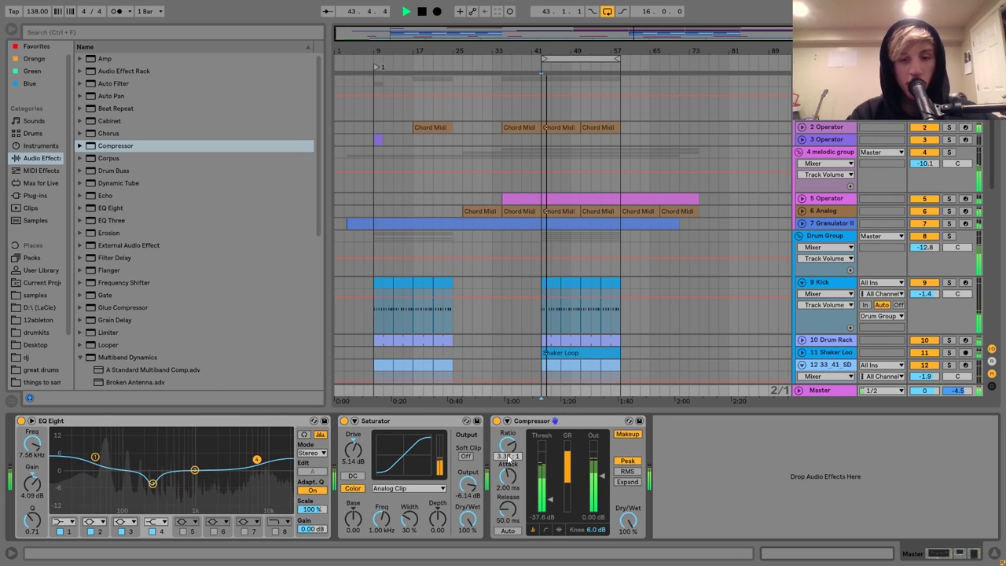
{"action": "key", "text": "space"}
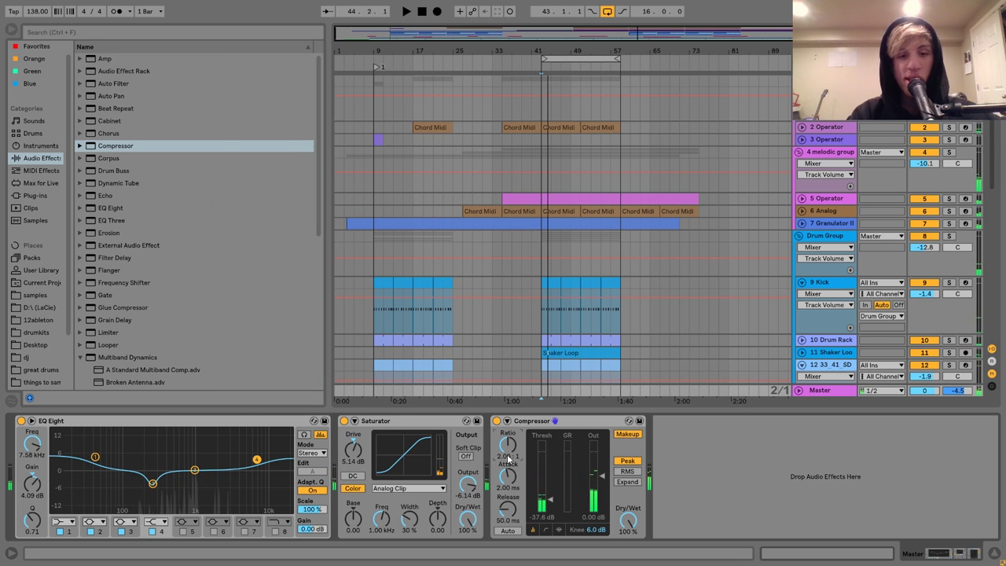
Set the master Compressor's threshold to -10.1 dB and its ratio to 2.14:1 during playback
{"action": "key", "text": "space"}
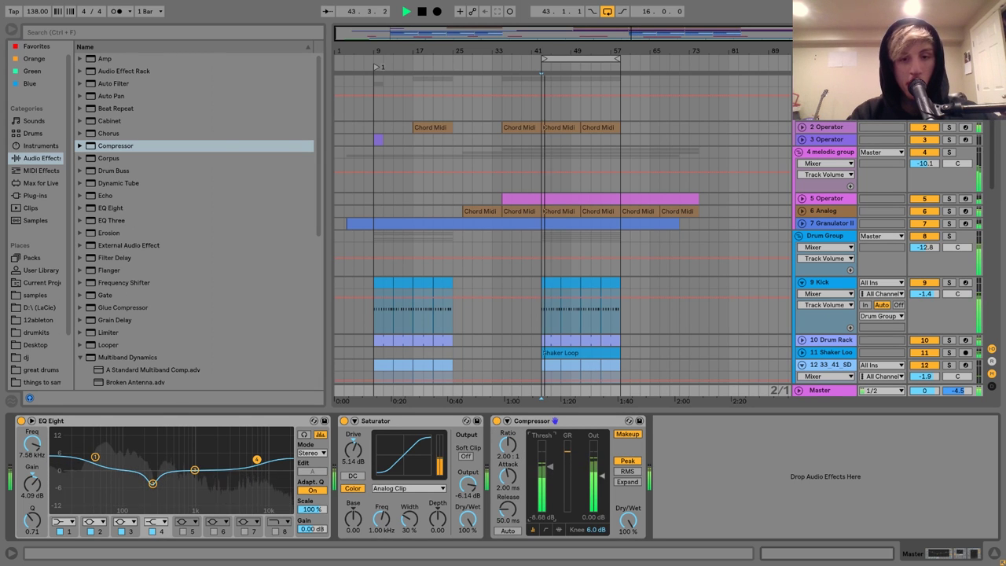
{"action": "left_click_drag", "start_coordinate": [550, 467], "coordinate": [551, 471]}
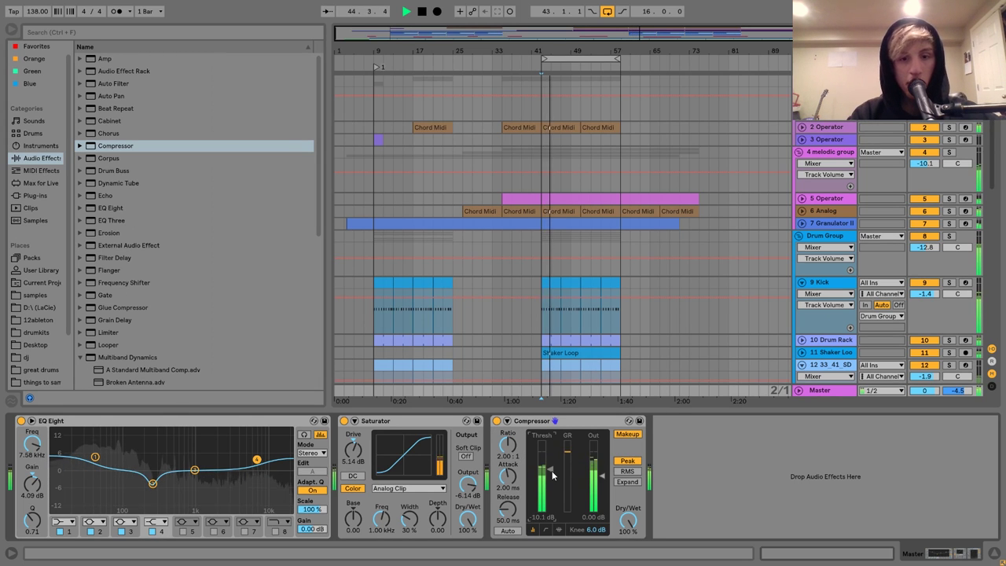
{"action": "left_click_drag", "start_coordinate": [507, 446], "coordinate": [507, 442]}
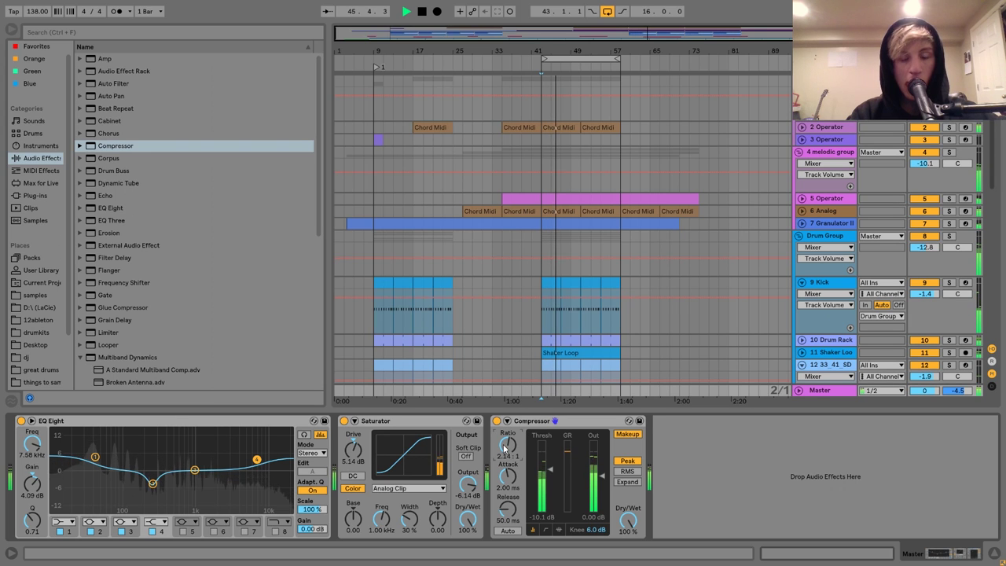
{"action": "key", "text": "space"}
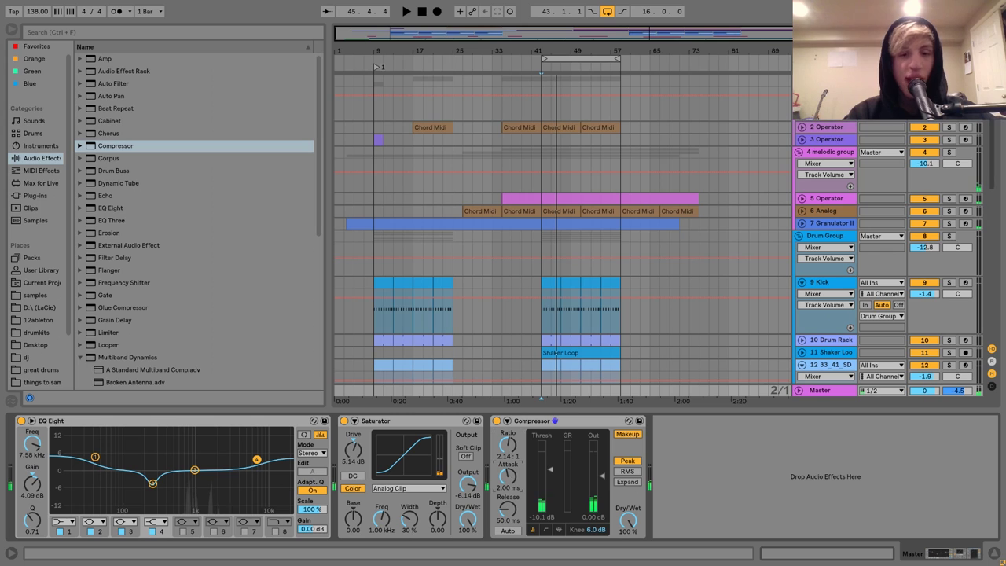
Examine the transient at the start of the Kick track's sample waveform up close
{"action": "left_click_drag", "start_coordinate": [507, 472], "coordinate": [510, 478]}
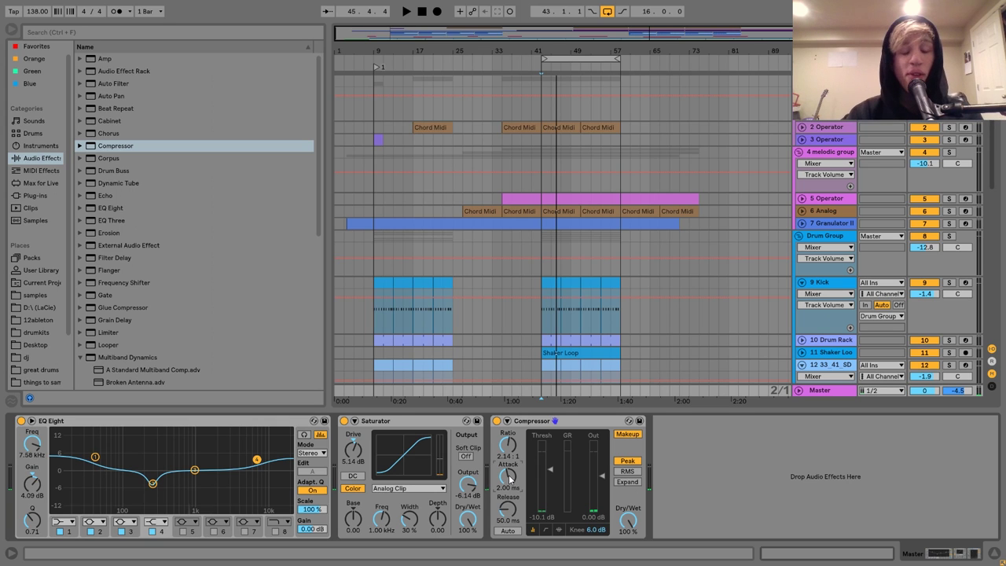
{"action": "left_click", "coordinate": [835, 282]}
{"action": "left_click", "coordinate": [400, 422]}
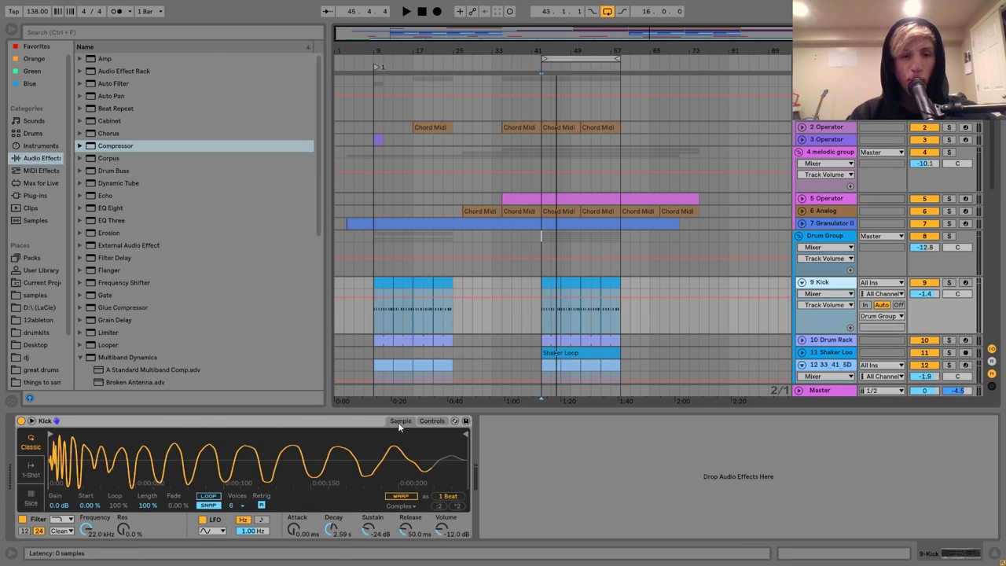
{"action": "scroll", "coordinate": [86, 438], "scroll_direction": "down", "scroll_amount": 3}
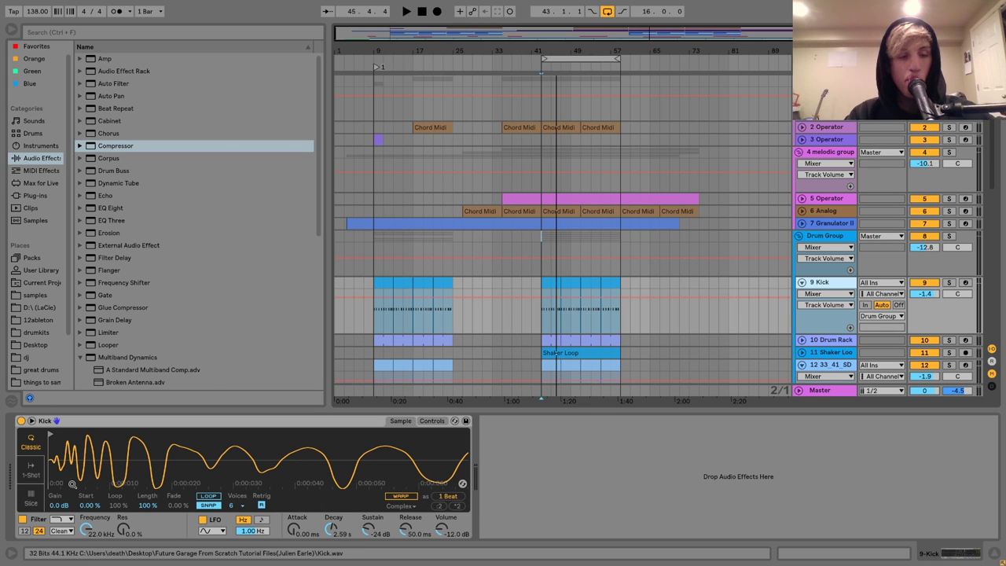
{"action": "left_click_drag", "start_coordinate": [73, 485], "coordinate": [63, 460]}
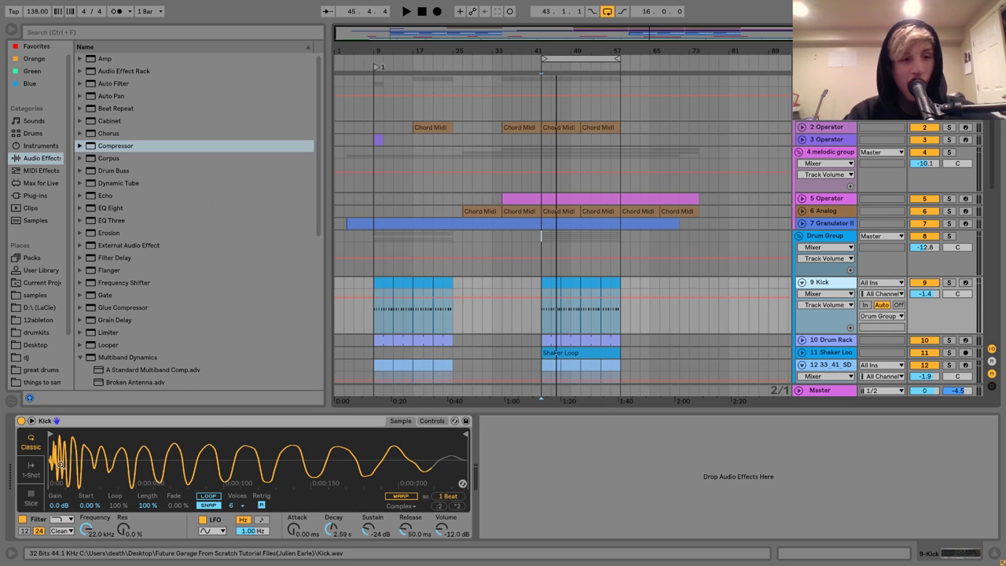
{"action": "mouse_move", "coordinate": [59, 464]}
{"action": "left_mouse_down"}
{"action": "mouse_move", "coordinate": [59, 495]}
{"action": "mouse_move", "coordinate": [59, 471]}
{"action": "left_mouse_up"}
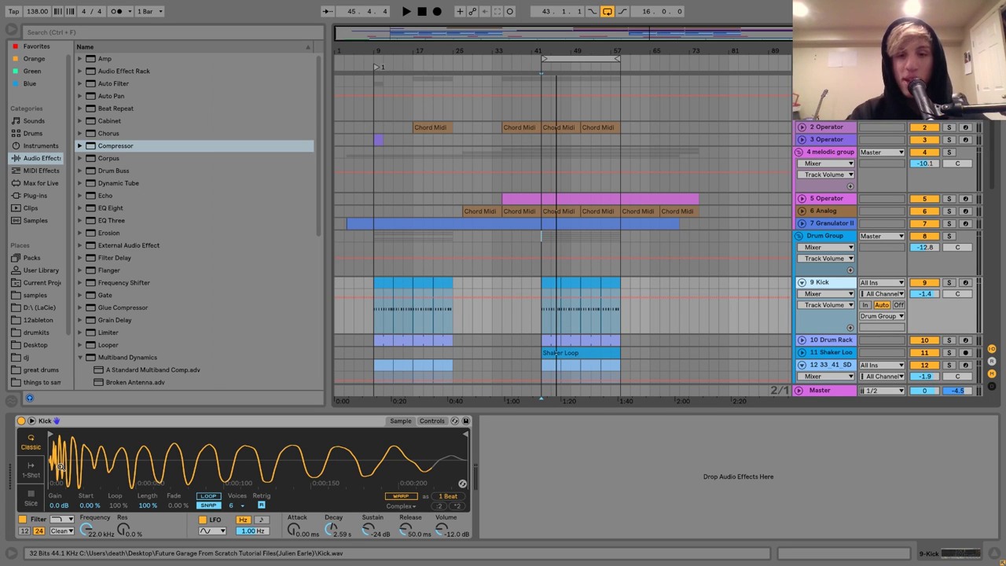
Set the attack of the master track's Compressor to 10.4 ms and play the loop
{"action": "left_click", "coordinate": [818, 391]}
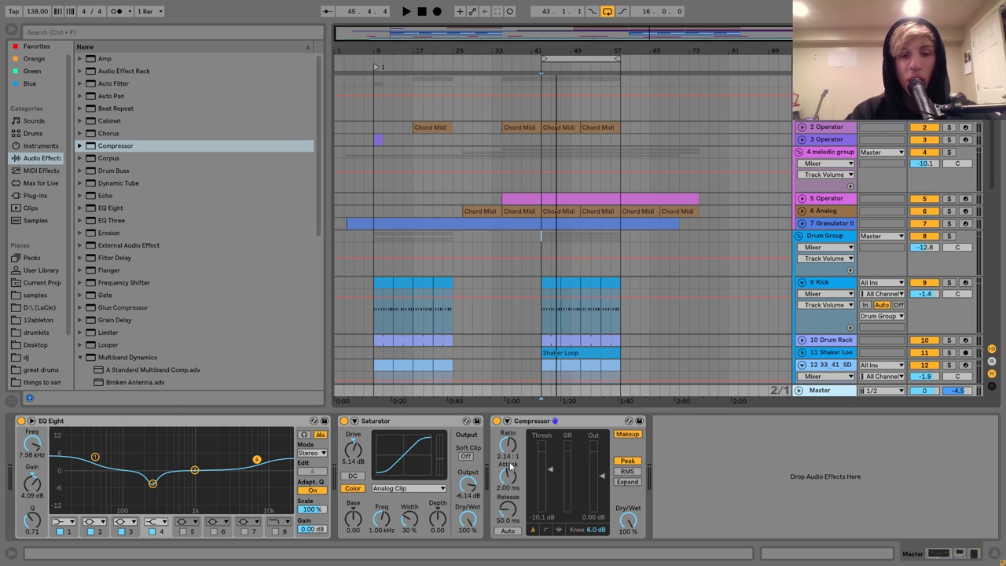
{"action": "mouse_move", "coordinate": [509, 477]}
{"action": "left_mouse_down"}
{"action": "mouse_move", "coordinate": [509, 464]}
{"action": "mouse_move", "coordinate": [512, 484]}
{"action": "left_mouse_up"}
{"action": "key", "text": "space"}
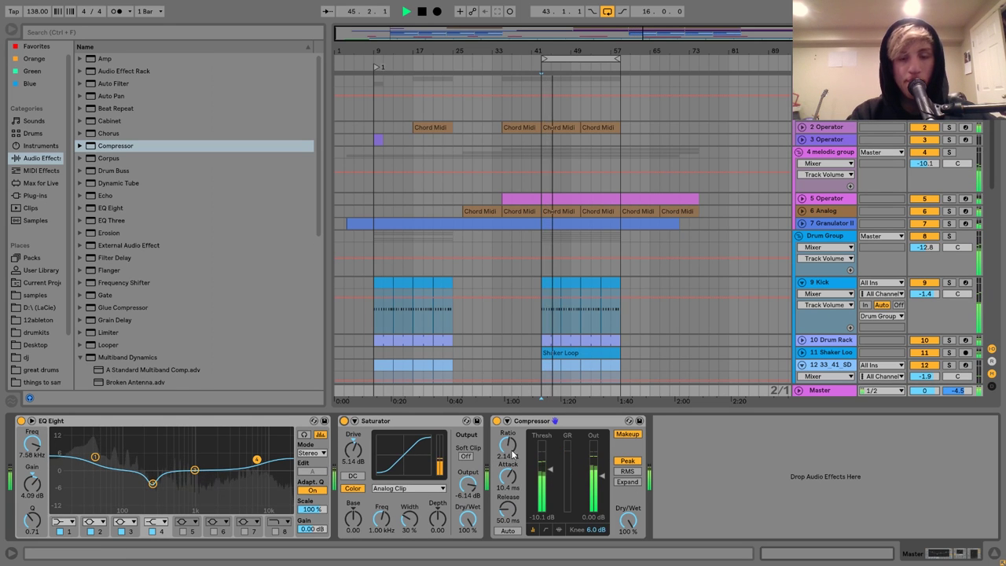
{"action": "key", "text": "space"}
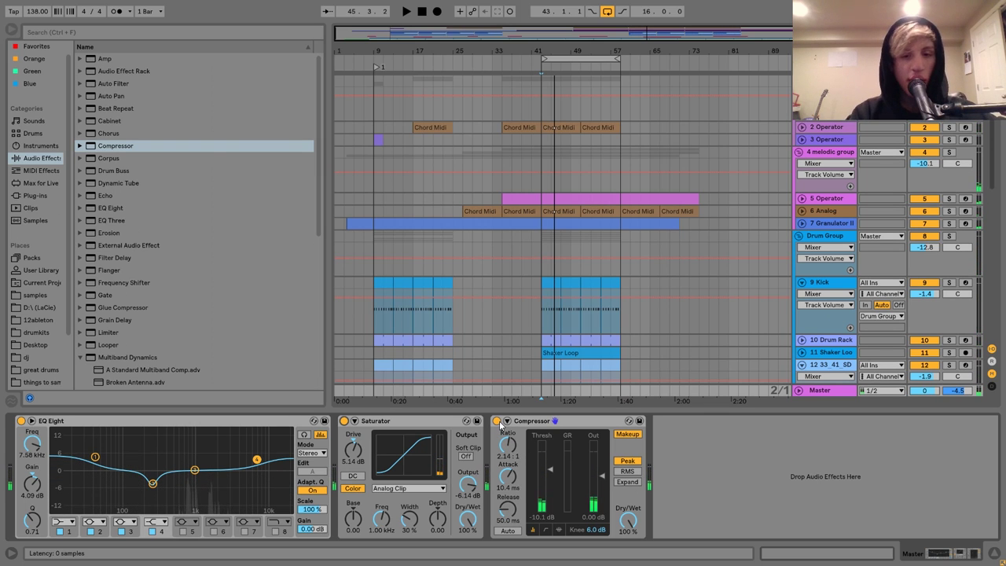
Compare the master with Compressor bypassed and enabled during playback
{"action": "left_click", "coordinate": [496, 421]}
{"action": "key", "text": "space"}
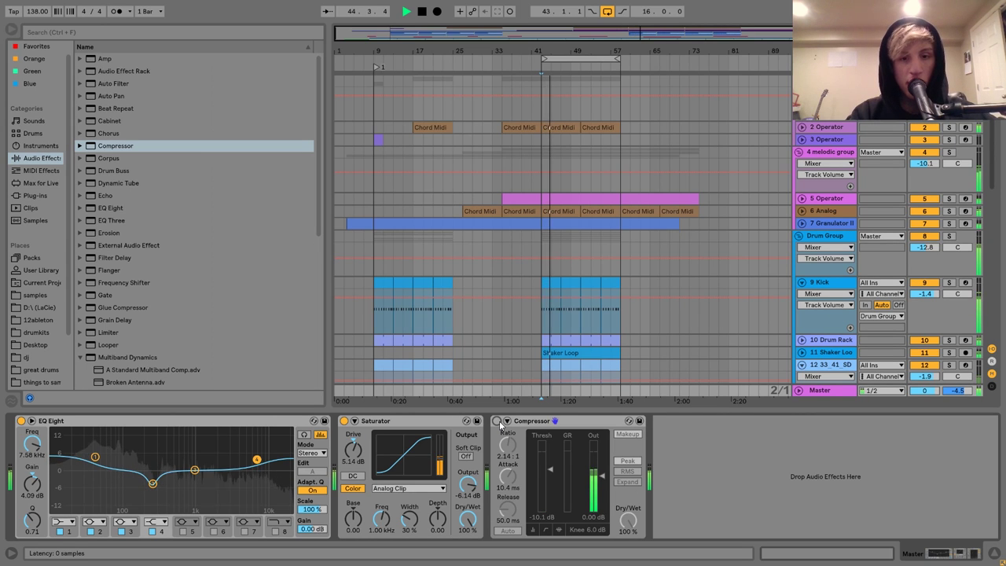
{"action": "left_click", "coordinate": [497, 421]}
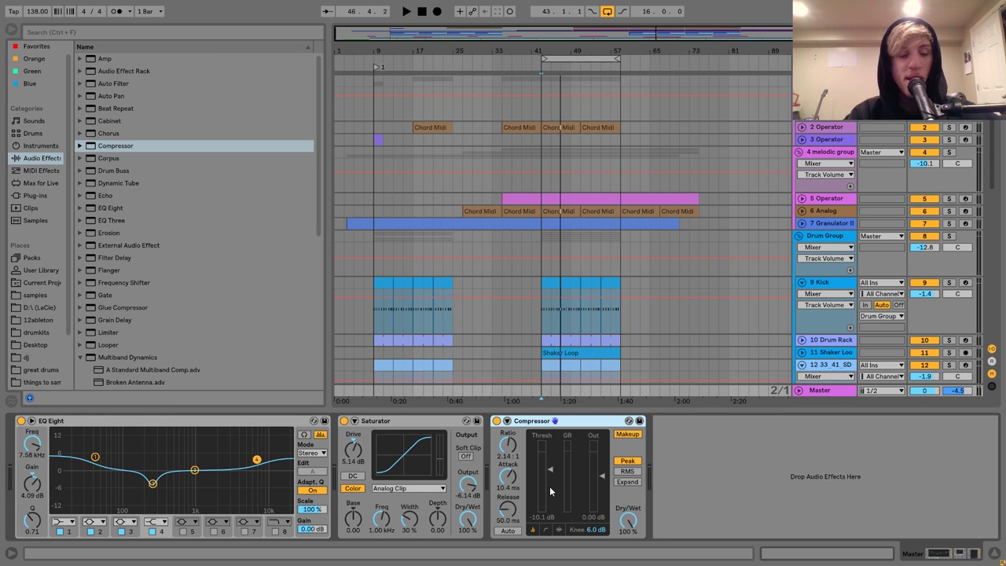
Check the master's peak level in the Session mixer while the loop plays
{"action": "key", "text": "Tab"}
{"action": "key", "text": "space"}
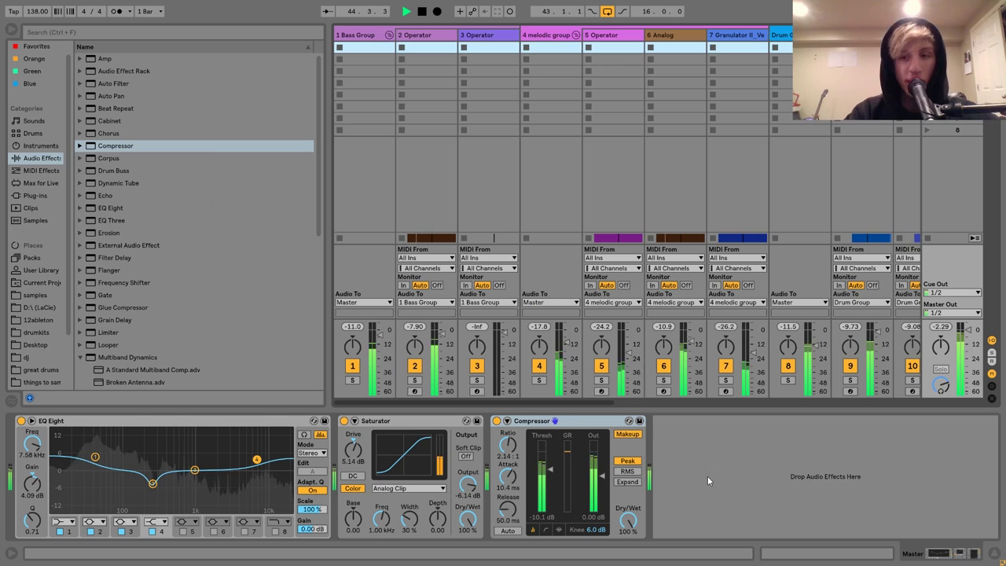
{"action": "key", "text": "space"}
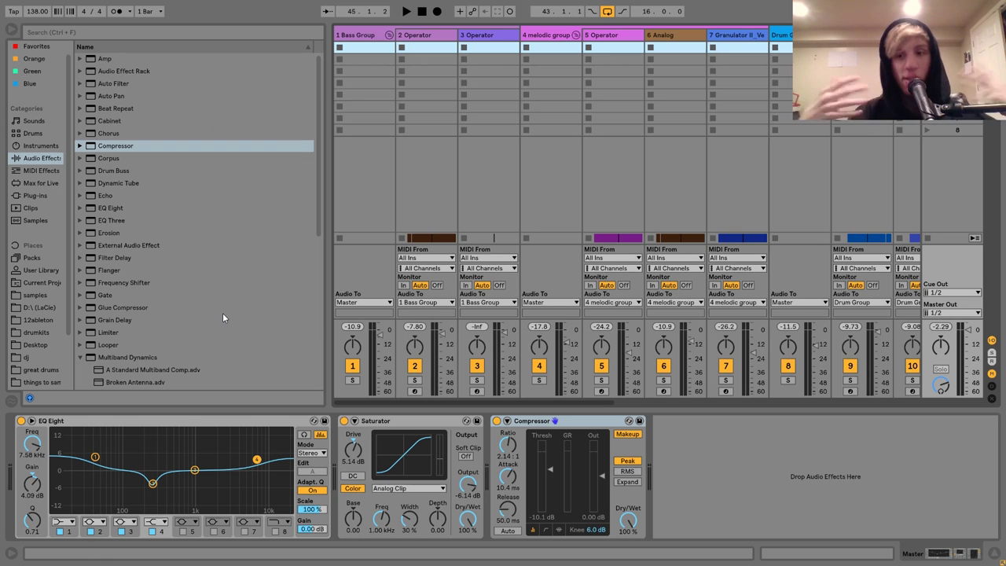
Add a Limiter after Compressor on the master, raise its gain to 2.00 dB and play the loop
{"action": "left_click", "coordinate": [110, 333]}
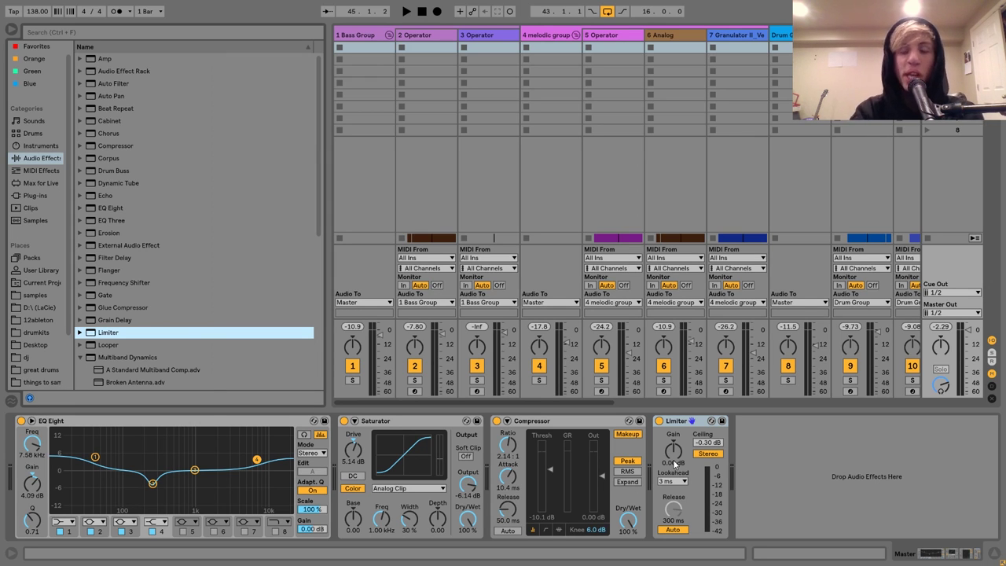
{"action": "left_click", "coordinate": [676, 422]}
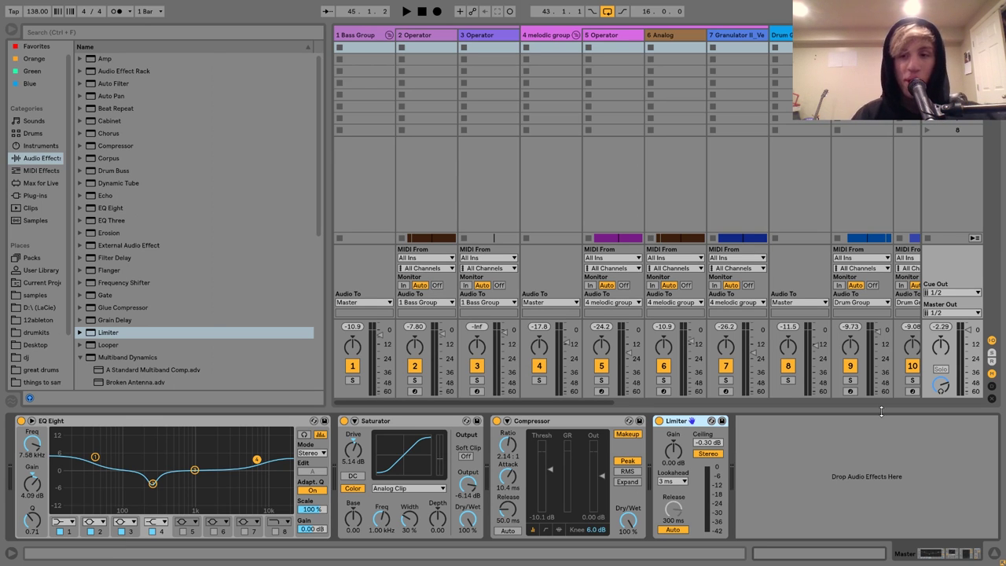
{"action": "key", "text": "space"}
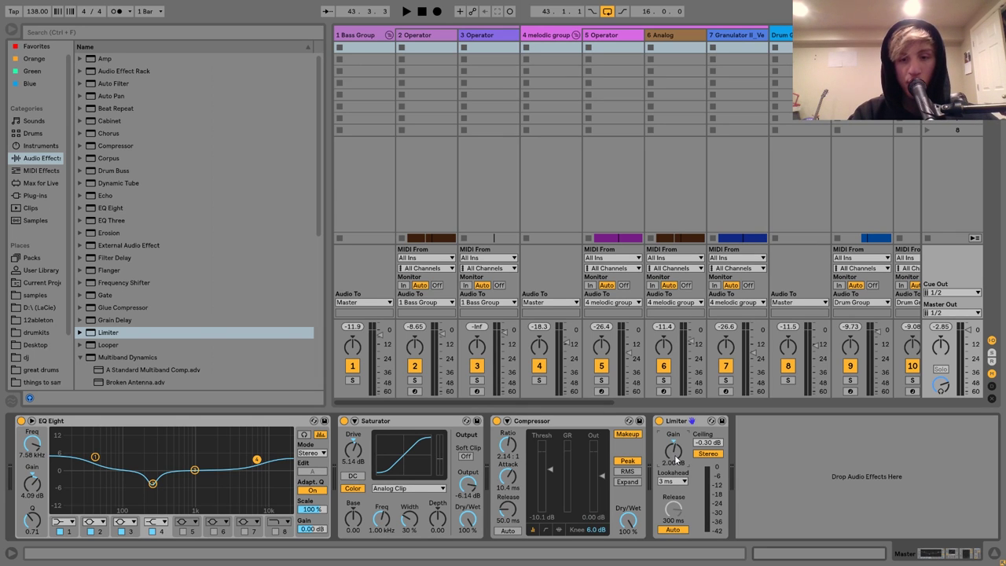
{"action": "key", "text": "space"}
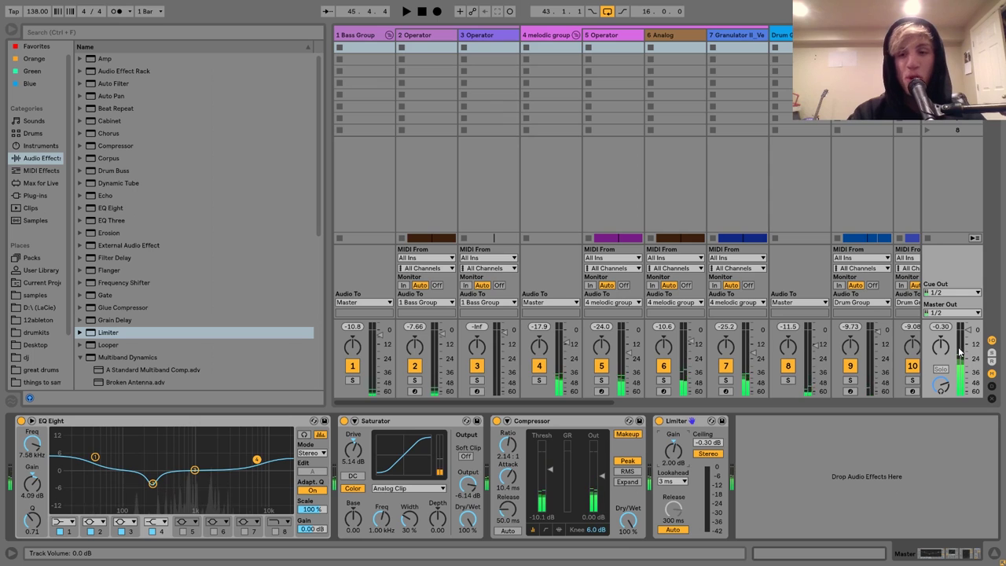
Recheck the master's peak level and lower the gain of EQ Eight's band 4 to 3.60 dB during playback
{"action": "key", "text": "space"}
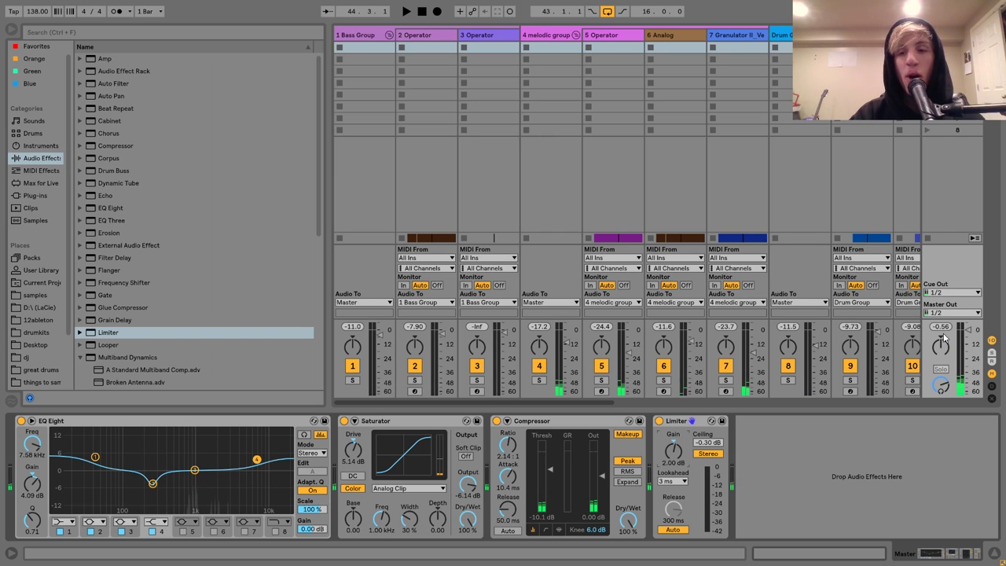
{"action": "key", "text": "space"}
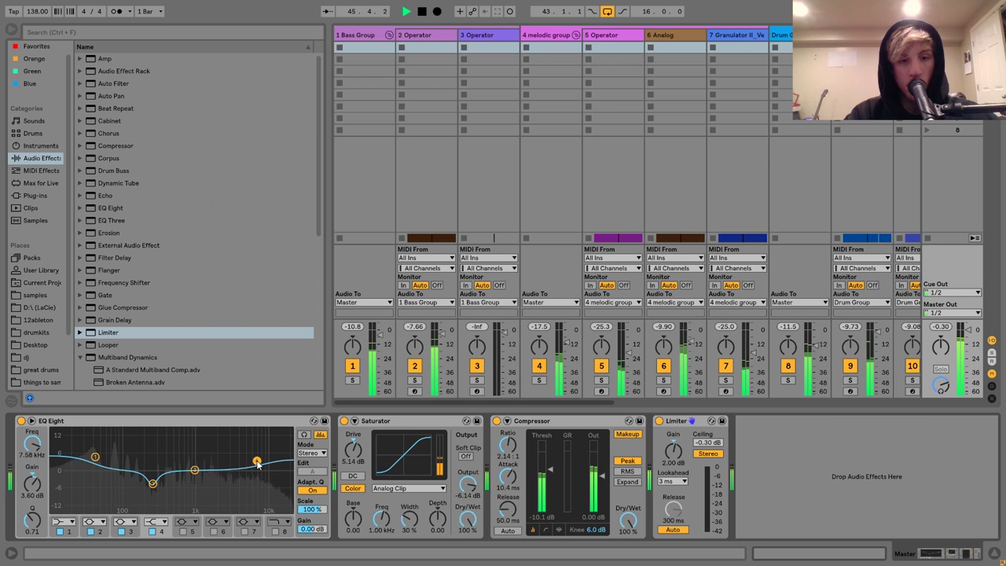
{"action": "key", "text": "space"}
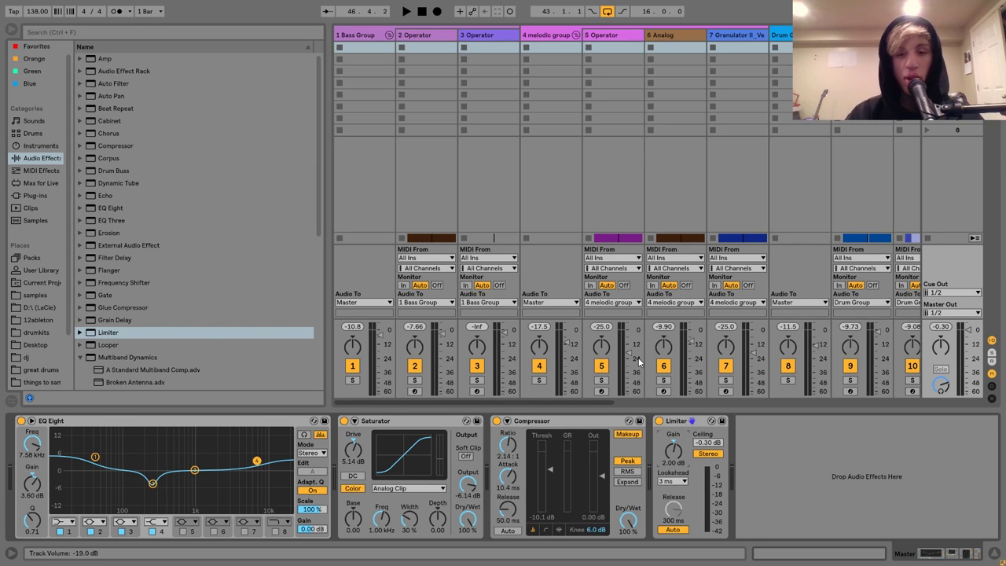
Group the master's EQ Eight, Saturator, Compressor and Limiter into one Audio Effect Rack
{"action": "left_click", "coordinate": [678, 425]}
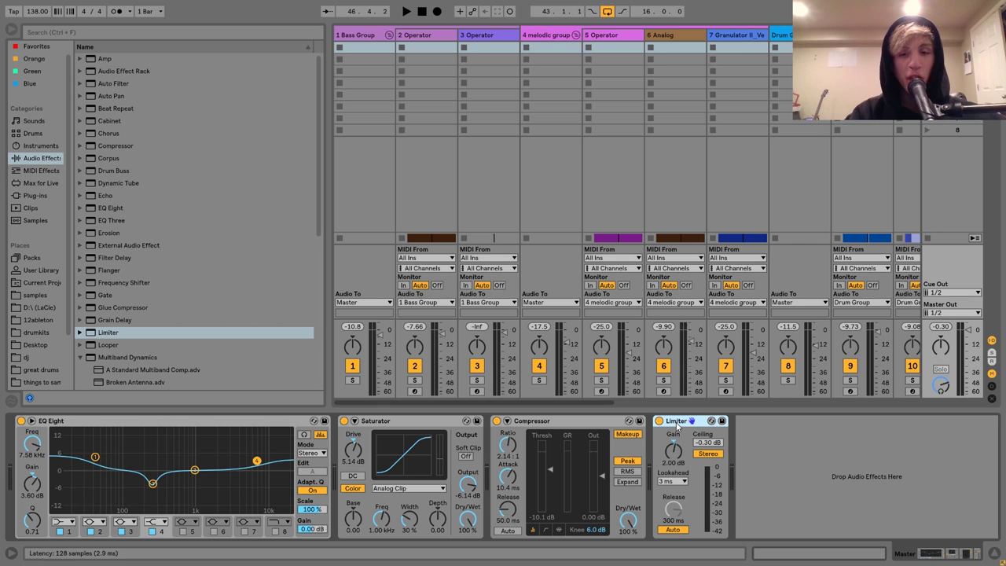
{"action": "left_click", "coordinate": [165, 424]}
{"action": "key", "text": "ctrl+g"}
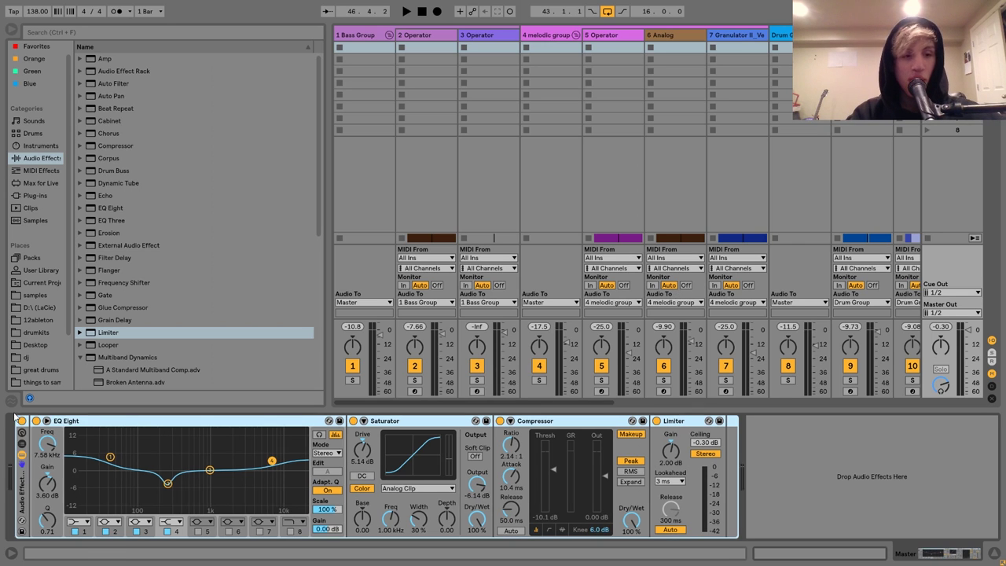
Compare the master with the whole effect rack bypassed and enabled during playback, and return to the Arrangement view
{"action": "left_click", "coordinate": [21, 422]}
{"action": "key", "text": "space"}
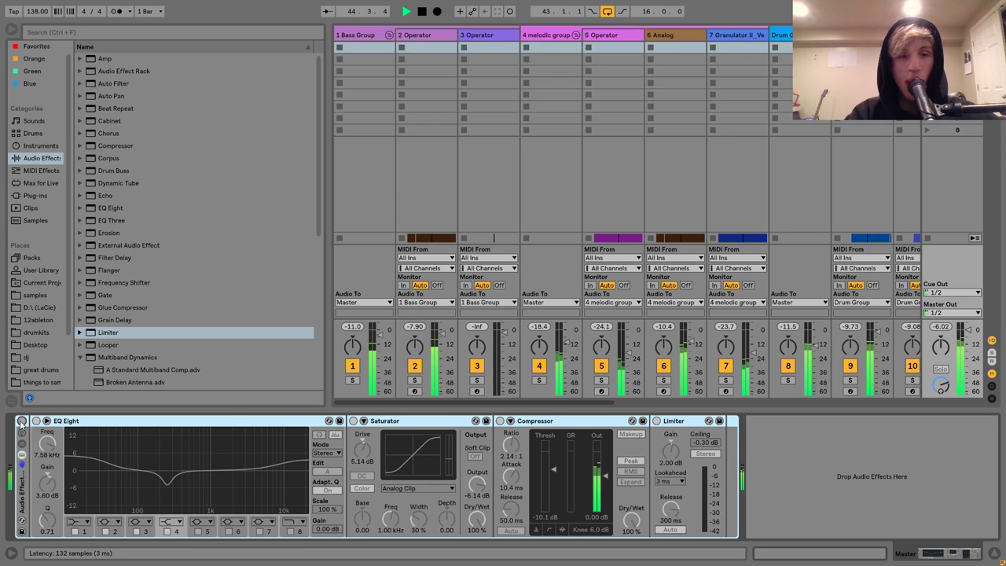
{"action": "left_click", "coordinate": [21, 422]}
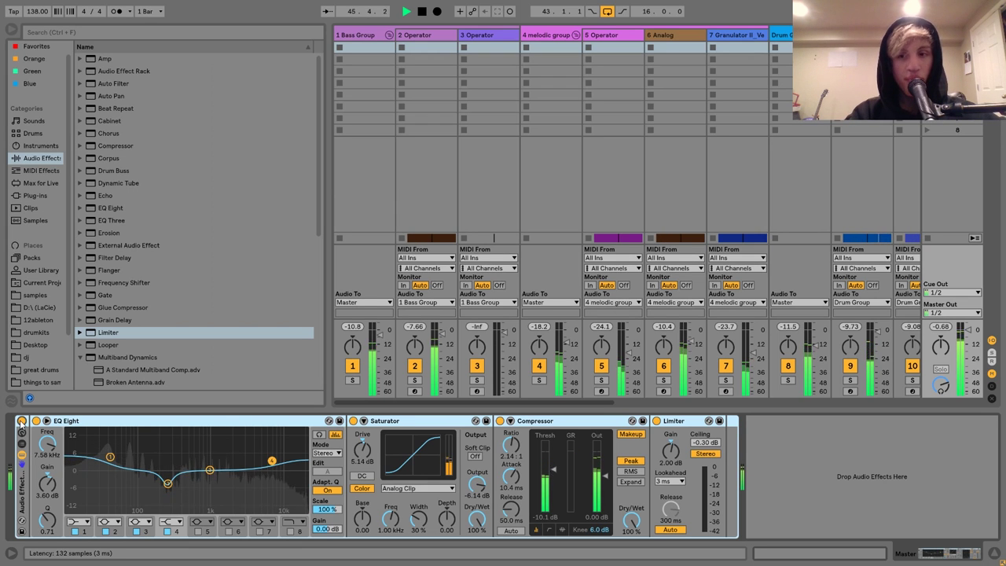
{"action": "key", "text": "Tab"}
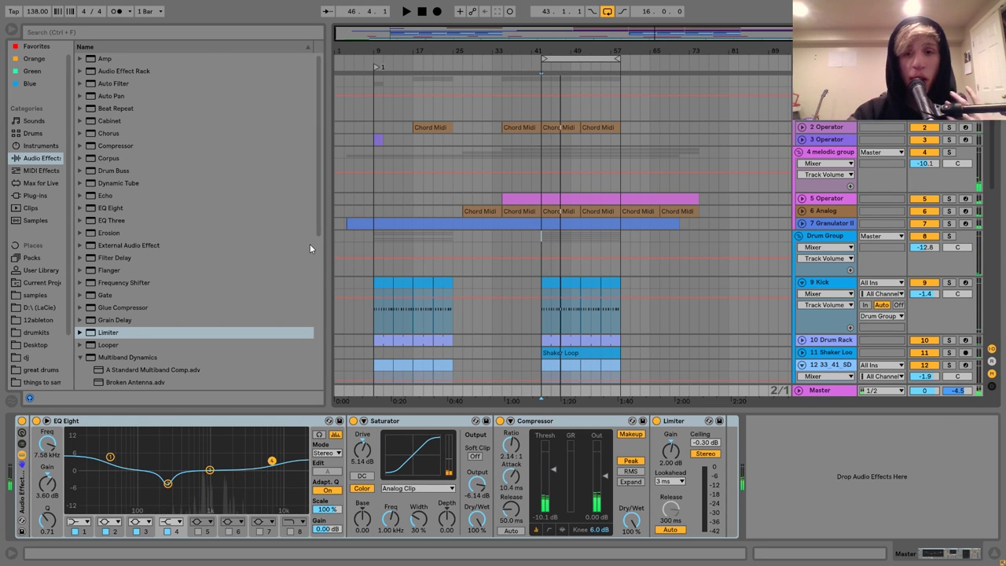
Collapse all the track groups in the arrangement and turn off loop playback
{"action": "left_click", "coordinate": [812, 241]}
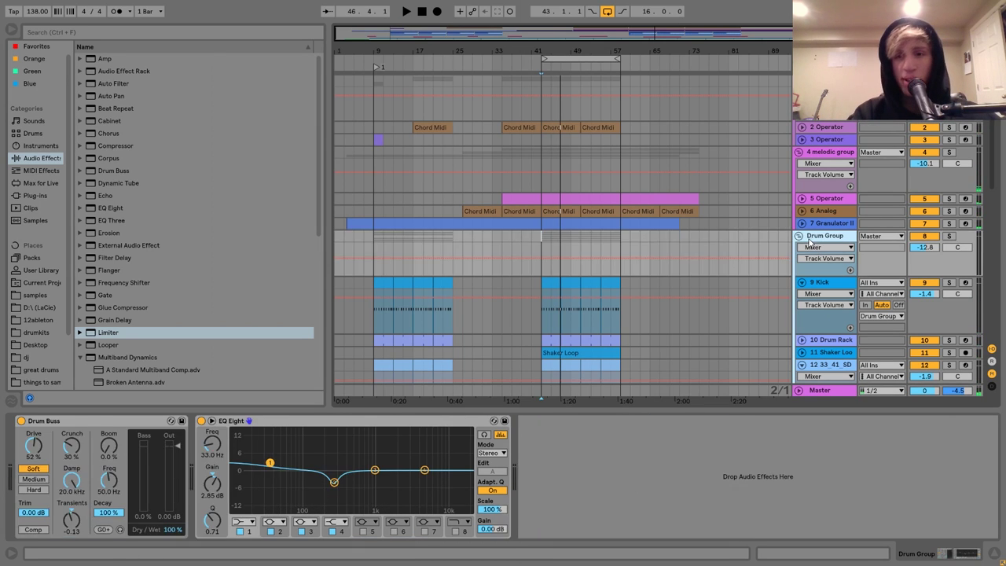
{"action": "left_click", "coordinate": [799, 236]}
{"action": "left_click", "coordinate": [608, 11]}
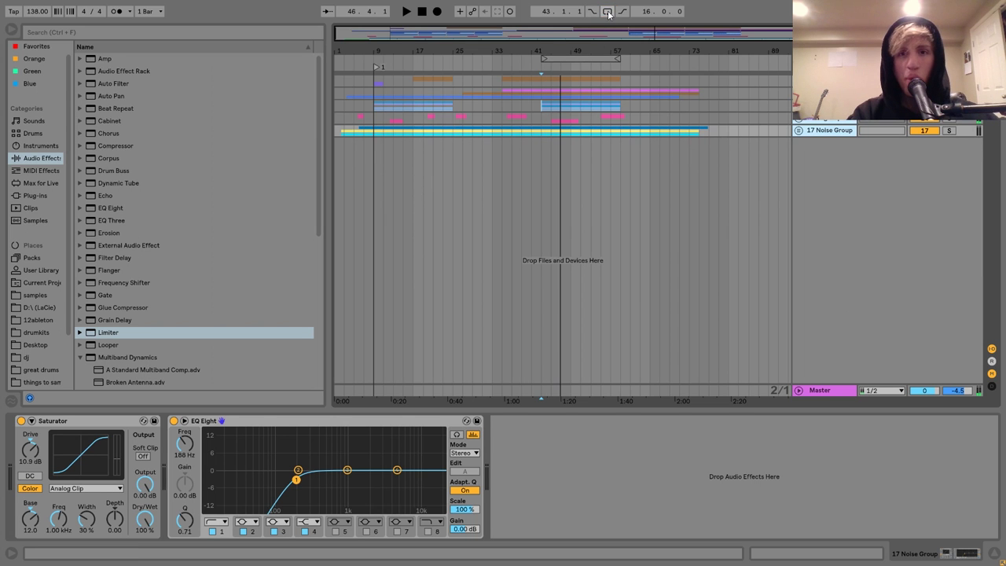
Play the song through from the start of the Noise Group clips at 2.3.1 with the whole arrangement in view
{"action": "key", "text": "plus"}
{"action": "key", "text": "plus"}
{"action": "key", "text": "plus"}
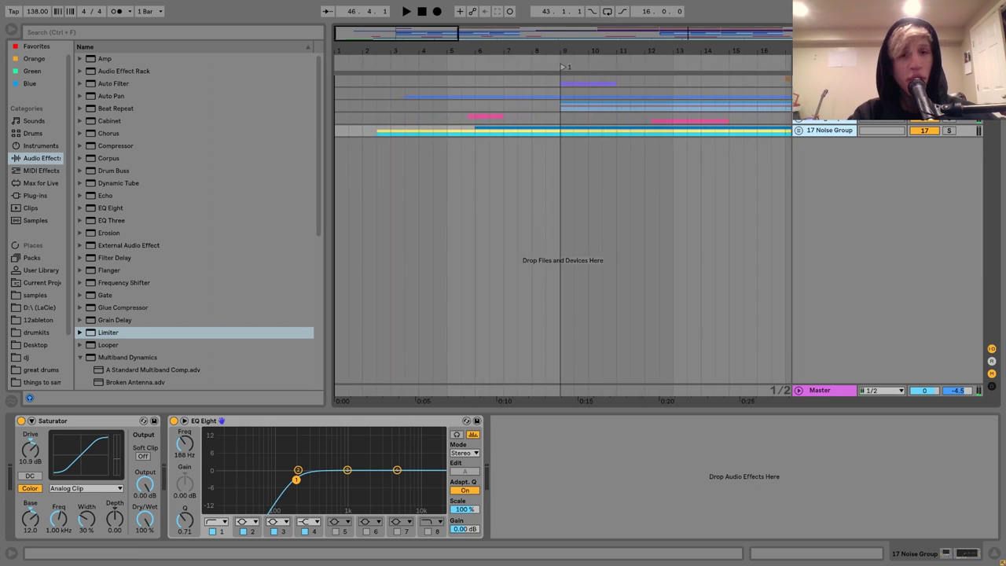
{"action": "key", "text": "plus"}
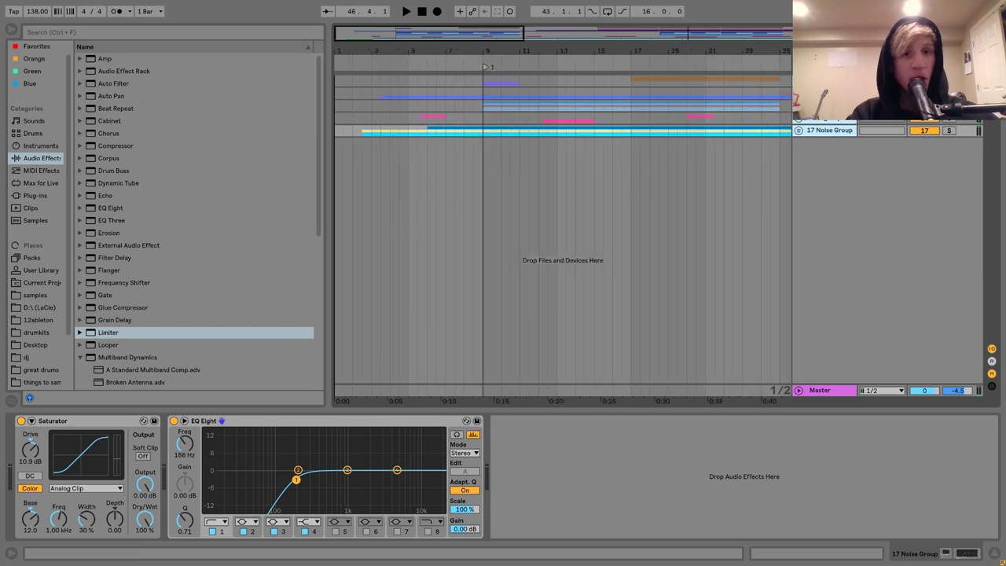
{"action": "left_click", "coordinate": [370, 128]}
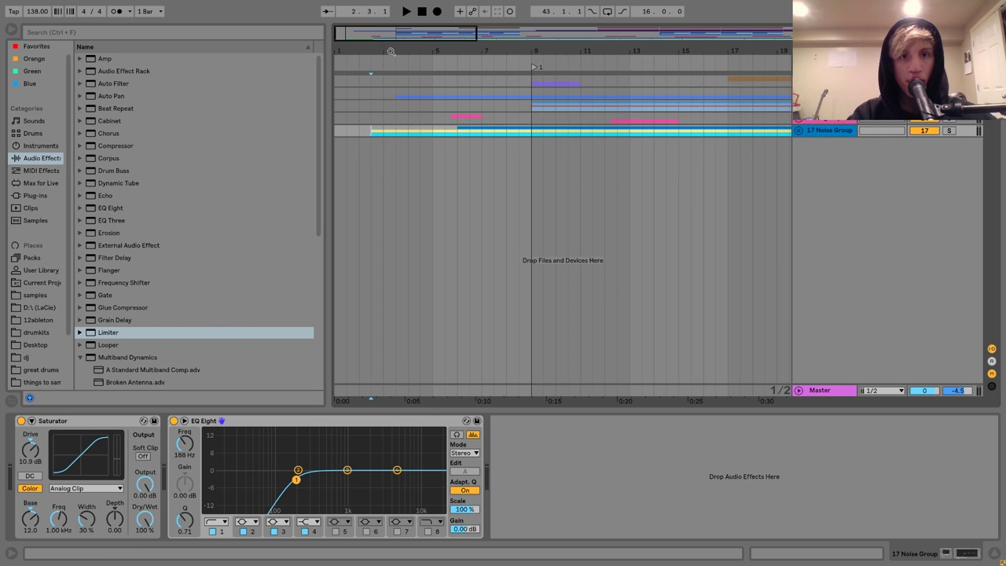
{"action": "key", "text": "space"}
{"action": "key", "text": "minus"}
{"action": "key", "text": "minus"}
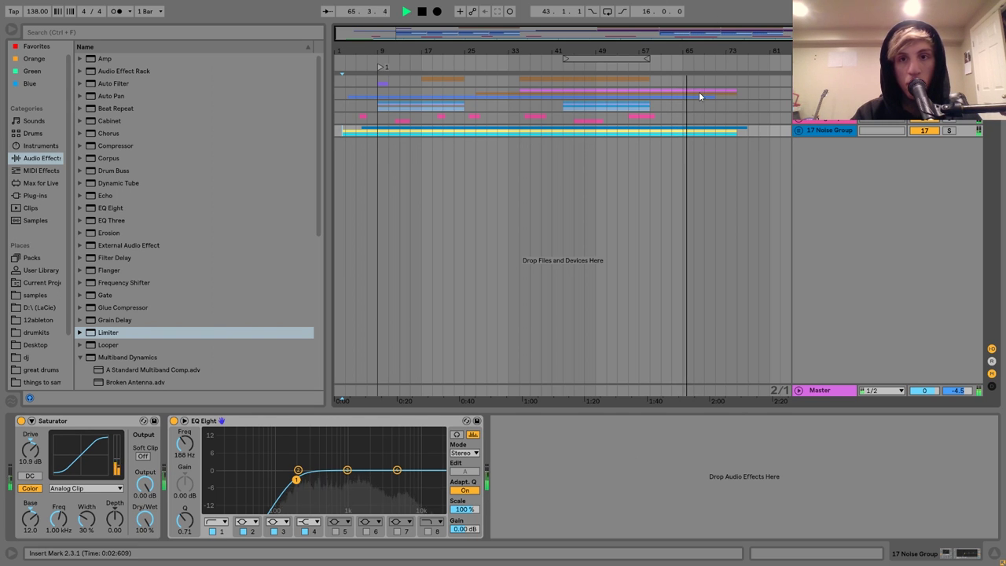
Show the master's track volume automation and draw a fade-out from 0.0 dB at about bar 67 to -inf at about bar 71
{"action": "right_click", "coordinate": [915, 393]}
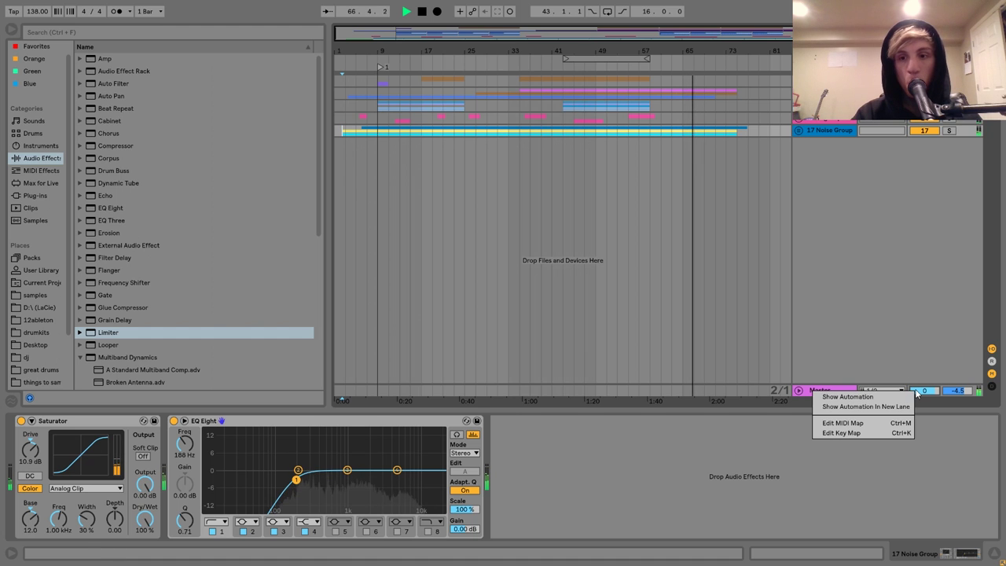
{"action": "left_click", "coordinate": [833, 393]}
{"action": "left_click", "coordinate": [695, 348]}
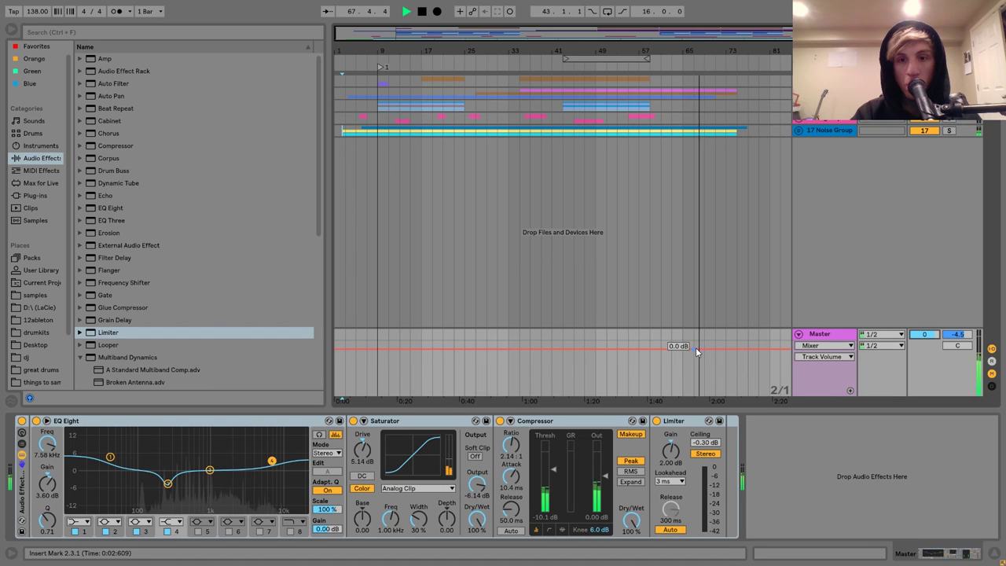
{"action": "left_click_drag", "start_coordinate": [712, 348], "coordinate": [713, 394]}
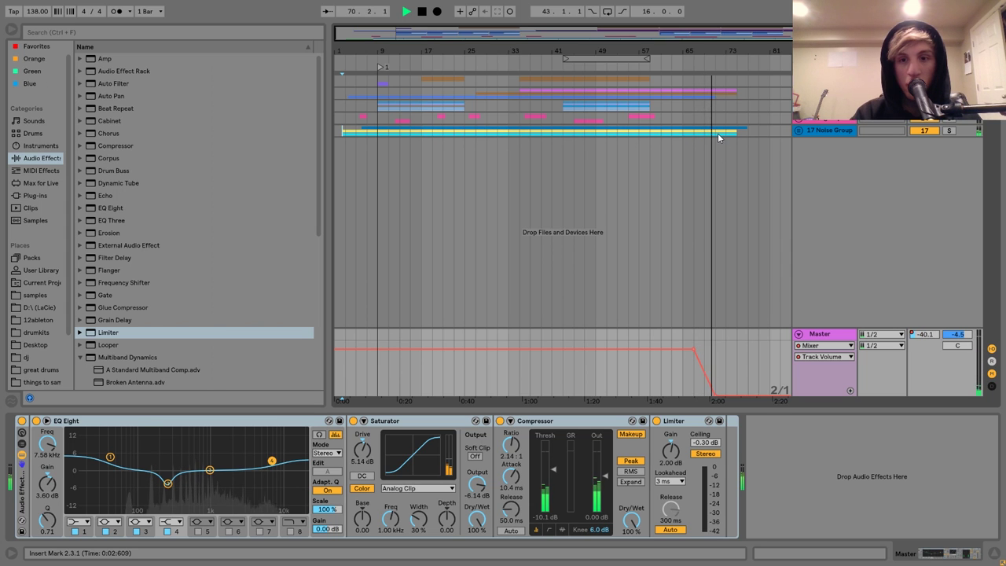
Stop playback, delete all clip material from bar 71 to bar 85 across the groups, and place the insert marker at 35.1.1
{"action": "key", "text": "space"}
{"action": "left_click_drag", "start_coordinate": [716, 138], "coordinate": [766, 80]}
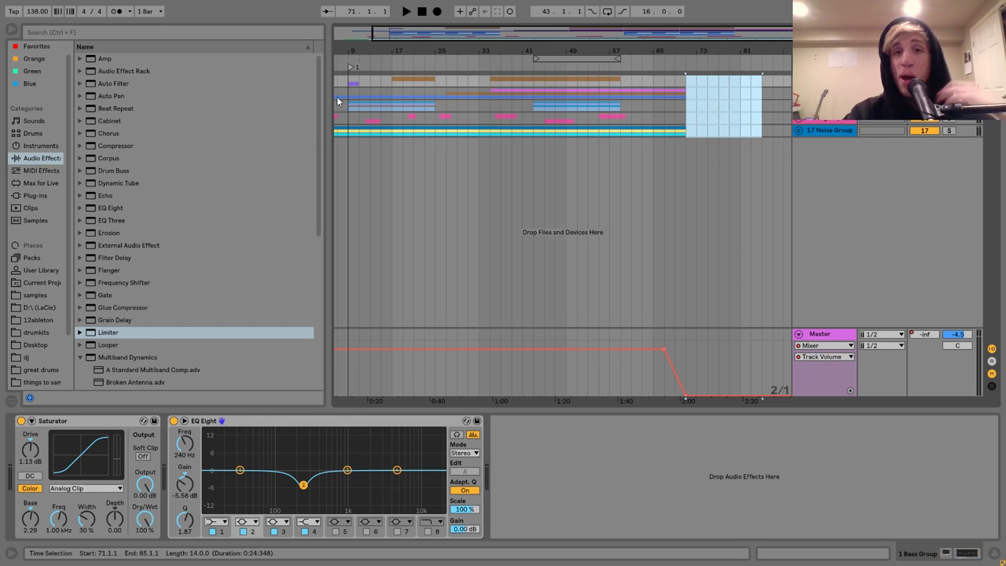
{"action": "scroll", "coordinate": [479, 51], "scroll_direction": "down", "scroll_amount": 2}
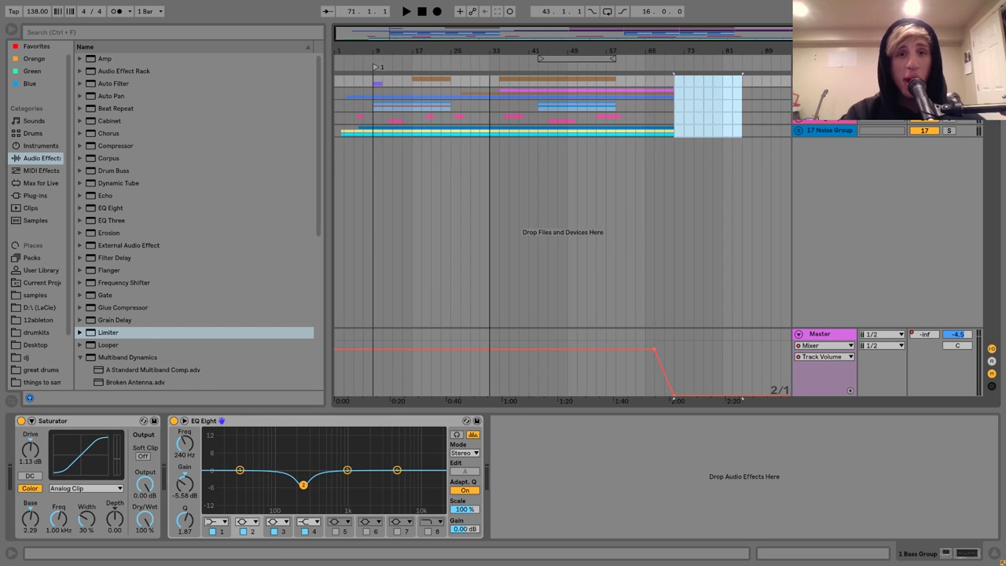
{"action": "left_click", "coordinate": [499, 92]}
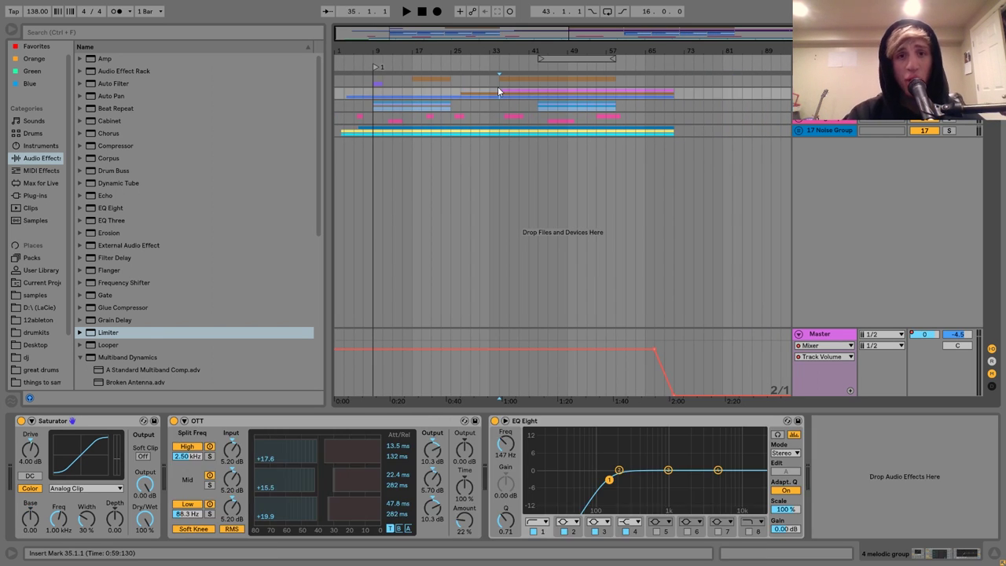